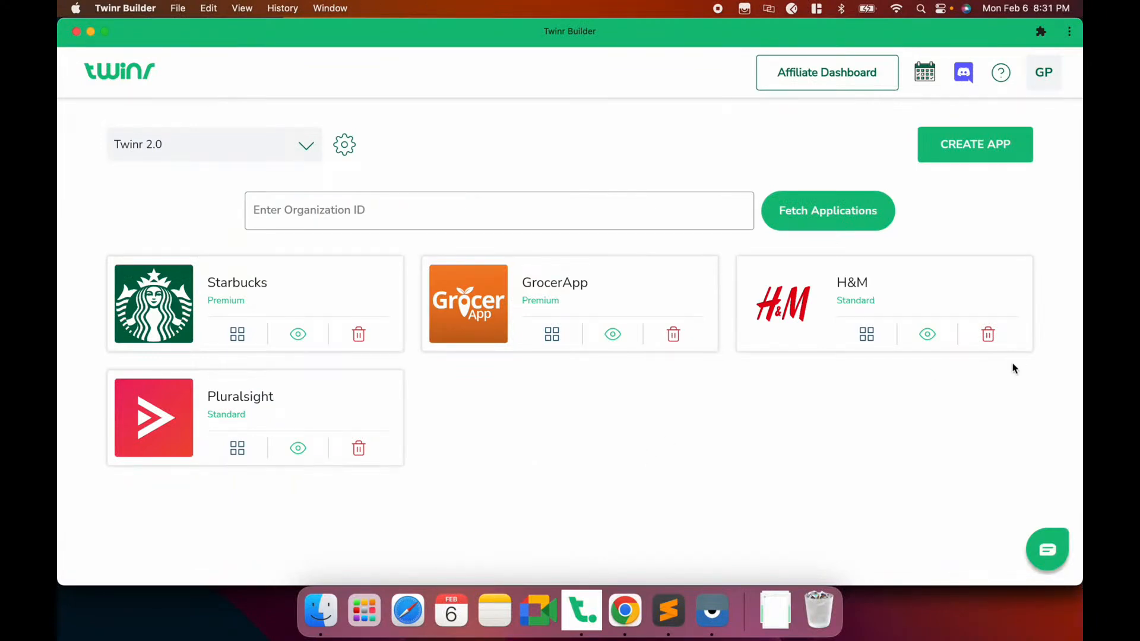
# Start a new app from the apps dashboard to reach the Create Project template page
pyautogui.click(972, 148)
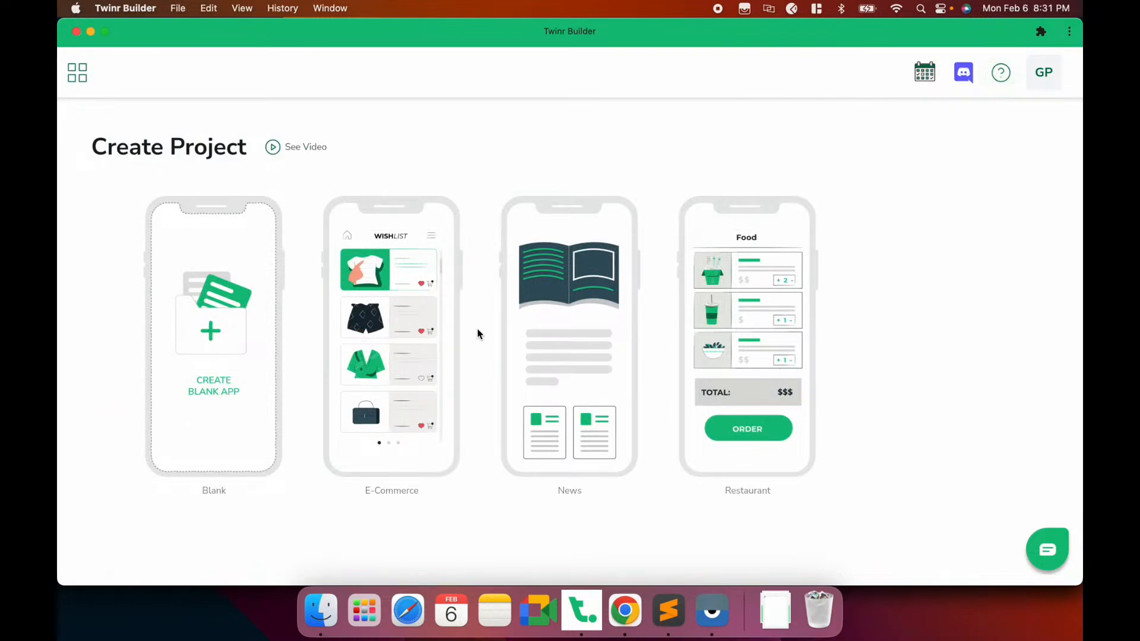
pyautogui.press('super+Tab')
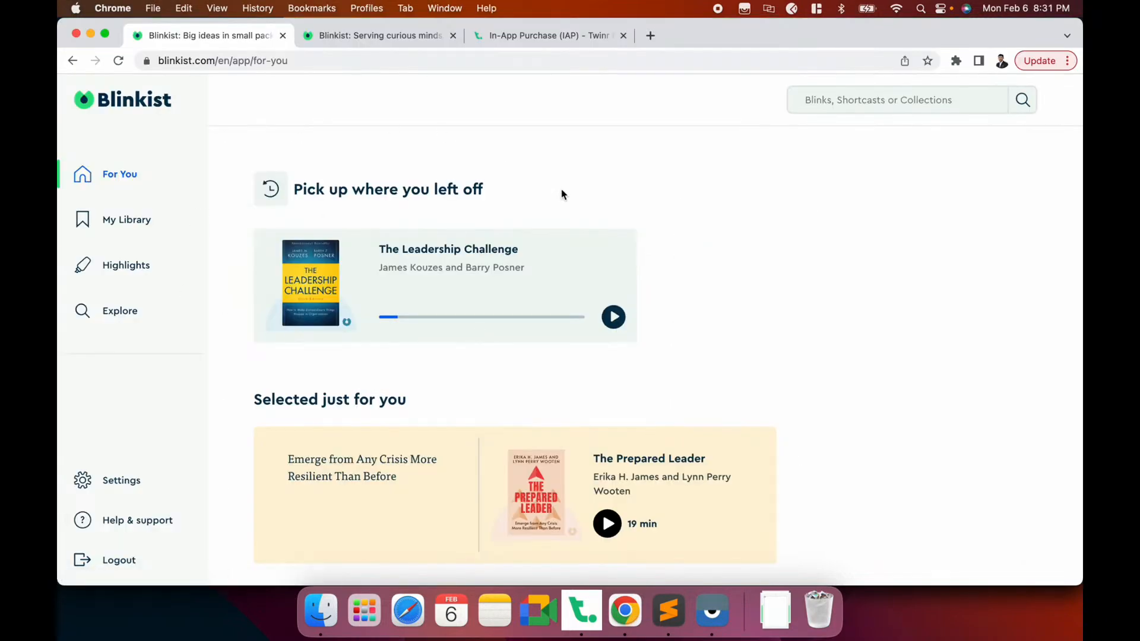
pyautogui.press('super+Tab')
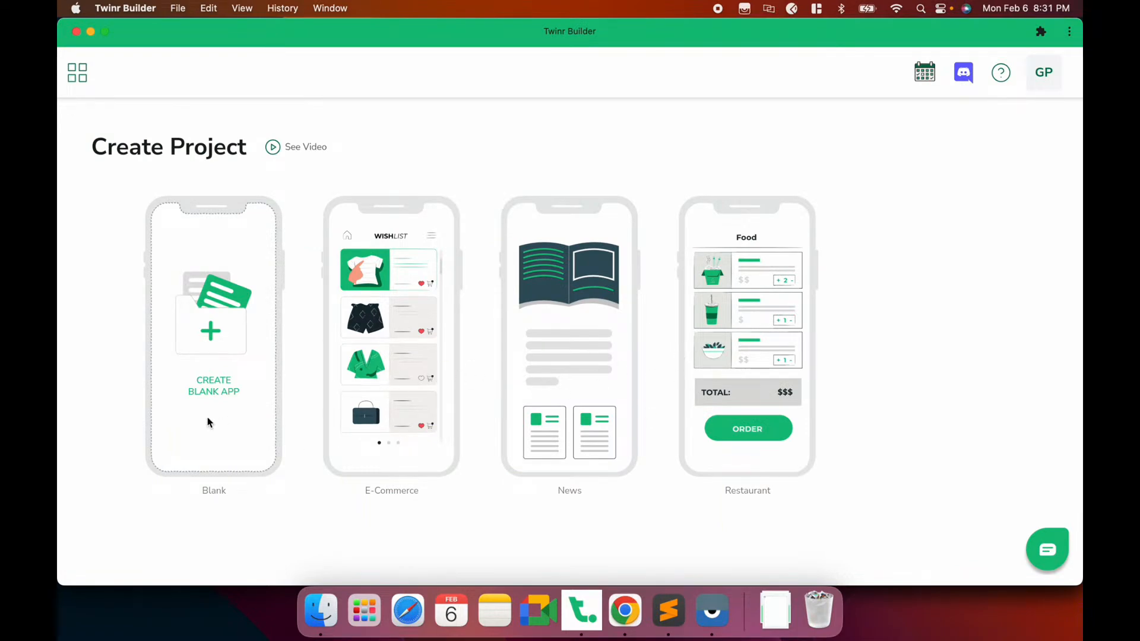
# Start a blank app named Blinkist with the Blinkist page URL copied from Chrome as its website
pyautogui.click(228, 344)
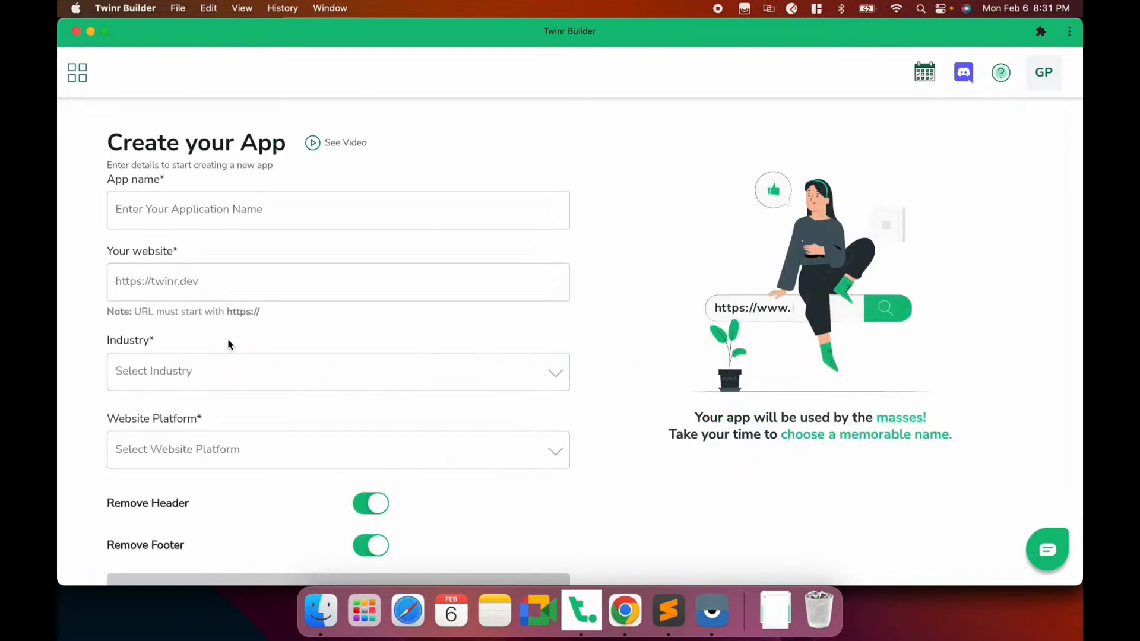
pyautogui.click(223, 211)
pyautogui.write('Blinkist')
pyautogui.click(213, 270)
pyautogui.click(624, 610)
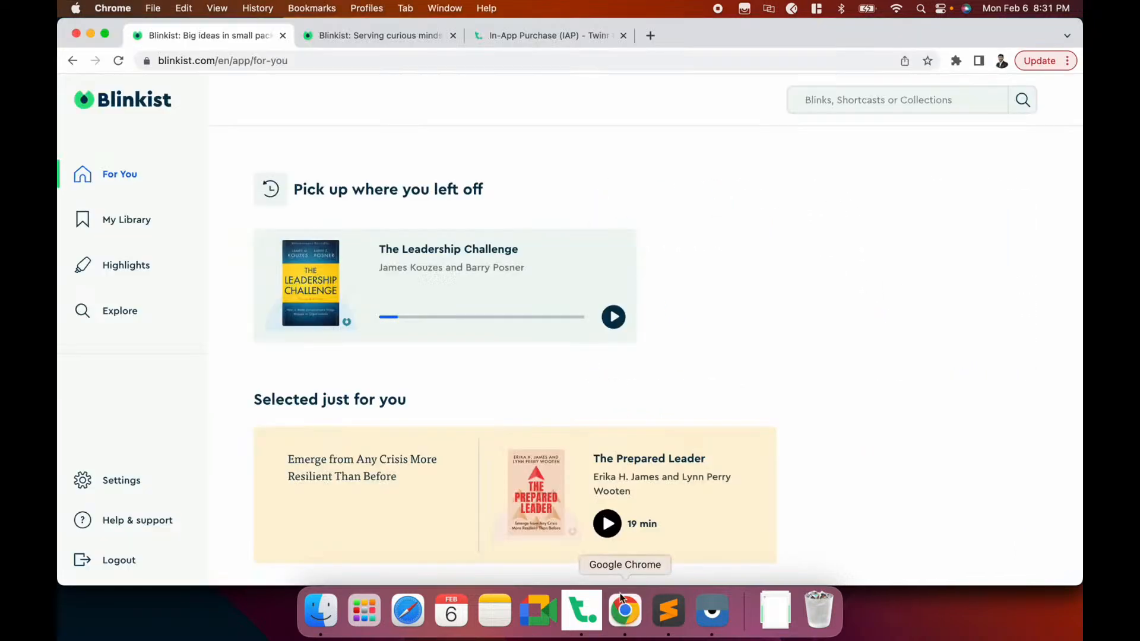
pyautogui.click(279, 62)
pyautogui.press('super+c')
pyautogui.press('super+Tab')
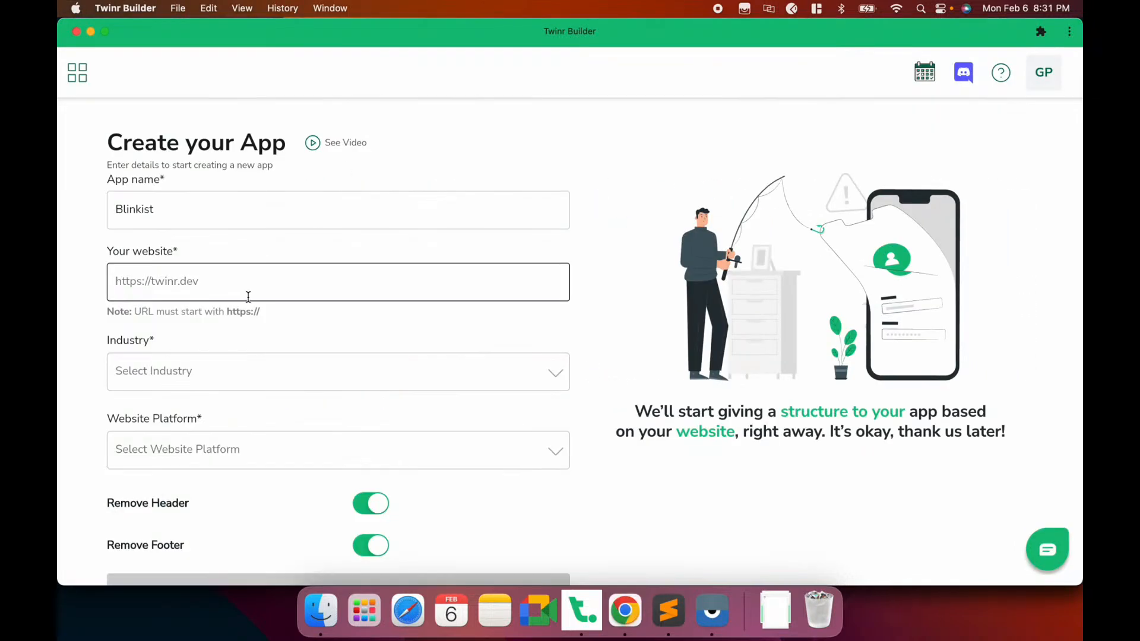
pyautogui.press('super+v')
# Set the industry to Books and the website platform to Ruby on Rails
pyautogui.scroll(-2, 250, 350)
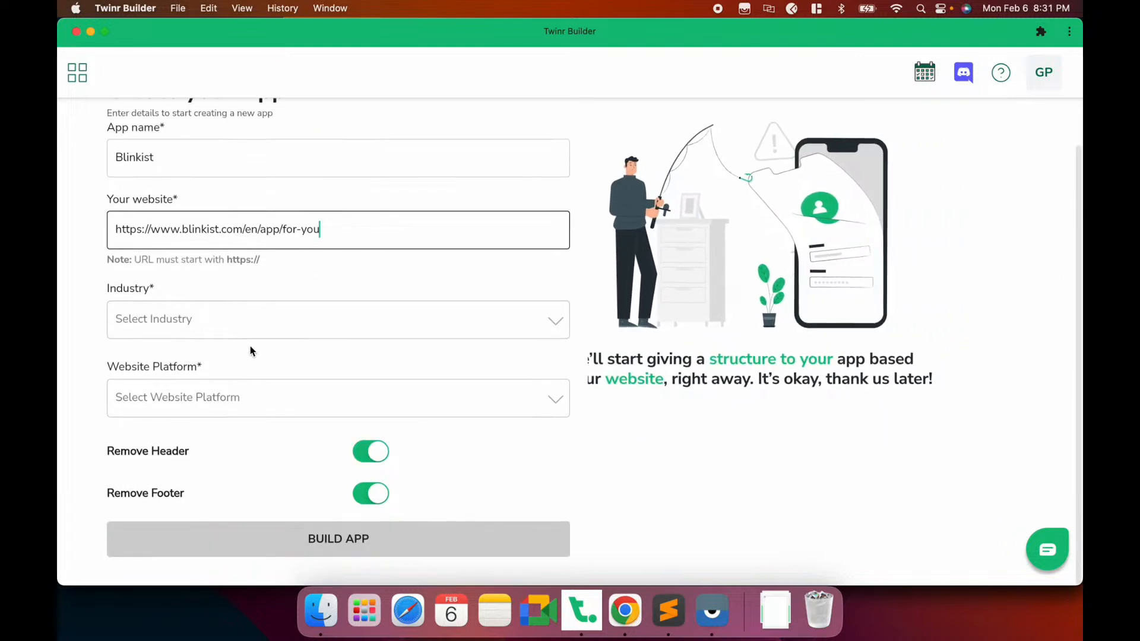
pyautogui.click(236, 320)
pyautogui.click(225, 313)
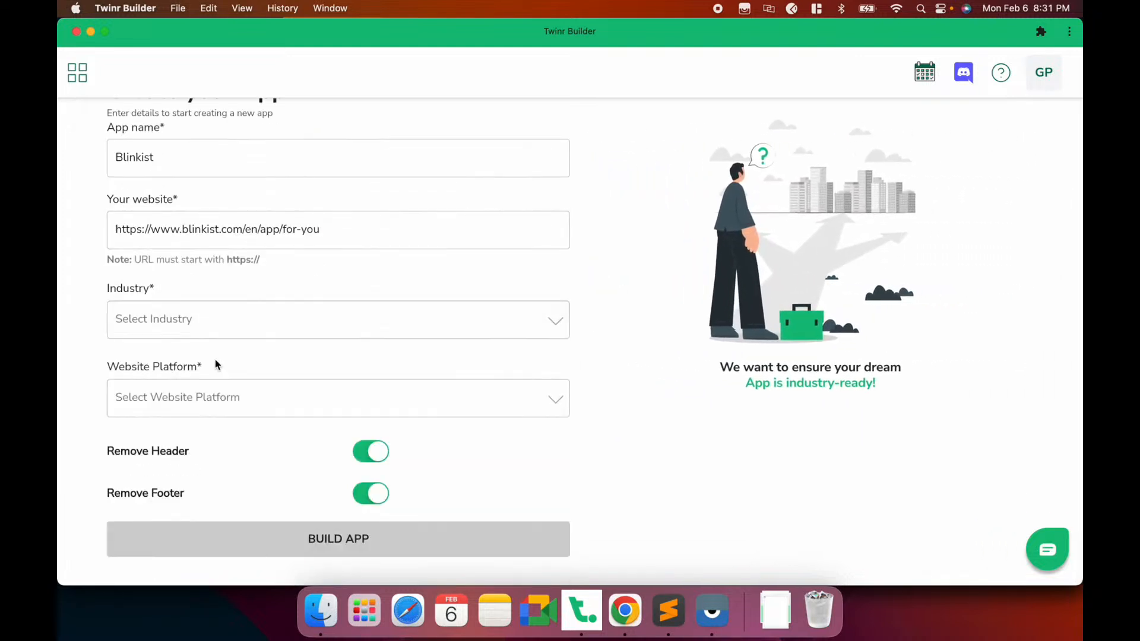
pyautogui.click(204, 322)
pyautogui.click(136, 413)
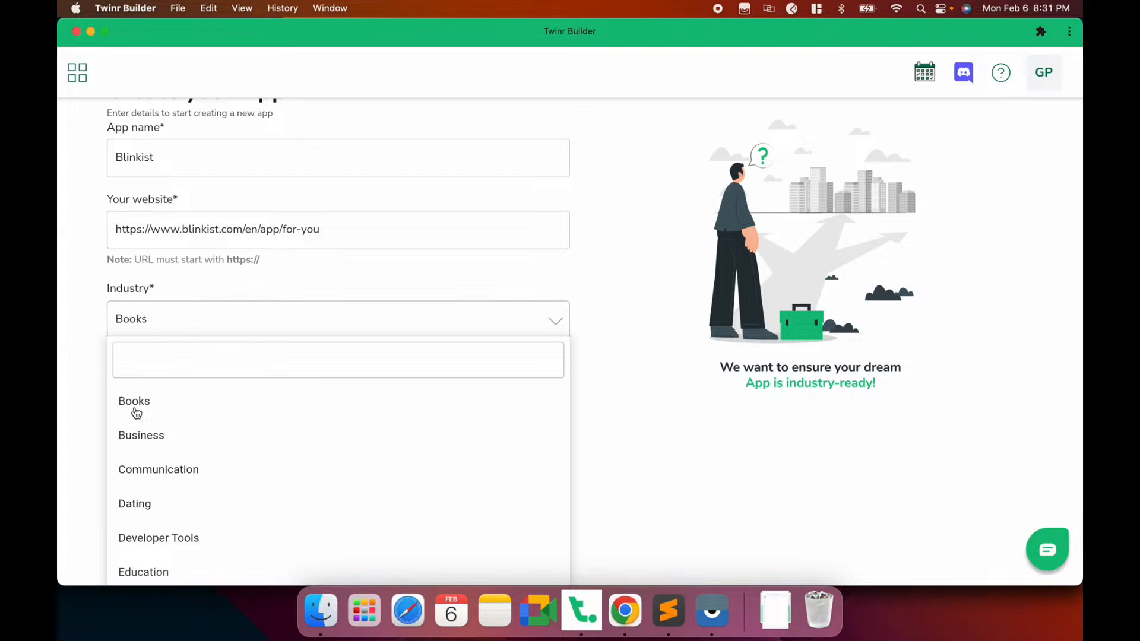
pyautogui.click(184, 406)
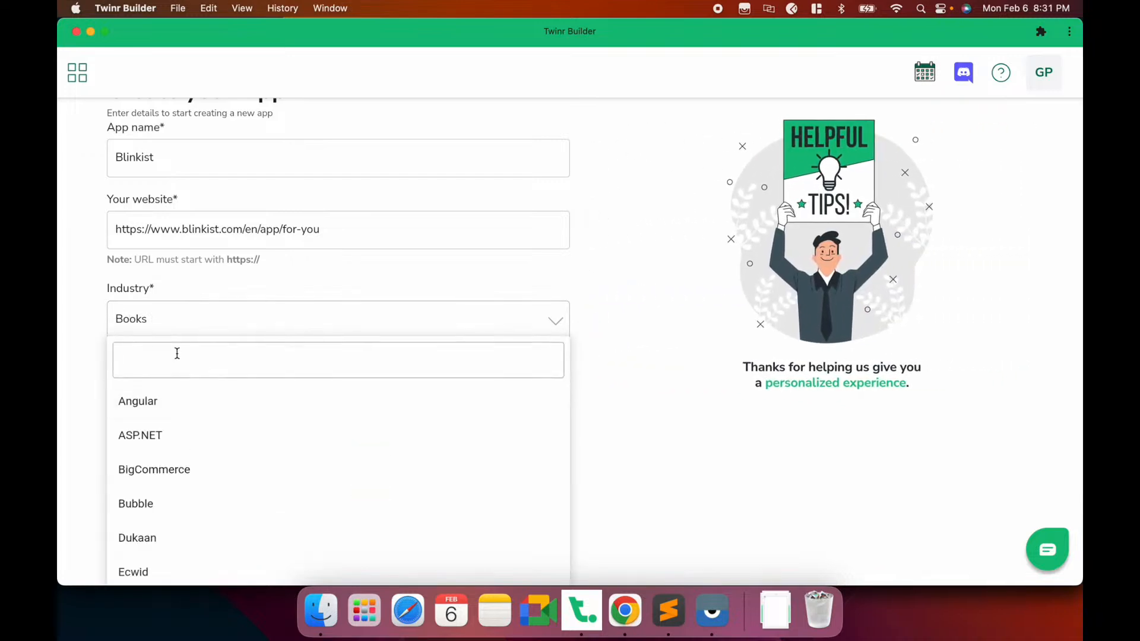
pyautogui.click(176, 351)
pyautogui.write('rby')
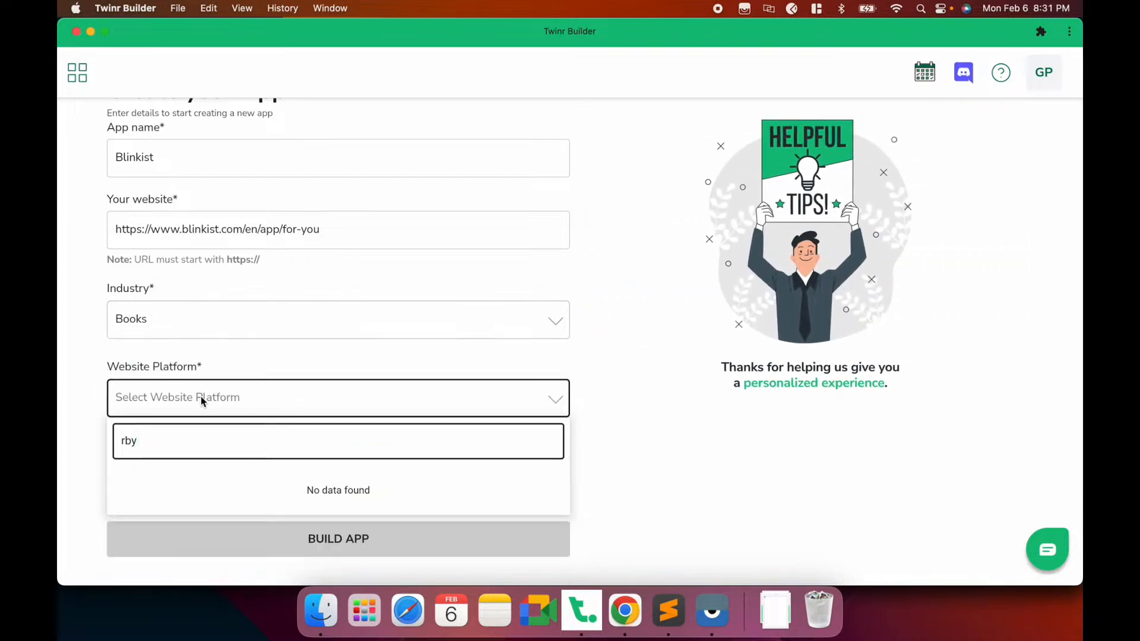
pyautogui.press('BackSpace')
pyautogui.write('uby')
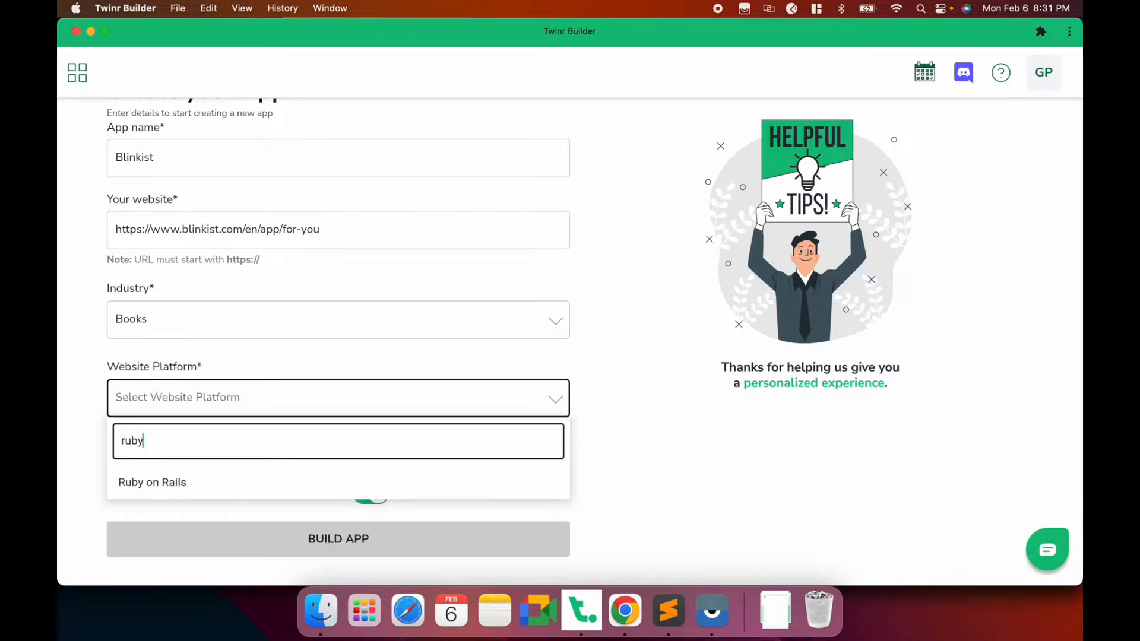
pyautogui.click(168, 480)
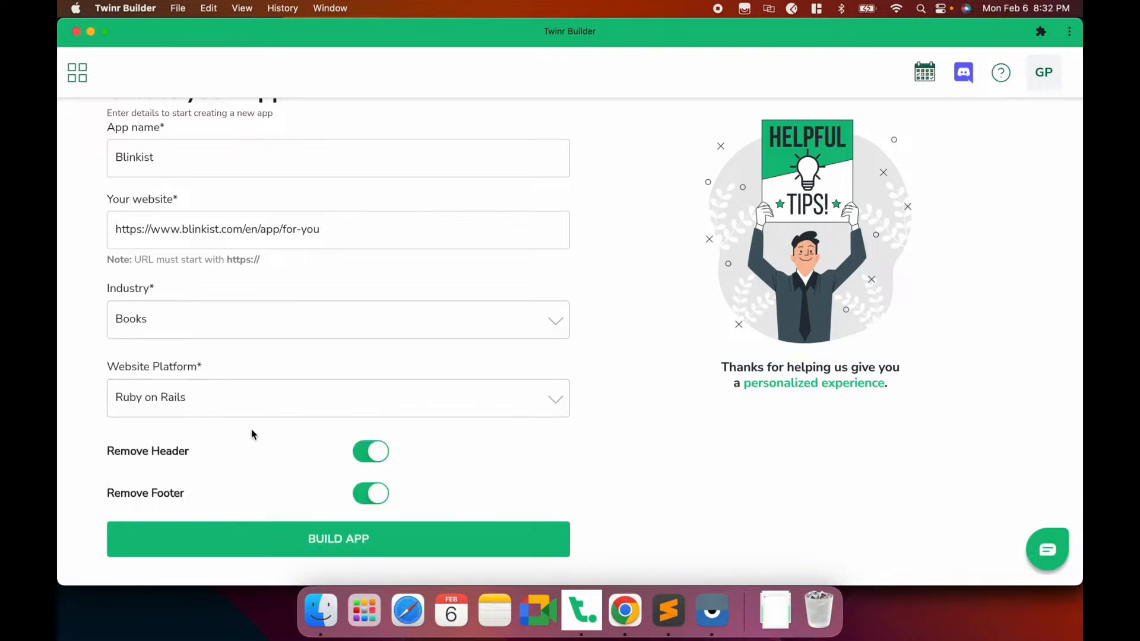
pyautogui.scroll(2, 251, 435)
pyautogui.scroll(-2, 251, 435)
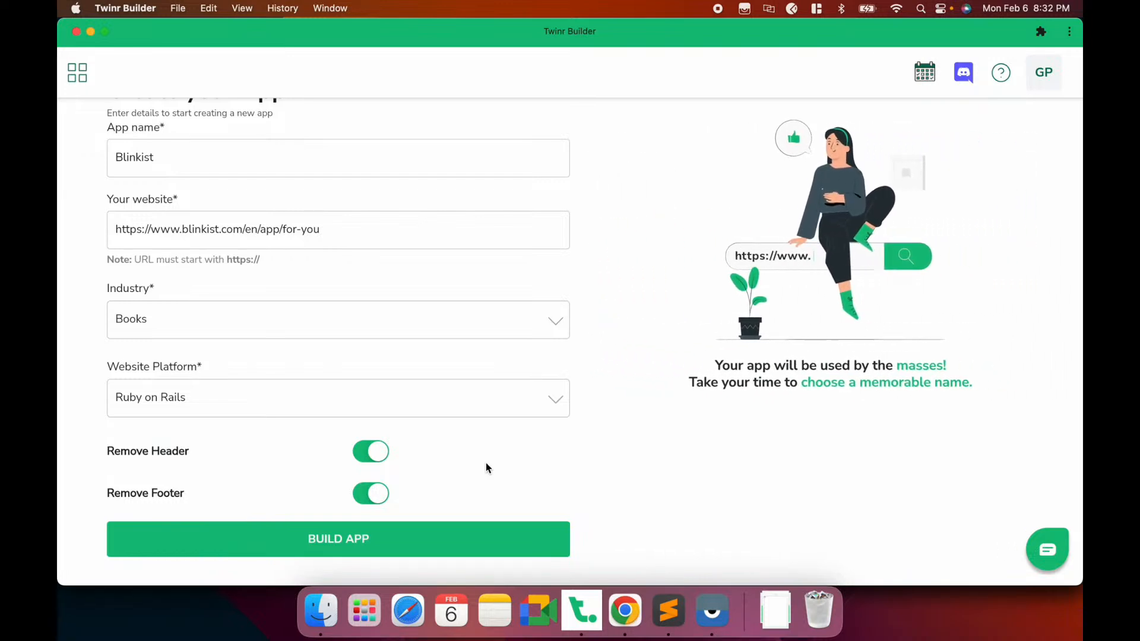
pyautogui.scroll(2, 486, 469)
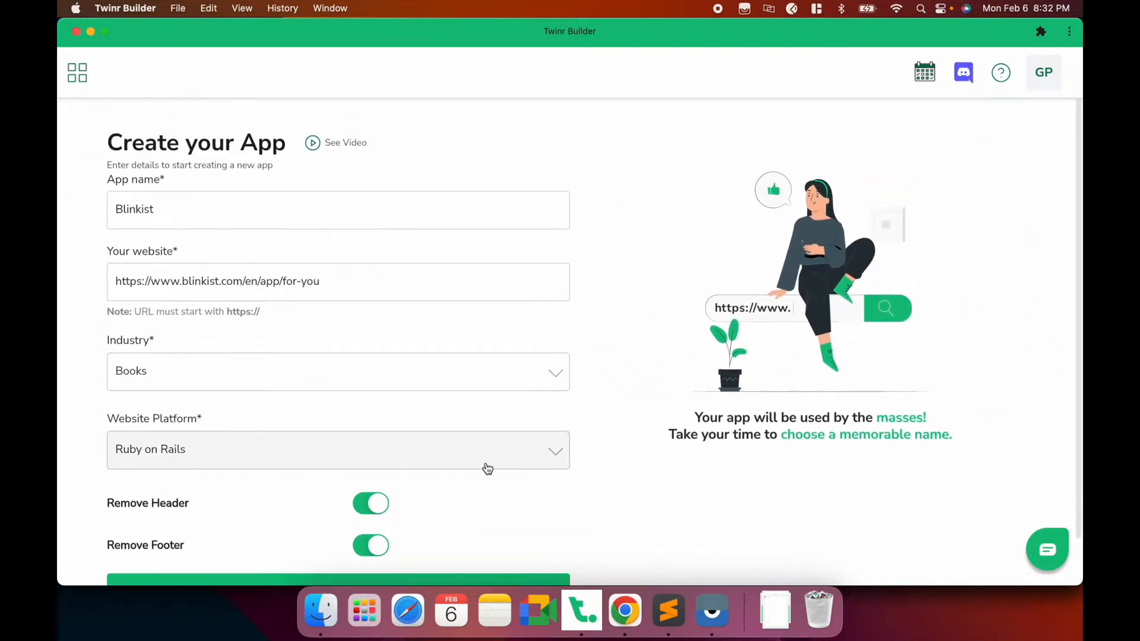
pyautogui.scroll(-2, 487, 469)
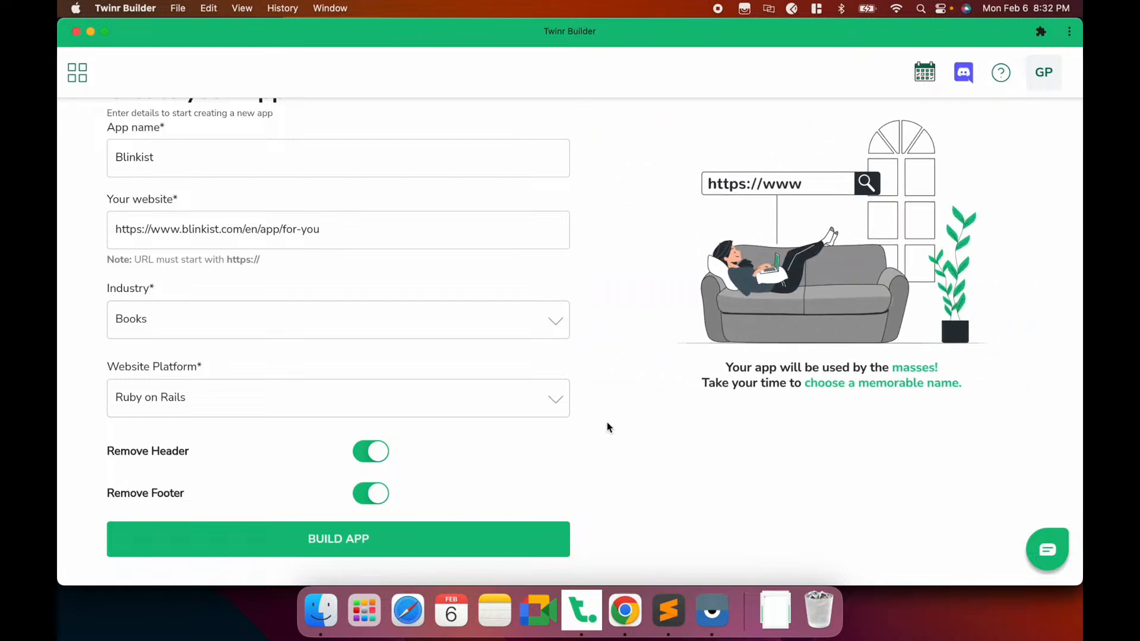
pyautogui.scroll(2, 607, 428)
pyautogui.scroll(-2, 607, 427)
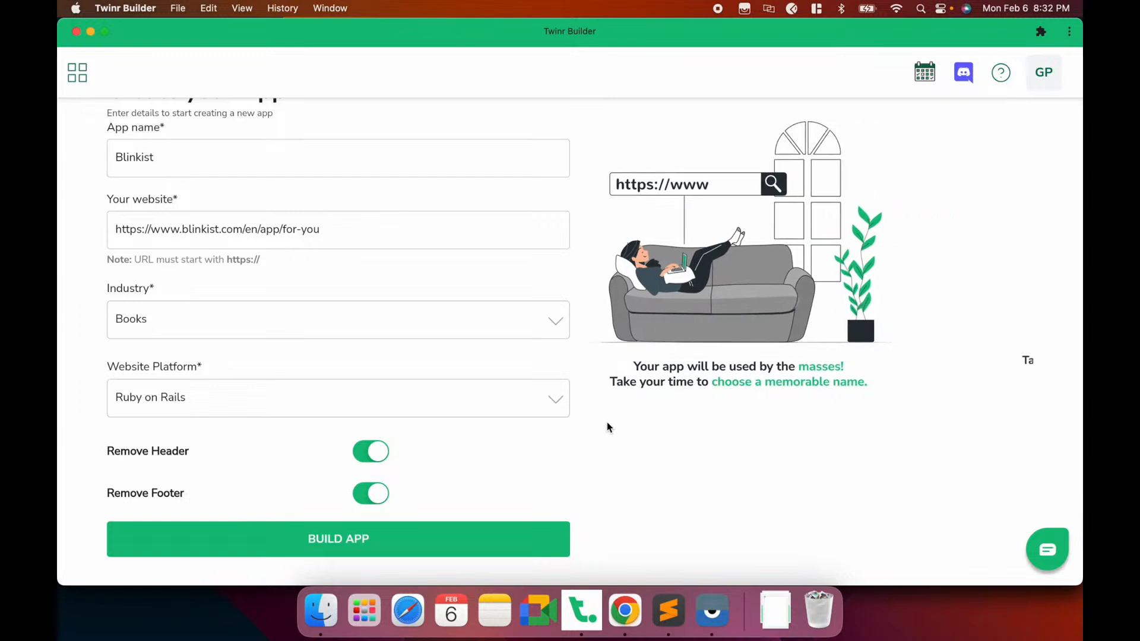
pyautogui.scroll(2, 606, 425)
pyautogui.scroll(-2, 606, 425)
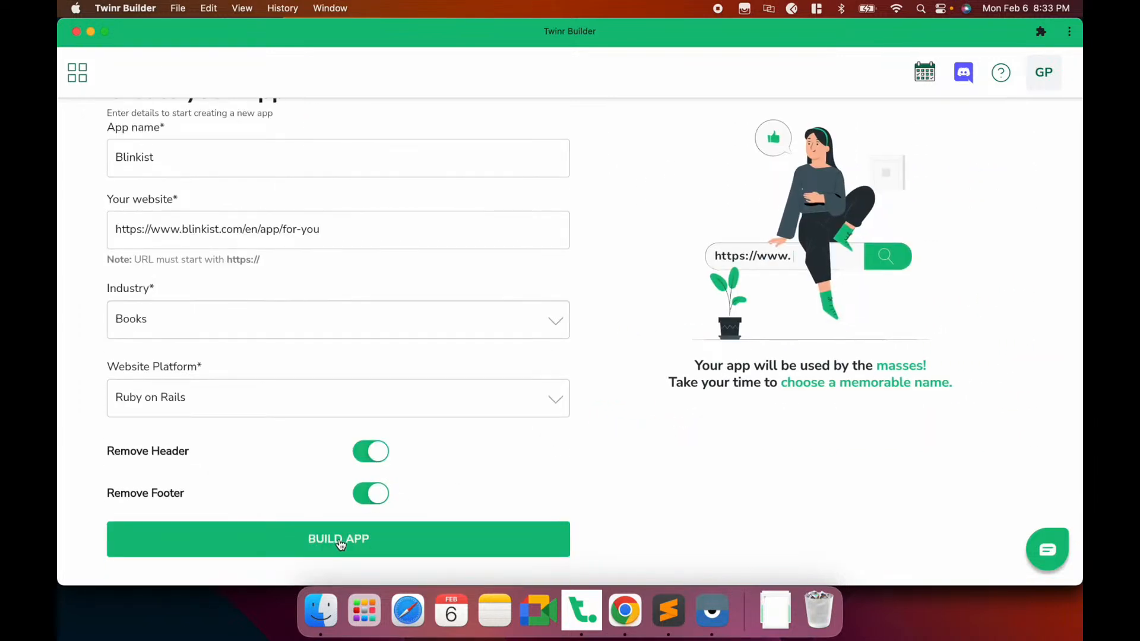
# Build the Blinkist app and preview it from its card, opening Twinr Preview on Google Play
pyautogui.click(341, 540)
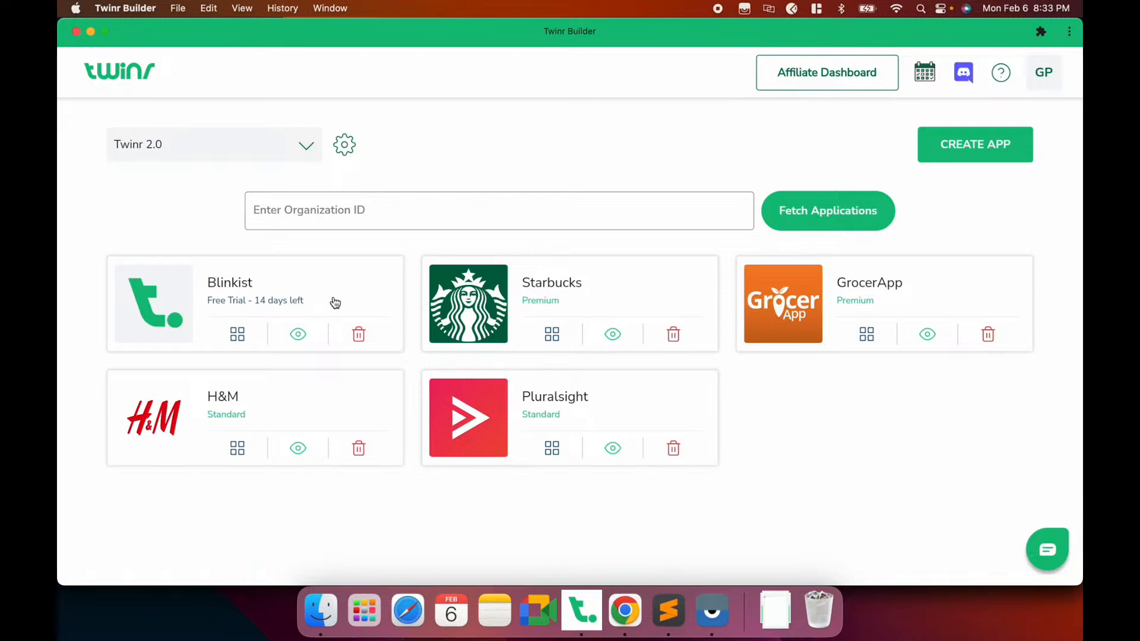
pyautogui.click(298, 335)
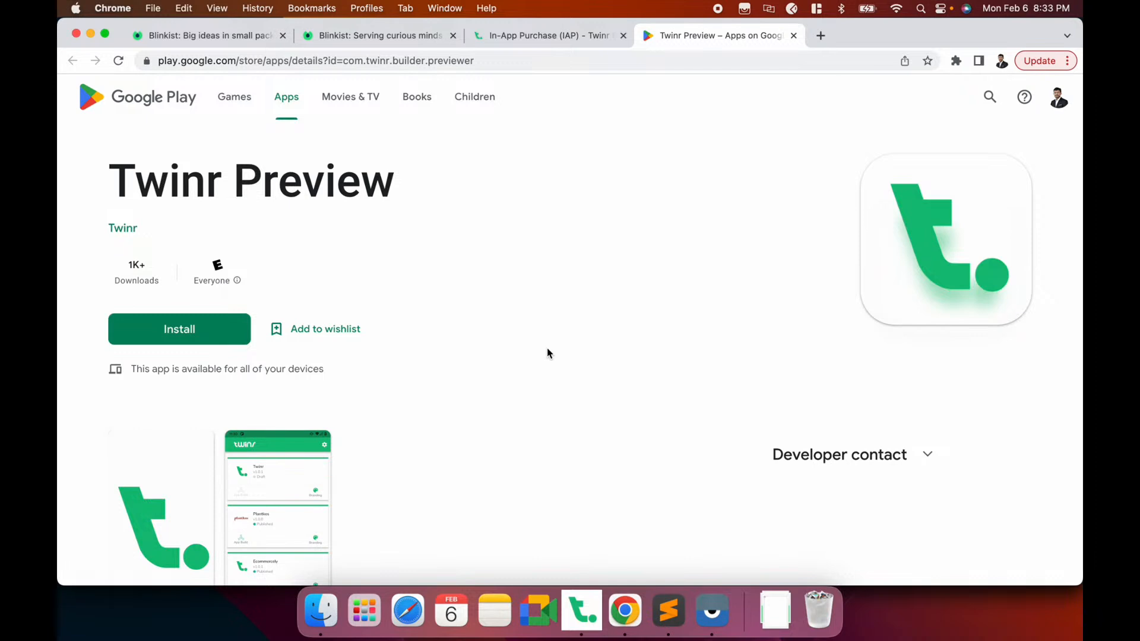
# Scroll through the Twinr Preview Play Store listing, then return to Twinr Builder
pyautogui.scroll(-3, 547, 353)
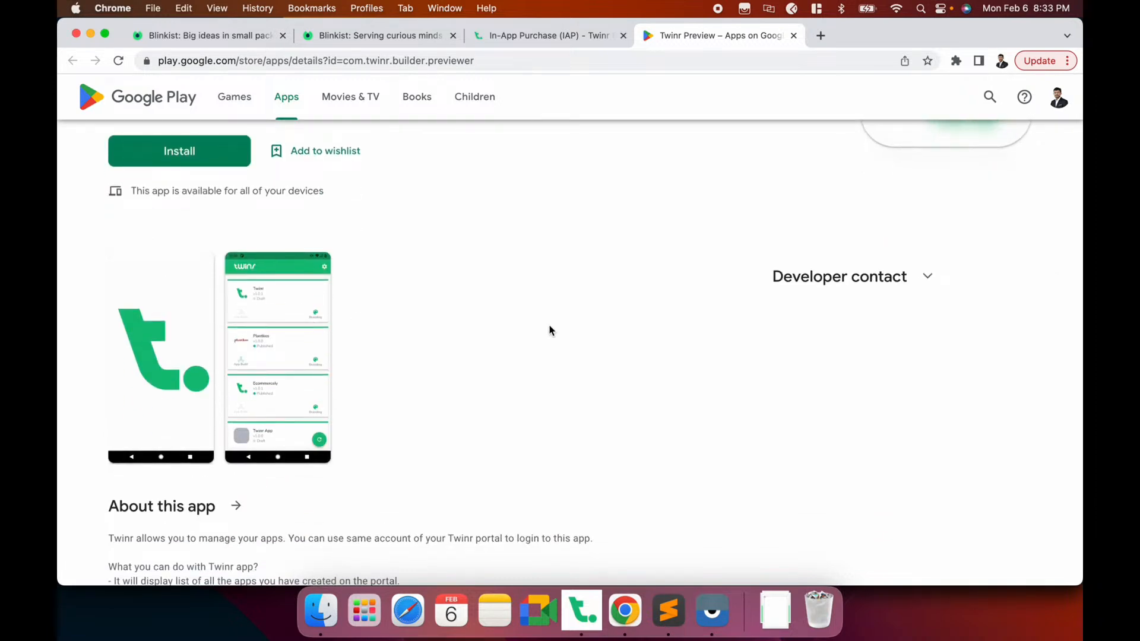
pyautogui.scroll(3, 577, 324)
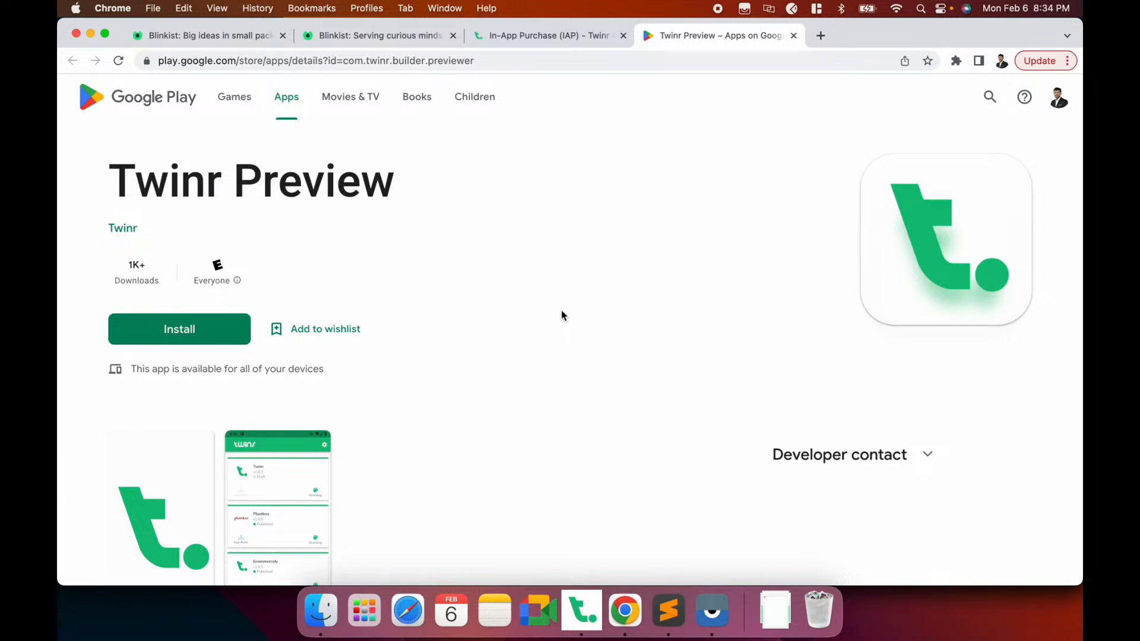
pyautogui.press('super+Tab')
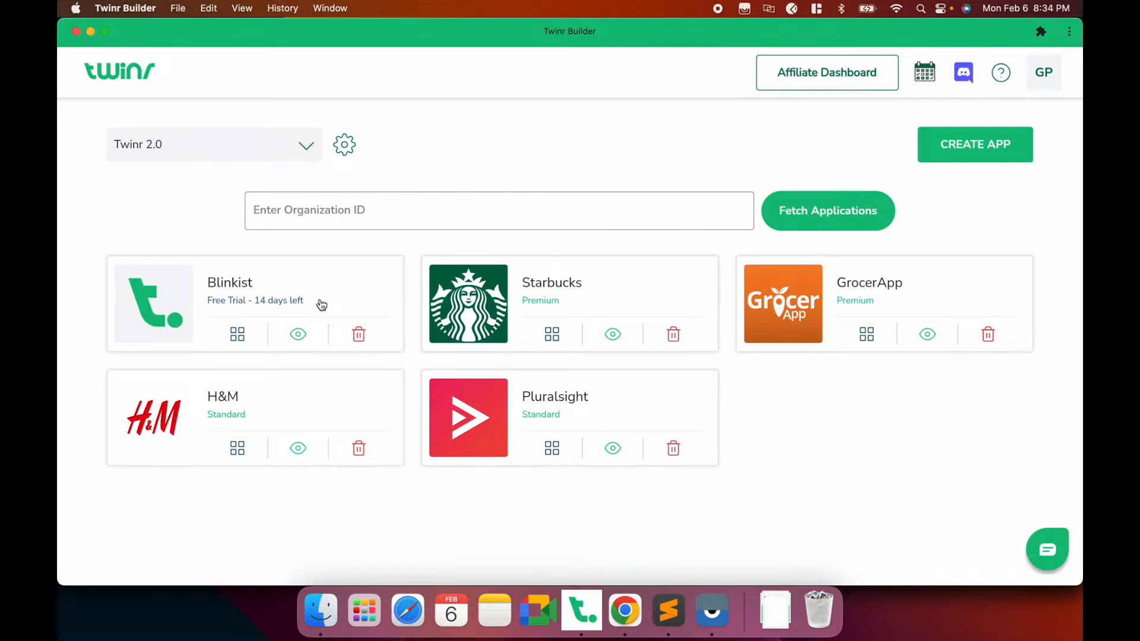
# Open the Blinkist app dashboard and view the Branding step of its setup guide
pyautogui.click(238, 334)
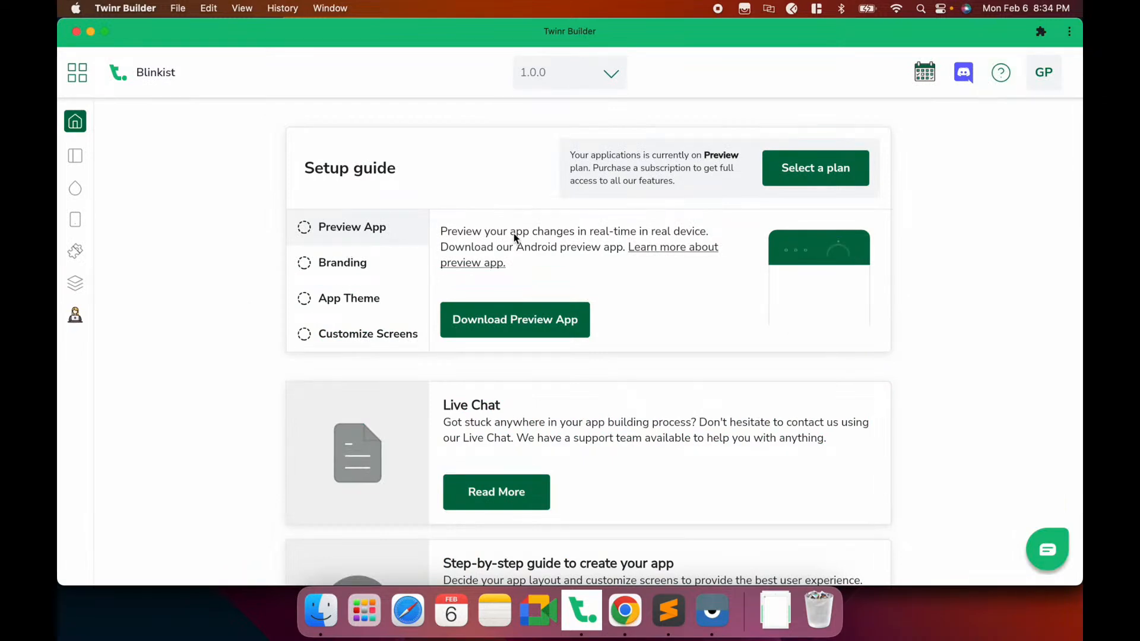
pyautogui.click(355, 265)
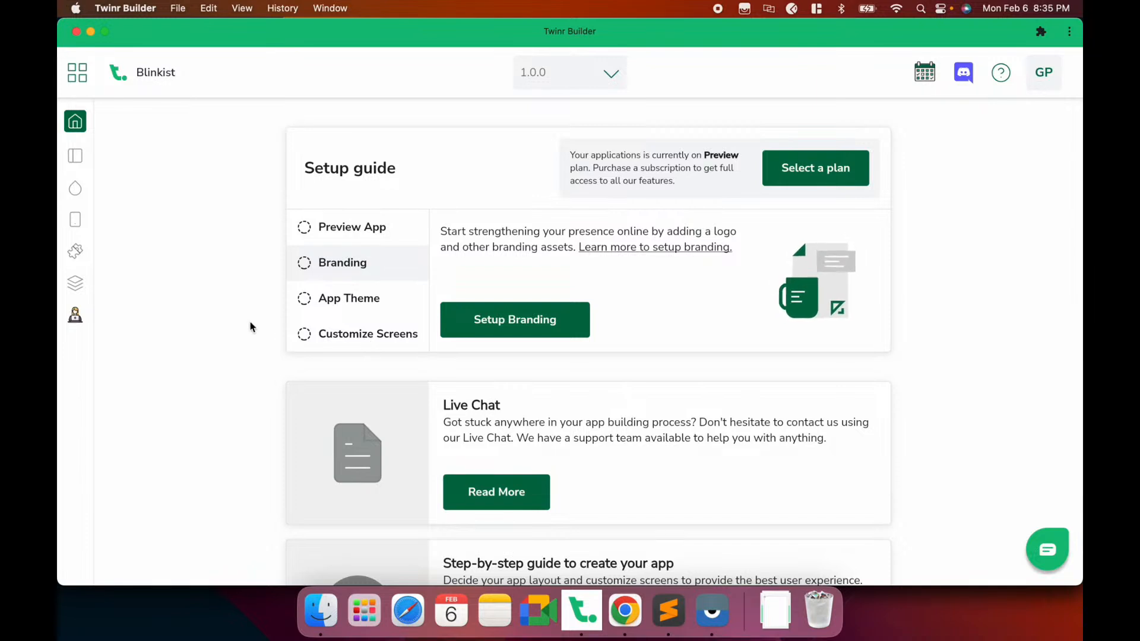
pyautogui.scroll(-5, 236, 321)
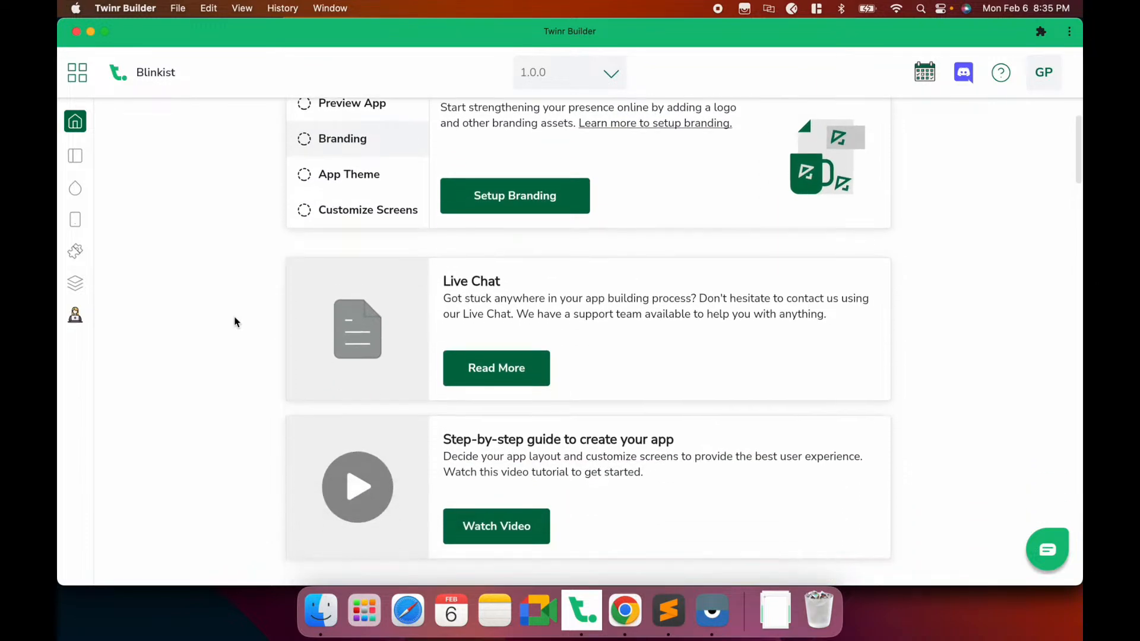
pyautogui.scroll(-3, 236, 321)
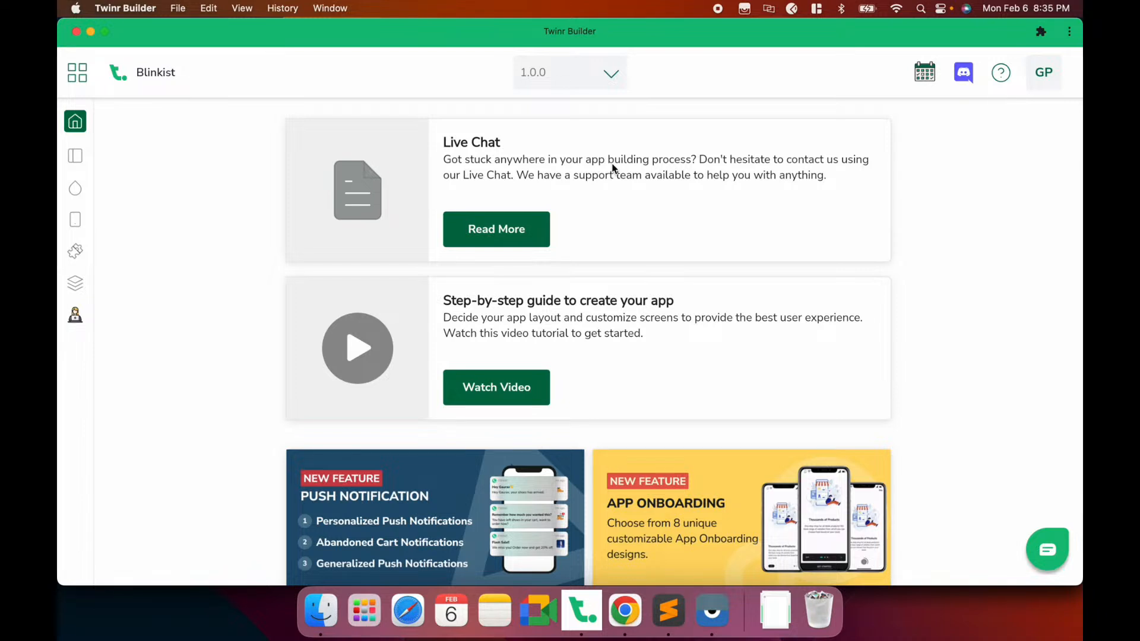
# Open and close the support chat, then scroll back up to the setup guide
pyautogui.click(1049, 553)
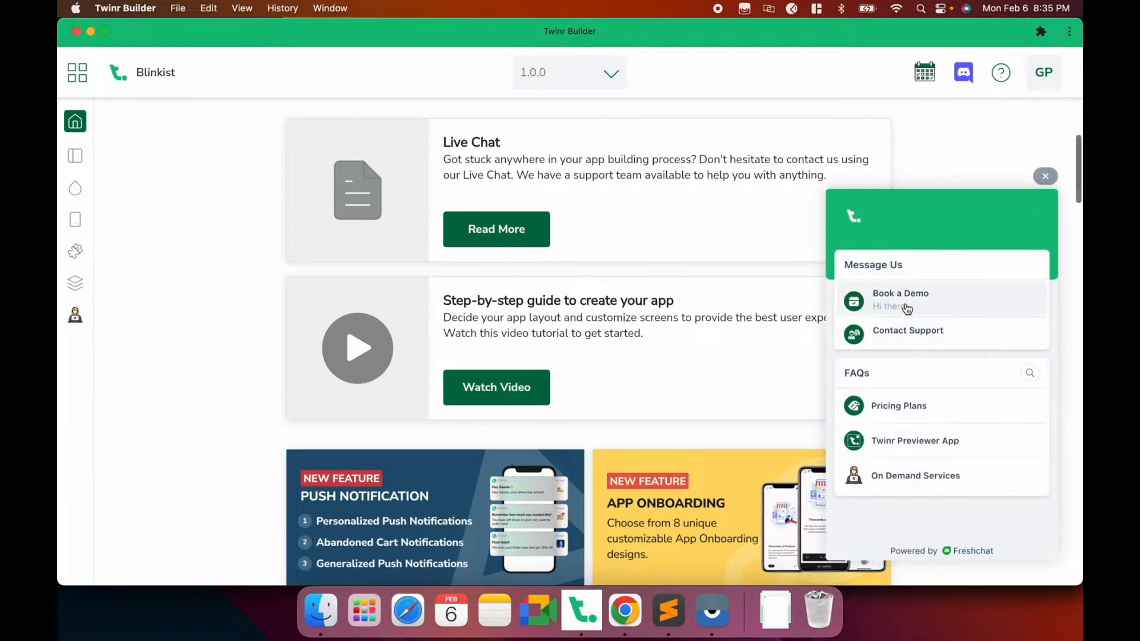
pyautogui.click(1045, 176)
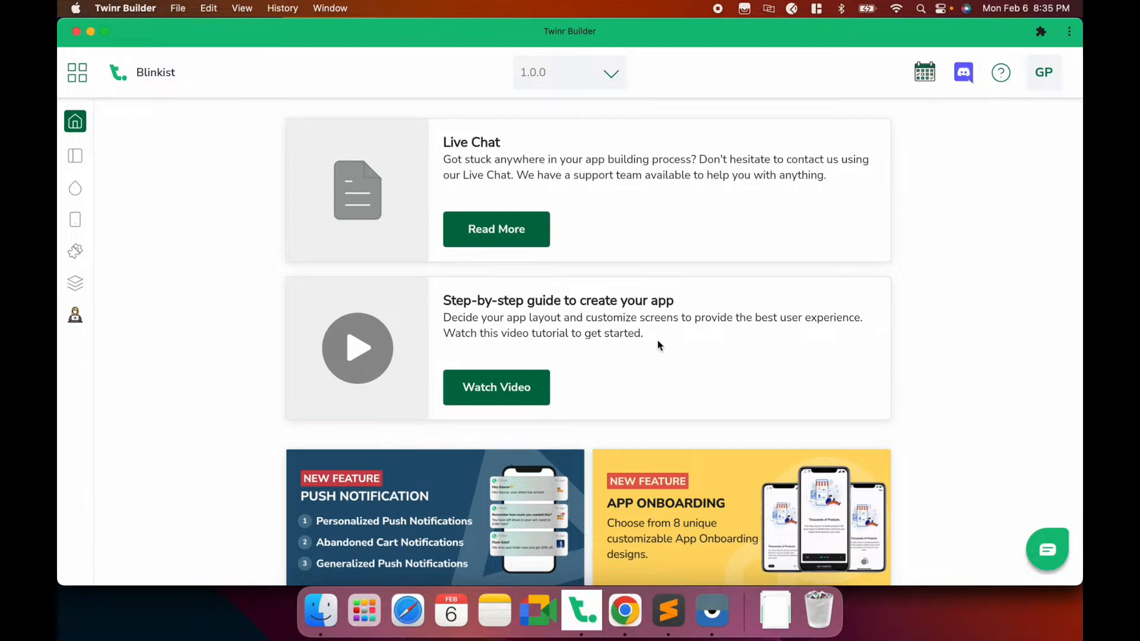
pyautogui.scroll(5, 196, 283)
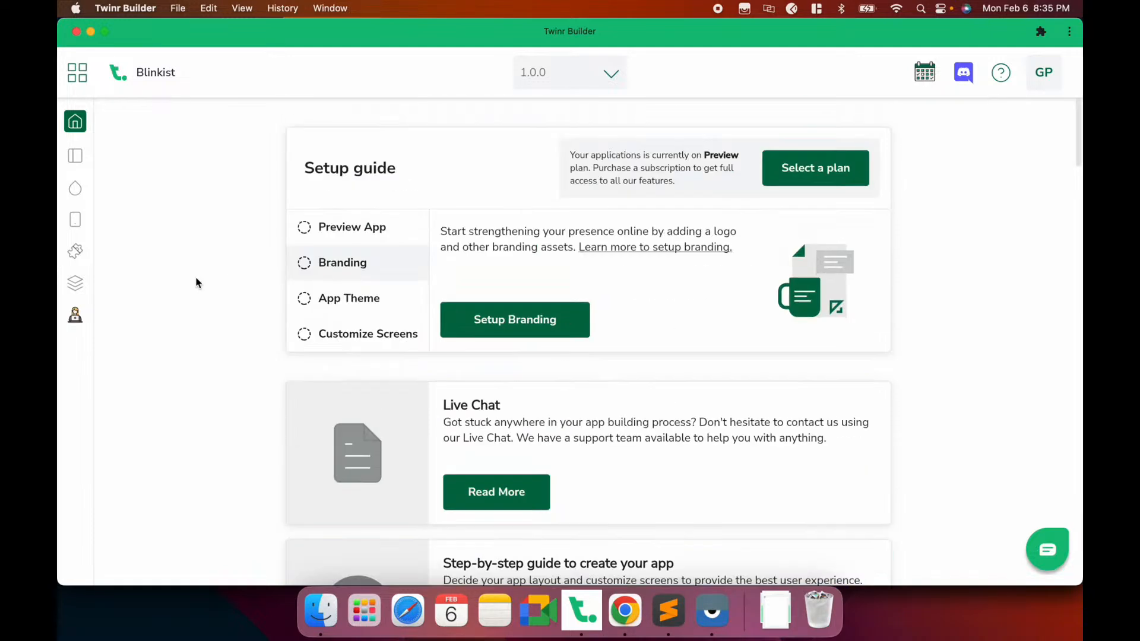
# Review the Blinkist app name and iOS Bundle ID in App Info, then go to App Icon
pyautogui.click(74, 156)
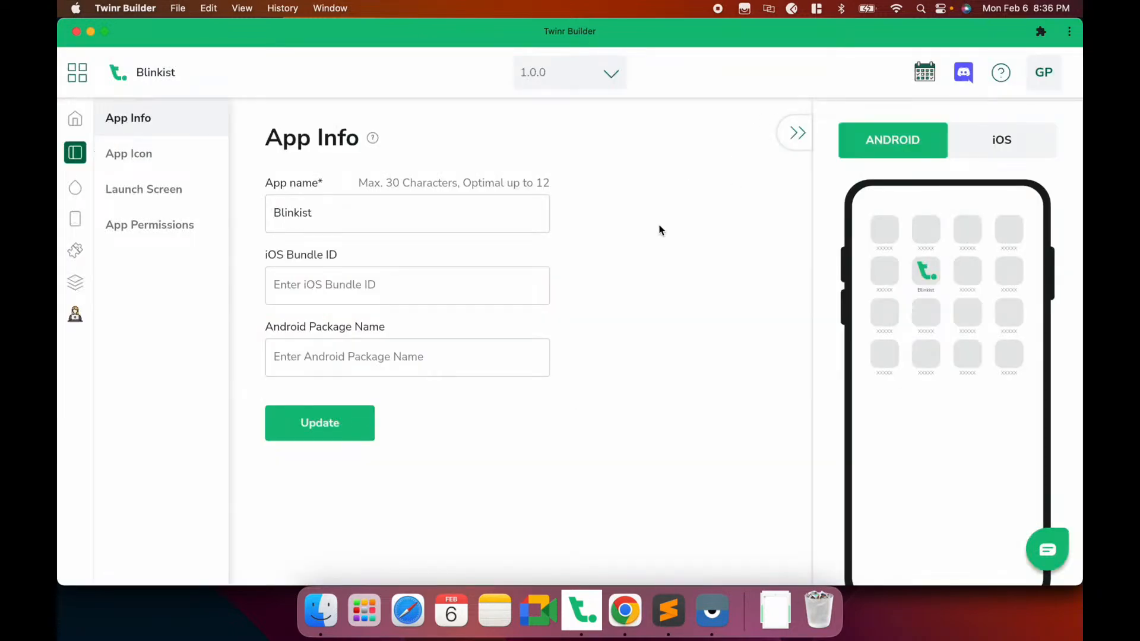
pyautogui.doubleClick(297, 211)
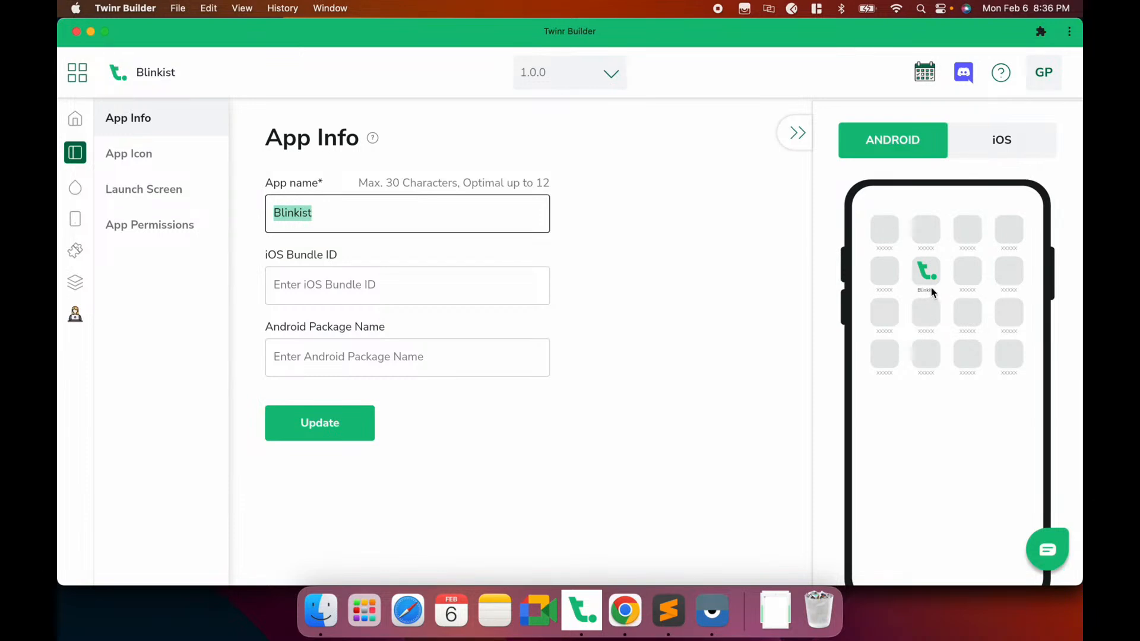
pyautogui.click(409, 284)
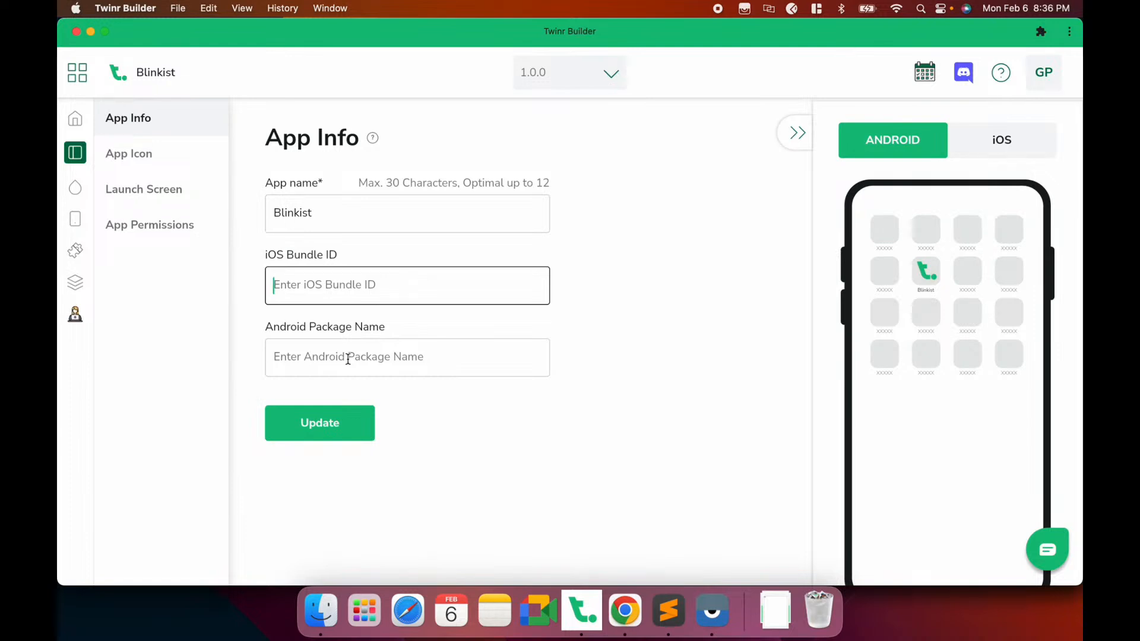
pyautogui.click(156, 156)
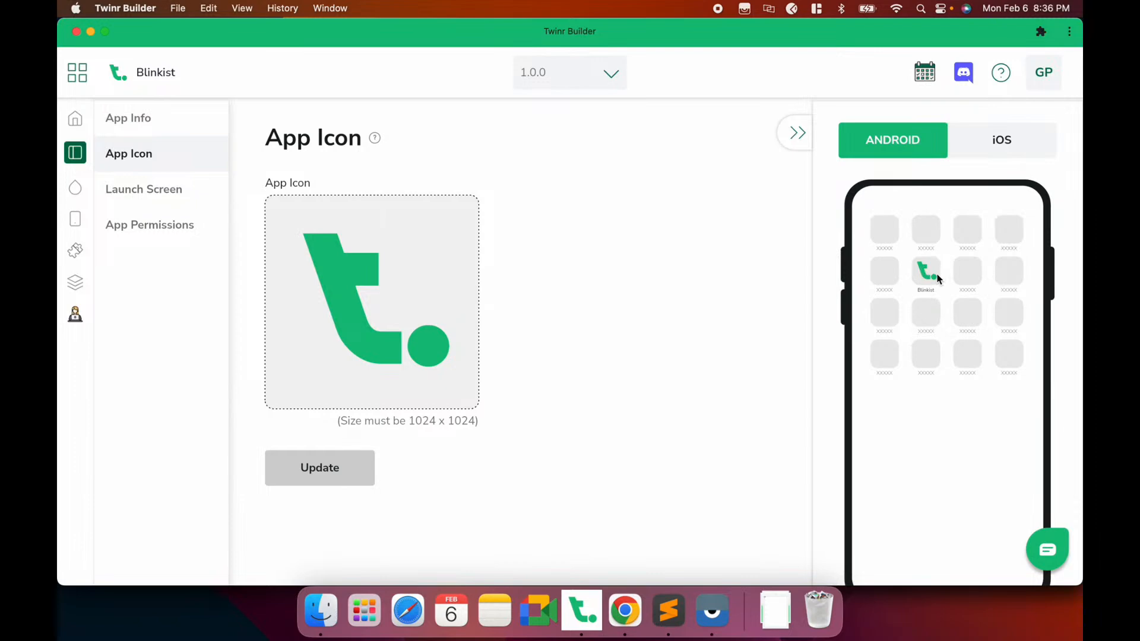
# Upload blinkist-logo.jpg from the Blinkist folder as the app icon and save it
pyautogui.click(389, 316)
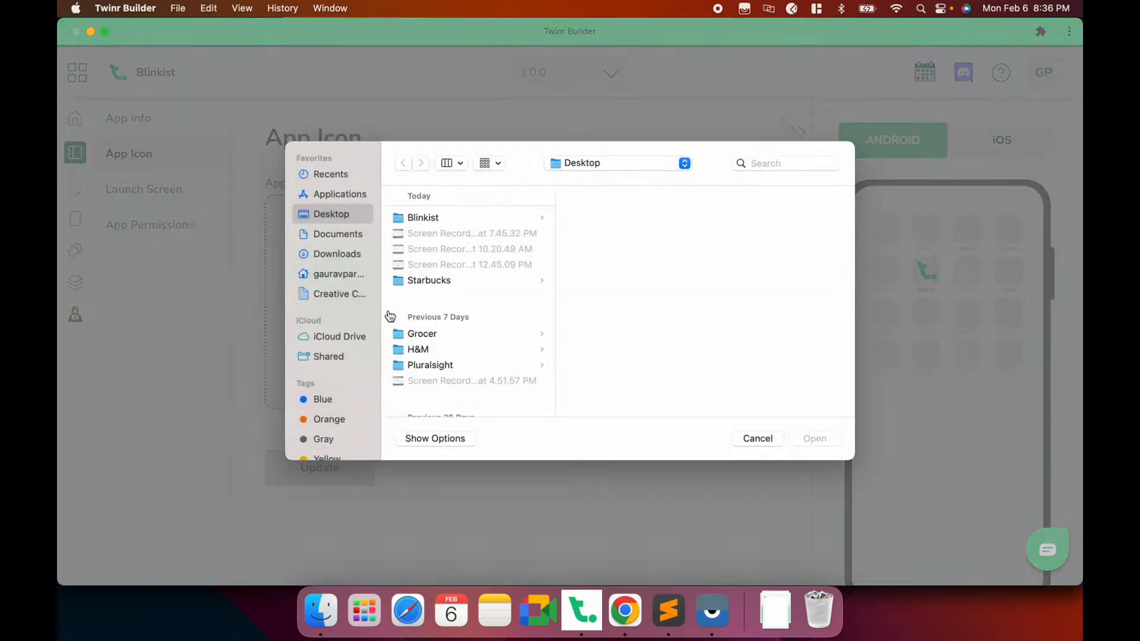
pyautogui.click(447, 220)
pyautogui.doubleClick(618, 305)
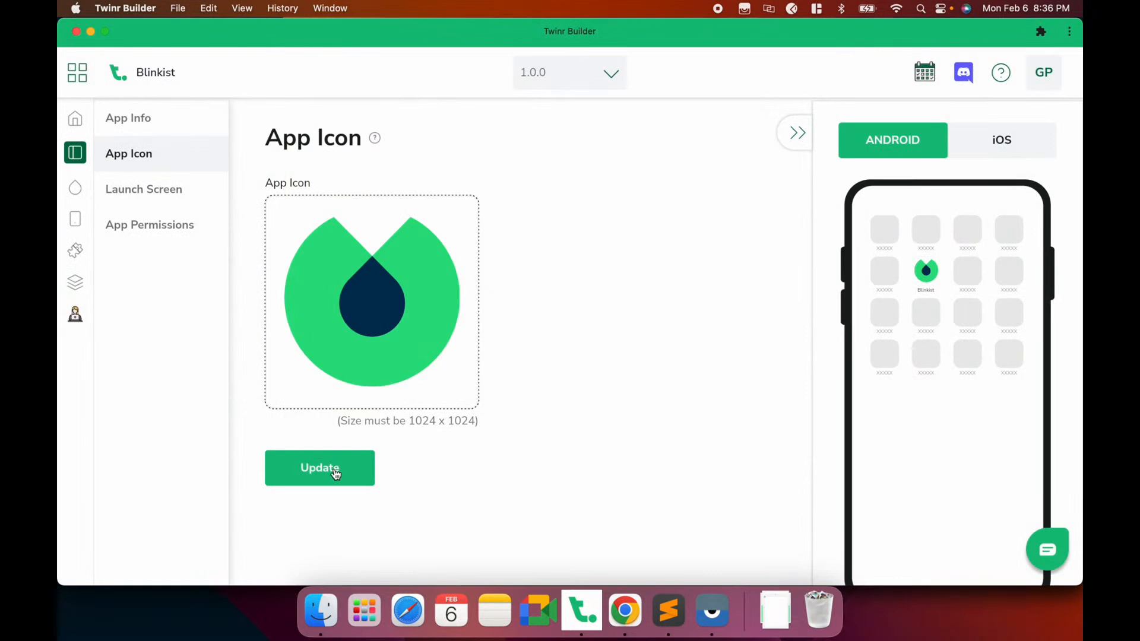
pyautogui.click(335, 472)
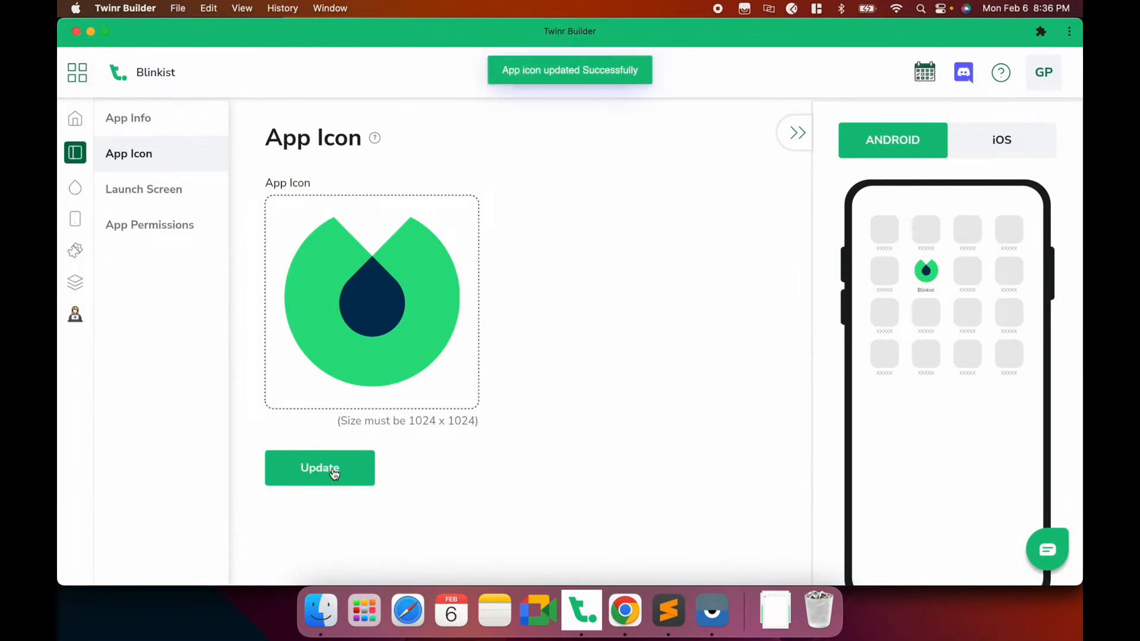
pyautogui.click(159, 192)
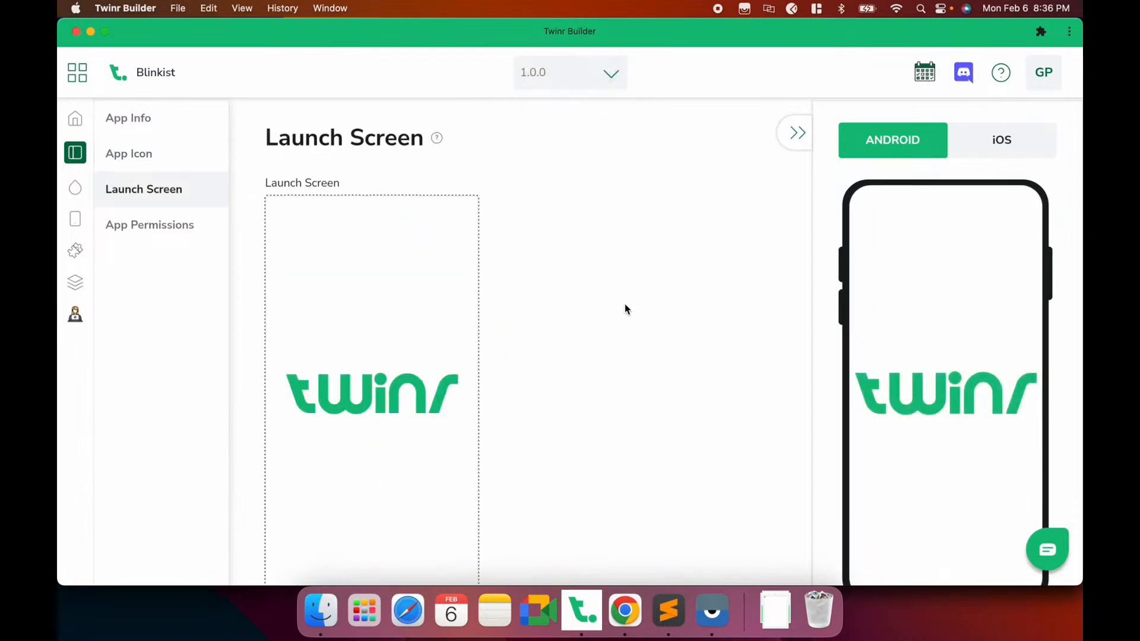
# Upload blinkist-launch-screen.png as the launch screen image and save it
pyautogui.scroll(-2, 348, 335)
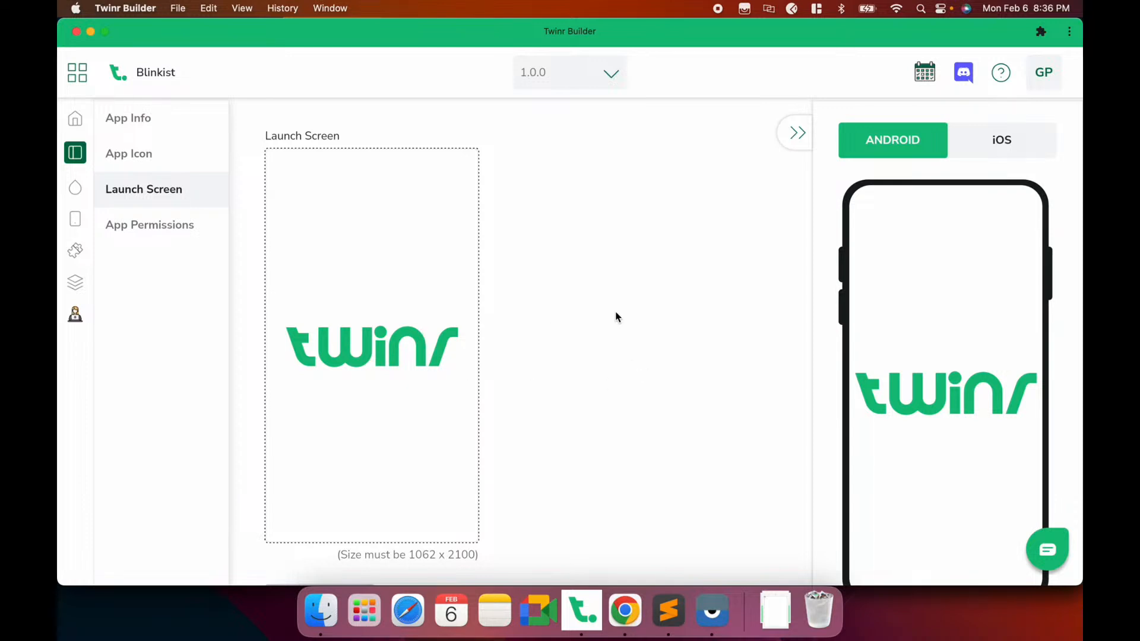
pyautogui.scroll(-2, 853, 307)
pyautogui.scroll(2, 853, 309)
pyautogui.scroll(-1, 383, 297)
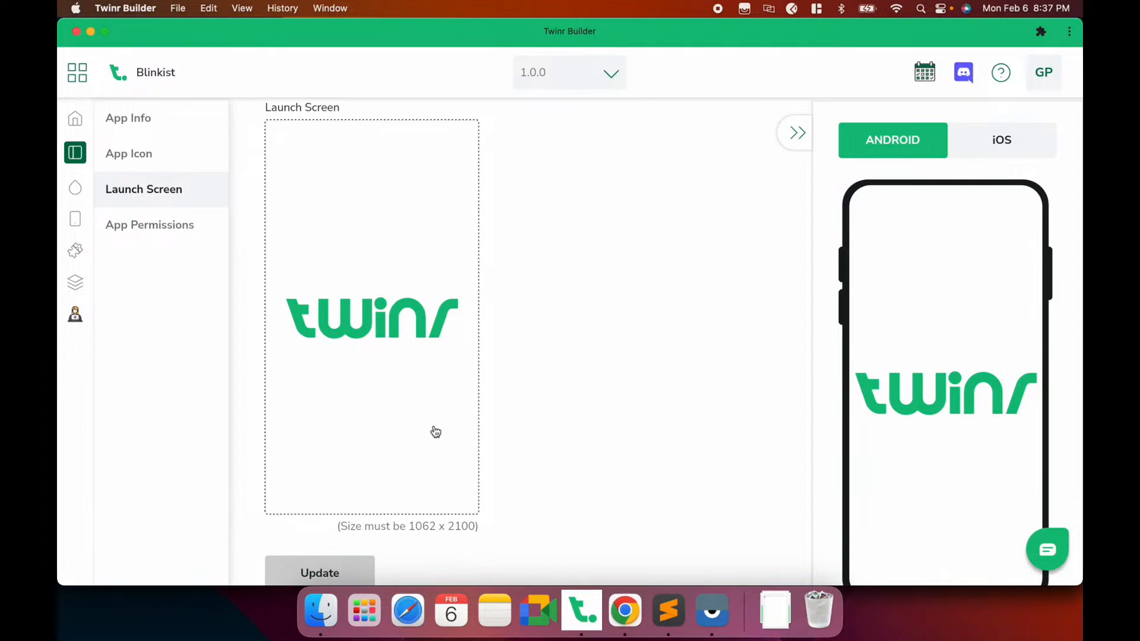
pyautogui.scroll(3, 436, 431)
pyautogui.scroll(-3, 435, 432)
pyautogui.scroll(3, 434, 432)
pyautogui.click(419, 321)
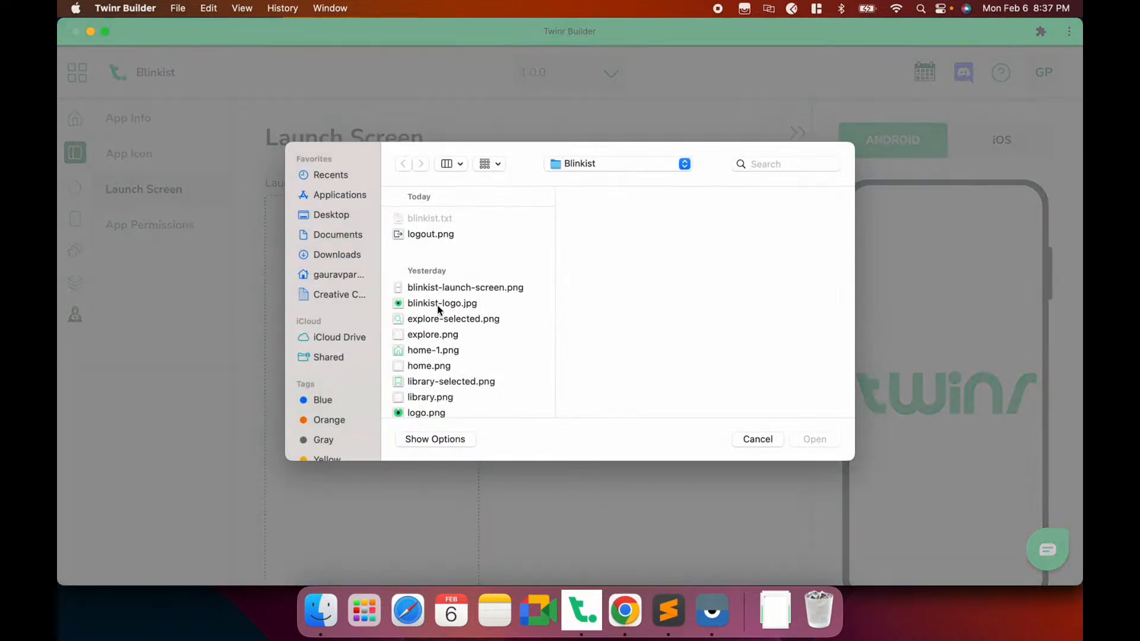
pyautogui.scroll(-1, 460, 309)
pyautogui.doubleClick(457, 267)
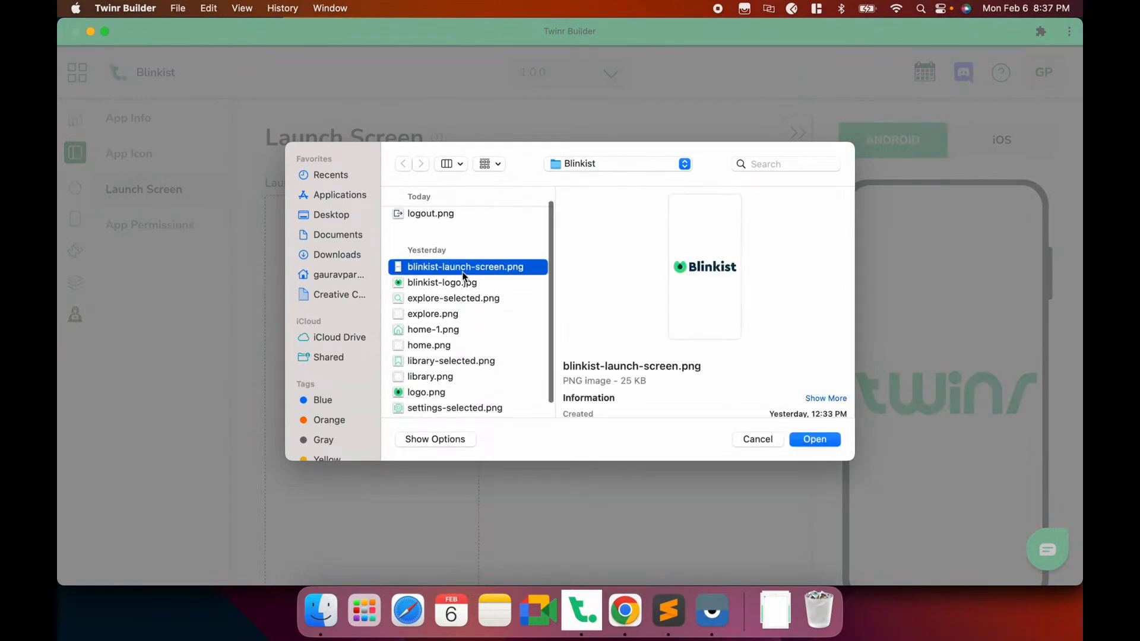
pyautogui.scroll(-2, 464, 278)
pyautogui.click(340, 546)
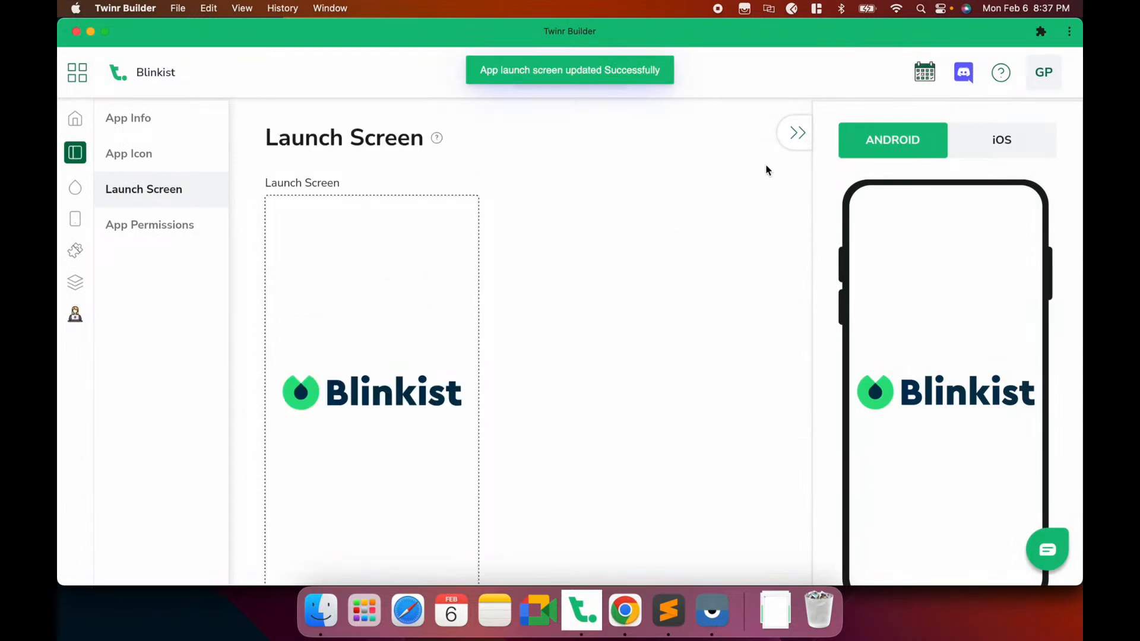
# Open the App Permissions page from the App Settings menu
pyautogui.click(140, 232)
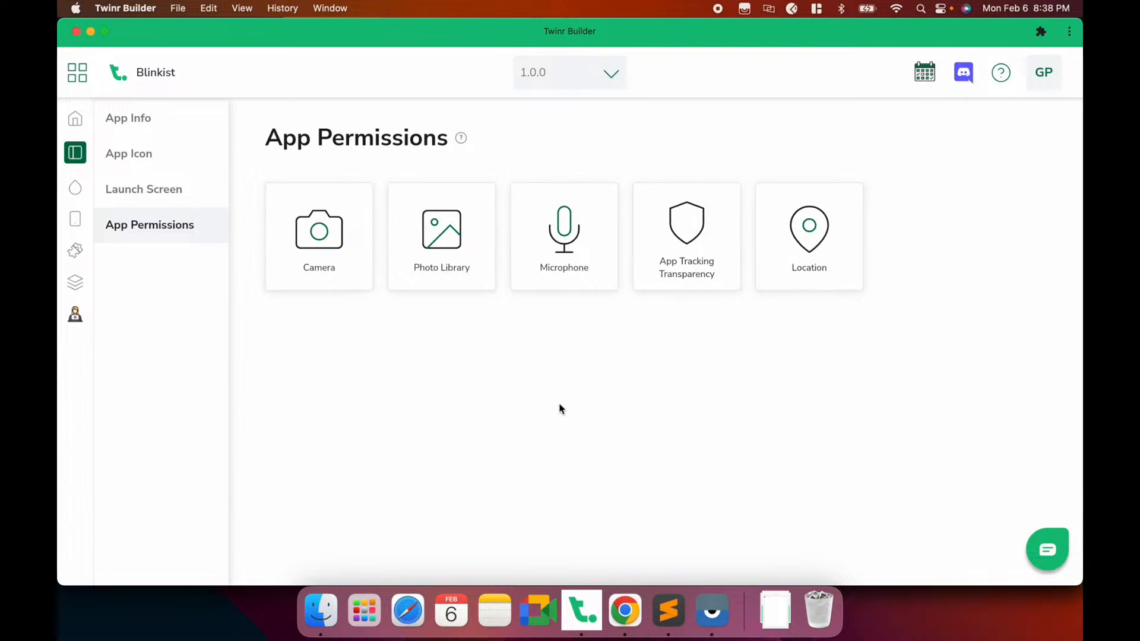
# Open the Camera permission and select its request message and permission rationale text
pyautogui.click(334, 282)
pyautogui.scroll(-3, 671, 309)
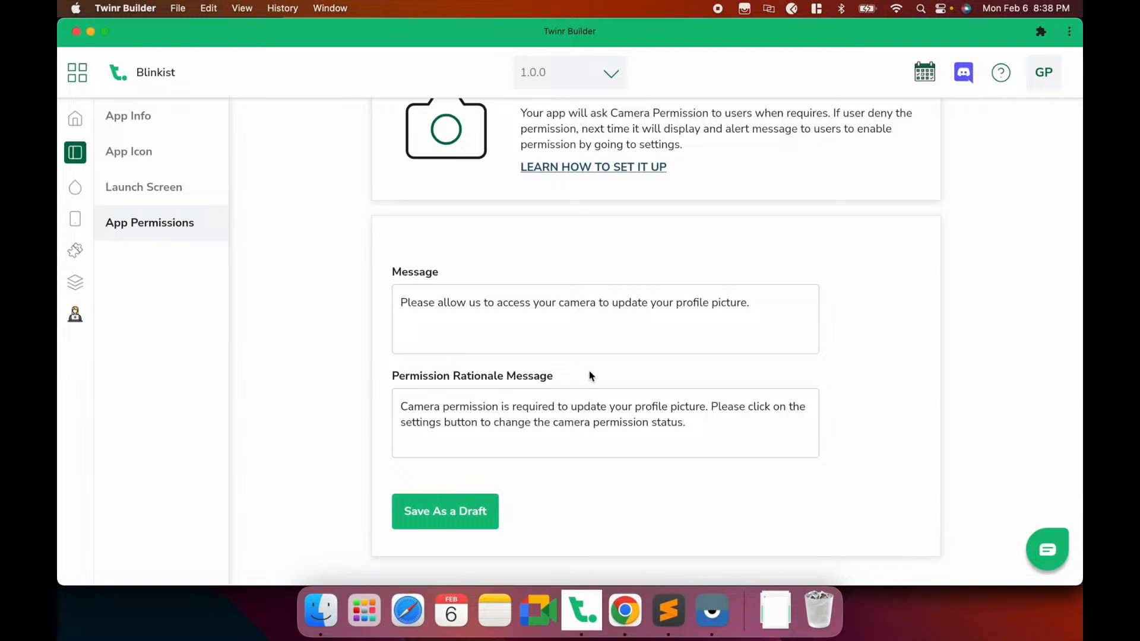
pyautogui.click(680, 310)
pyautogui.moveTo(766, 299); pyautogui.dragTo(393, 306)
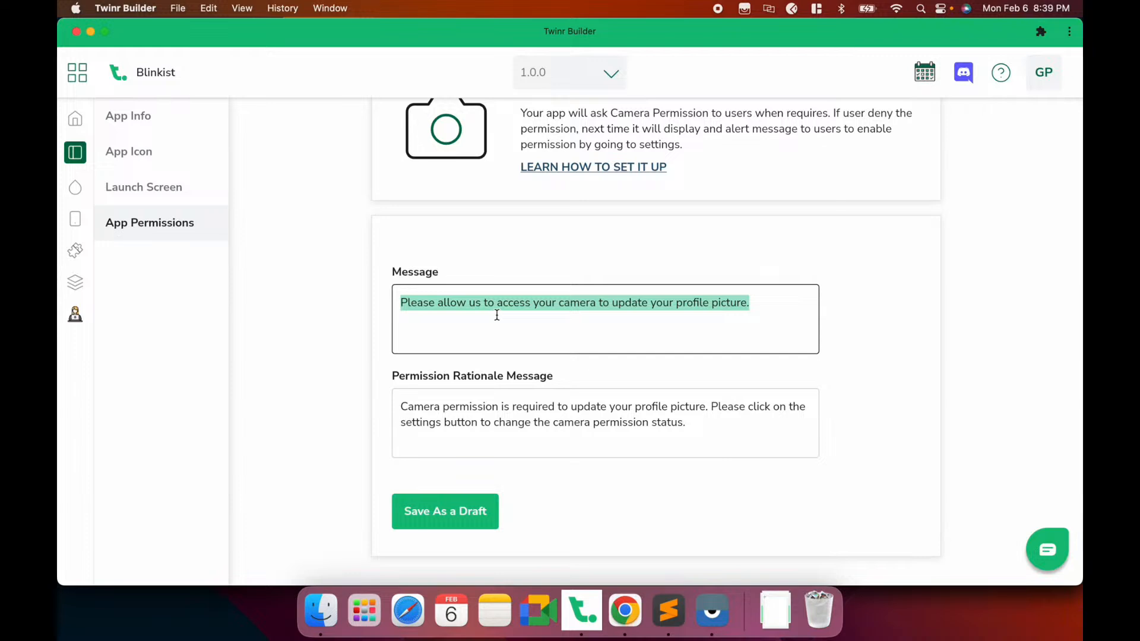
pyautogui.scroll(1, 497, 315)
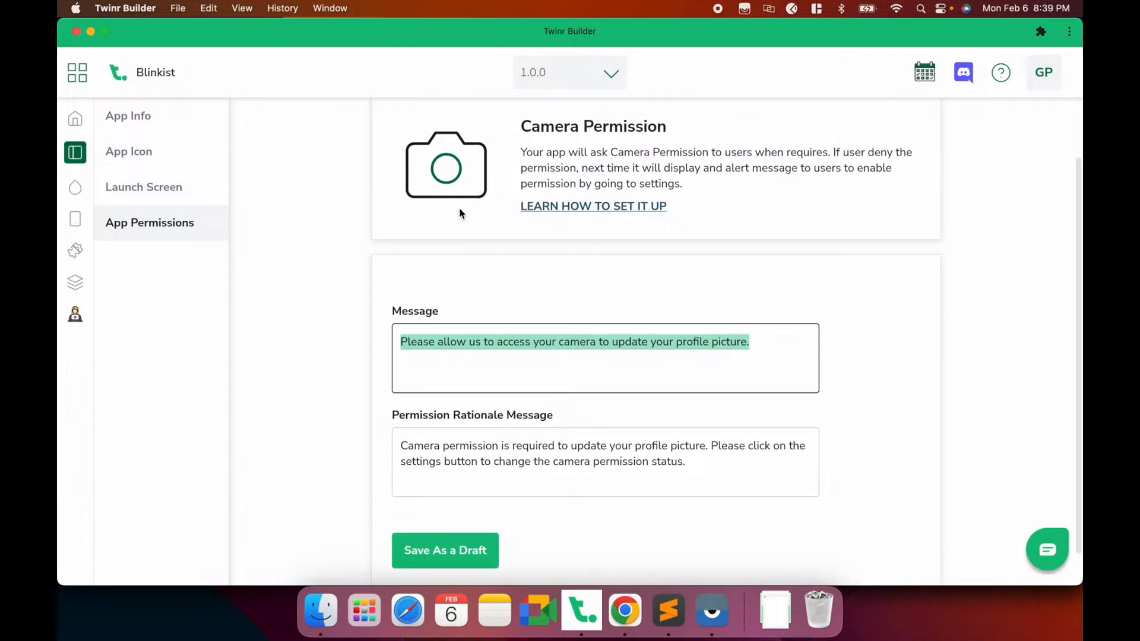
pyautogui.scroll(-1, 526, 269)
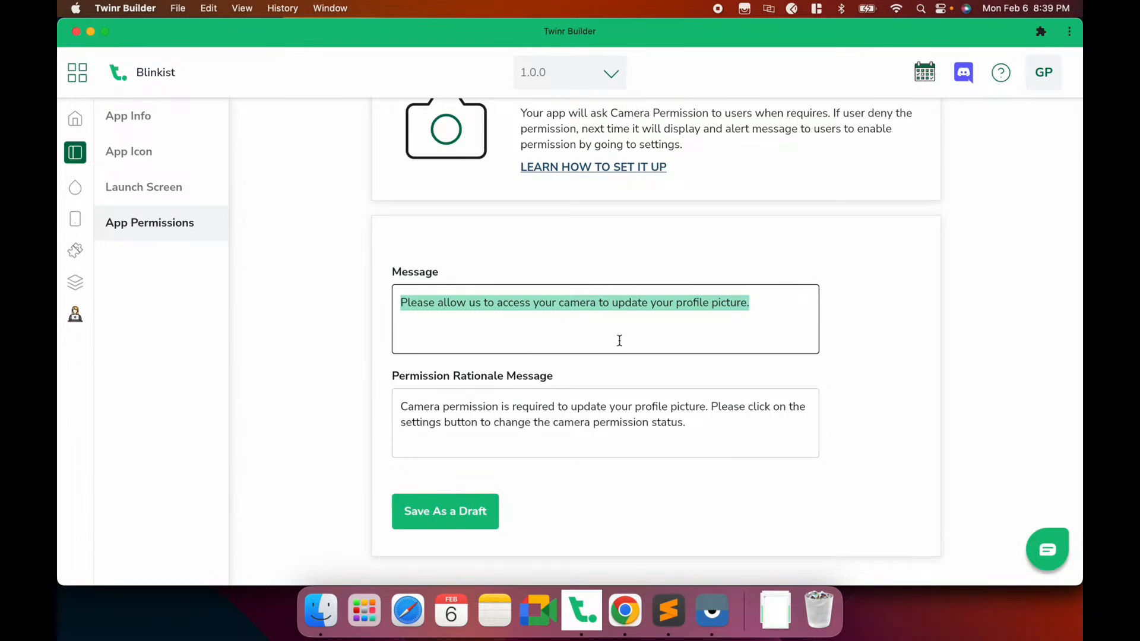
pyautogui.moveTo(697, 421); pyautogui.dragTo(394, 409)
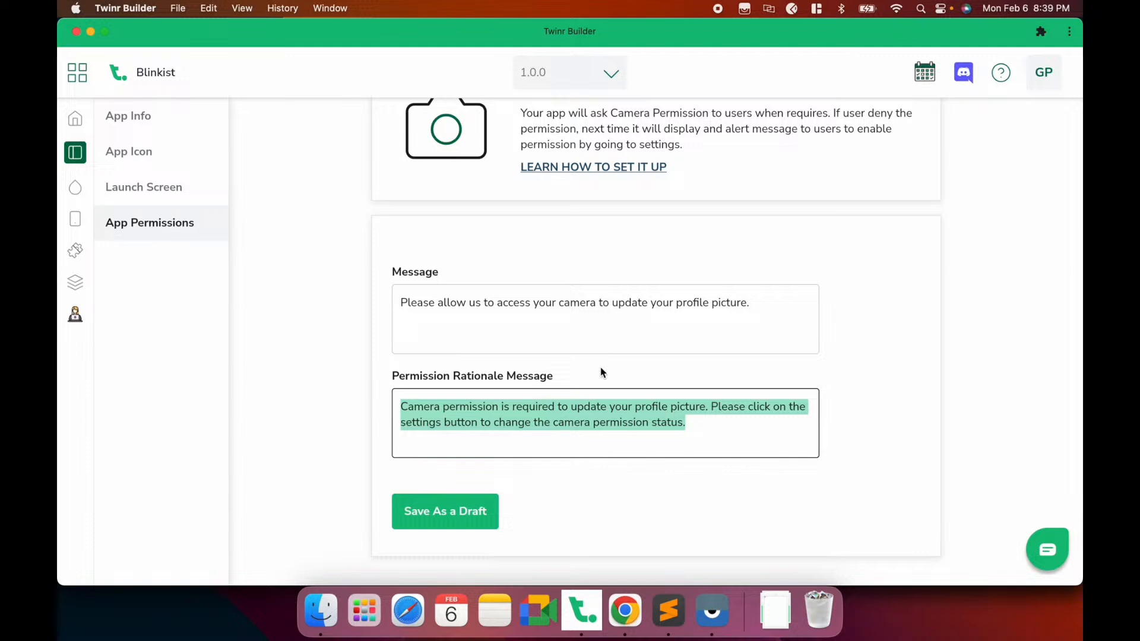
# Review the Camera request message and rationale text about profile pictures, leaving them unchanged
pyautogui.click(696, 425)
pyautogui.moveTo(696, 425); pyautogui.dragTo(401, 405)
pyautogui.click(688, 427)
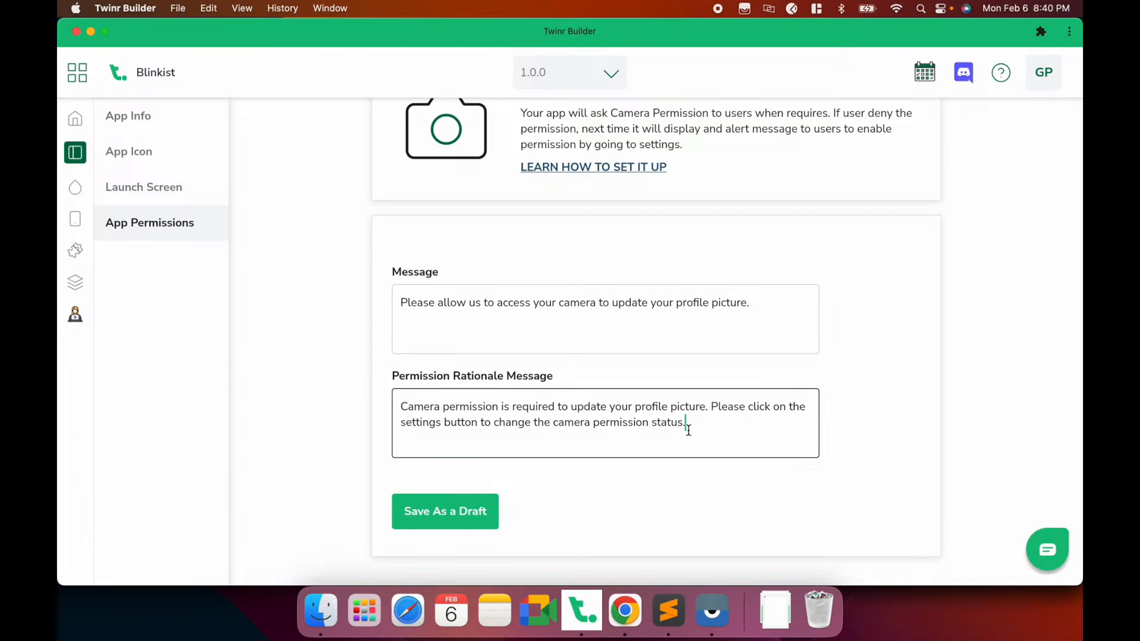
pyautogui.moveTo(751, 308); pyautogui.dragTo(380, 291)
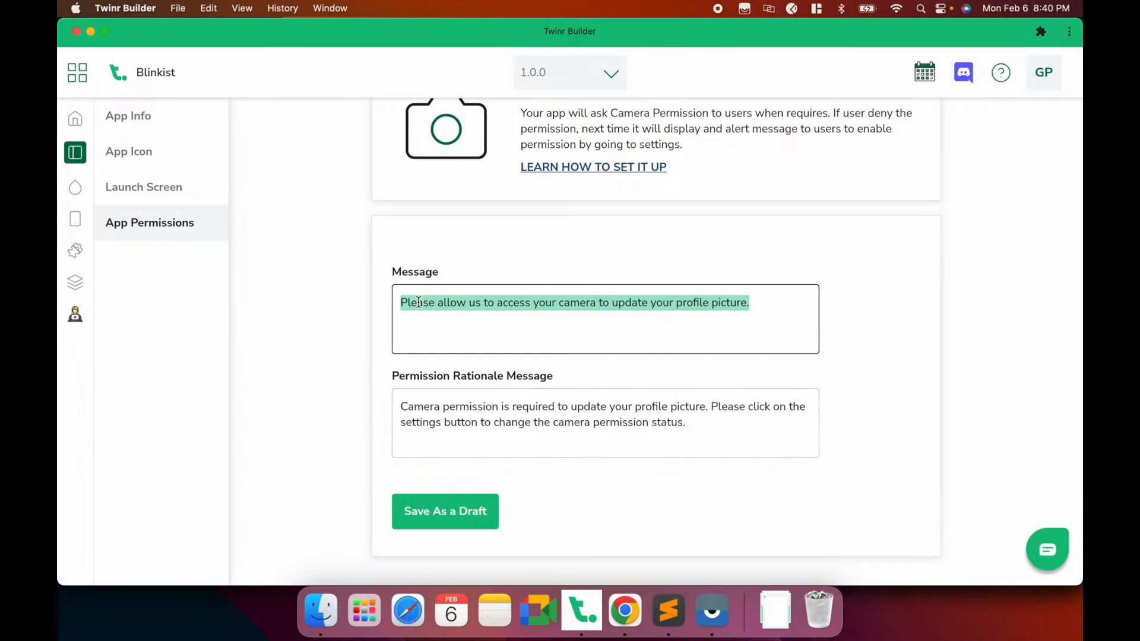
pyautogui.scroll(2, 609, 304)
pyautogui.click(607, 291)
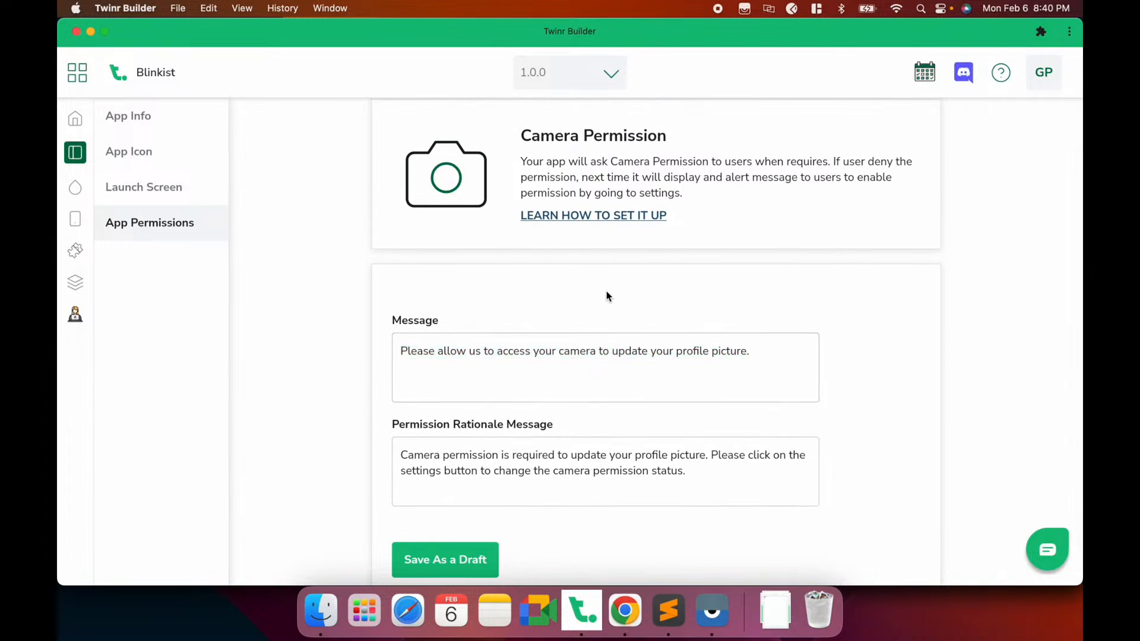
pyautogui.scroll(-2, 607, 291)
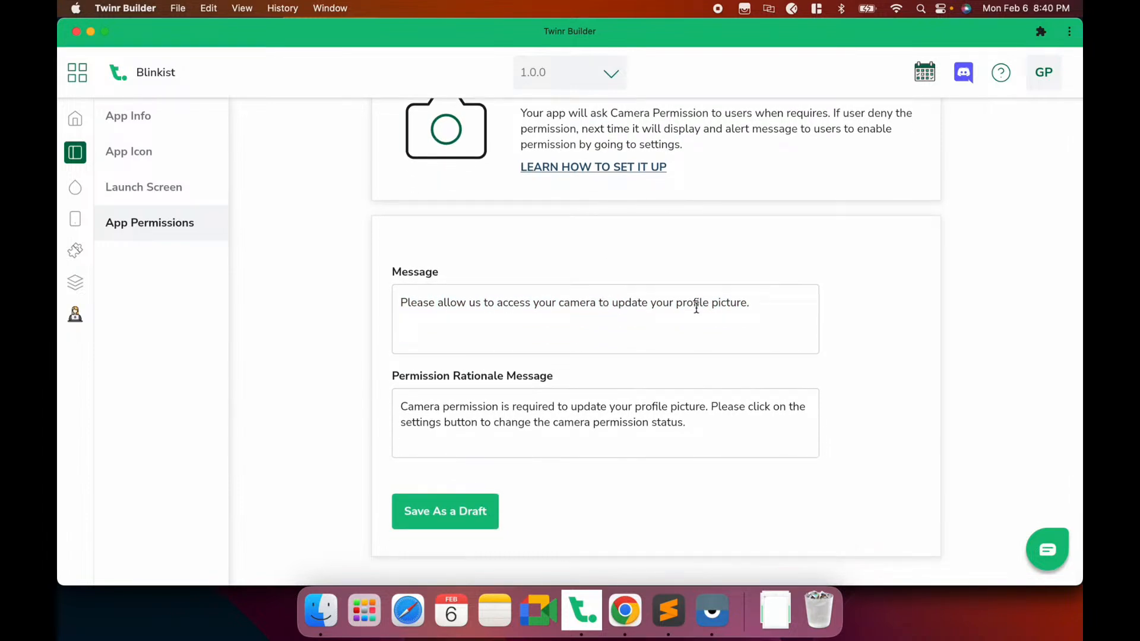
pyautogui.moveTo(753, 304); pyautogui.dragTo(391, 309)
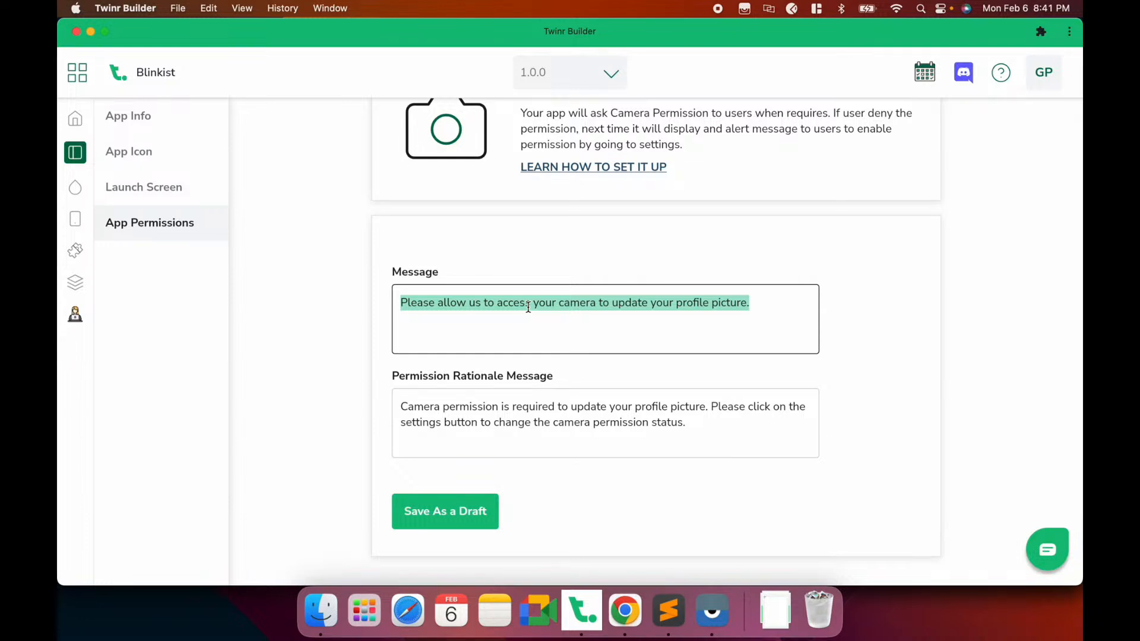
pyautogui.moveTo(772, 304); pyautogui.dragTo(395, 301)
pyautogui.scroll(3, 458, 304)
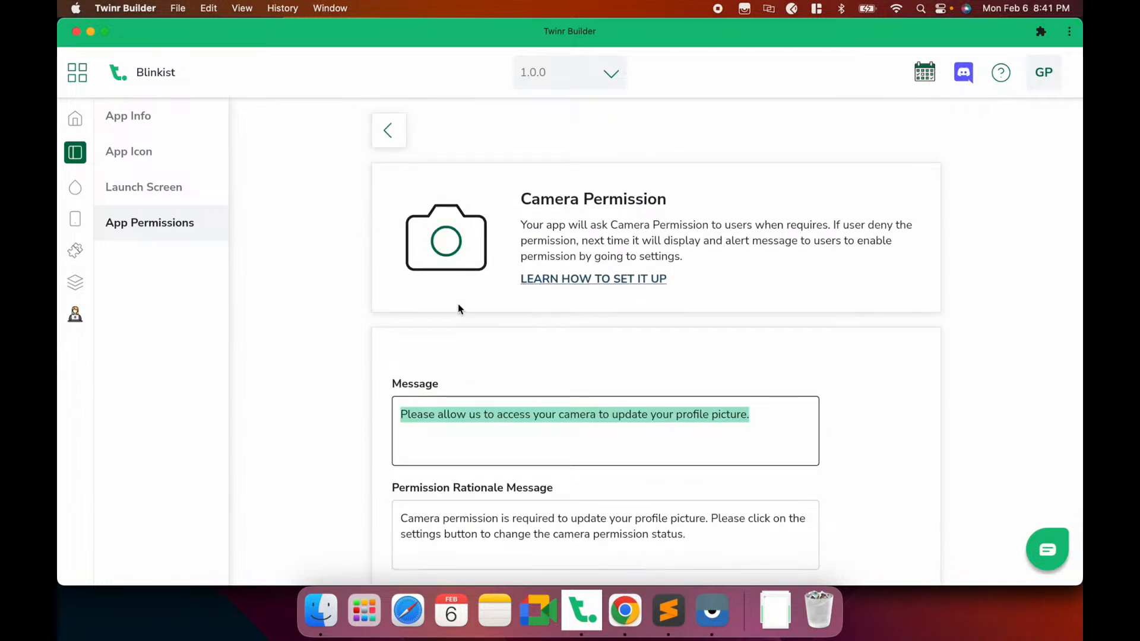
pyautogui.scroll(-3, 459, 309)
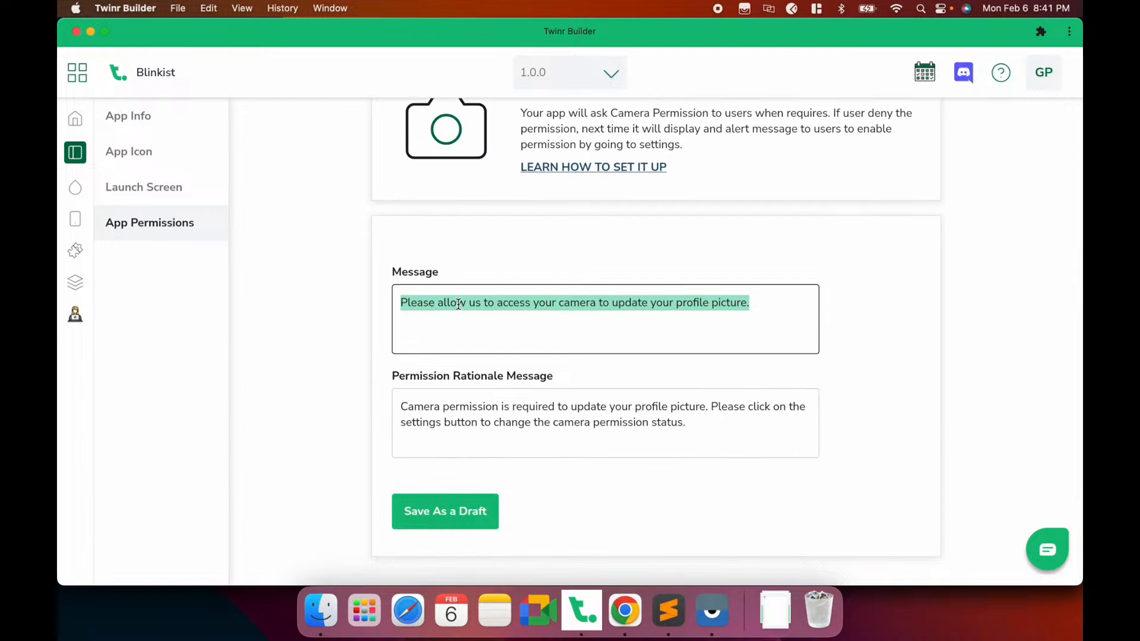
pyautogui.scroll(3, 458, 304)
# Leave the Camera permission, reopen it, then return to the permissions list
pyautogui.click(389, 132)
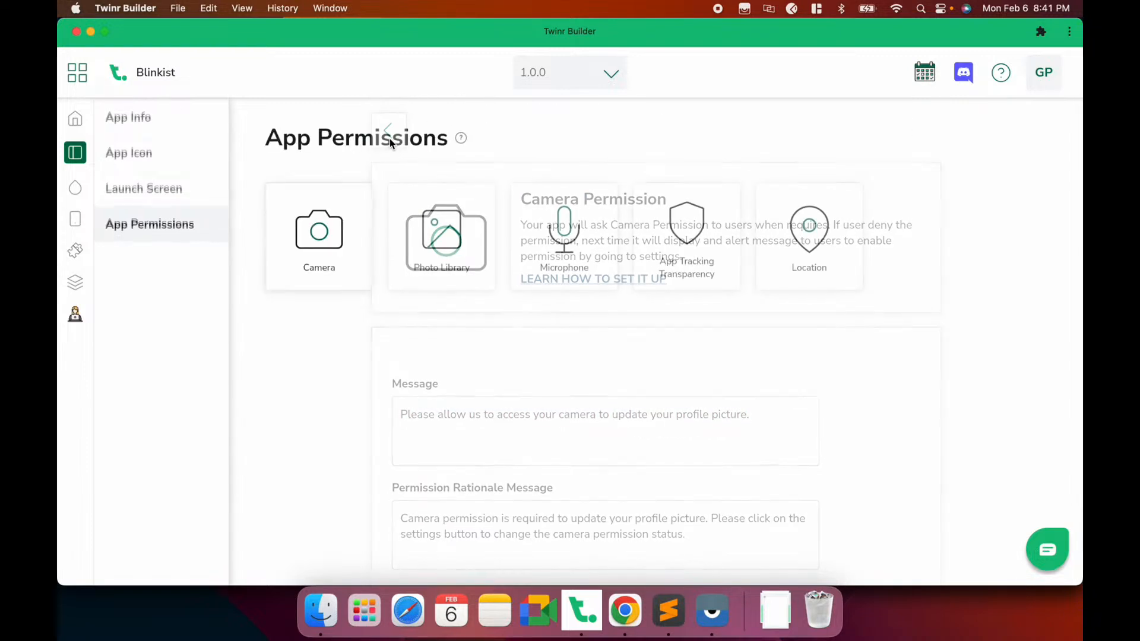
pyautogui.click(359, 263)
pyautogui.scroll(2, 464, 321)
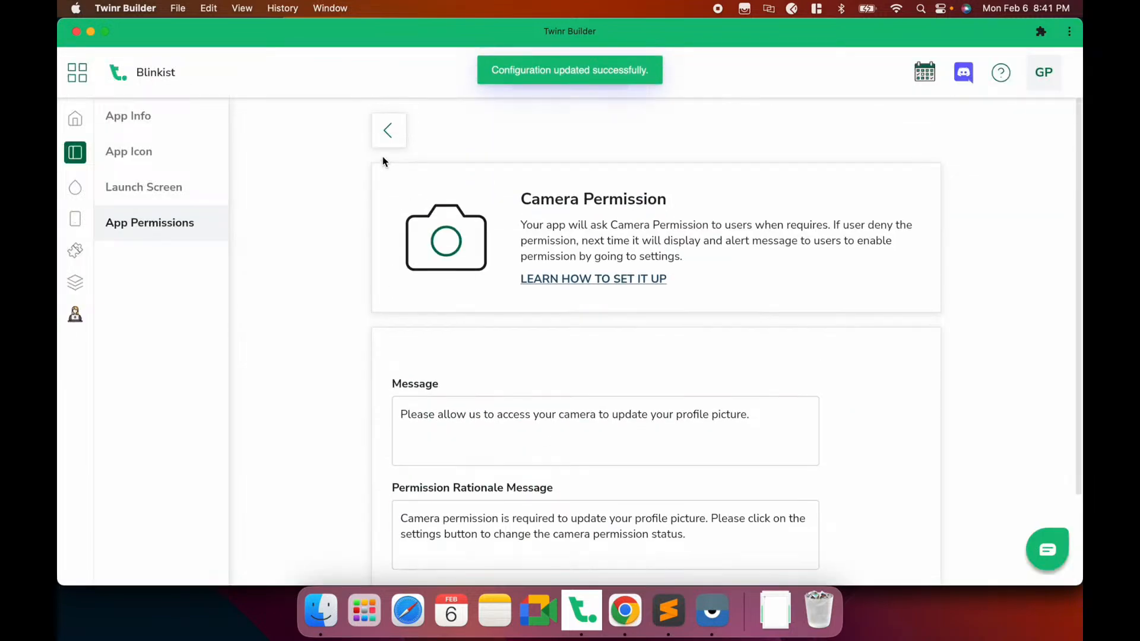
pyautogui.click(380, 127)
# Save Photo Library as a draft, then open the iOS-only App Tracking Transparency permission
pyautogui.click(441, 234)
pyautogui.scroll(-2, 558, 488)
pyautogui.click(474, 526)
pyautogui.click(386, 127)
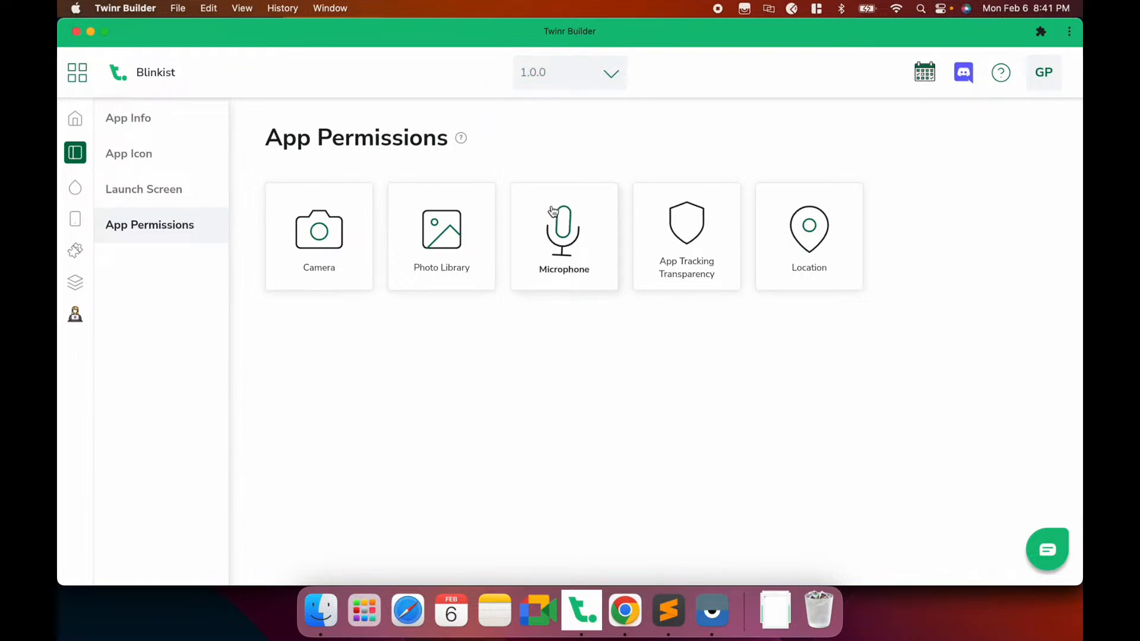
pyautogui.click(702, 265)
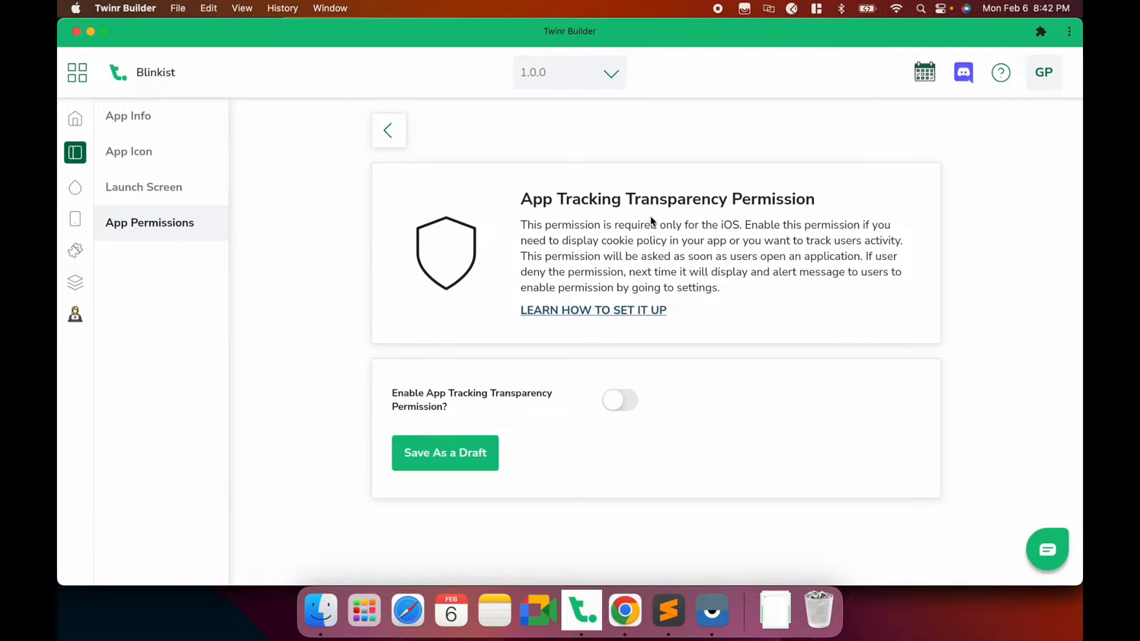
# Enable App Tracking Transparency with its default messages, save the draft, and go back
pyautogui.click(619, 409)
pyautogui.scroll(-5, 619, 409)
pyautogui.scroll(5, 619, 409)
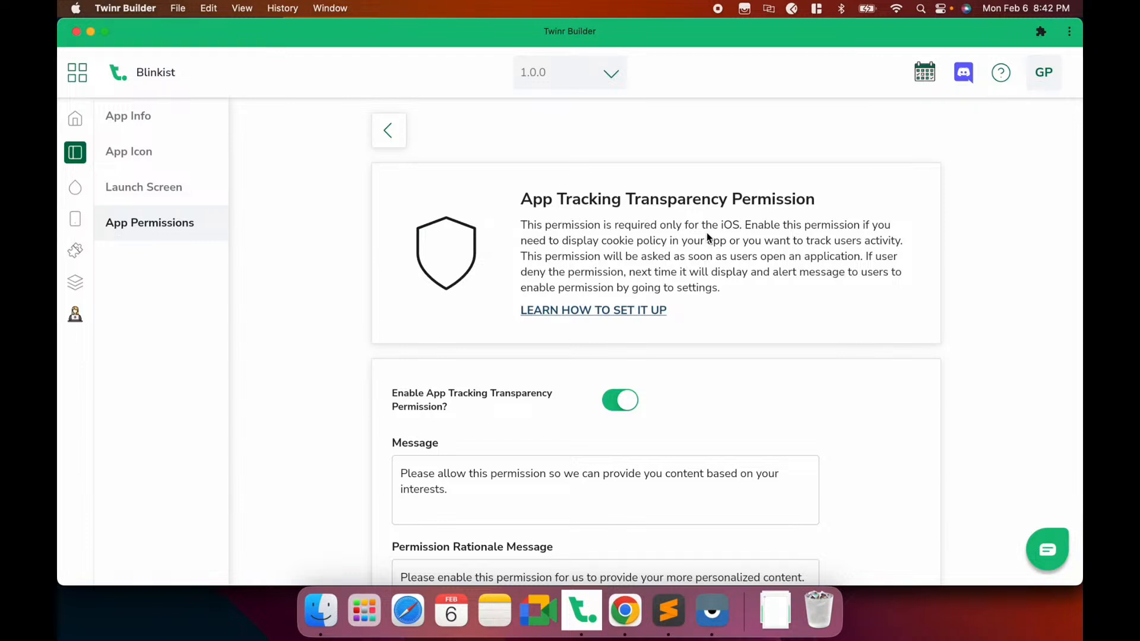
pyautogui.scroll(-3, 706, 234)
pyautogui.click(439, 525)
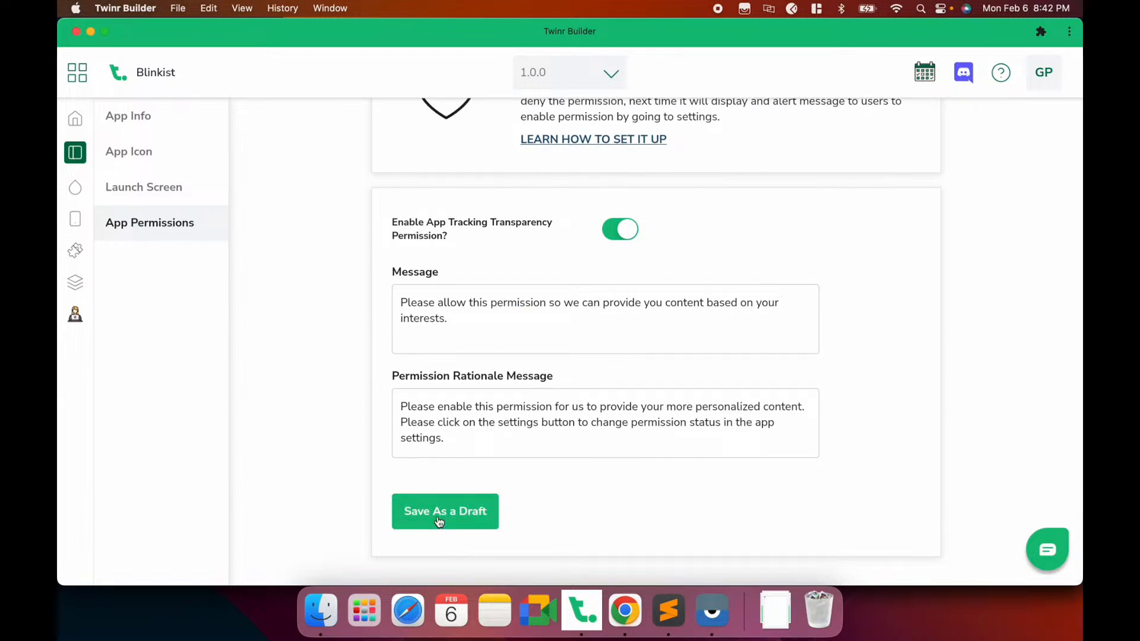
pyautogui.click(399, 132)
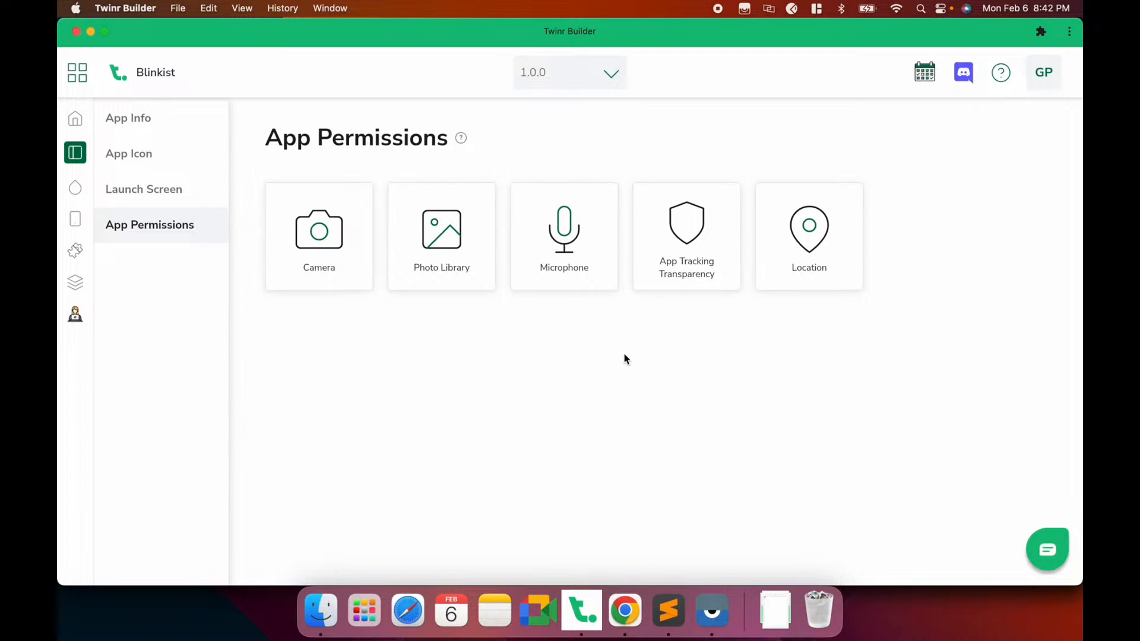
# Open App Theme, showing tab bar colours #000000, #A5A5A5, #FFFFFF and title colour #141414
pyautogui.click(76, 189)
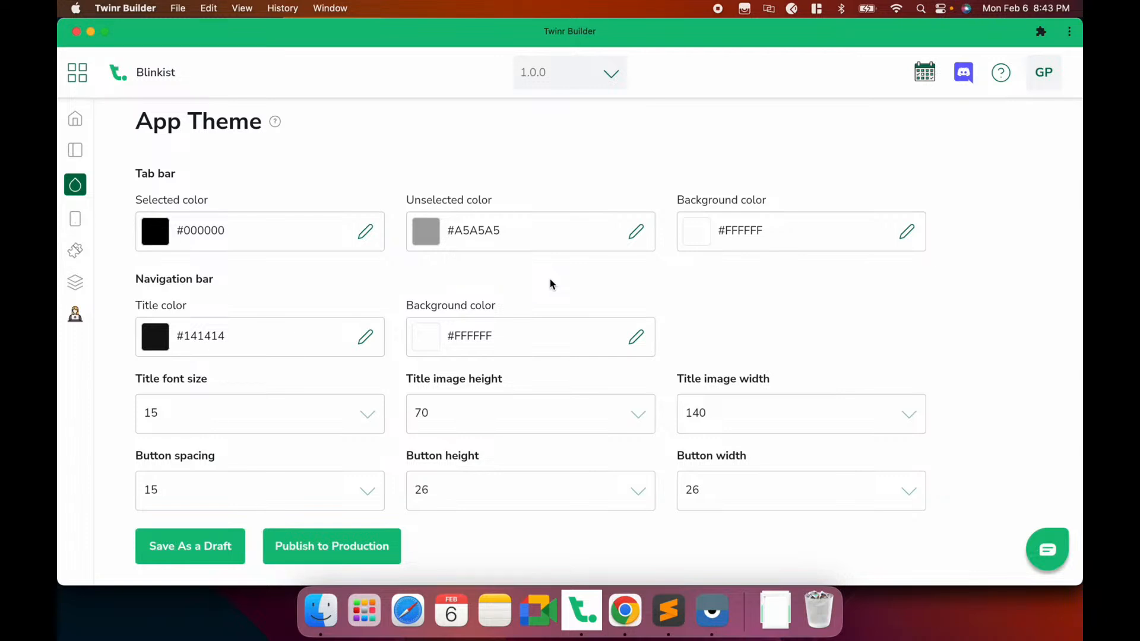
# Preview Blinkist on the mirrored Pixel 4a, checking its home feed and hamburger menu
pyautogui.click(713, 613)
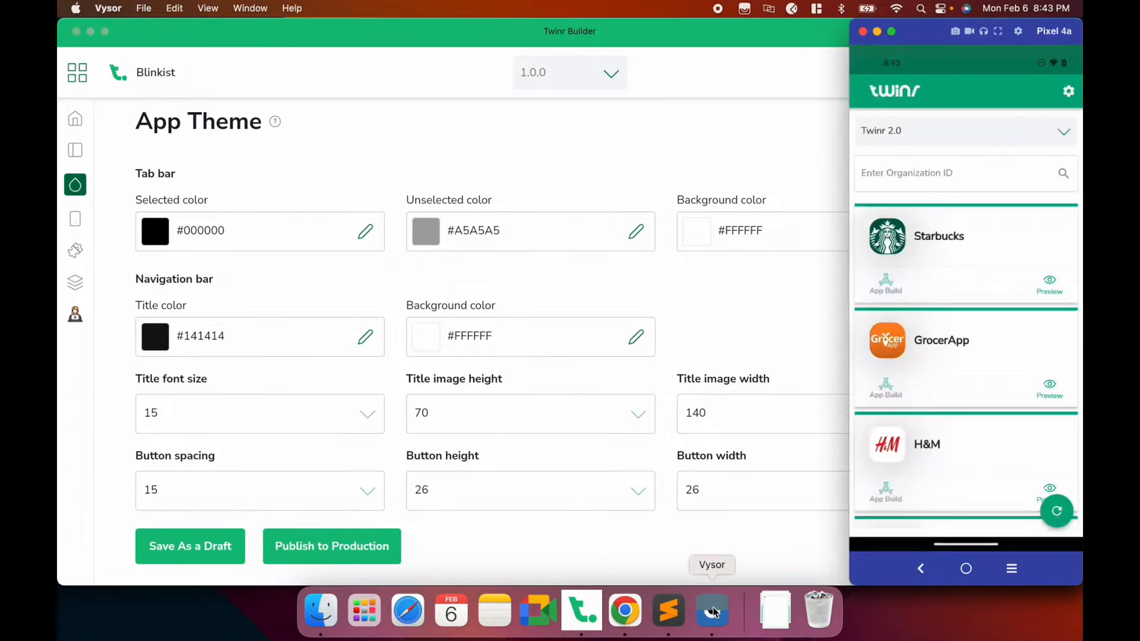
pyautogui.click(1059, 513)
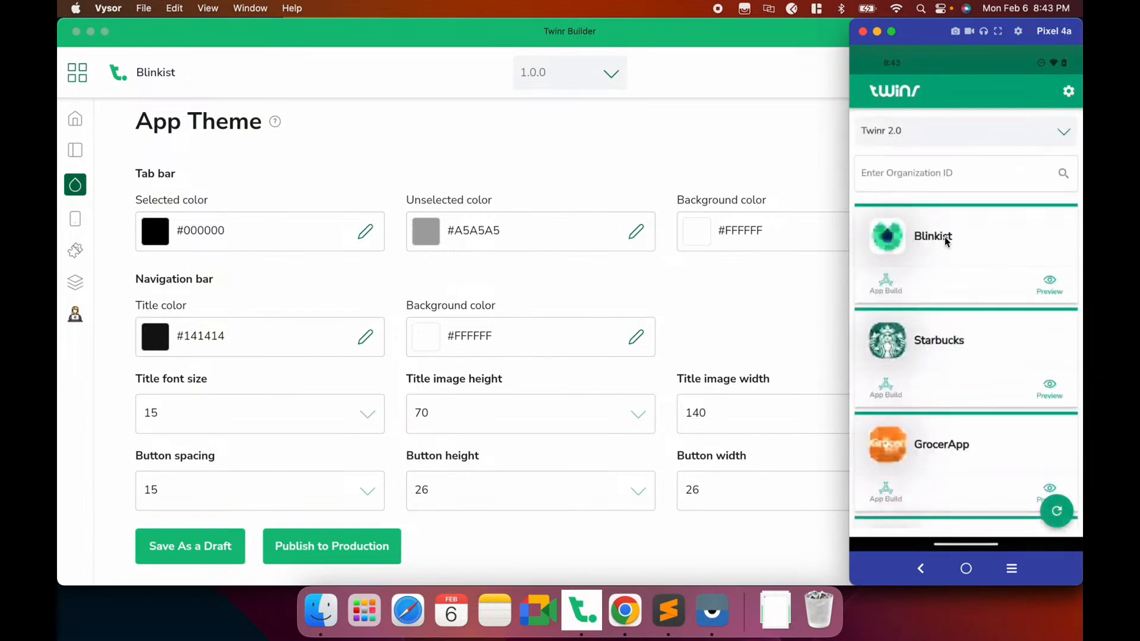
pyautogui.click(953, 239)
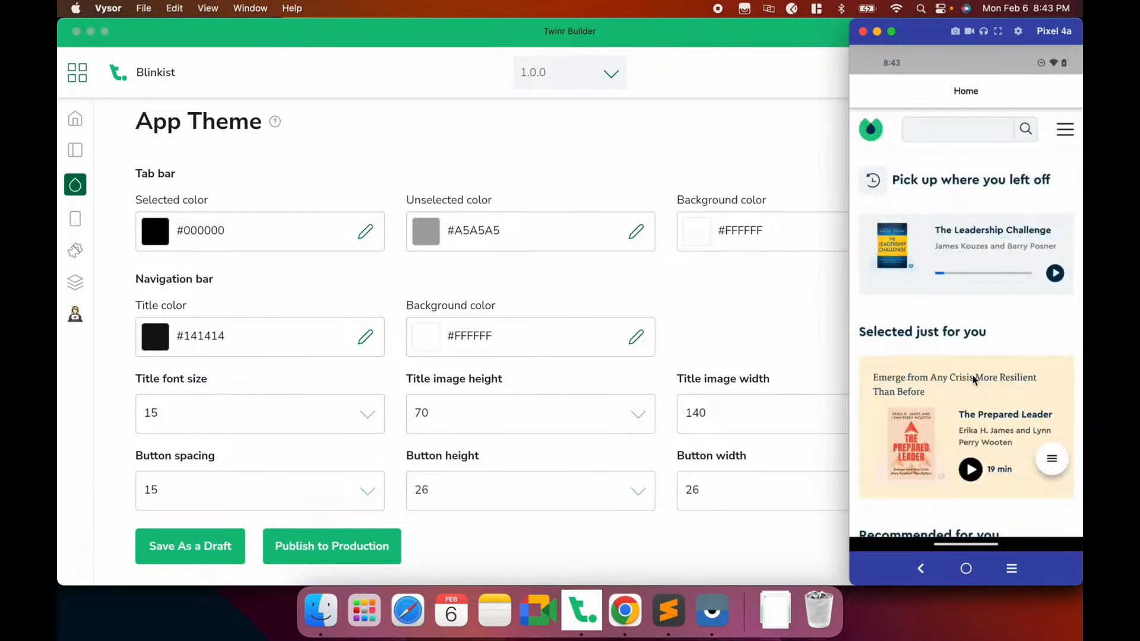
pyautogui.scroll(-5, 974, 380)
pyautogui.scroll(5, 965, 351)
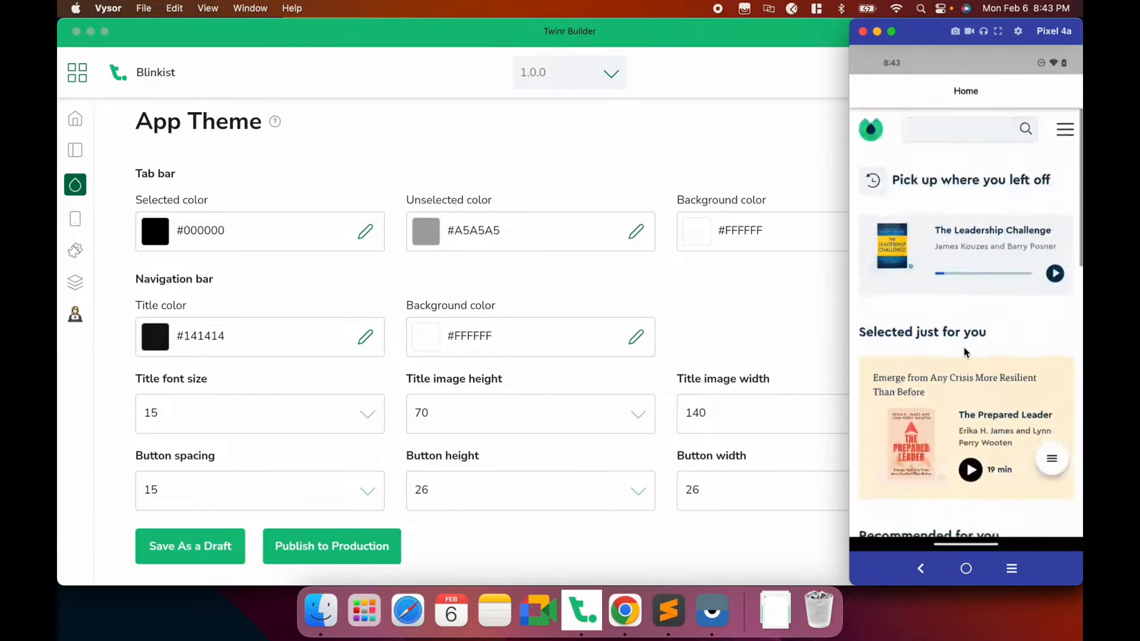
pyautogui.click(1063, 136)
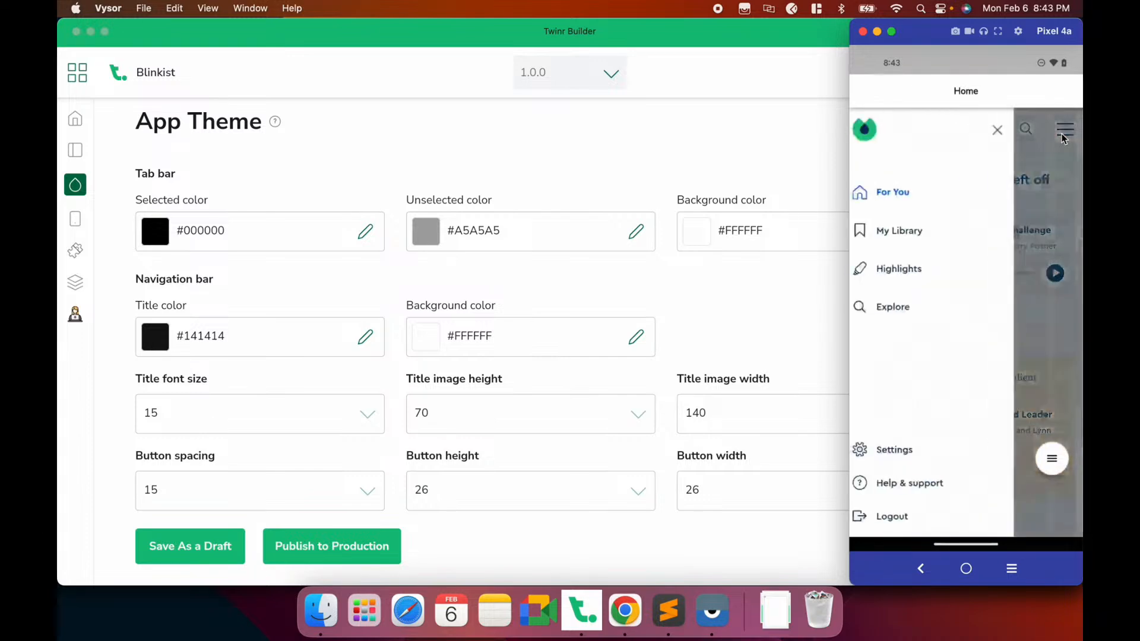
pyautogui.click(1008, 130)
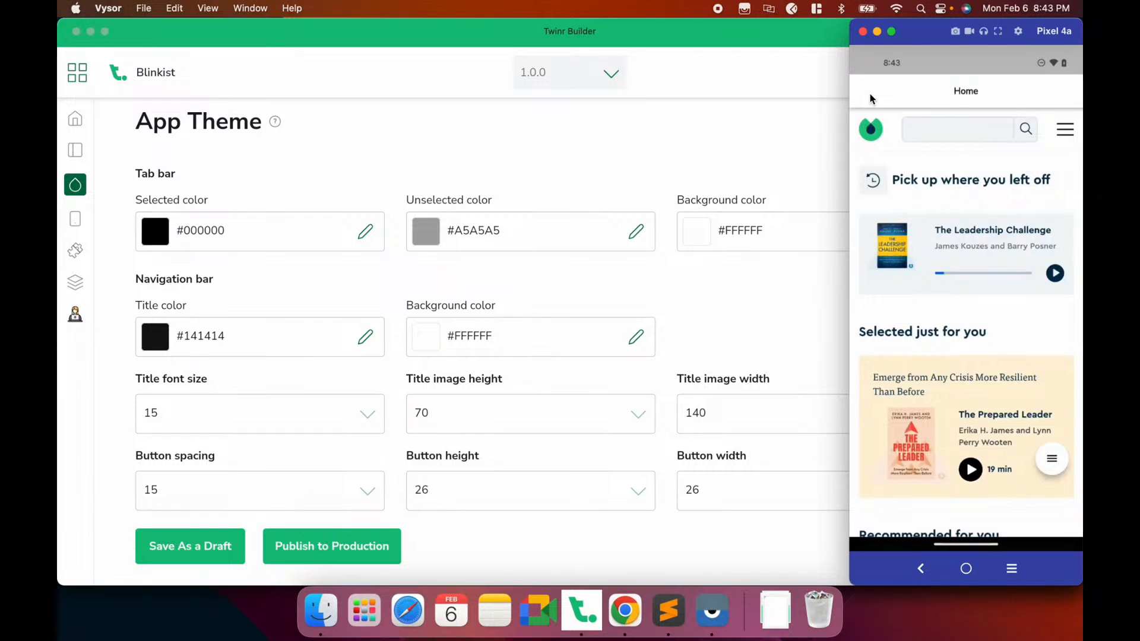
pyautogui.click(606, 279)
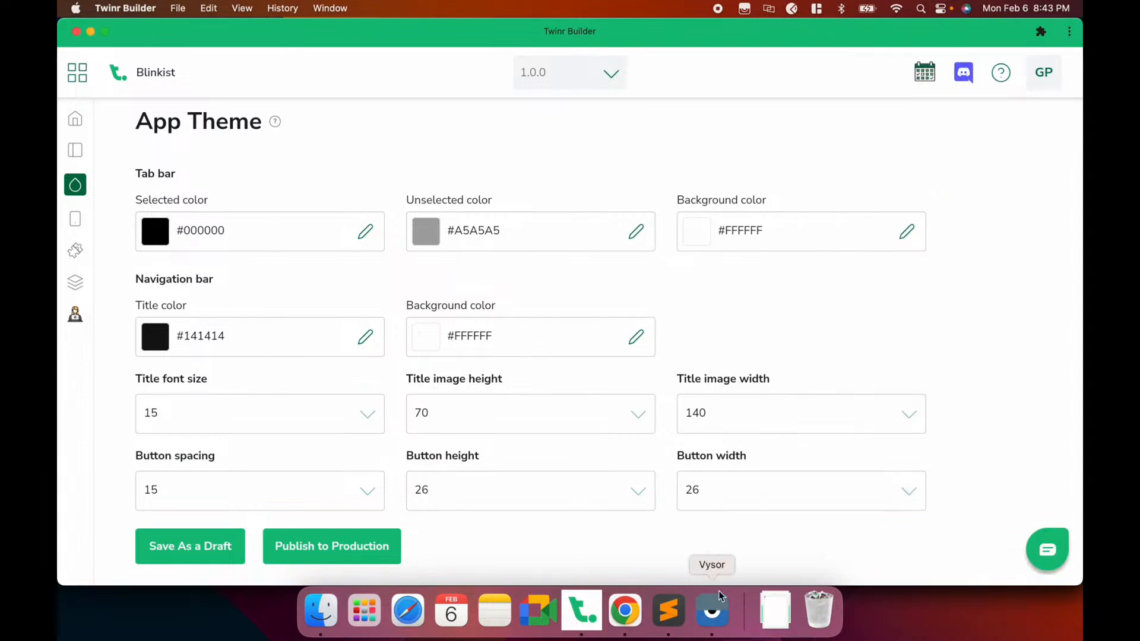
# Show the Pixel 4a mirror window with the Blinkist home preview again
pyautogui.click(715, 607)
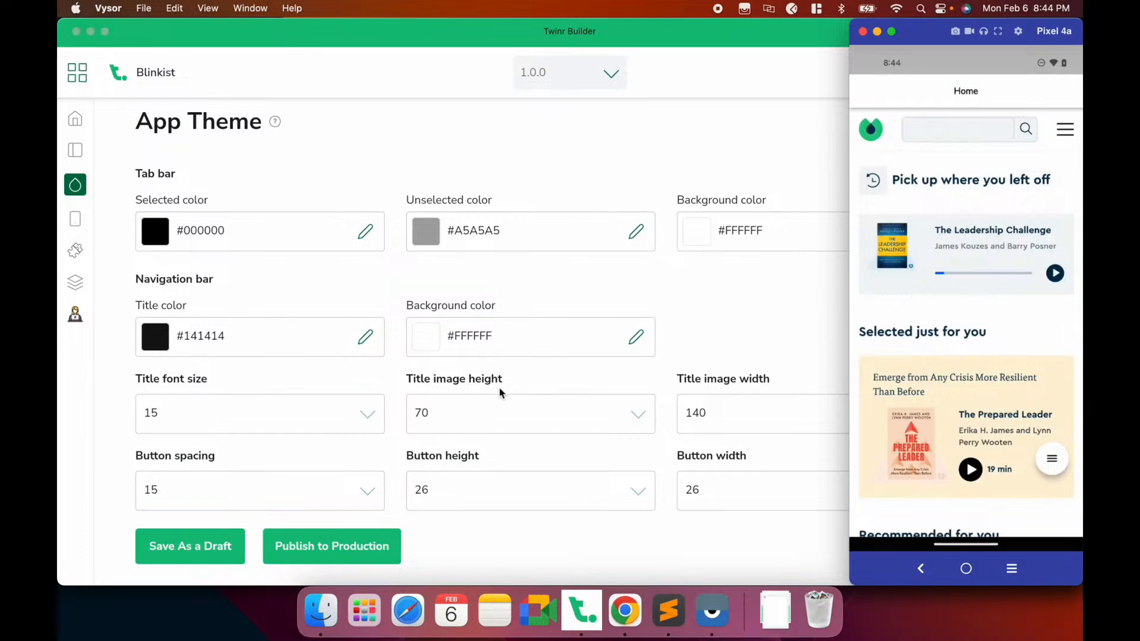
# Set the navigation bar title font size to 18 and save the theme as a draft
pyautogui.click(283, 389)
pyautogui.click(328, 418)
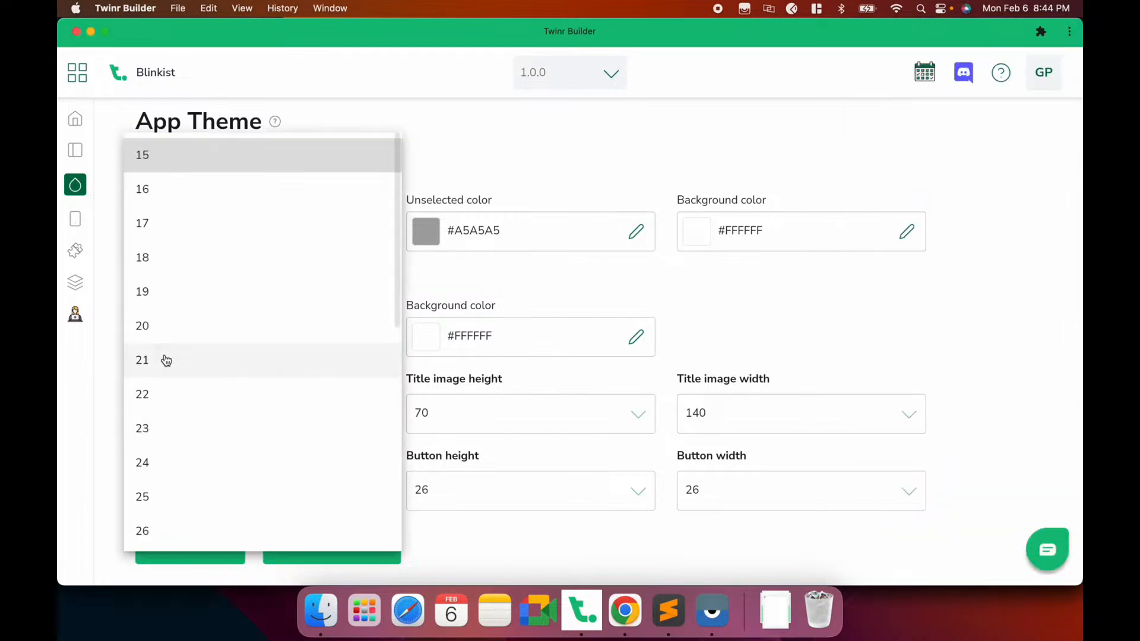
pyautogui.click(161, 262)
pyautogui.click(171, 540)
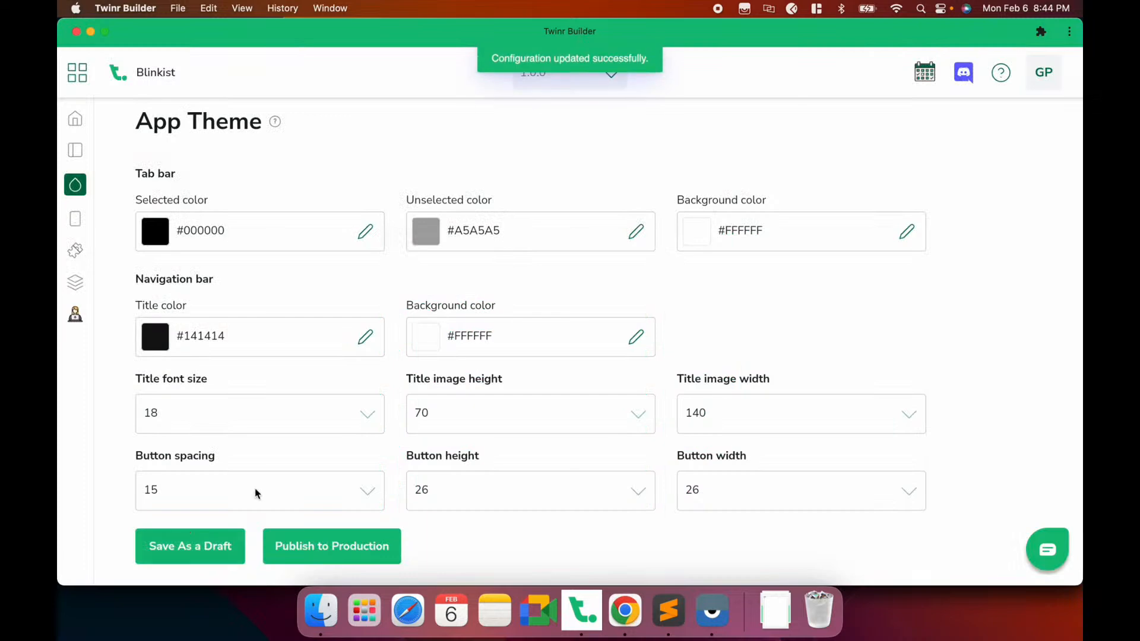
# Reload the Blinkist preview on the mirrored phone
pyautogui.click(712, 611)
pyautogui.click(1052, 459)
pyautogui.click(1054, 387)
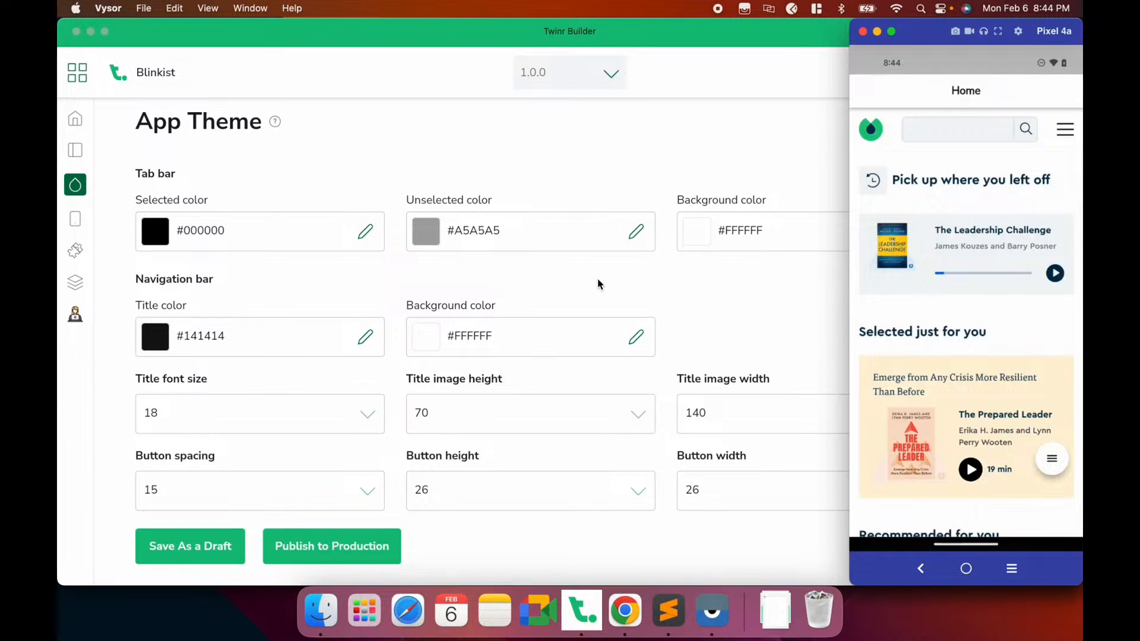
# Open the app screens settings and glance at the phone mirror
pyautogui.click(561, 285)
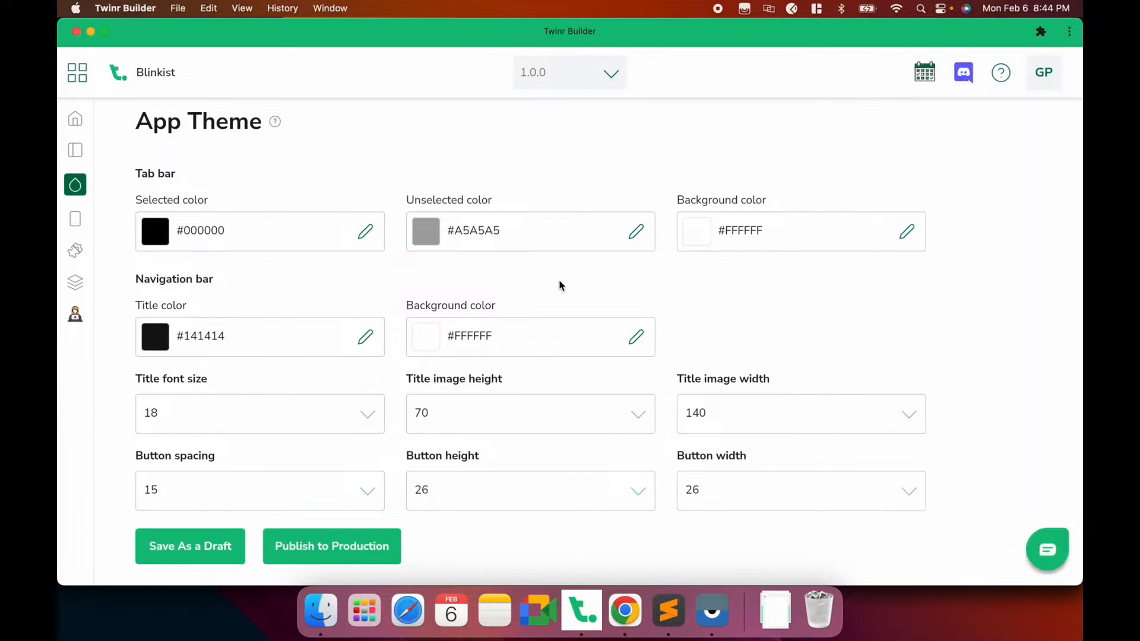
pyautogui.click(76, 221)
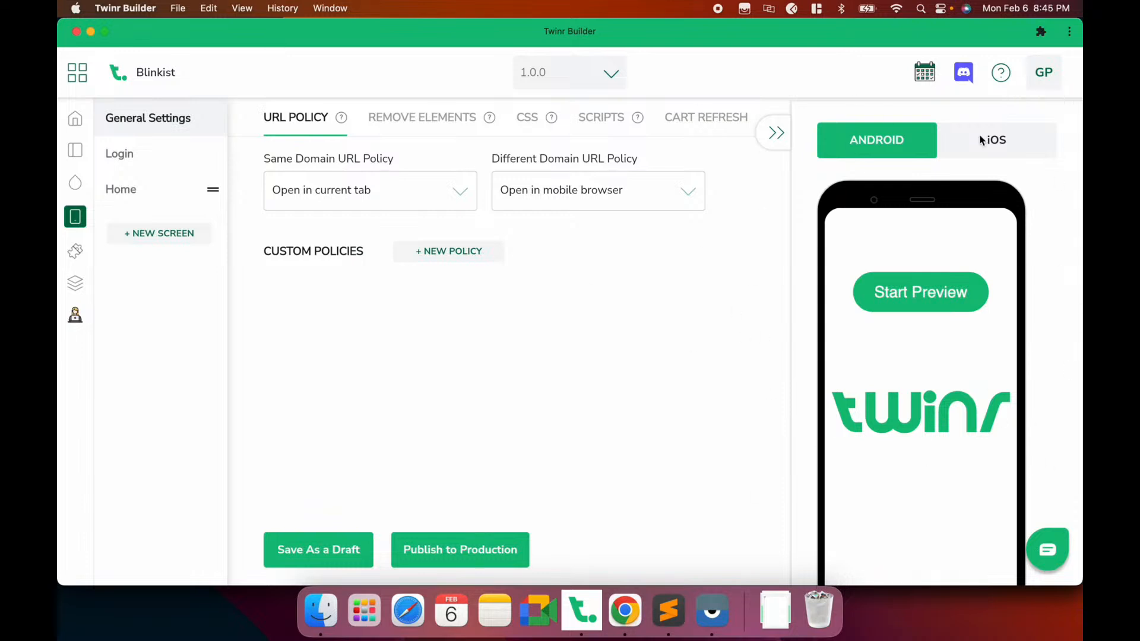
pyautogui.rightClick(1023, 410)
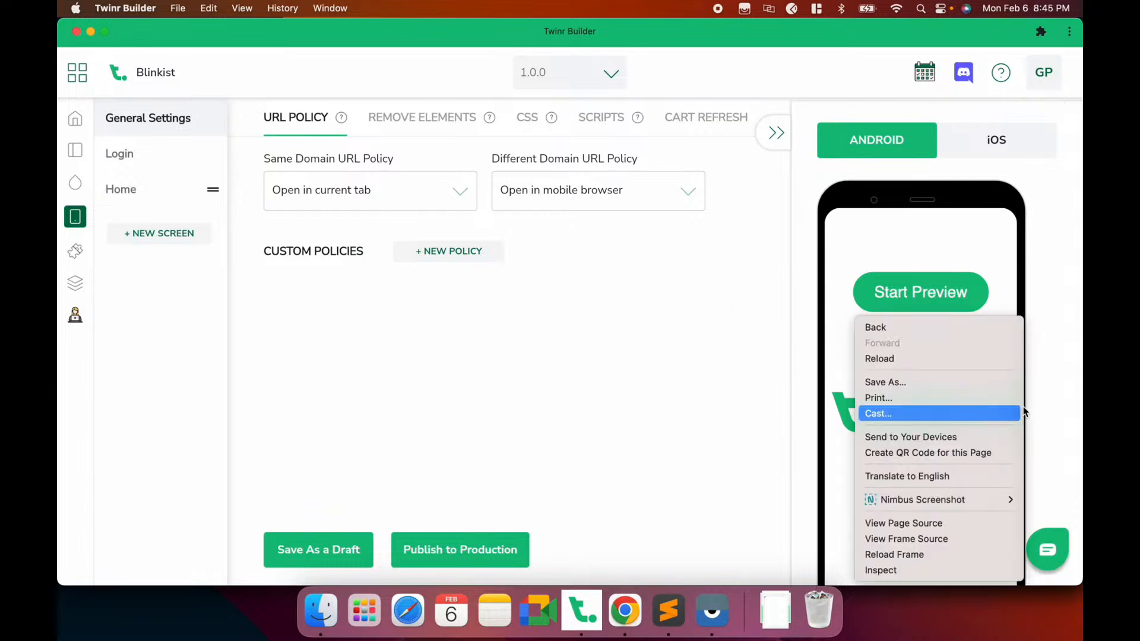
pyautogui.click(791, 234)
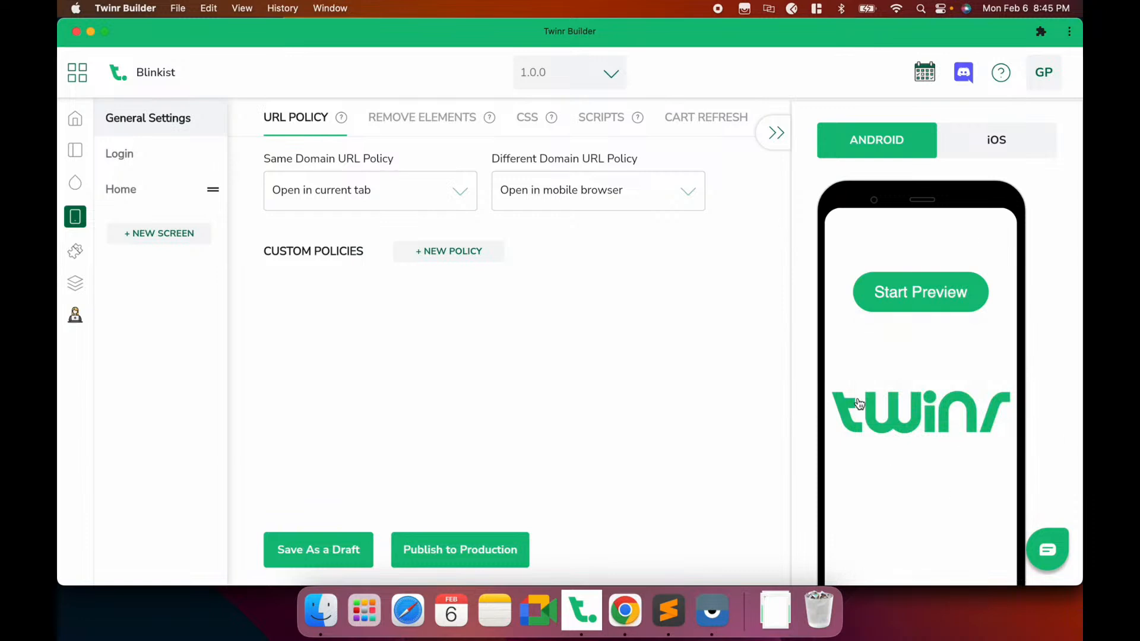
pyautogui.scroll(-3, 808, 399)
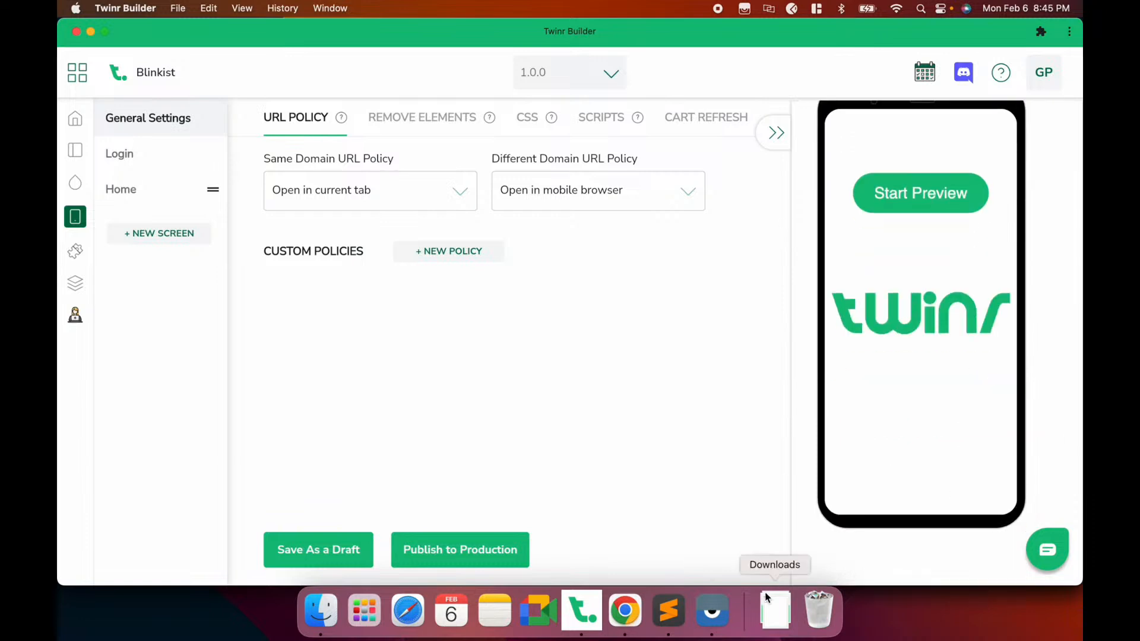
pyautogui.click(712, 610)
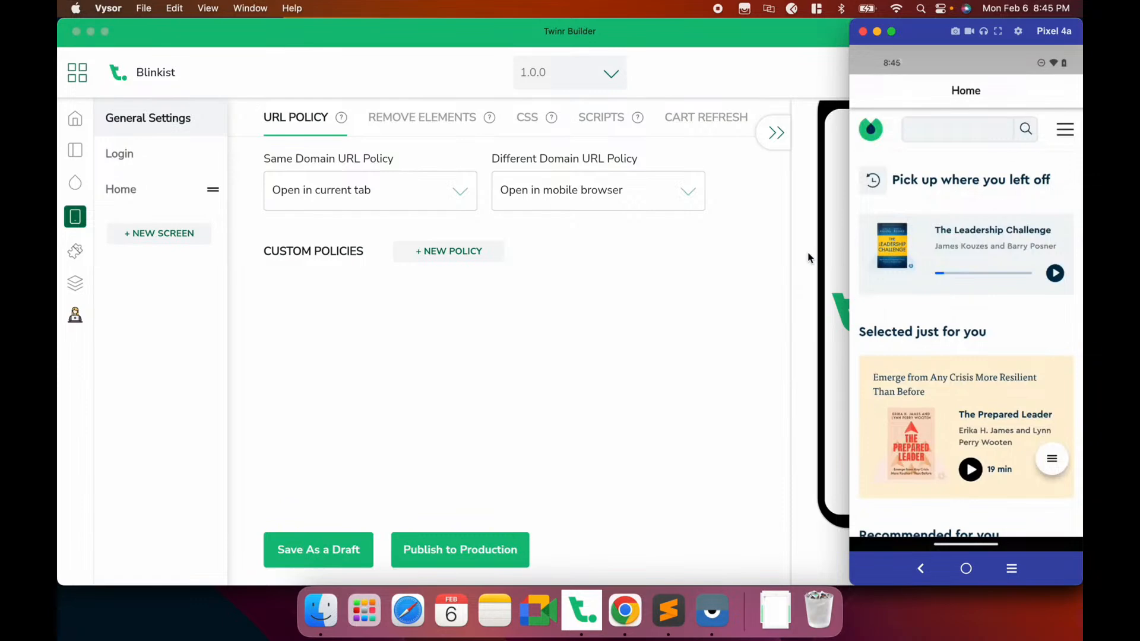
pyautogui.click(802, 262)
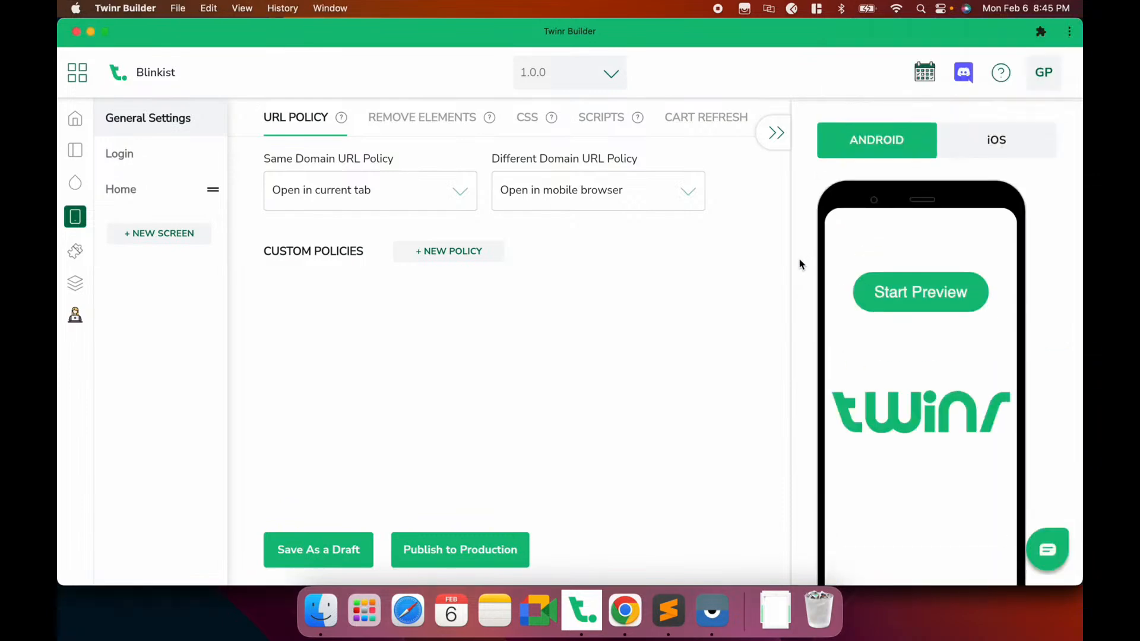
# Switch the preview to iOS and back to Android, collapse it, and open Home's settings
pyautogui.click(1015, 132)
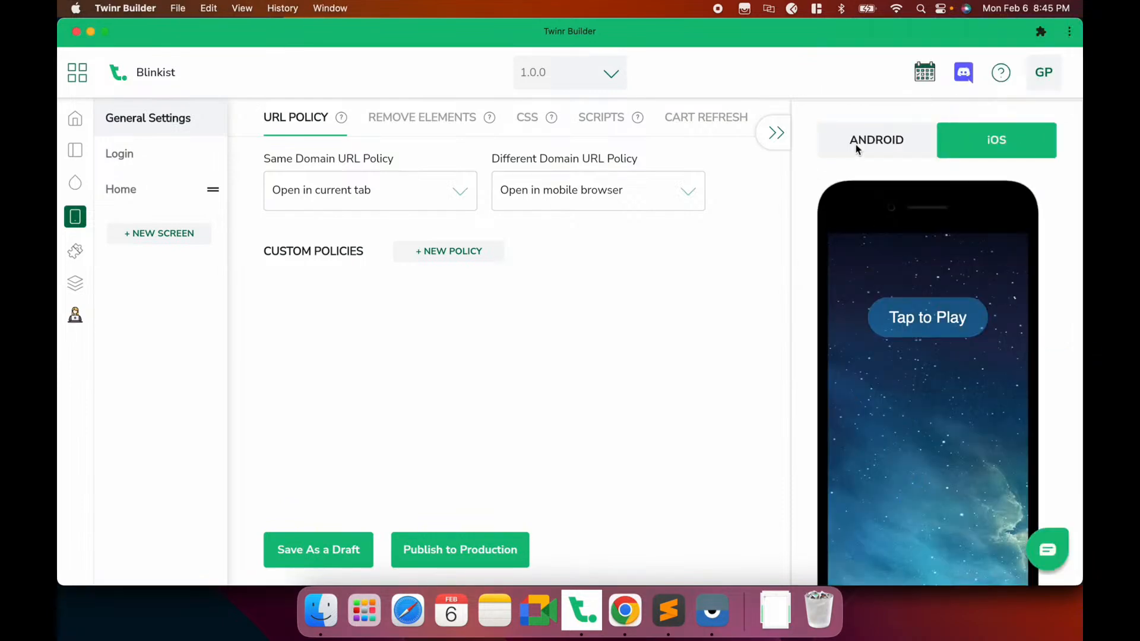
pyautogui.click(857, 147)
pyautogui.click(771, 141)
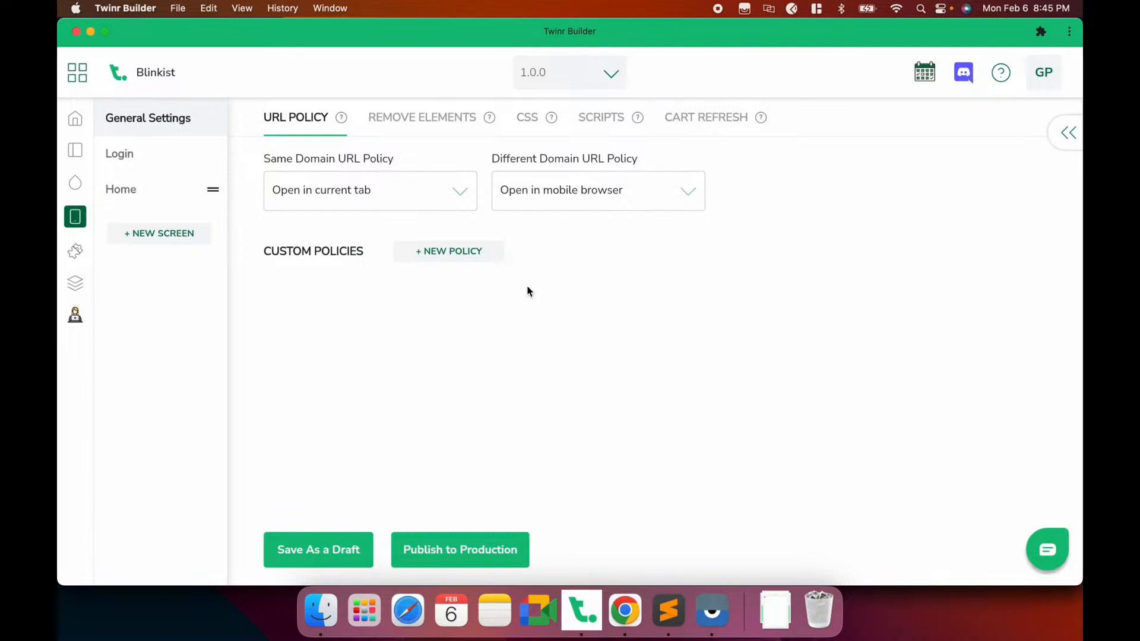
pyautogui.click(170, 196)
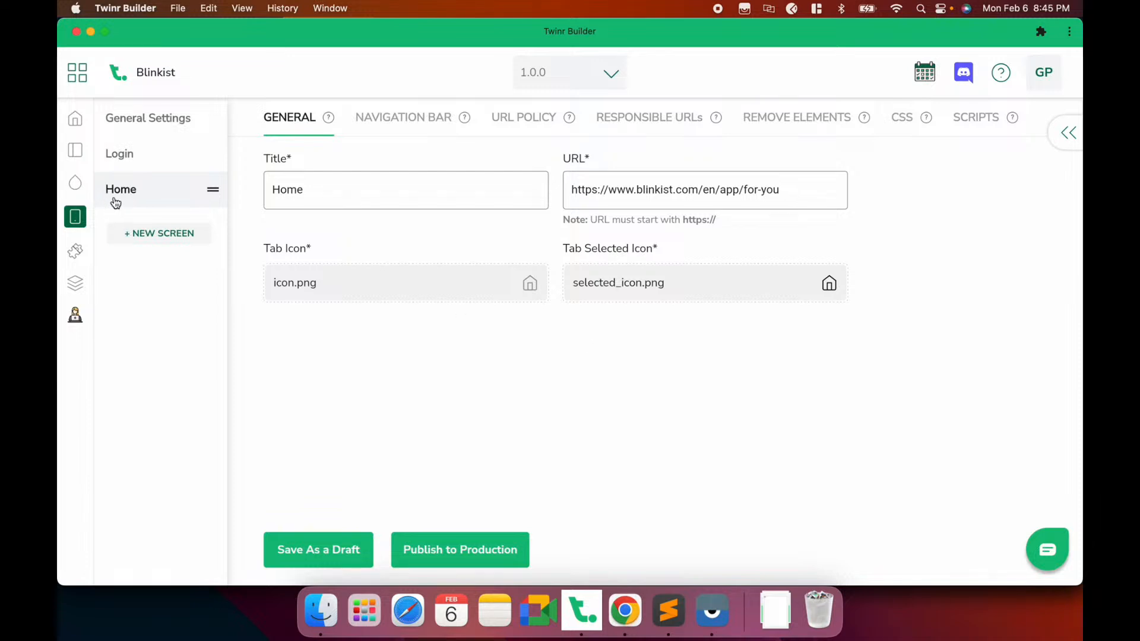
# Retitle the Home screen to 'For You' and save it as a draft
pyautogui.click(625, 611)
pyautogui.click(227, 37)
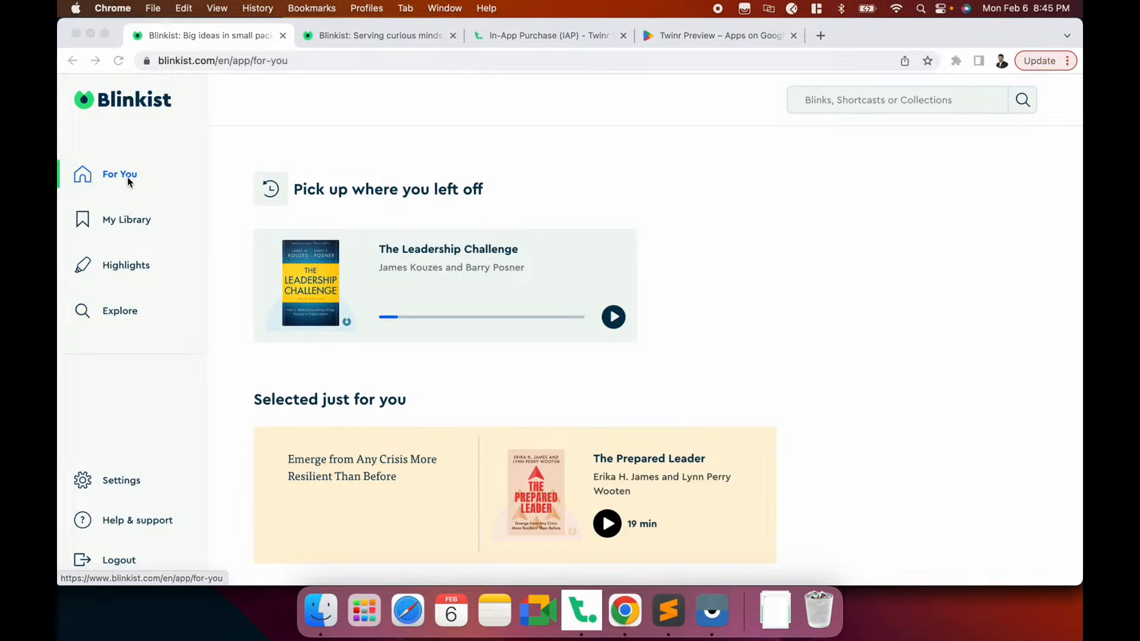
pyautogui.press('super+Tab')
pyautogui.click(279, 191)
pyautogui.doubleClick(279, 192)
pyautogui.write('For Ypu')
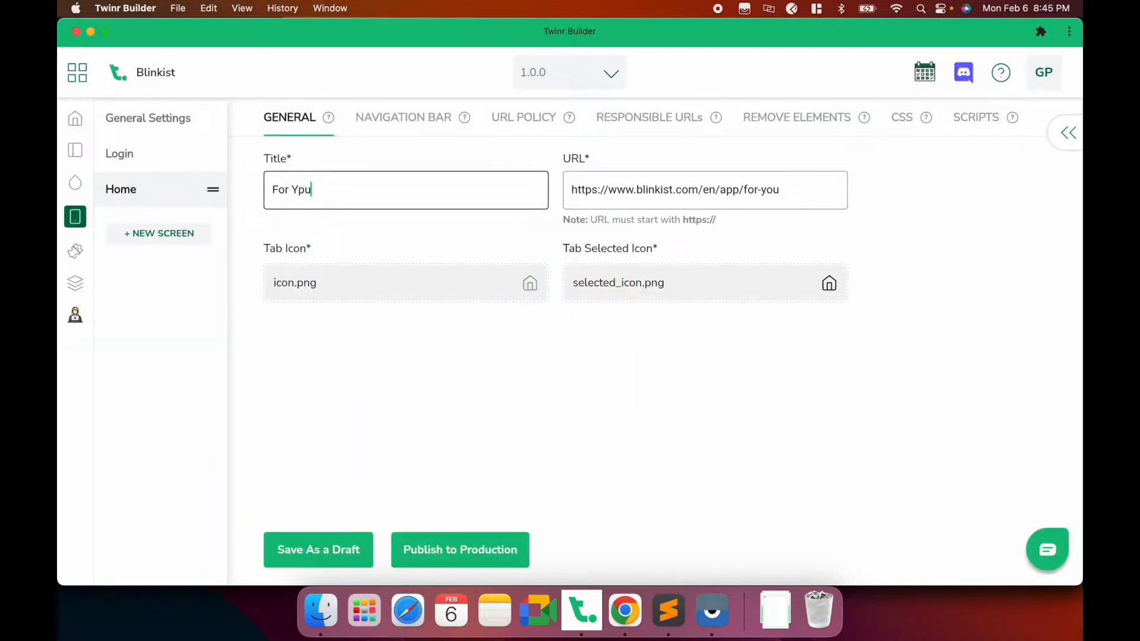
pyautogui.press('BackSpace')
pyautogui.press('BackSpace')
pyautogui.write('op')
pyautogui.press('BackSpace')
pyautogui.write('u')
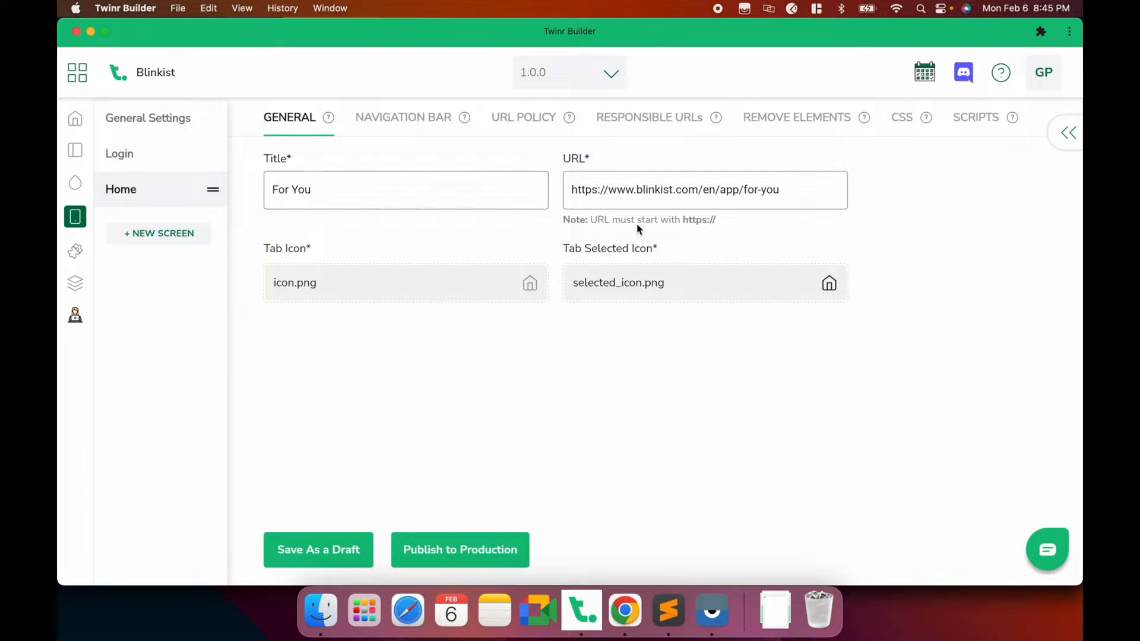
pyautogui.click(315, 552)
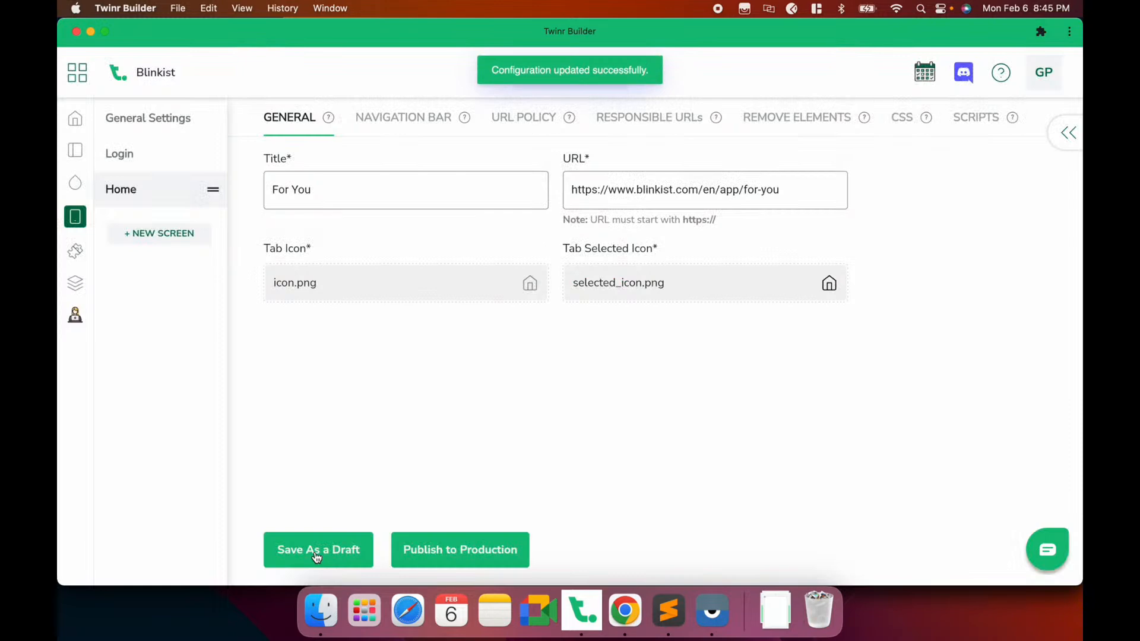
# Upload home.png as the Home tab icon
pyautogui.press('super+Tab')
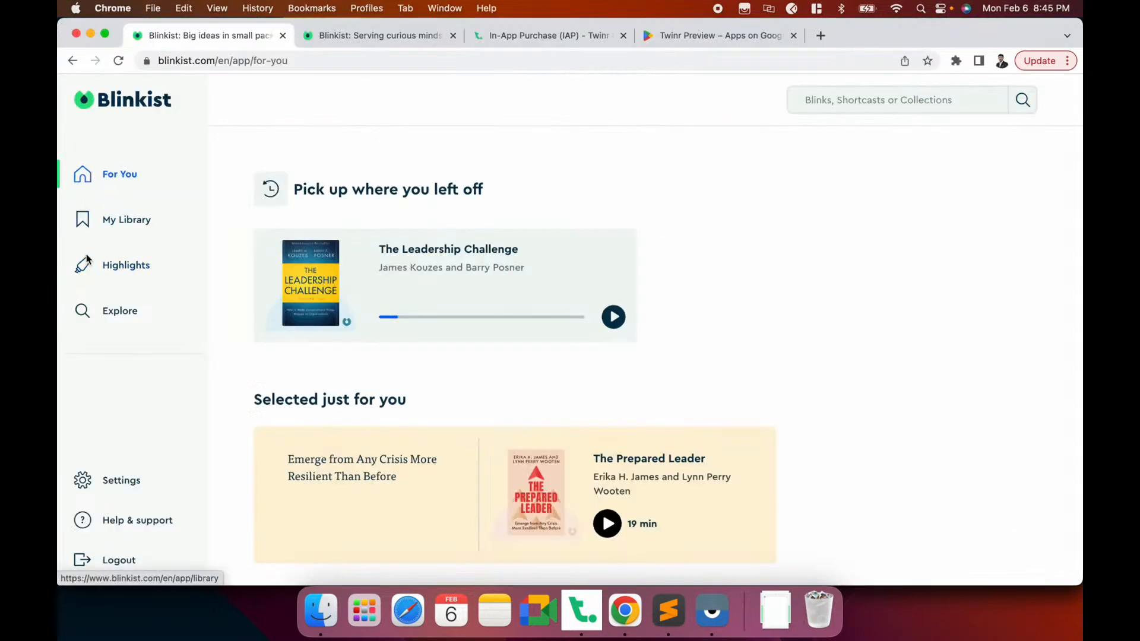
pyautogui.press('super+Tab')
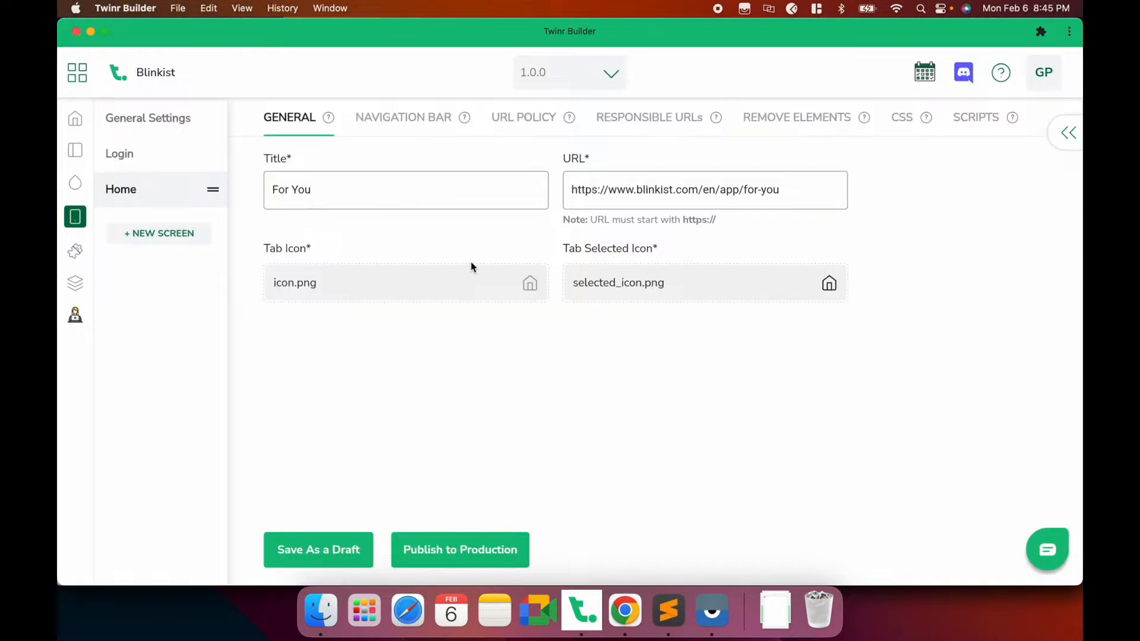
pyautogui.click(505, 296)
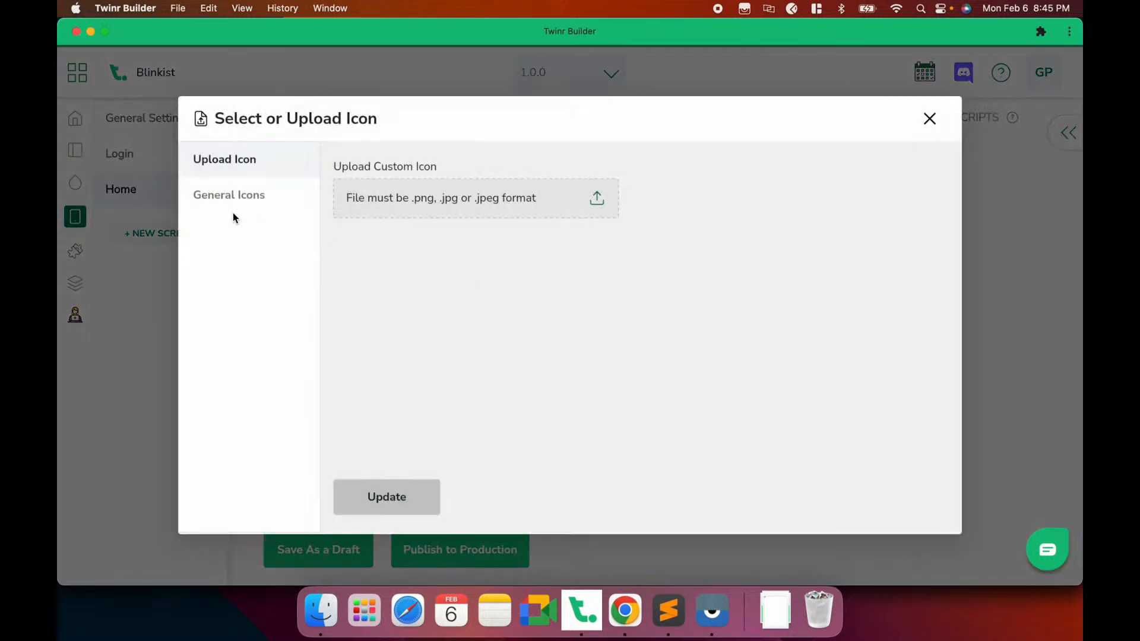
pyautogui.click(389, 196)
pyautogui.scroll(-2, 457, 275)
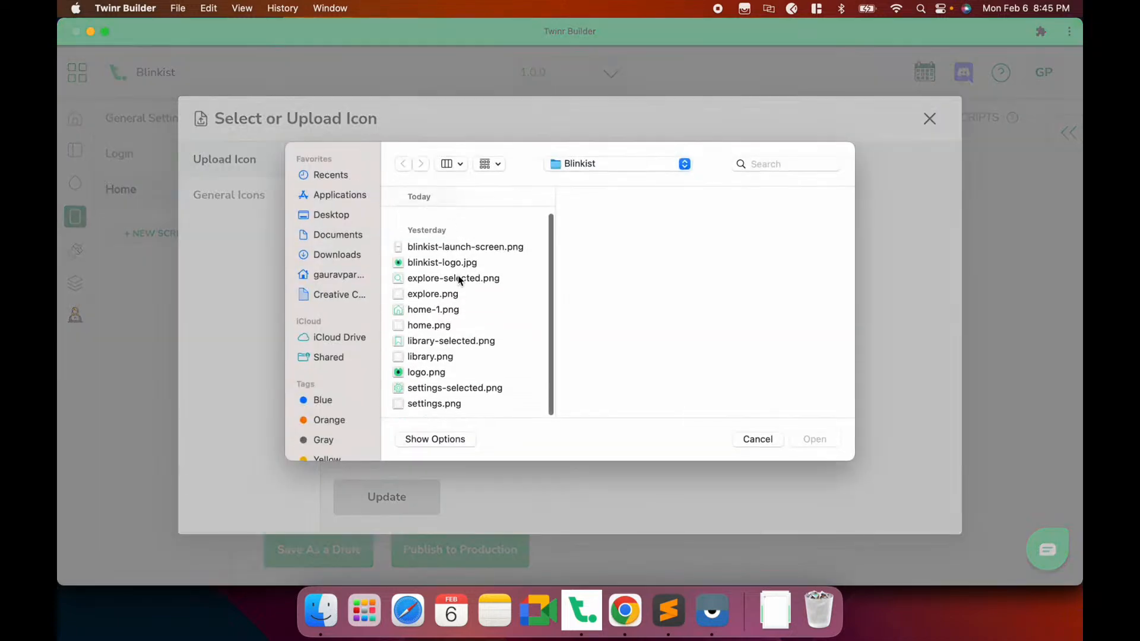
pyautogui.click(428, 326)
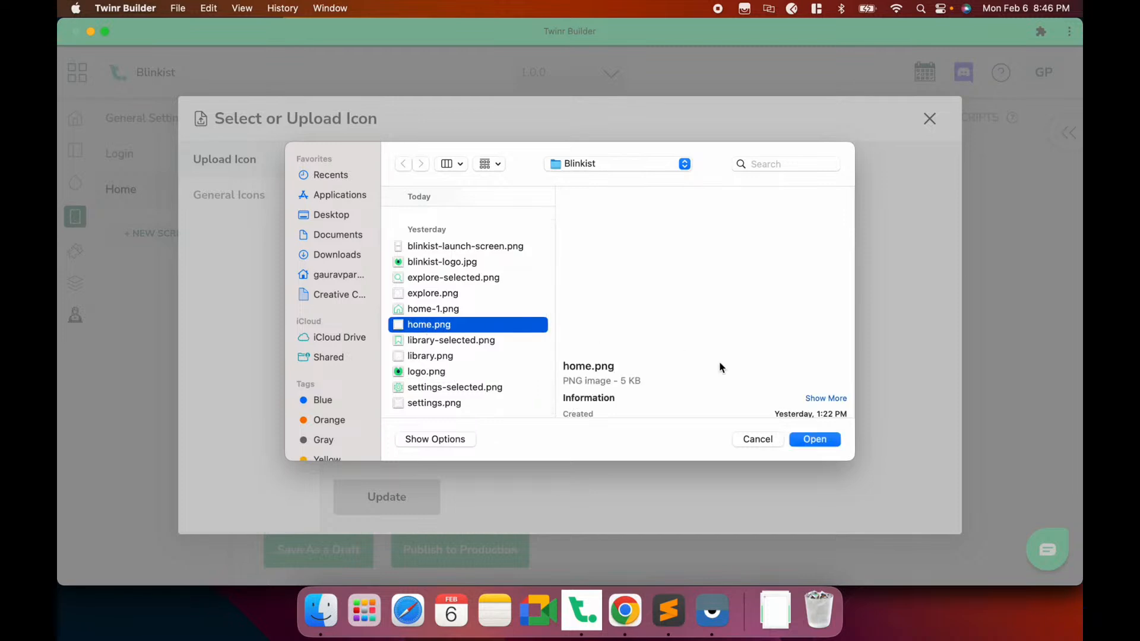
pyautogui.click(815, 438)
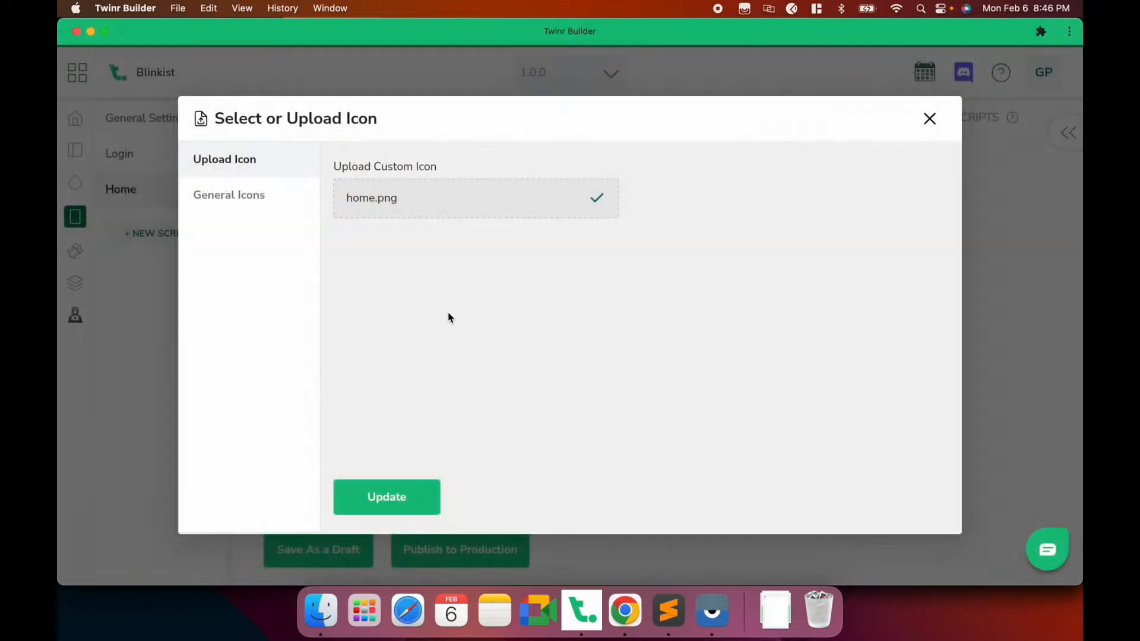
pyautogui.click(408, 492)
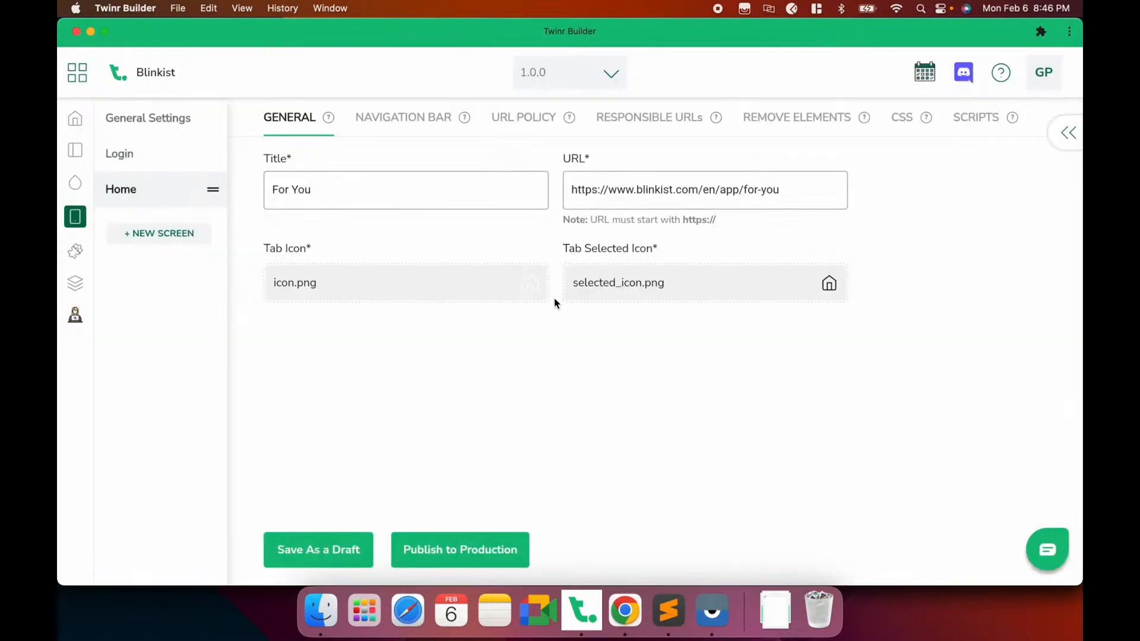
# Upload home-1.png as the Home tab's selected icon
pyautogui.click(633, 284)
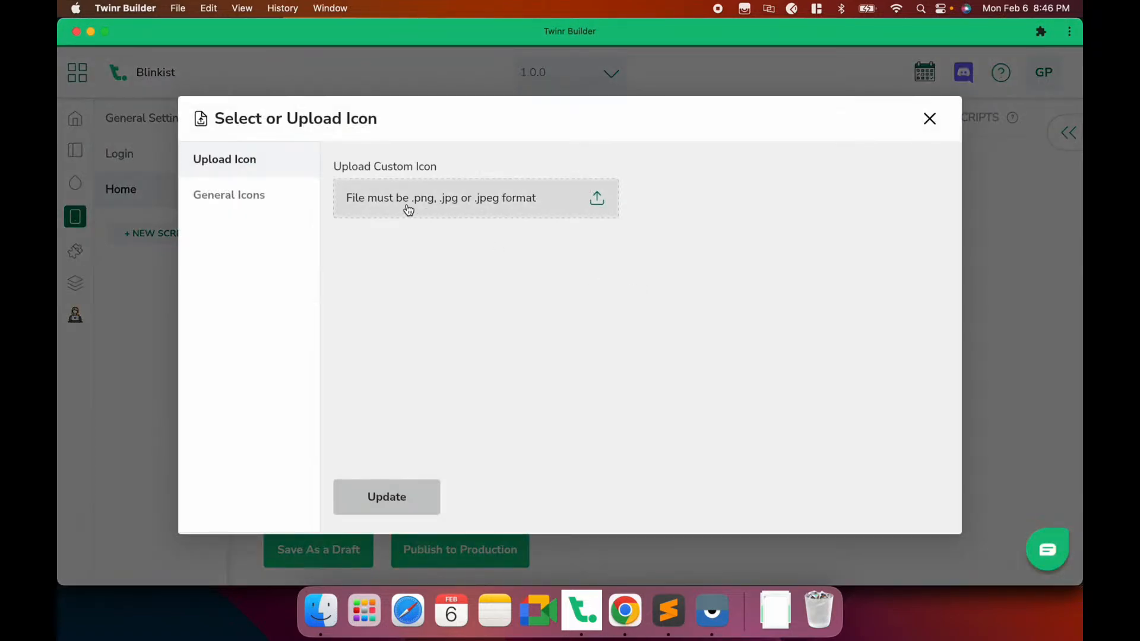
pyautogui.click(409, 210)
pyautogui.click(433, 351)
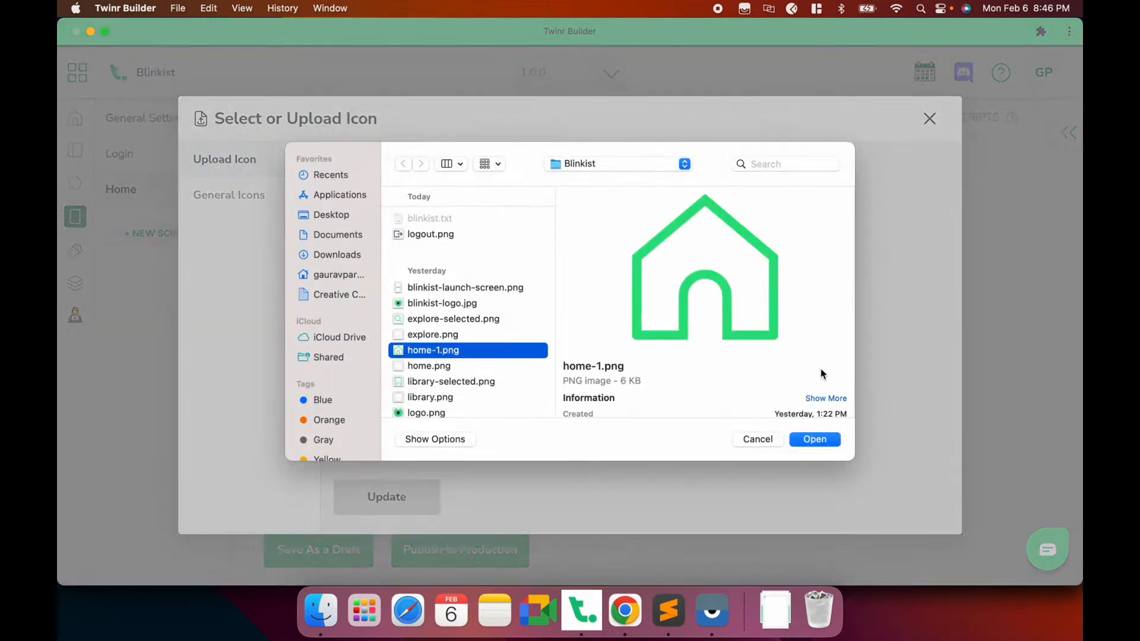
pyautogui.click(811, 437)
pyautogui.click(357, 505)
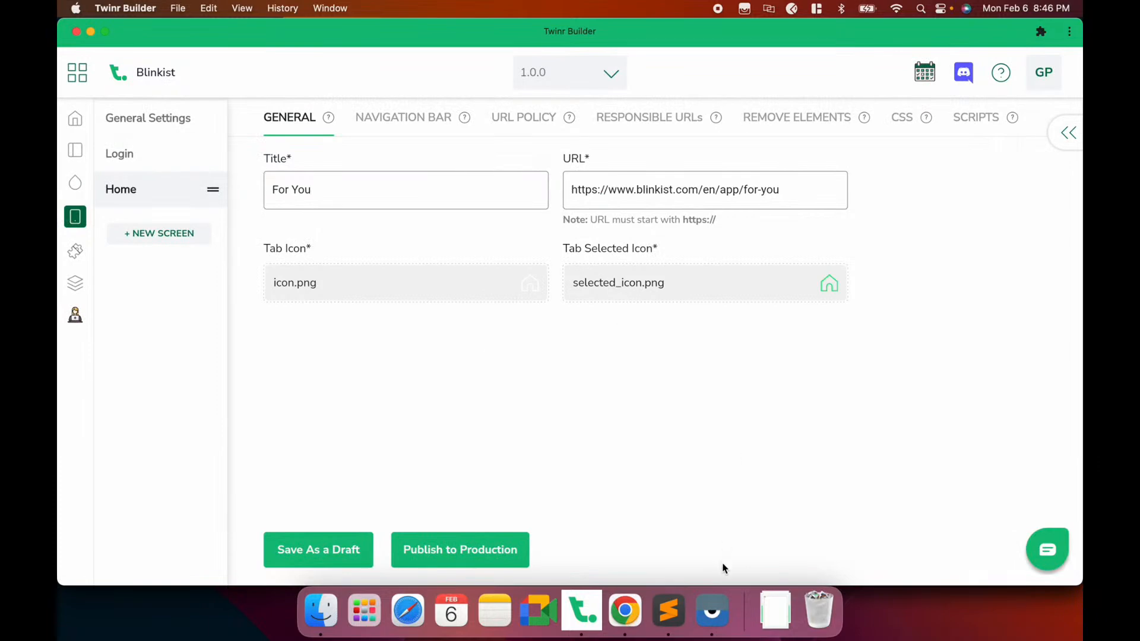
# Reload the app on the phone preview, then start a new screen
pyautogui.click(712, 610)
pyautogui.click(1052, 459)
pyautogui.click(1052, 389)
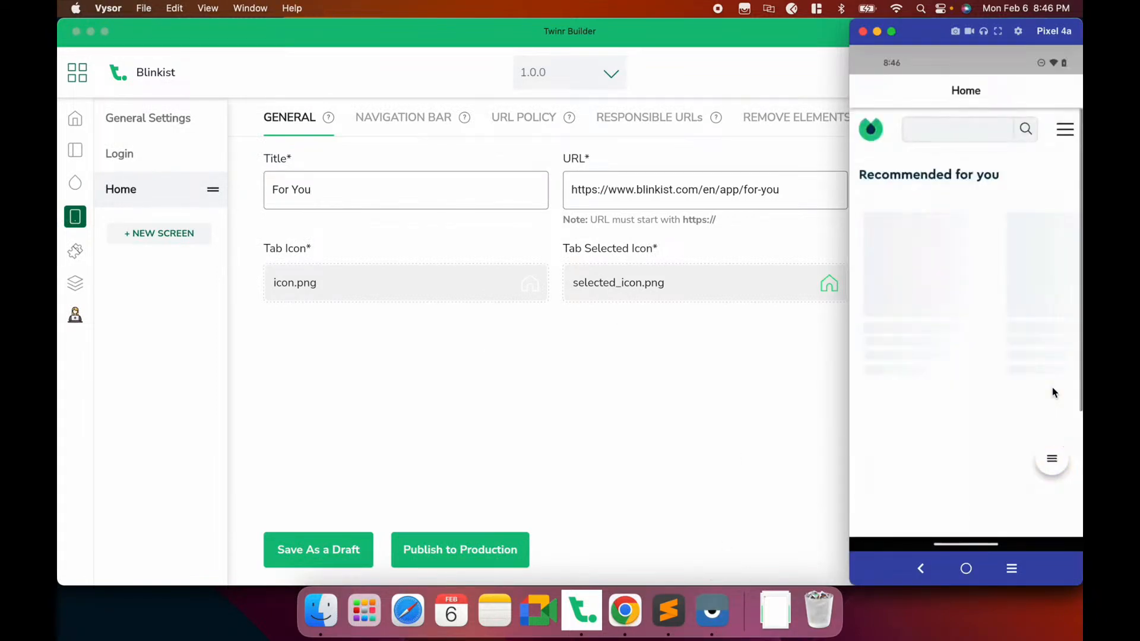
pyautogui.click(557, 386)
pyautogui.click(165, 237)
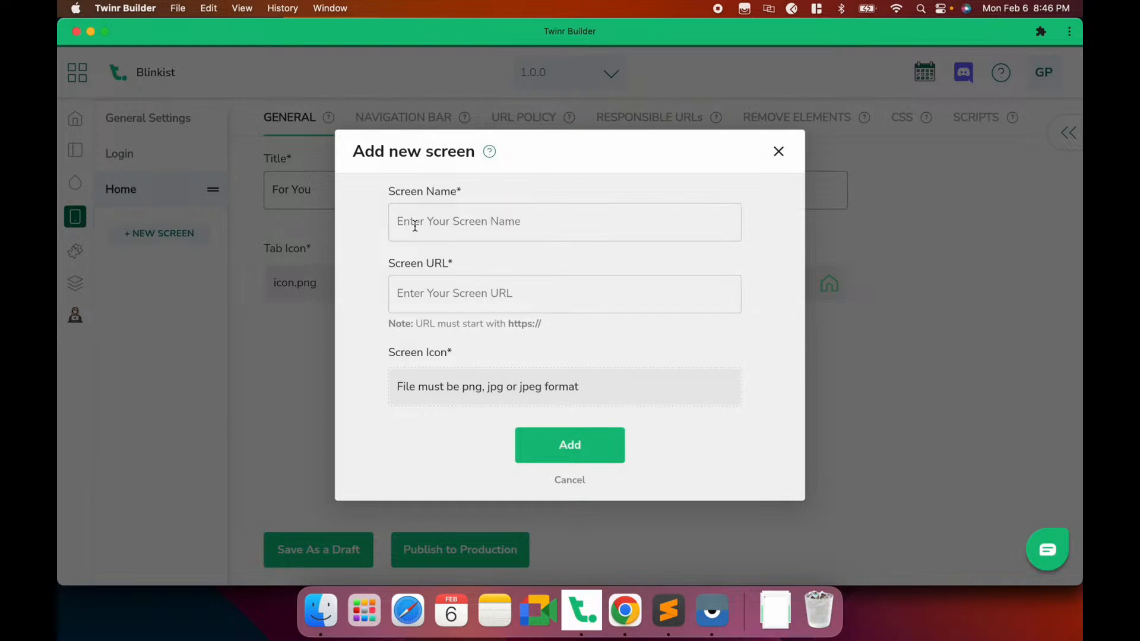
# Start a new screen named Explore with the copied Blinkist explore page URL
pyautogui.click(625, 610)
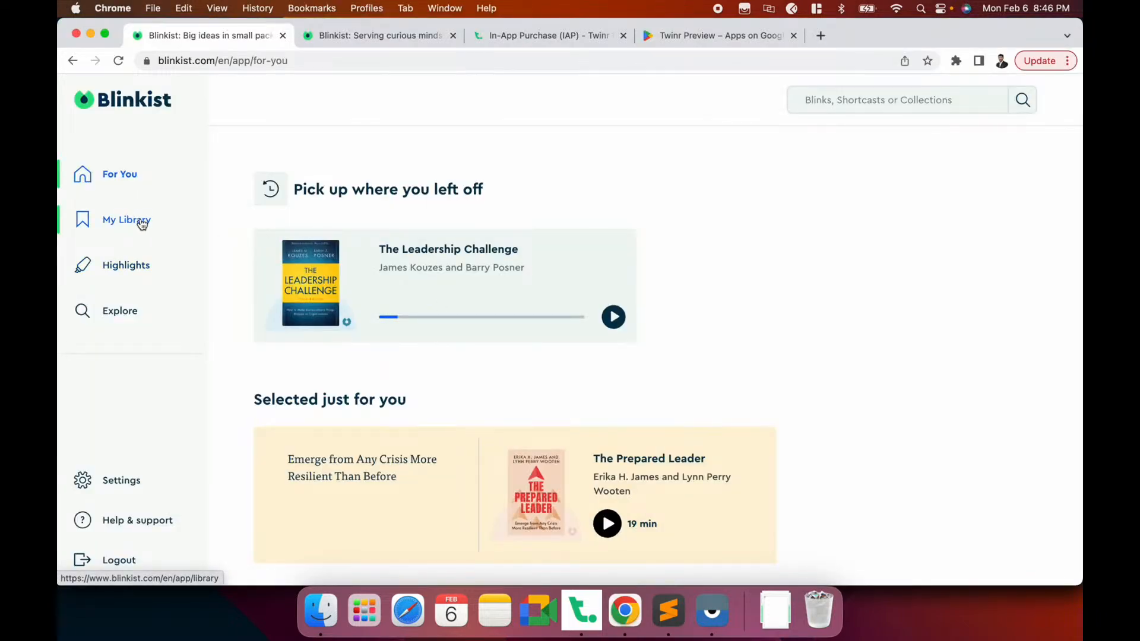
pyautogui.click(128, 312)
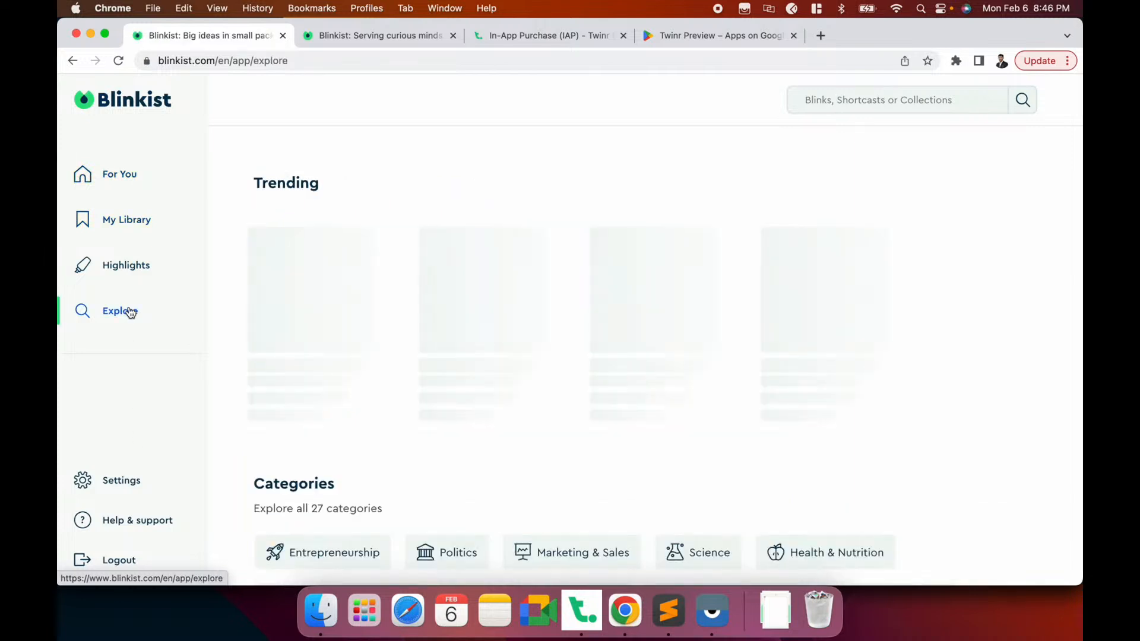
pyautogui.click(330, 64)
pyautogui.press('super+c')
pyautogui.press('super+Tab')
pyautogui.click(460, 231)
pyautogui.write('Explore')
pyautogui.click(463, 297)
pyautogui.press('super+v')
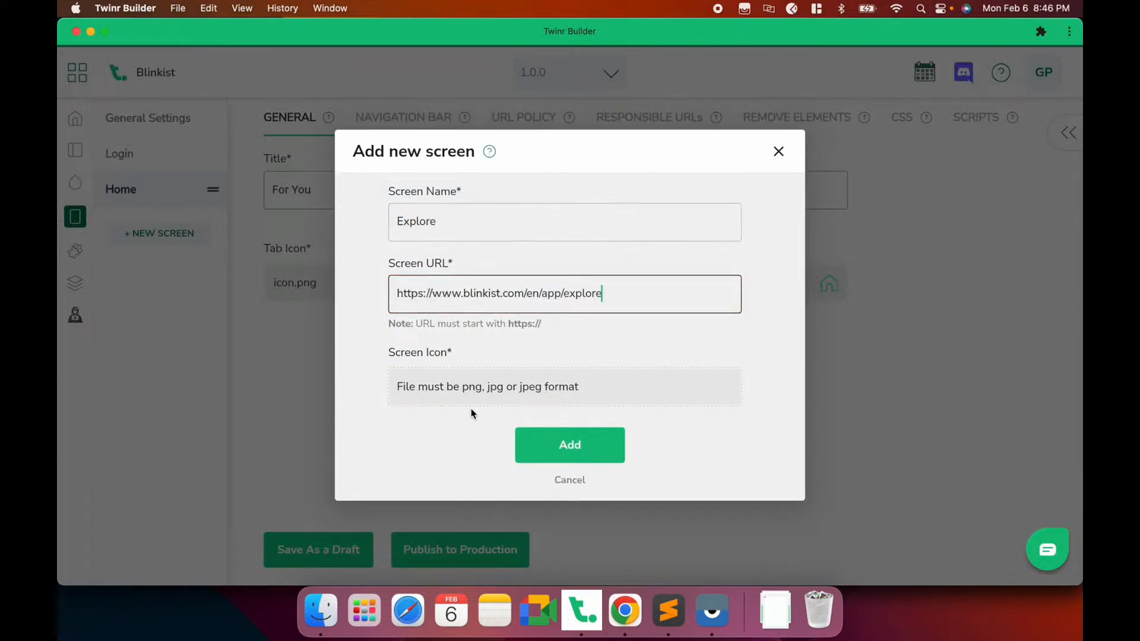
# Give the Explore screen the explore.png tab icon and add it to the app
pyautogui.click(462, 393)
pyautogui.click(394, 186)
pyautogui.scroll(-1, 493, 337)
pyautogui.doubleClick(433, 321)
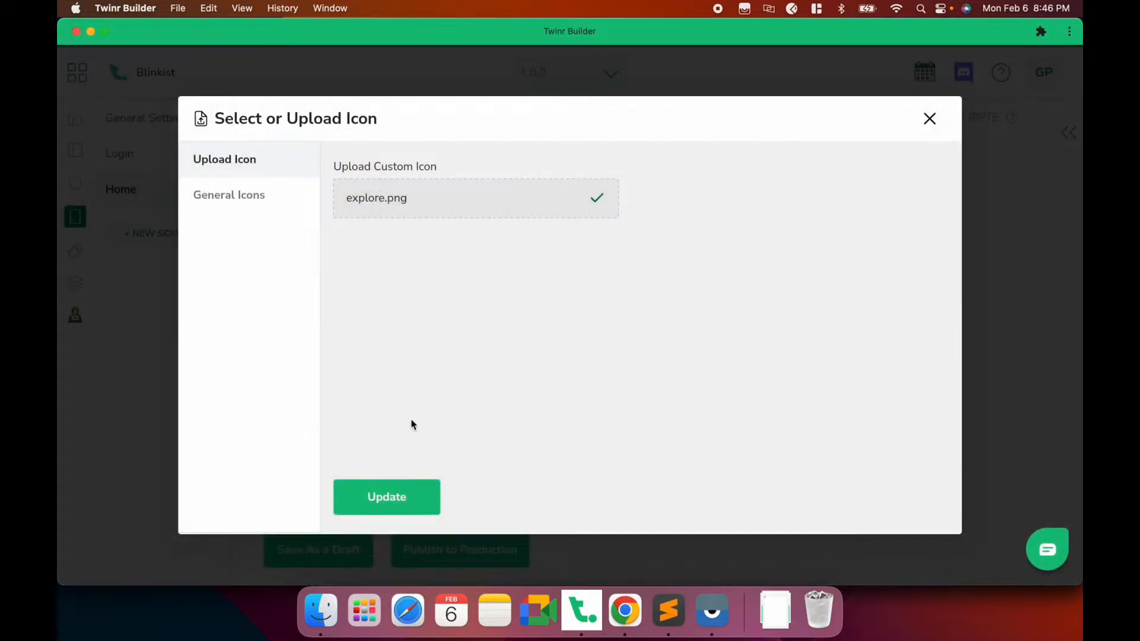
pyautogui.click(394, 493)
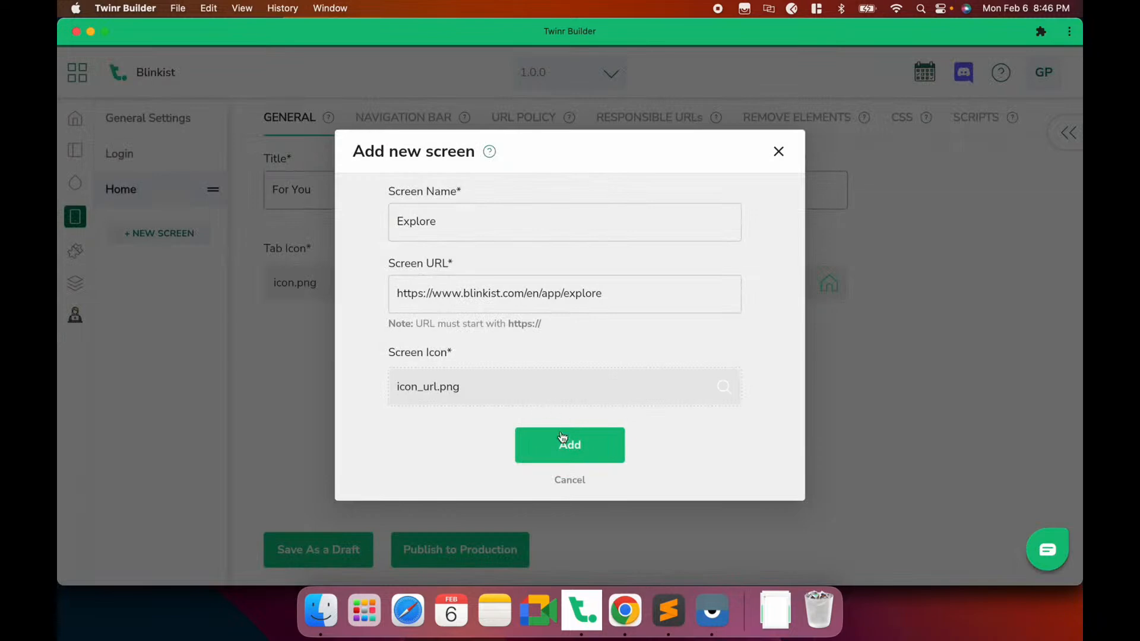
pyautogui.click(565, 443)
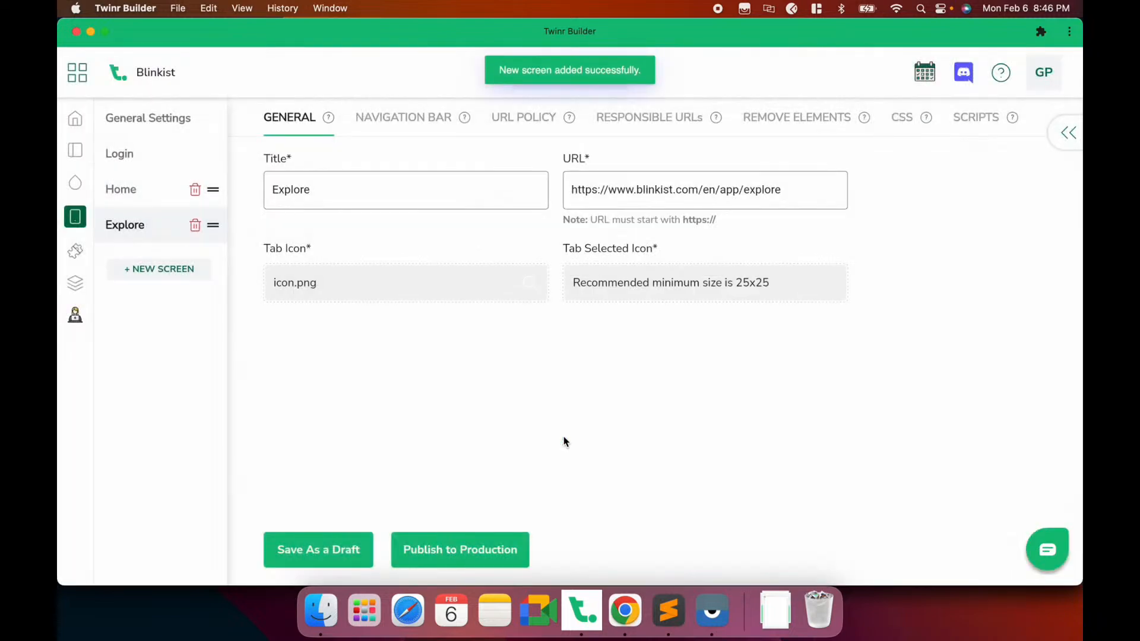
# Set explore-selected.png as Explore's selected-state icon and save the draft
pyautogui.click(625, 275)
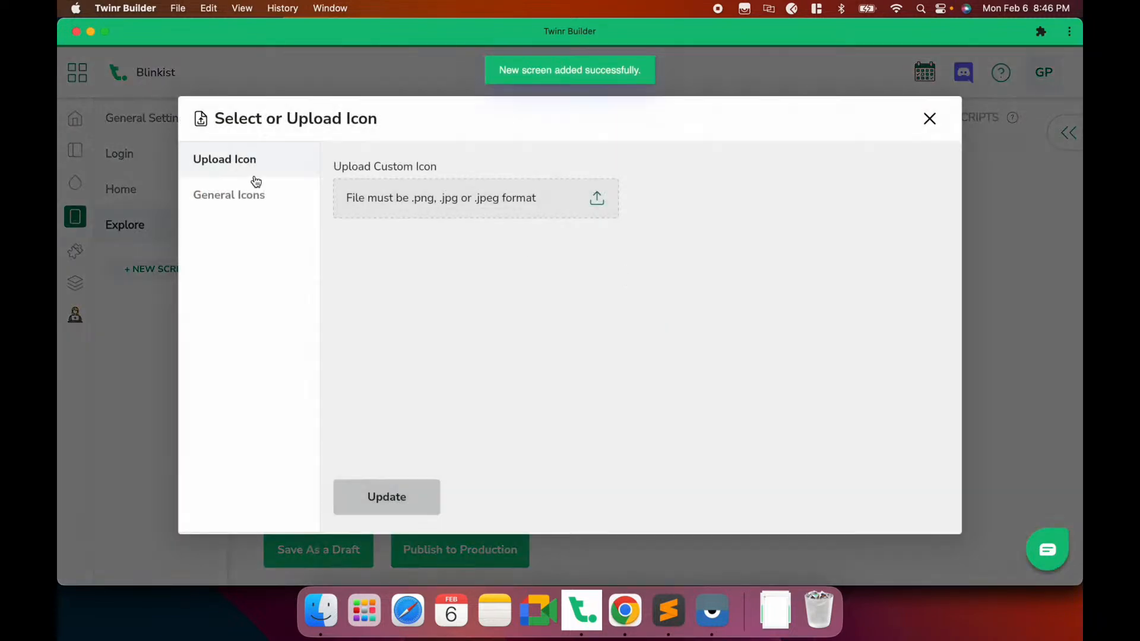
pyautogui.click(370, 206)
pyautogui.doubleClick(440, 320)
pyautogui.click(383, 496)
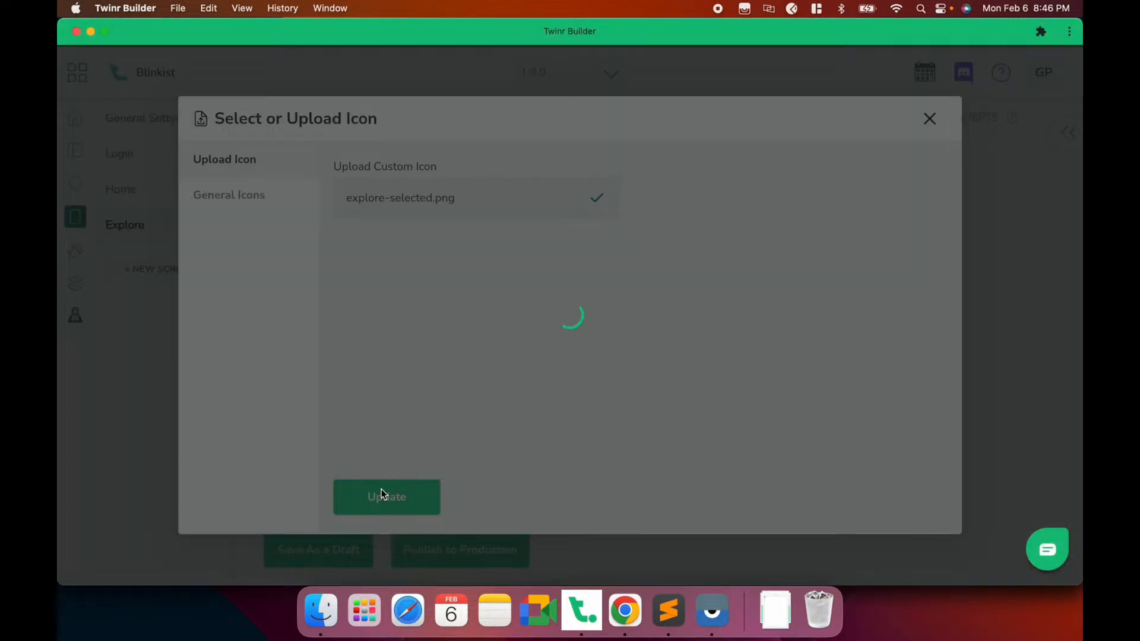
pyautogui.click(310, 561)
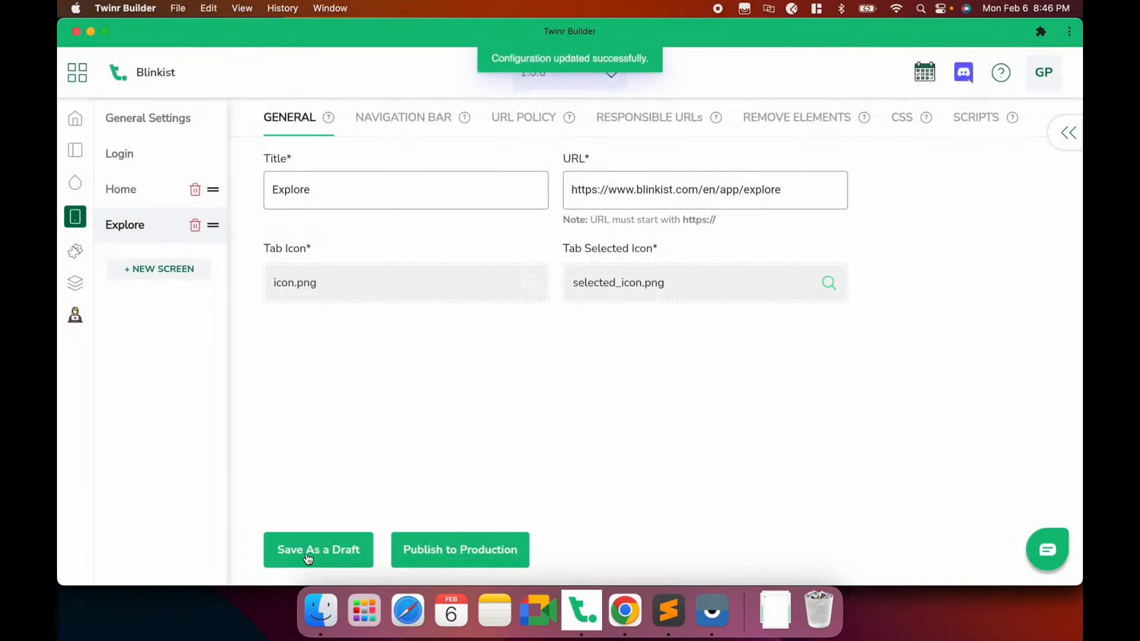
# Reload the app in the phone preview to show the new Explore tab
pyautogui.click(712, 610)
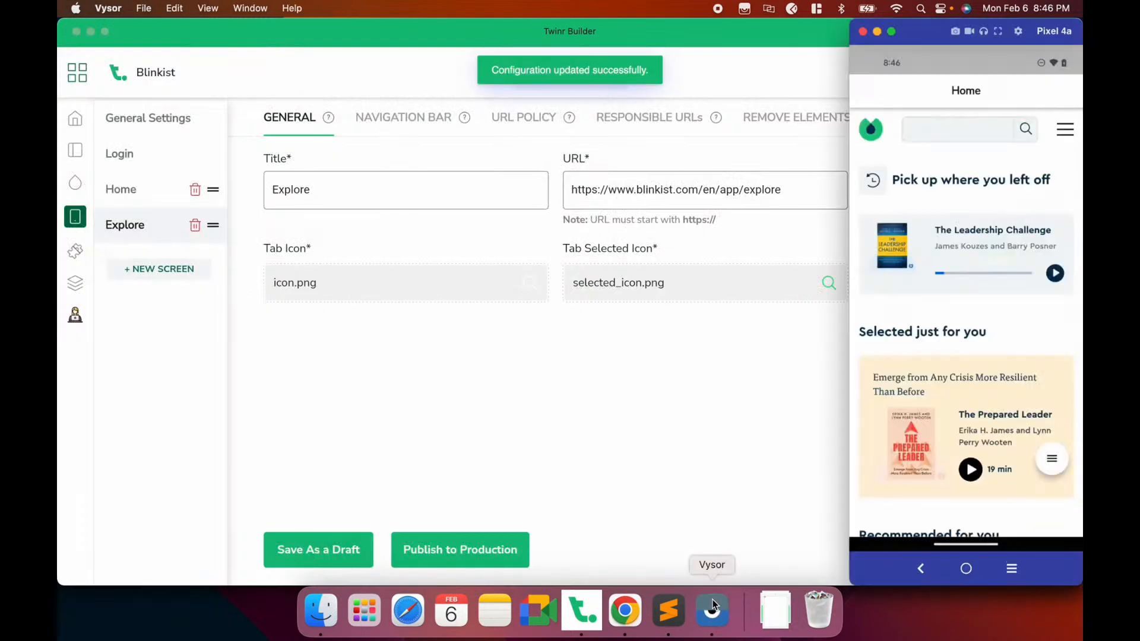
pyautogui.click(1056, 459)
pyautogui.click(1051, 393)
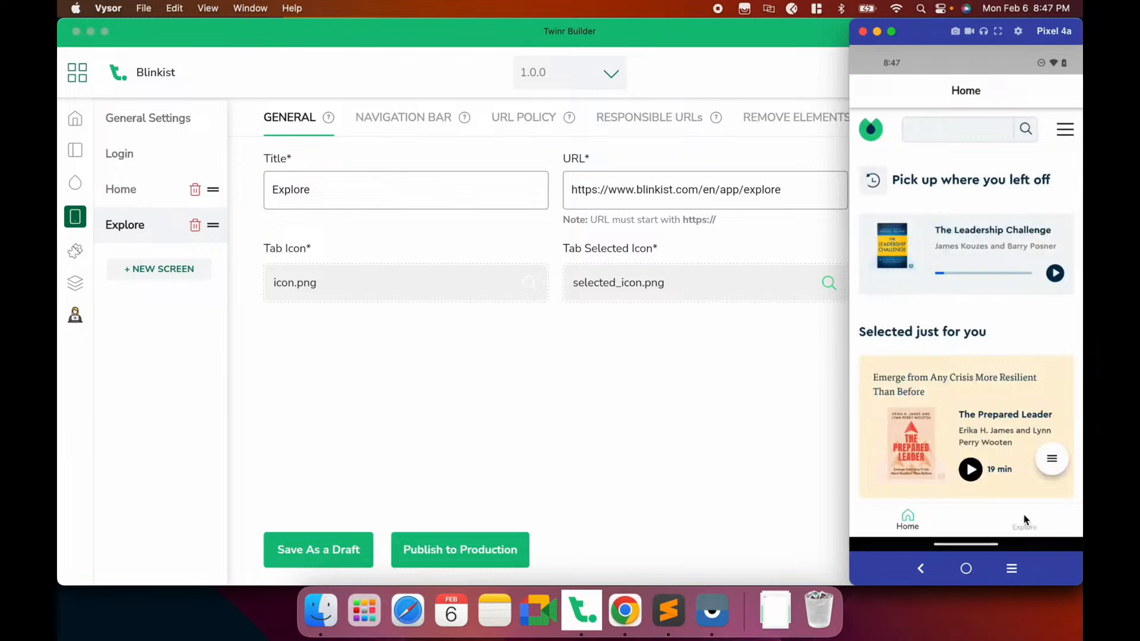
pyautogui.click(724, 432)
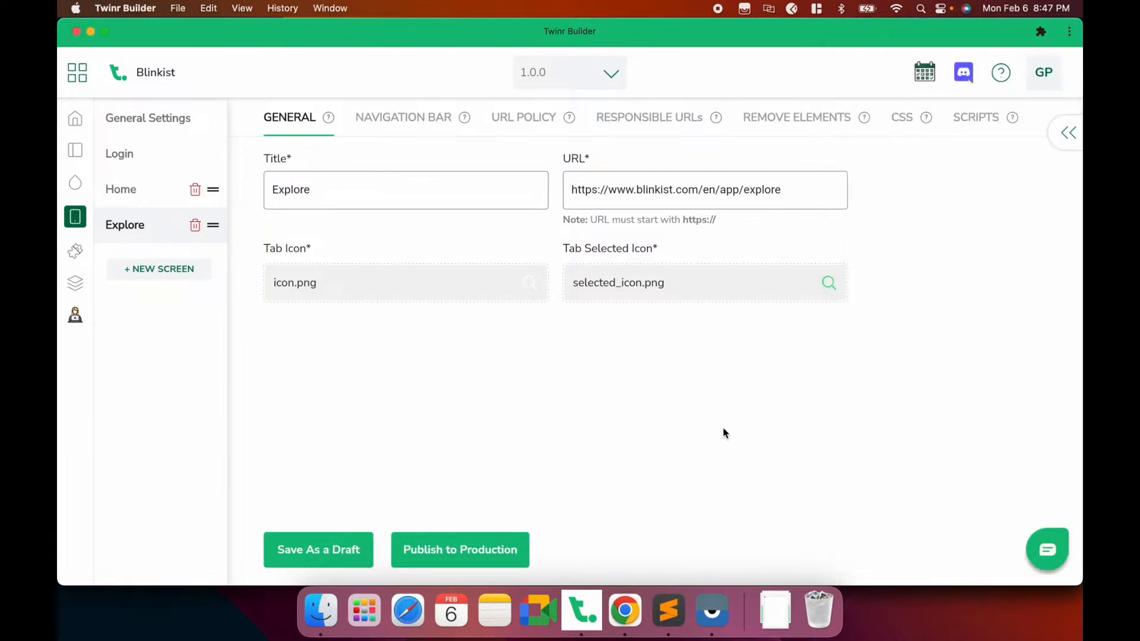
# Set the tab bar Selected color to #2ce080 in the app theme
pyautogui.click(76, 184)
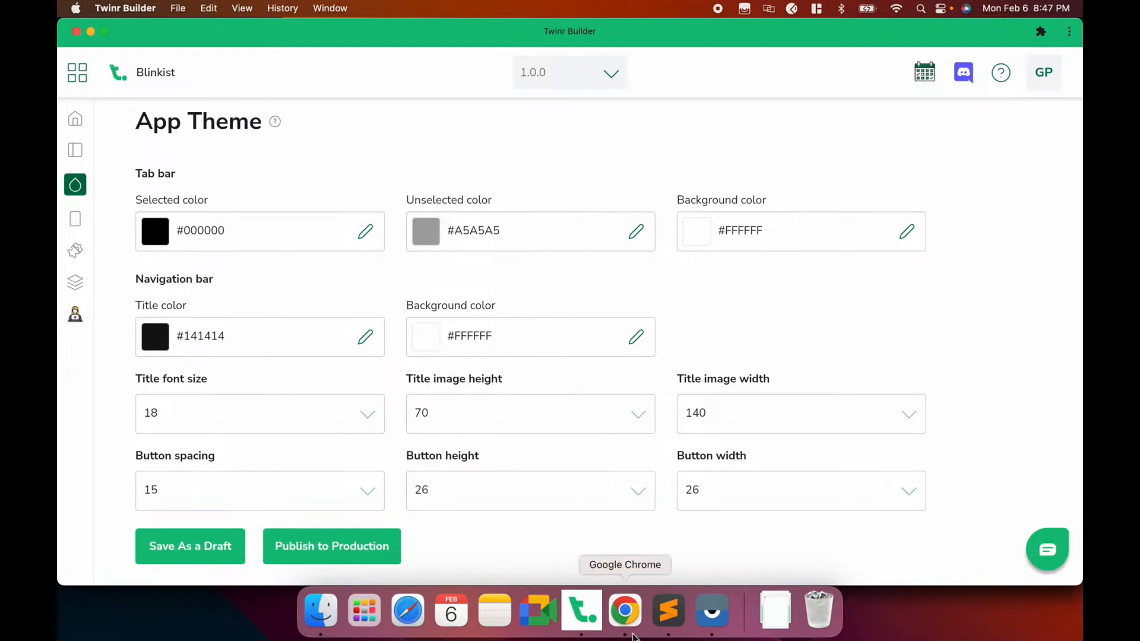
pyautogui.click(640, 624)
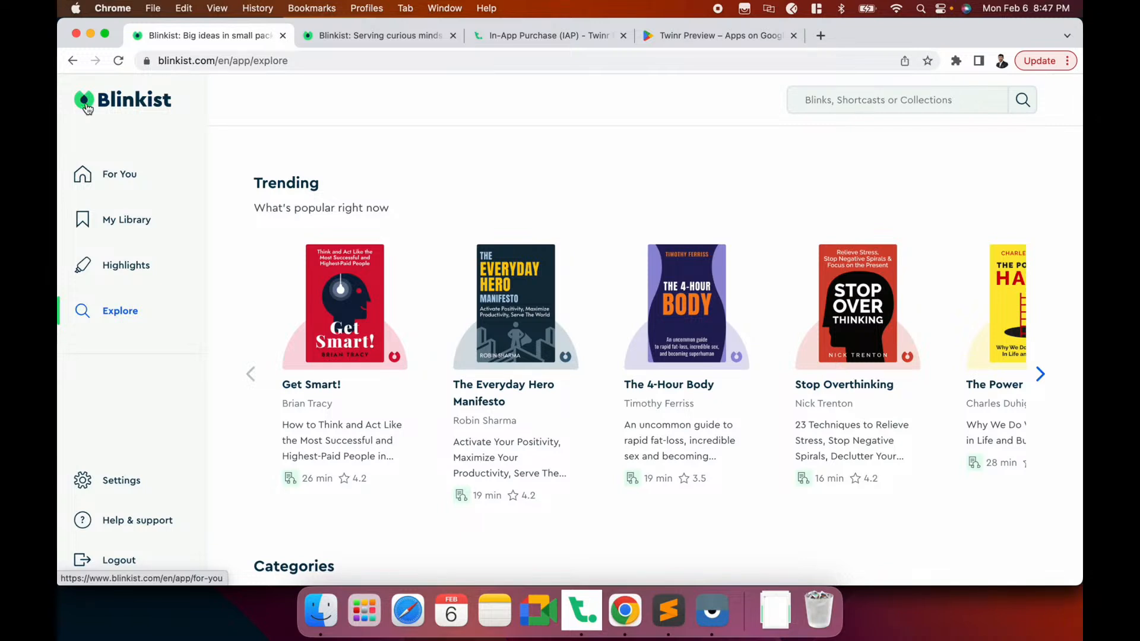
pyautogui.press('super+Tab')
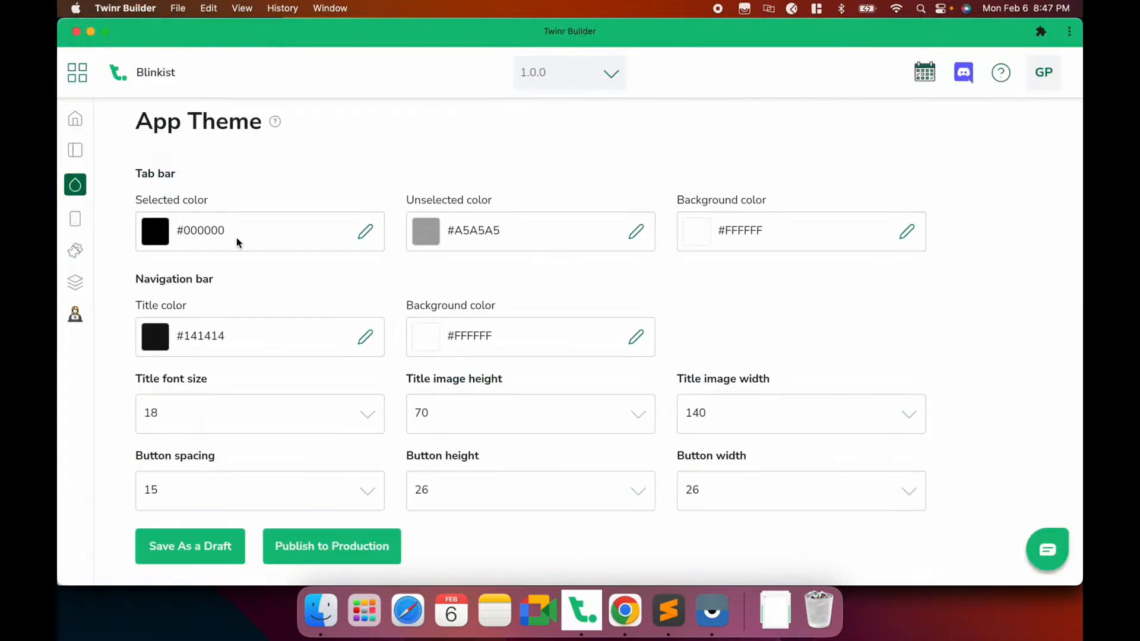
pyautogui.doubleClick(200, 230)
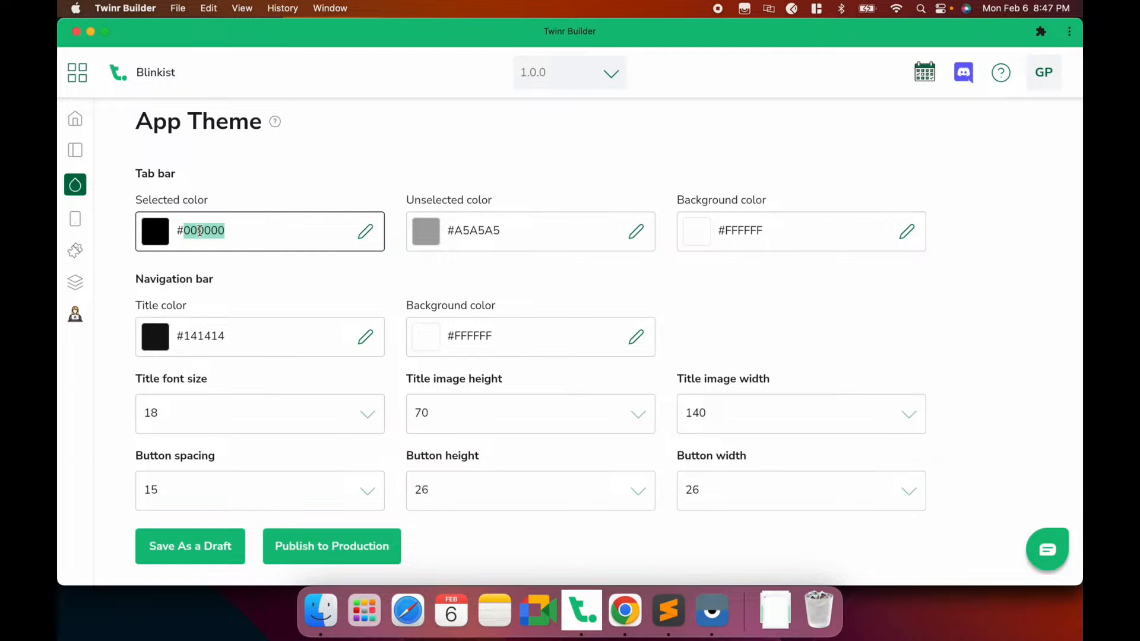
pyautogui.write('2ce080')
# Change the tab bar Unselected color to #ffffff and save the draft
pyautogui.click(469, 230)
pyautogui.doubleClick(469, 230)
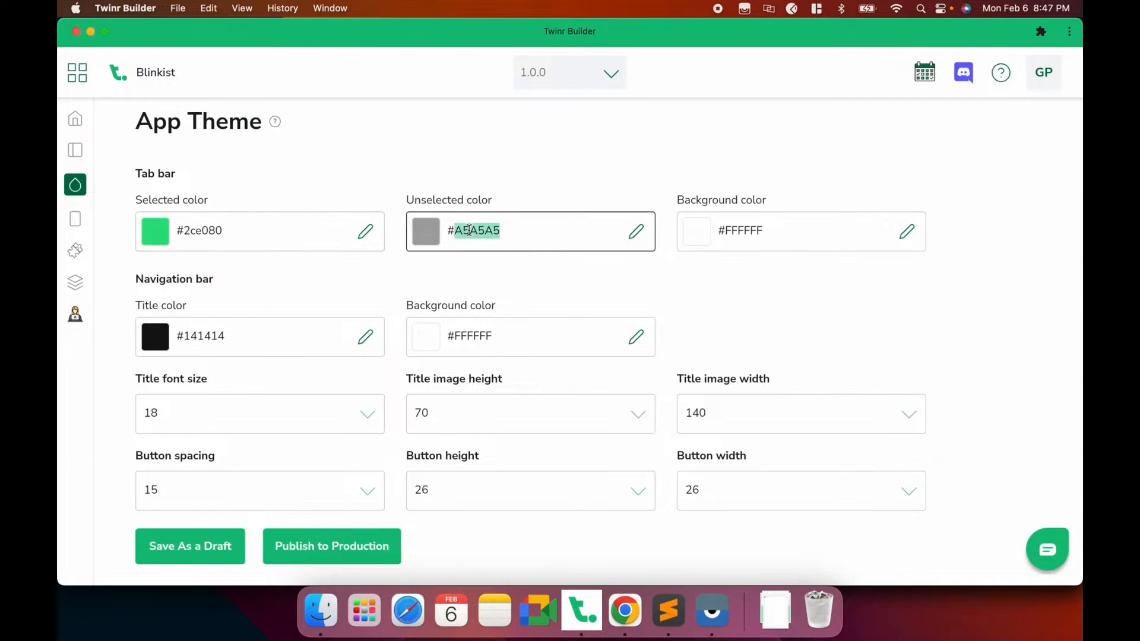
pyautogui.press('super+Tab')
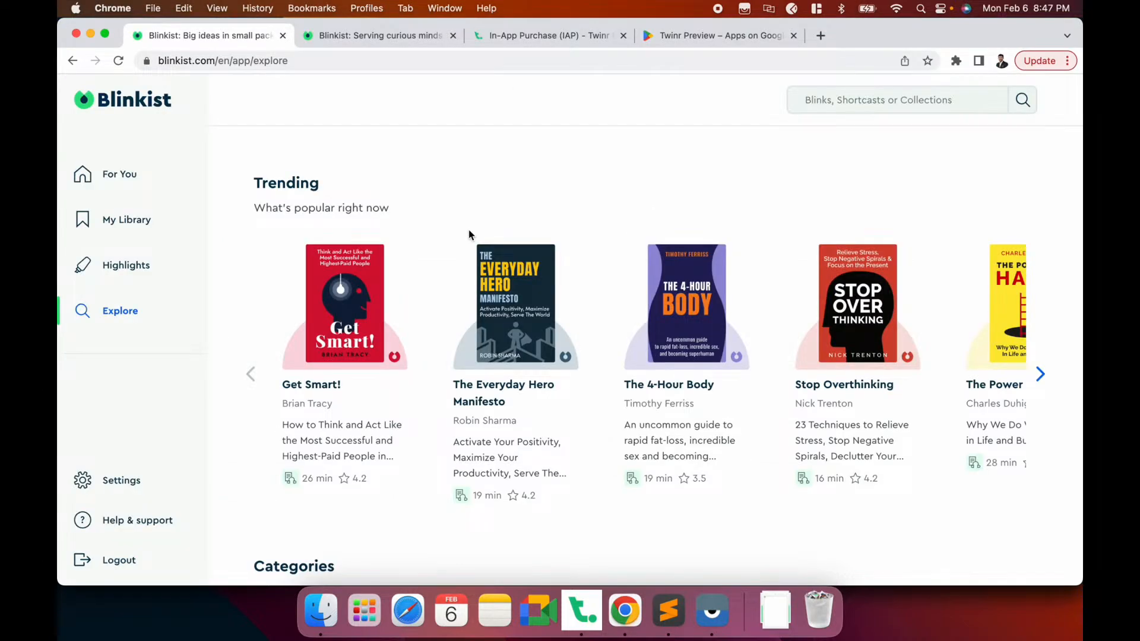
pyautogui.press('super+Tab')
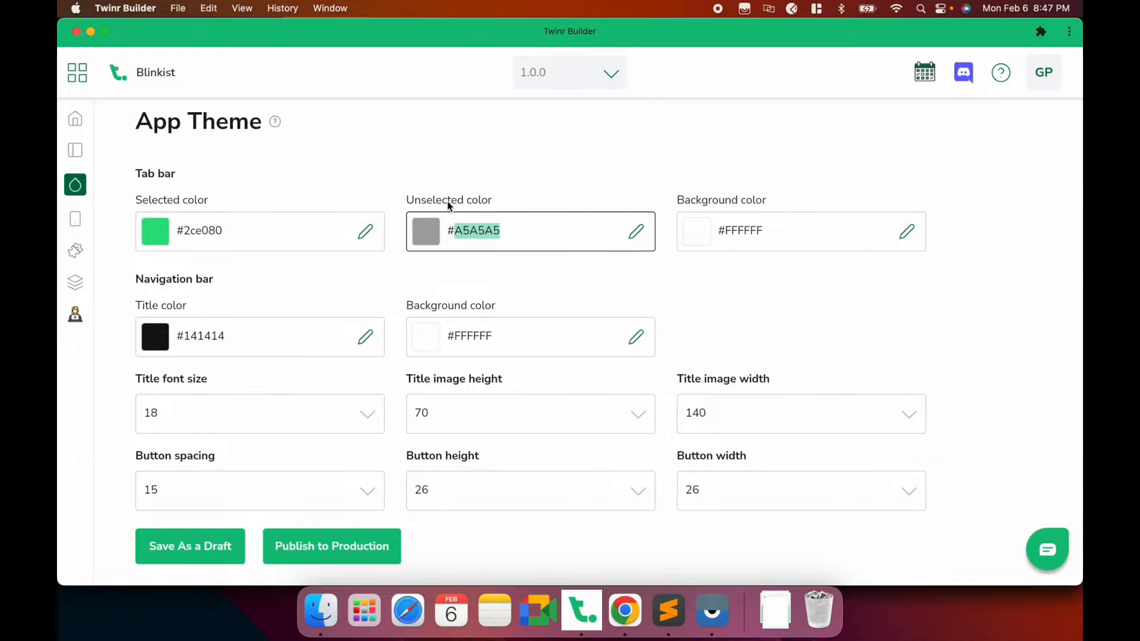
pyautogui.write('ffff')
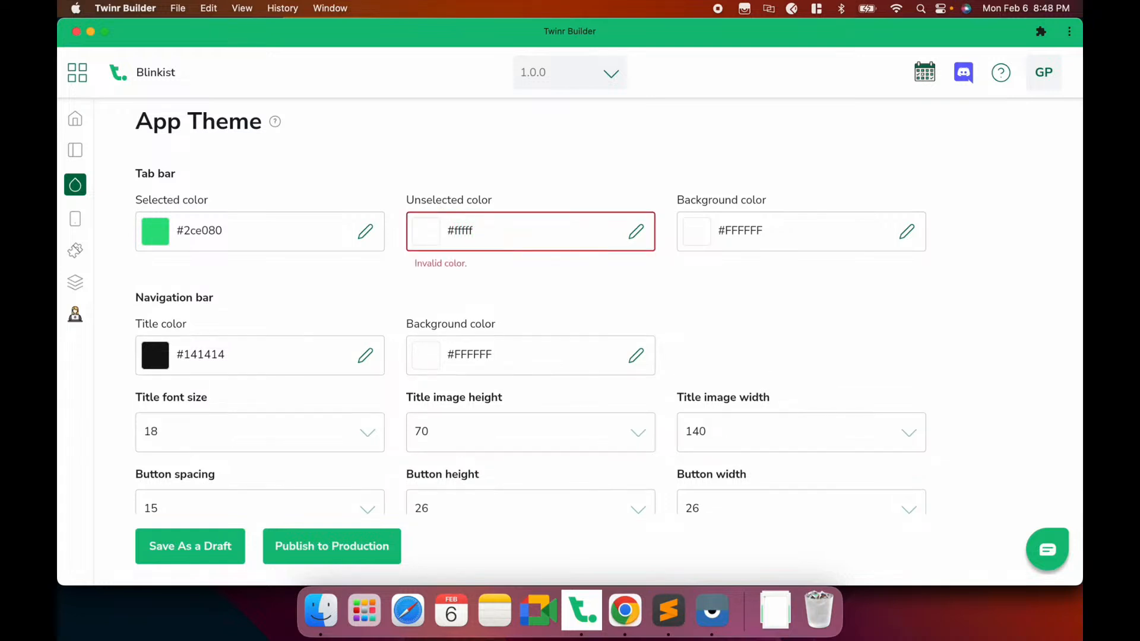
pyautogui.write('f')
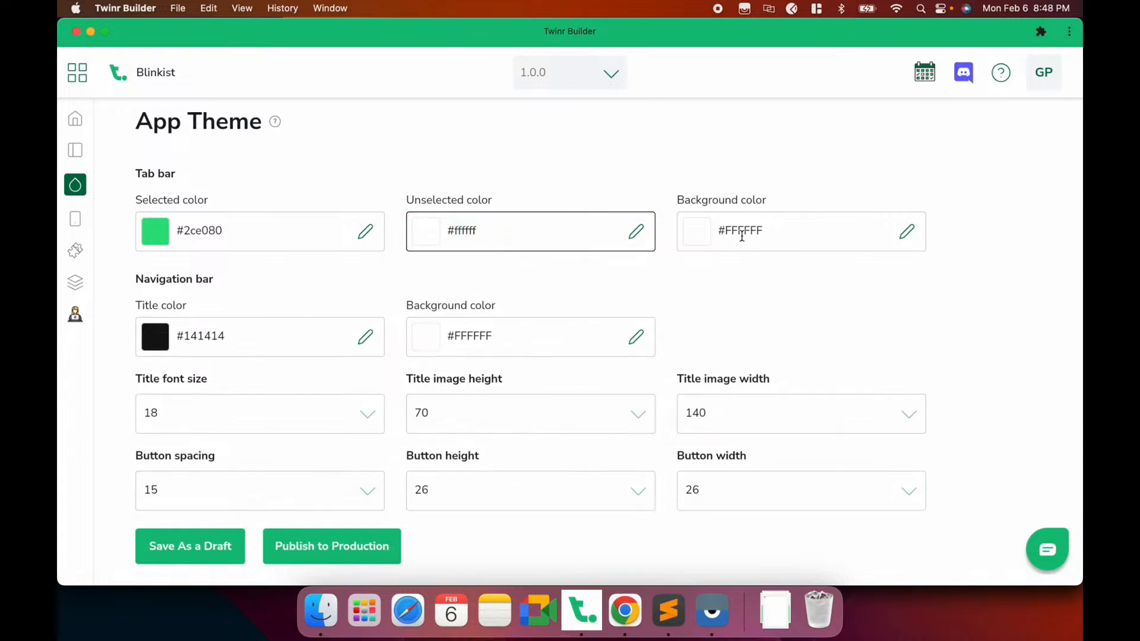
pyautogui.click(209, 543)
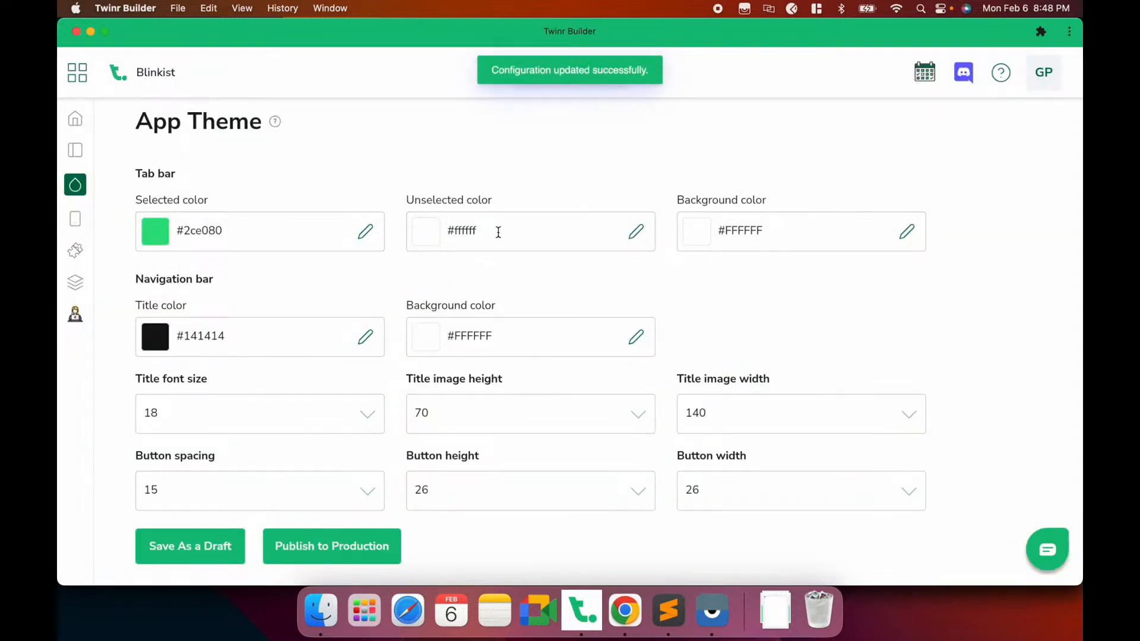
# Set the tab bar Background color to #0c222f and save it
pyautogui.doubleClick(728, 226)
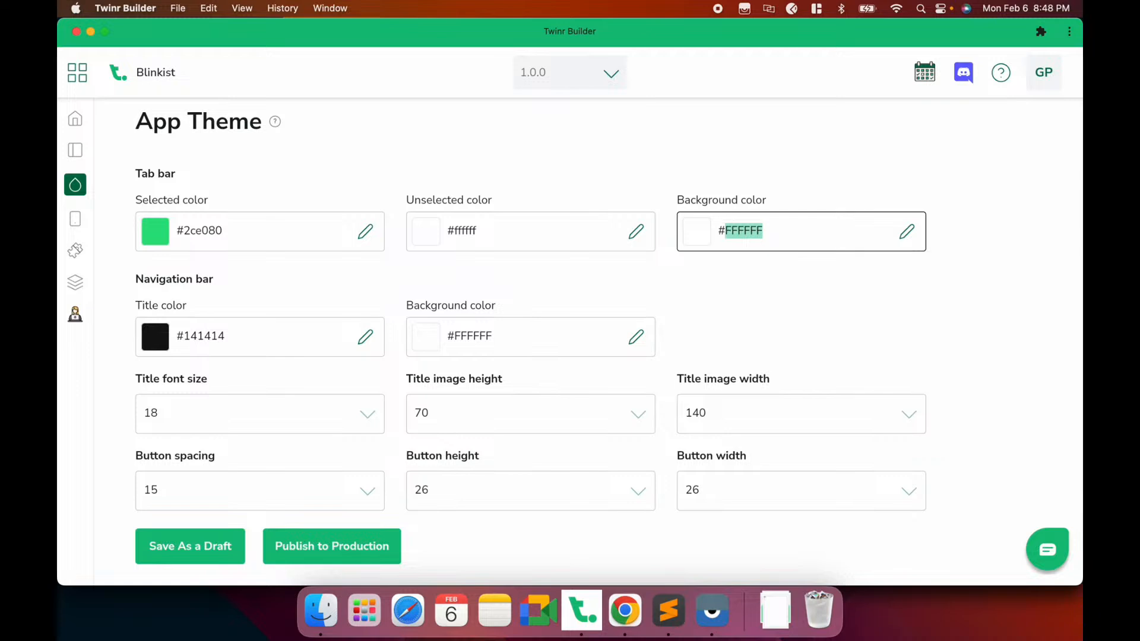
pyautogui.write('0c222')
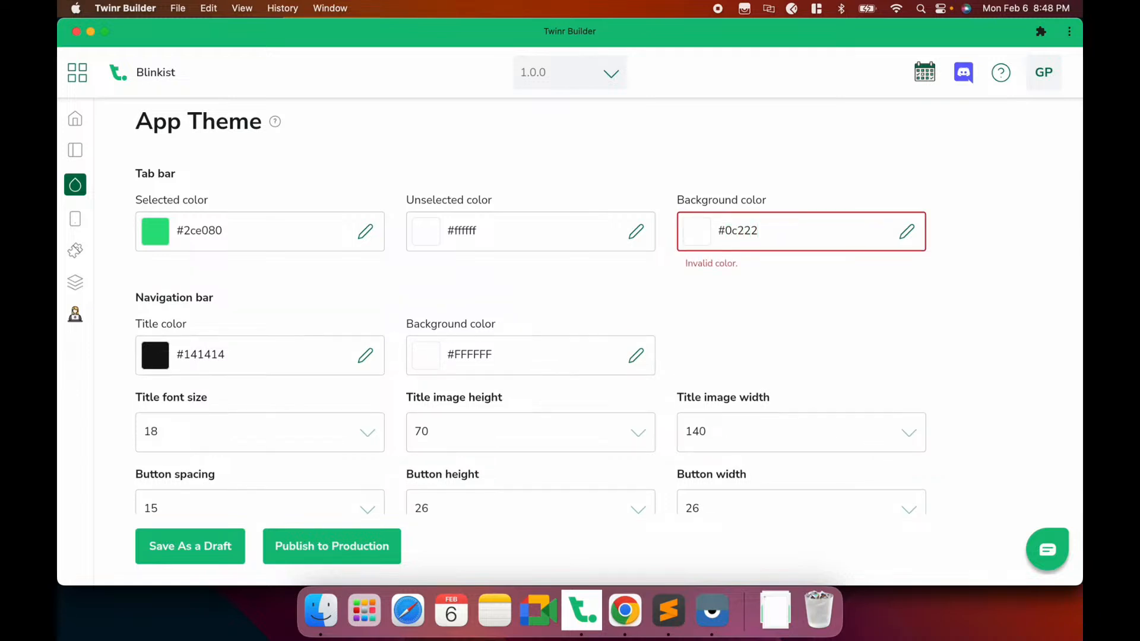
pyautogui.write('f')
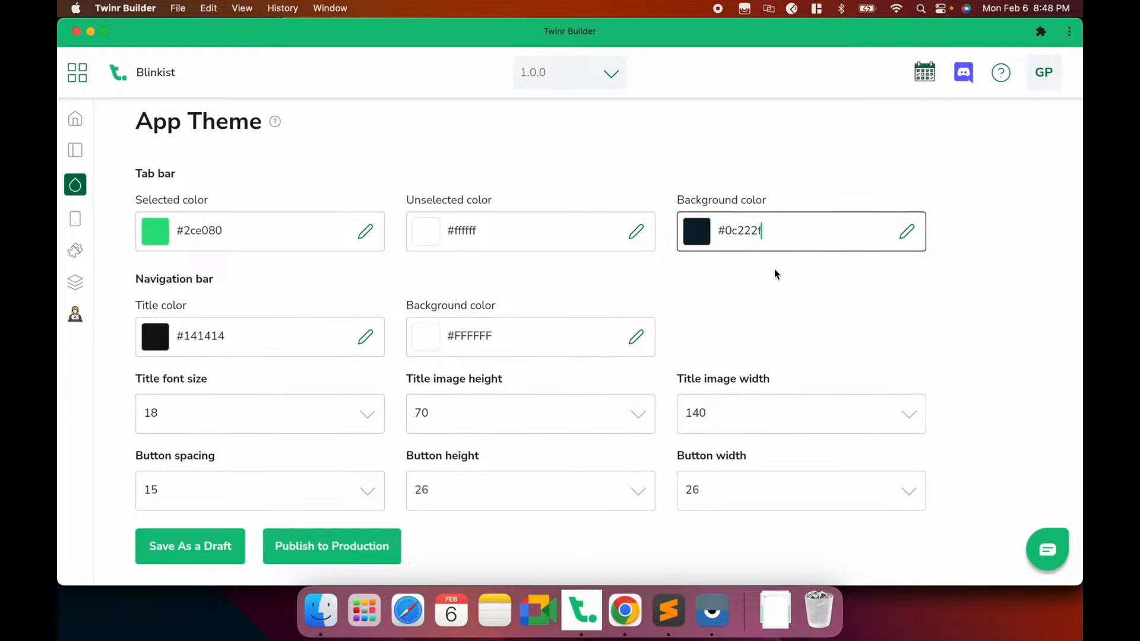
pyautogui.click(193, 546)
pyautogui.click(710, 613)
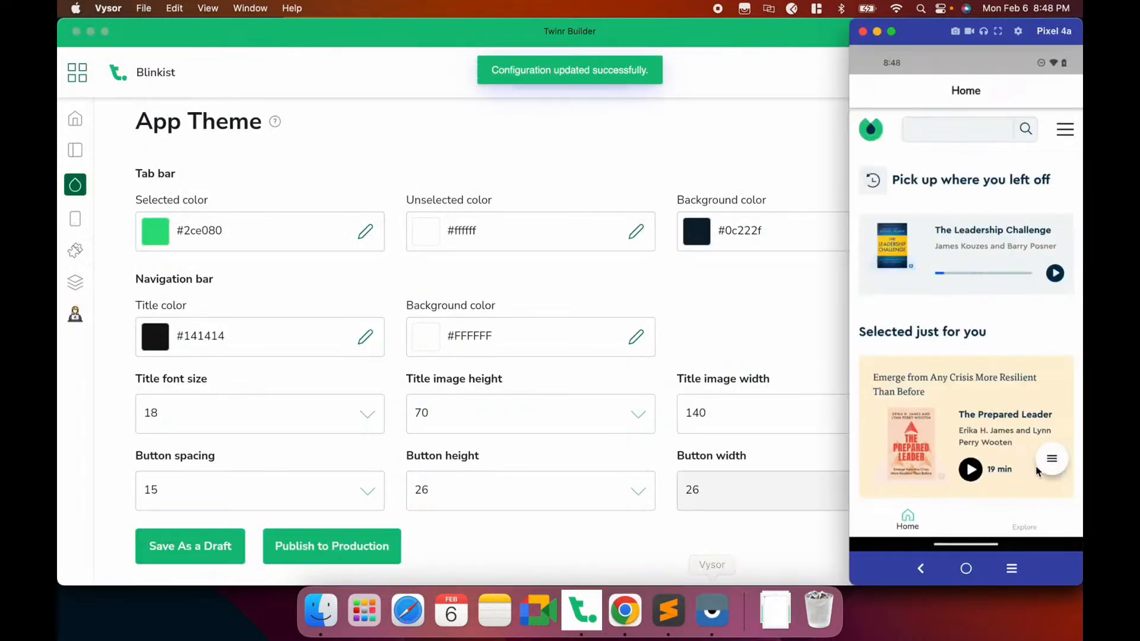
pyautogui.click(1053, 389)
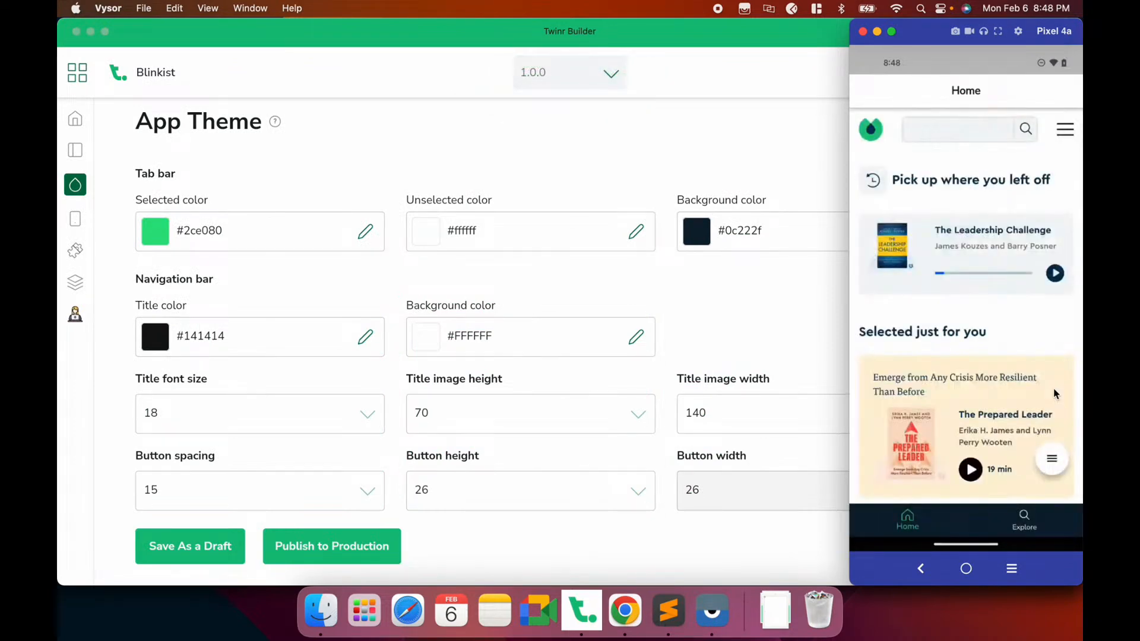
pyautogui.click(1031, 531)
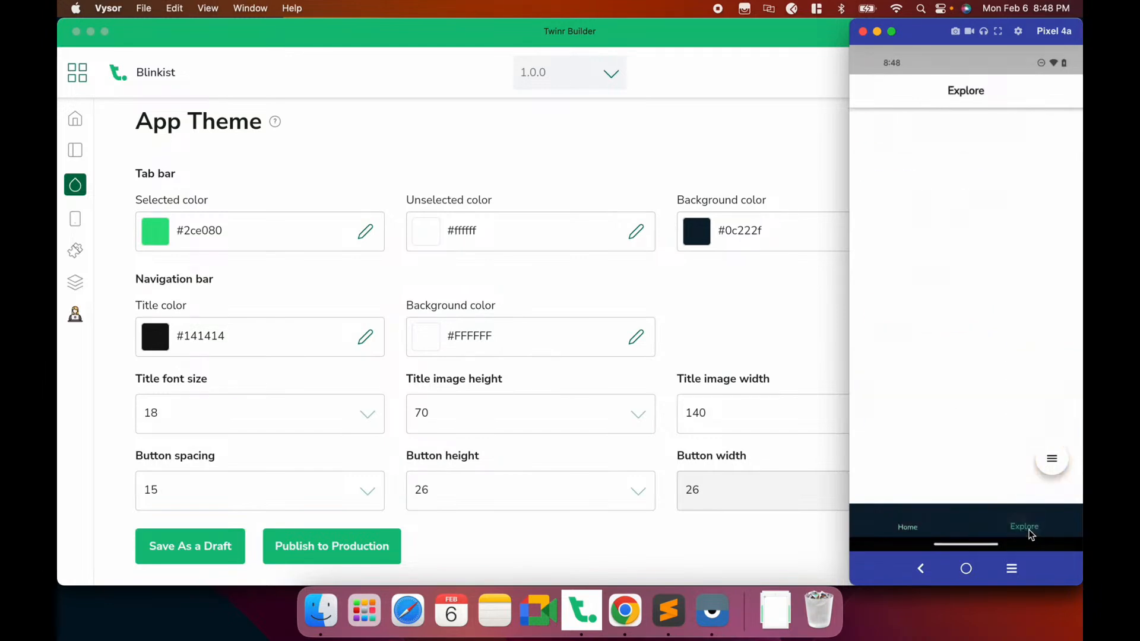
pyautogui.click(911, 526)
pyautogui.click(1040, 528)
pyautogui.click(897, 517)
pyautogui.click(1002, 524)
pyautogui.click(580, 291)
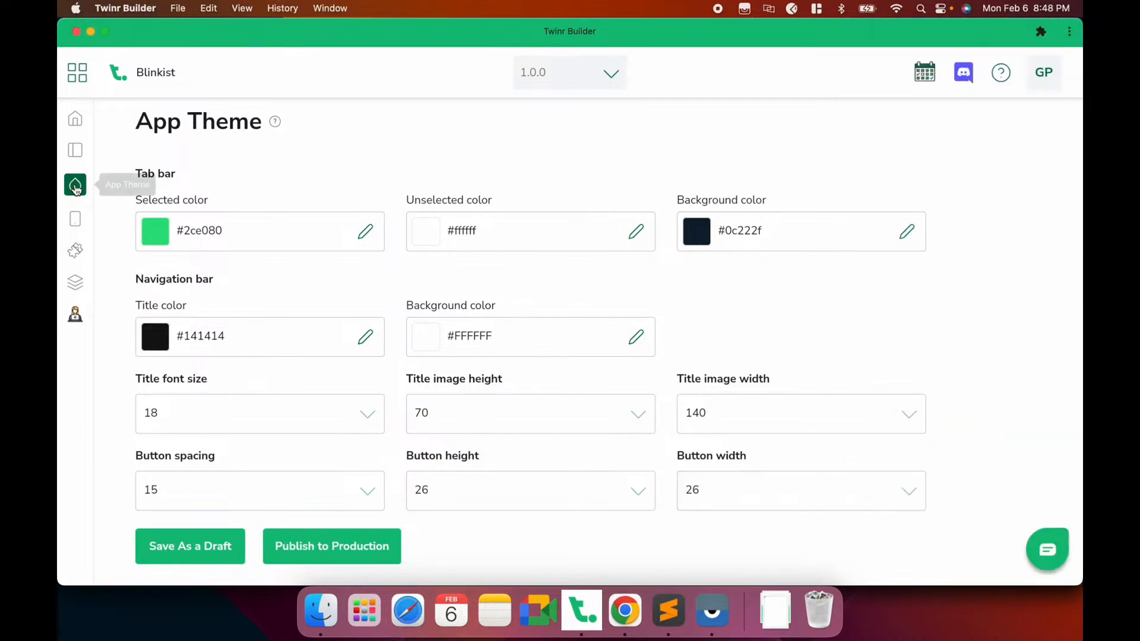
# Start a new screen named My Library with the Blinkist library page URL
pyautogui.click(78, 220)
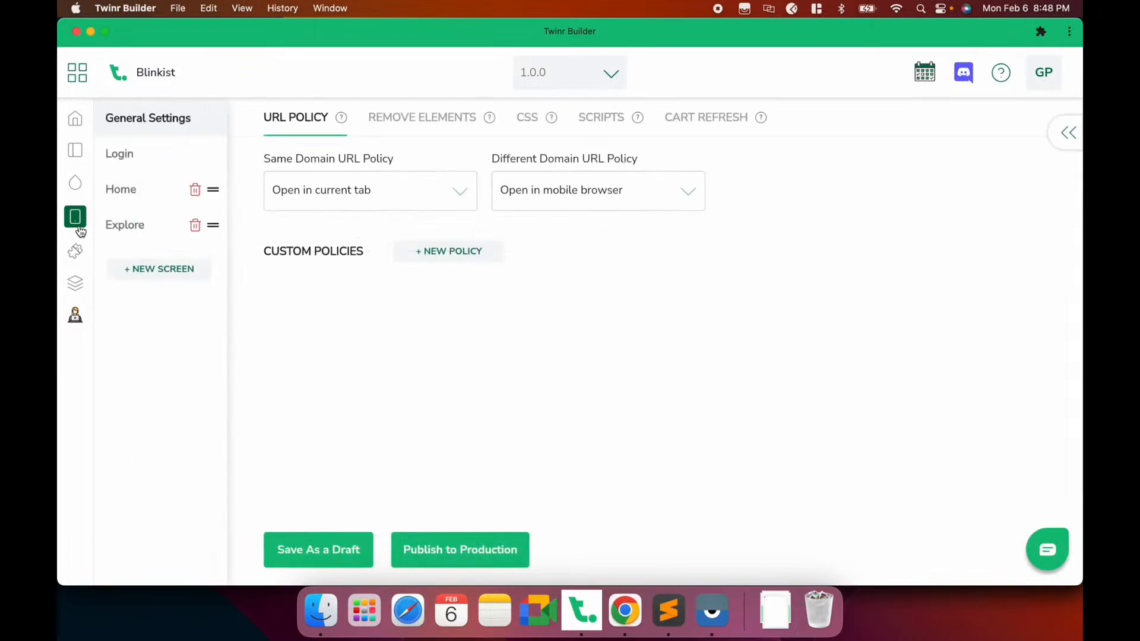
pyautogui.click(170, 269)
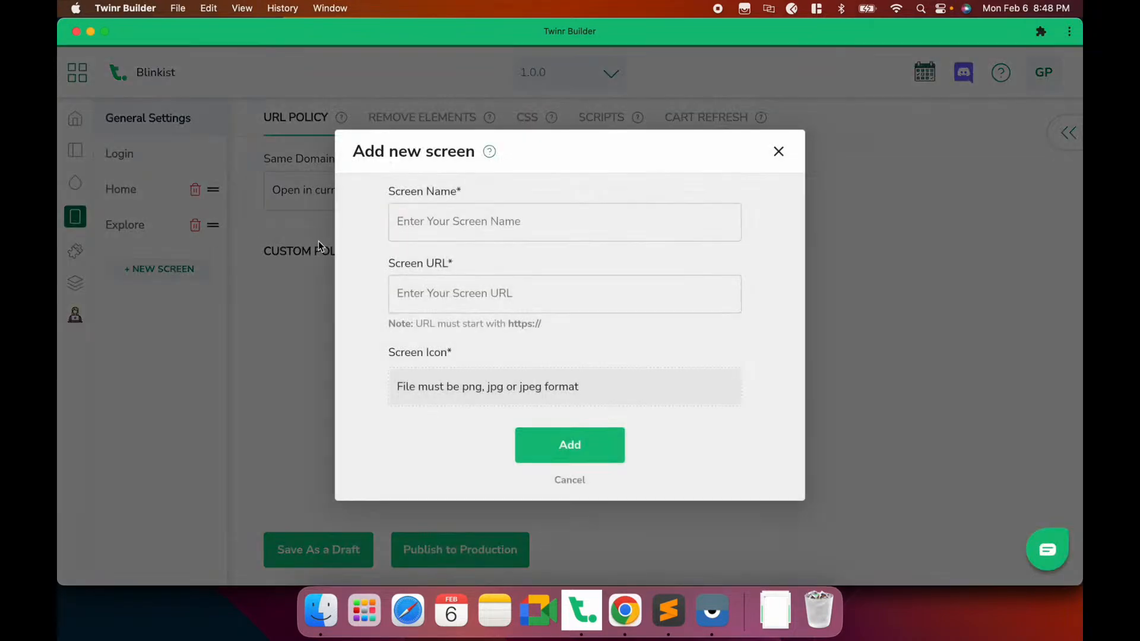
pyautogui.click(625, 610)
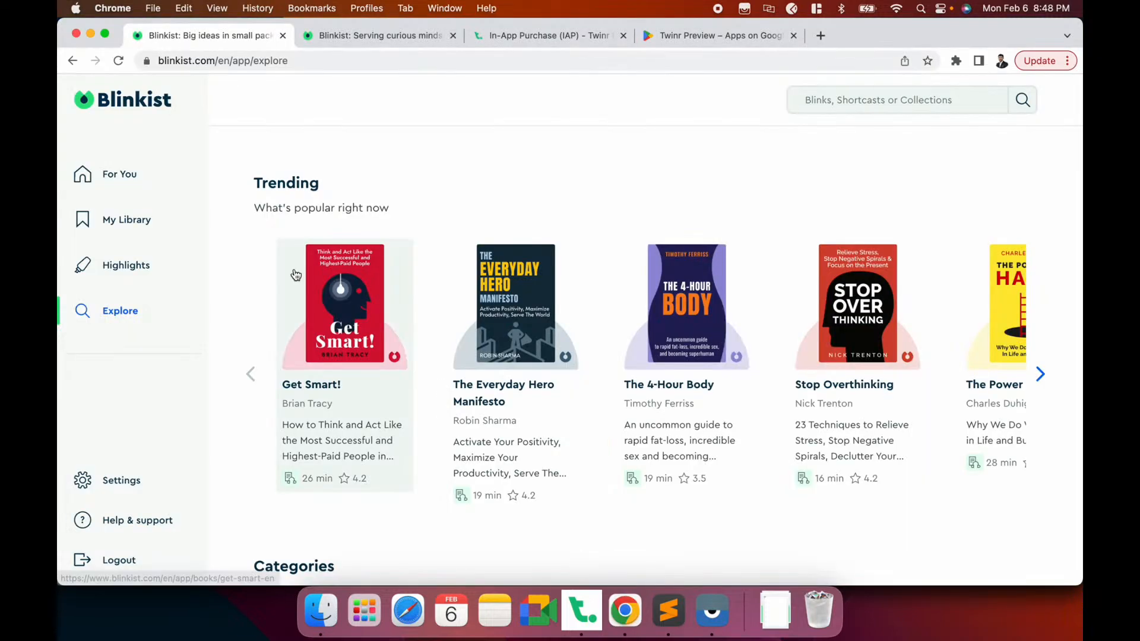
pyautogui.click(65, 219)
pyautogui.click(367, 54)
pyautogui.press('super+c')
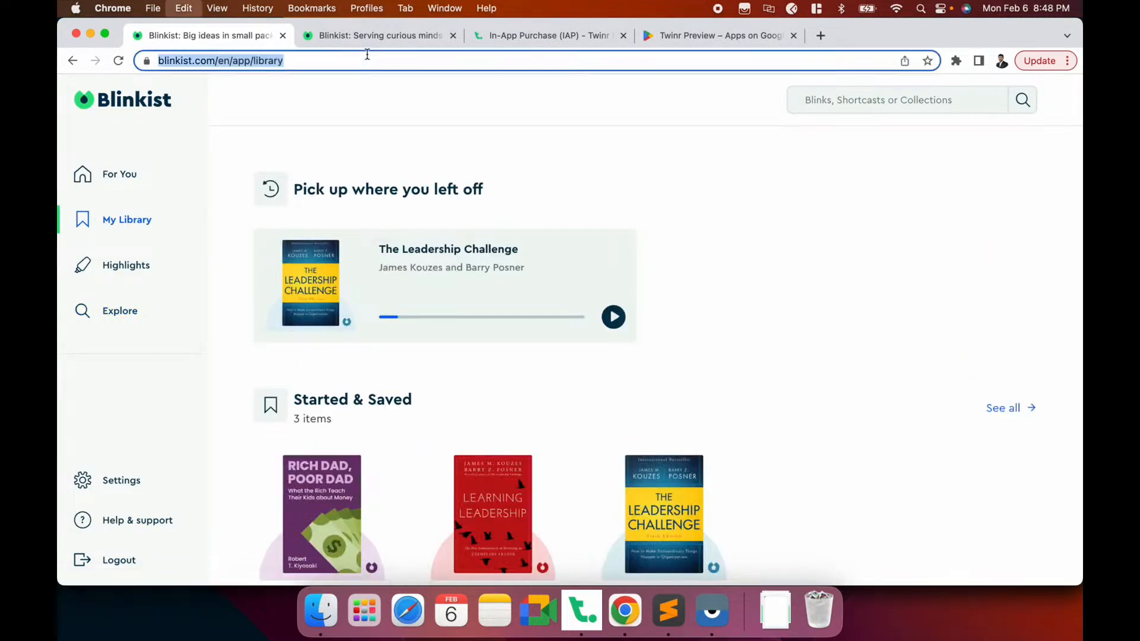
pyautogui.press('super+Tab')
pyautogui.click(434, 218)
pyautogui.write('My Library')
pyautogui.click(442, 270)
pyautogui.press('super+v')
# Upload library.png as the My Library tab icon and add the screen
pyautogui.click(446, 393)
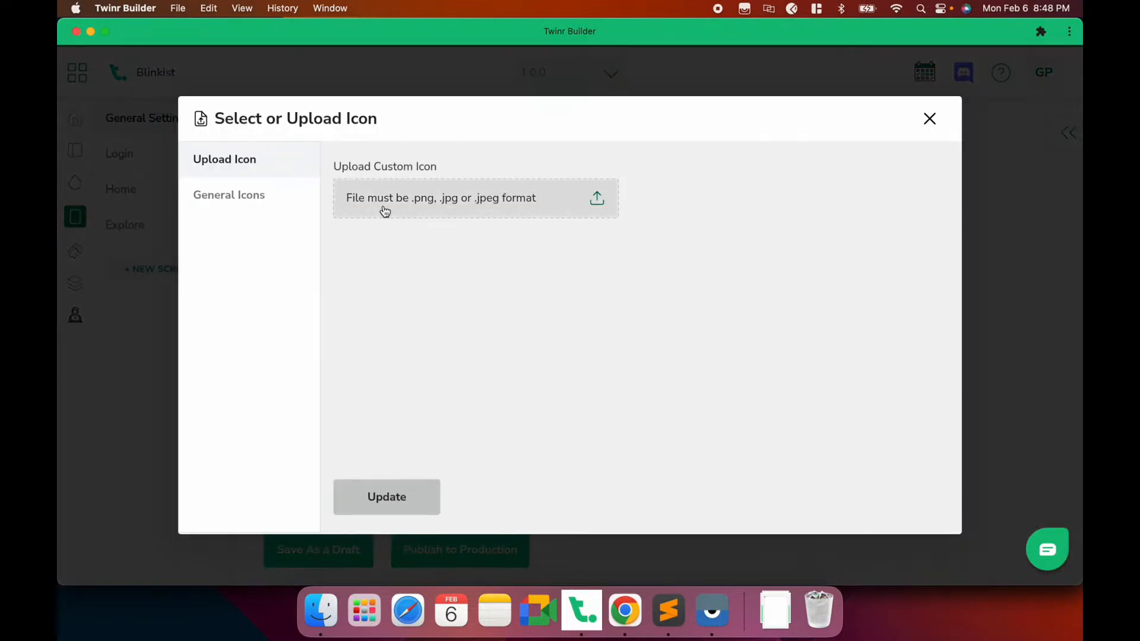
pyautogui.click(385, 212)
pyautogui.scroll(-2, 438, 320)
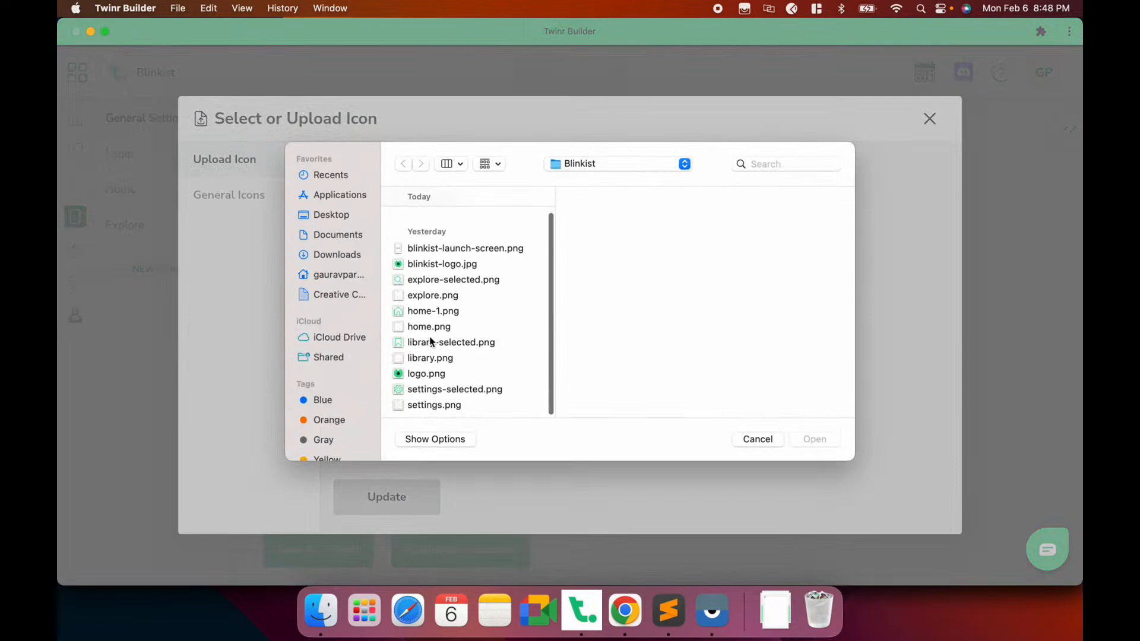
pyautogui.doubleClick(427, 358)
pyautogui.click(391, 502)
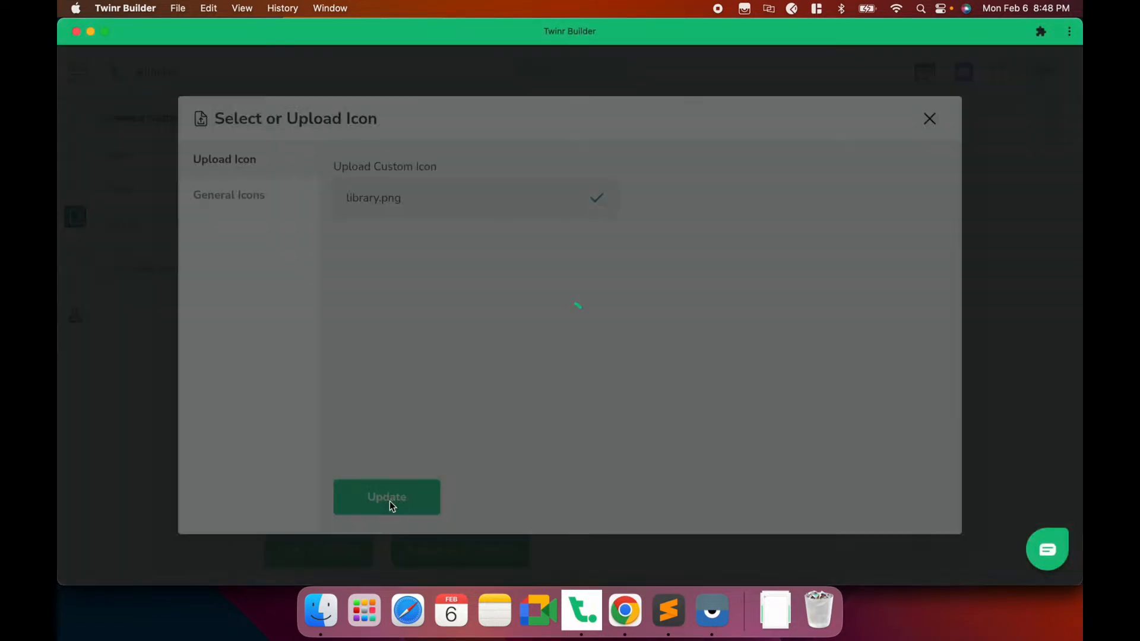
pyautogui.click(551, 442)
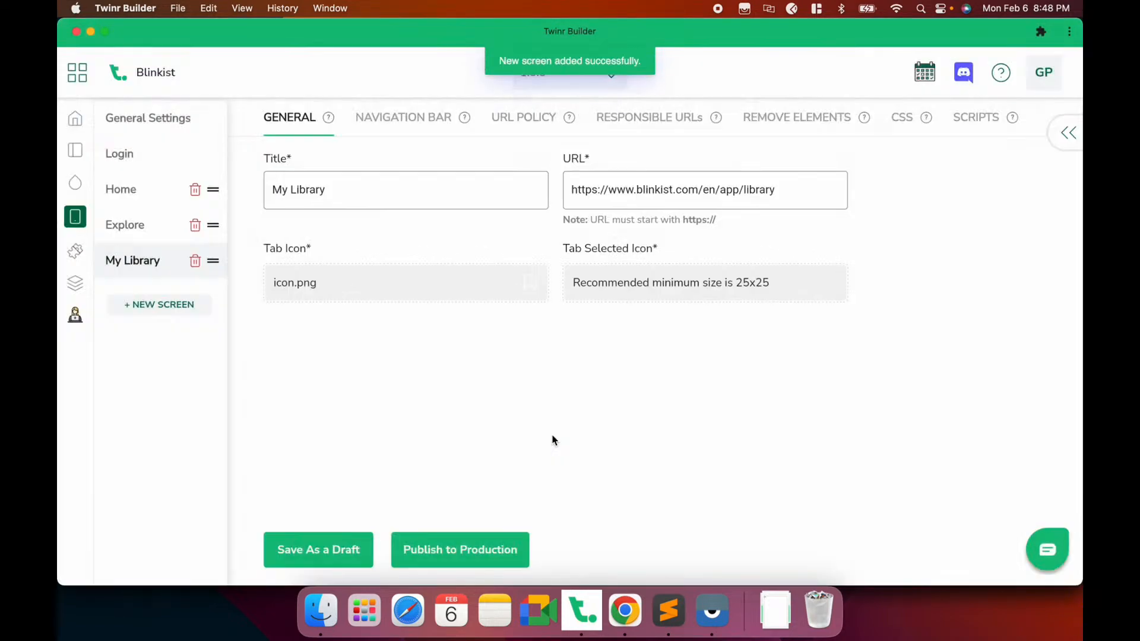
# Set library-selected.png as the selected-state icon and save the configuration
pyautogui.click(628, 285)
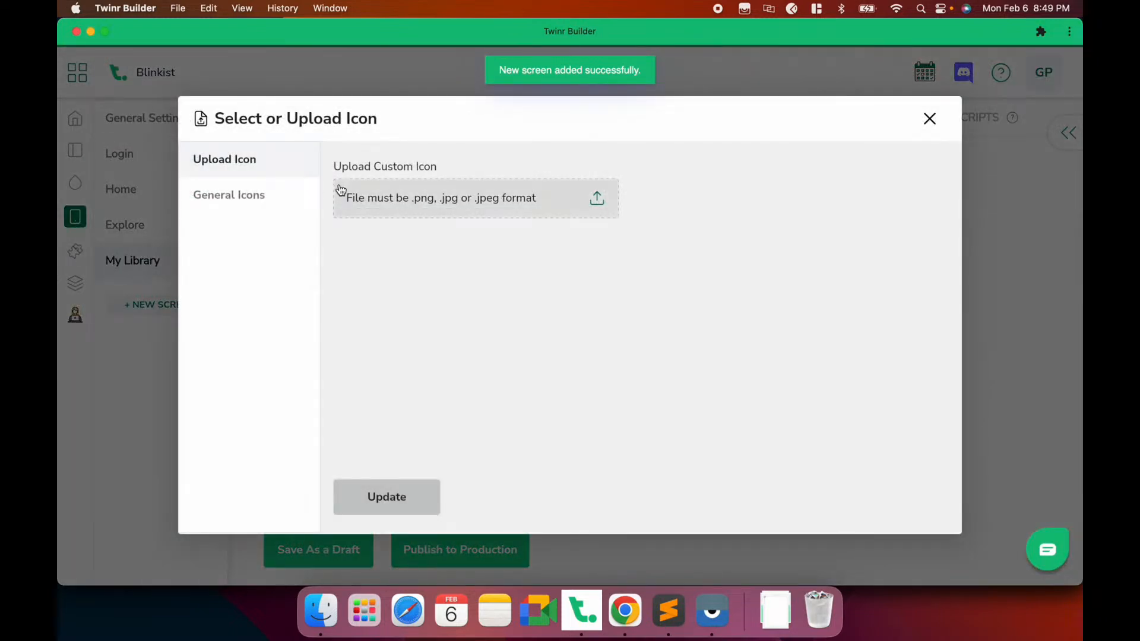
pyautogui.click(339, 190)
pyautogui.scroll(-2, 447, 316)
pyautogui.doubleClick(446, 347)
pyautogui.click(386, 489)
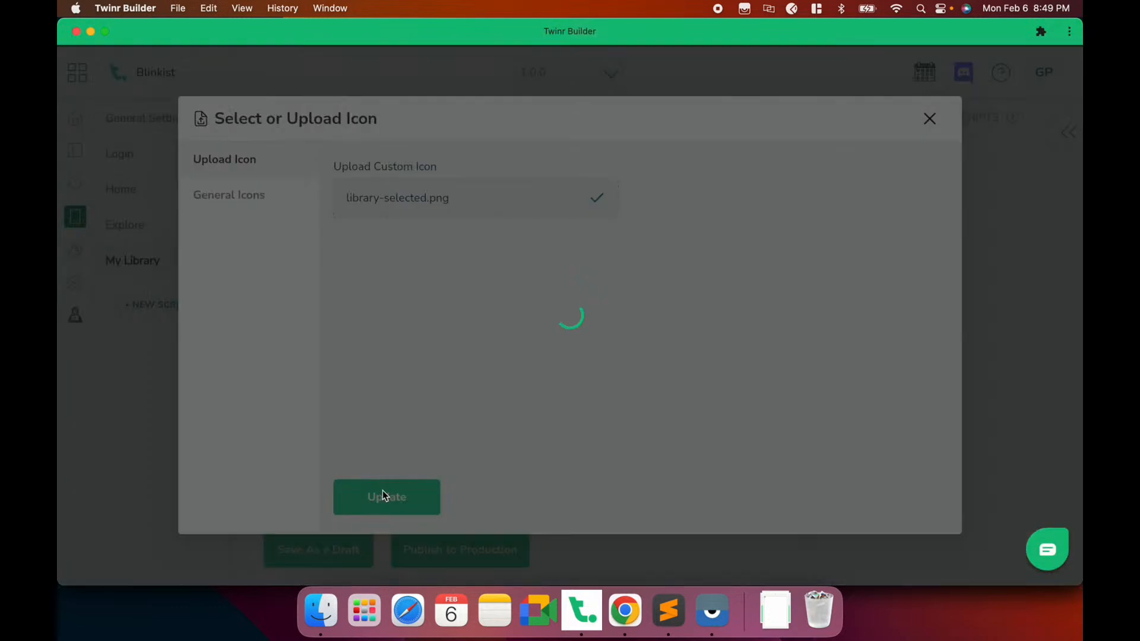
pyautogui.click(317, 551)
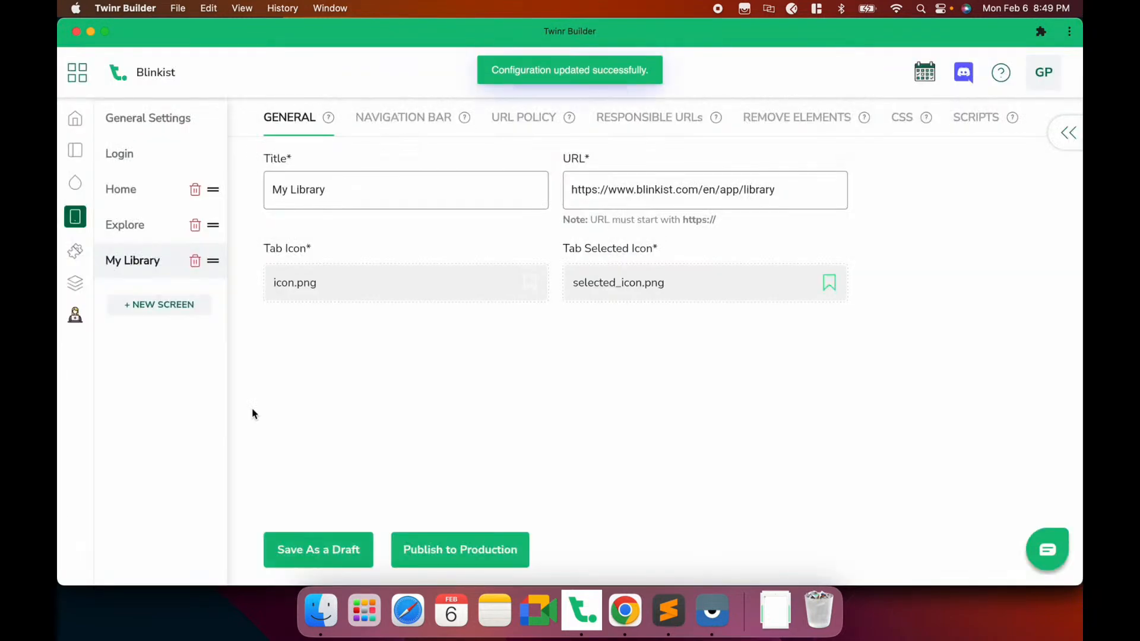
pyautogui.click(178, 307)
# Name the new screen Settings and paste the Blinkist settings page URL
pyautogui.click(495, 222)
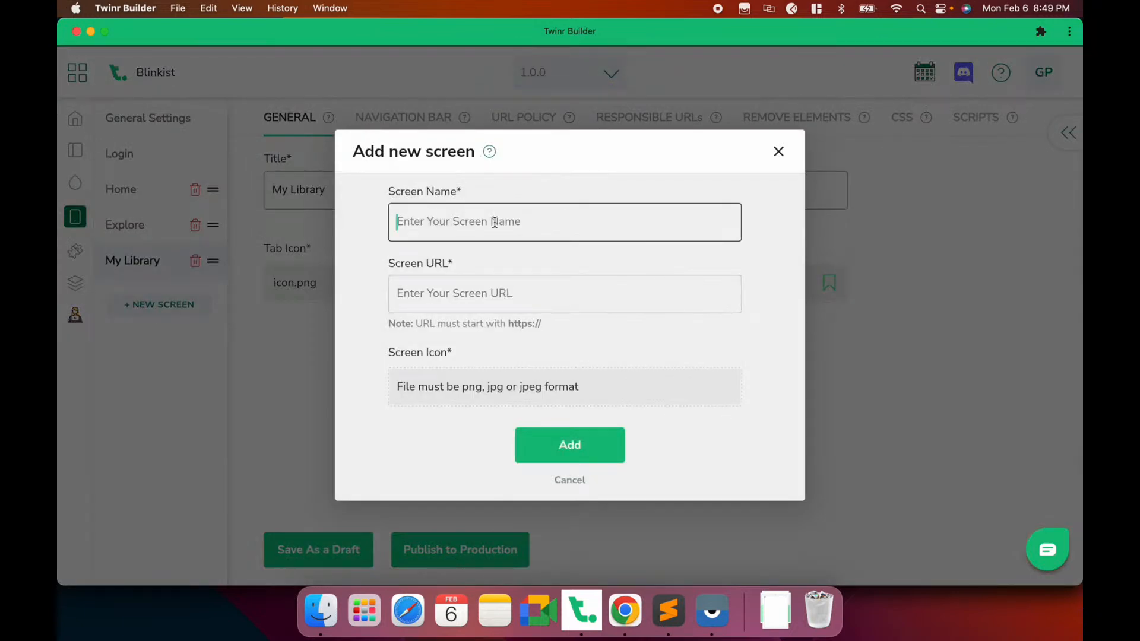
pyautogui.write('Settings')
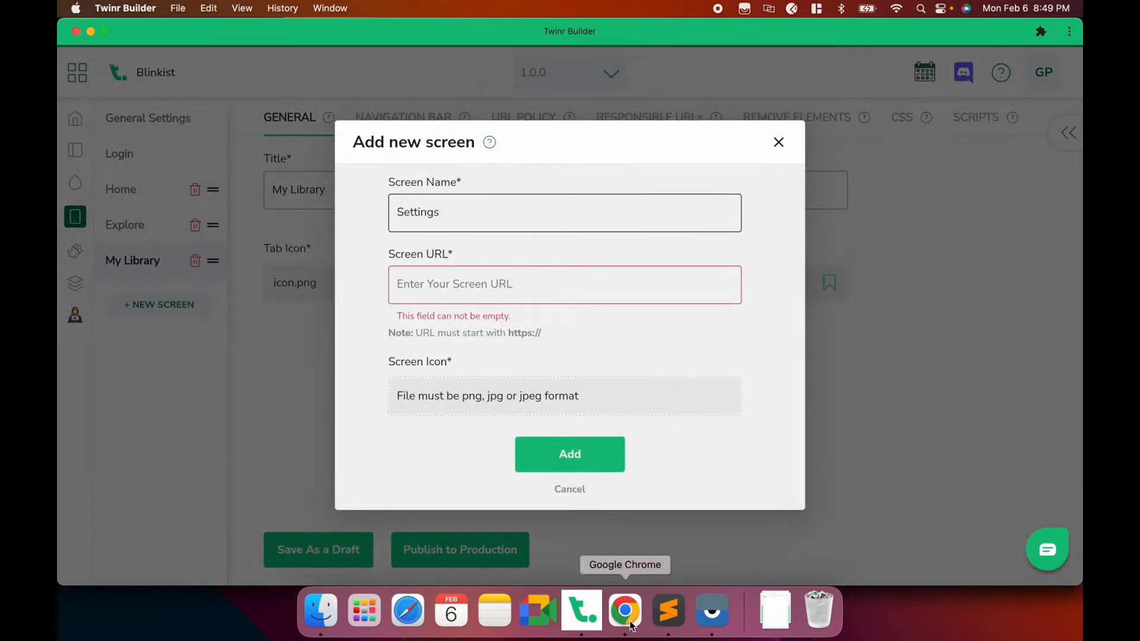
pyautogui.click(625, 611)
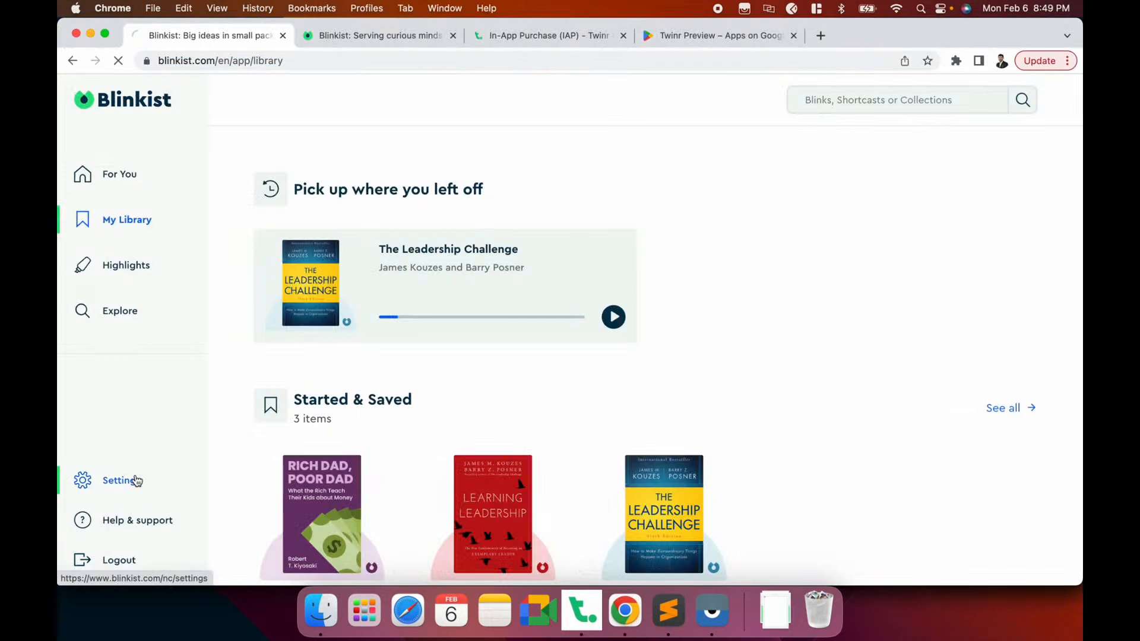
pyautogui.click(122, 481)
pyautogui.click(298, 61)
pyautogui.press('super+c')
pyautogui.press('super+Tab')
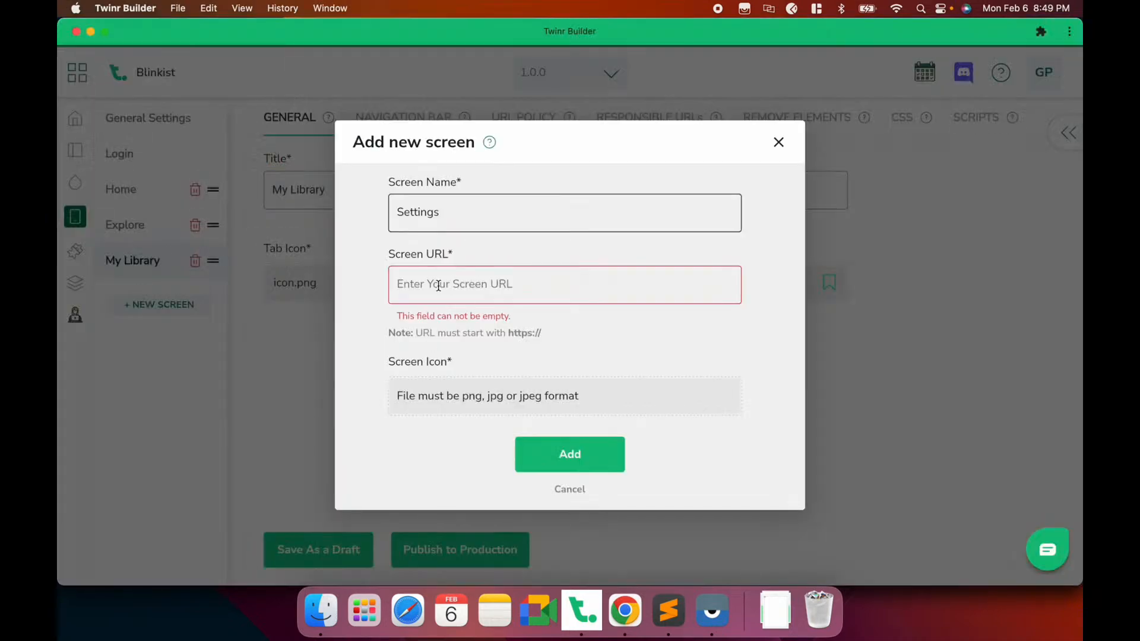
pyautogui.click(438, 284)
pyautogui.press('super+v')
# Upload settings.png as the Settings tab icon and add the screen
pyautogui.click(437, 403)
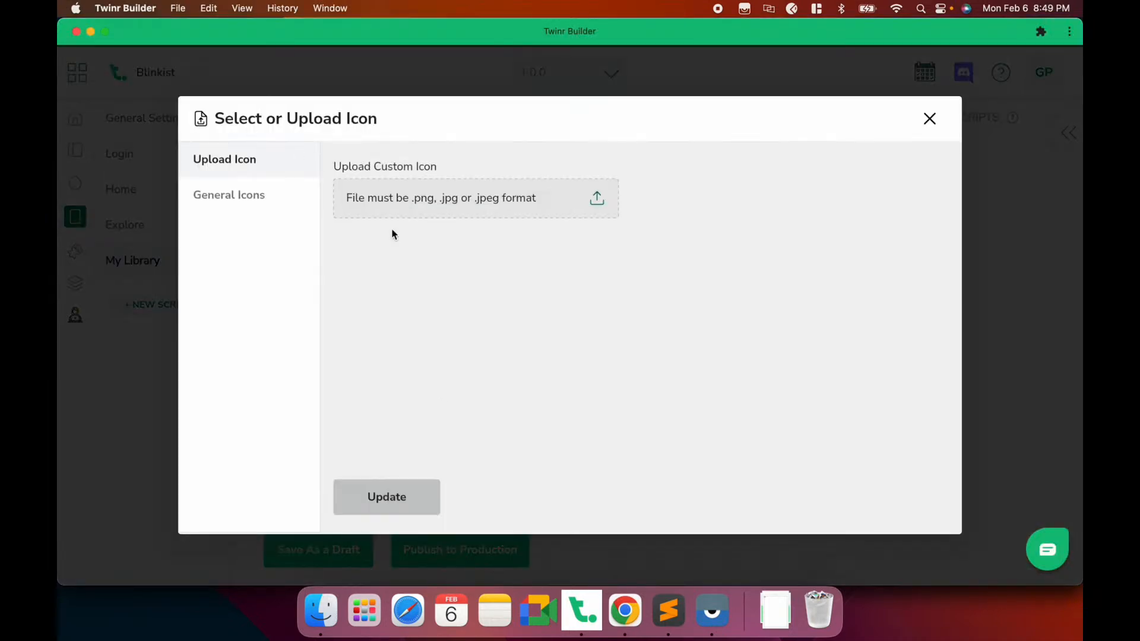
pyautogui.click(400, 204)
pyautogui.scroll(-2, 489, 369)
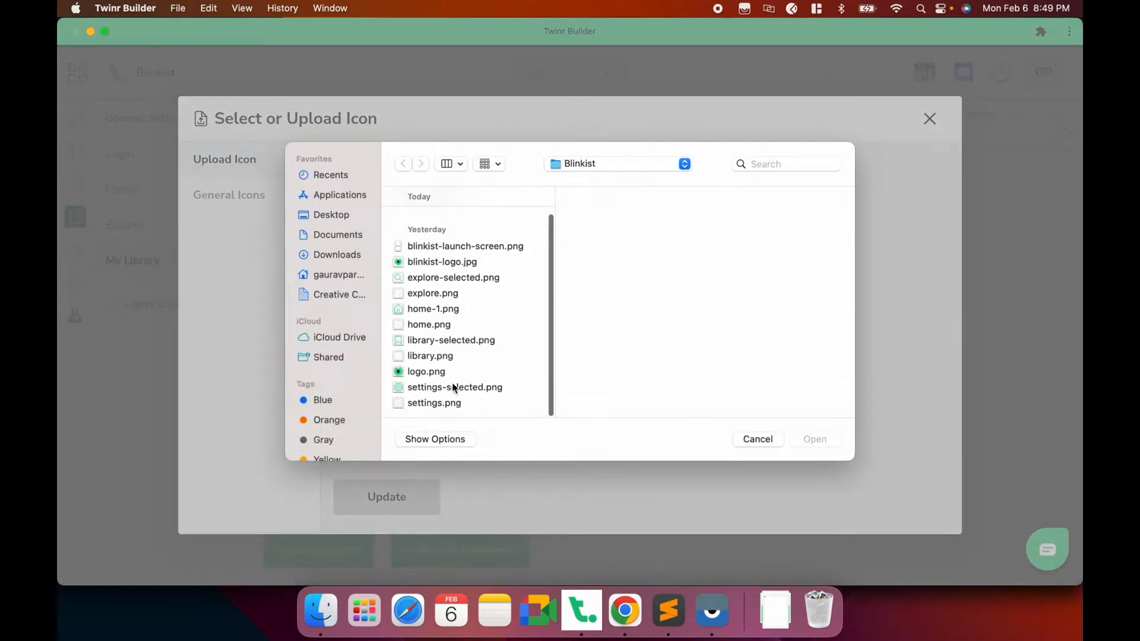
pyautogui.doubleClick(443, 404)
pyautogui.click(394, 487)
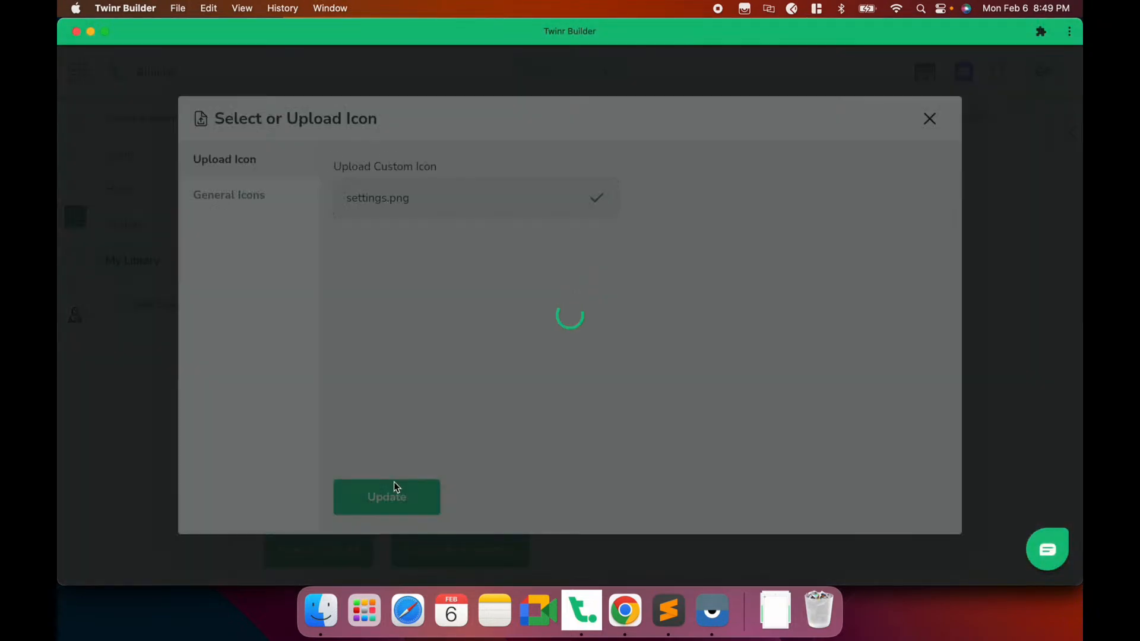
pyautogui.click(574, 436)
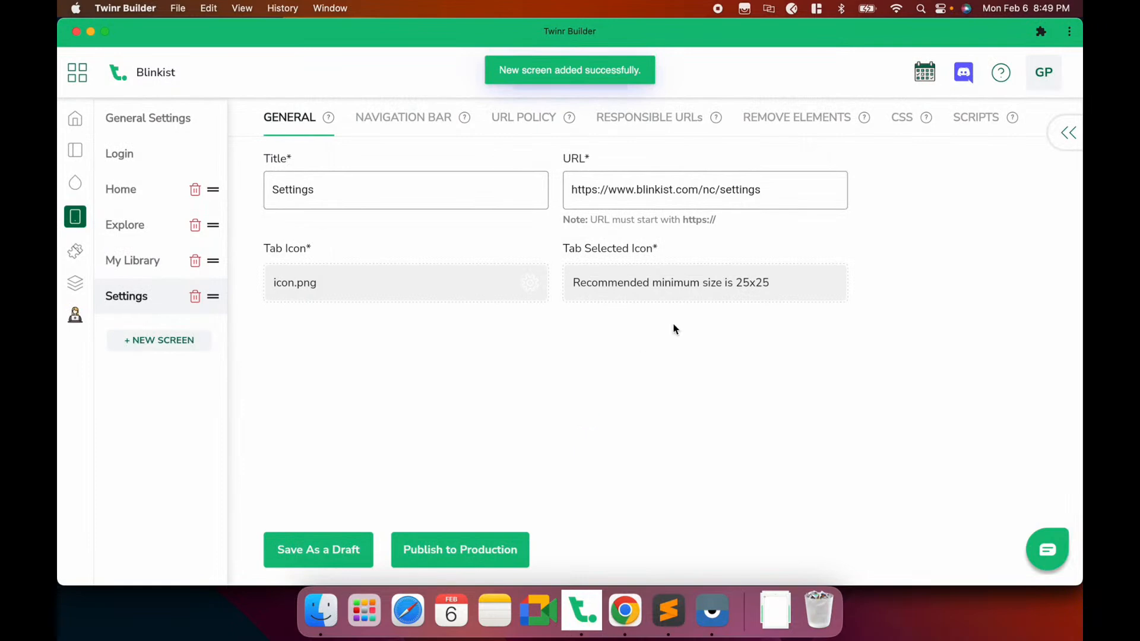
# Apply settings-selected.png as the selected-state icon and save the configuration
pyautogui.click(694, 294)
pyautogui.click(392, 202)
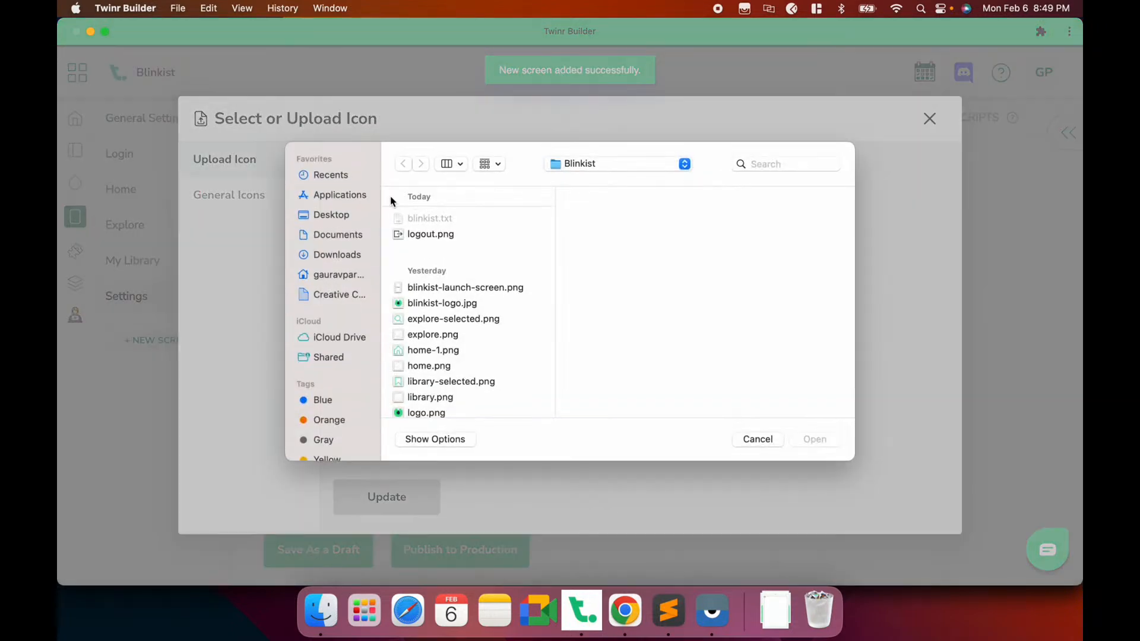
pyautogui.scroll(-2, 436, 308)
pyautogui.click(448, 398)
pyautogui.doubleClick(447, 387)
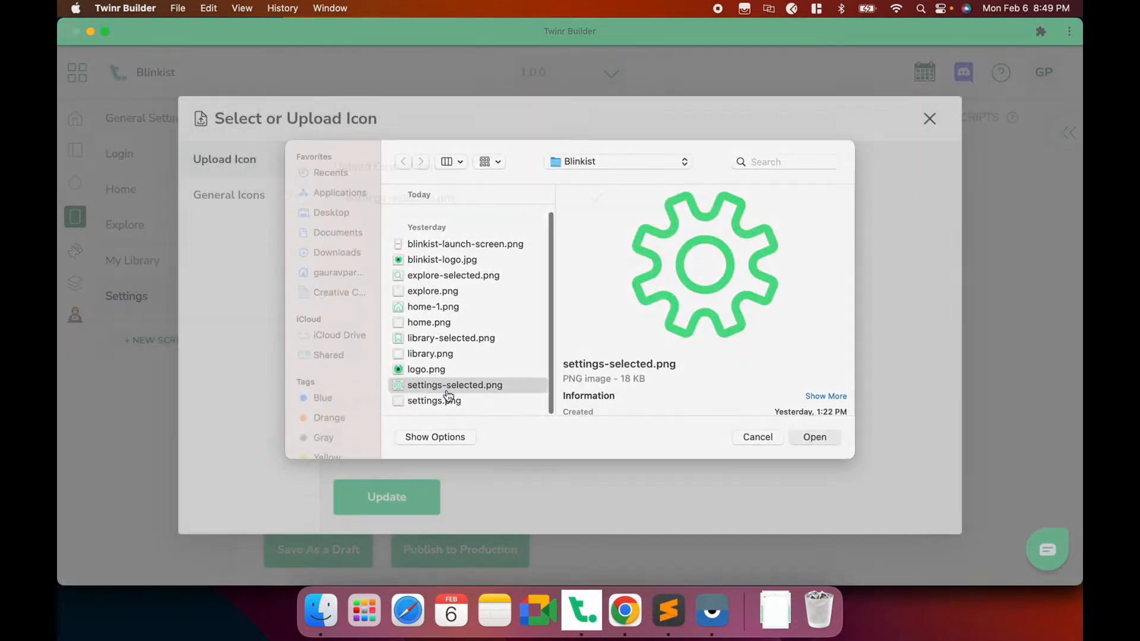
pyautogui.click(397, 495)
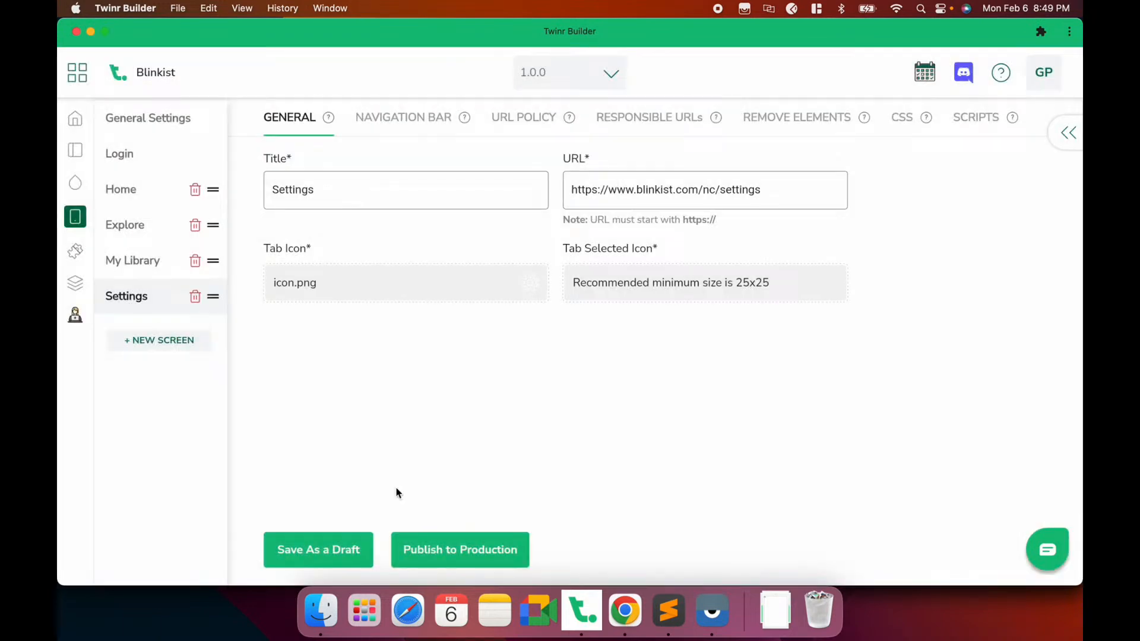
pyautogui.click(317, 548)
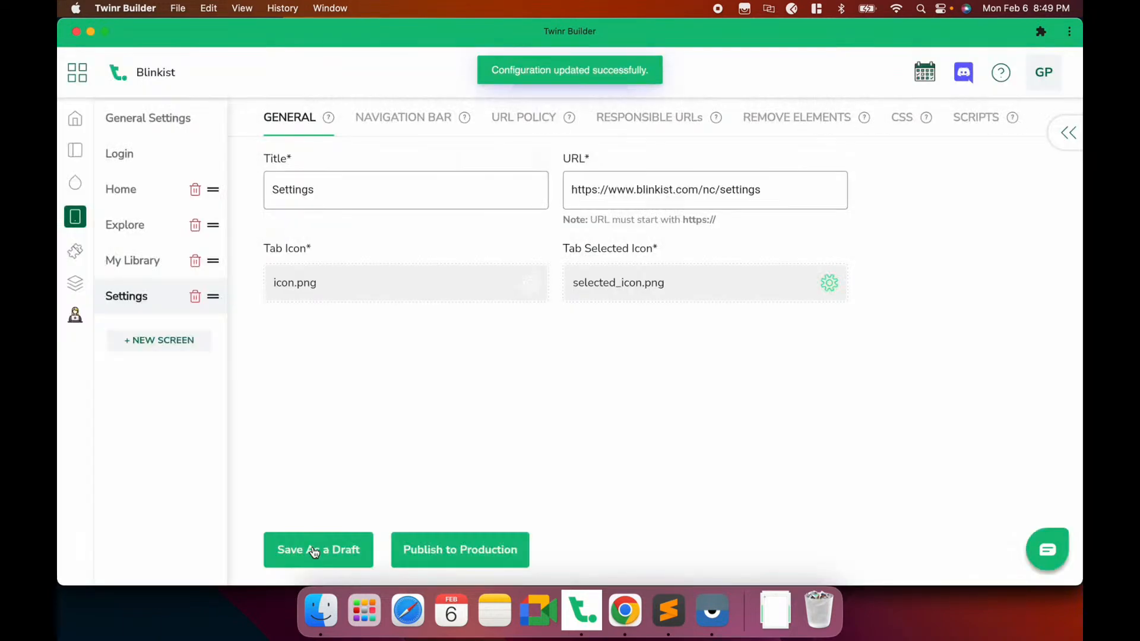
pyautogui.click(712, 610)
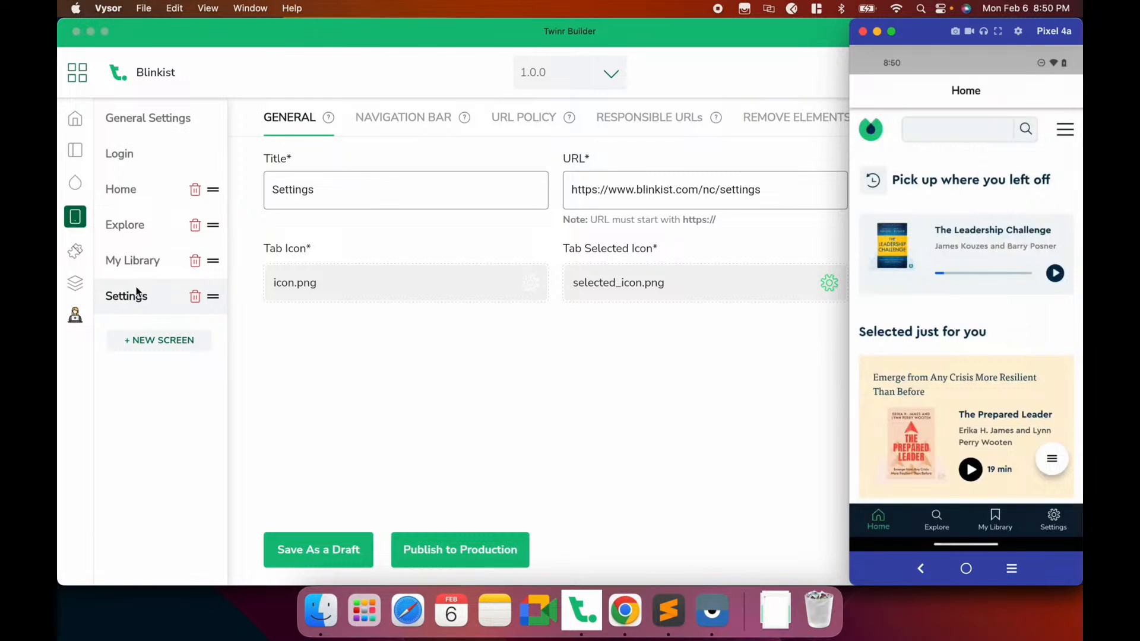
# Review the Home and Explore screen settings in Twinr Builder
pyautogui.click(120, 194)
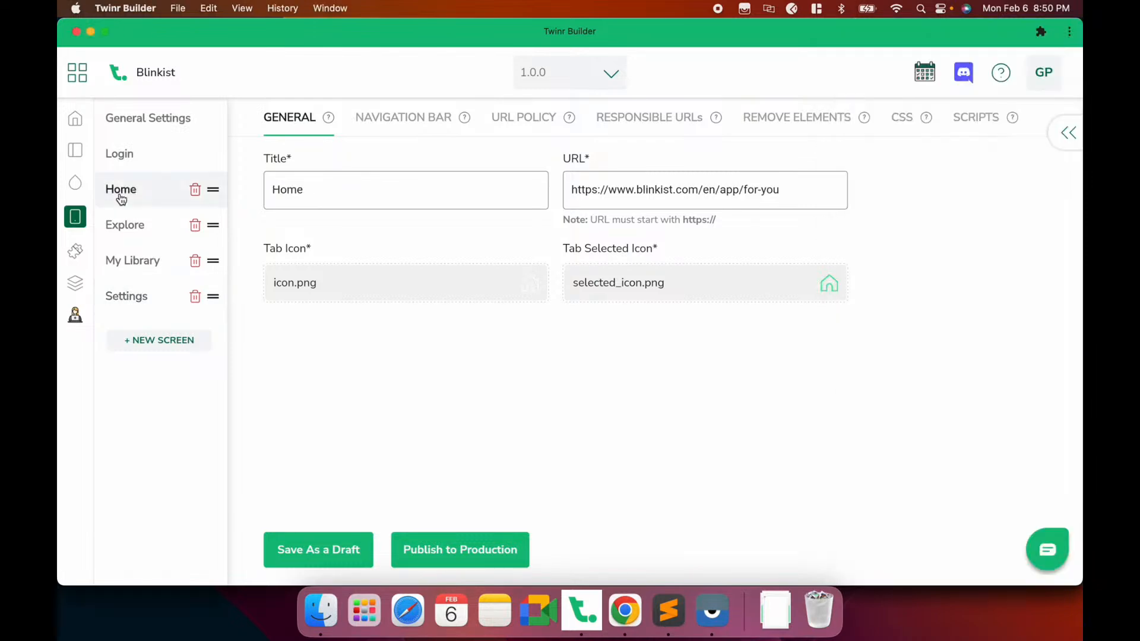
pyautogui.click(137, 238)
pyautogui.press('super+Tab')
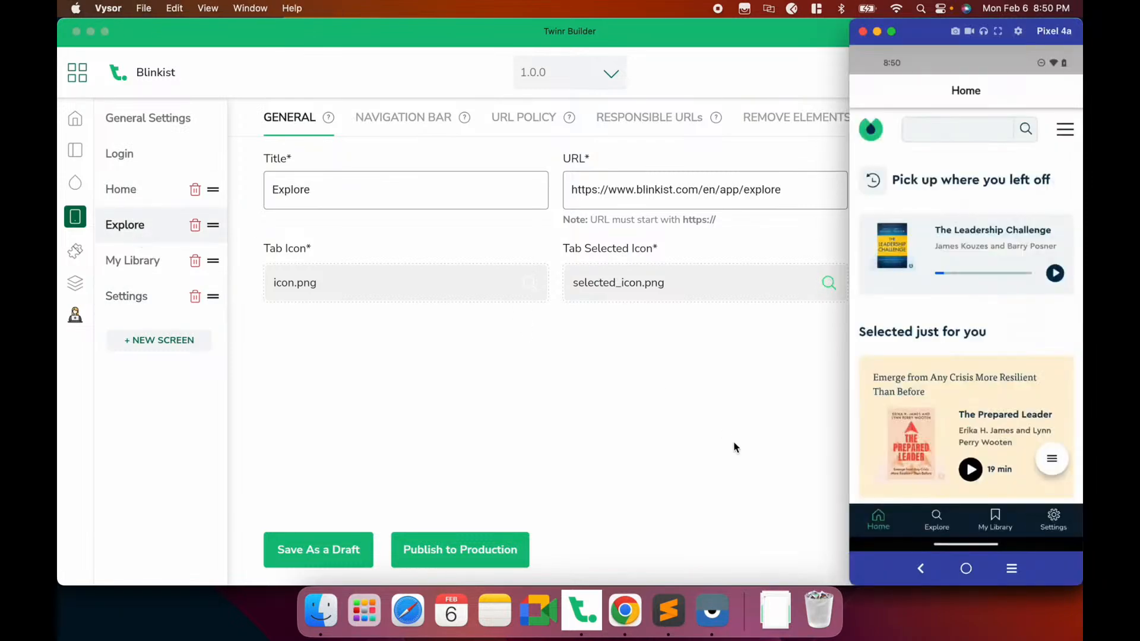
# Cycle through the Home, Explore, My Library and Settings tabs in the phone app
pyautogui.click(935, 521)
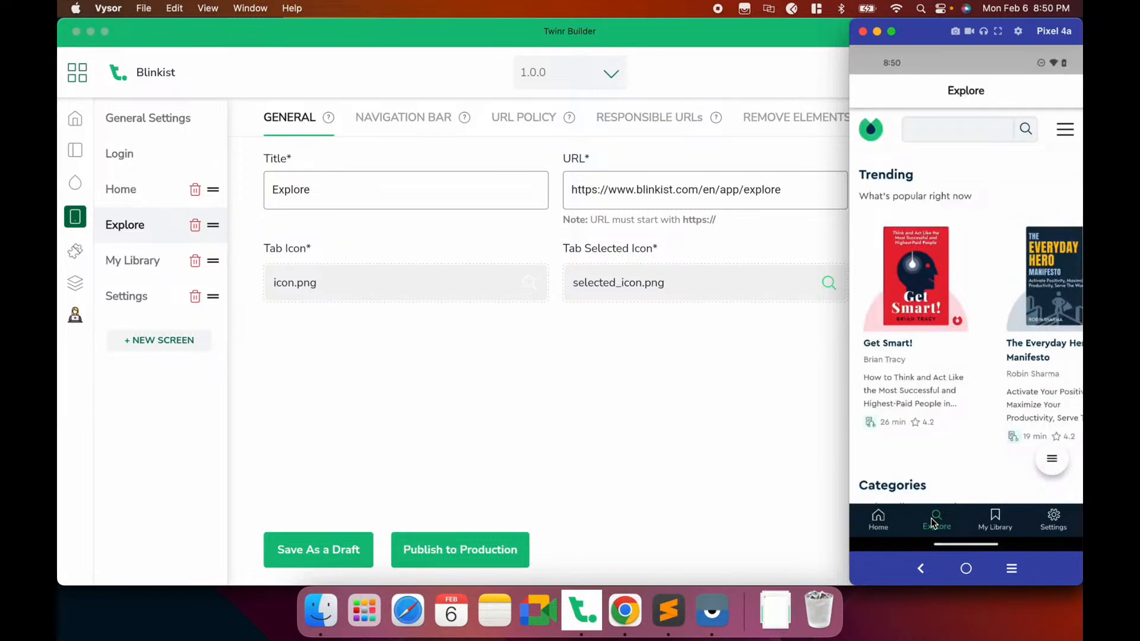
pyautogui.click(1031, 530)
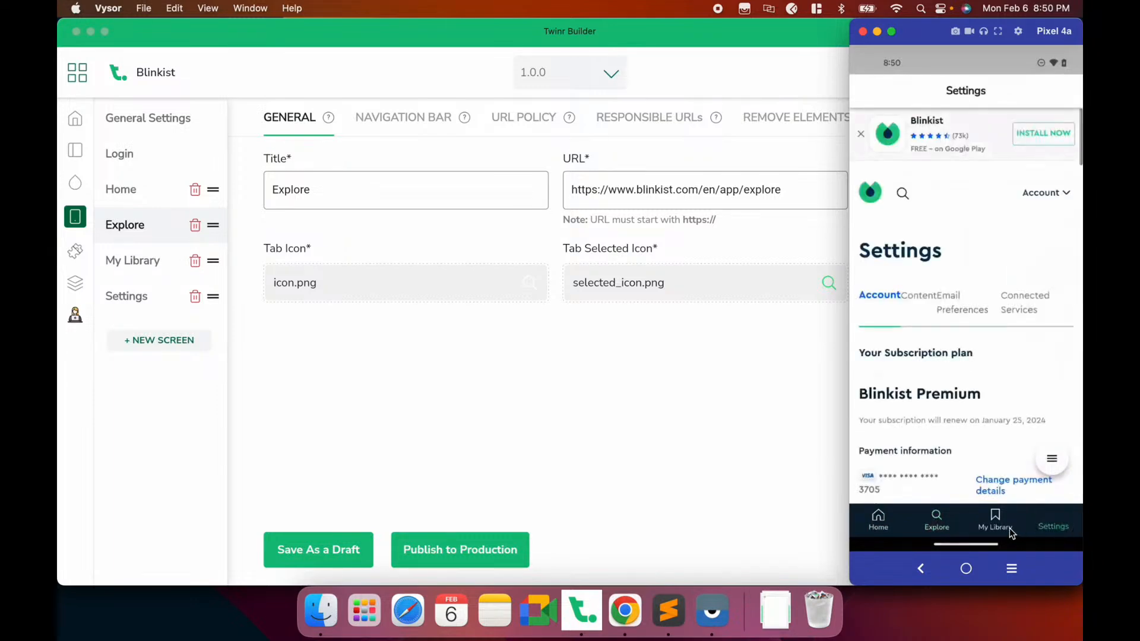
pyautogui.click(1009, 528)
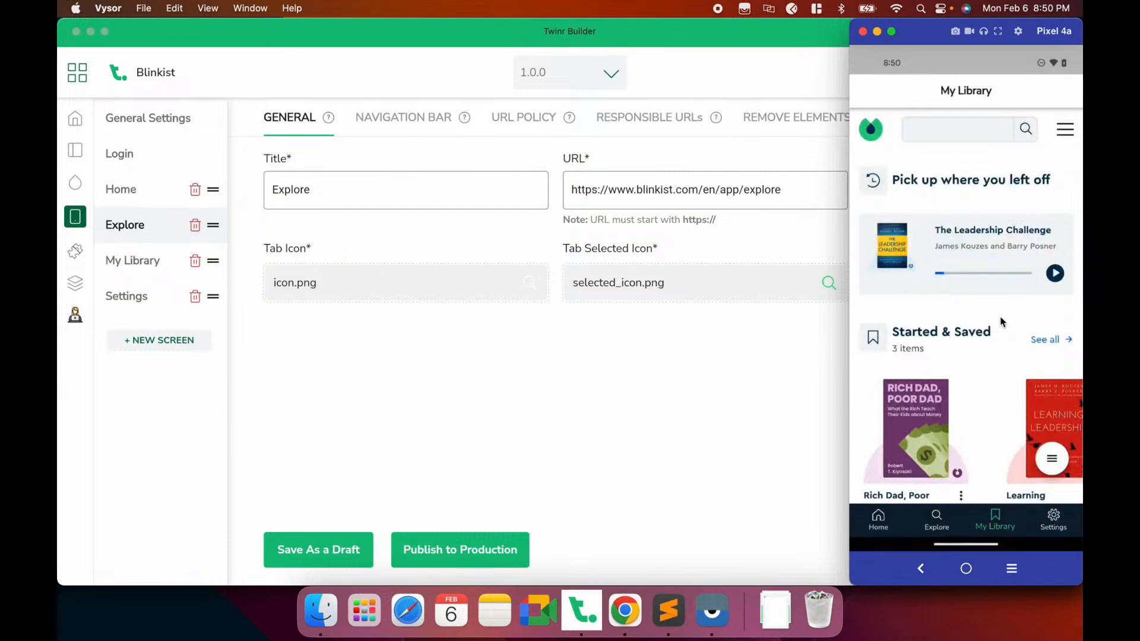
pyautogui.scroll(-3, 998, 336)
pyautogui.scroll(3, 994, 333)
pyautogui.click(1046, 527)
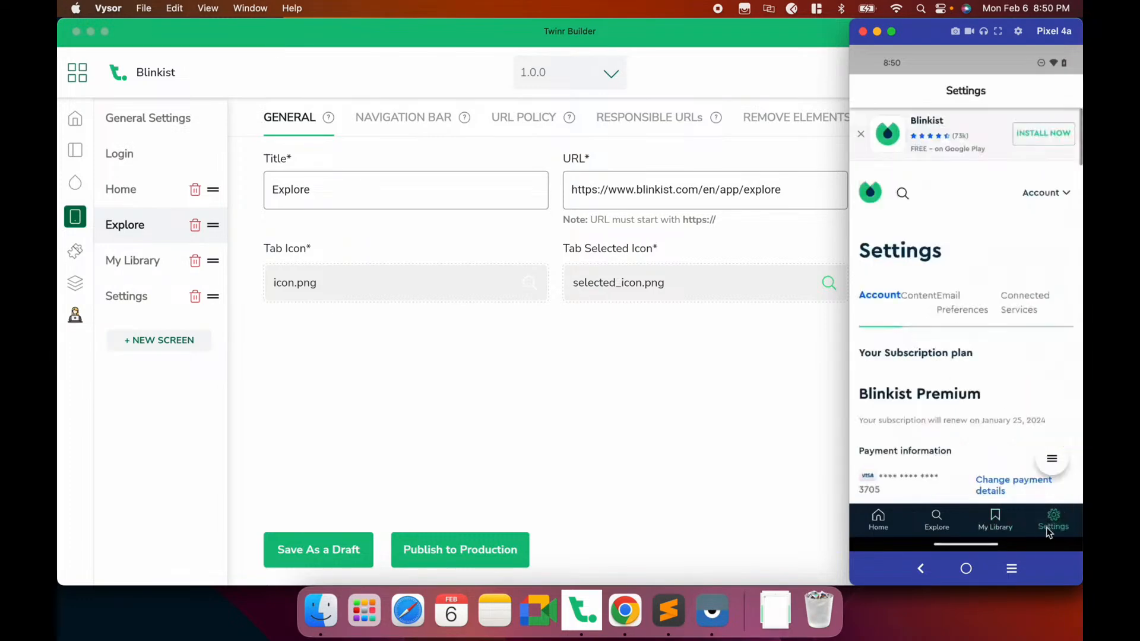
pyautogui.moveTo(967, 262); pyautogui.dragTo(967, 143)
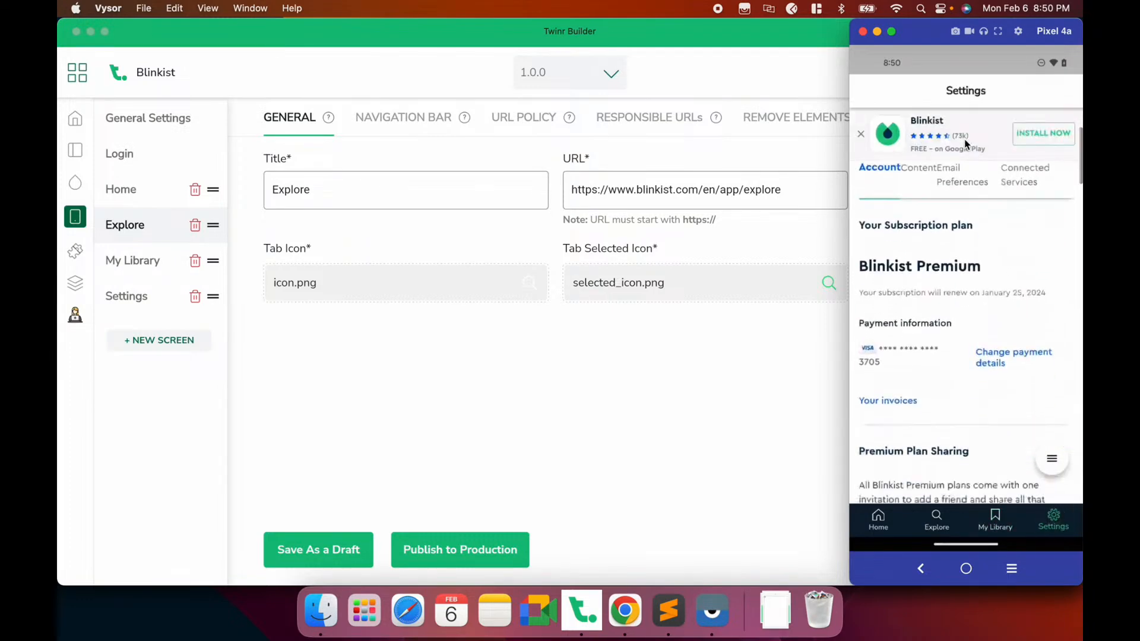
pyautogui.click(881, 525)
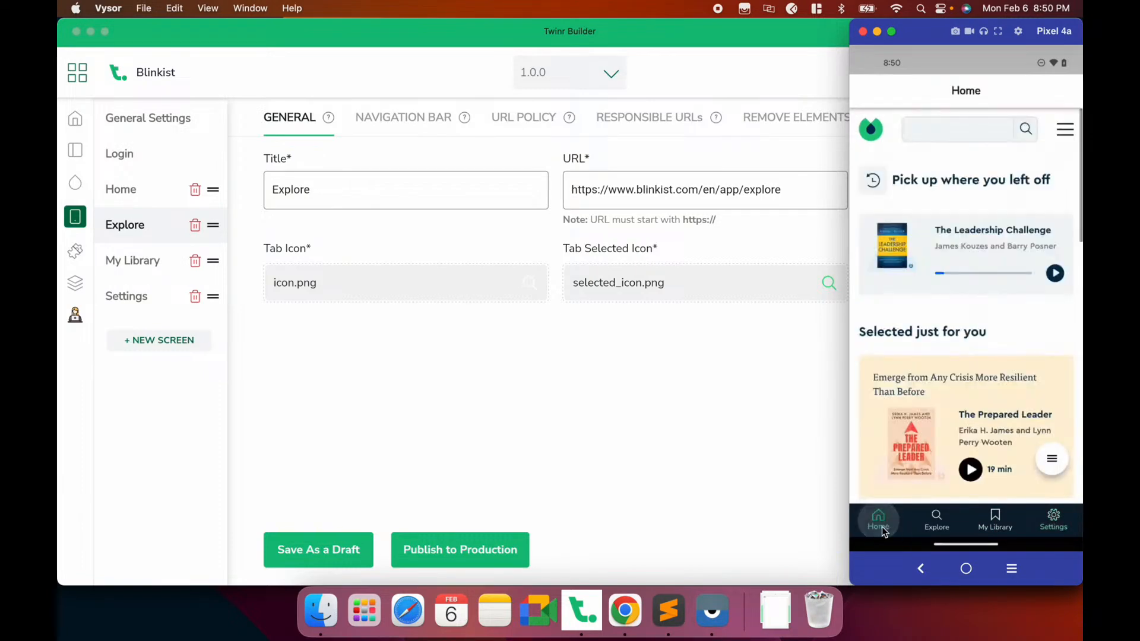
pyautogui.click(936, 525)
pyautogui.click(995, 525)
pyautogui.click(1044, 526)
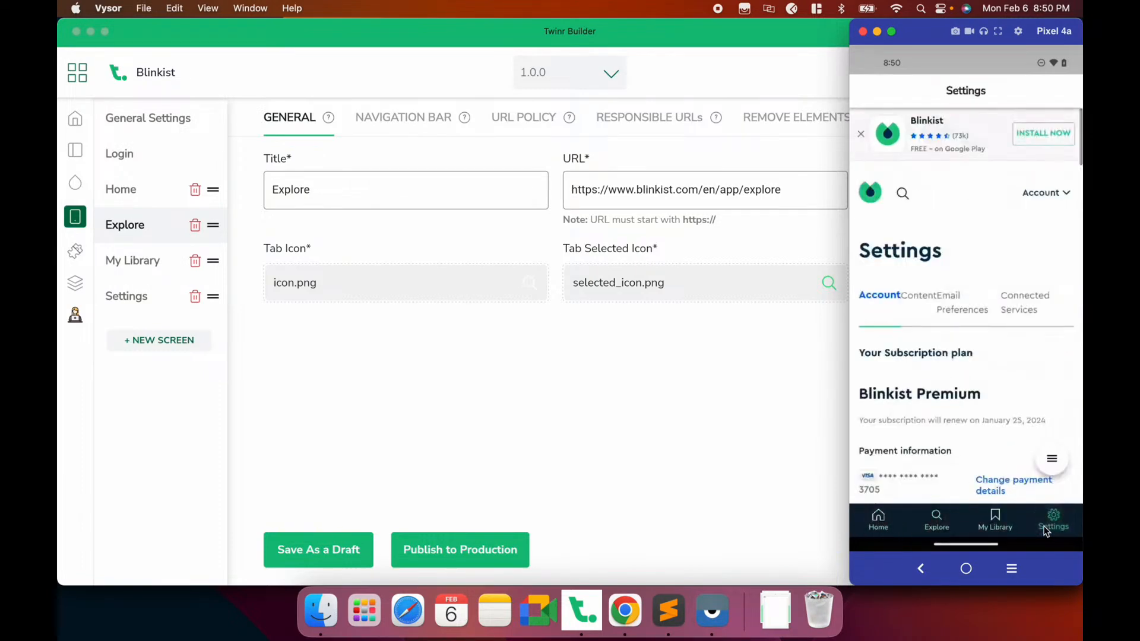
pyautogui.click(879, 522)
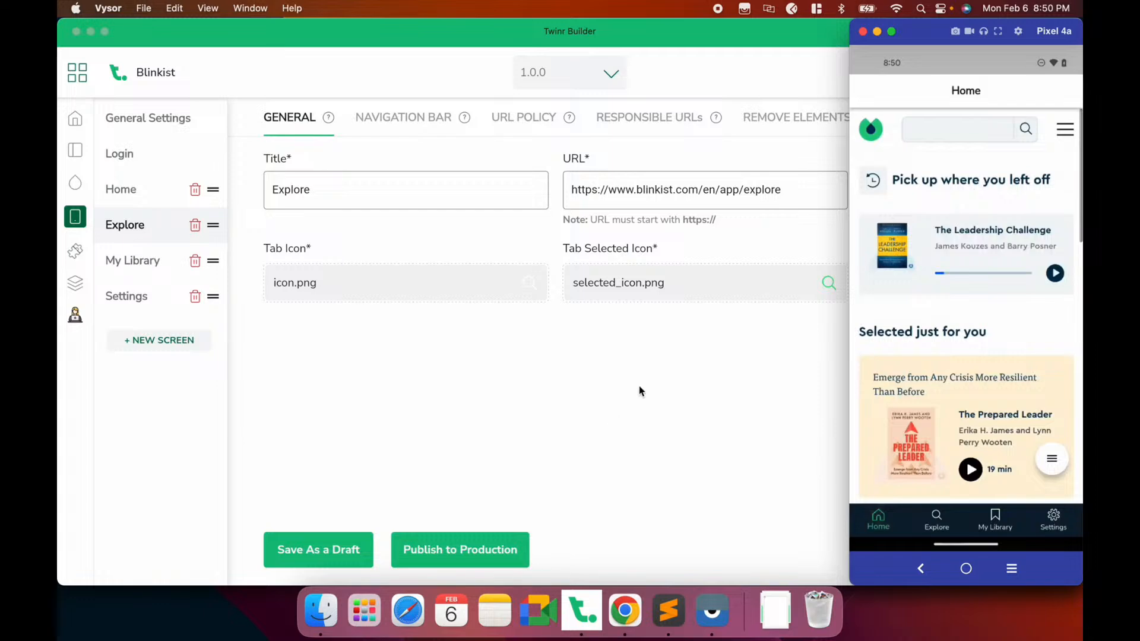
# Log out of Blinkist from the navigation drawer and reload the page
pyautogui.click(1062, 131)
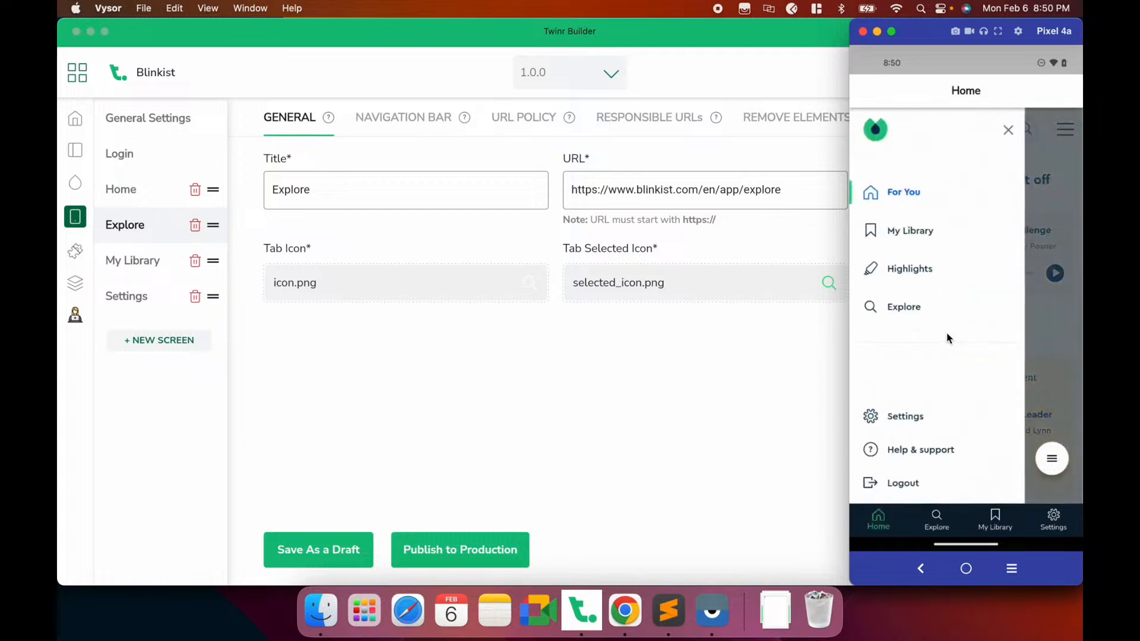
pyautogui.click(905, 485)
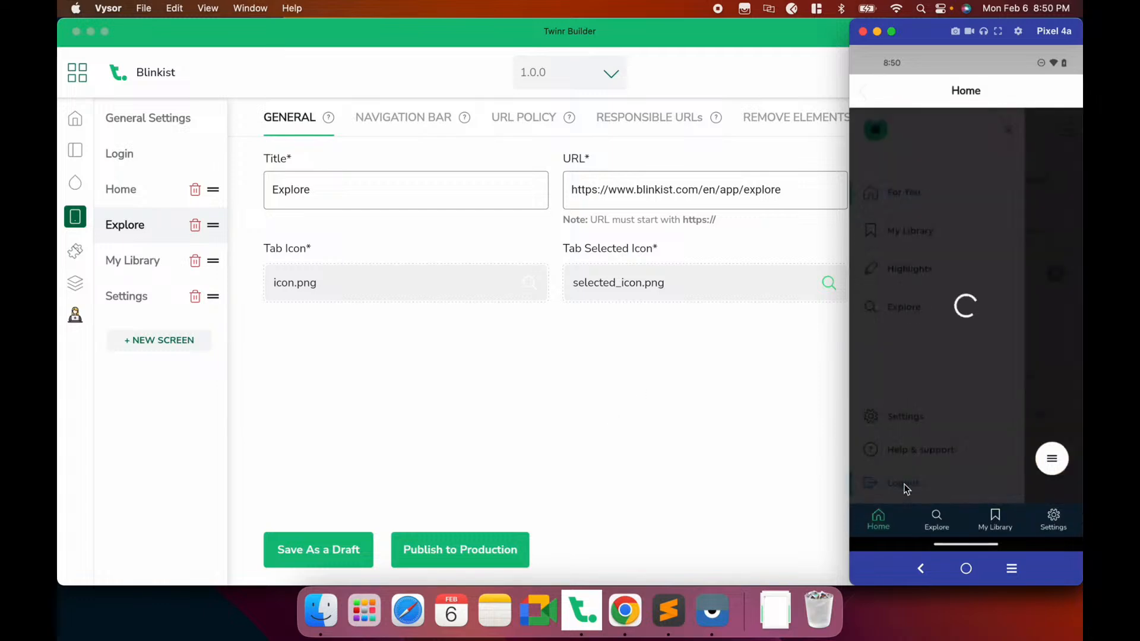
pyautogui.click(1049, 456)
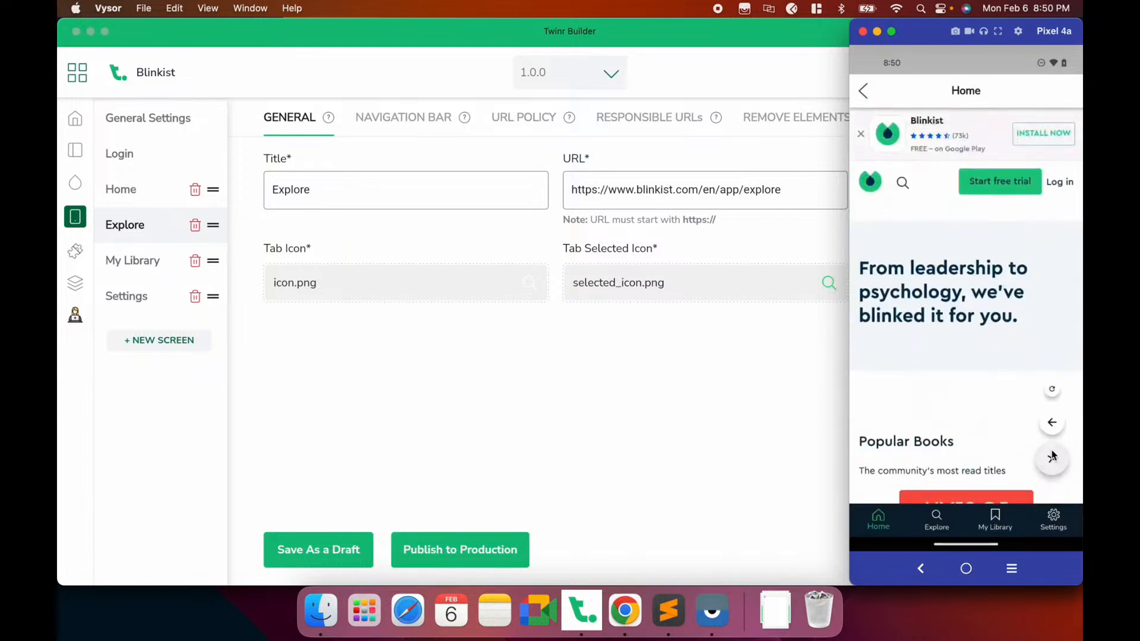
pyautogui.click(1053, 399)
pyautogui.click(927, 511)
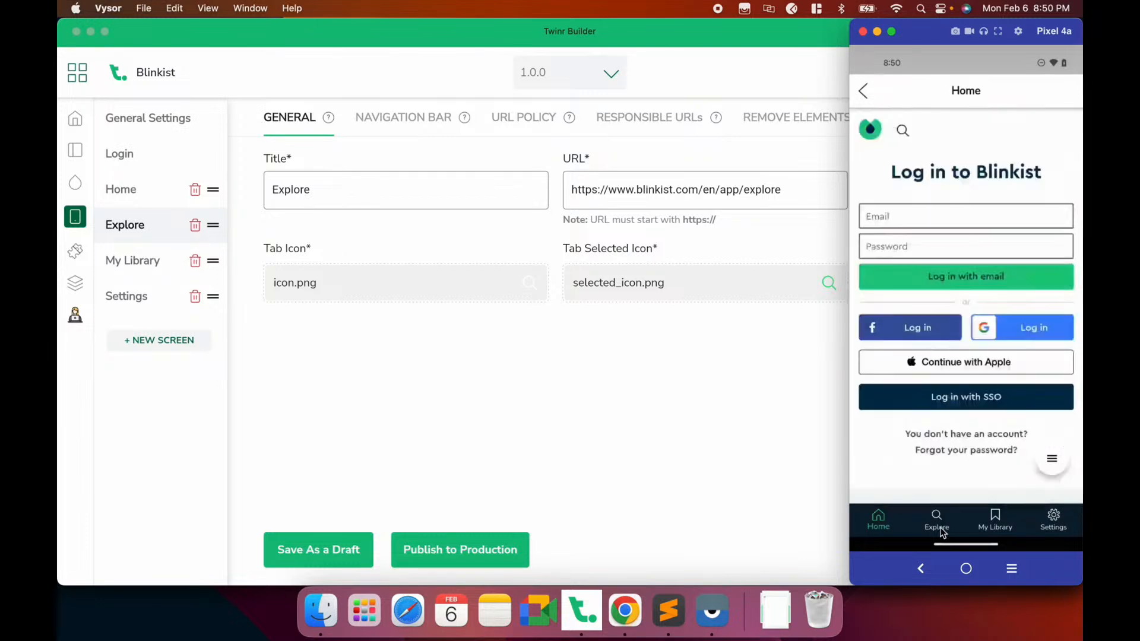
# Try the Explore, My Library, Settings and Home tabs again while logged out
pyautogui.click(941, 530)
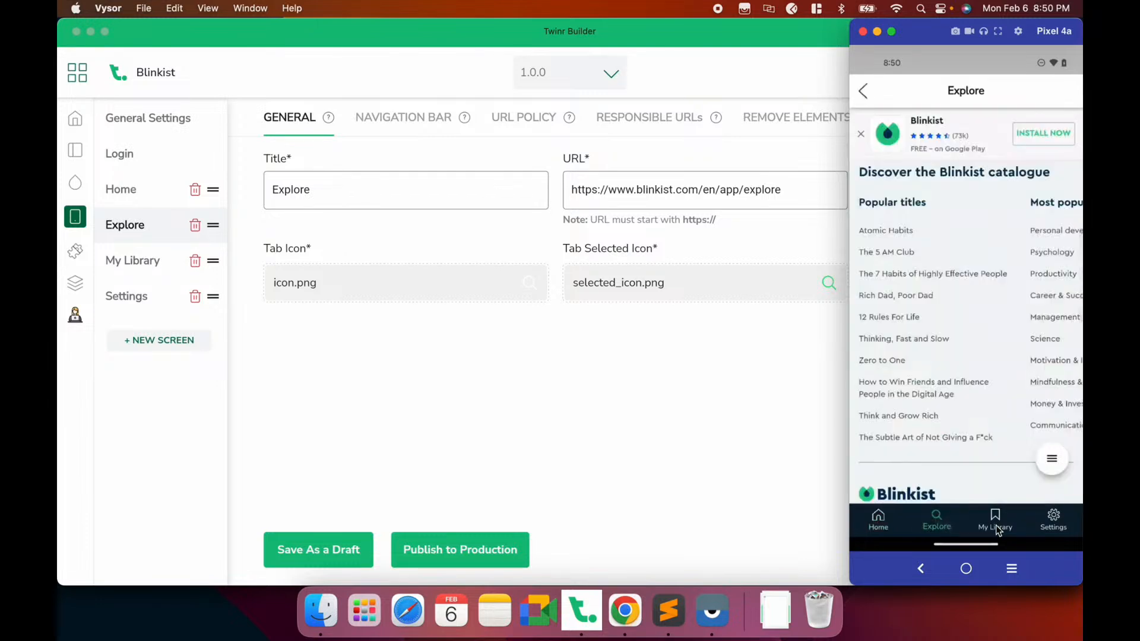
pyautogui.click(994, 523)
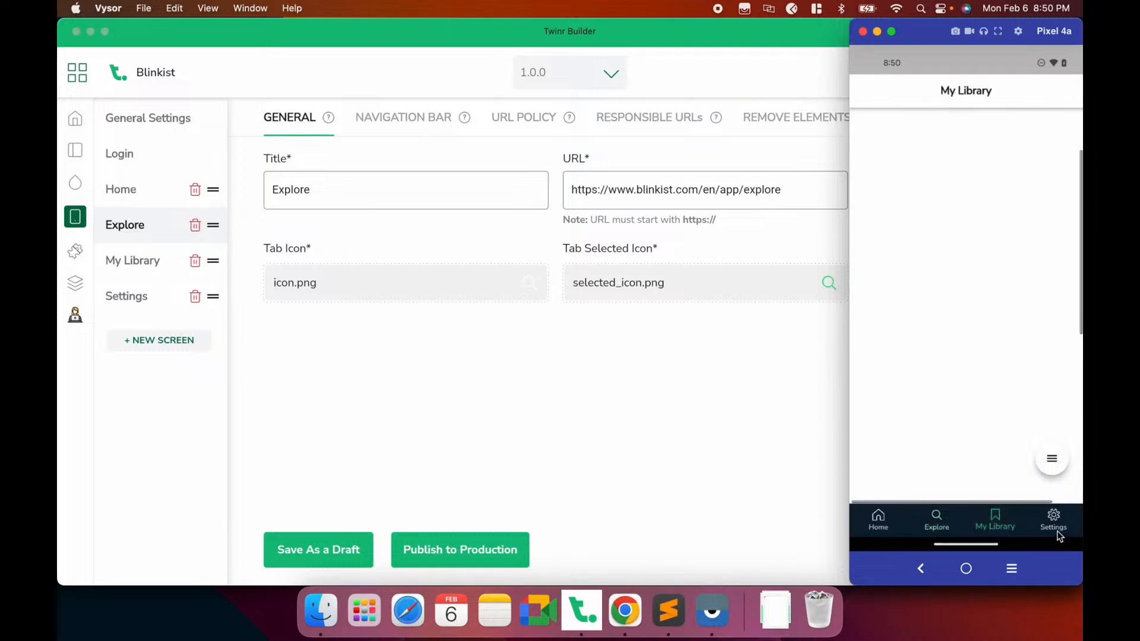
pyautogui.click(1058, 533)
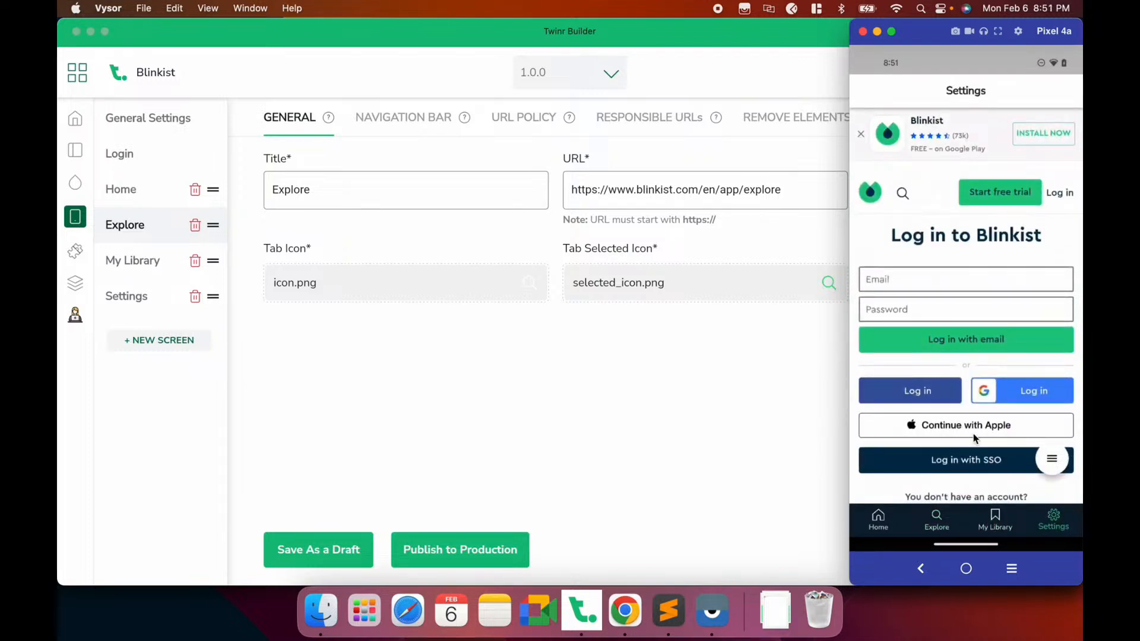
pyautogui.click(992, 525)
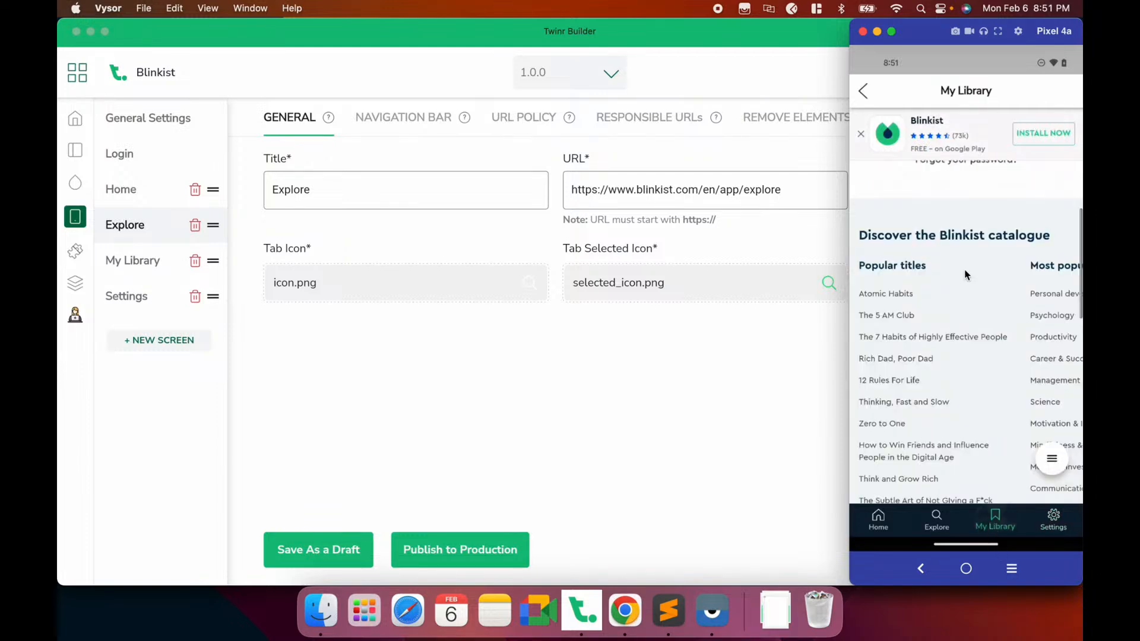
pyautogui.click(932, 522)
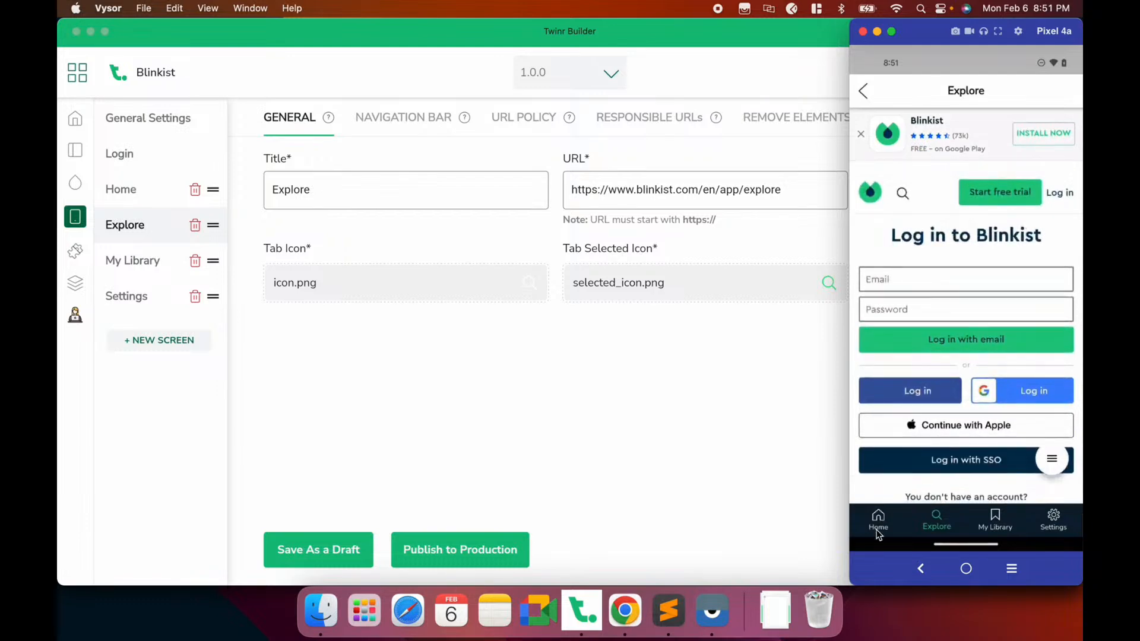
pyautogui.click(877, 531)
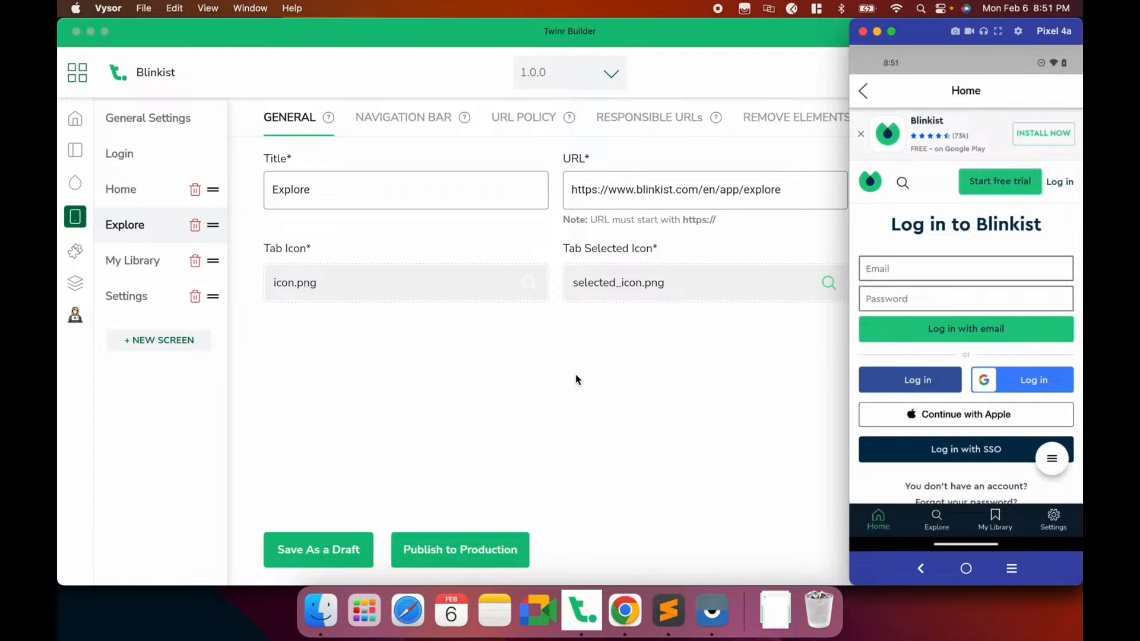
pyautogui.click(536, 386)
# Switch on the login process, login required at app start, and keeping users logged in
pyautogui.click(132, 153)
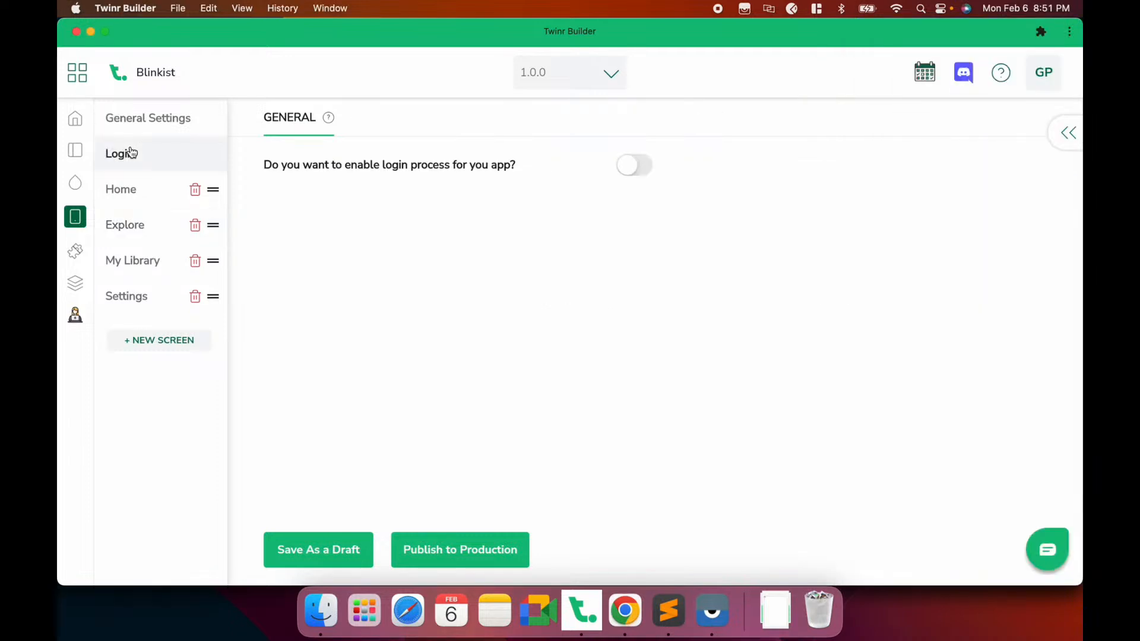
pyautogui.click(627, 172)
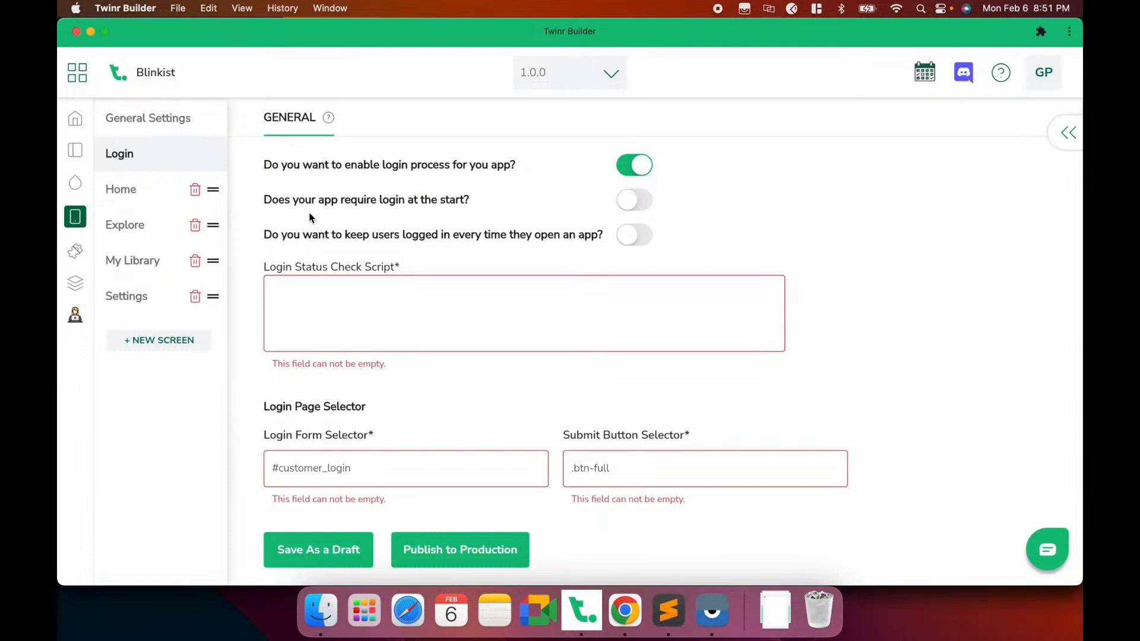
pyautogui.click(640, 208)
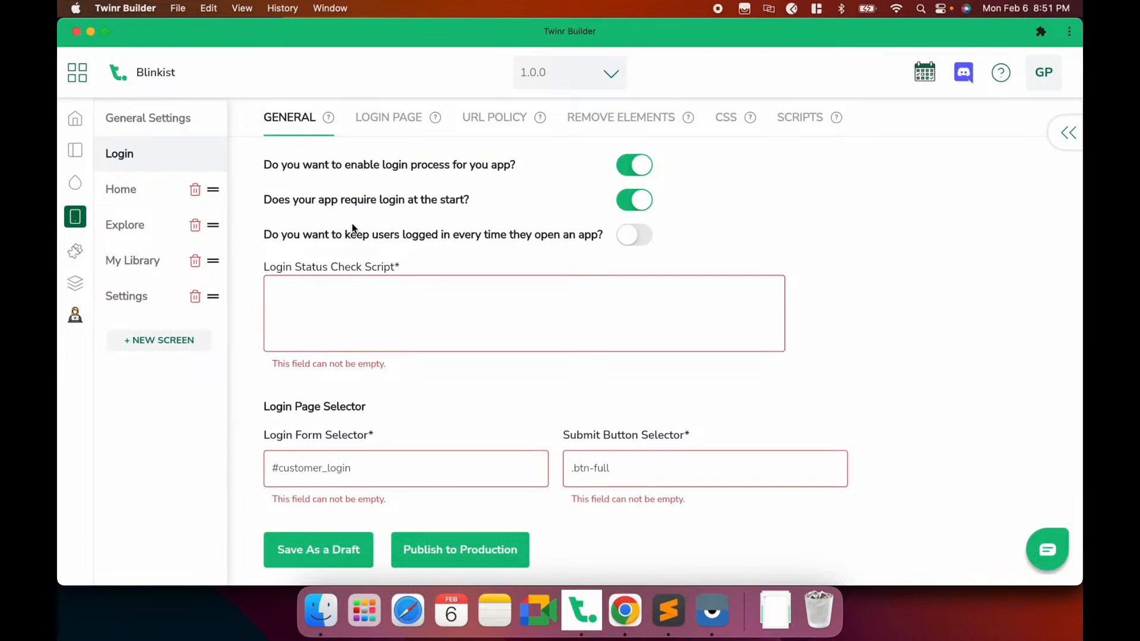
pyautogui.click(633, 246)
pyautogui.click(530, 307)
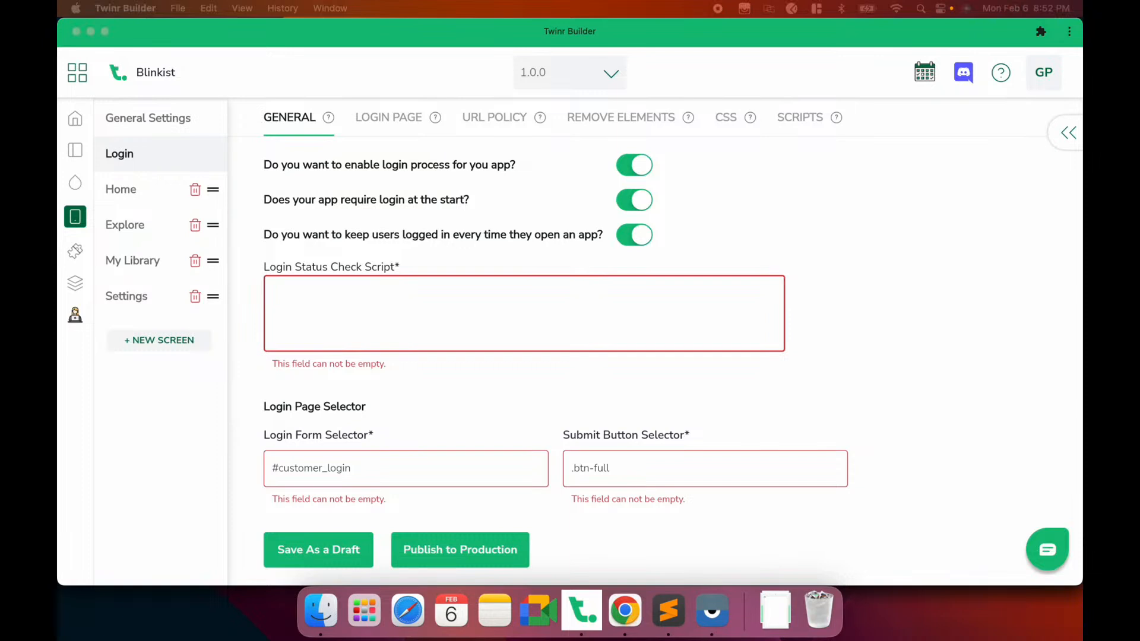
pyautogui.click(486, 339)
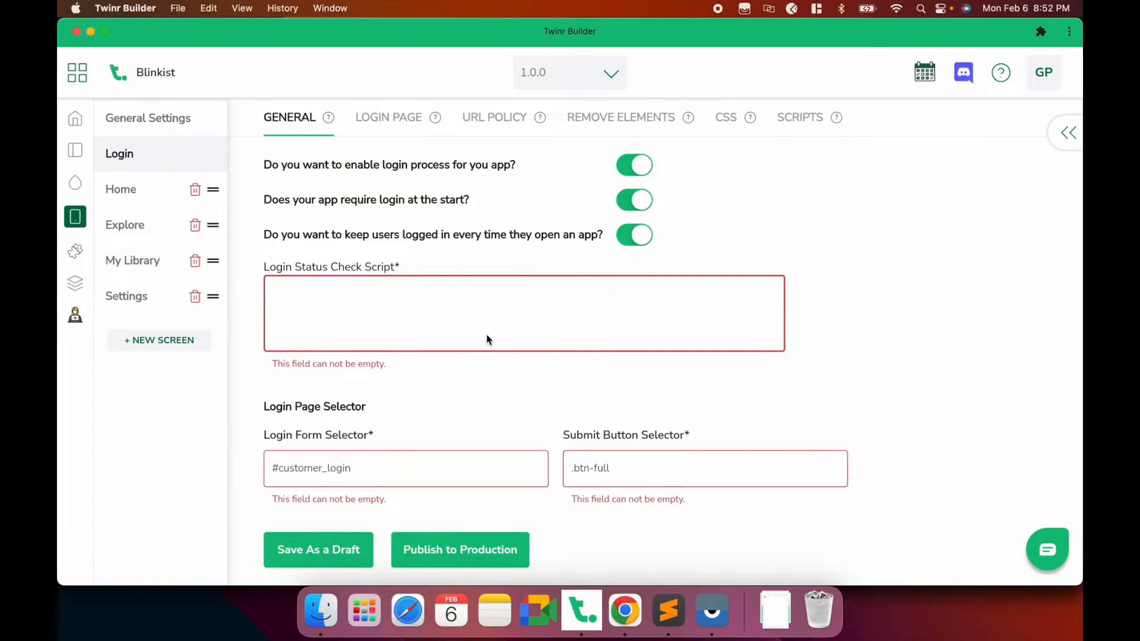
# Paste the login status check script and review its notLoggedIn, loggedIn and unknown return values
pyautogui.write("if(document.readyState === 'complete'){if(document.querySelector('.loginV2__notification')) {'authError'} else if(document.querySelector('.js-open-login-popup')) {'notLoggedIn'}else {'loggedIn'}} else {'unknown'}")
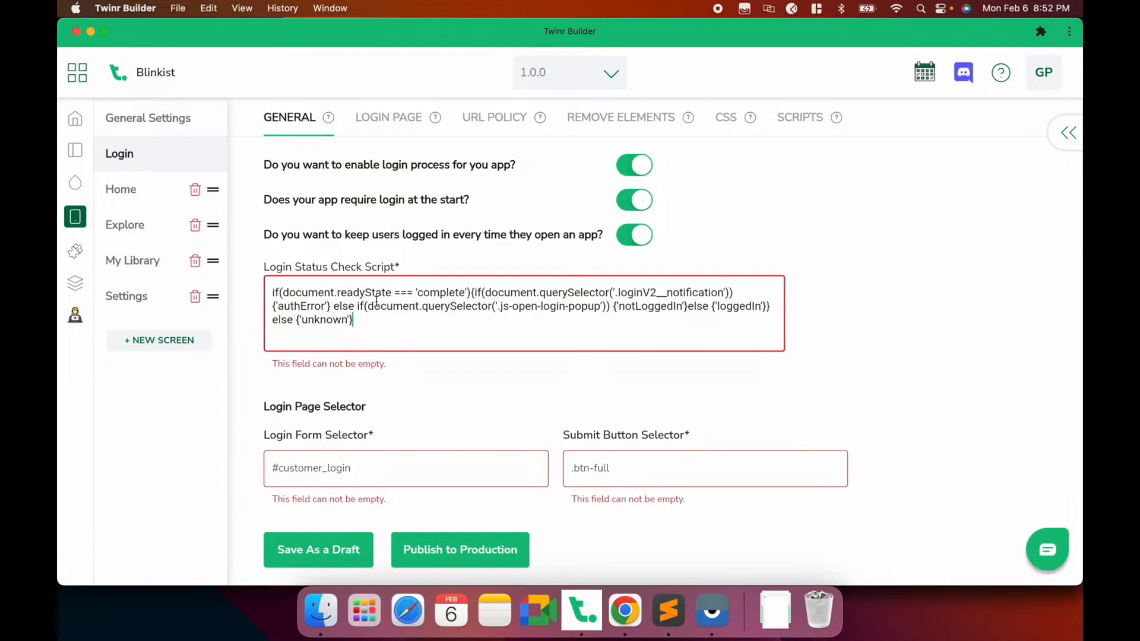
pyautogui.doubleClick(645, 306)
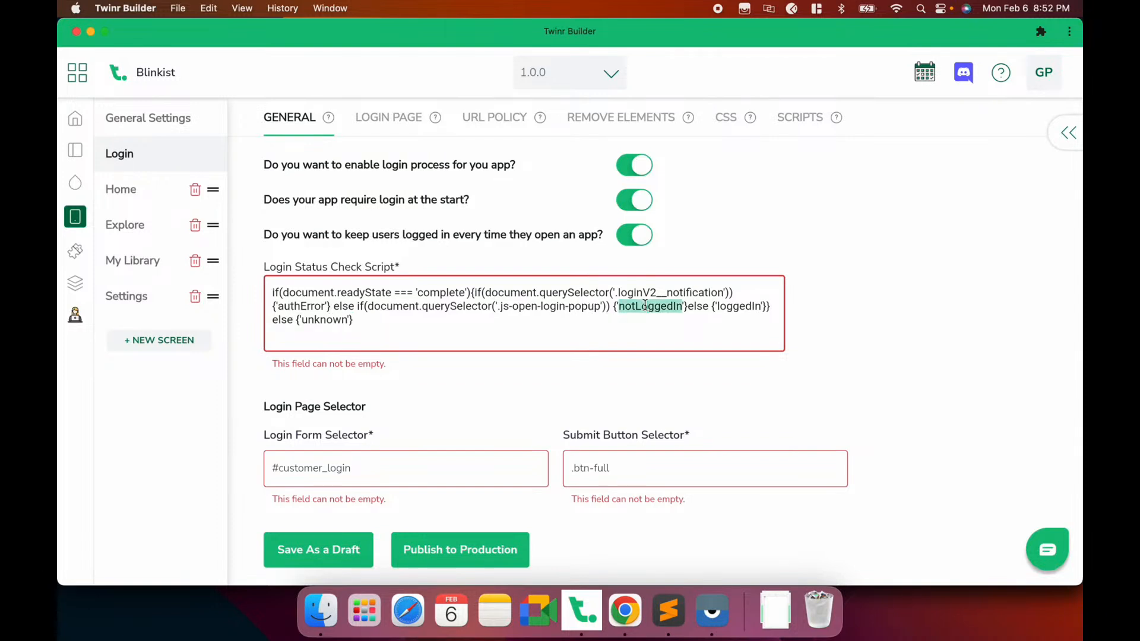
pyautogui.doubleClick(738, 306)
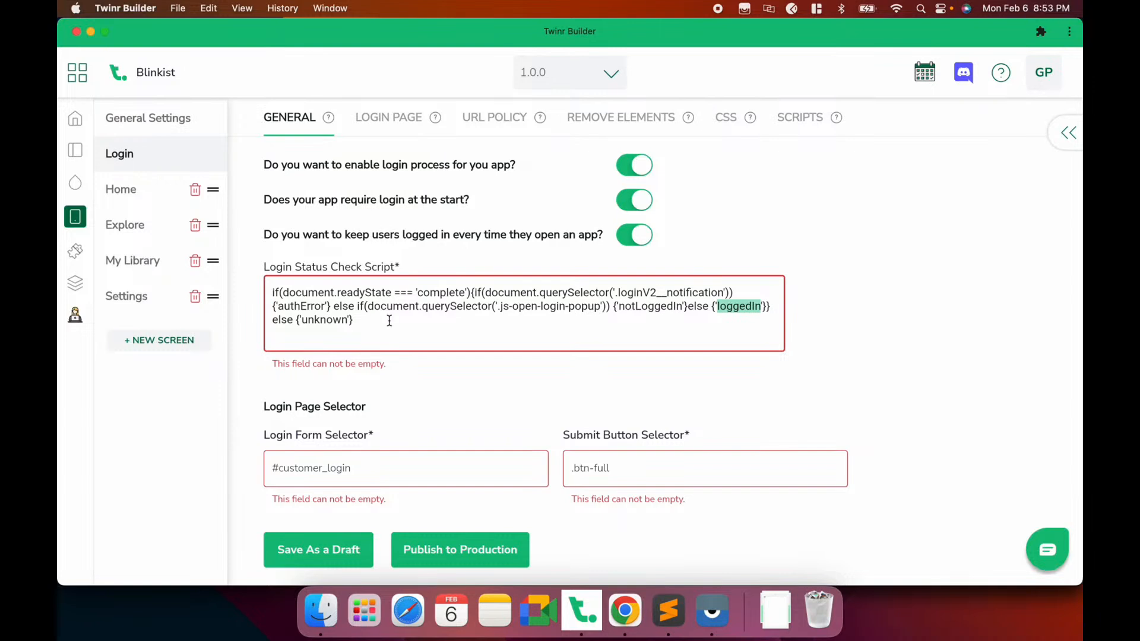
pyautogui.doubleClick(325, 320)
pyautogui.click(389, 316)
pyautogui.scroll(-3, 390, 316)
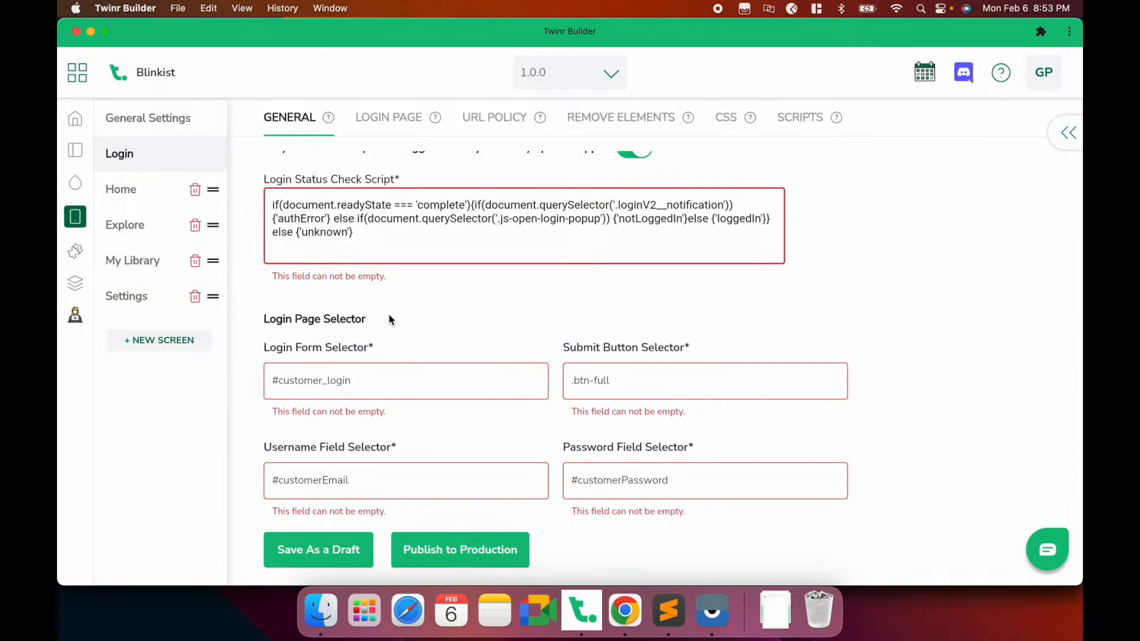
pyautogui.click(377, 387)
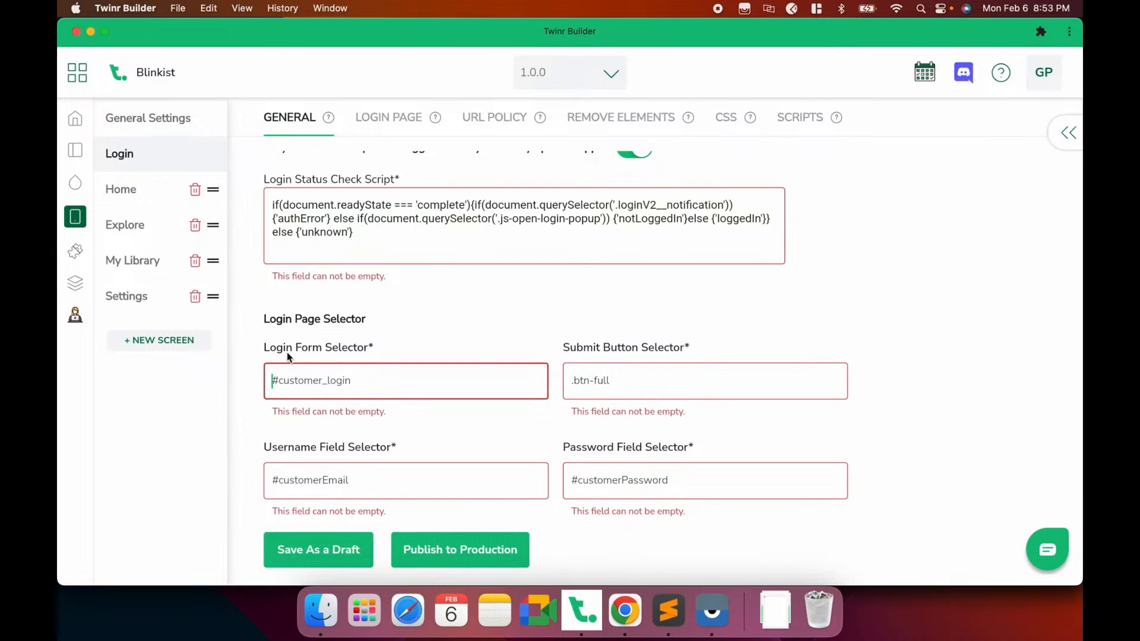
# Log out of the Blinkist account in Chrome and bring up the log-in form
pyautogui.click(617, 620)
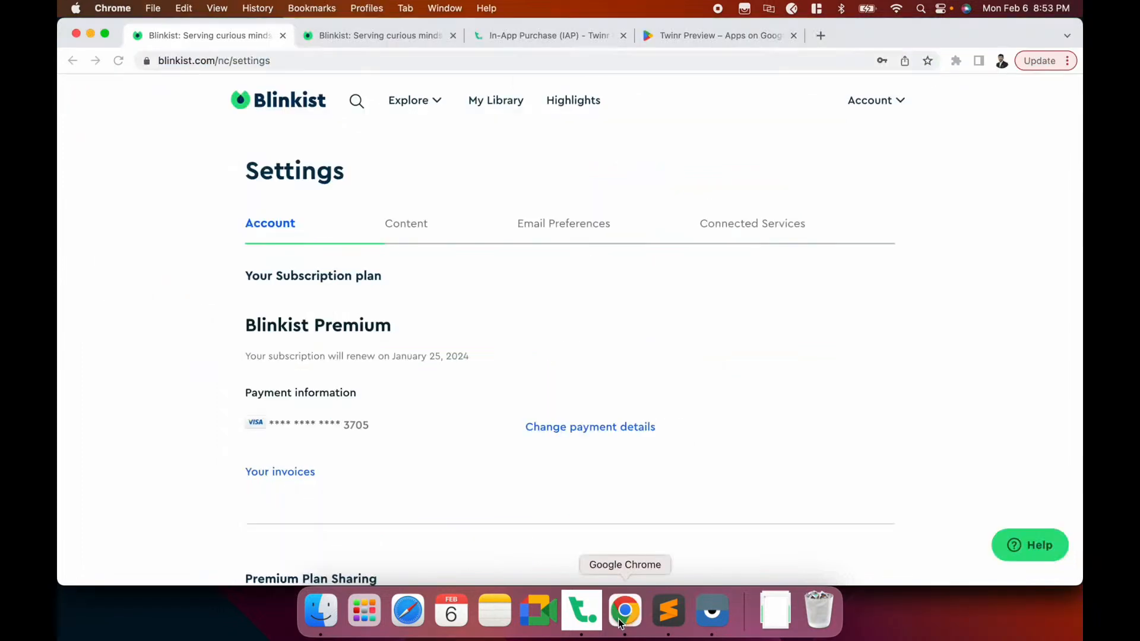
pyautogui.click(896, 102)
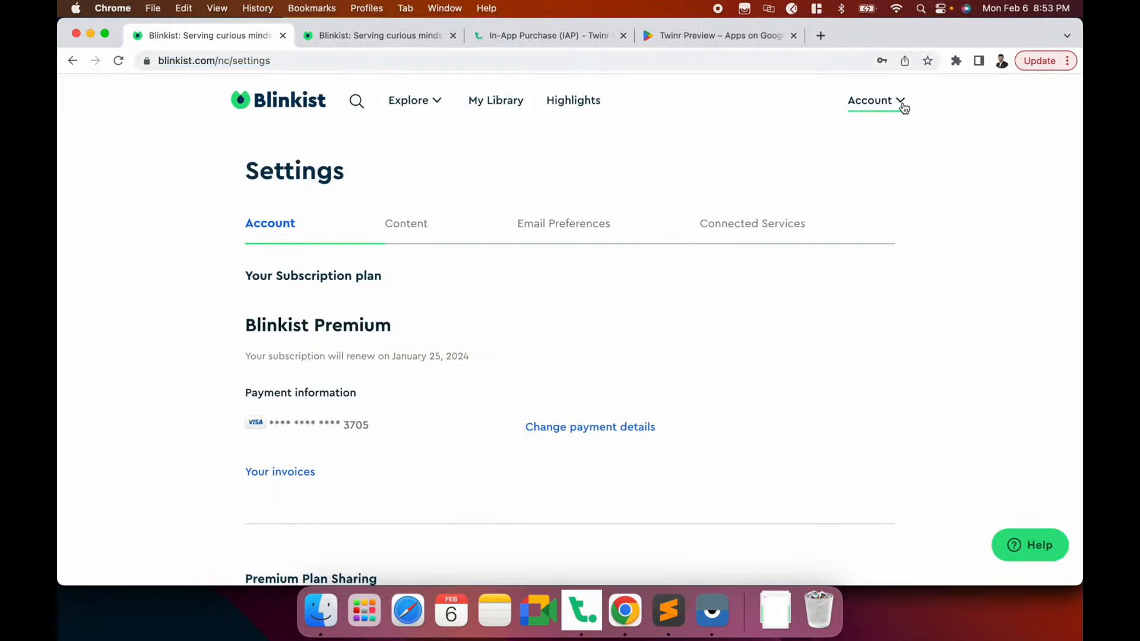
pyautogui.click(827, 290)
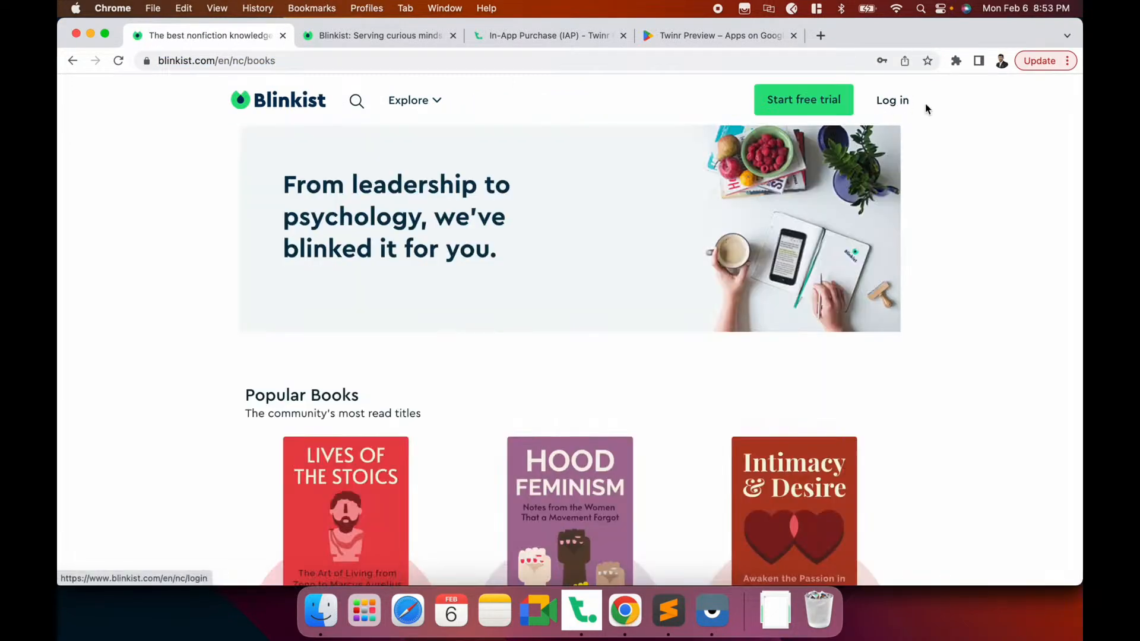
pyautogui.click(894, 102)
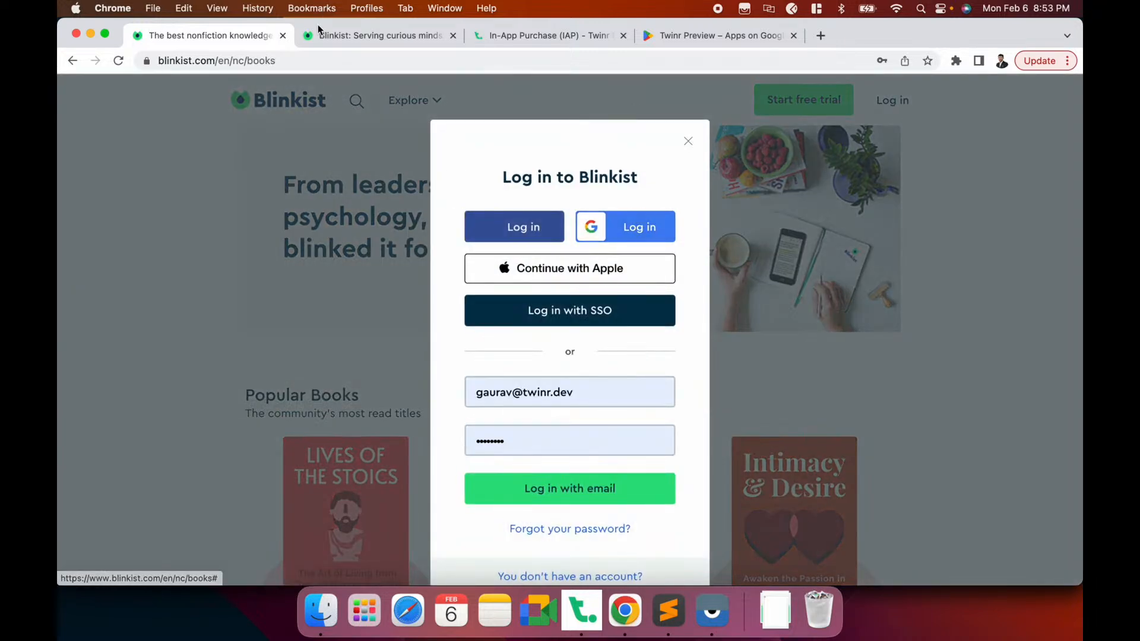
# Change the address to blinkist.com/en/nc/login to load the standalone login page
pyautogui.doubleClick(255, 62)
pyautogui.write('login')
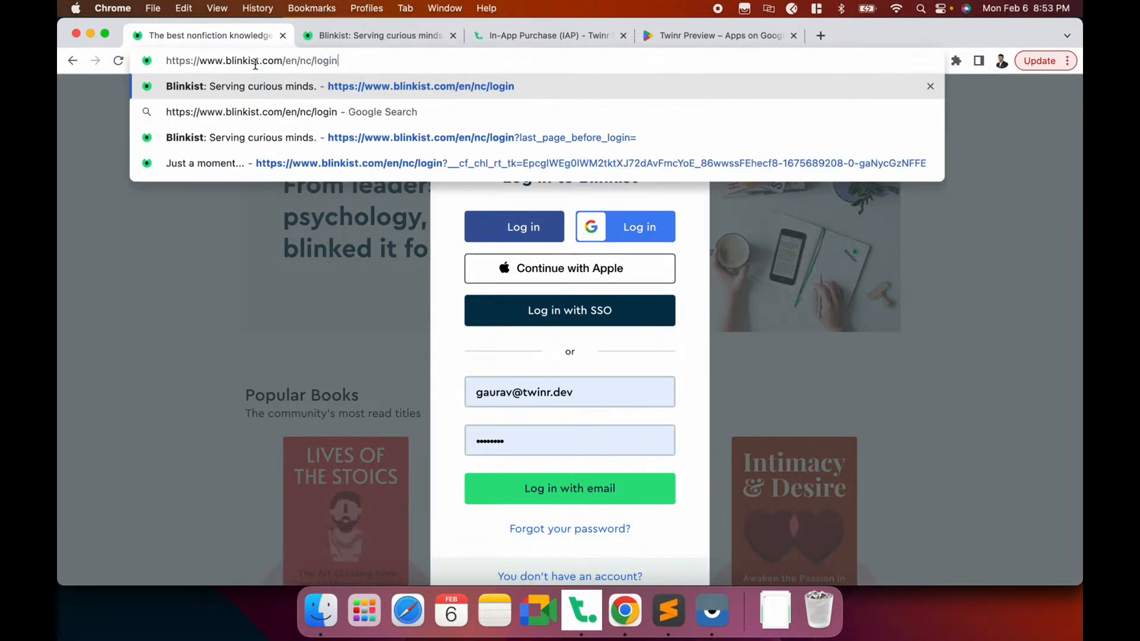
pyautogui.press('Return')
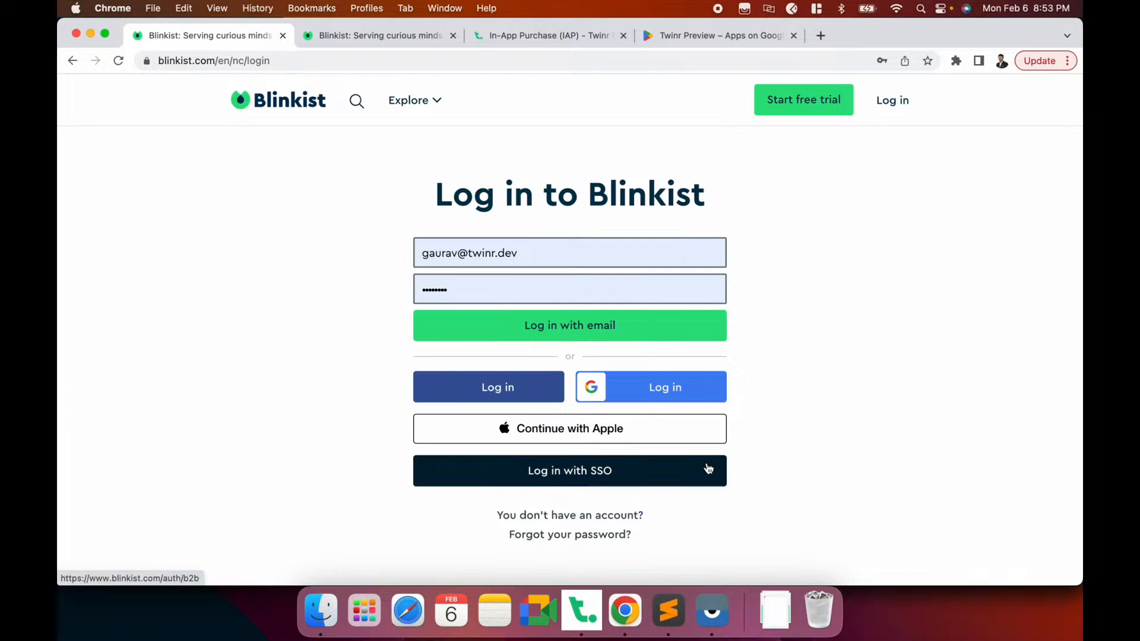
pyautogui.rightClick(230, 287)
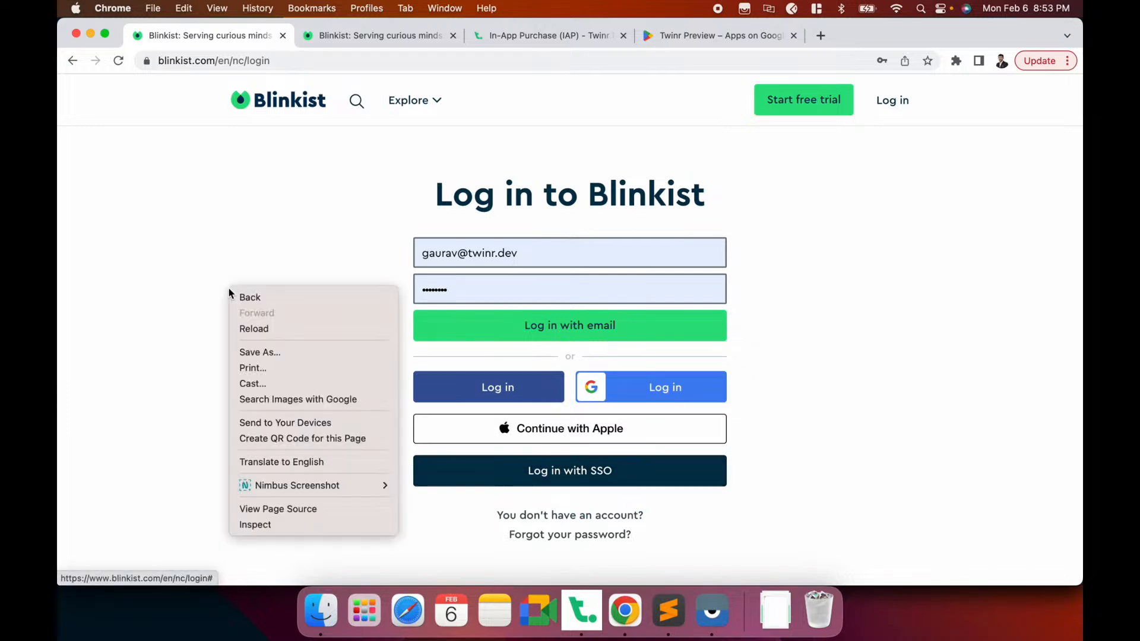
# Inspect the Blinkist login page in DevTools and copy the loginV2__form class name
pyautogui.click(269, 524)
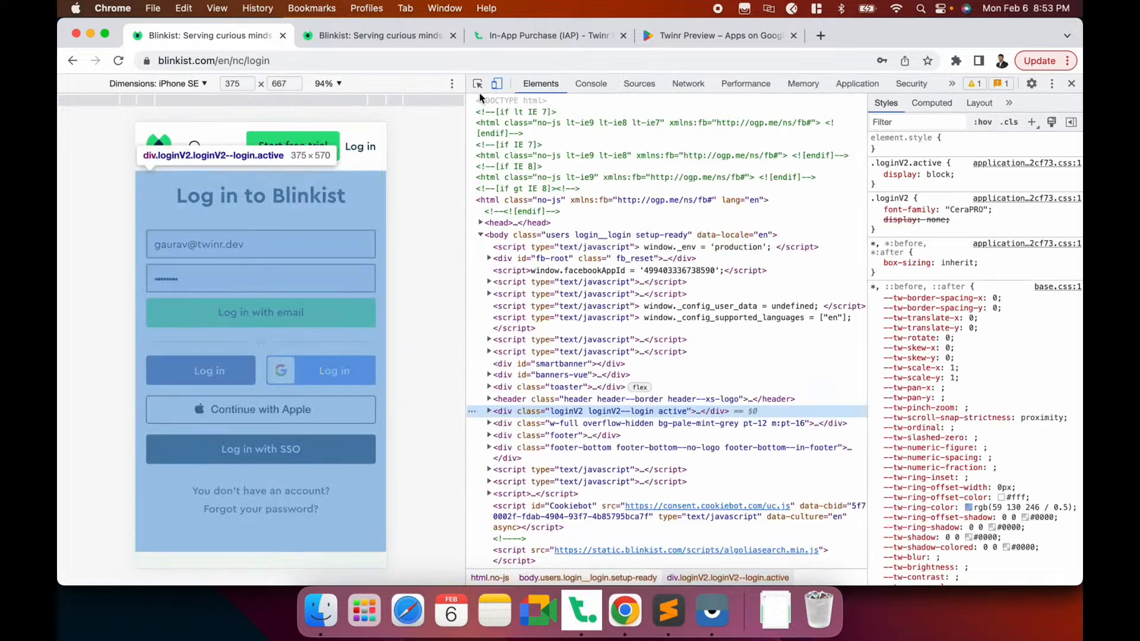
pyautogui.click(477, 83)
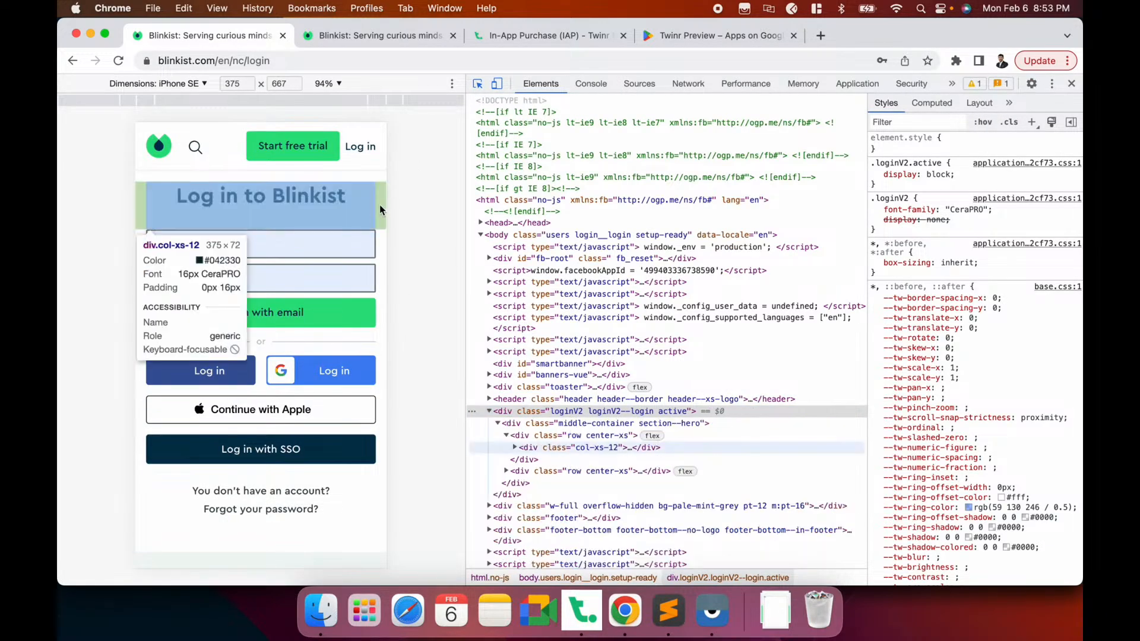
pyautogui.click(378, 237)
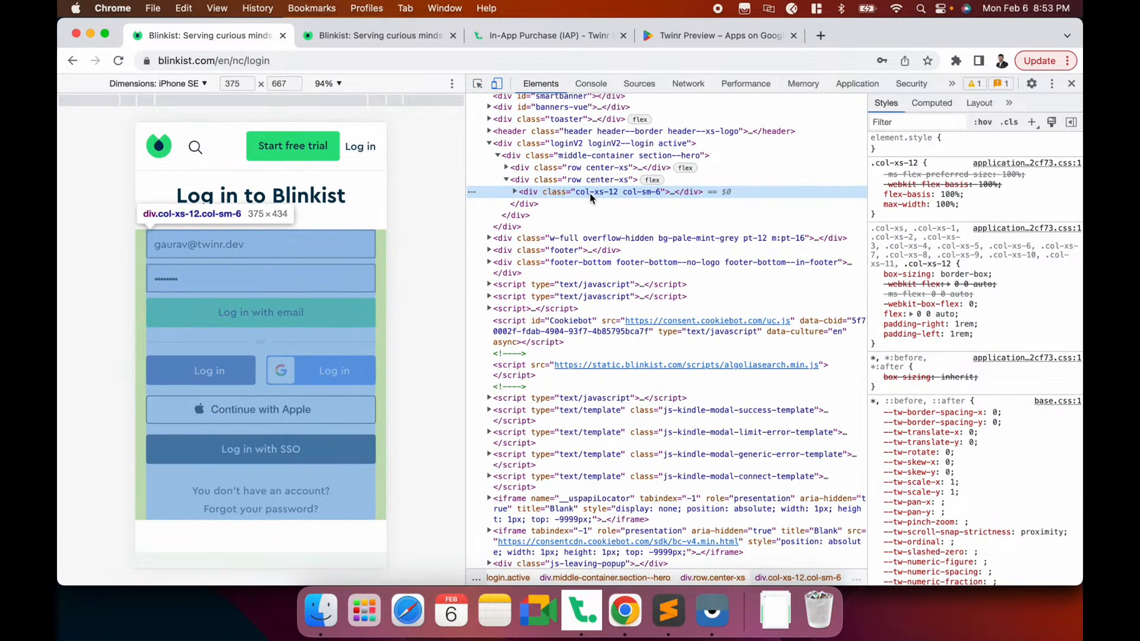
pyautogui.click(514, 192)
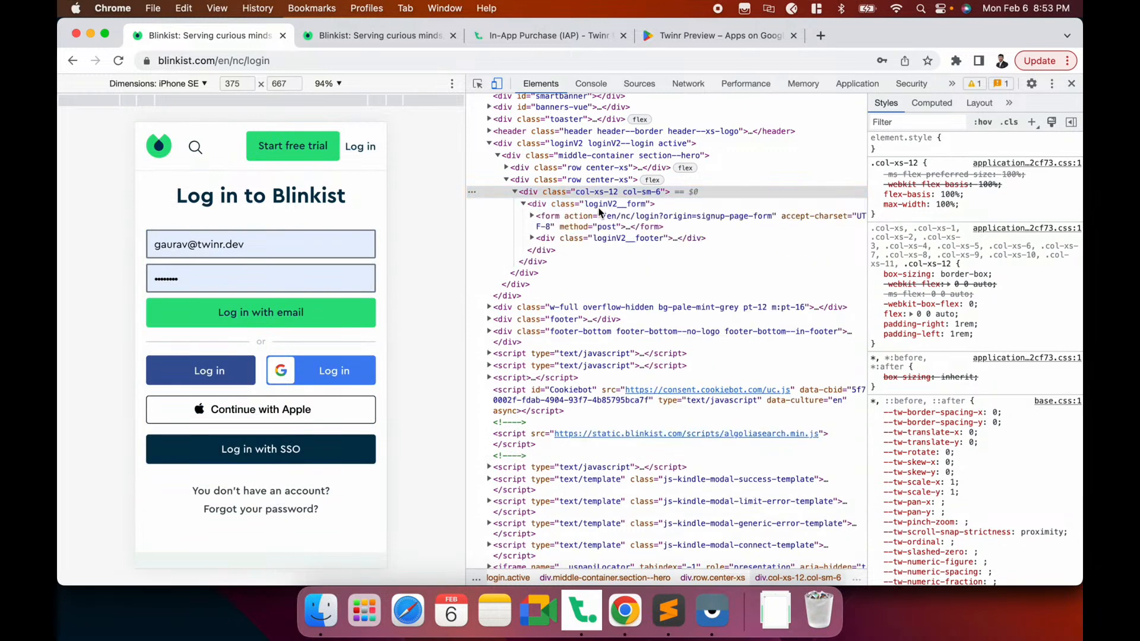
pyautogui.click(597, 206)
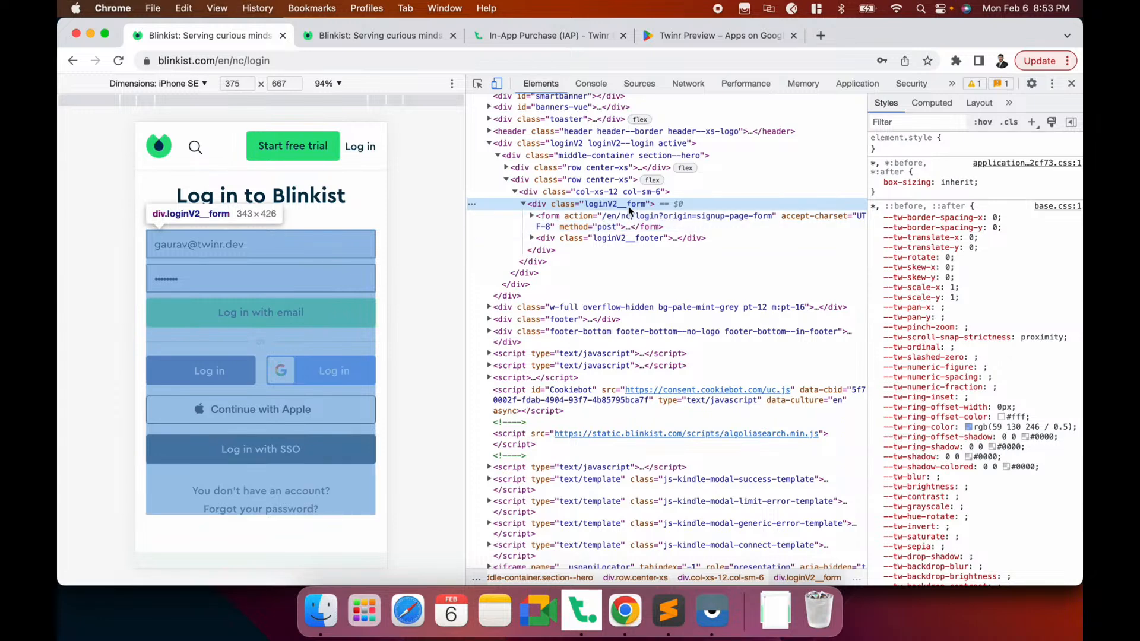
pyautogui.doubleClick(607, 206)
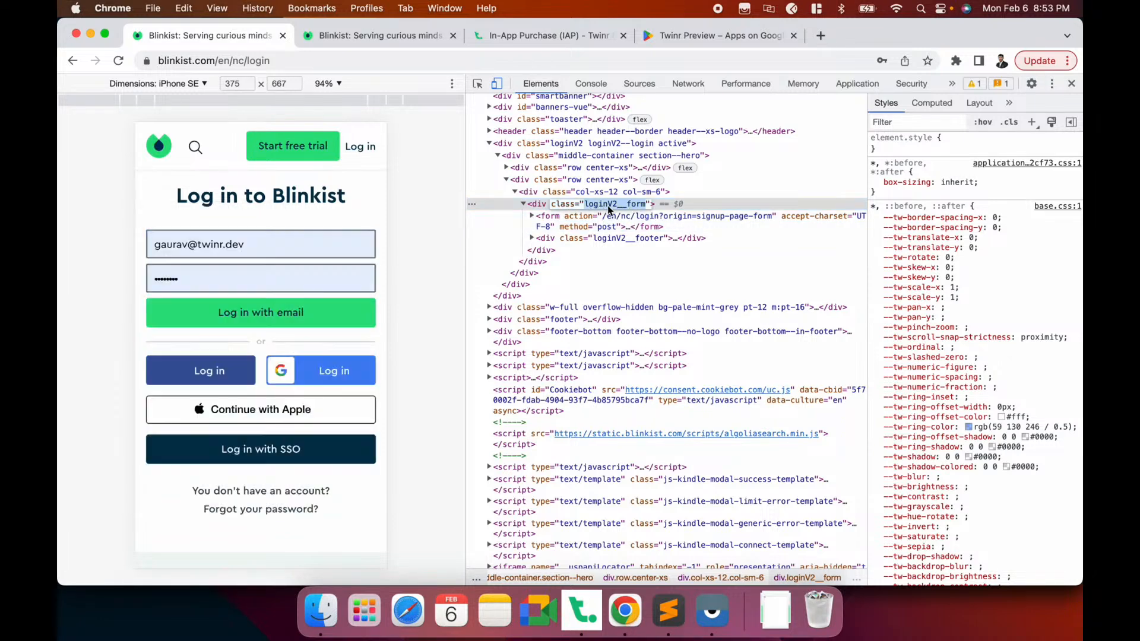
pyautogui.click(579, 205)
pyautogui.click(529, 204)
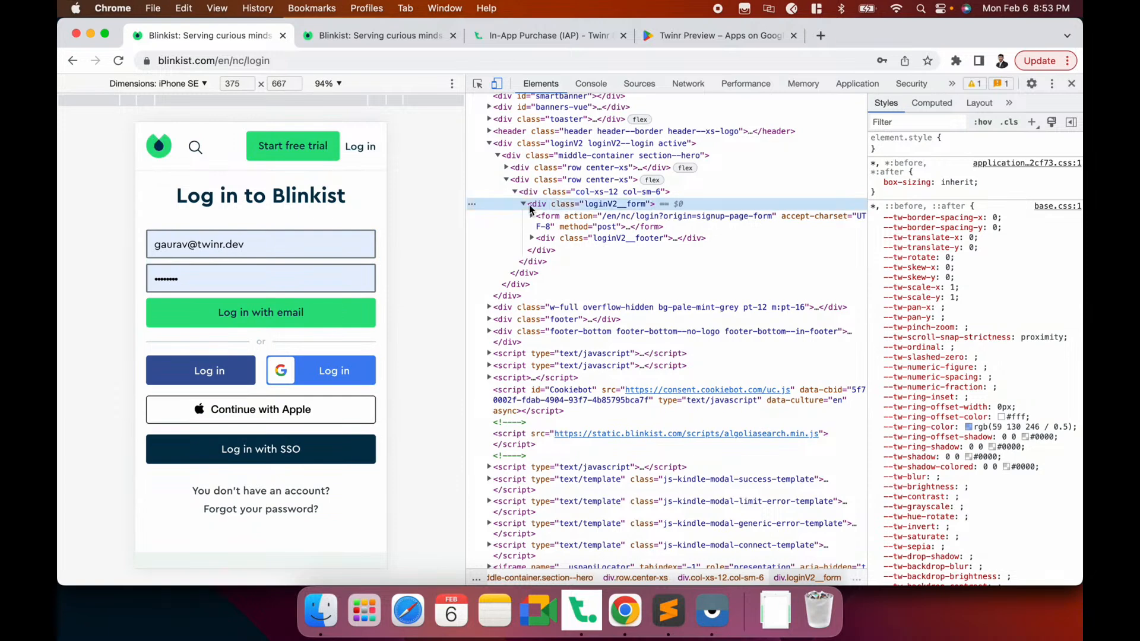
pyautogui.doubleClick(607, 205)
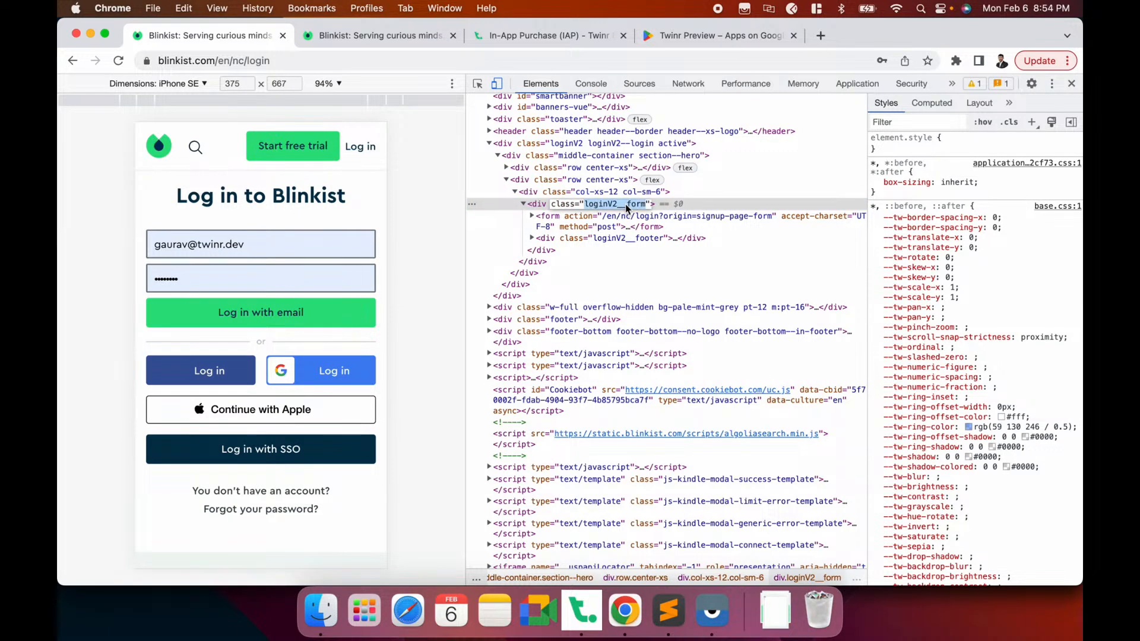
pyautogui.click(568, 224)
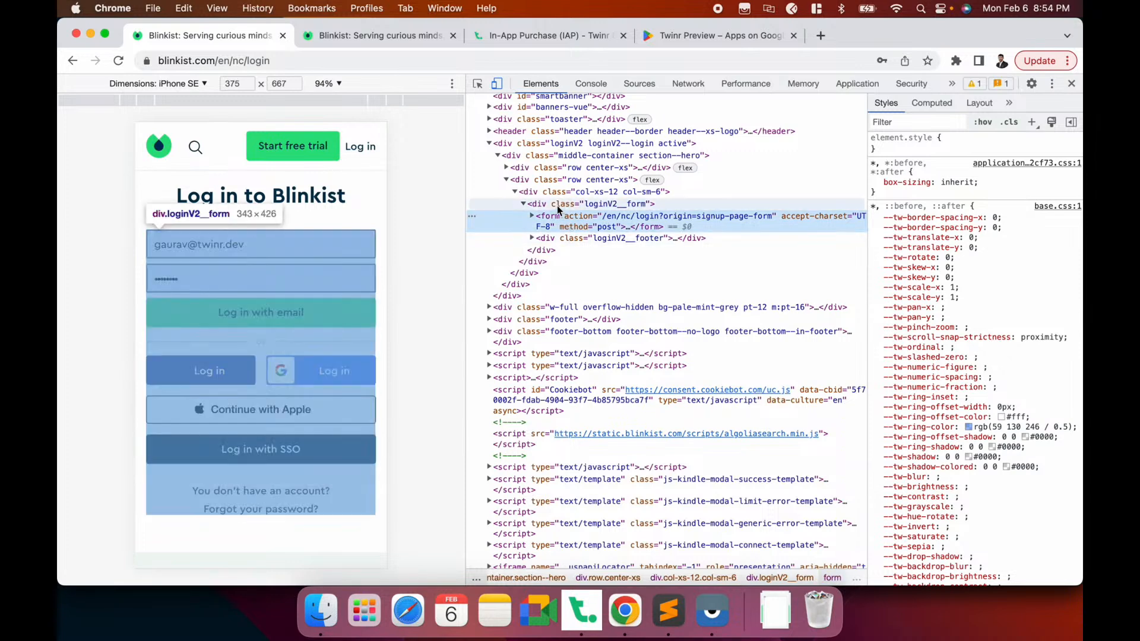
pyautogui.doubleClick(614, 206)
pyautogui.press('super+c')
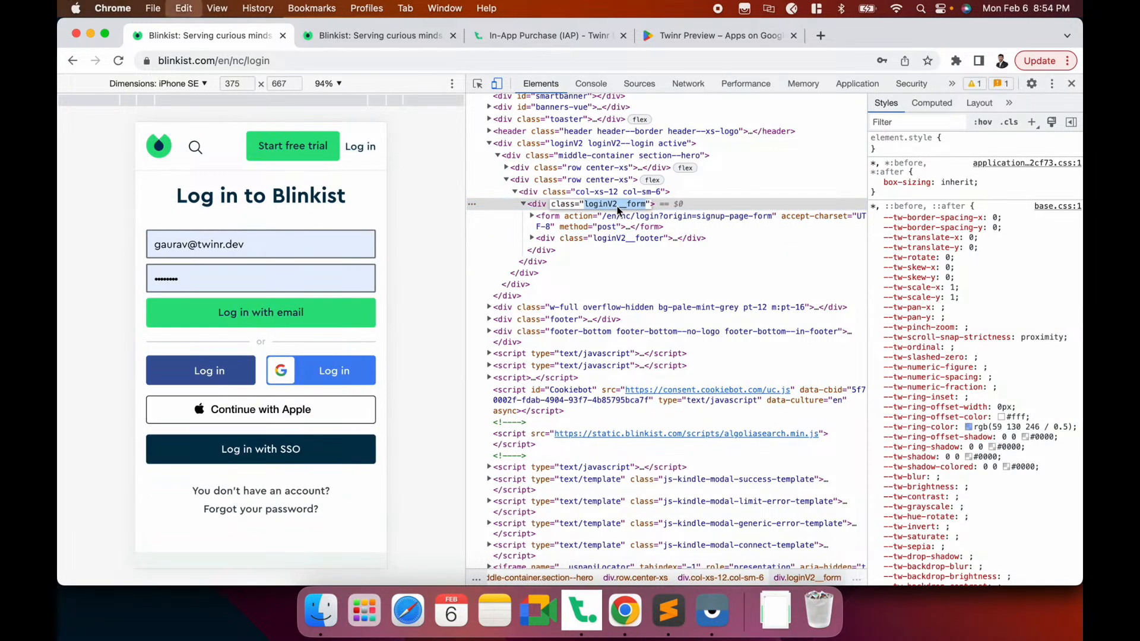
# Make the Login Form Selector read .loginV2__form form
pyautogui.click(582, 612)
pyautogui.click(359, 377)
pyautogui.press('super+v')
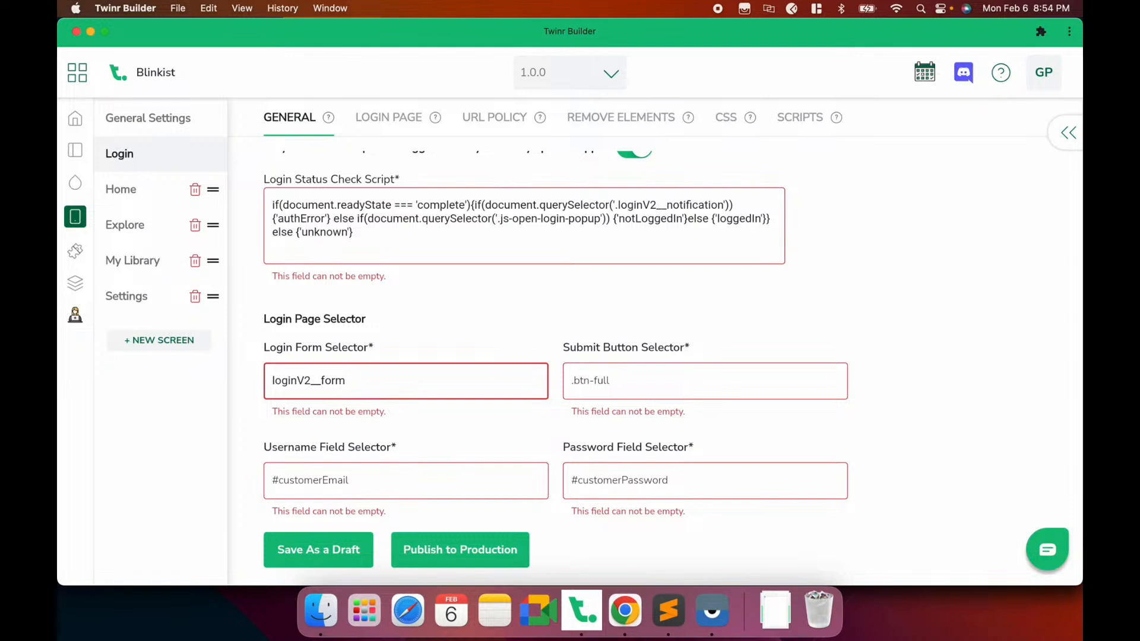
pyautogui.press('super+Left')
pyautogui.write('.')
pyautogui.press('super+Tab')
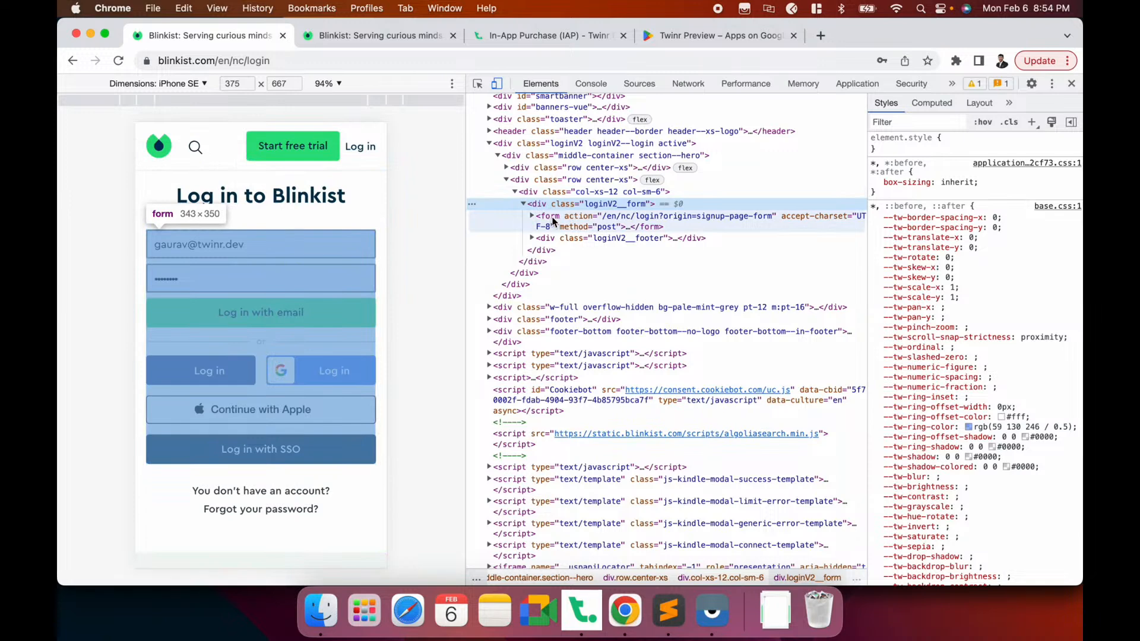
pyautogui.press('super+Tab')
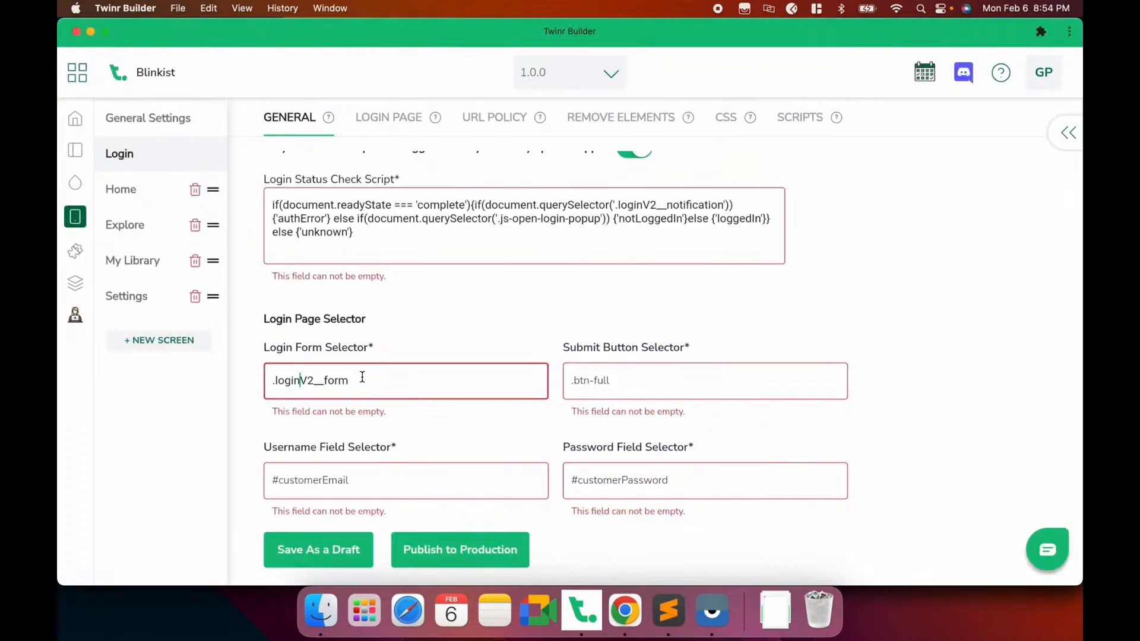
pyautogui.press('super+Tab')
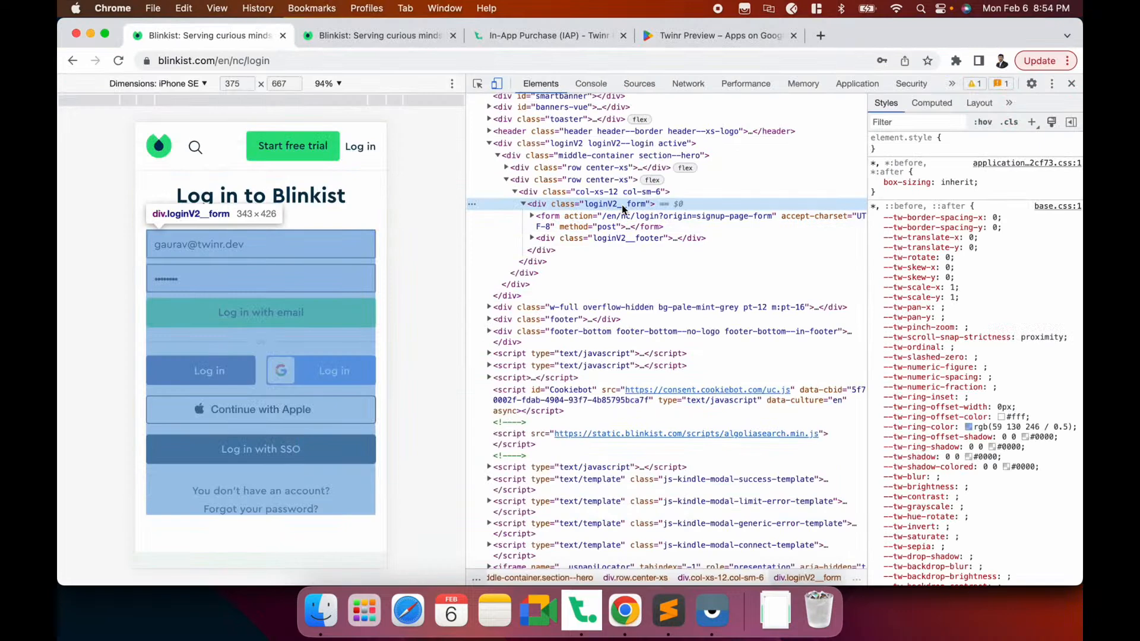
pyautogui.press('super+Tab')
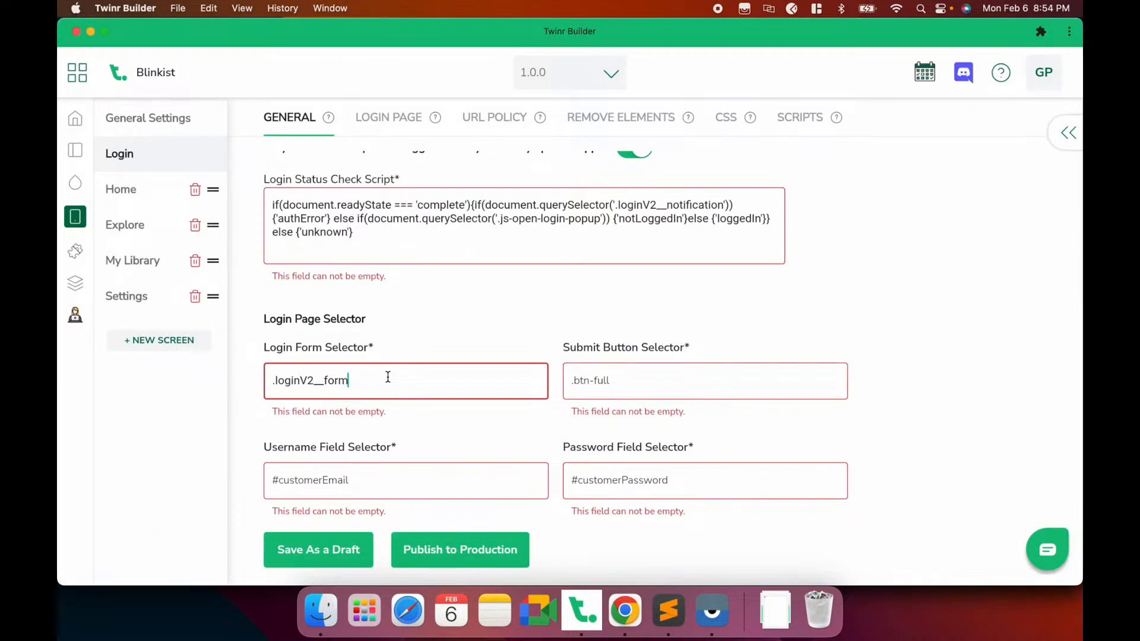
pyautogui.write('form')
# Copy the loginV2__submit class from Blinkist's Log in with email button in DevTools
pyautogui.click(606, 382)
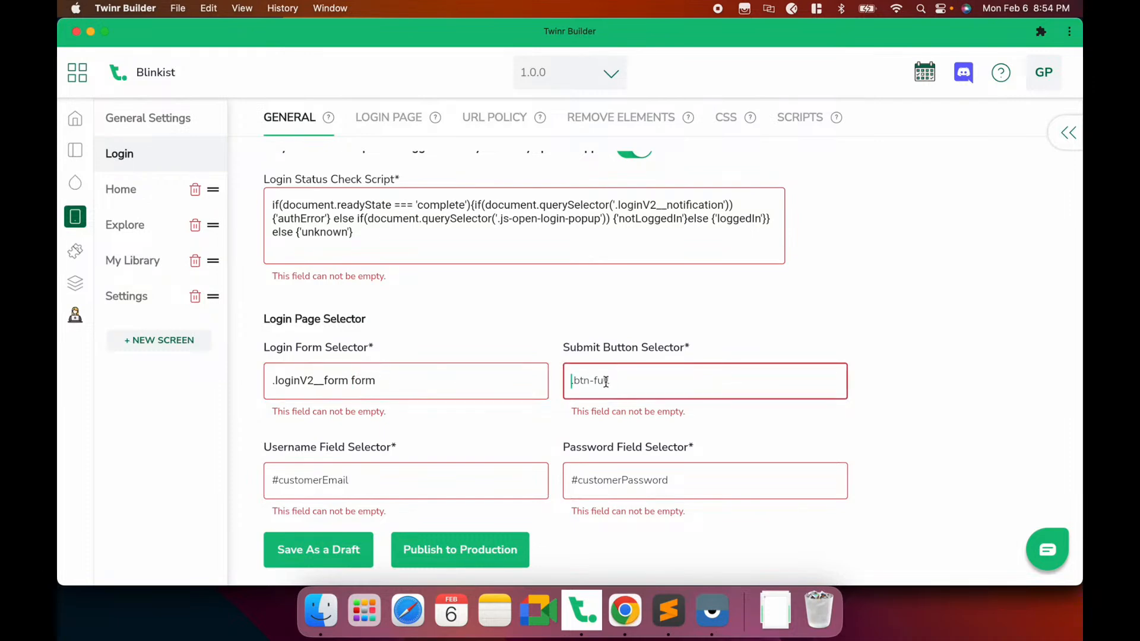
pyautogui.press('super+Tab')
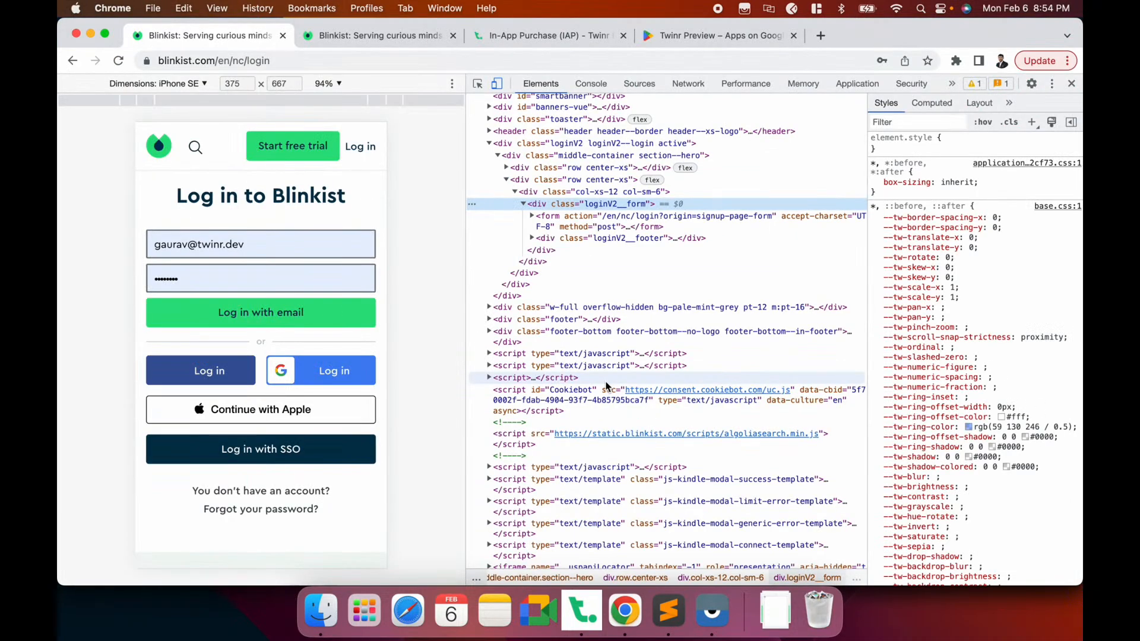
pyautogui.click(478, 87)
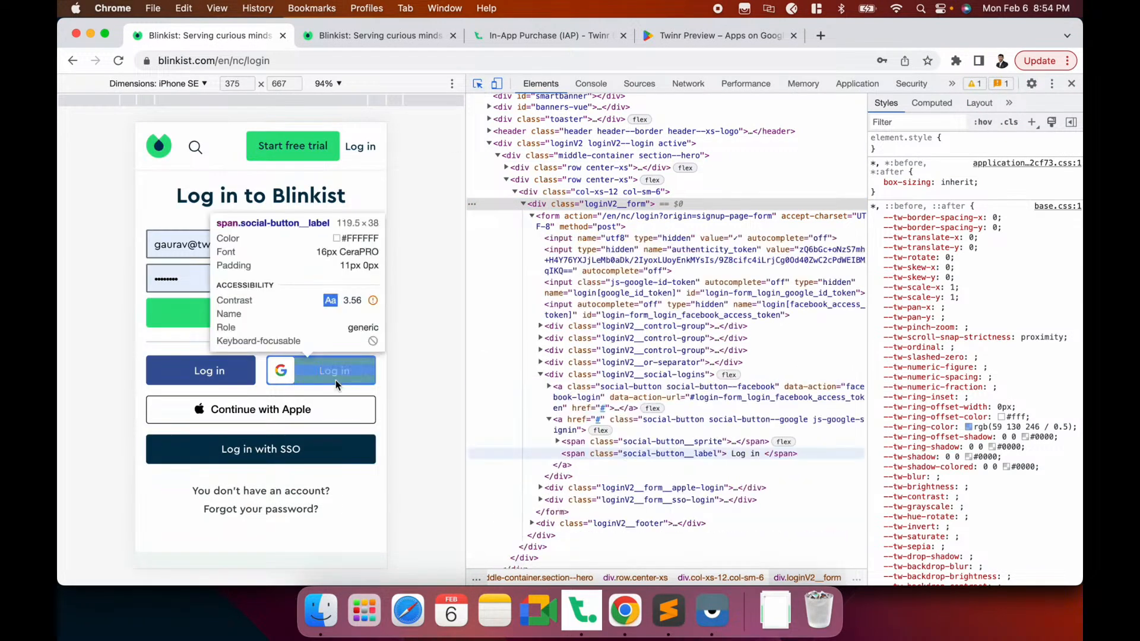
pyautogui.click(326, 308)
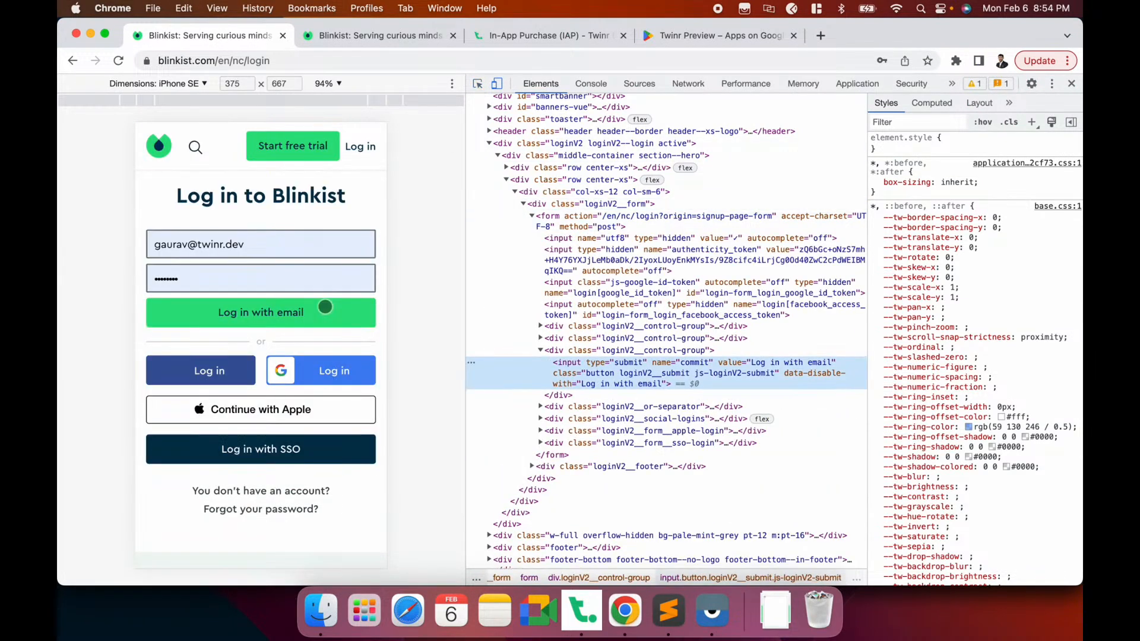
pyautogui.doubleClick(622, 374)
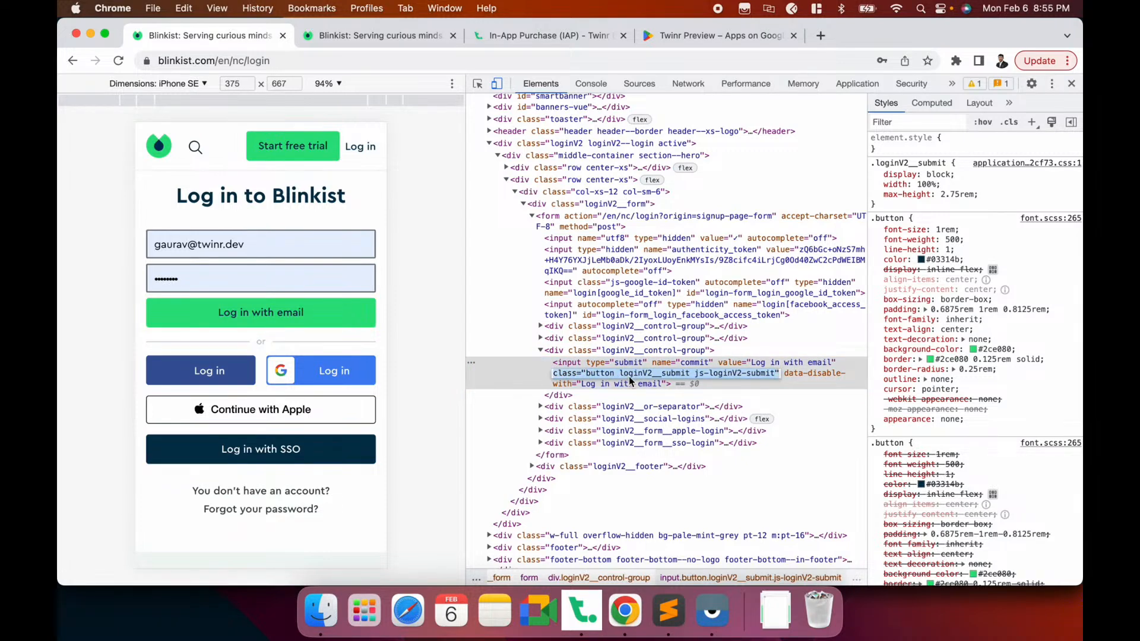
pyautogui.doubleClick(625, 374)
pyautogui.press('super+c')
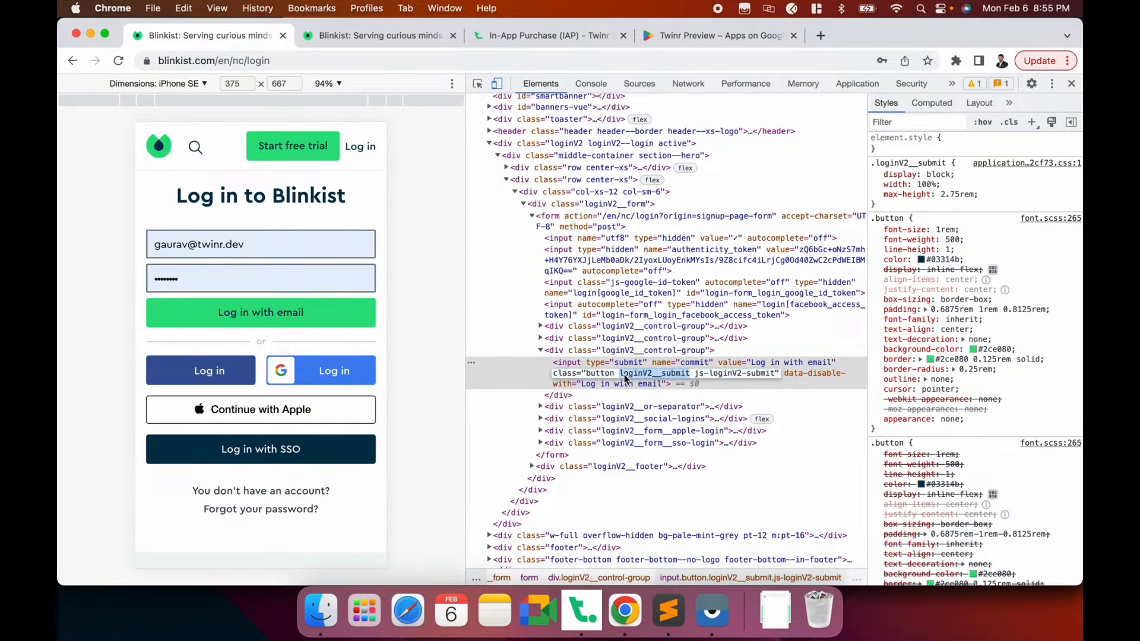
# Enter .loginV2__submit as the Submit Button Selector
pyautogui.press('super+Tab')
pyautogui.write('.')
pyautogui.press('super+v')
pyautogui.press('Right')
pyautogui.press('BackSpace')
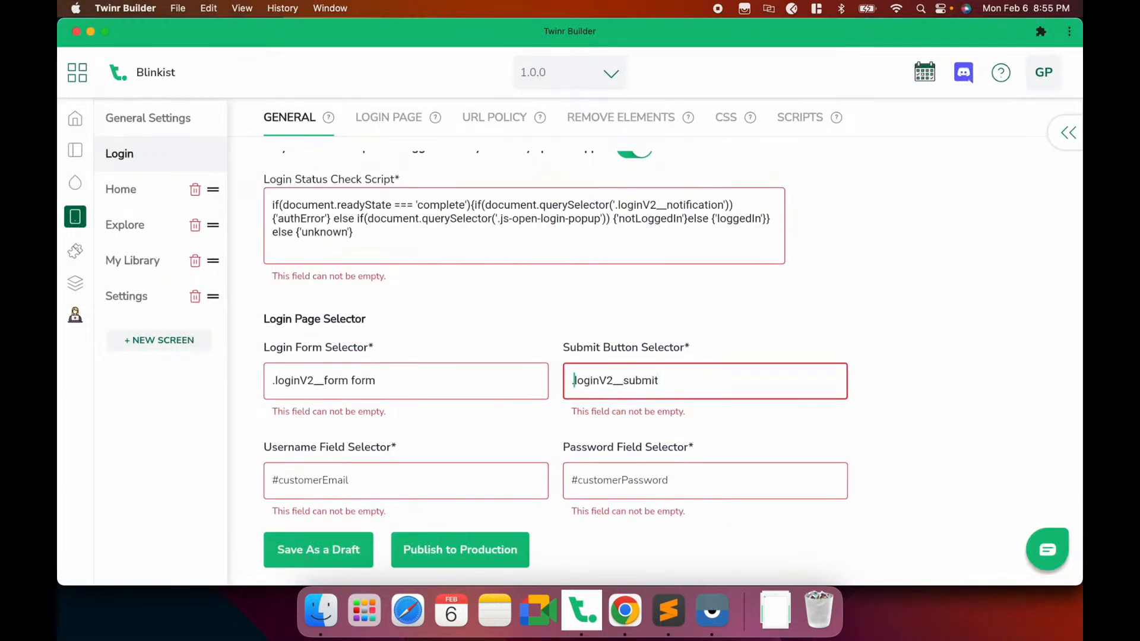
pyautogui.click(432, 466)
pyautogui.press('super+Tab')
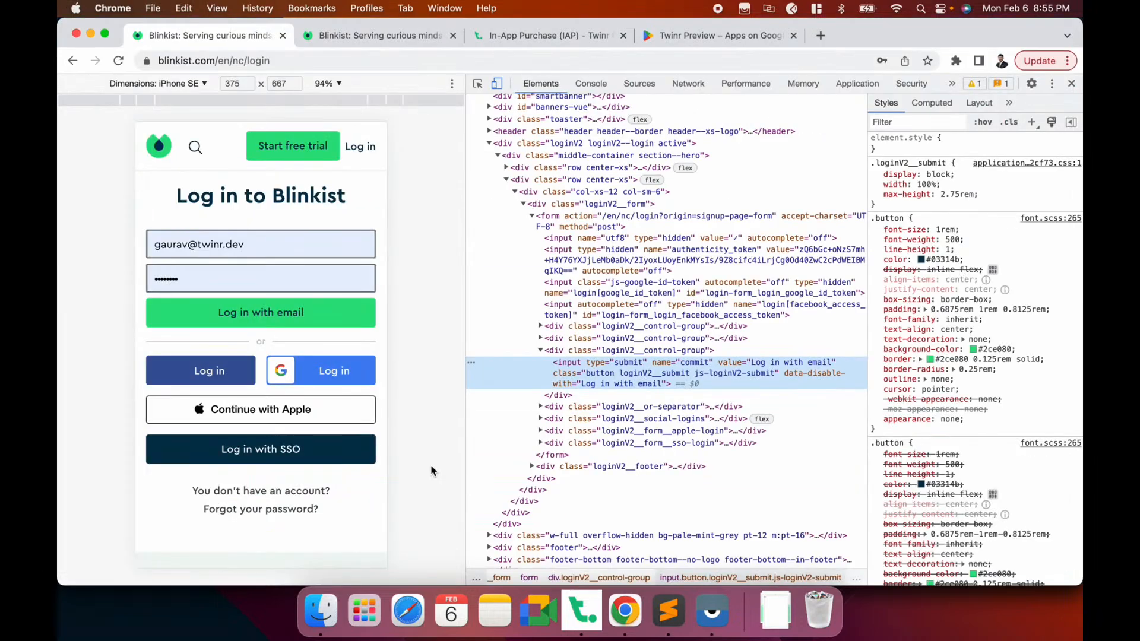
# Set the Username Field Selector to #login-form_login_email, copied from the email input's id
pyautogui.click(478, 83)
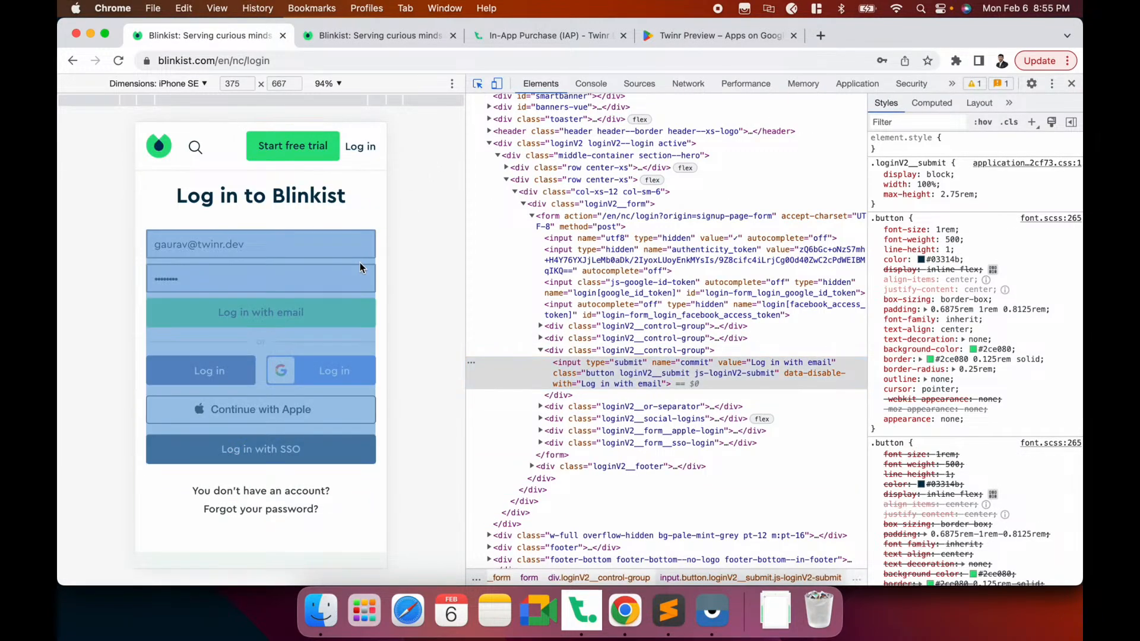
pyautogui.click(361, 249)
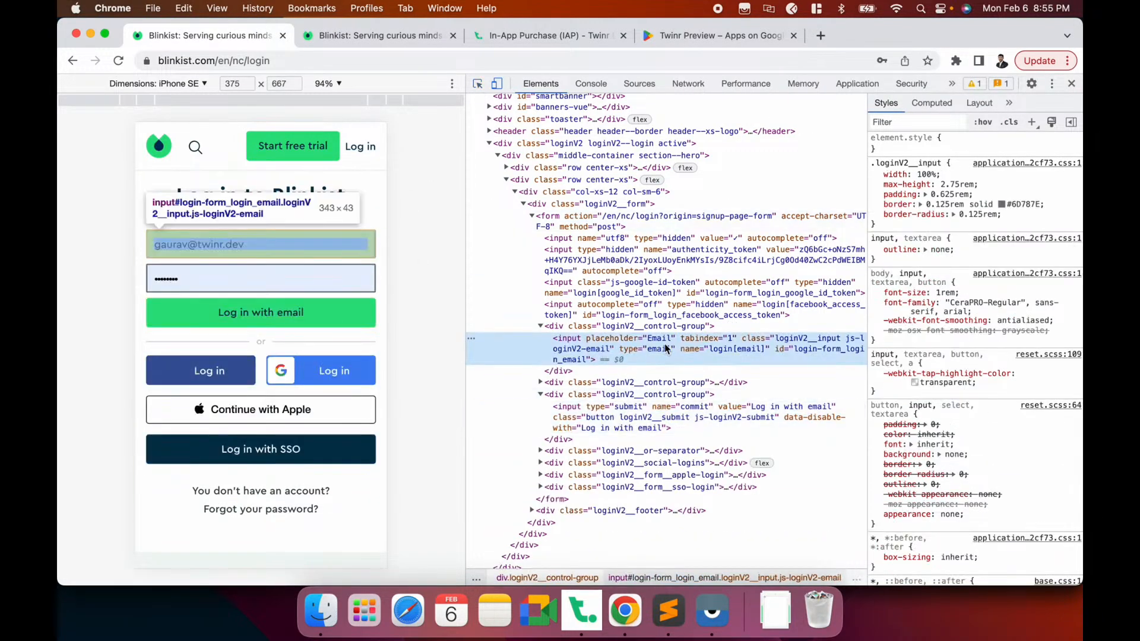
pyautogui.doubleClick(806, 349)
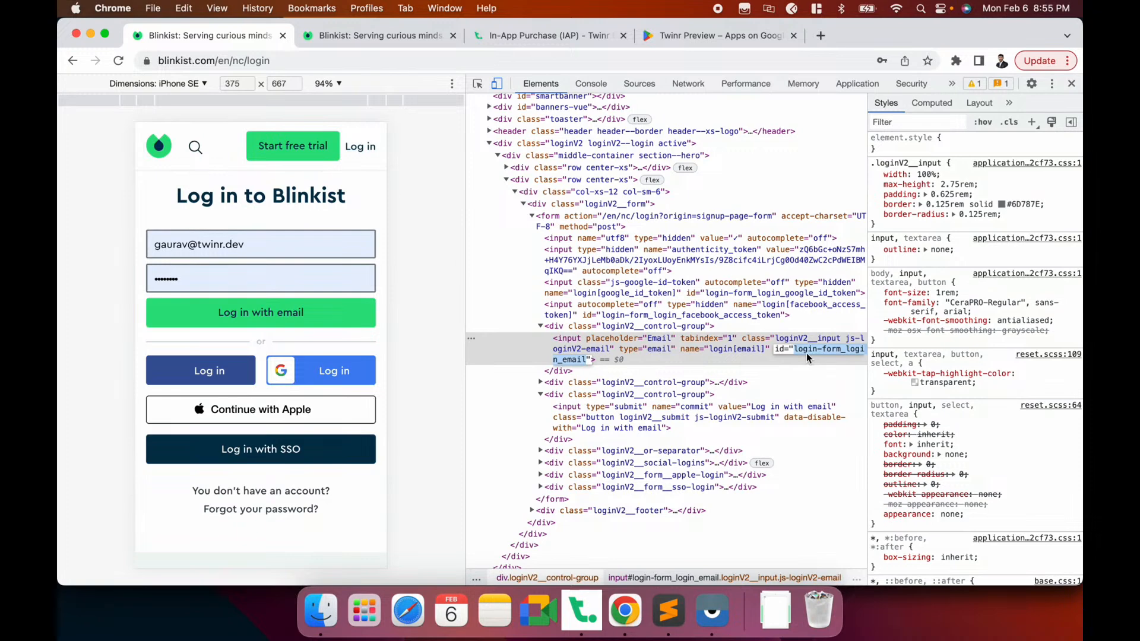
pyautogui.click(760, 343)
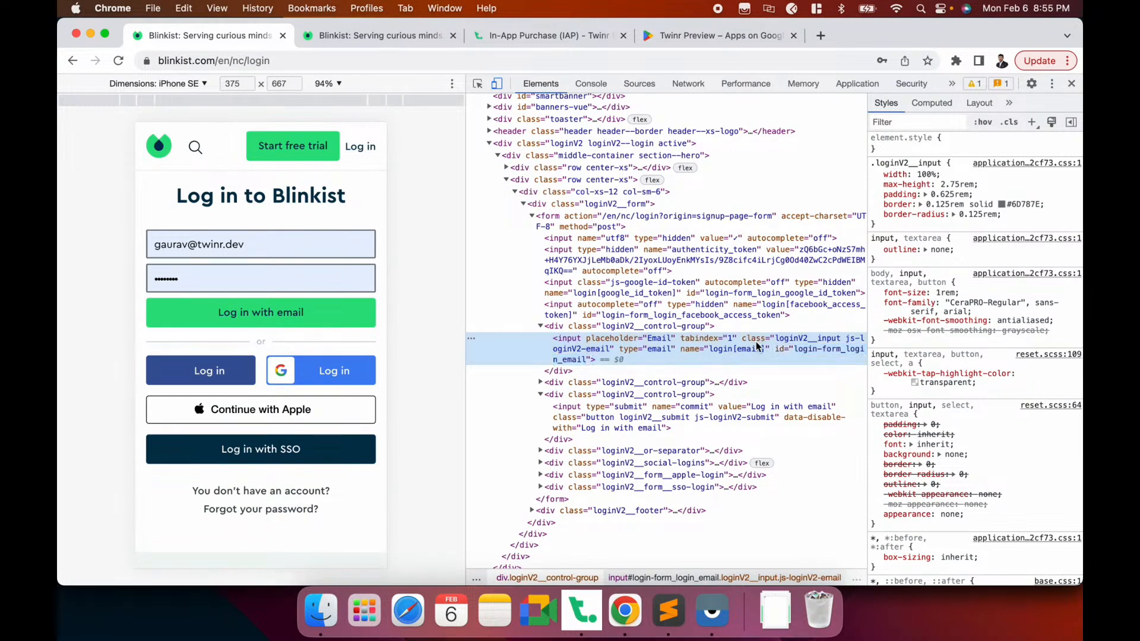
pyautogui.doubleClick(760, 339)
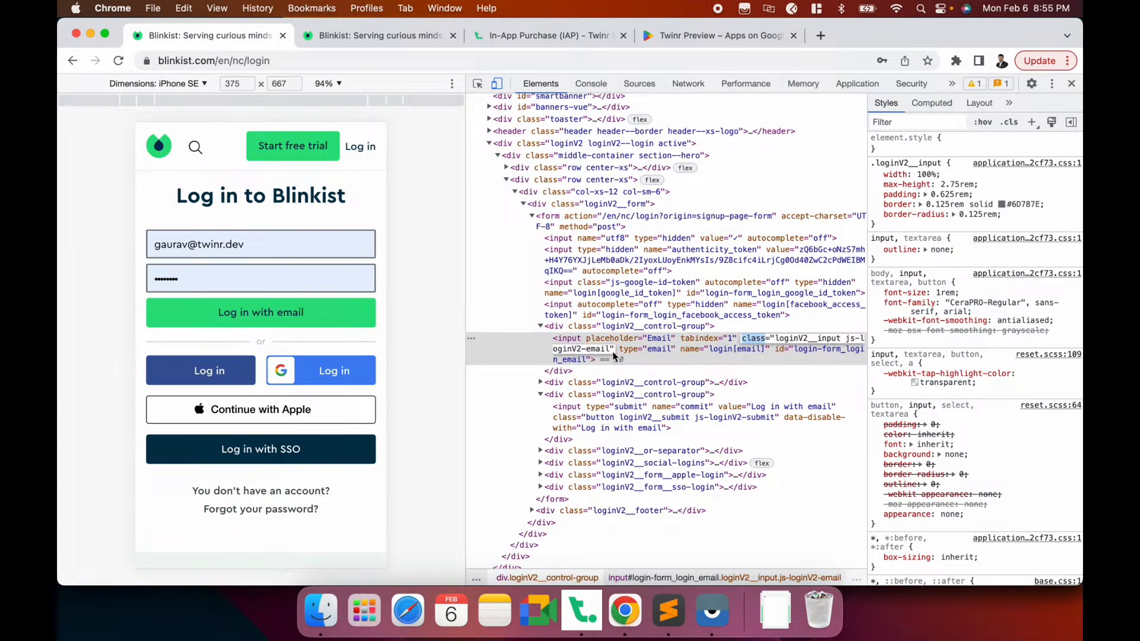
pyautogui.click(827, 354)
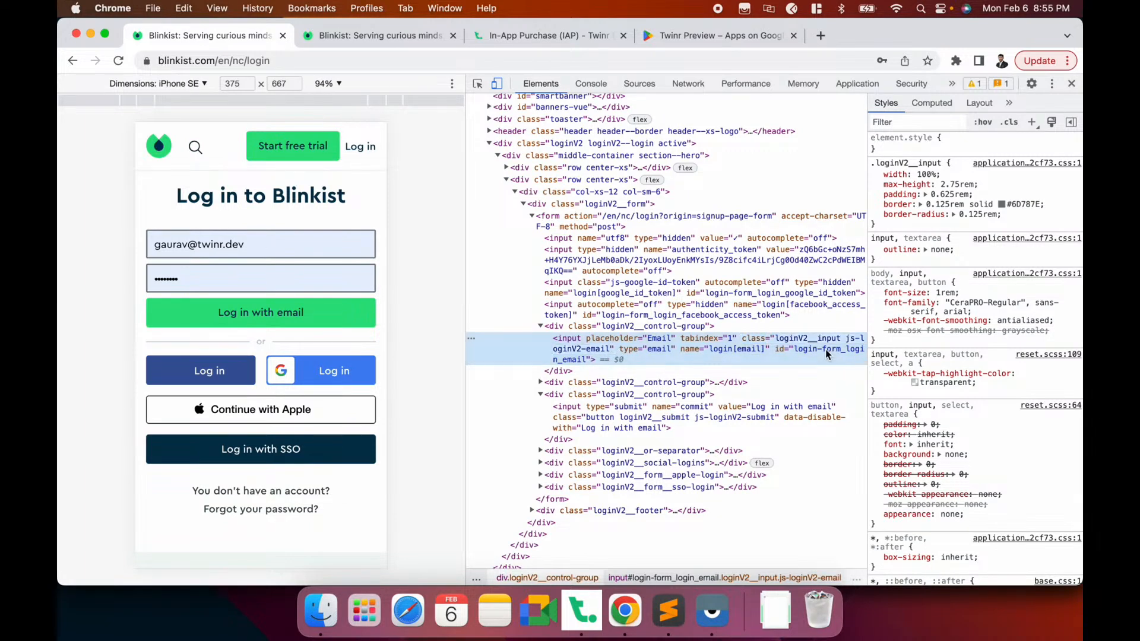
pyautogui.doubleClick(688, 348)
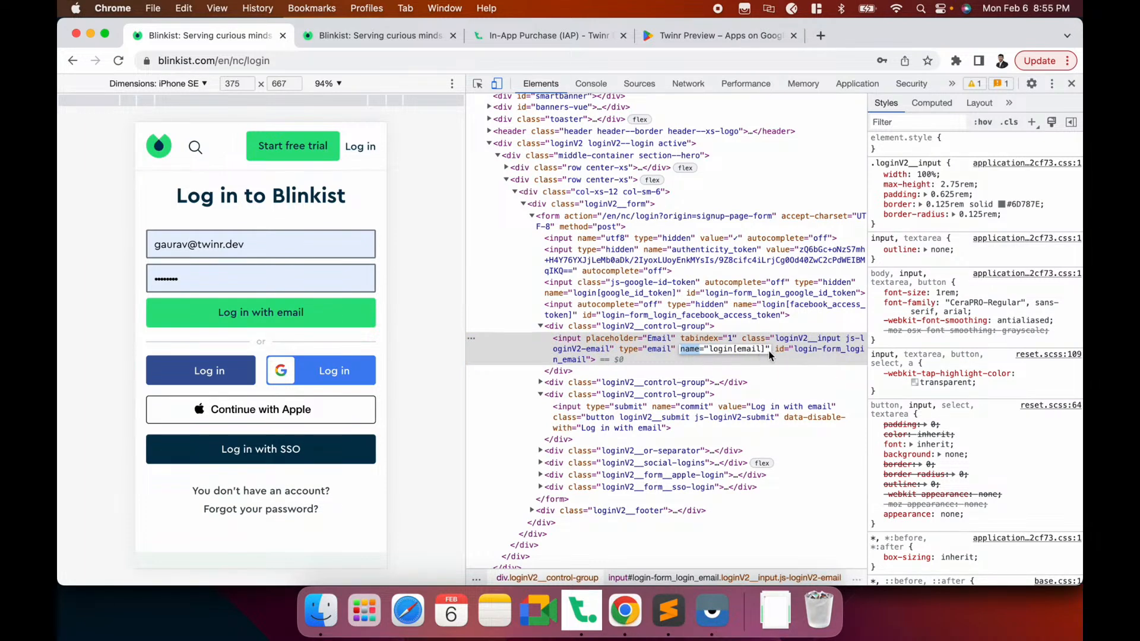
pyautogui.doubleClick(803, 350)
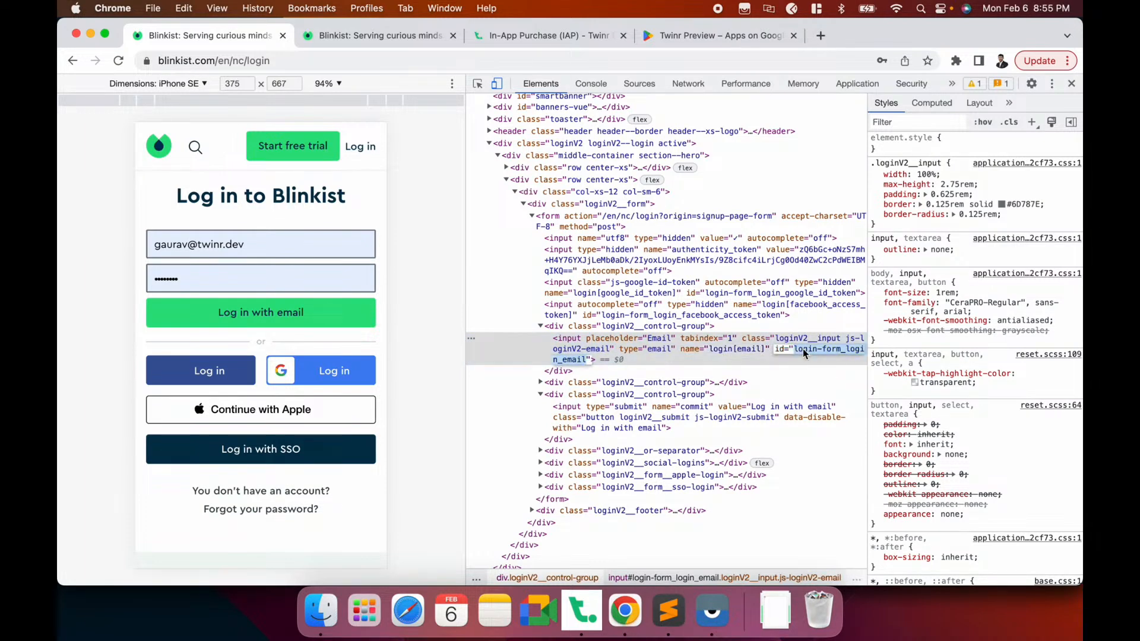
pyautogui.press('super+c')
pyautogui.press('super+Tab')
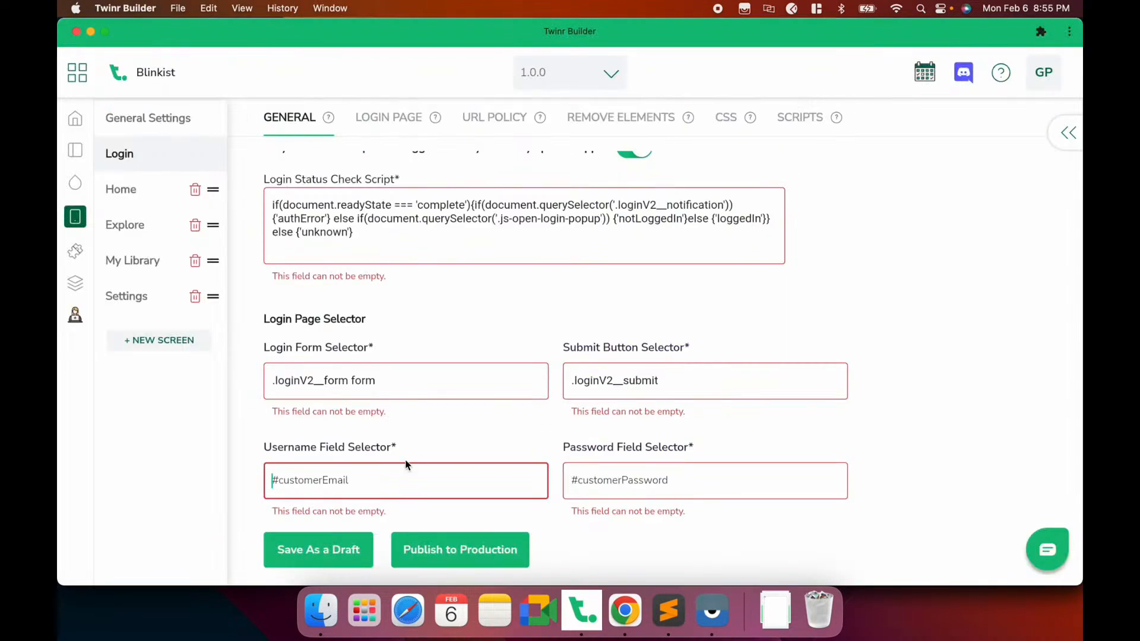
pyautogui.write('#')
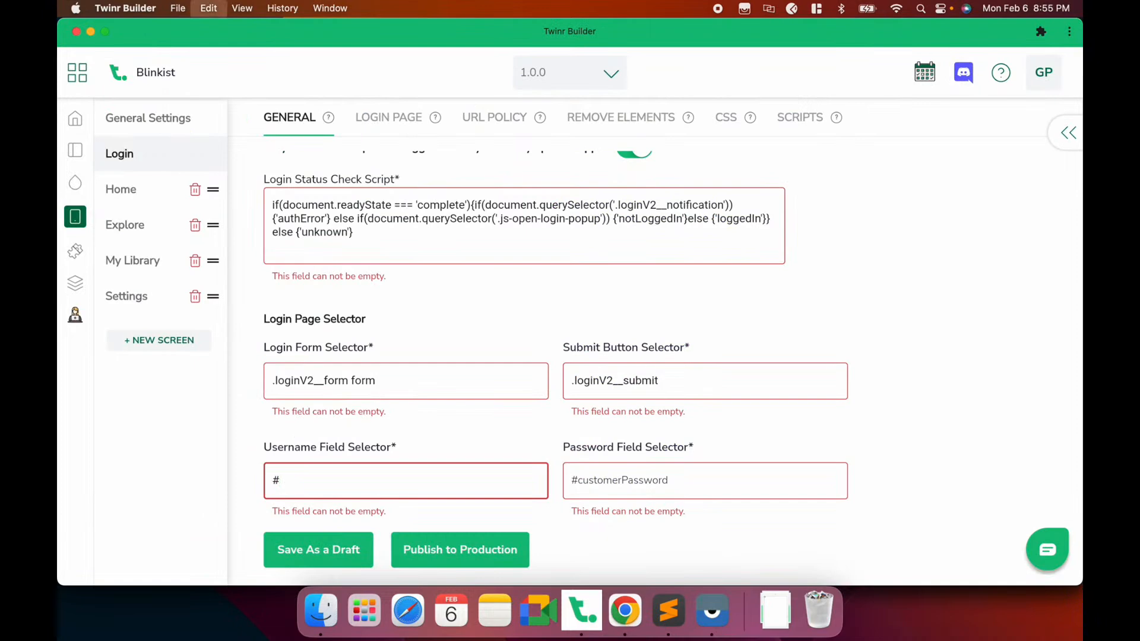
pyautogui.press('super+v')
# Set the Password Field Selector to #login-form_login_password from the password input's id
pyautogui.click(667, 473)
pyautogui.press('super+Tab')
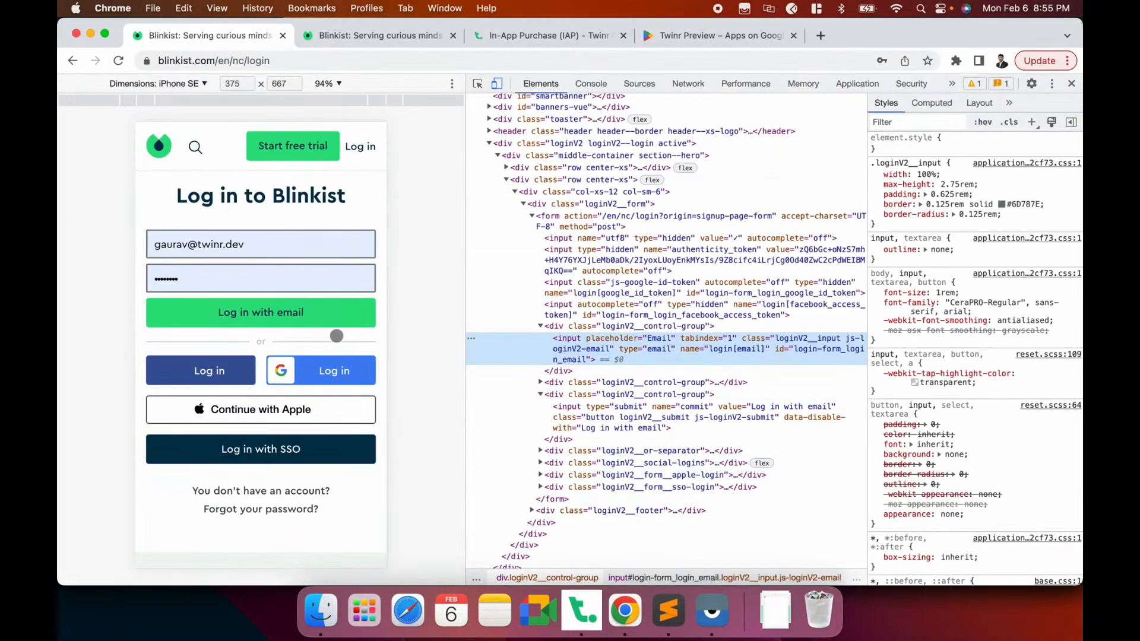
pyautogui.click(478, 83)
pyautogui.click(324, 276)
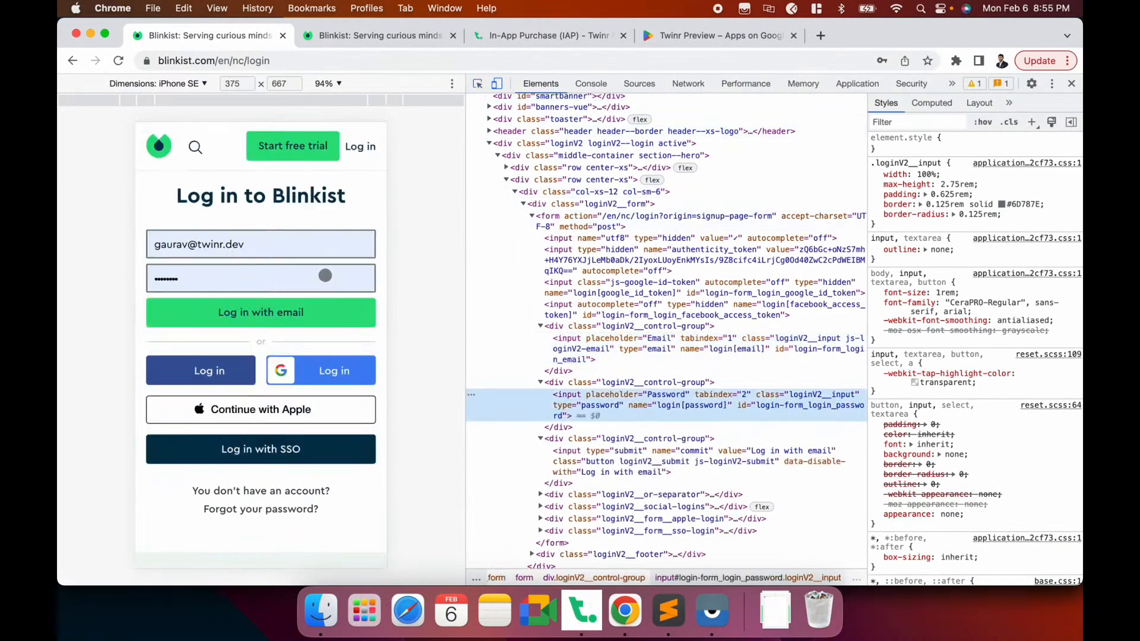
pyautogui.doubleClick(793, 405)
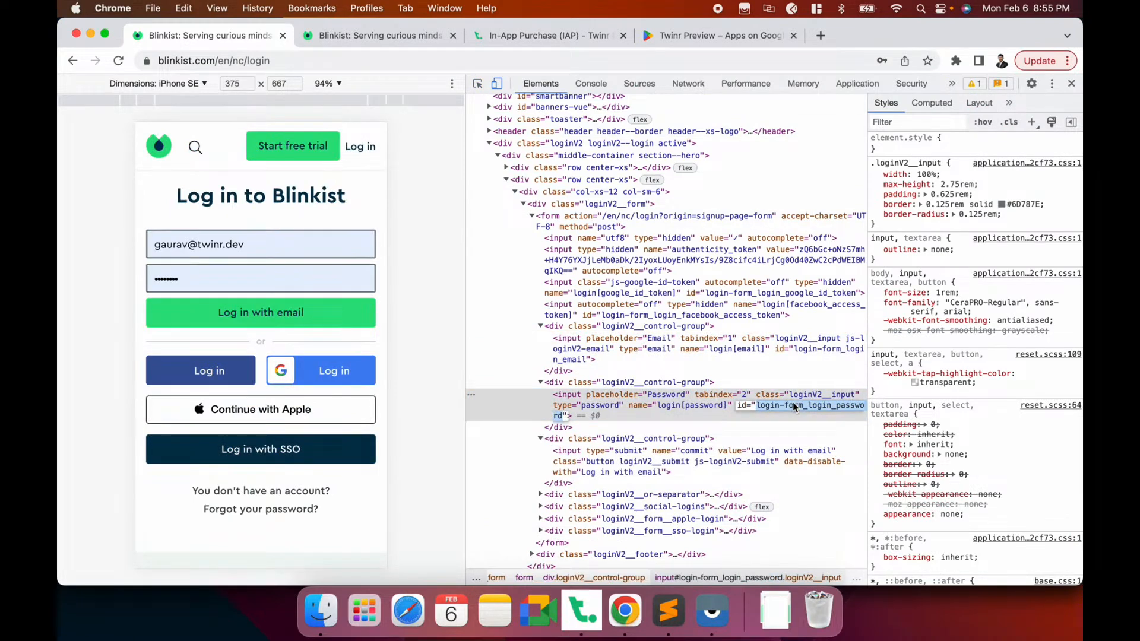
pyautogui.press('super+Tab')
pyautogui.write('#')
pyautogui.press('super+v')
# Save the login selectors as a draft
pyautogui.click(324, 544)
pyautogui.scroll(1, 493, 384)
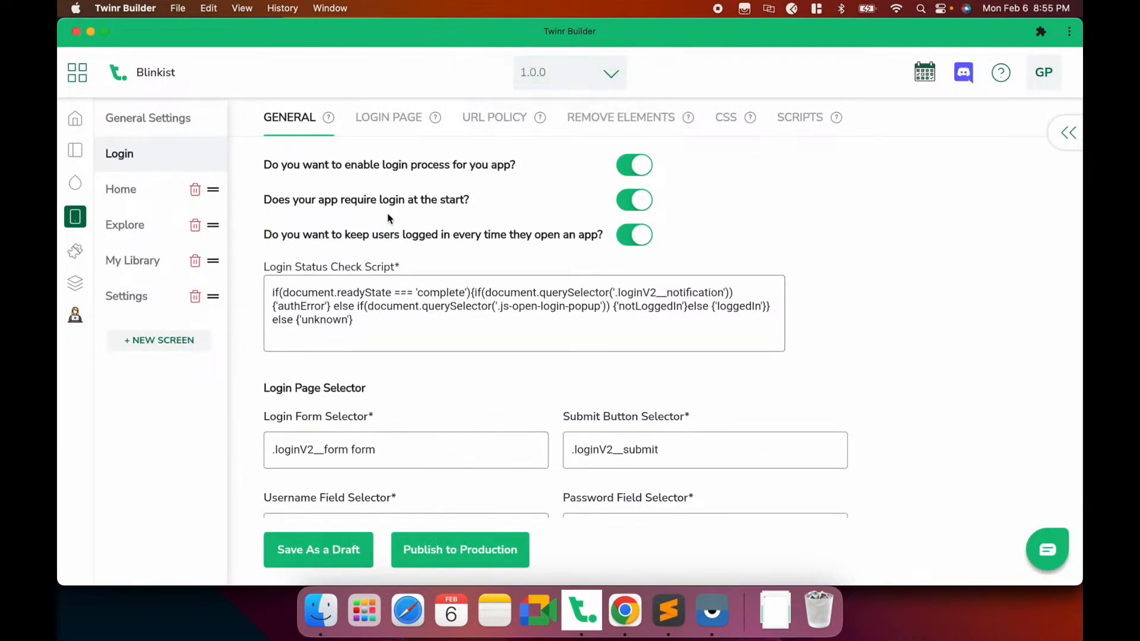
pyautogui.click(389, 119)
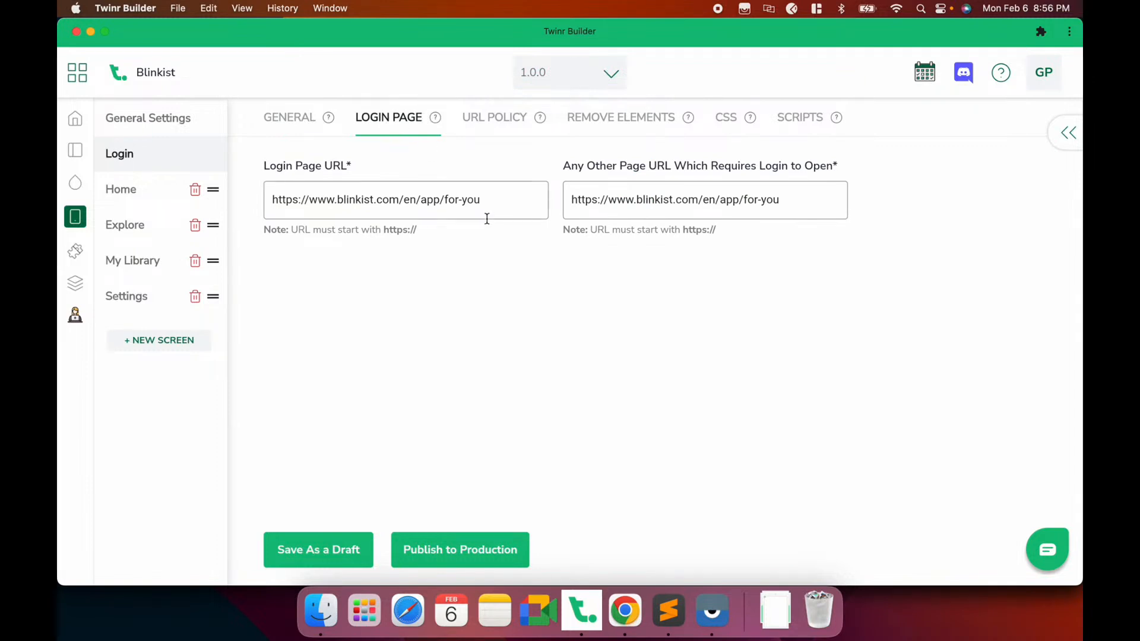
pyautogui.moveTo(501, 202); pyautogui.dragTo(254, 193)
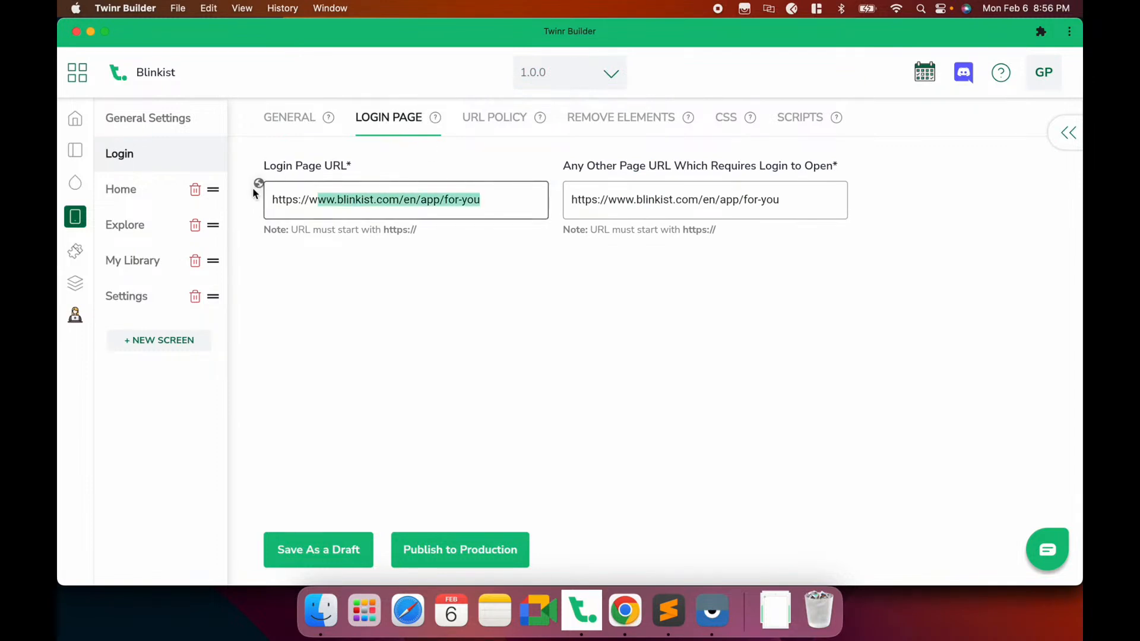
pyautogui.click(293, 200)
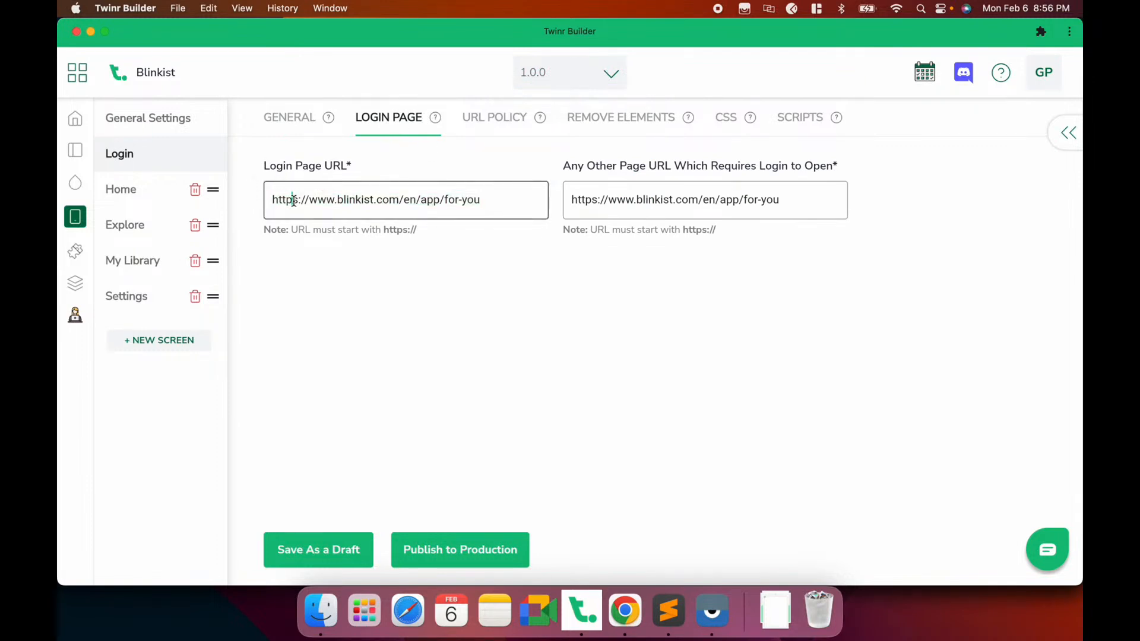
pyautogui.press('super+Tab')
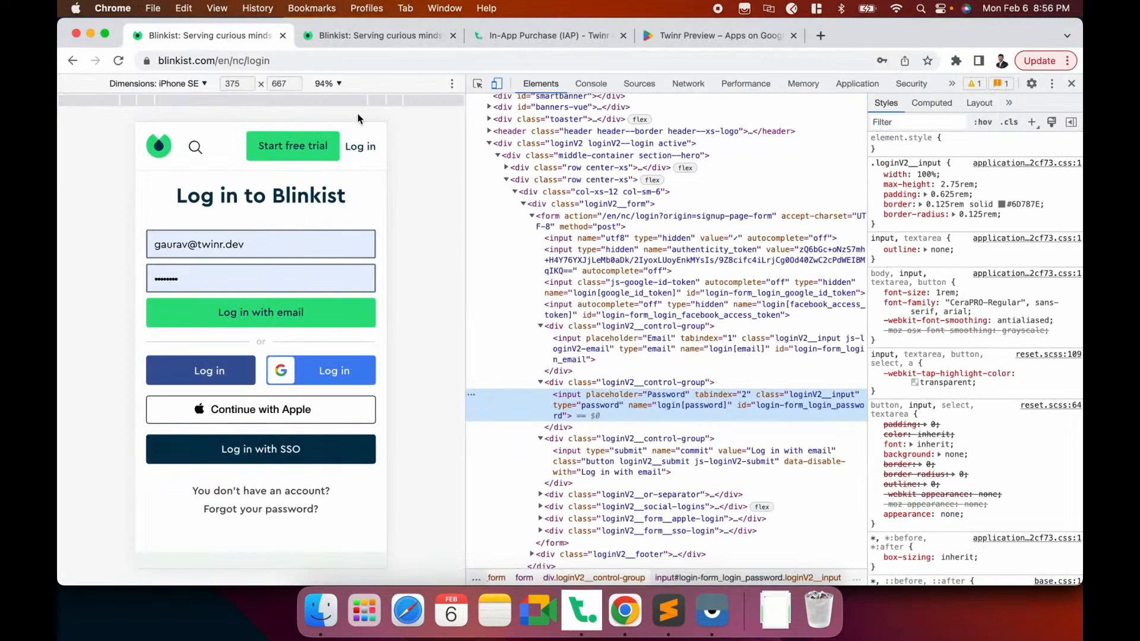
pyautogui.click(311, 62)
pyautogui.press('super+c')
pyautogui.press('super+Tab')
pyautogui.press('super+a')
pyautogui.press('super+v')
pyautogui.click(541, 276)
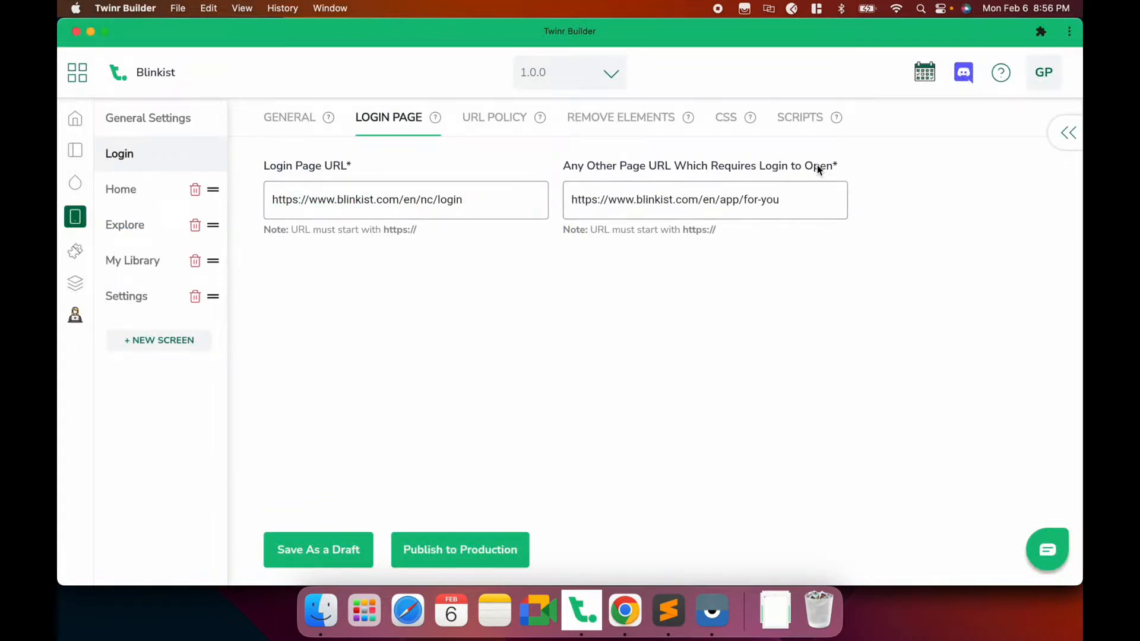
pyautogui.moveTo(801, 204); pyautogui.dragTo(571, 202)
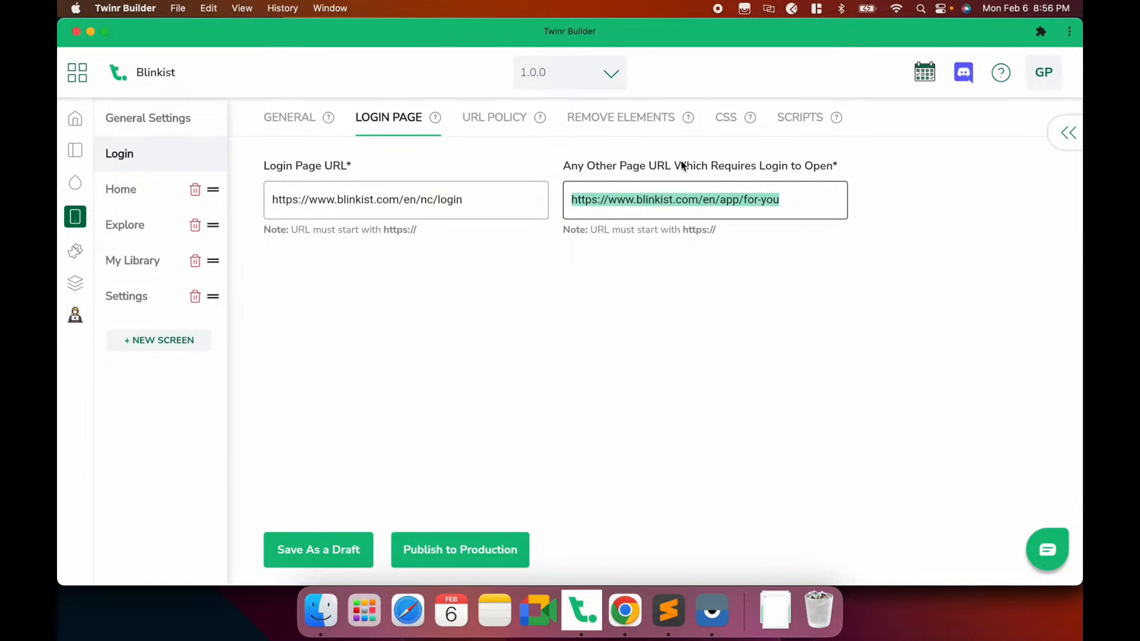
# Save the login URLs as a draft and open the Pixel 4a phone mirror
pyautogui.click(511, 311)
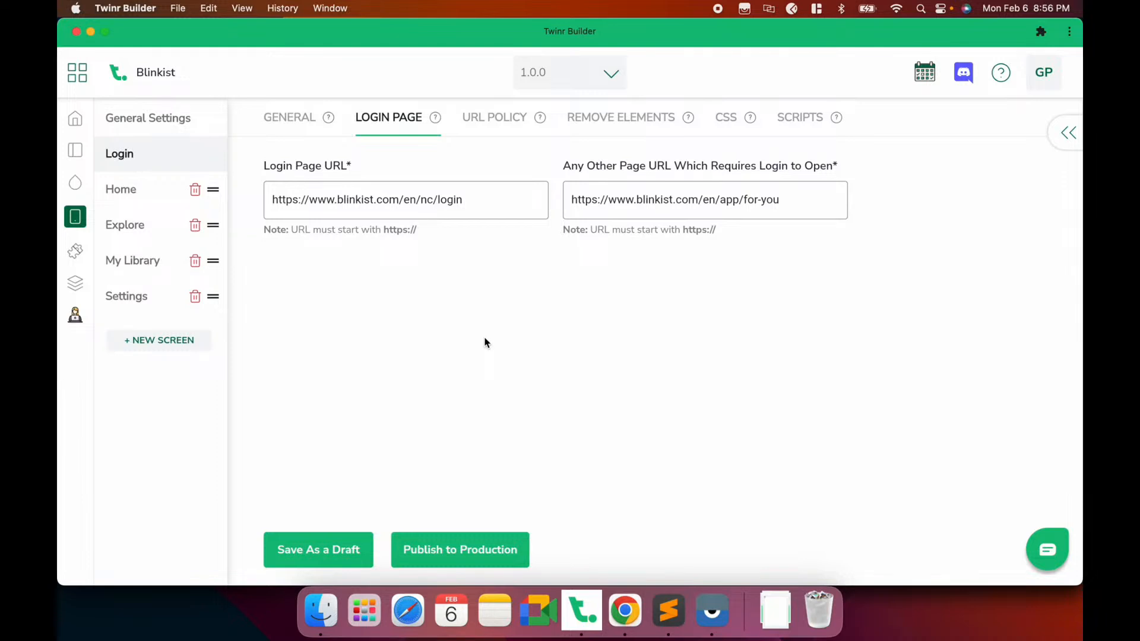
pyautogui.click(319, 550)
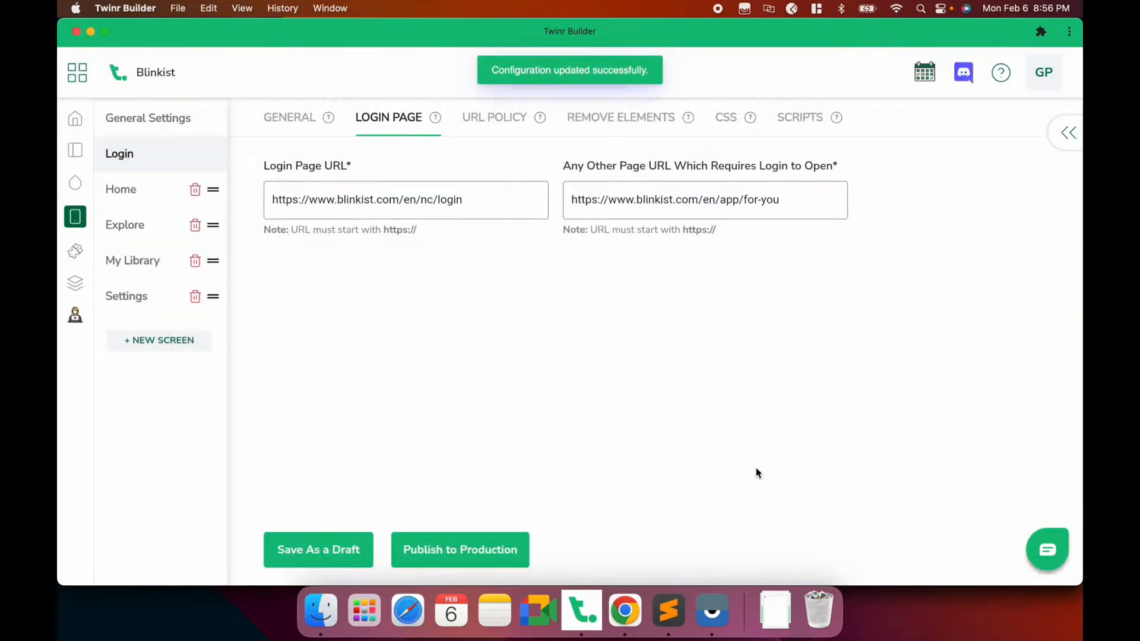
pyautogui.click(711, 601)
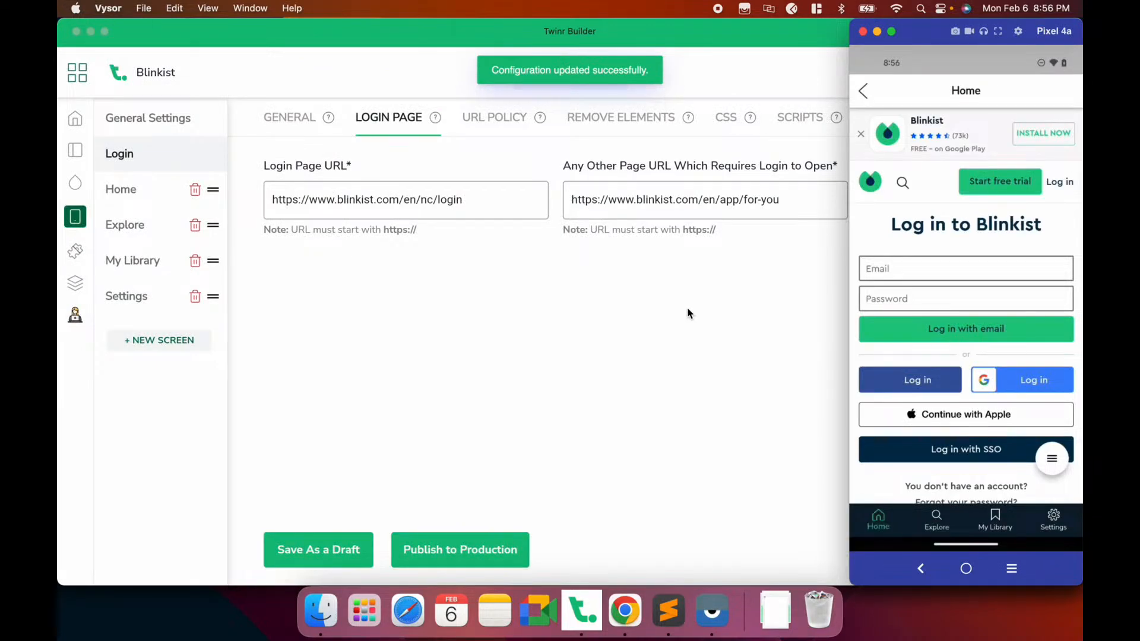
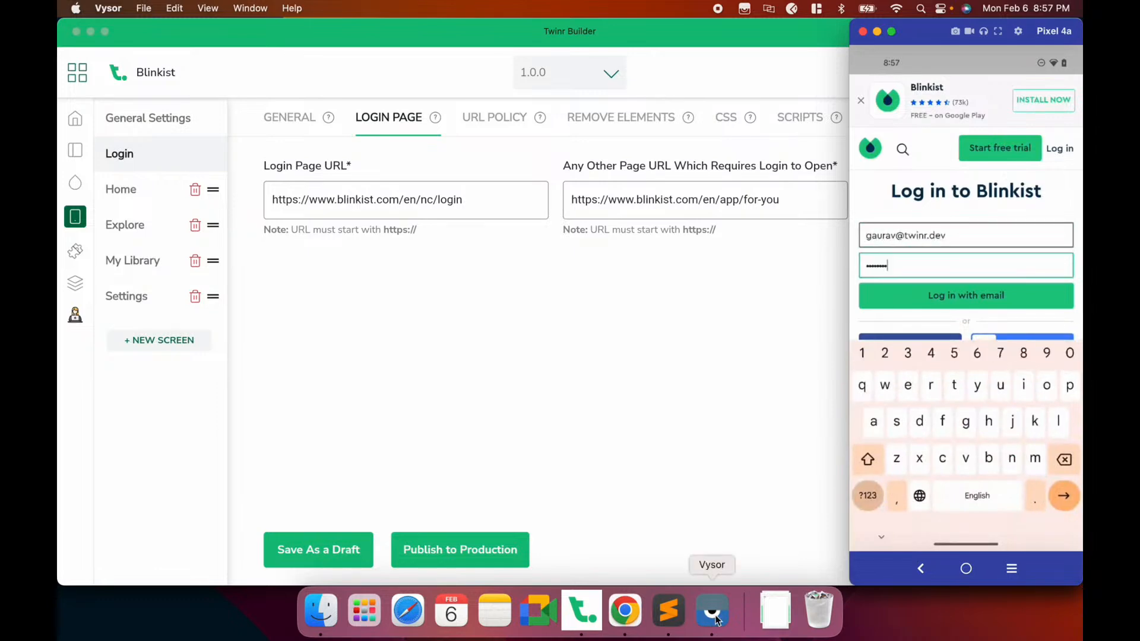
# Sign in to the Blinkist app on the mirrored phone with the account email, then return to Twinr Builder
pyautogui.press('Return')
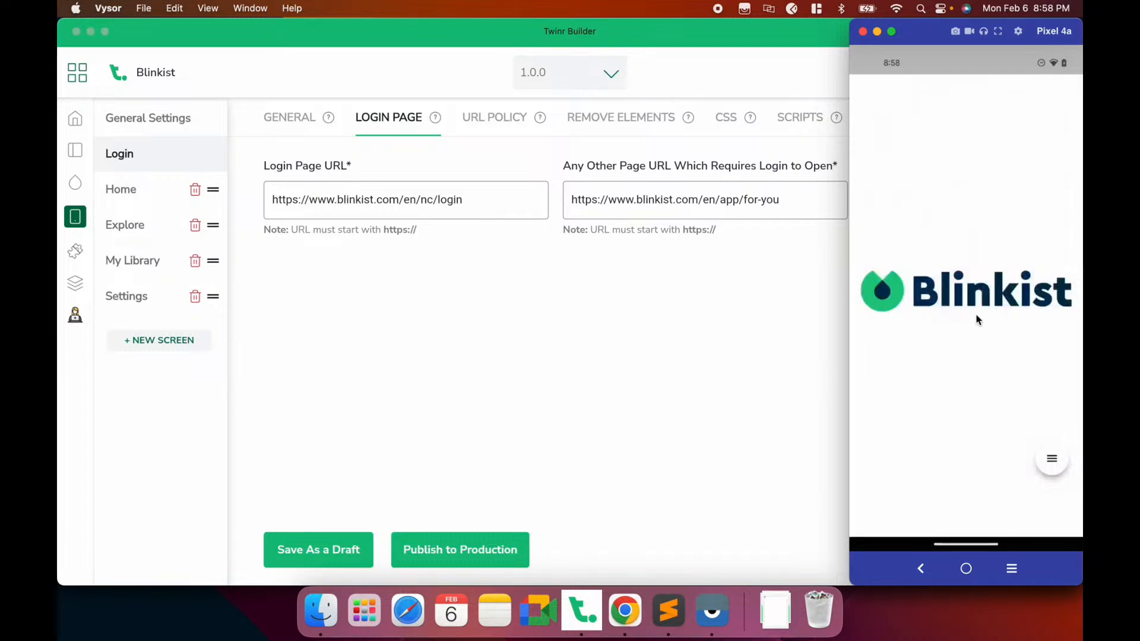
pyautogui.click(688, 327)
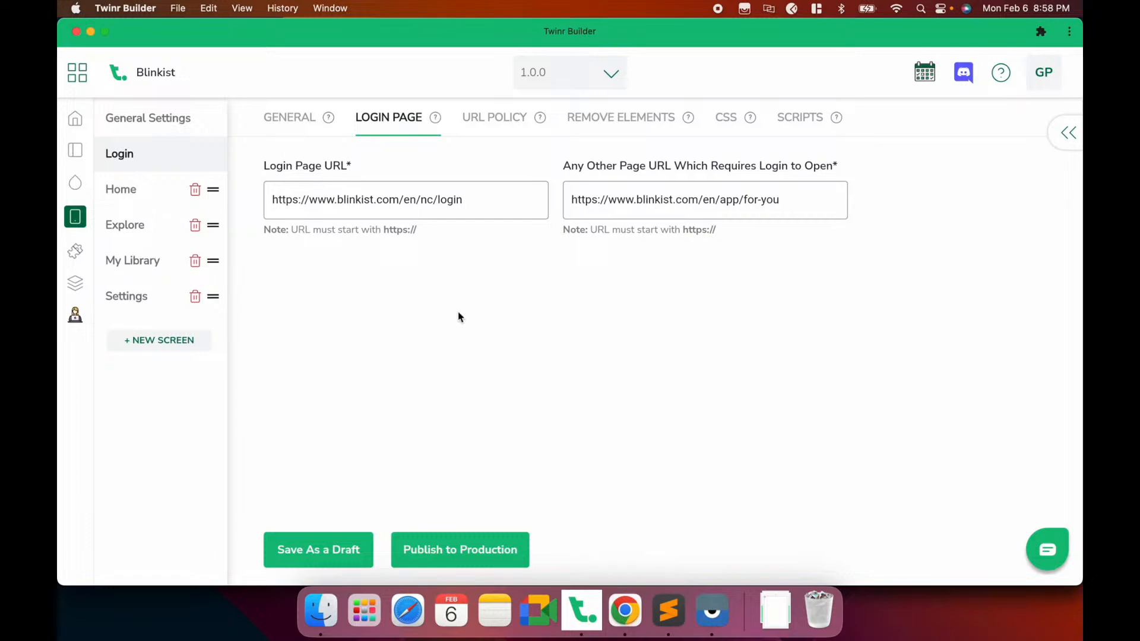
# Log in to Blinkist with email in Chrome, open its side menu, and compare it with the phone app
pyautogui.click(625, 611)
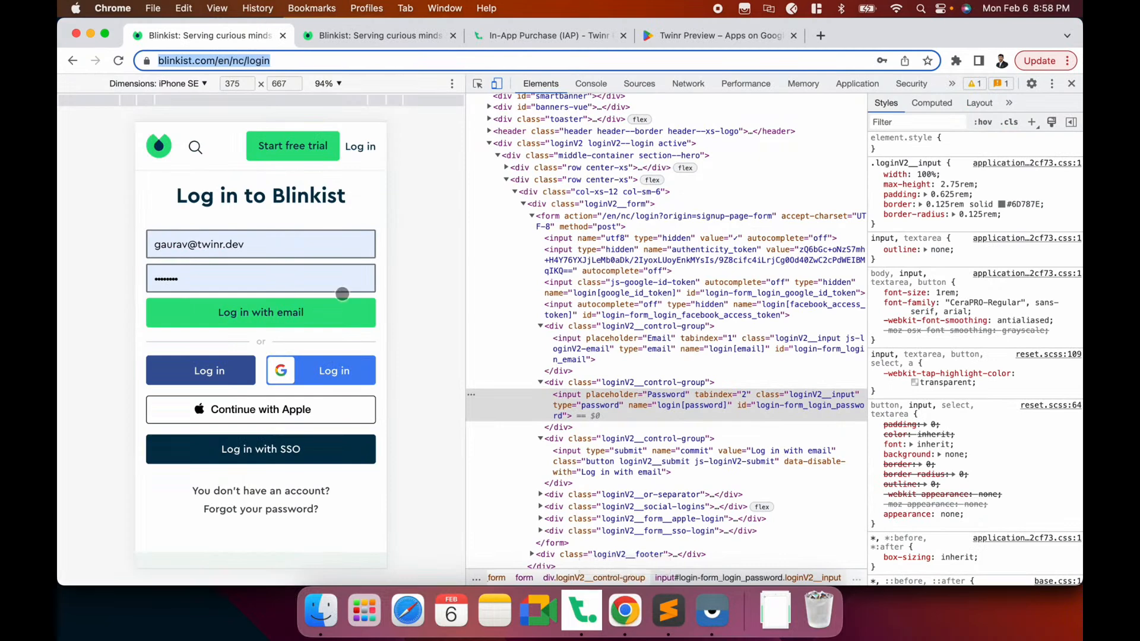
pyautogui.click(300, 313)
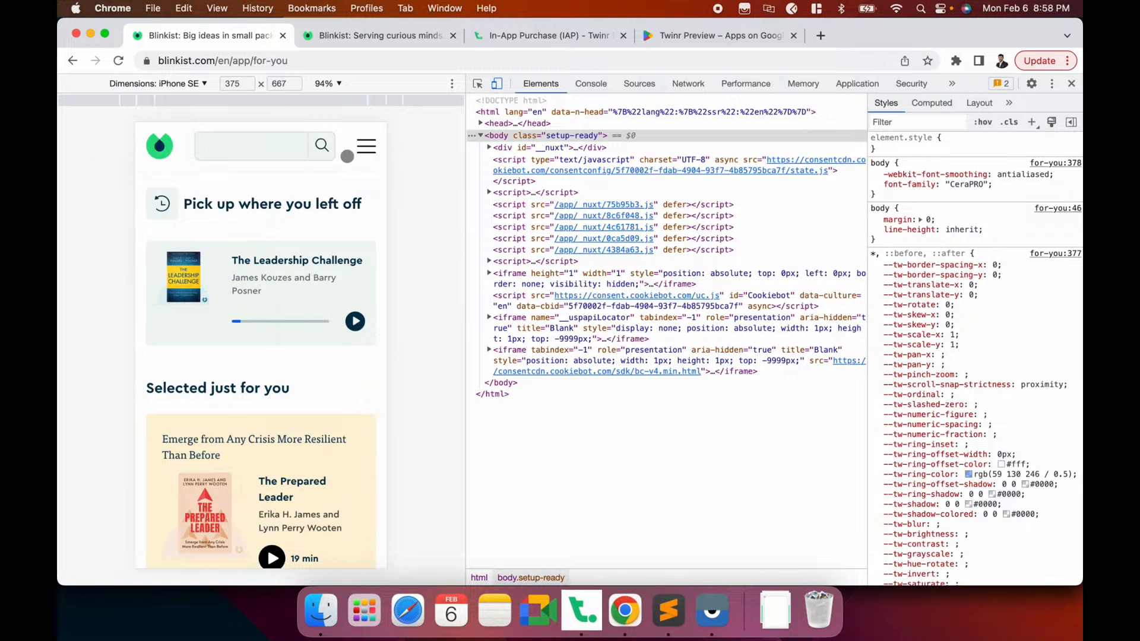
pyautogui.click(366, 147)
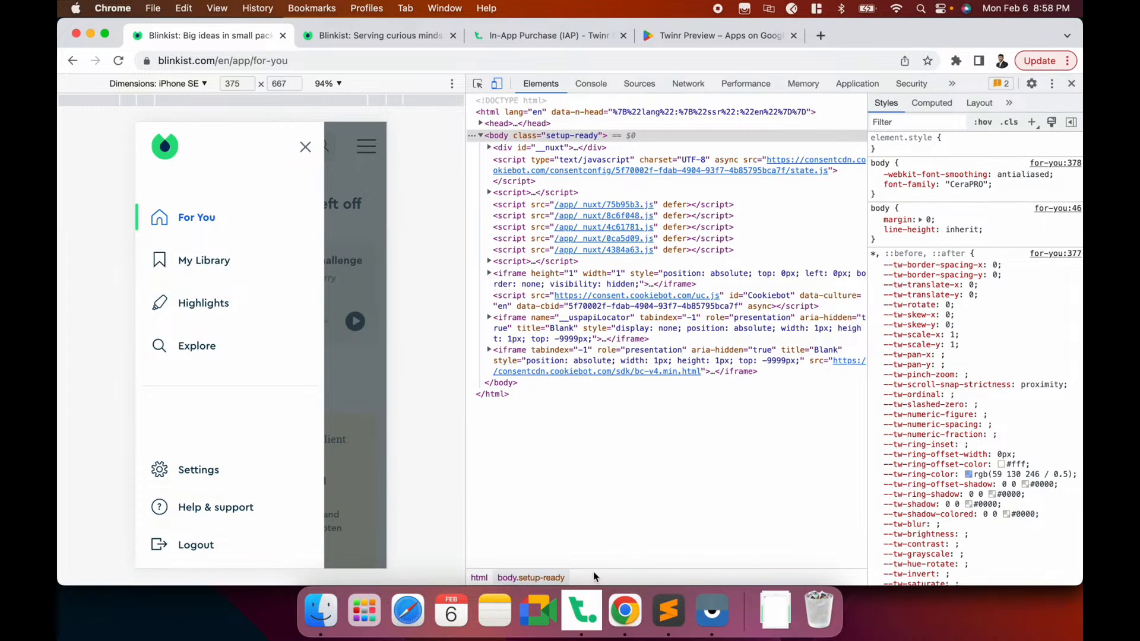
pyautogui.click(716, 618)
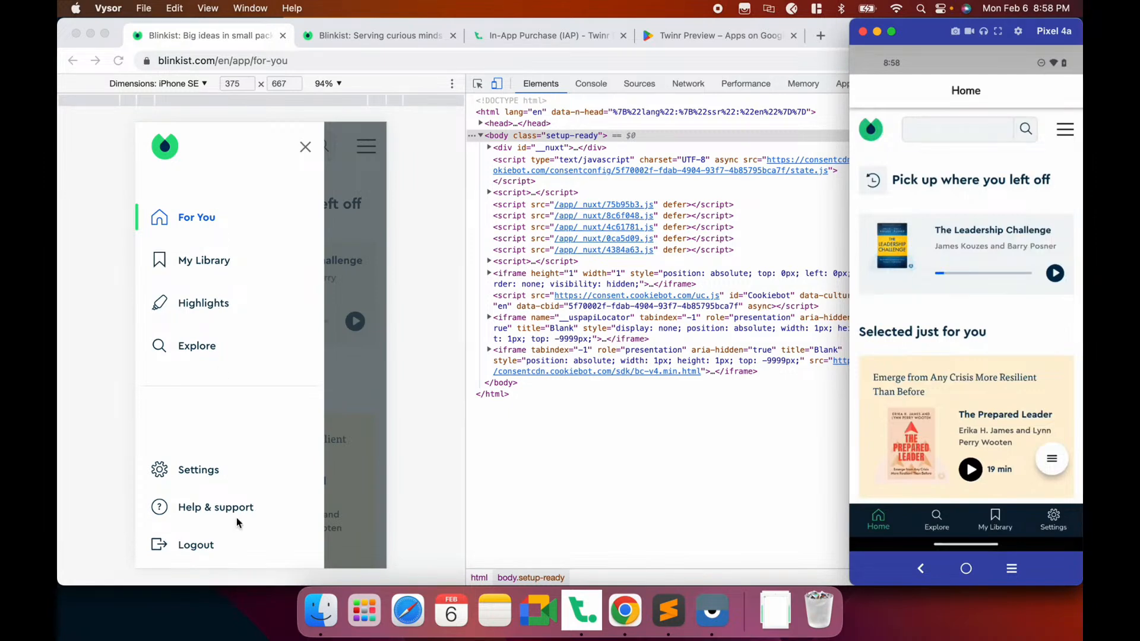
pyautogui.click(360, 291)
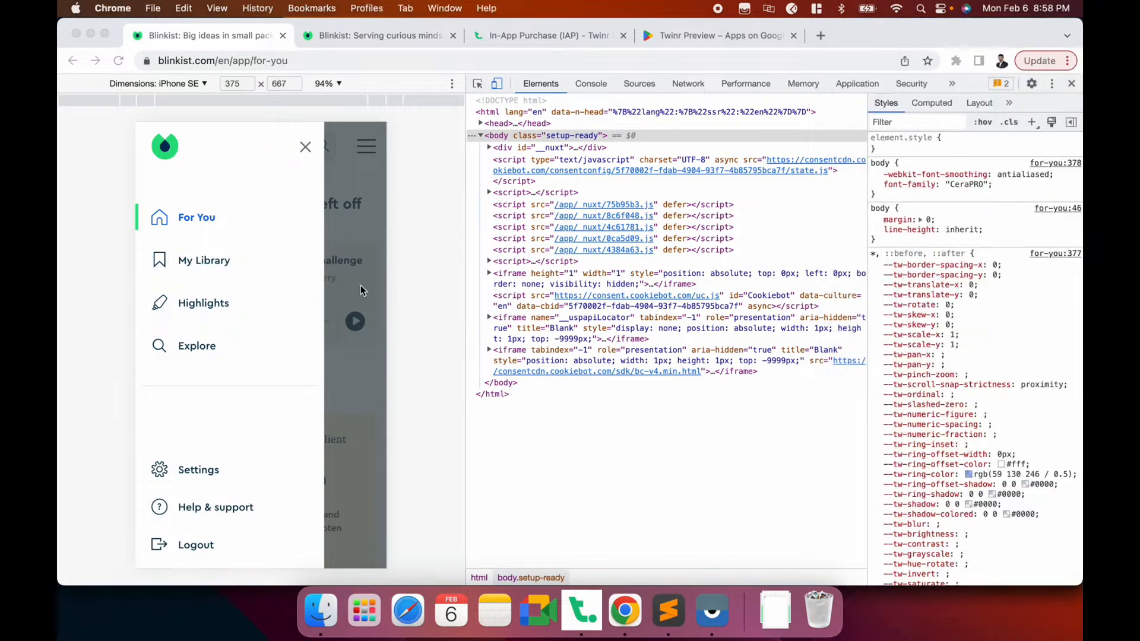
pyautogui.click(361, 176)
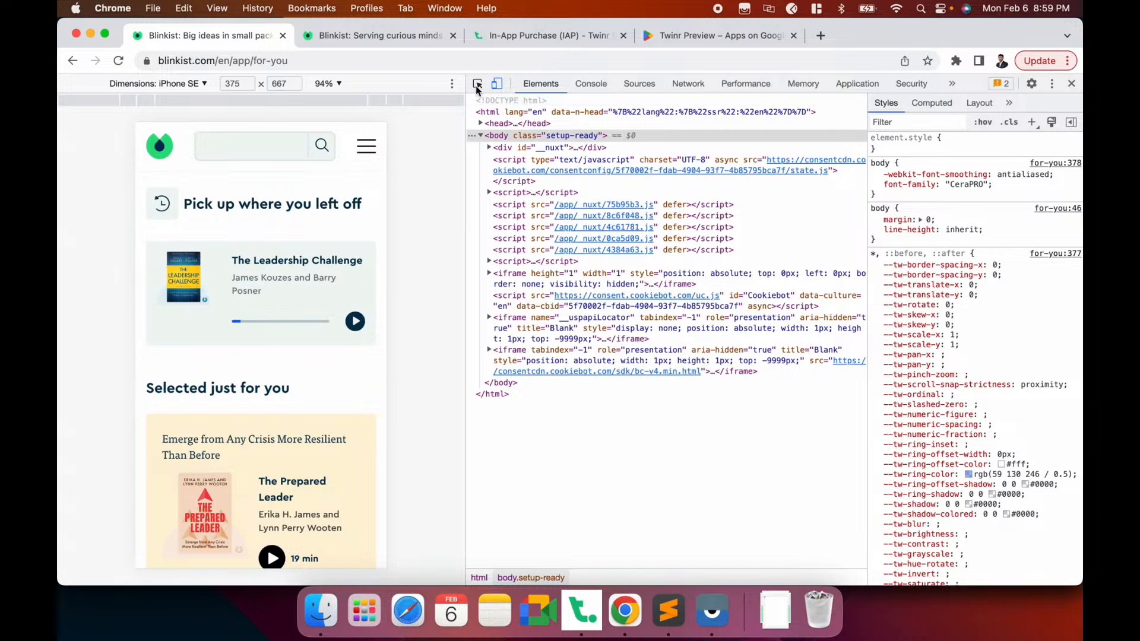
# Inspect the menu icon and select the header div's border-pale-mint-grey class name
pyautogui.click(372, 149)
pyautogui.scroll(-3, 550, 297)
pyautogui.click(550, 294)
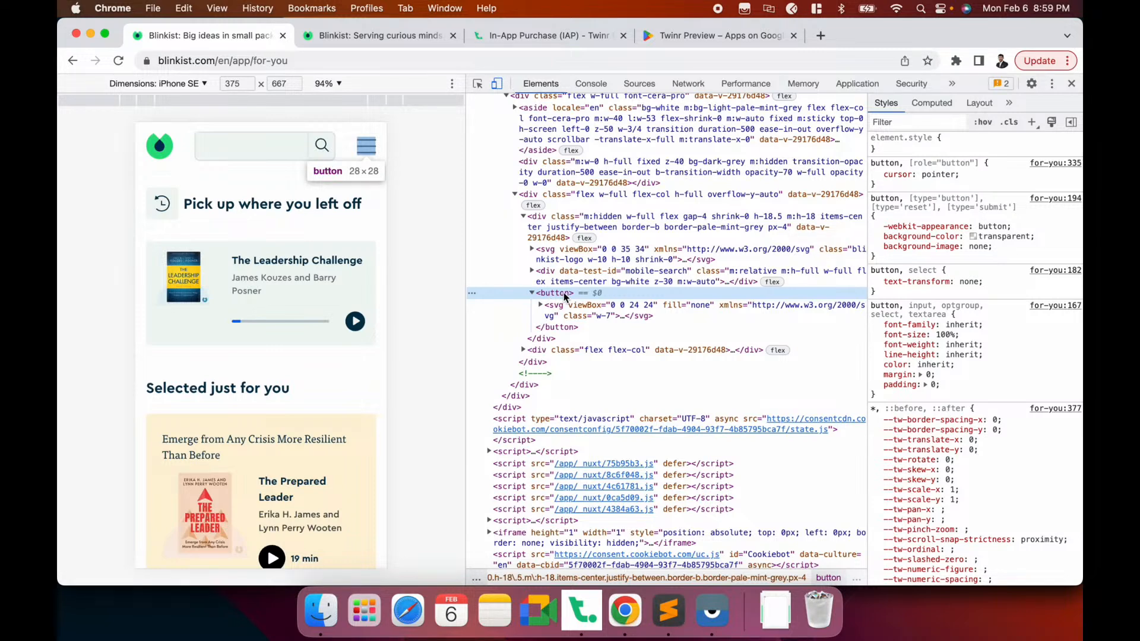
pyautogui.click(563, 226)
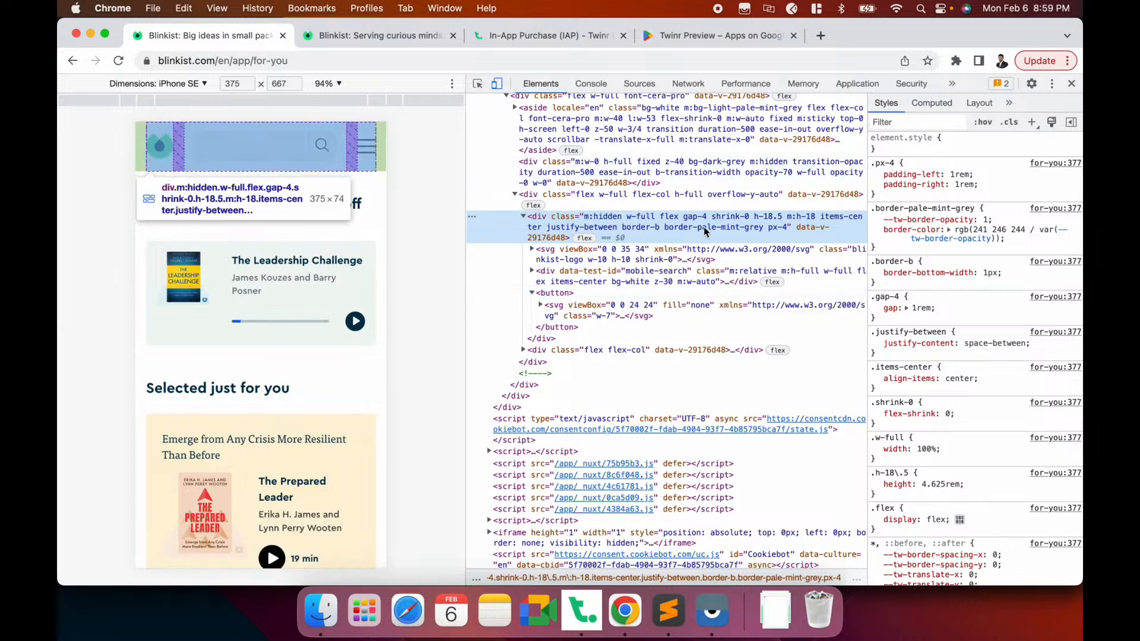
pyautogui.doubleClick(703, 227)
pyautogui.click(716, 229)
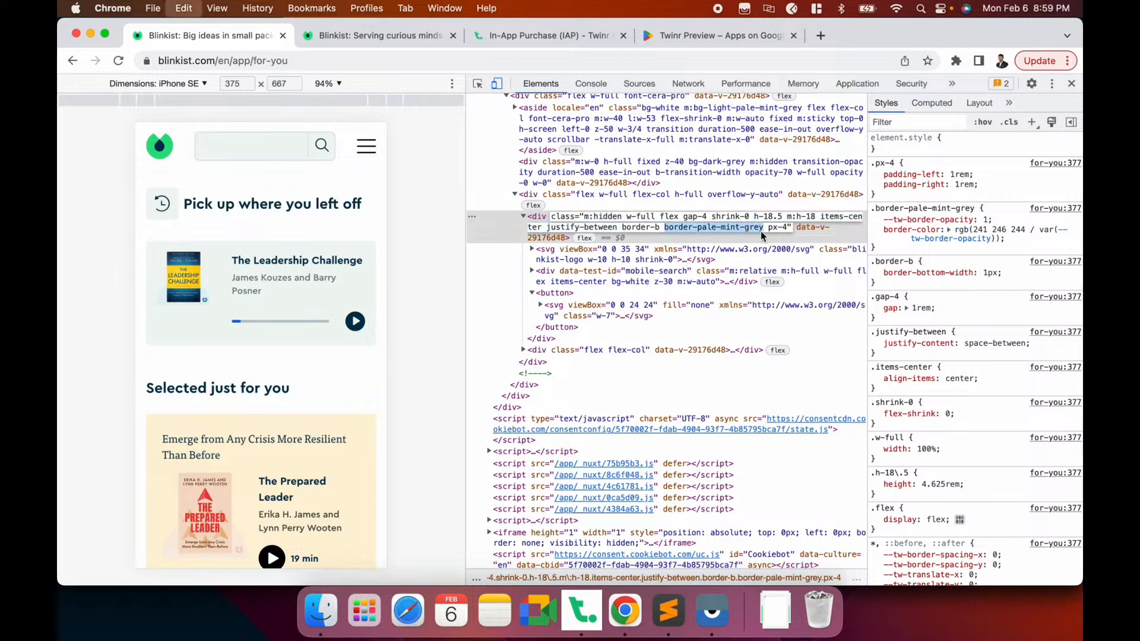
# Search the markup for border-pale-mint-grey, copy the class name, and return to Twinr Builder
pyautogui.press('super+f')
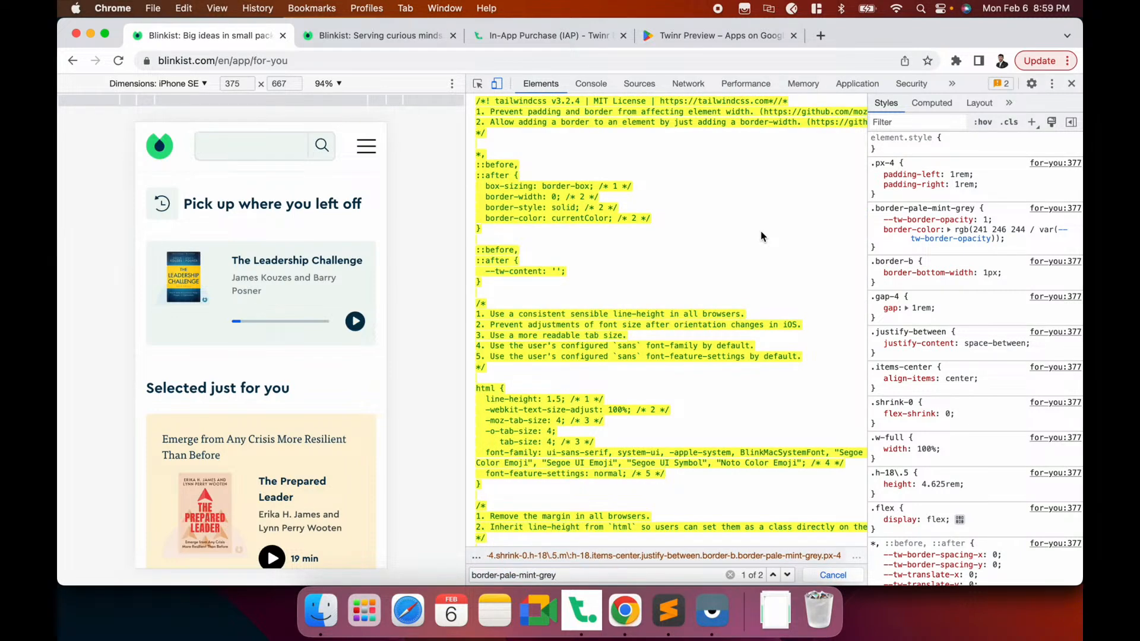
pyautogui.press('Return')
pyautogui.press('Return')
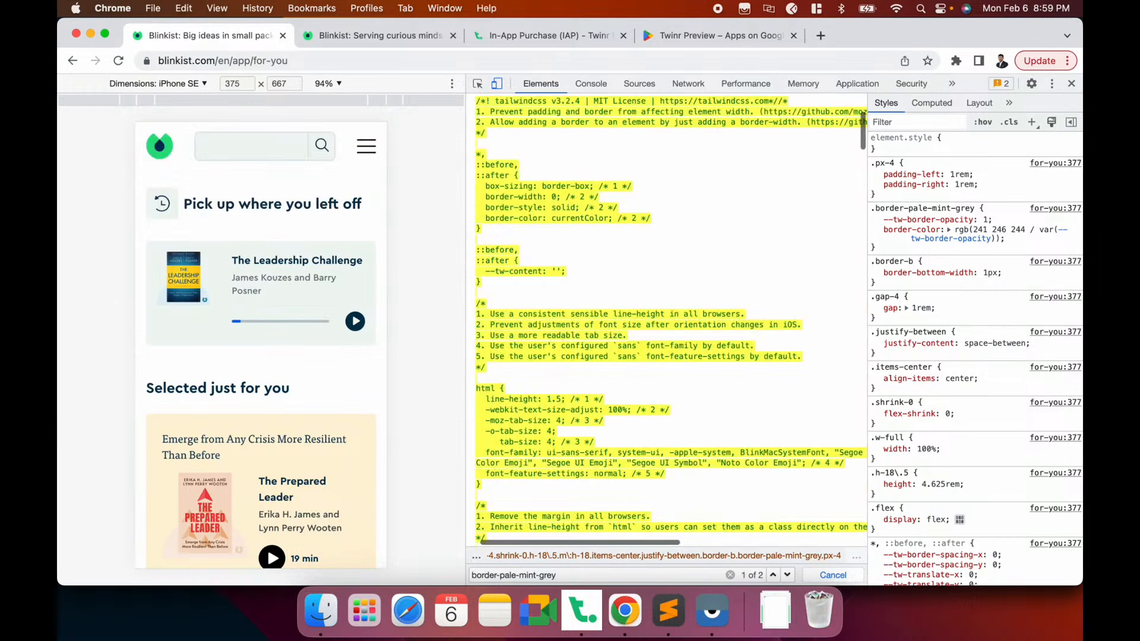
pyautogui.scroll(-5, 567, 342)
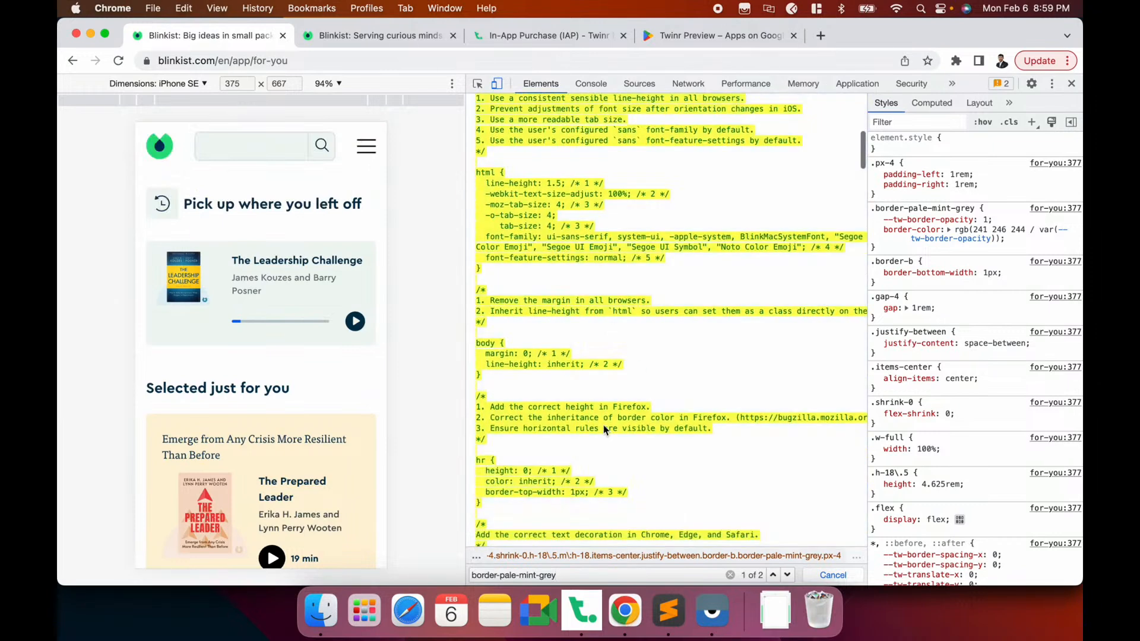
pyautogui.press('Return')
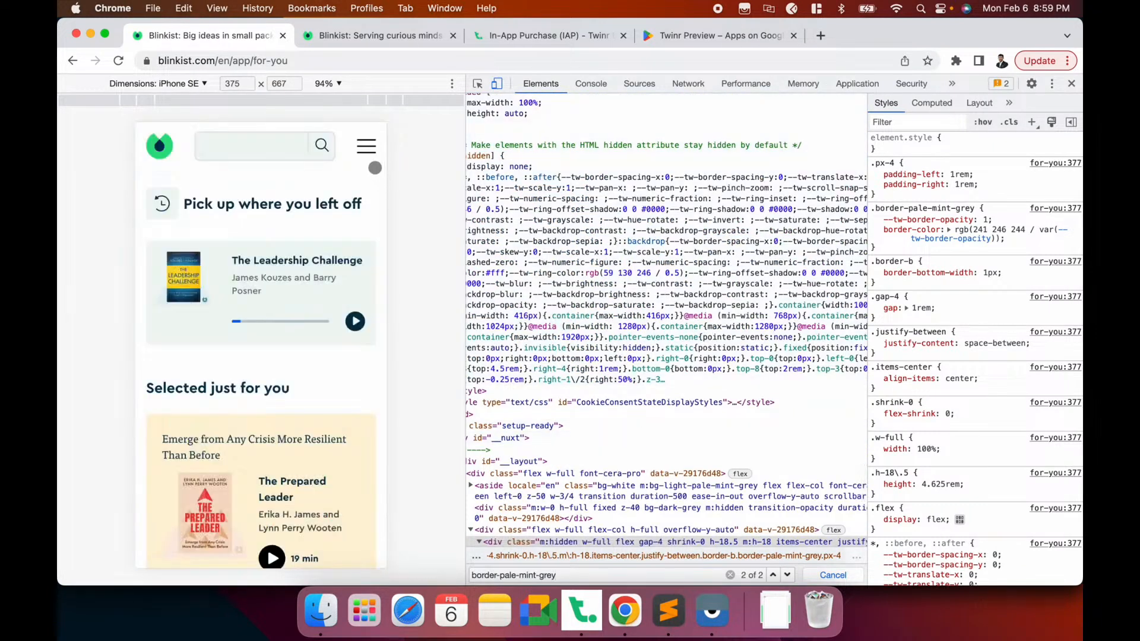
pyautogui.click(477, 84)
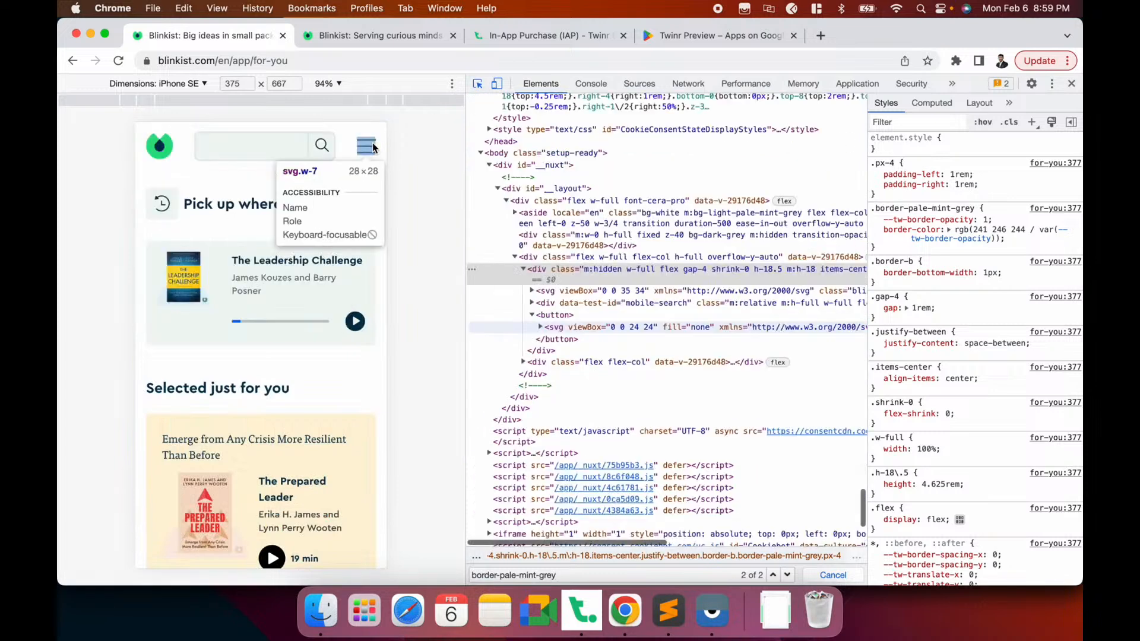
pyautogui.click(366, 146)
pyautogui.press('super+a')
pyautogui.press('super+c')
pyautogui.press('super+Tab')
pyautogui.press('super+Tab')
pyautogui.click(584, 631)
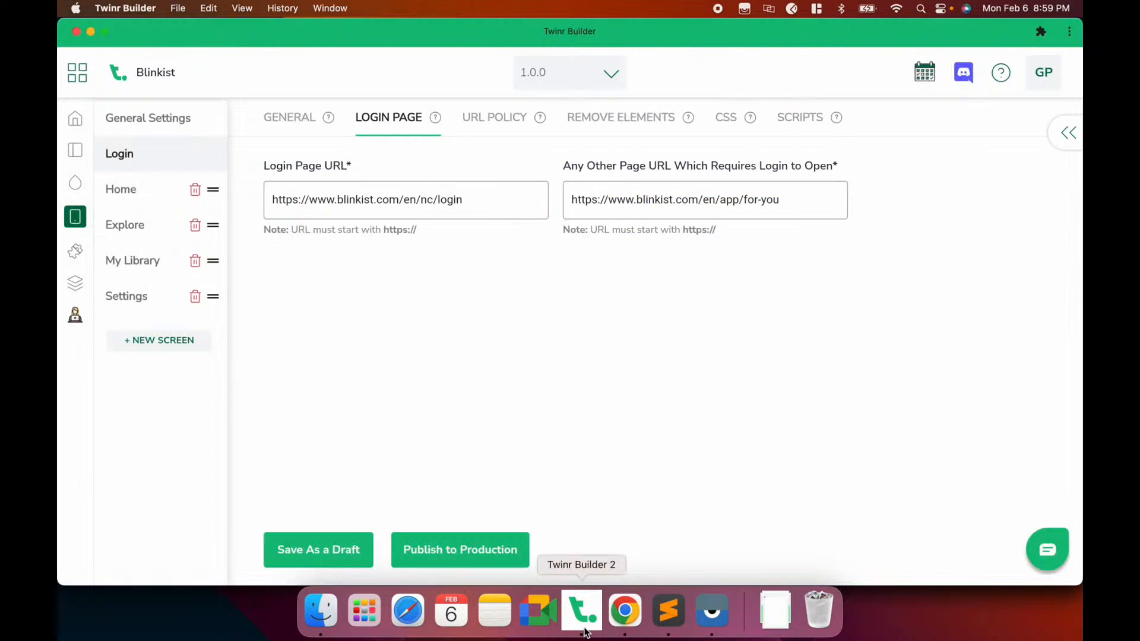
# In General Settings > Remove Elements, add an empty identifier row above #footer-text
pyautogui.click(170, 122)
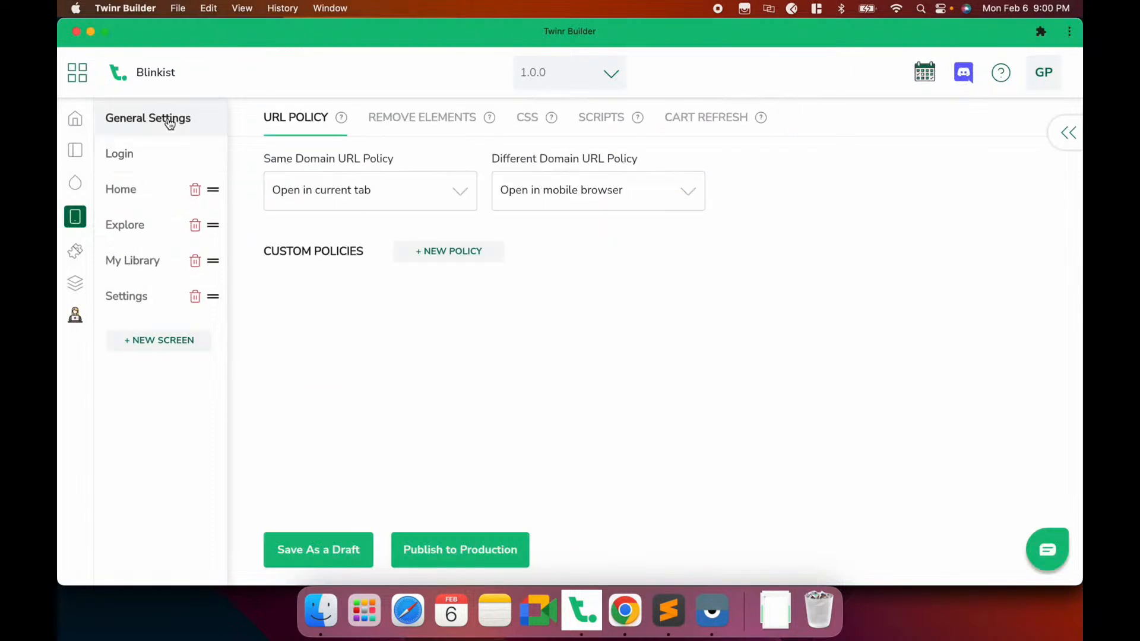
pyautogui.click(425, 121)
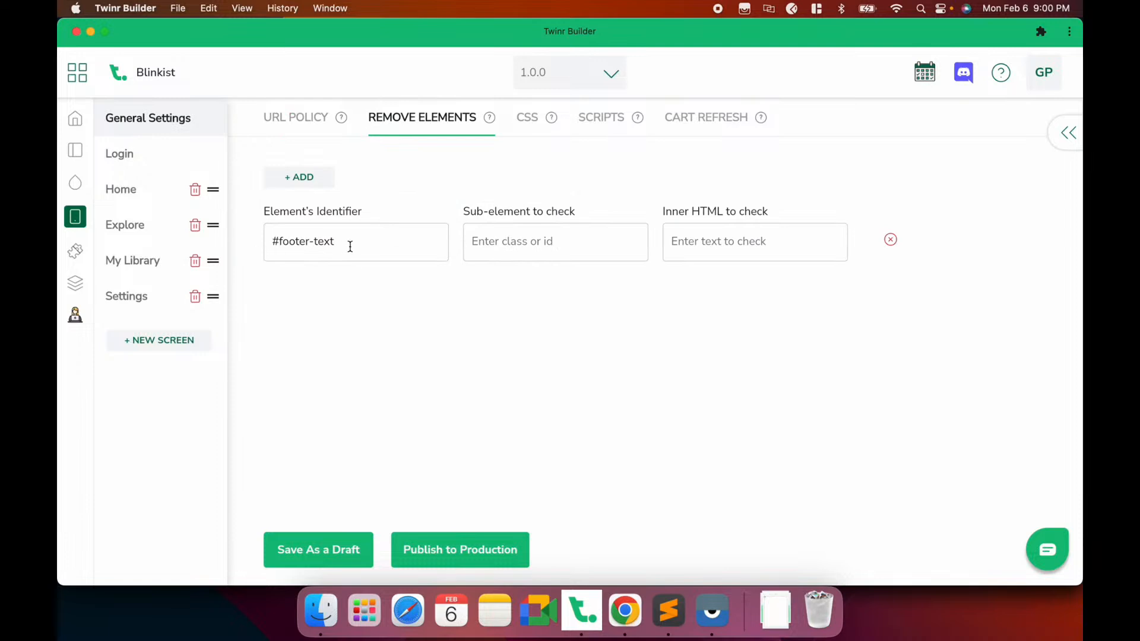
pyautogui.moveTo(349, 241); pyautogui.dragTo(247, 250)
pyautogui.click(250, 251)
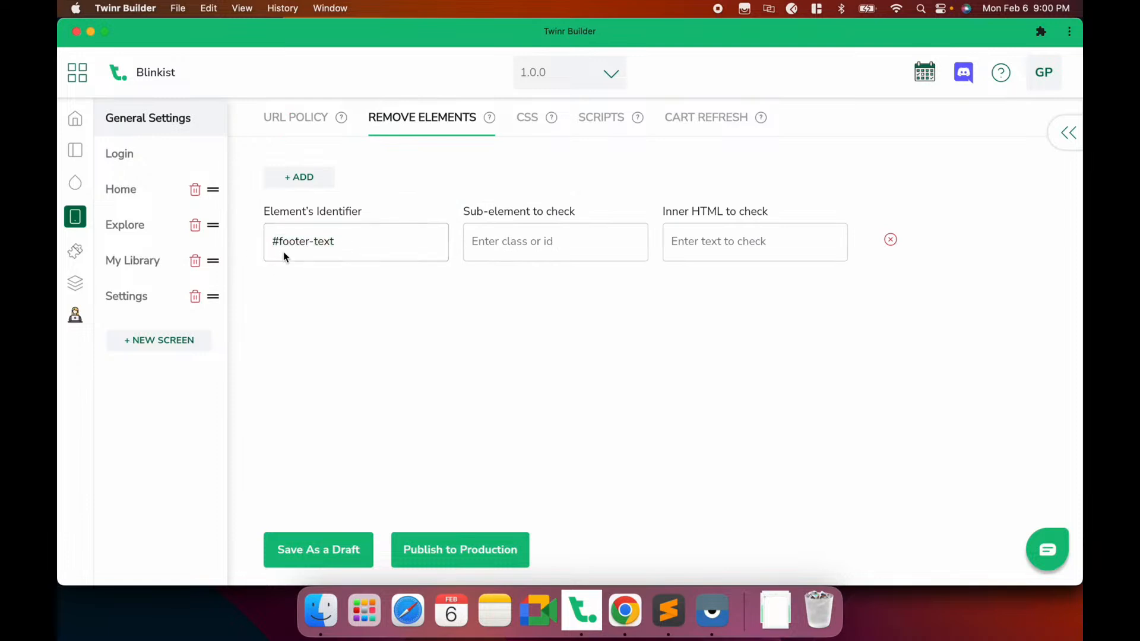
pyautogui.click(291, 185)
pyautogui.click(321, 228)
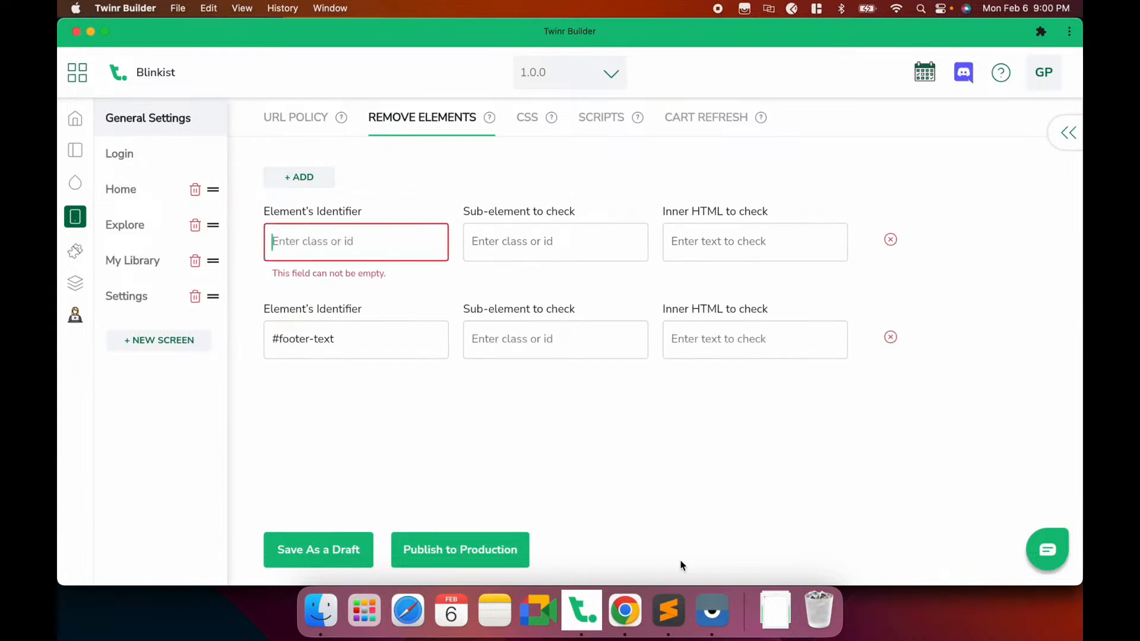
pyautogui.click(713, 611)
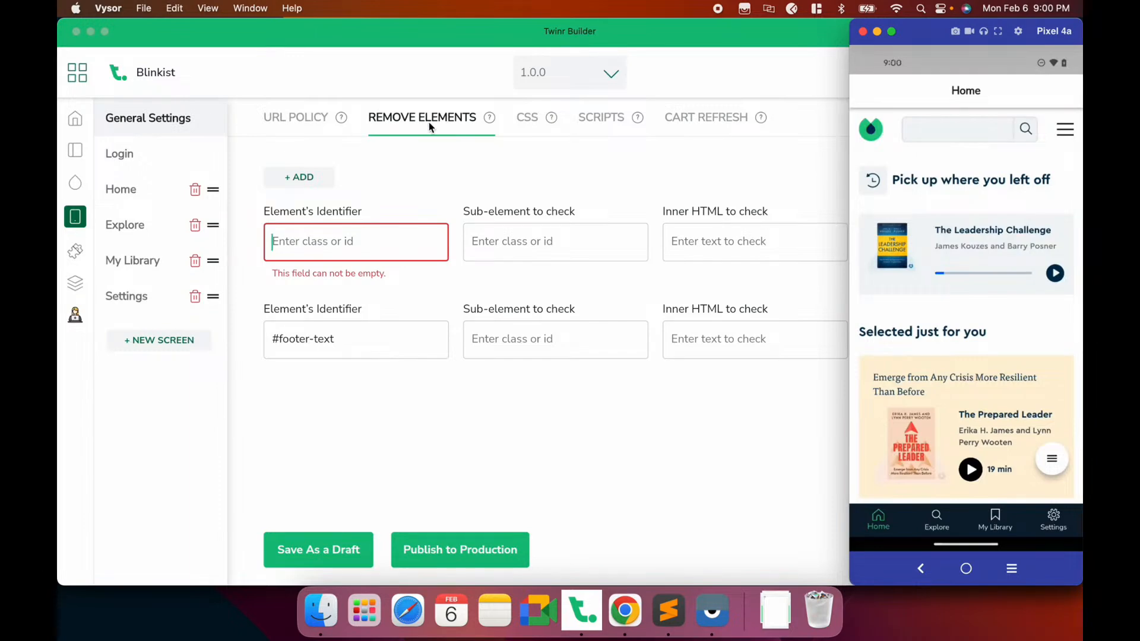
# Paste the copied border-pale-mint-grey class into the new identifier and recheck the header div in DevTools
pyautogui.click(311, 296)
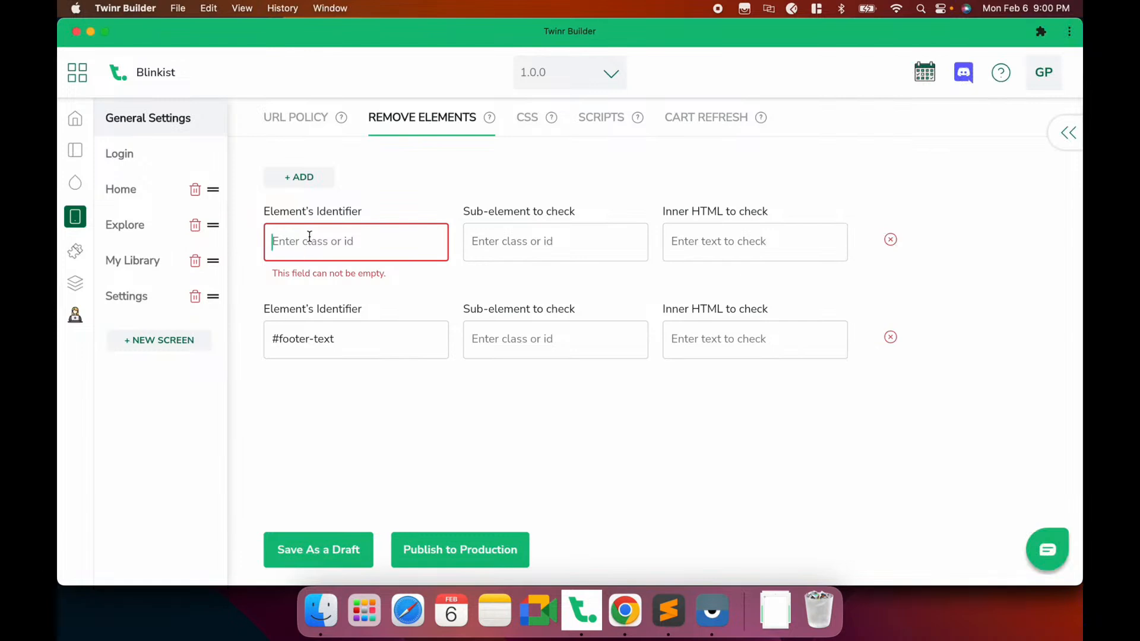
pyautogui.press('super+v')
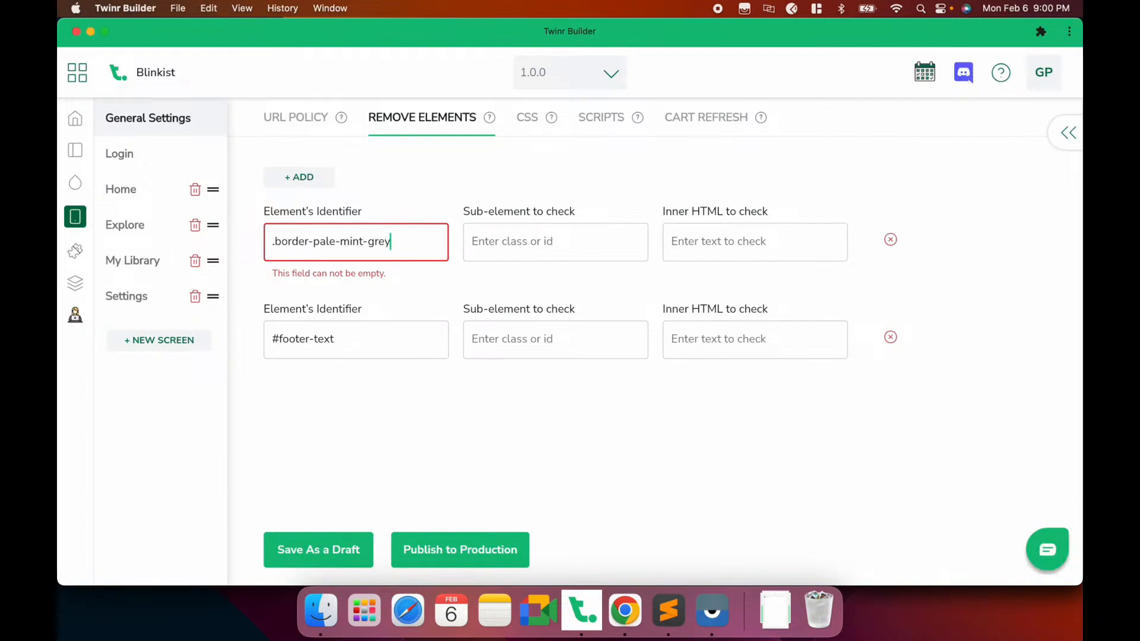
pyautogui.press('super+Tab')
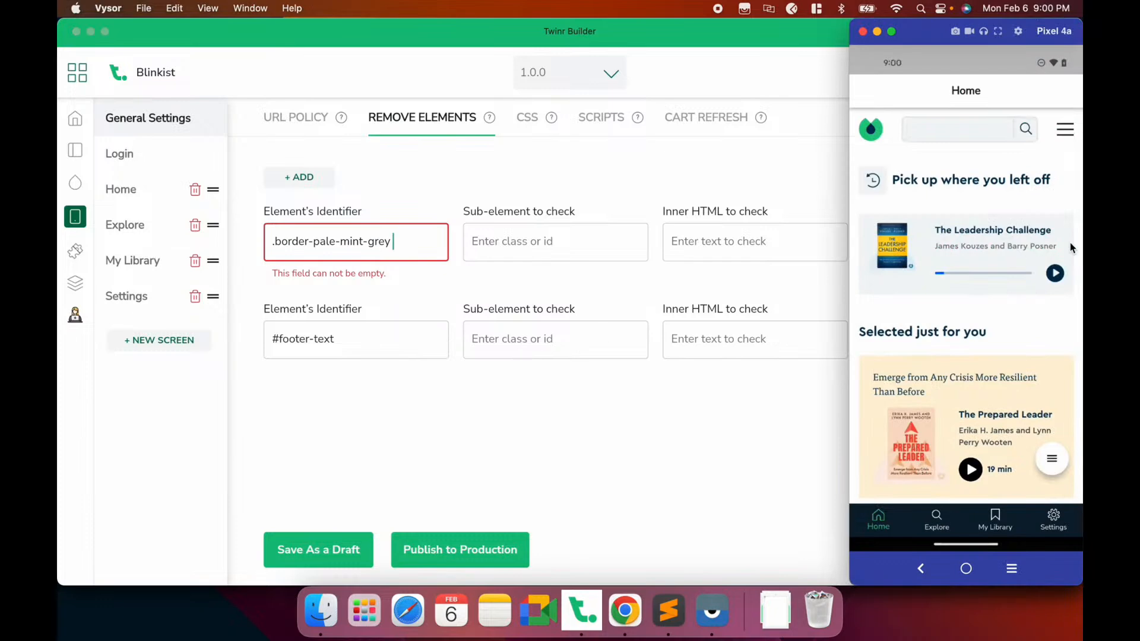
pyautogui.click(625, 610)
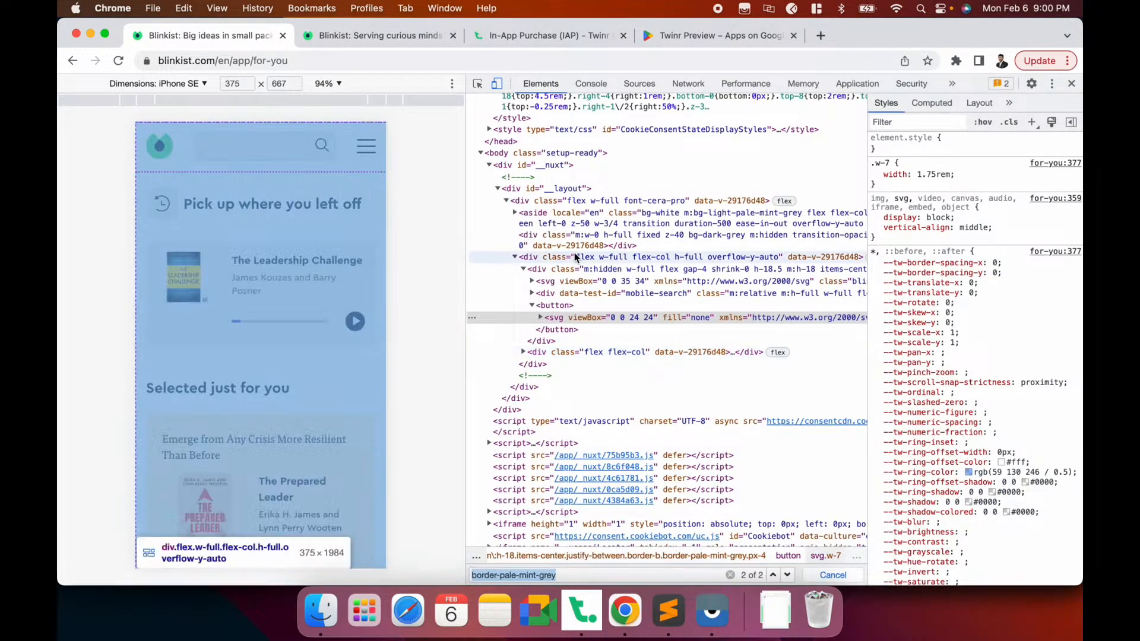
pyautogui.click(571, 259)
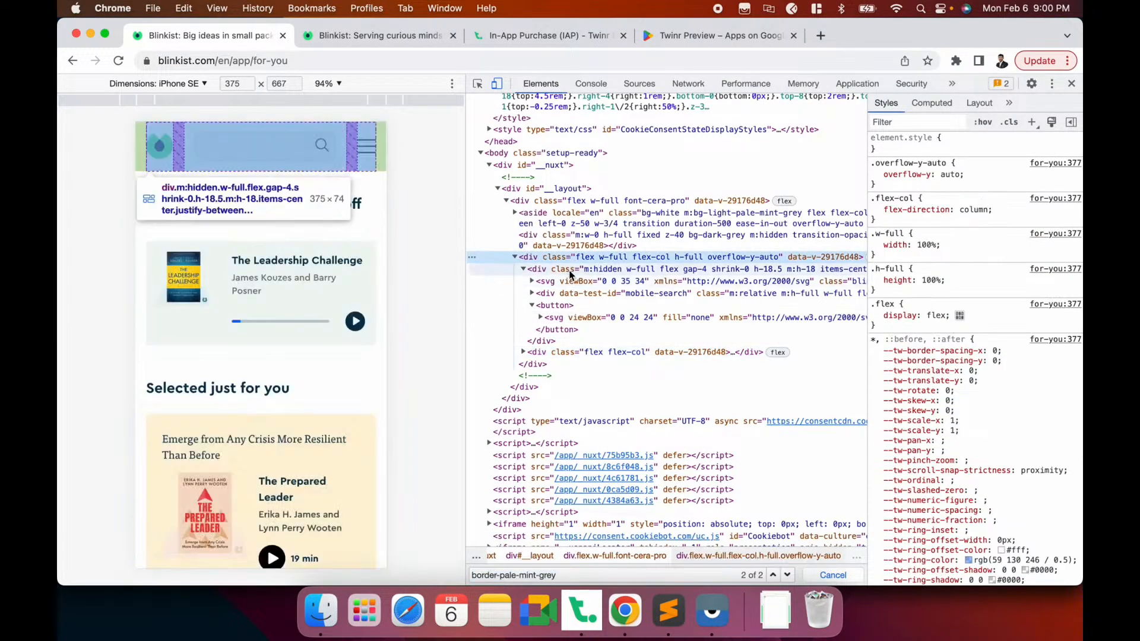
pyautogui.click(568, 271)
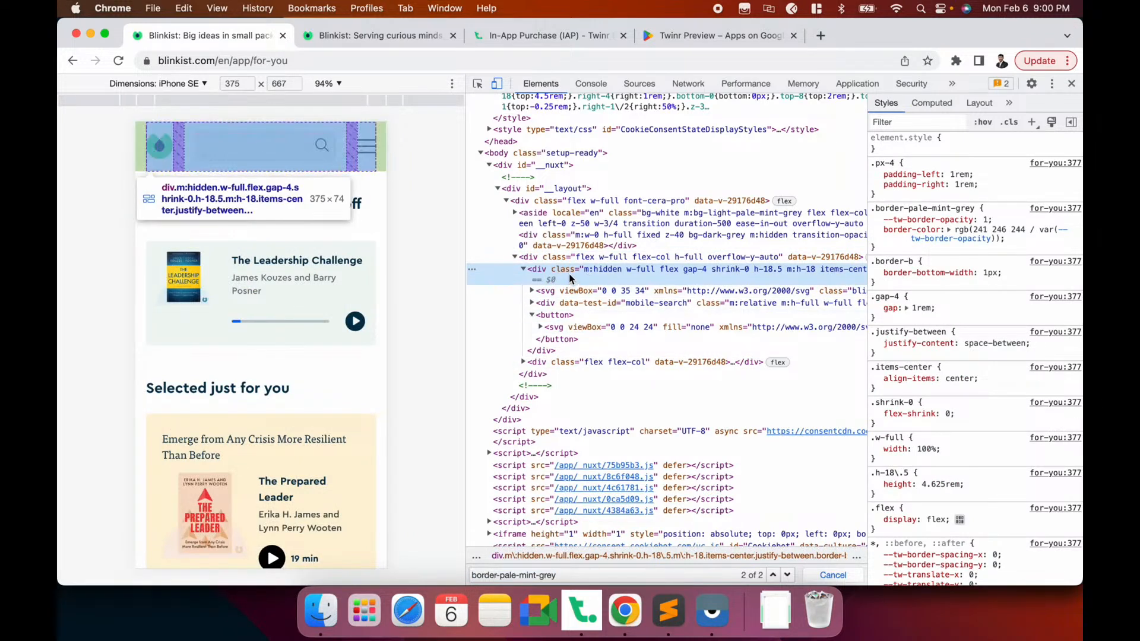
pyautogui.click(532, 315)
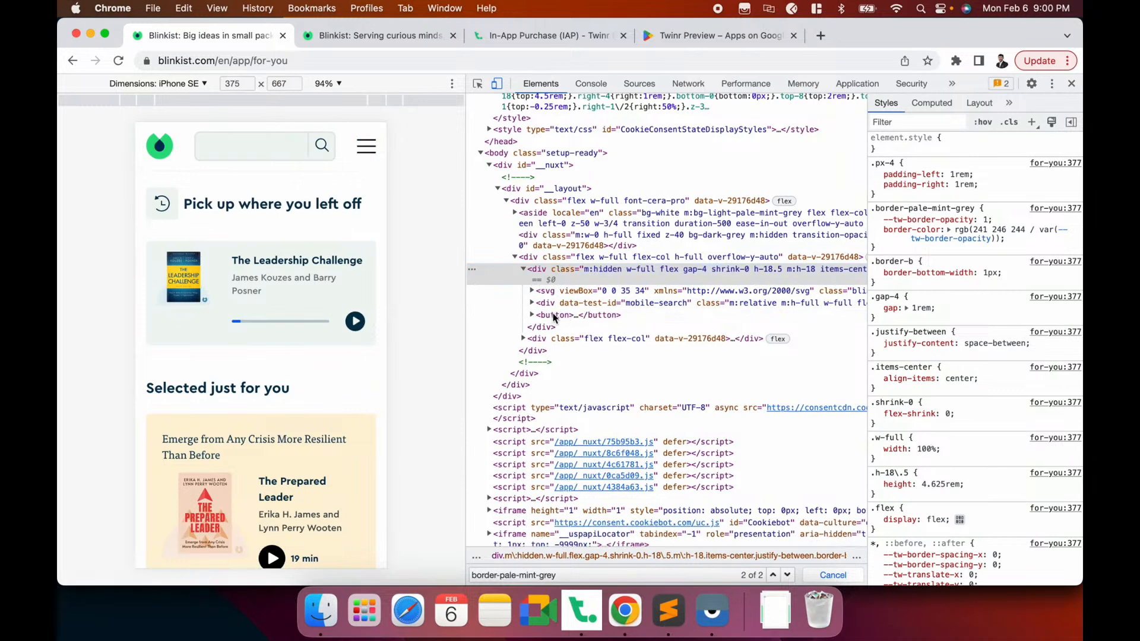
# Append 'button' to make the rule .border-pale-mint-grey button, save as draft, and check the phone
pyautogui.press('super+Tab')
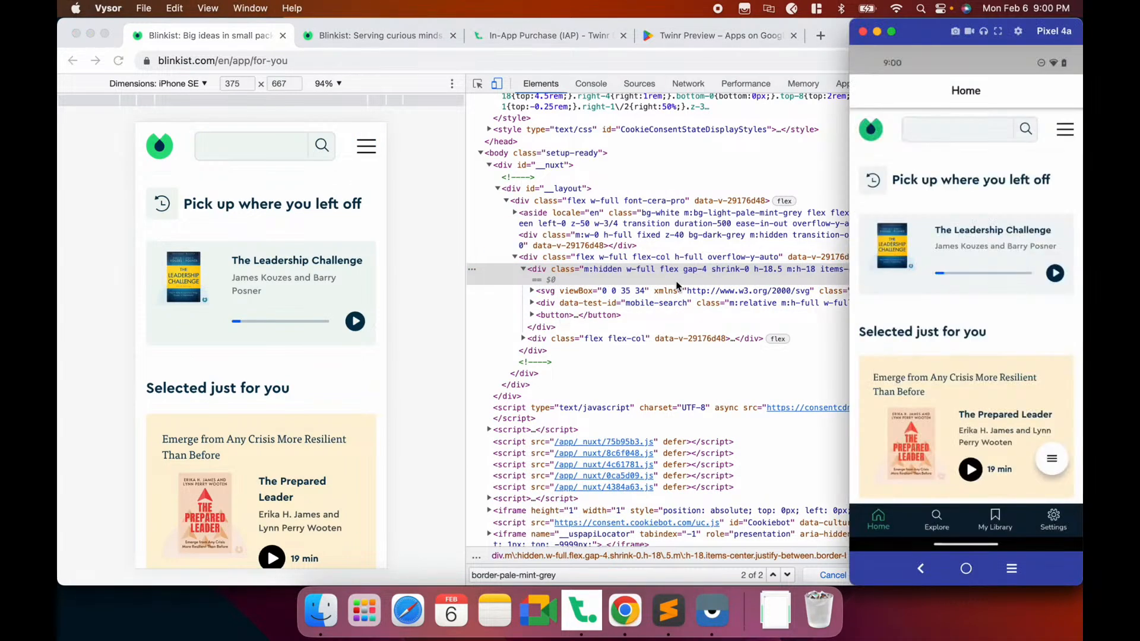
pyautogui.click(758, 295)
pyautogui.click(586, 605)
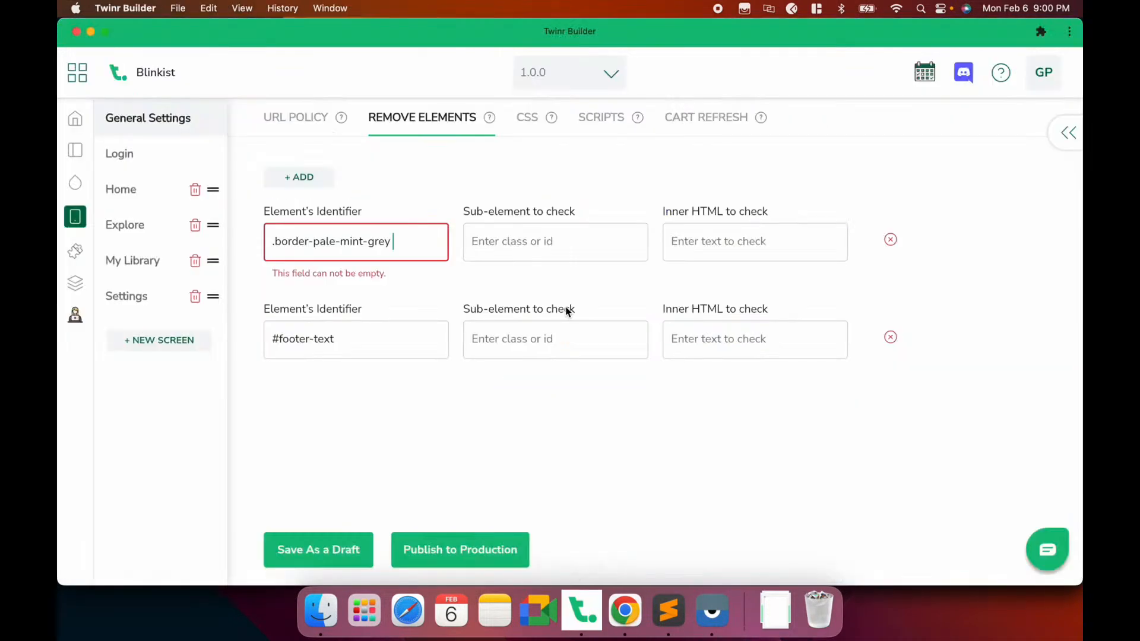
pyautogui.write('button')
pyautogui.click(317, 550)
pyautogui.click(696, 610)
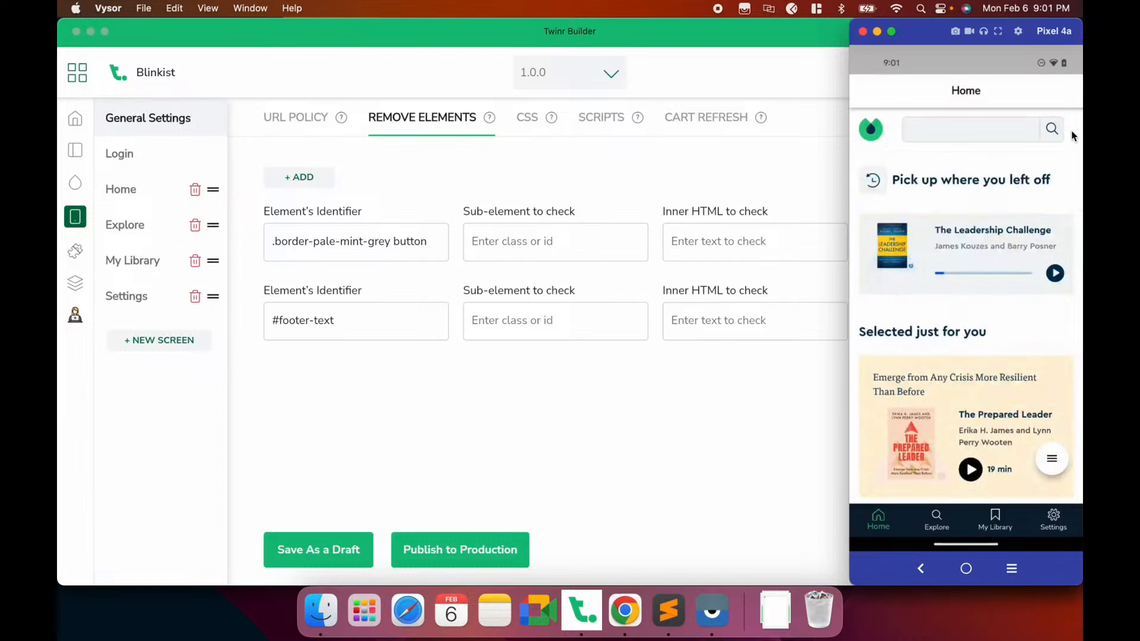
pyautogui.click(584, 416)
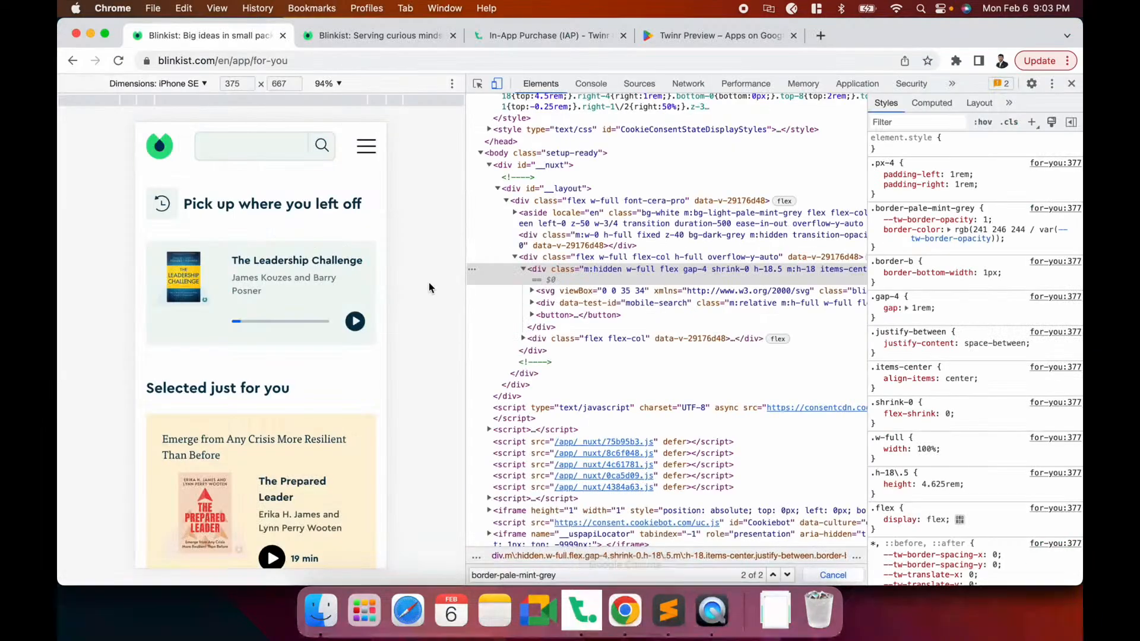
# Inspect the header logo svg in Chrome DevTools and begin selecting its blinkist-logo class
pyautogui.press('super+Tab')
pyautogui.press('super+Tab')
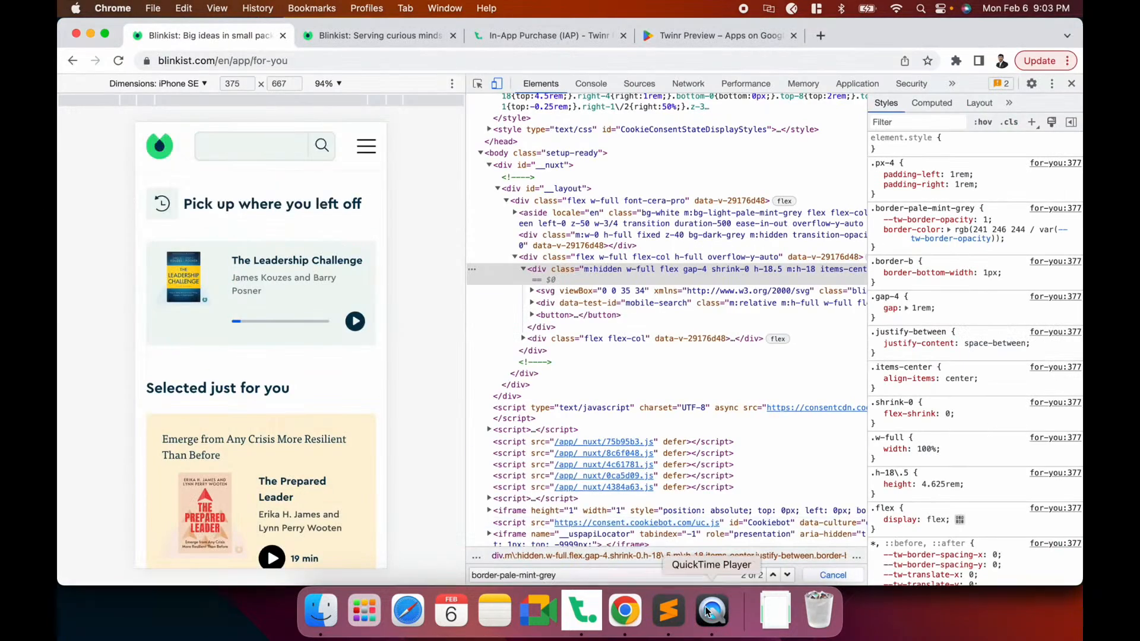
pyautogui.click(712, 612)
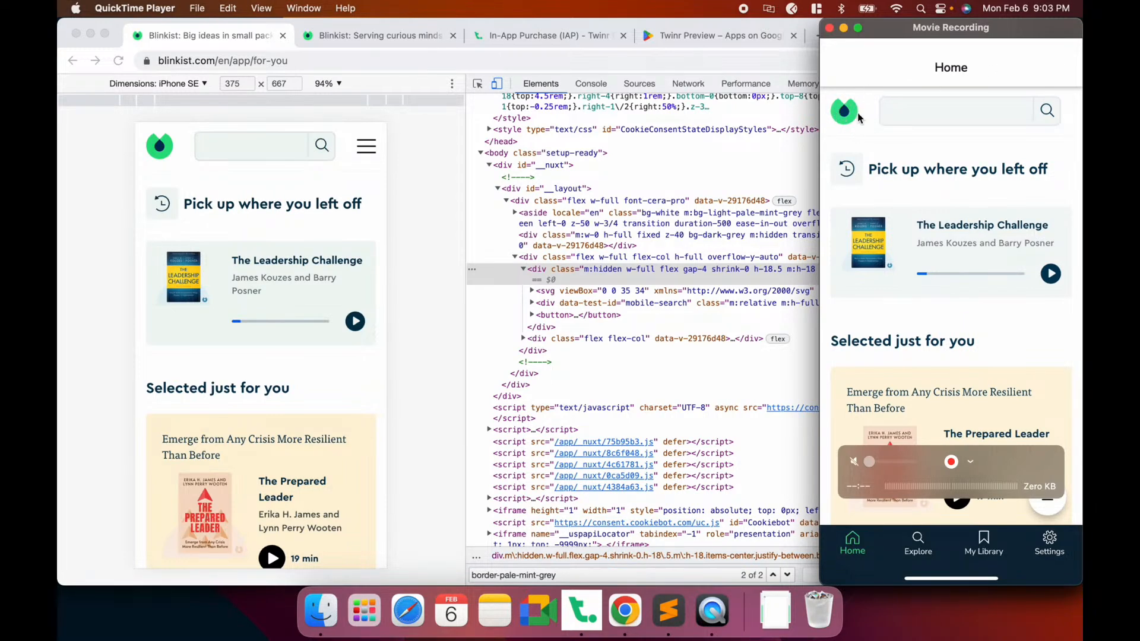
pyautogui.click(455, 194)
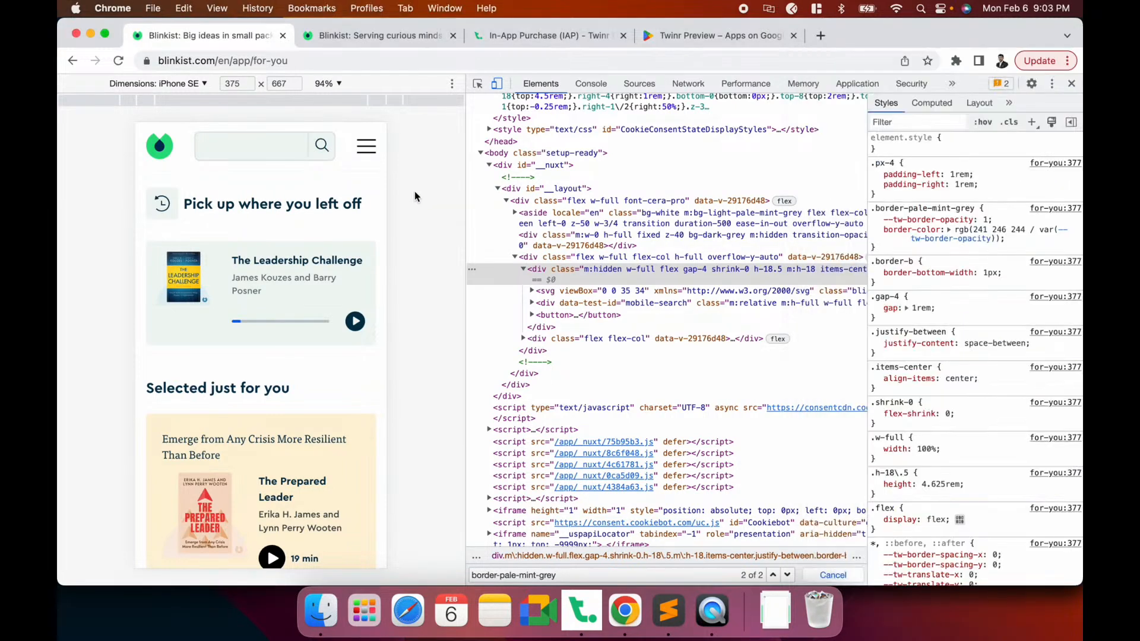
pyautogui.click(477, 84)
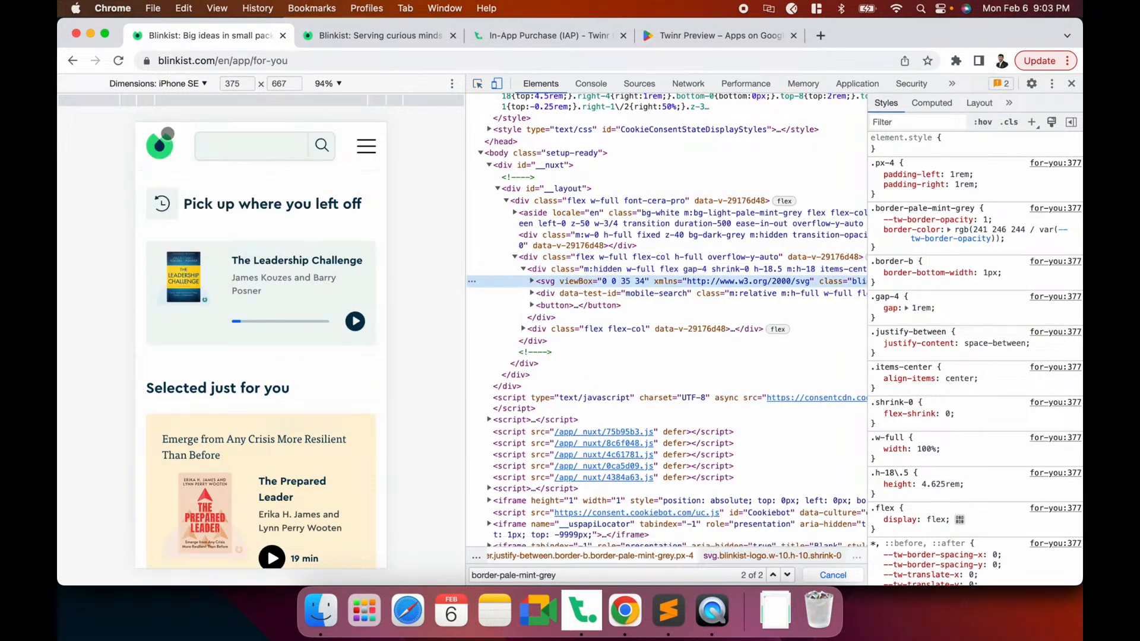
pyautogui.click(628, 270)
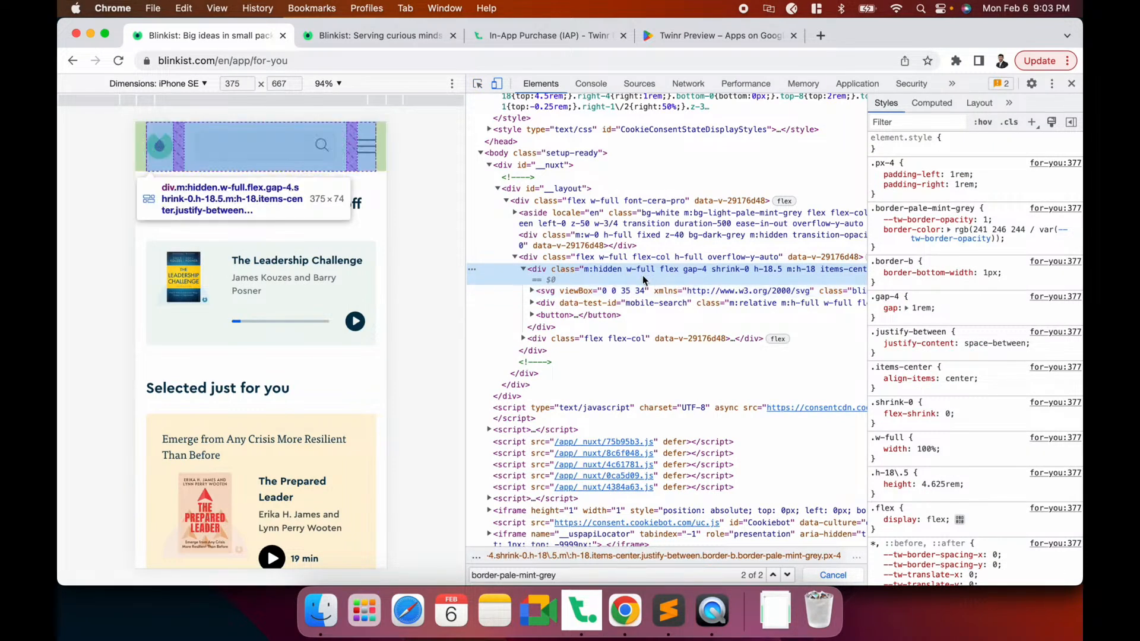
pyautogui.click(676, 291)
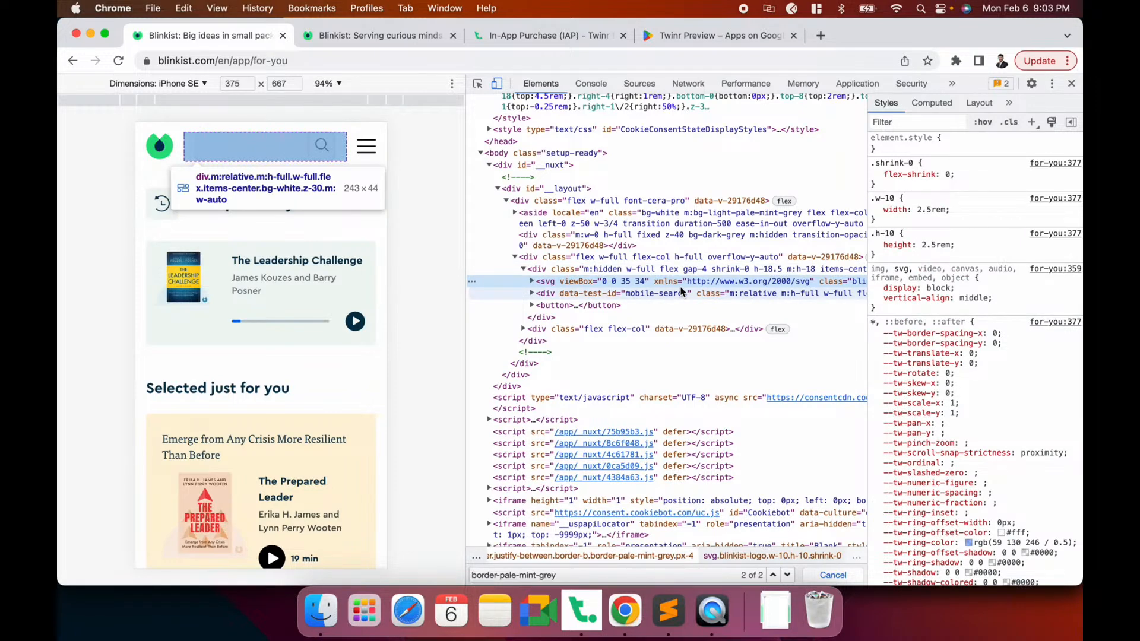
pyautogui.hscroll(10, 681, 291)
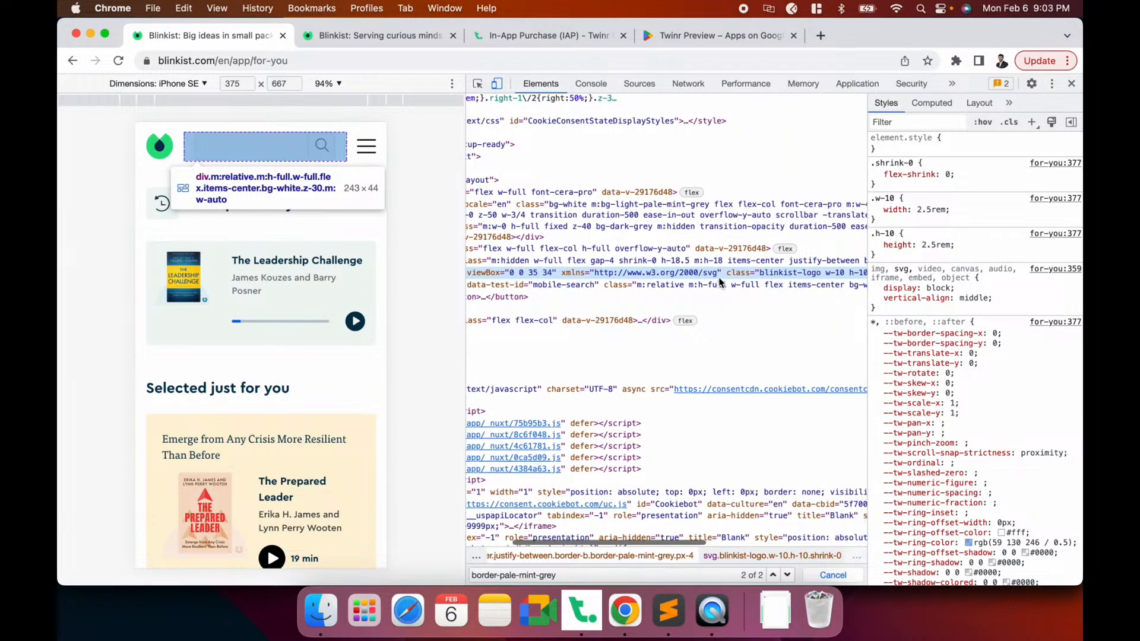
pyautogui.doubleClick(618, 273)
pyautogui.click(633, 272)
# Add a .blinkist-logo rule to Remove Elements, save the draft, and check the phone mirror
pyautogui.moveTo(646, 273); pyautogui.dragTo(657, 273)
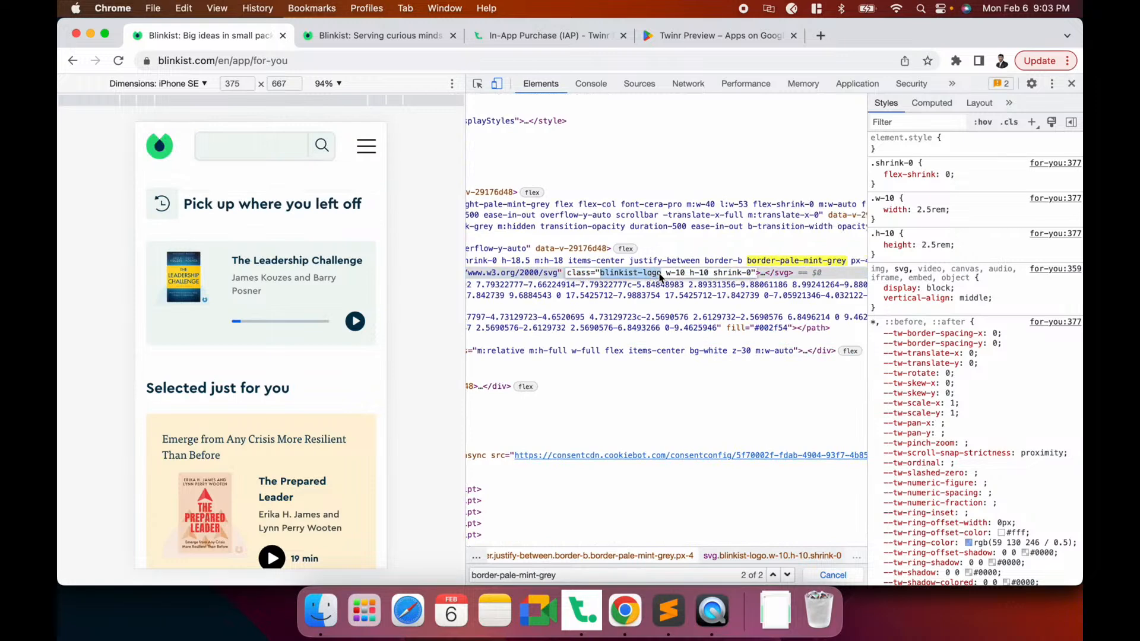
pyautogui.click(582, 612)
pyautogui.click(305, 185)
pyautogui.click(336, 245)
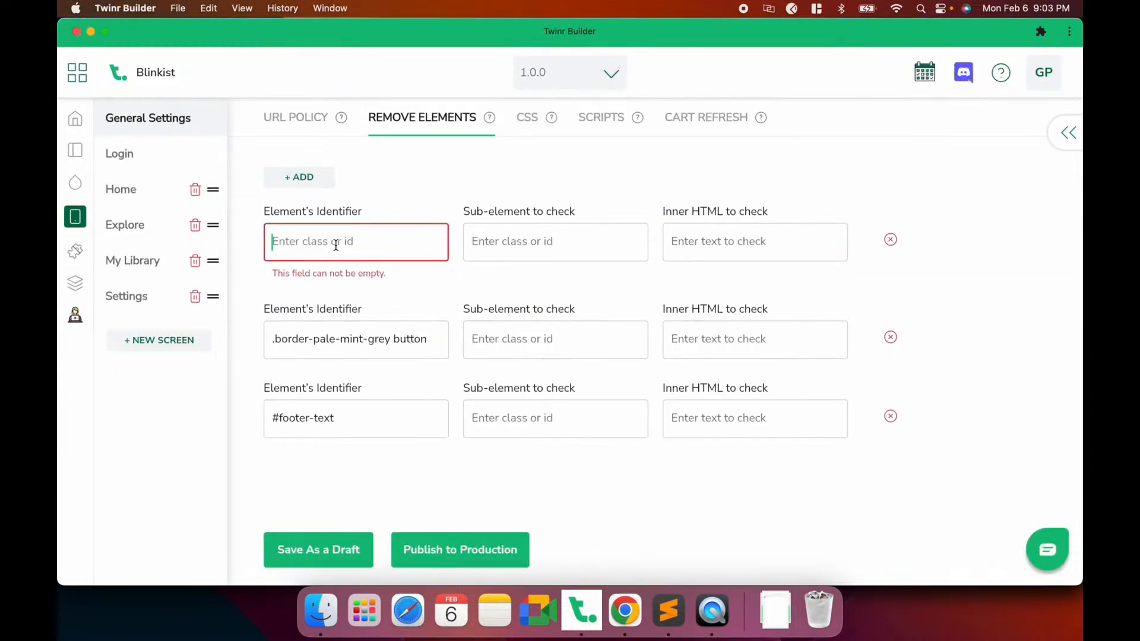
pyautogui.write('.blinkist-logo')
pyautogui.click(335, 541)
pyautogui.click(713, 615)
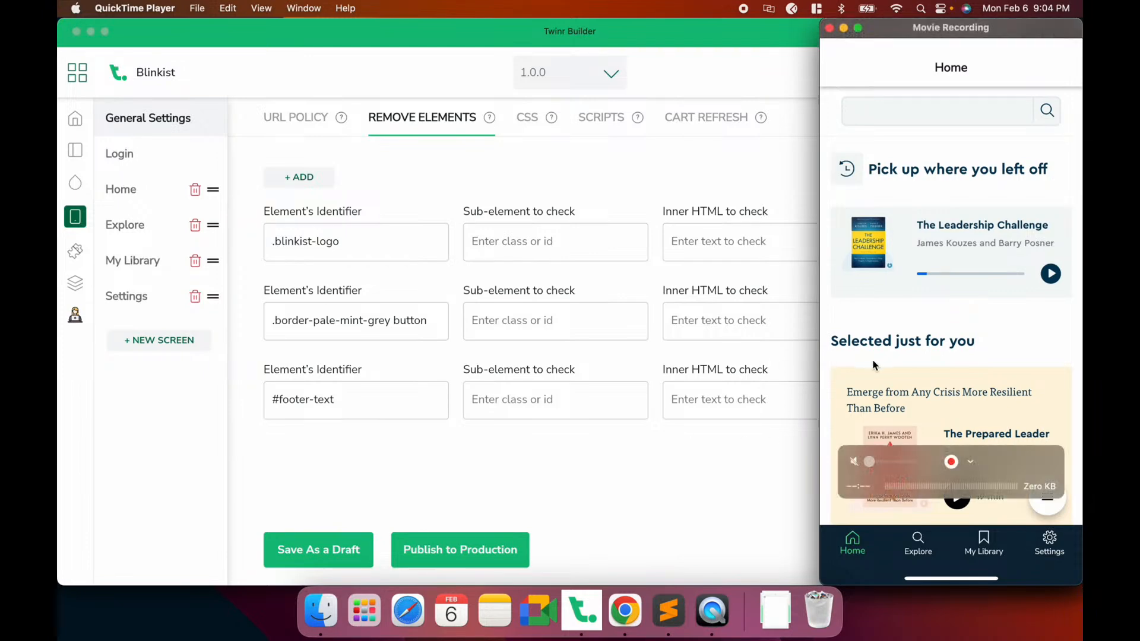
# Pick the Blinkist page footer and select its outer container in the Elements tree
pyautogui.click(625, 610)
pyautogui.scroll(-15, 328, 402)
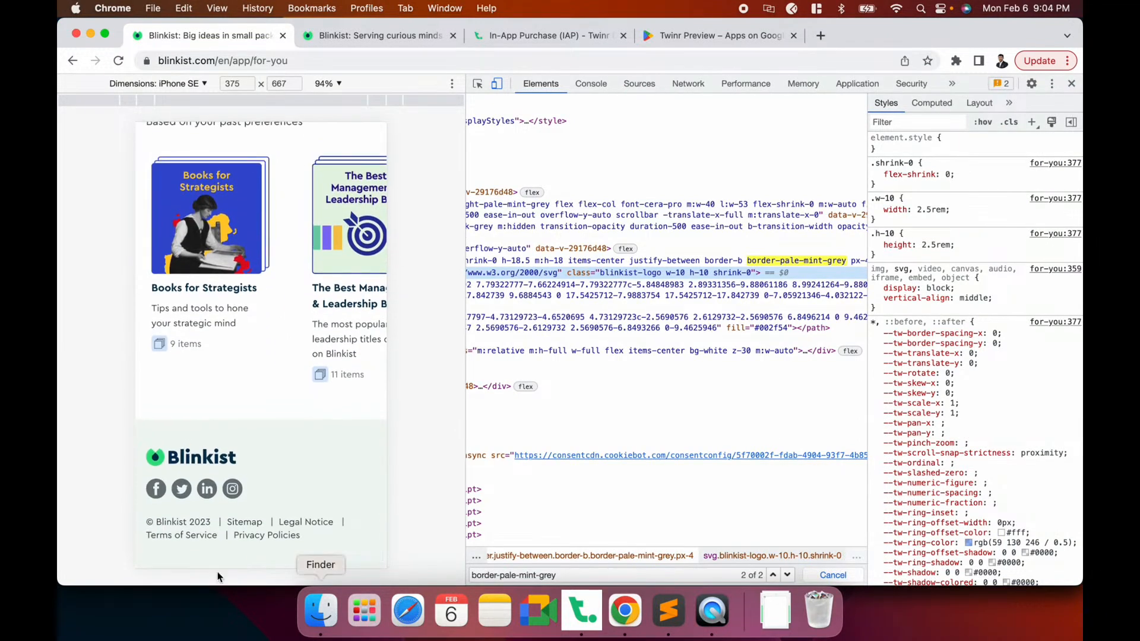
pyautogui.click(478, 84)
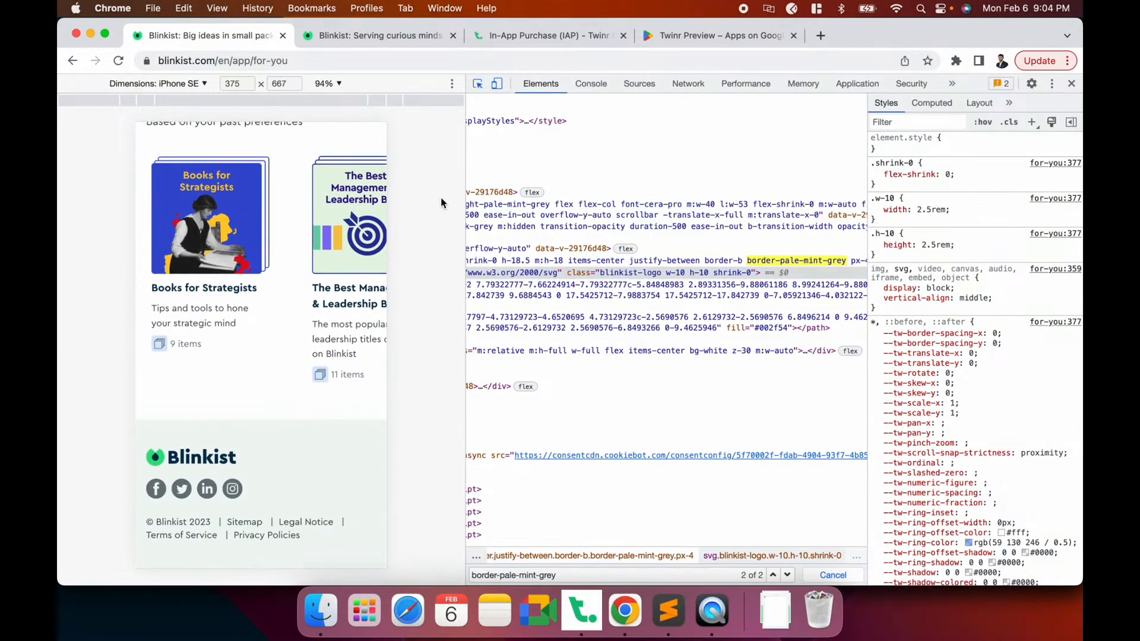
pyautogui.click(378, 423)
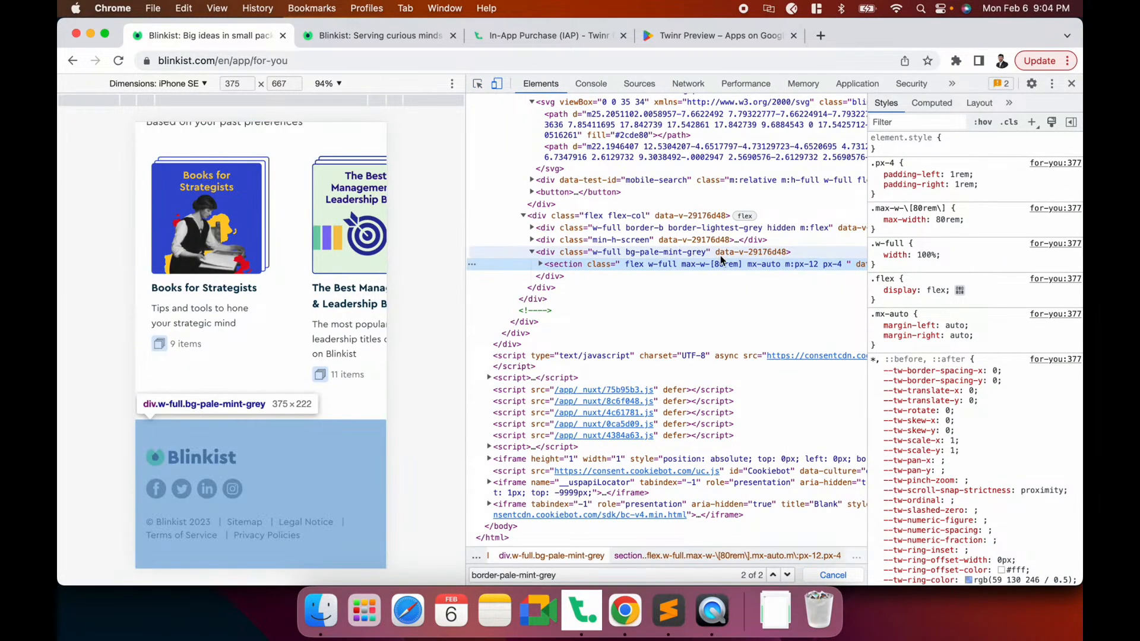
pyautogui.hscroll(4, 718, 257)
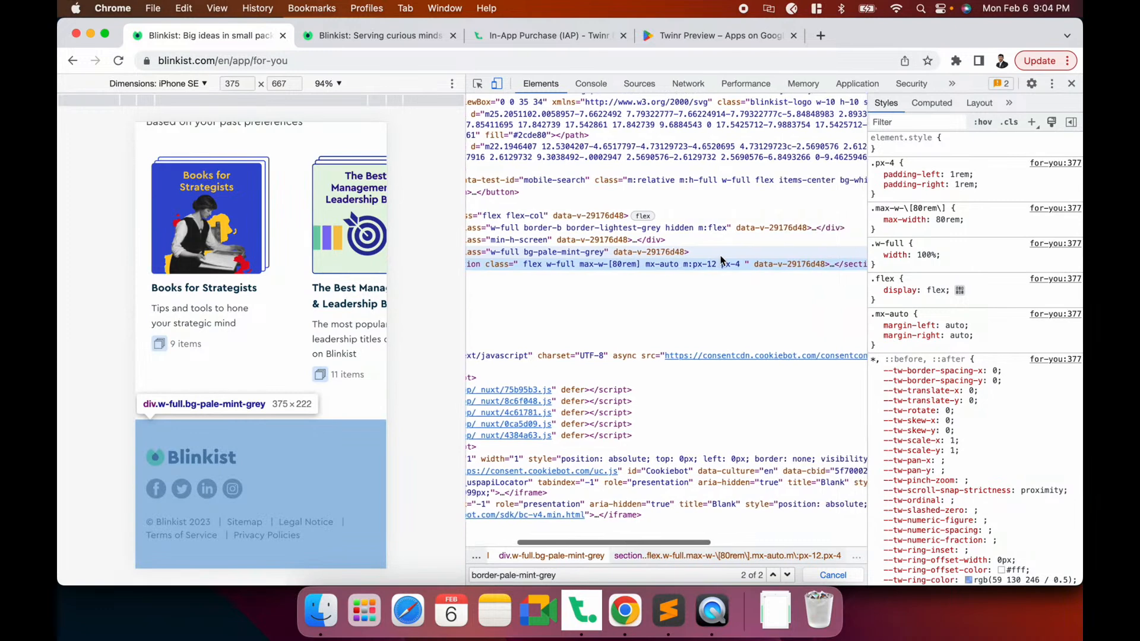
pyautogui.hscroll(-4, 720, 256)
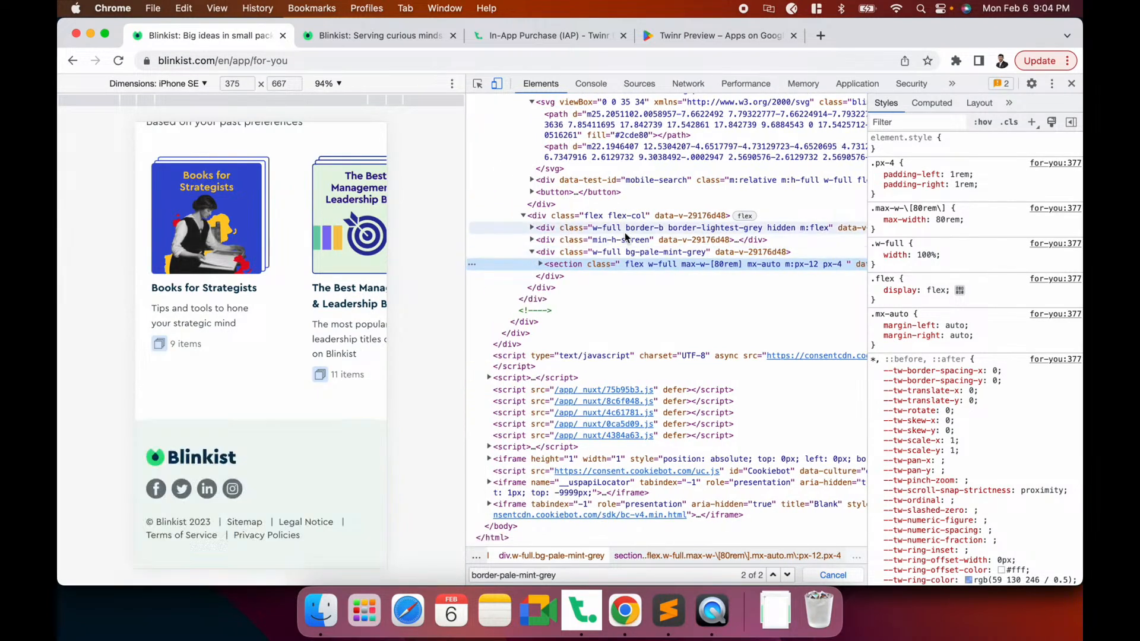
pyautogui.scroll(1, 634, 250)
pyautogui.hscroll(4, 634, 250)
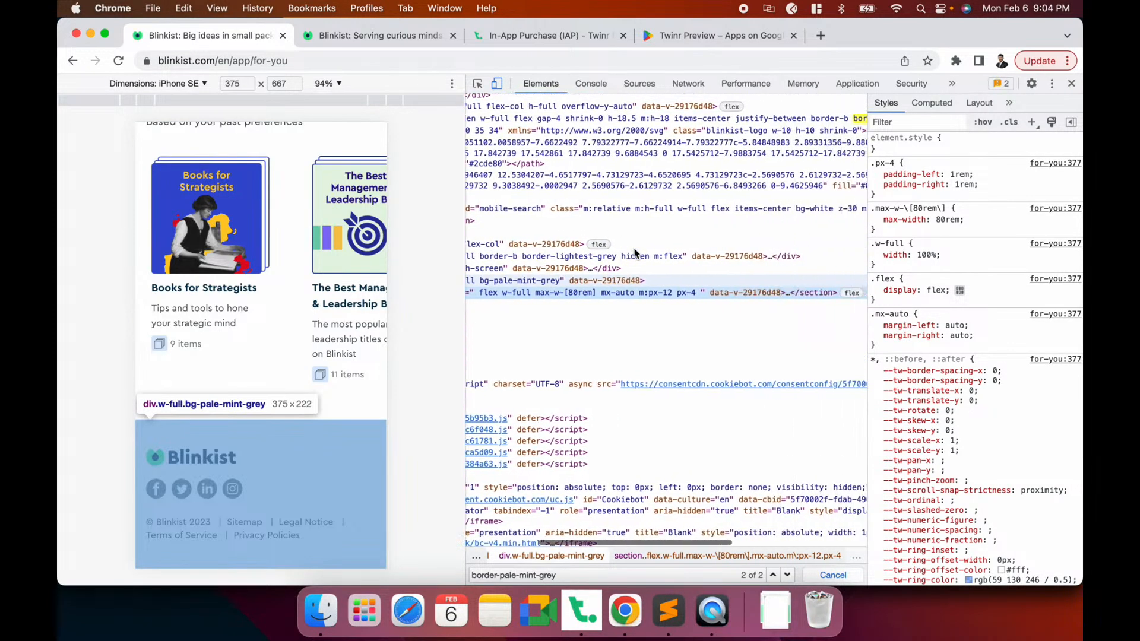
pyautogui.hscroll(-4, 611, 255)
pyautogui.scroll(1, 611, 255)
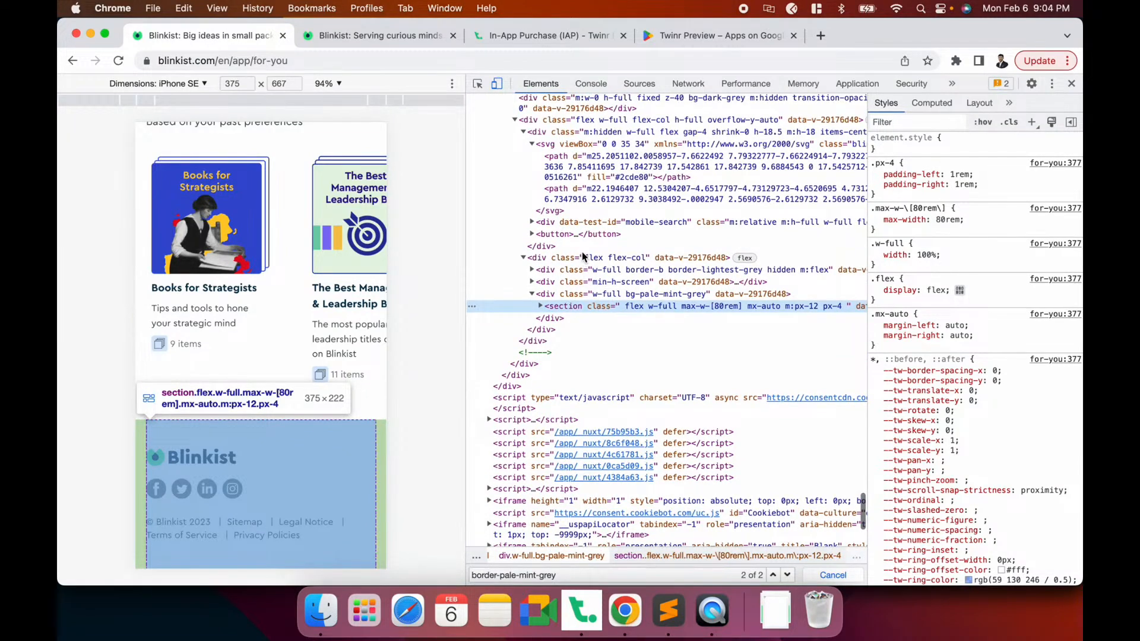
pyautogui.scroll(3, 582, 254)
pyautogui.scroll(-1, 588, 297)
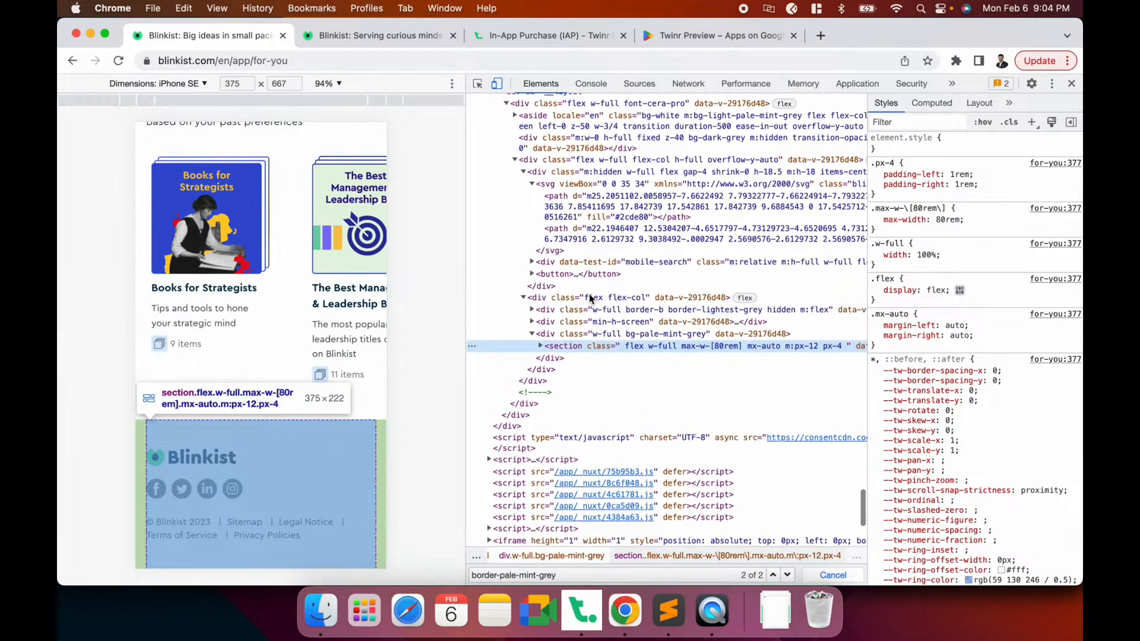
pyautogui.click(578, 334)
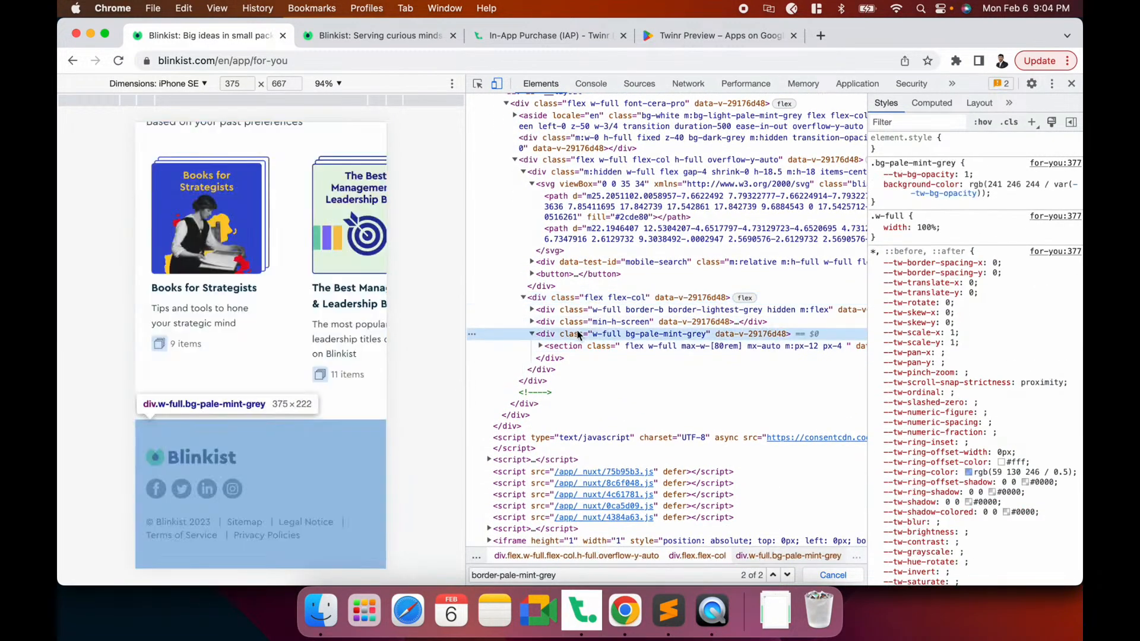
pyautogui.scroll(-1, 577, 334)
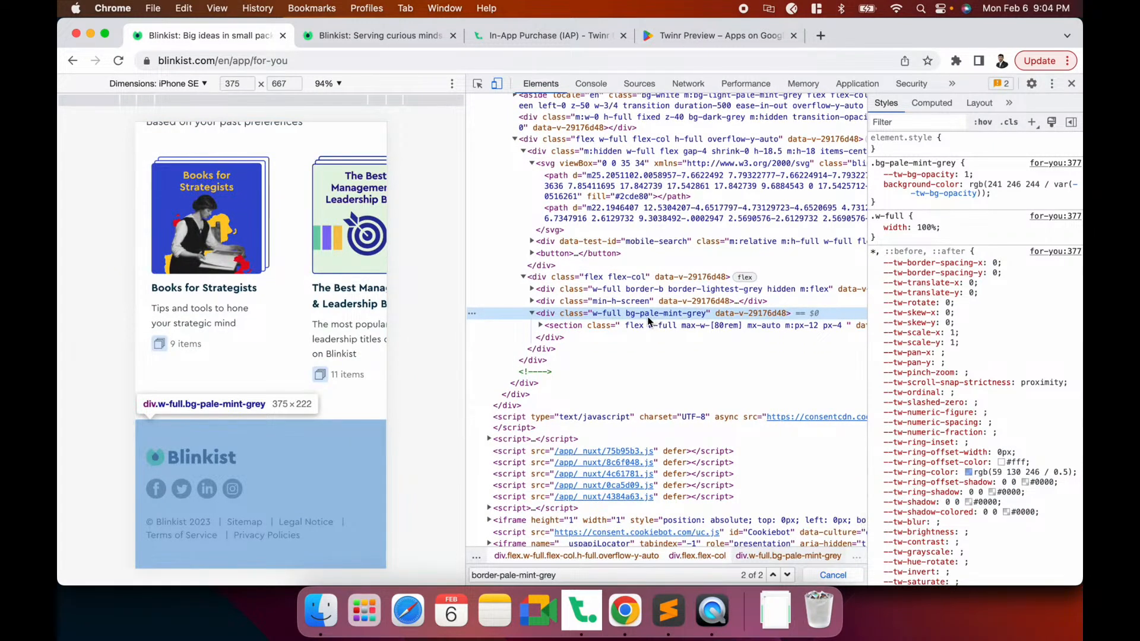
# Select the footer's bg-pale-mint-grey class and search the markup for its matches
pyautogui.doubleClick(666, 314)
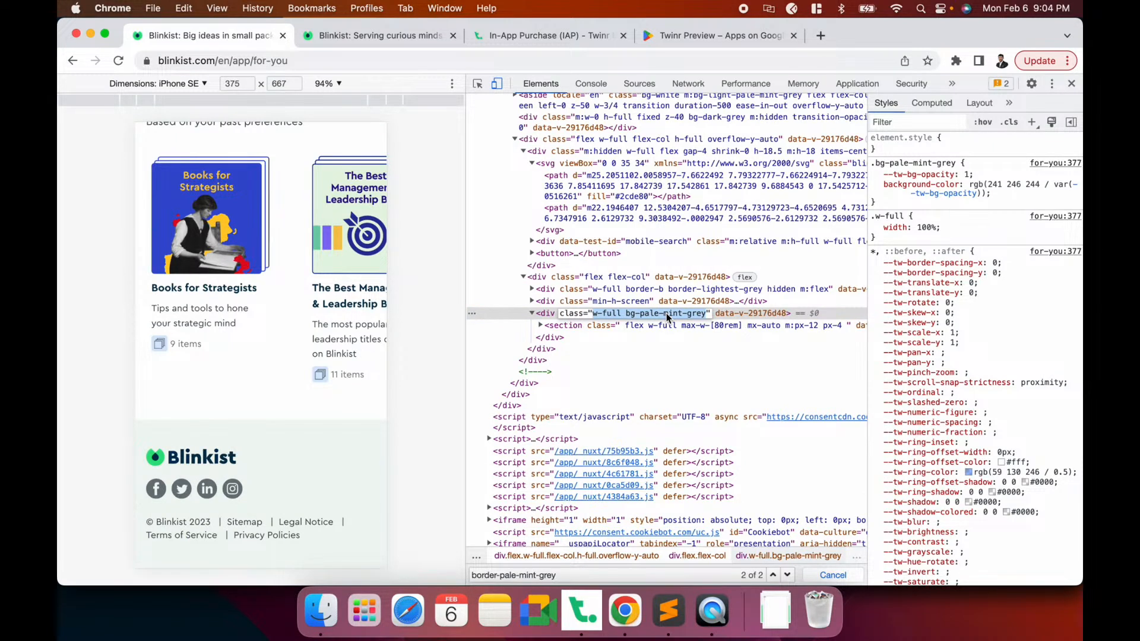
pyautogui.scroll(-1, 666, 319)
pyautogui.doubleClick(649, 284)
pyautogui.moveTo(626, 286); pyautogui.dragTo(704, 286)
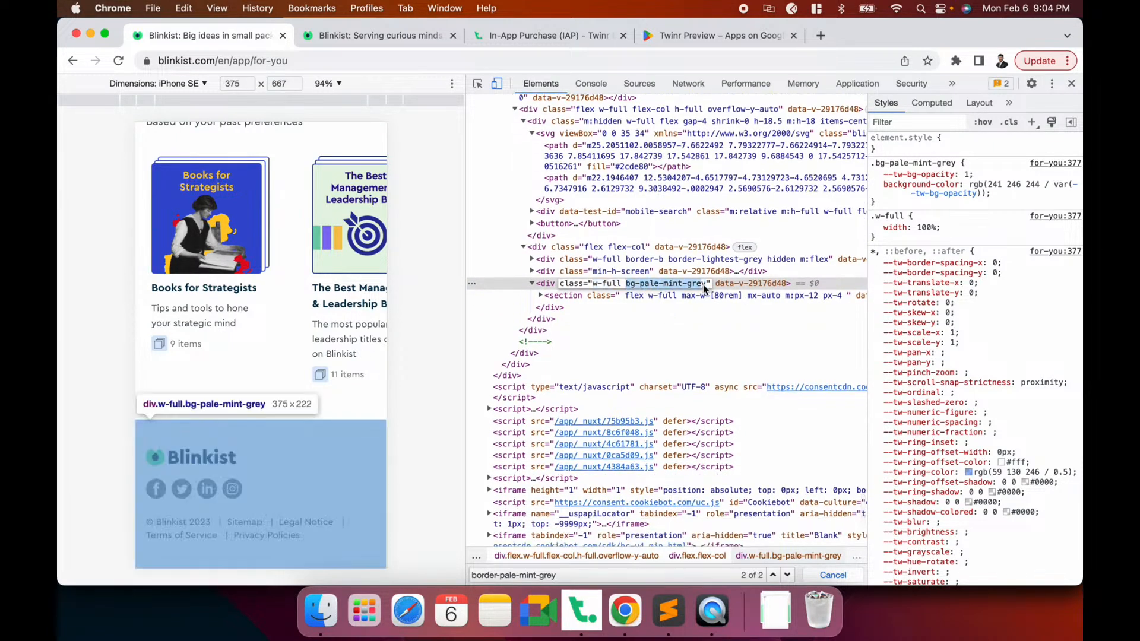
pyautogui.press('super+f')
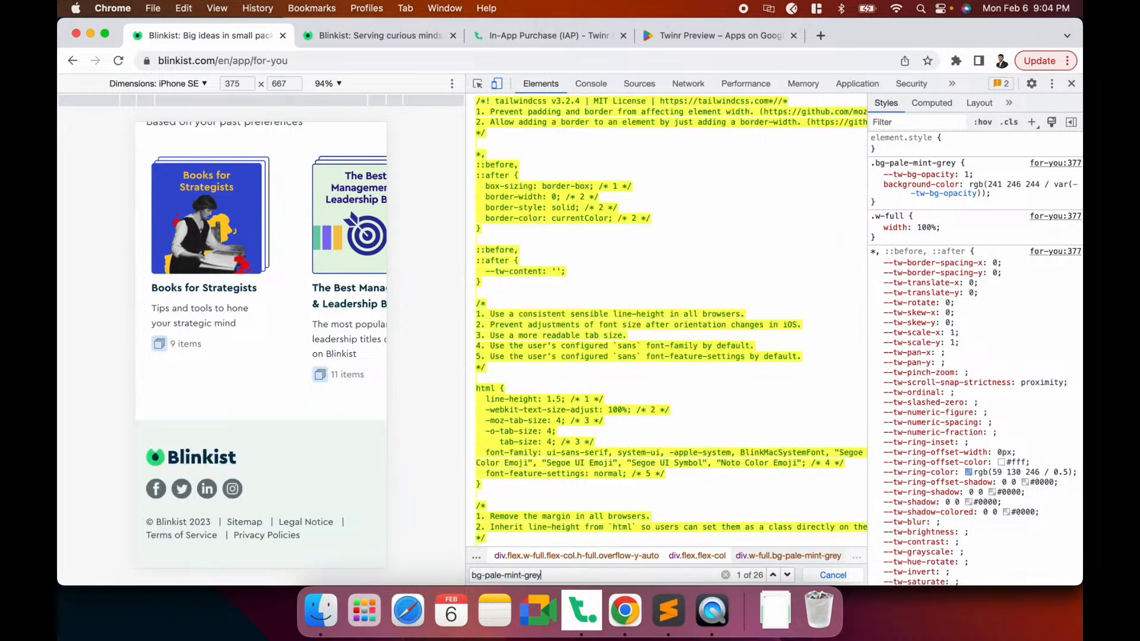
pyautogui.press('Return')
pyautogui.press('Return')
pyautogui.press('Return')
pyautogui.press('Return')
pyautogui.press('Return')
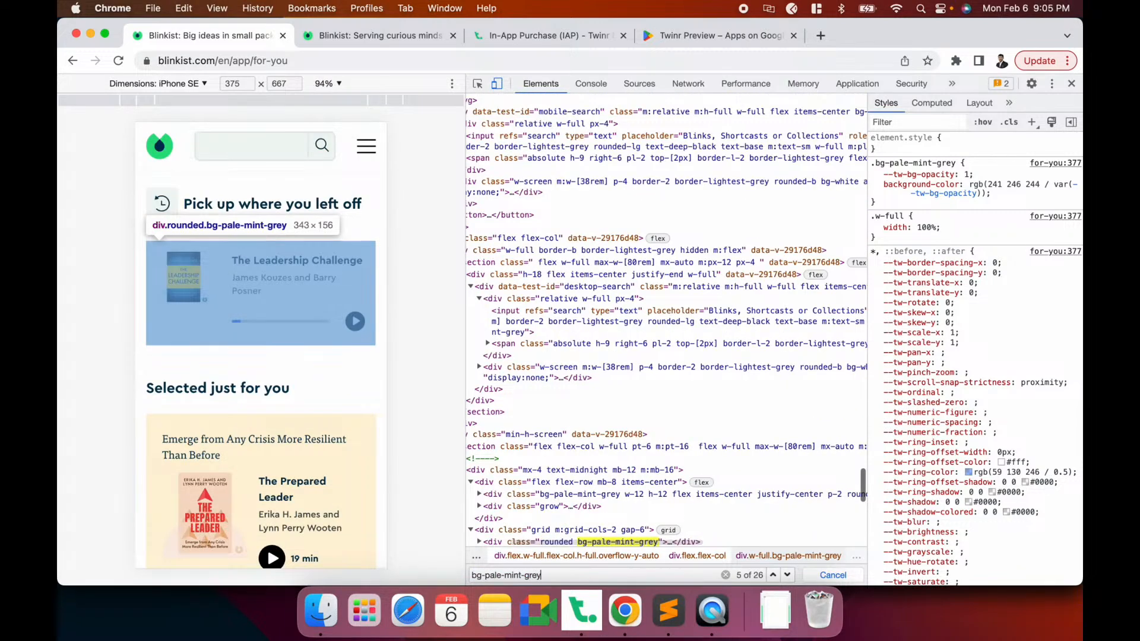
pyautogui.press('Return')
pyautogui.press('Return')
pyautogui.press('Return')
pyautogui.press('Return')
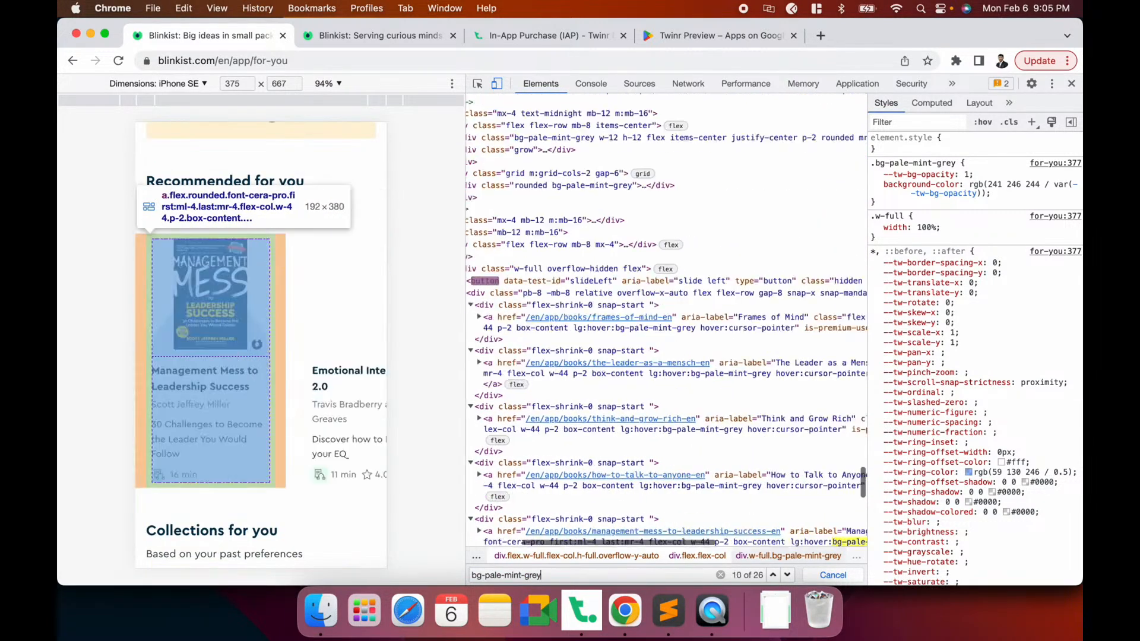
pyautogui.press('Escape')
# Pick the footer element again and select its footer tag name
pyautogui.scroll(-8, 294, 386)
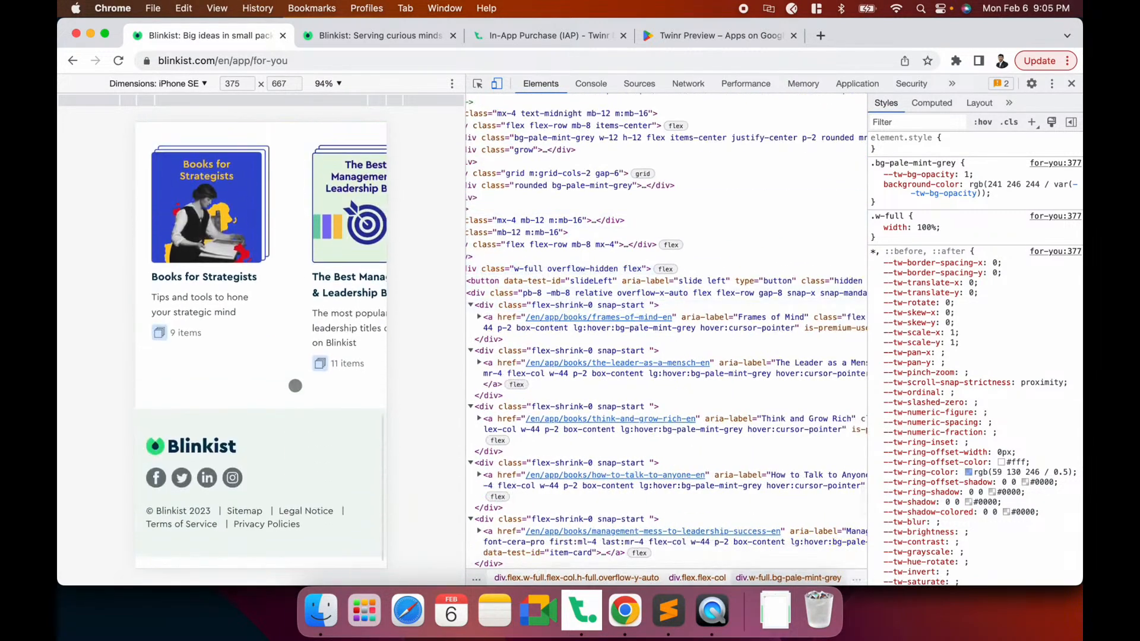
pyautogui.click(479, 84)
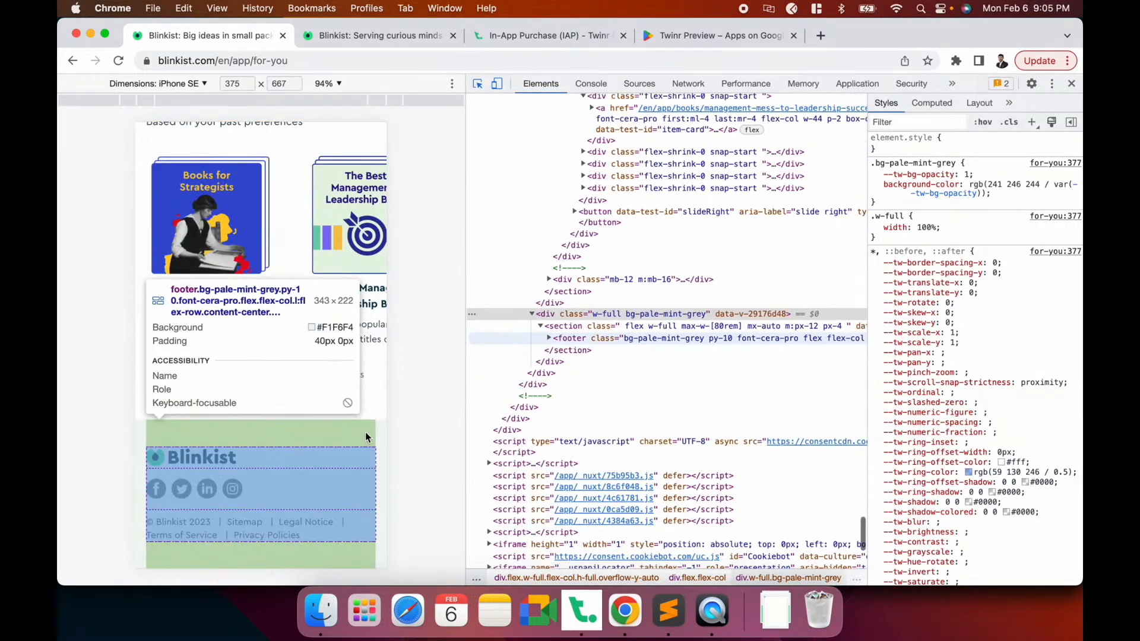
pyautogui.click(366, 433)
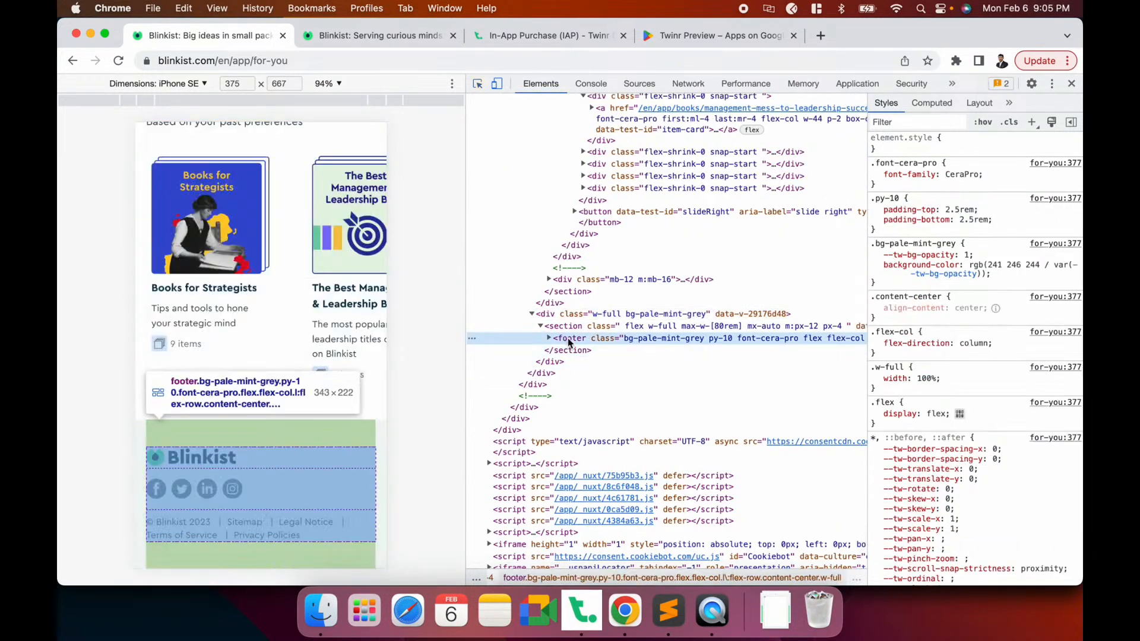
pyautogui.doubleClick(577, 343)
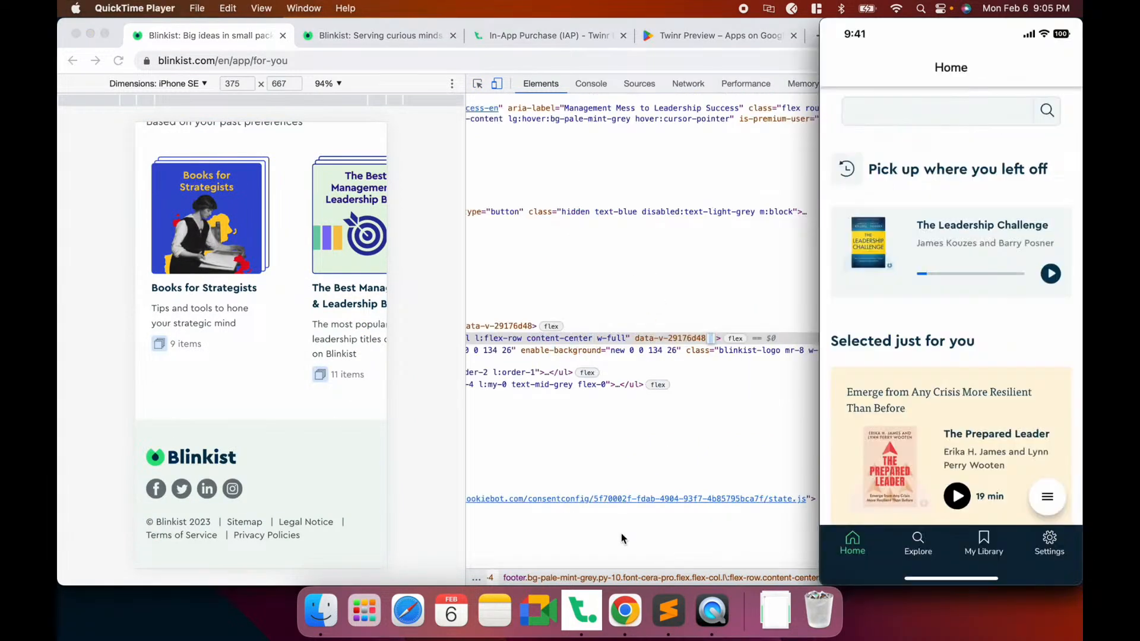
# Add 'footer' as a new Remove Elements identifier, save the draft, and check the phone
pyautogui.click(582, 618)
pyautogui.click(299, 177)
pyautogui.click(338, 246)
pyautogui.write('footer')
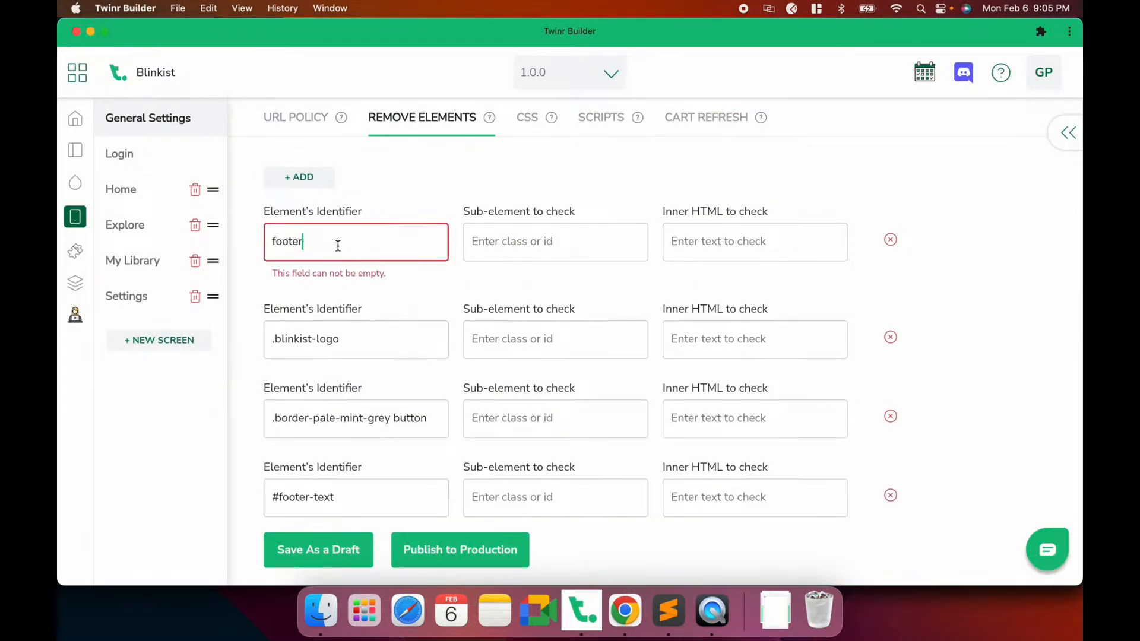
pyautogui.click(624, 611)
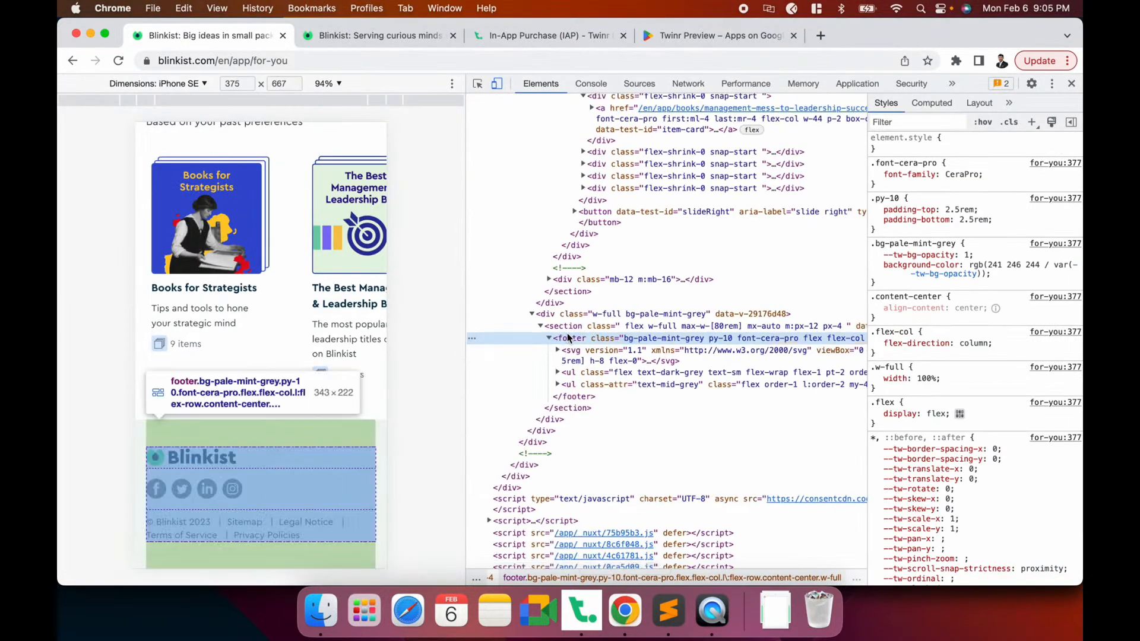
pyautogui.press('super+Tab')
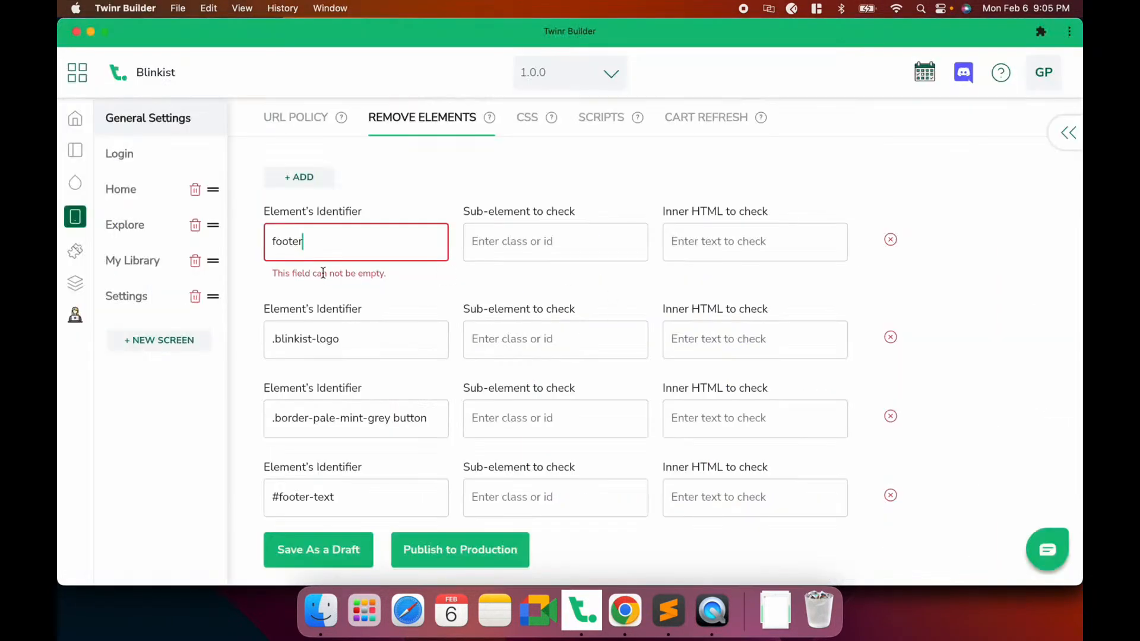
pyautogui.click(318, 549)
pyautogui.click(717, 621)
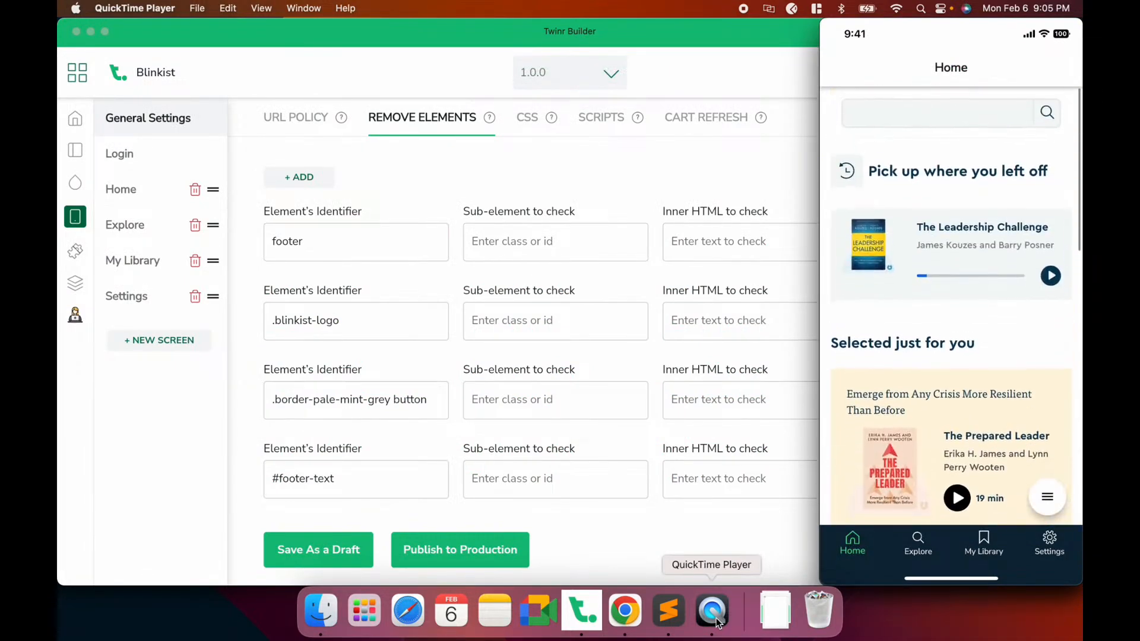
# Scroll the emulated Blinkist page to the top and open its hamburger side drawer
pyautogui.click(624, 612)
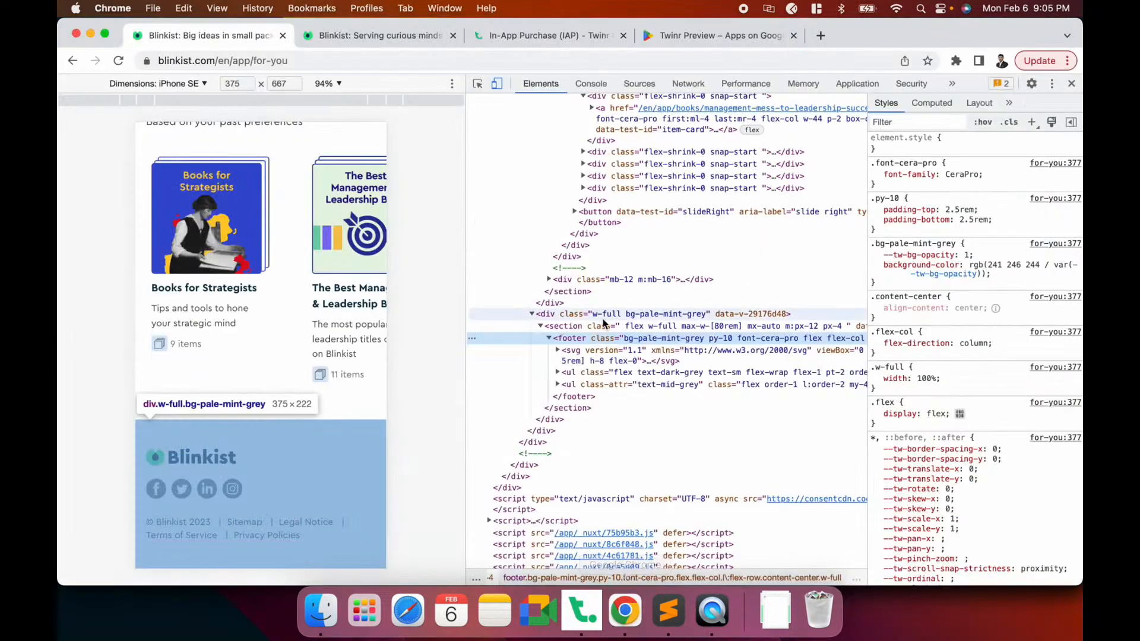
pyautogui.scroll(2, 603, 324)
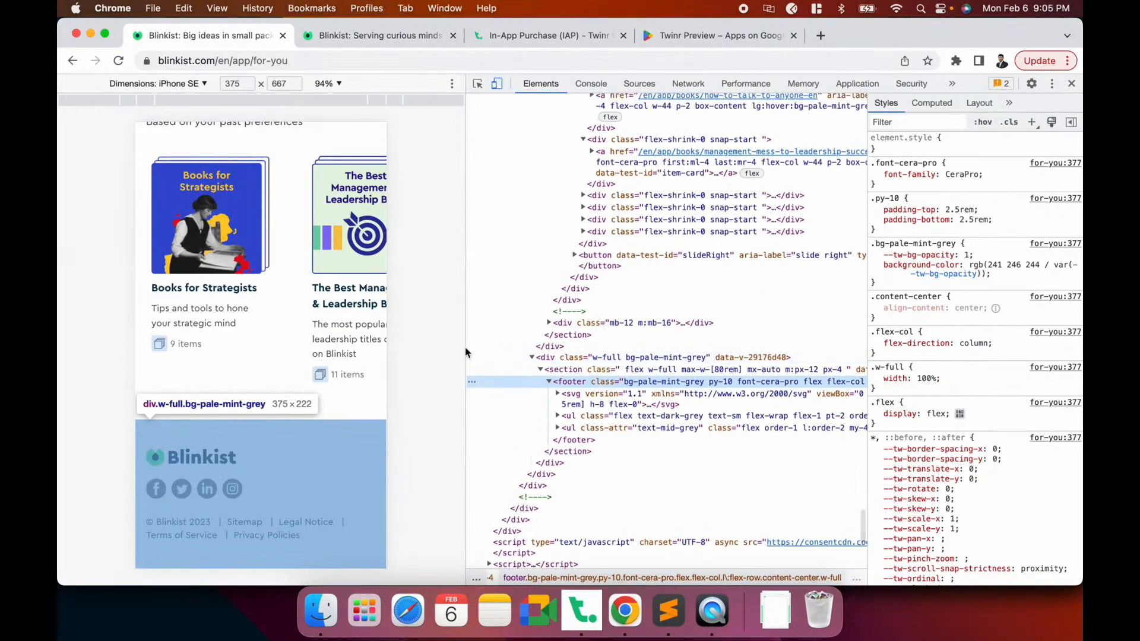
pyautogui.scroll(5, 363, 377)
pyautogui.scroll(5, 362, 377)
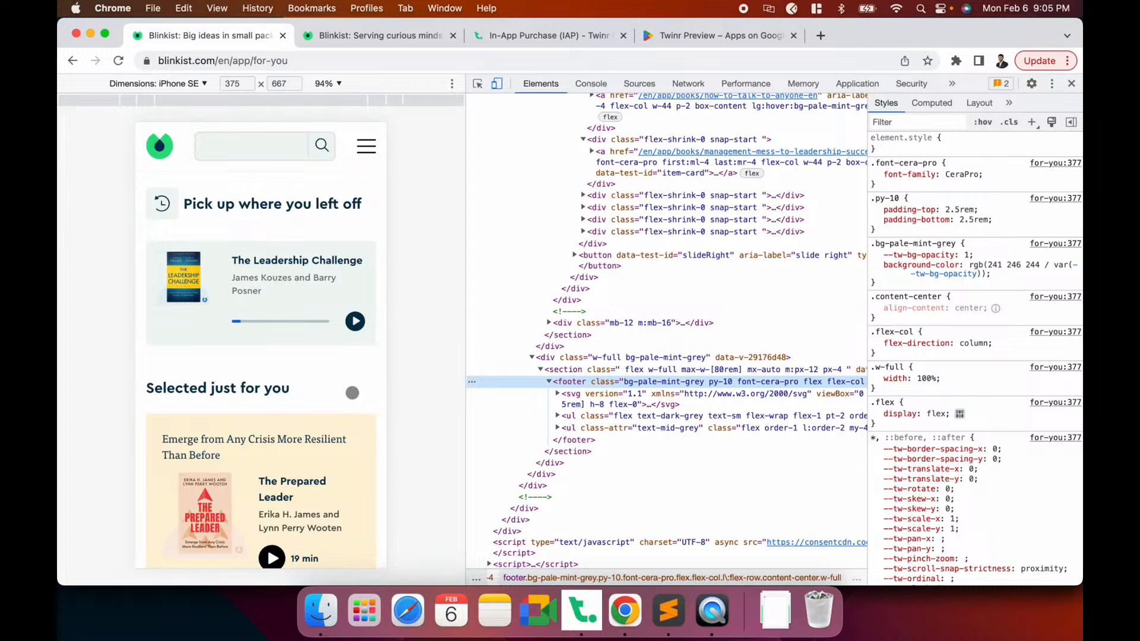
pyautogui.click(715, 612)
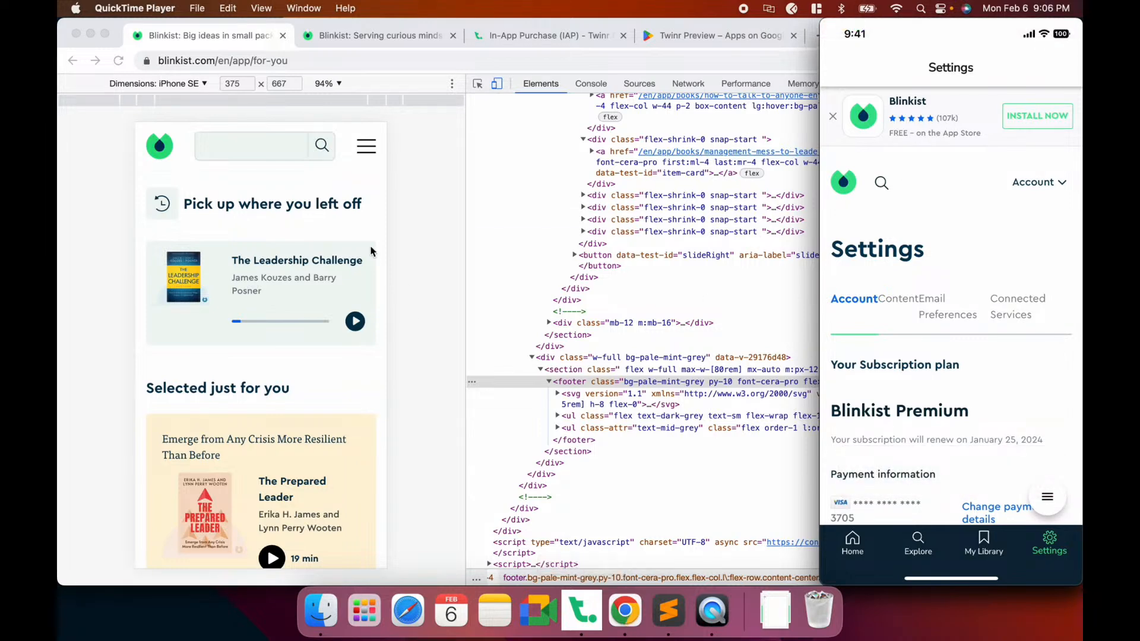
pyautogui.click(462, 241)
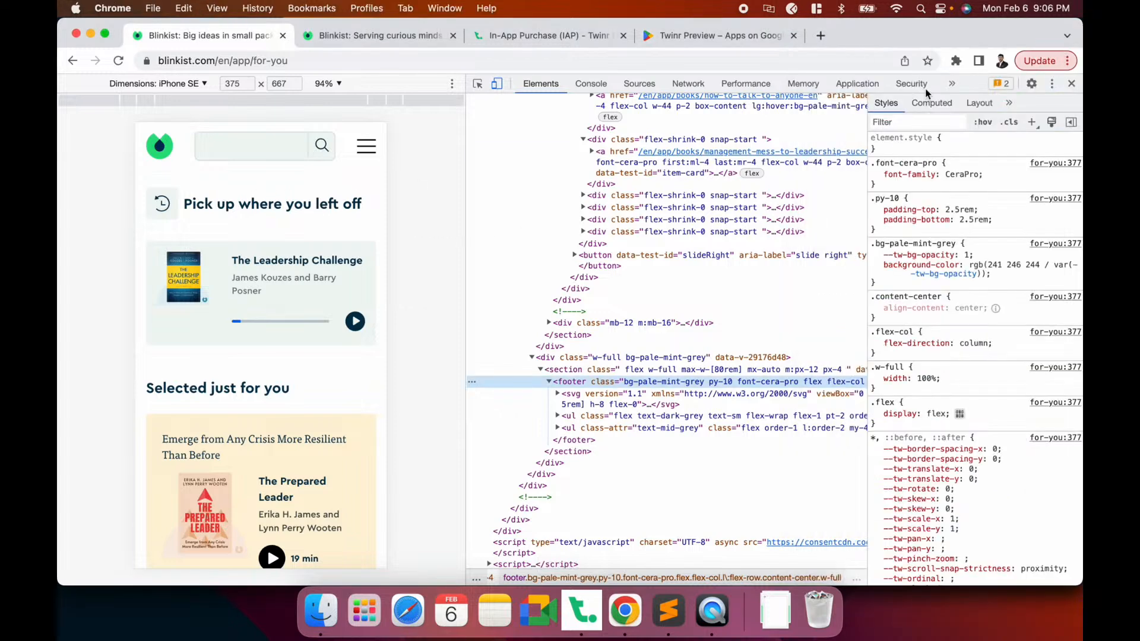
pyautogui.click(367, 146)
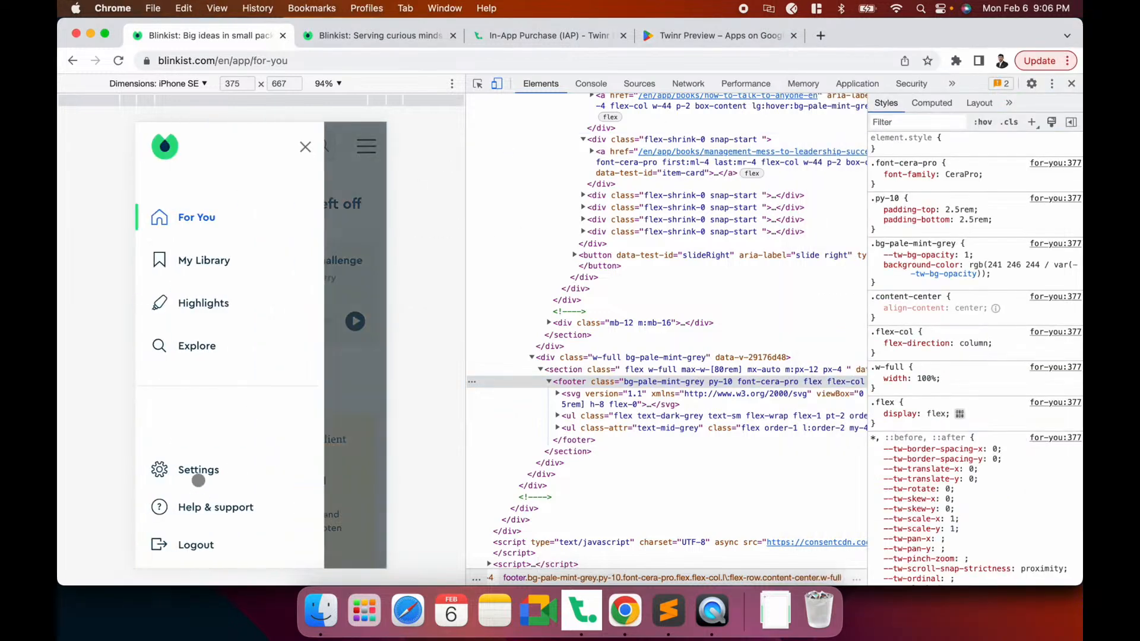
# Open Blinkist's Settings page and reload DevTools in iPhone SE emulation, comparing against the phone mirror
pyautogui.click(198, 478)
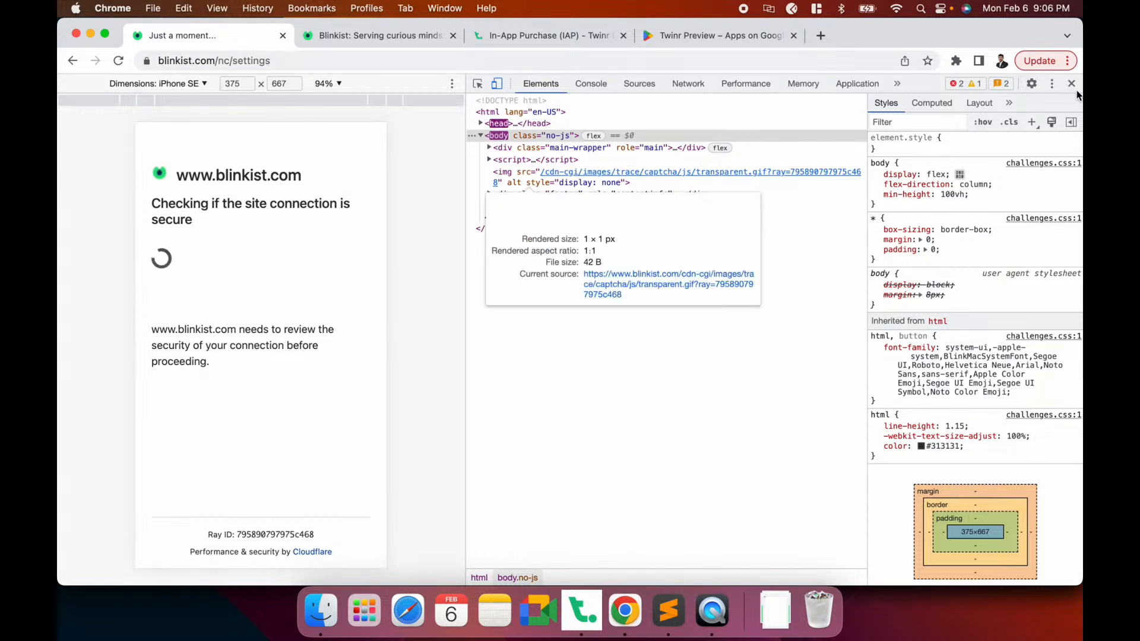
pyautogui.click(1071, 84)
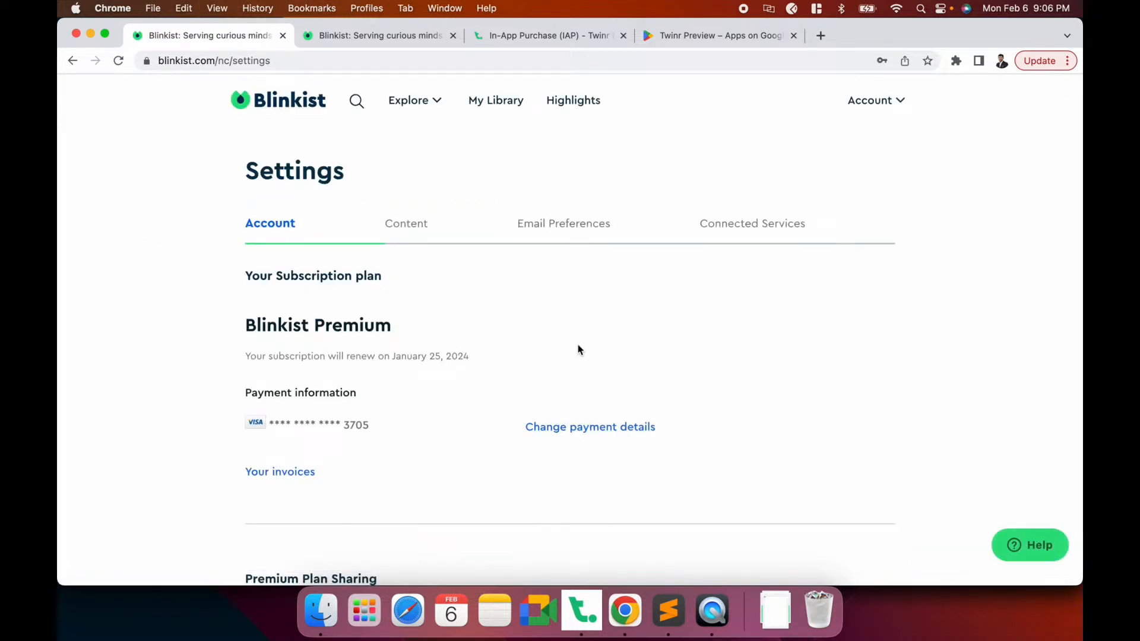
pyautogui.press('super+alt+i')
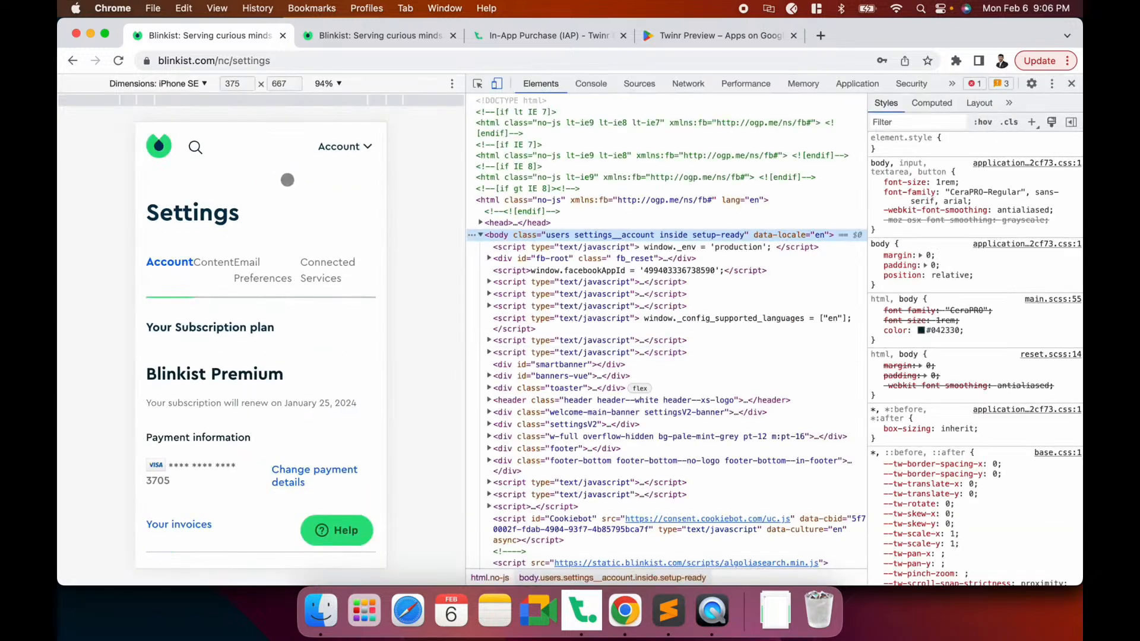
pyautogui.click(720, 619)
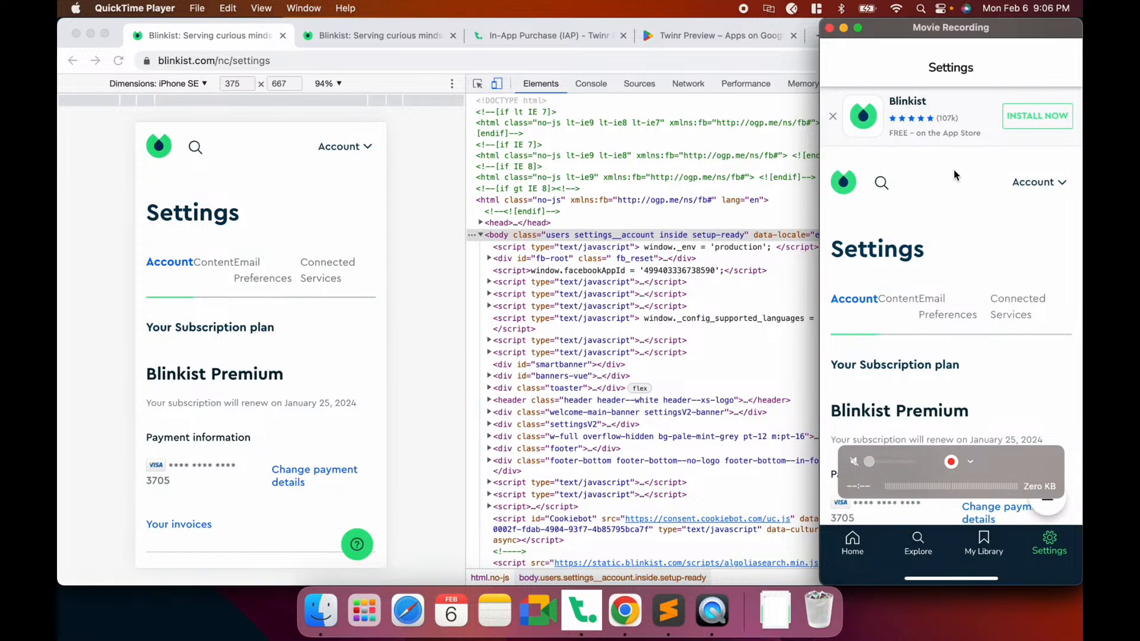
pyautogui.click(425, 254)
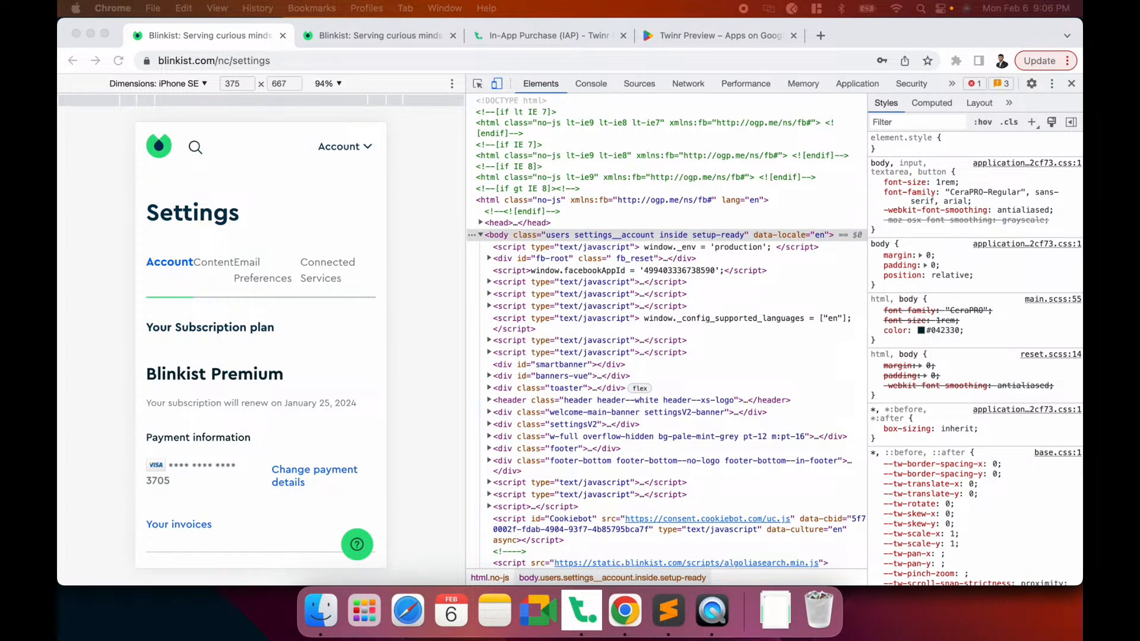
# Add .smartbanner__container as a new element to remove and save the draft
pyautogui.click(581, 611)
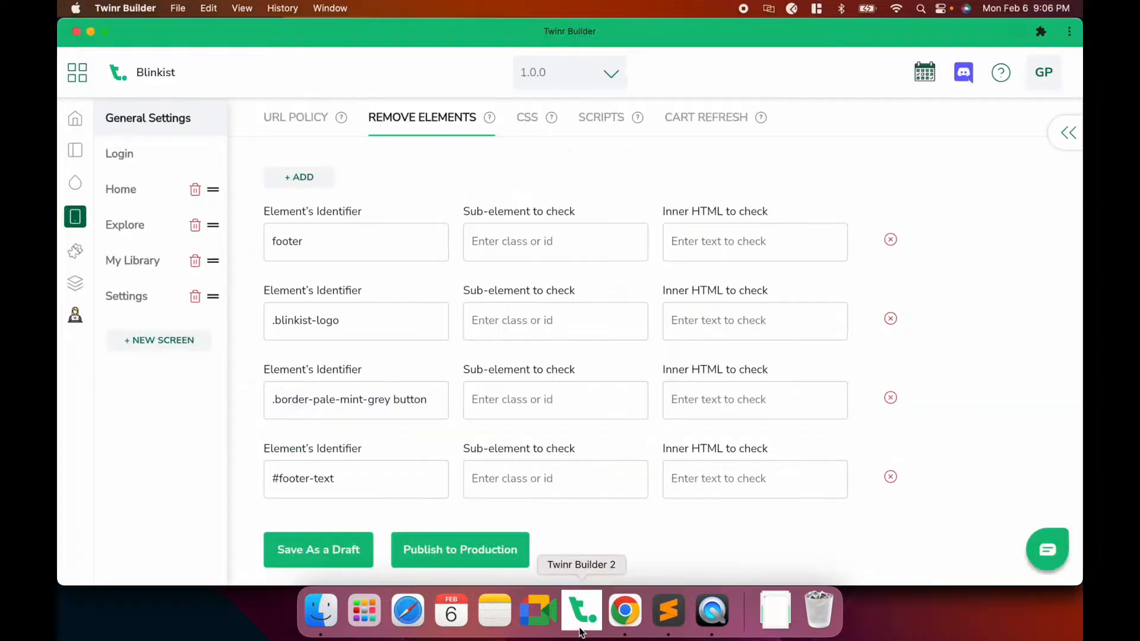
pyautogui.click(298, 175)
pyautogui.click(314, 232)
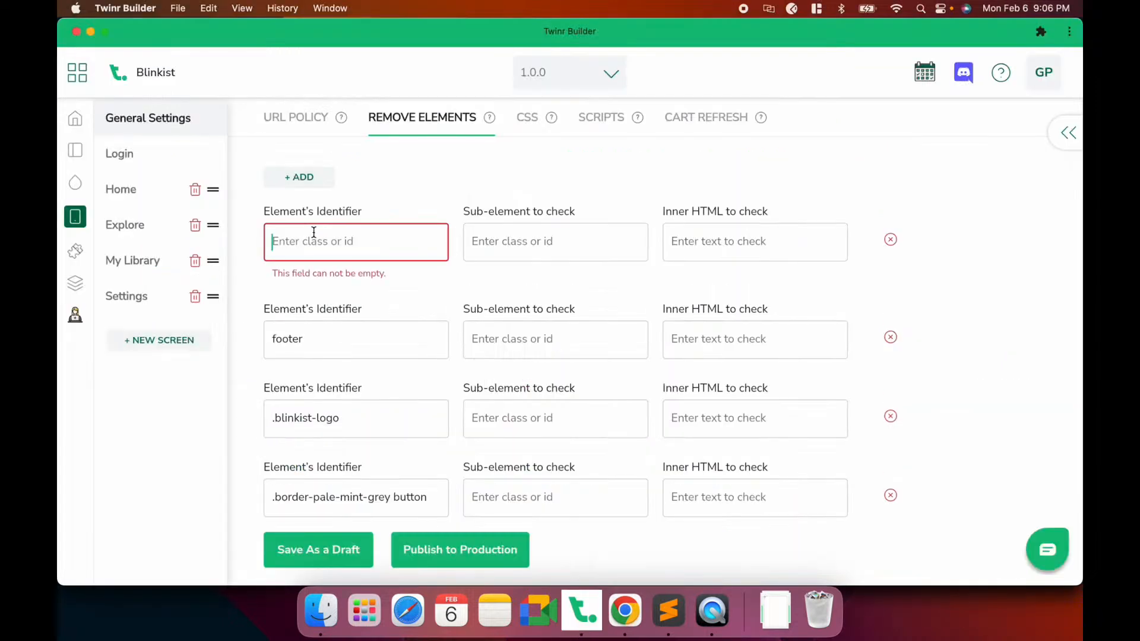
pyautogui.write('.smartbanner__container')
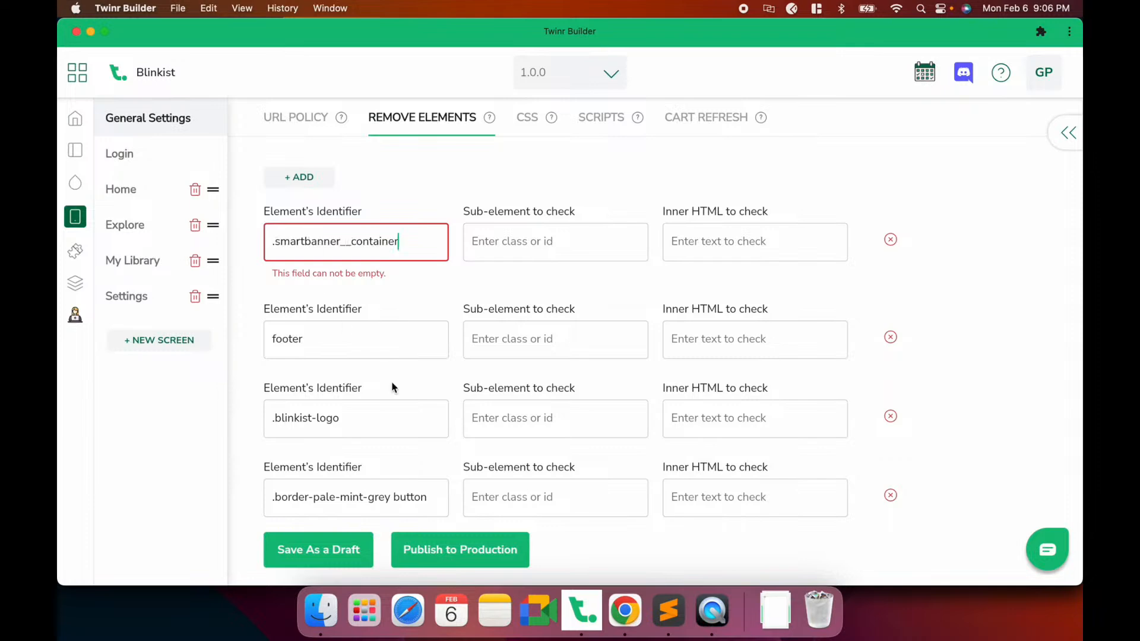
pyautogui.click(341, 555)
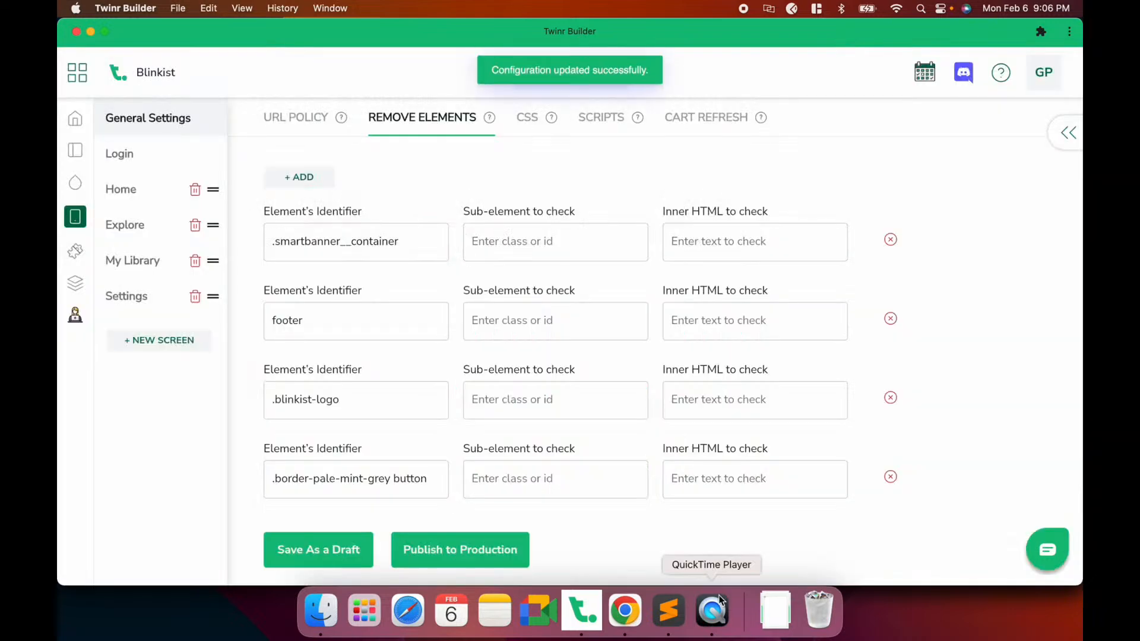
# Check the Settings screen in the phone mirror, then return to the browser inspector
pyautogui.click(715, 610)
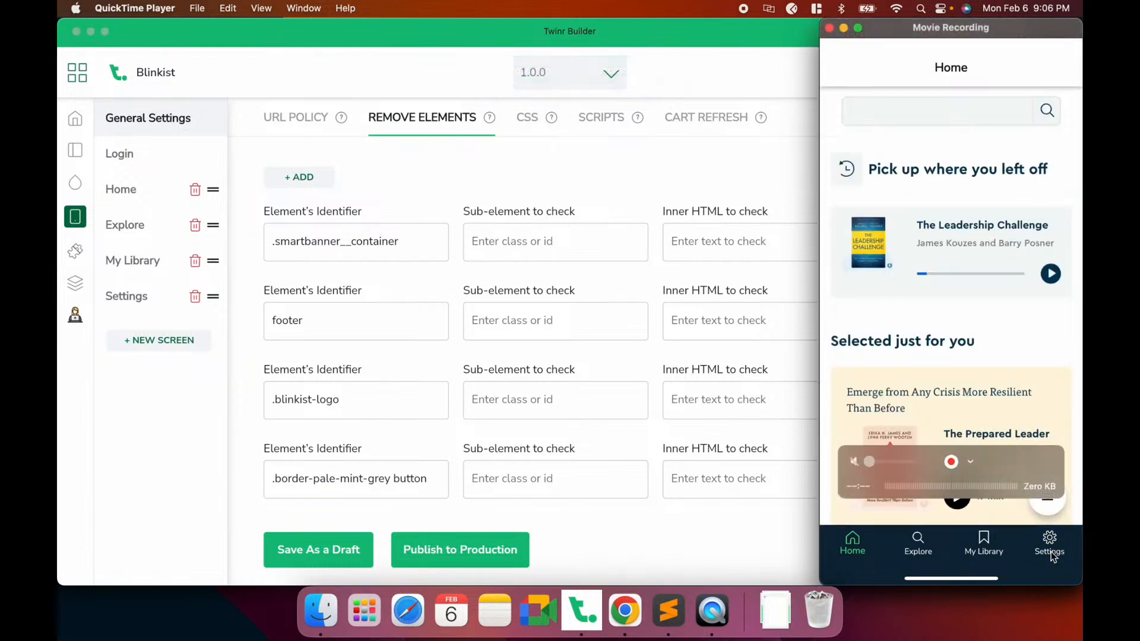
pyautogui.click(1050, 552)
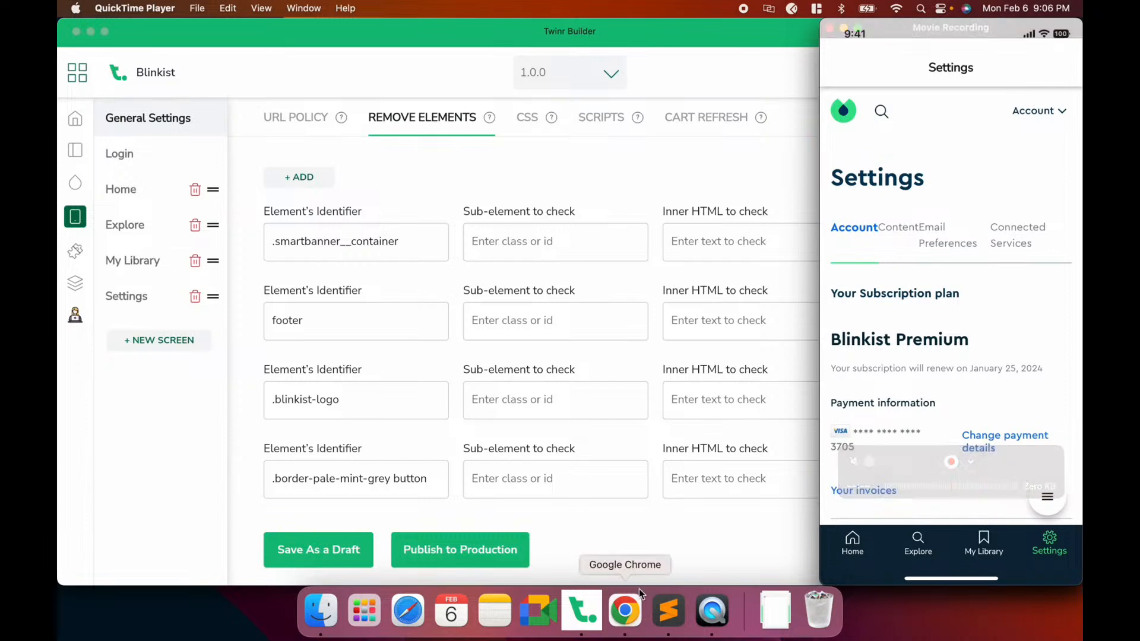
pyautogui.click(625, 613)
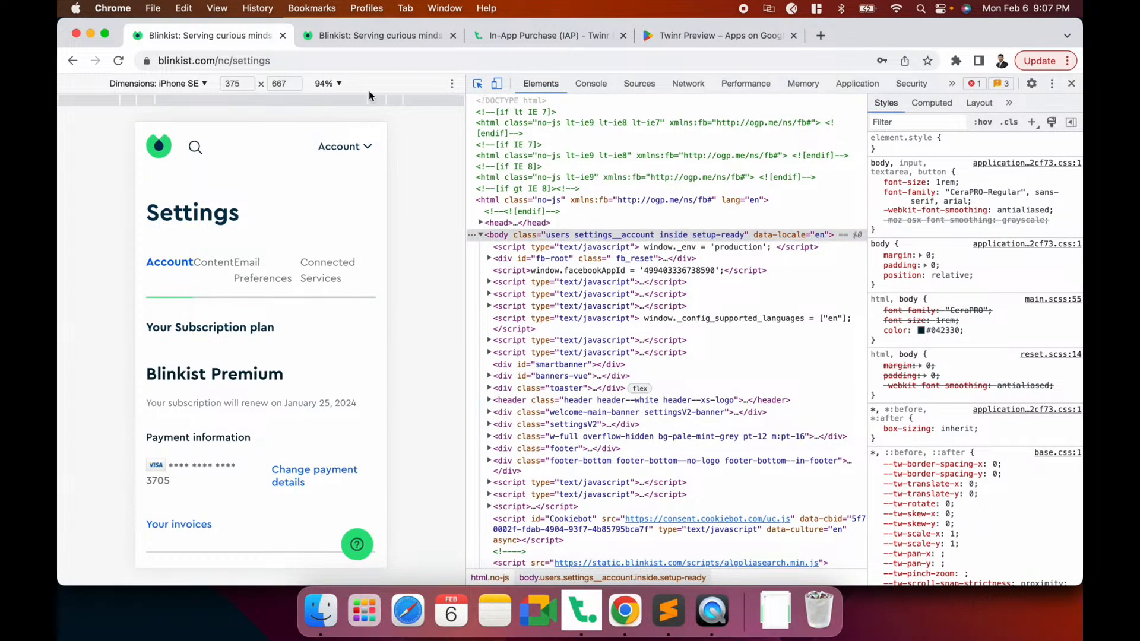
# Select the Blinkist page's <header> node in DevTools and copy its tag name
pyautogui.click(299, 132)
pyautogui.click(508, 402)
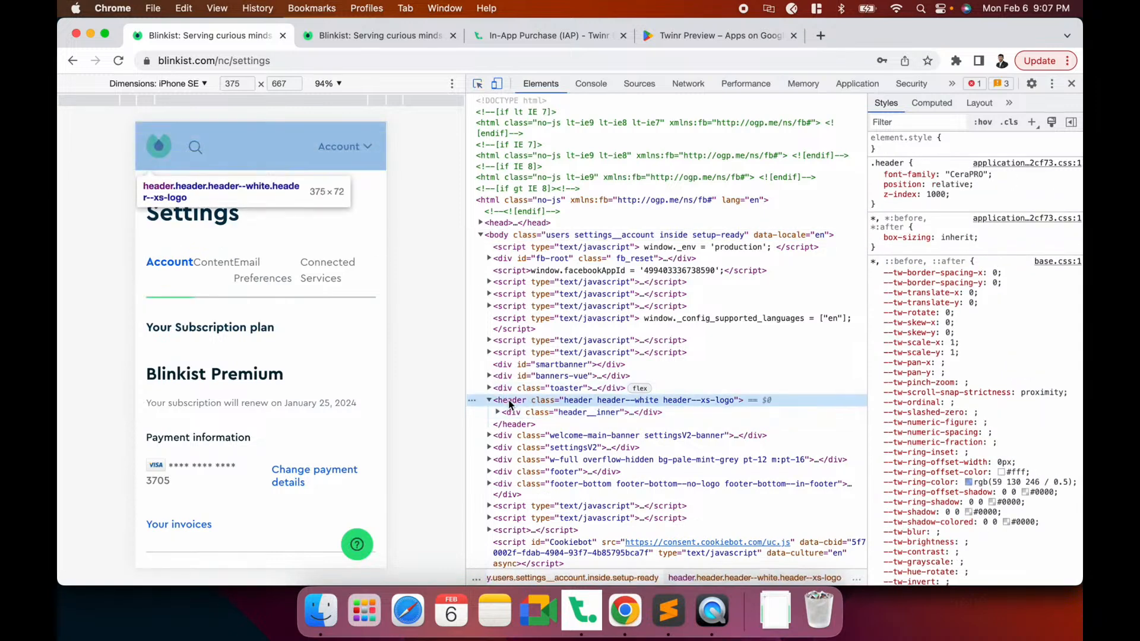
pyautogui.doubleClick(509, 401)
pyautogui.press('super+c')
pyautogui.press('super+Tab')
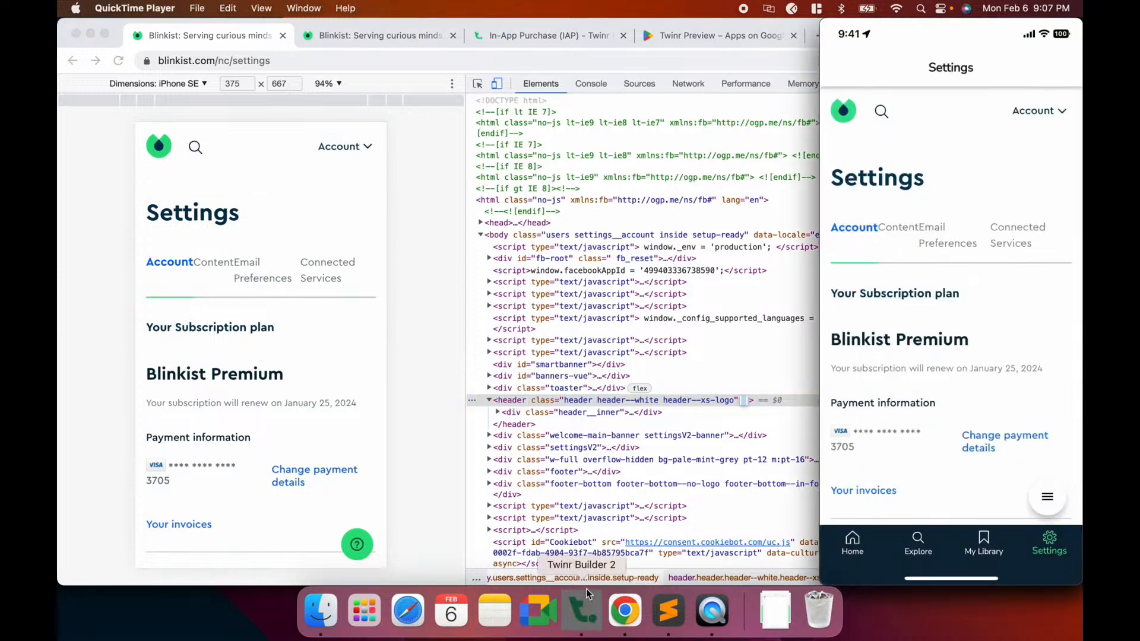
# Add 'header' as a removal identifier in Twinr Builder, save the draft, and check the phone mirror
pyautogui.click(585, 596)
pyautogui.click(326, 176)
pyautogui.click(324, 254)
pyautogui.press('super+v')
pyautogui.scroll(-5, 324, 255)
pyautogui.click(317, 538)
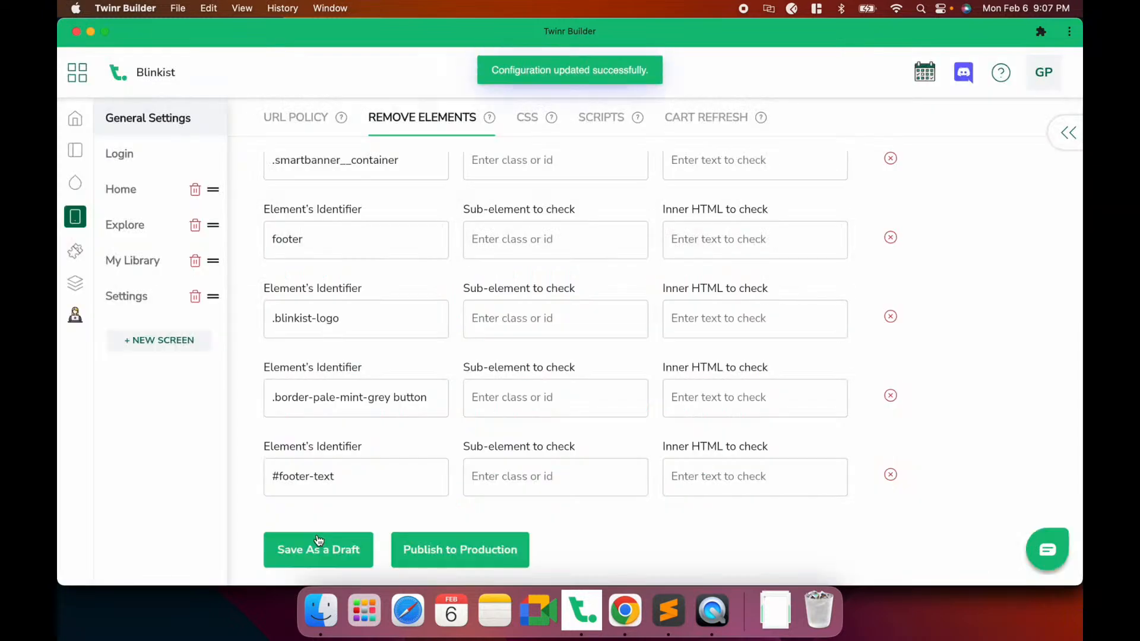
pyautogui.click(712, 616)
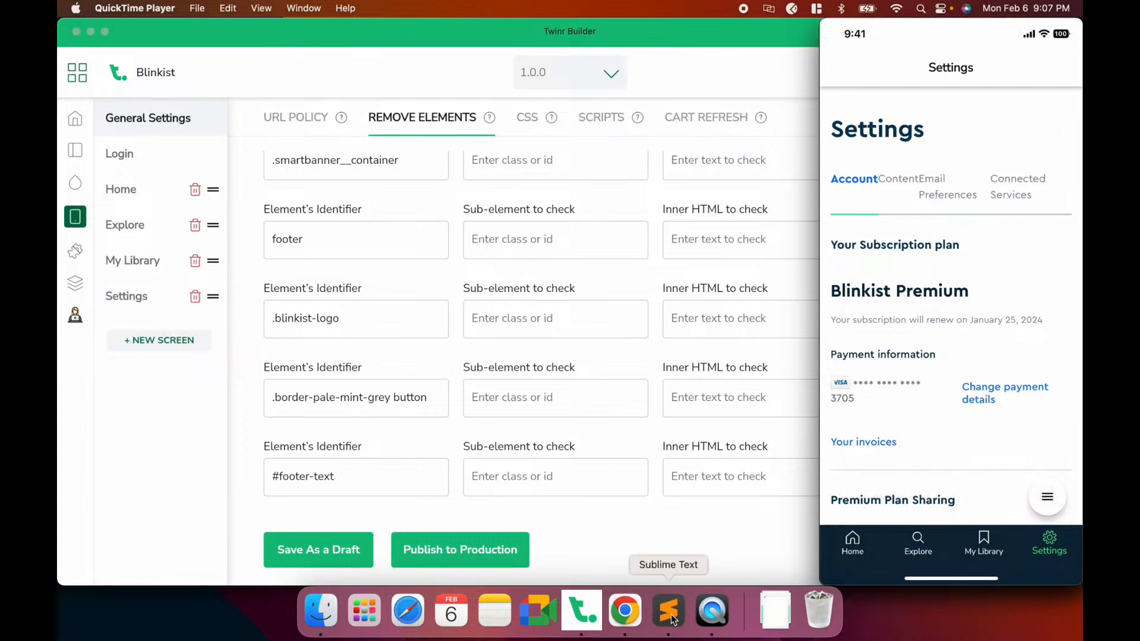
# Inspect the welcome-main-banner div and select its settingsV2-banner class name for copying
pyautogui.click(624, 615)
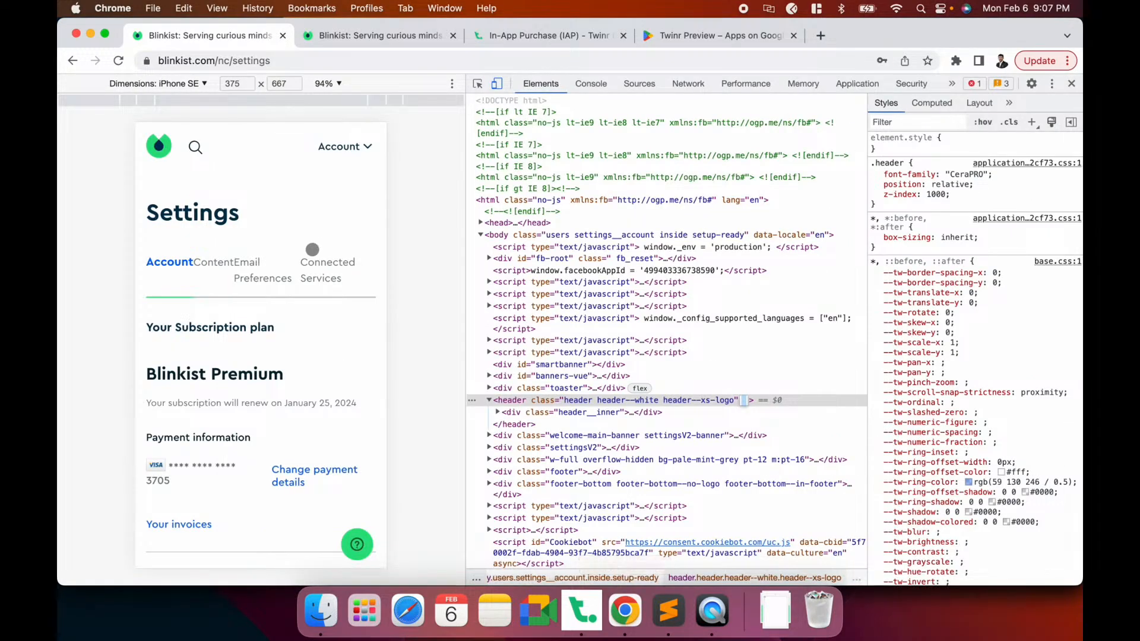
pyautogui.click(478, 85)
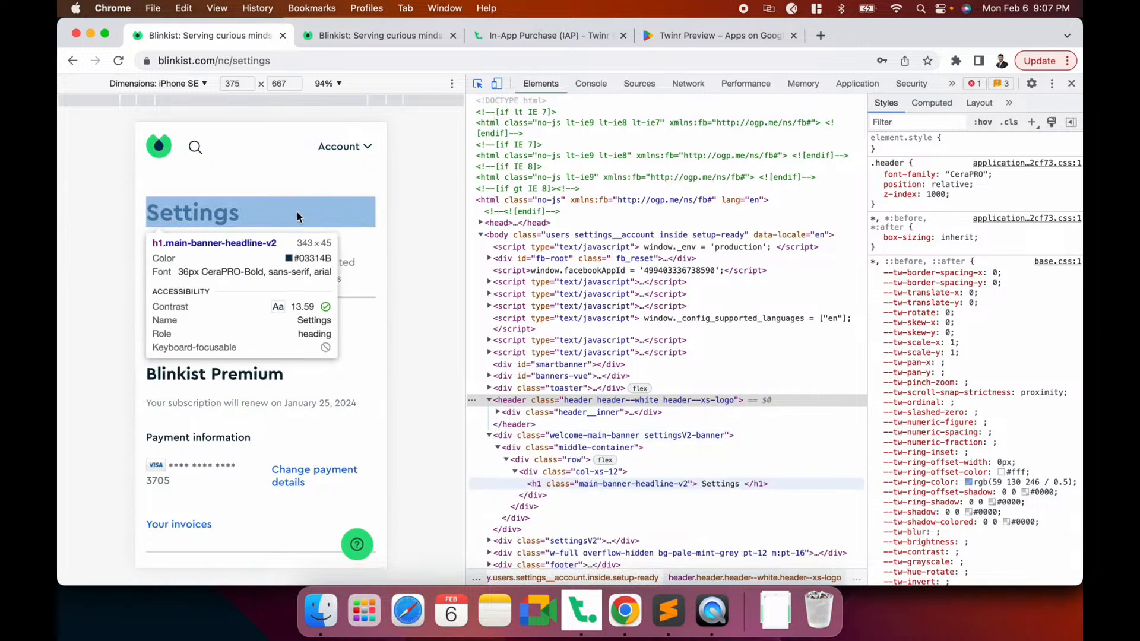
pyautogui.click(338, 216)
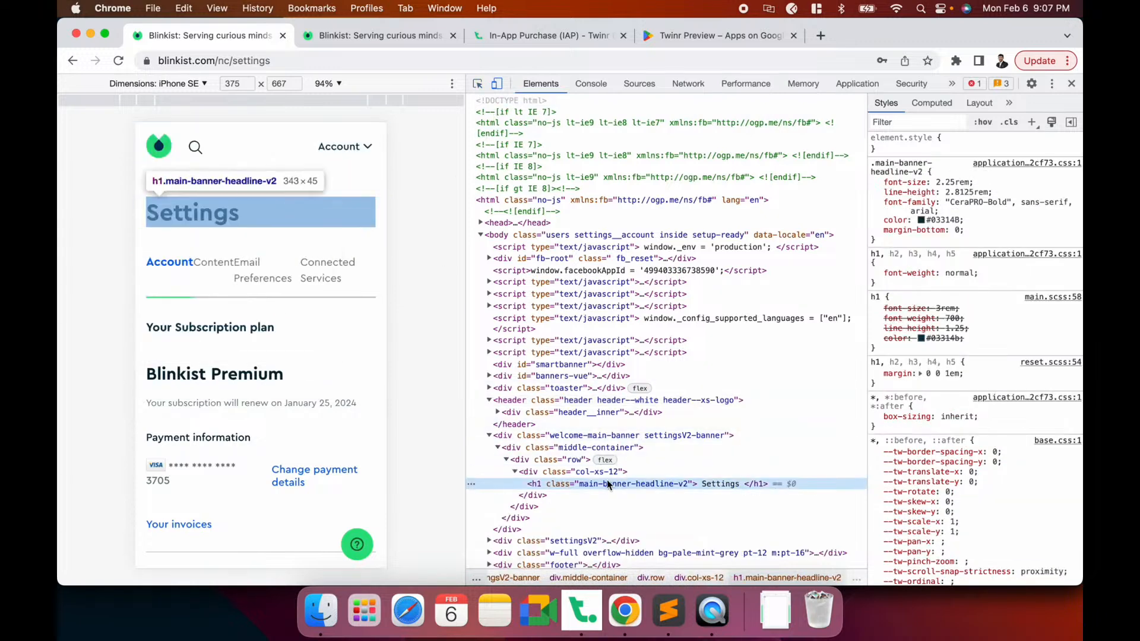
pyautogui.scroll(-1, 592, 484)
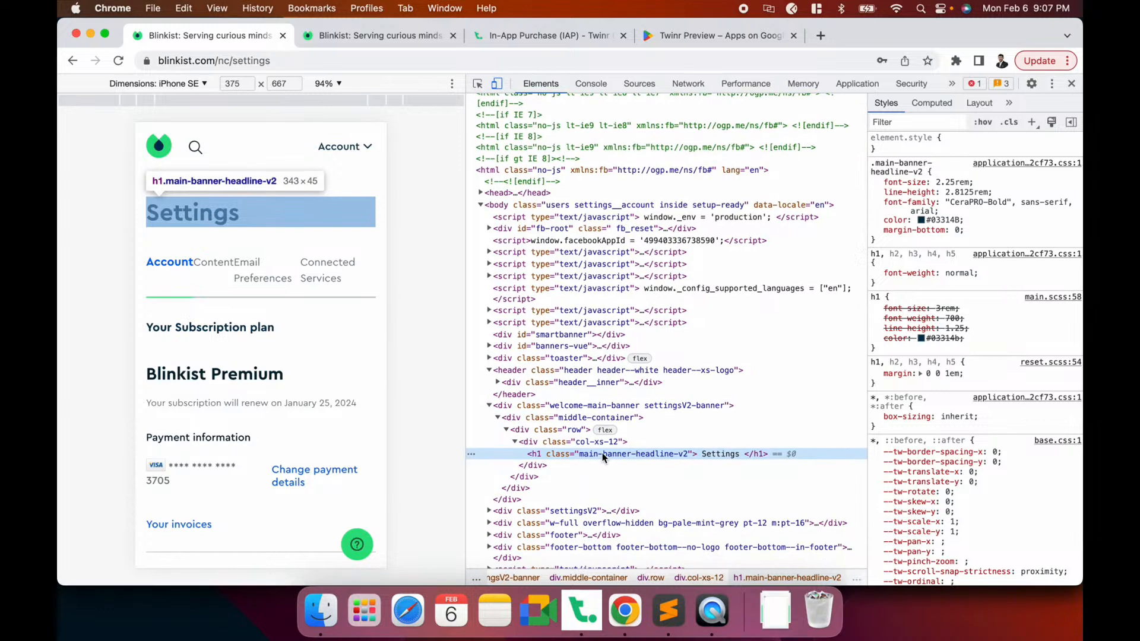
pyautogui.click(596, 411)
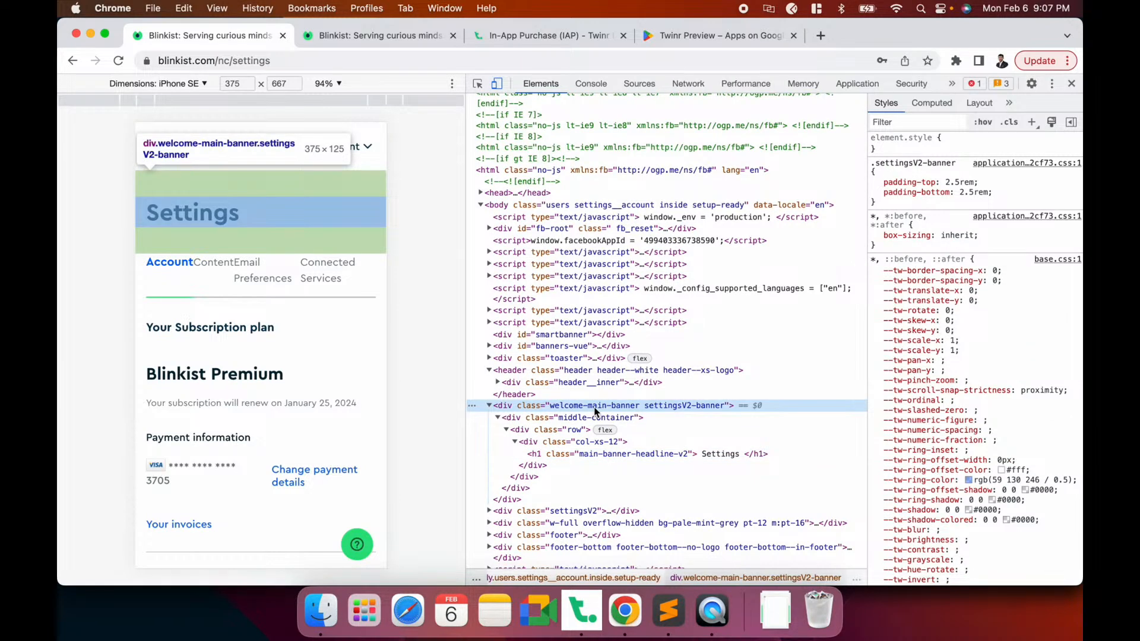
pyautogui.doubleClick(672, 405)
pyautogui.click(682, 405)
pyautogui.hotkey('shift', 'Right')
pyautogui.hotkey('shift', 'Right')
pyautogui.hotkey('shift', 'Right')
pyautogui.hotkey('shift', 'Right')
pyautogui.hotkey('shift', 'Right')
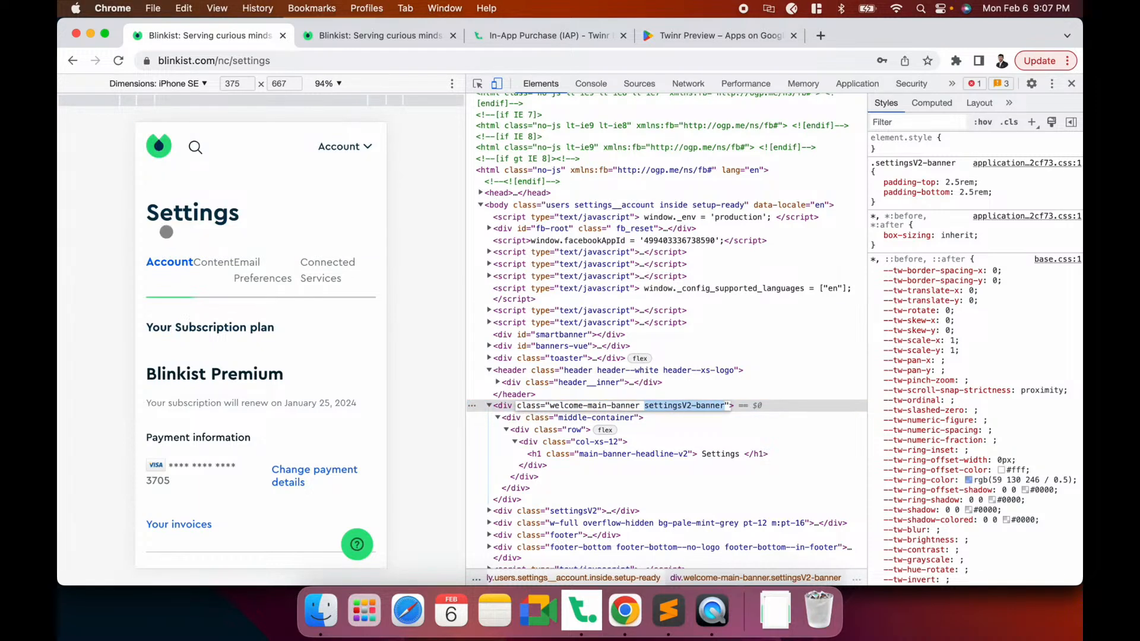
pyautogui.press('super+Tab')
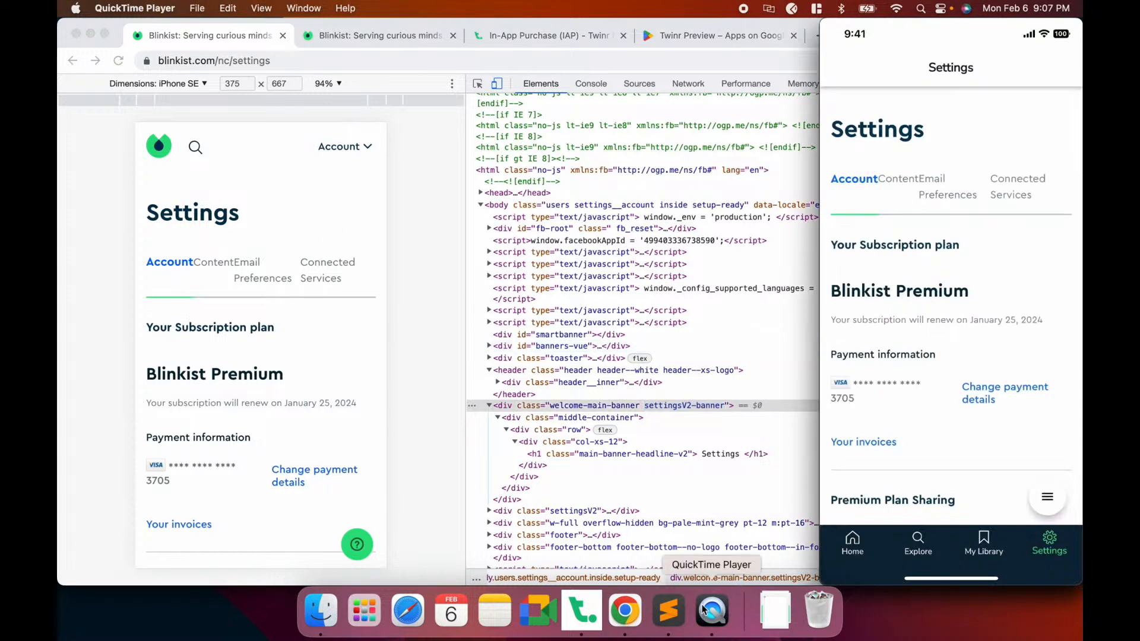
# Open the Settings screen's Remove Elements list in Twinr Builder
pyautogui.click(596, 616)
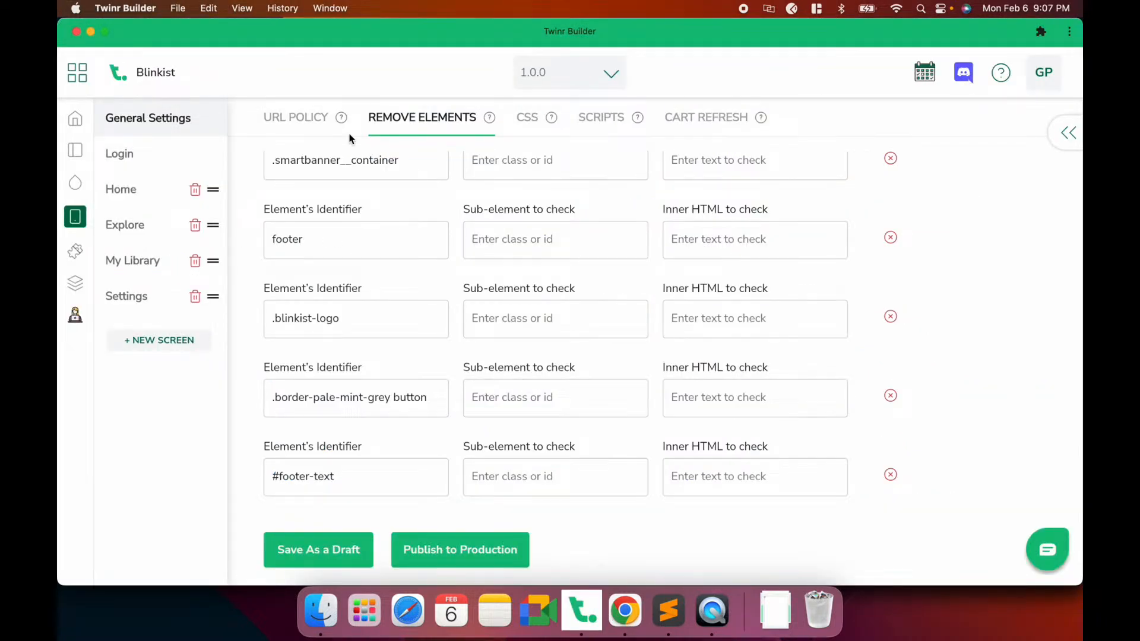
pyautogui.scroll(3, 355, 319)
pyautogui.click(127, 295)
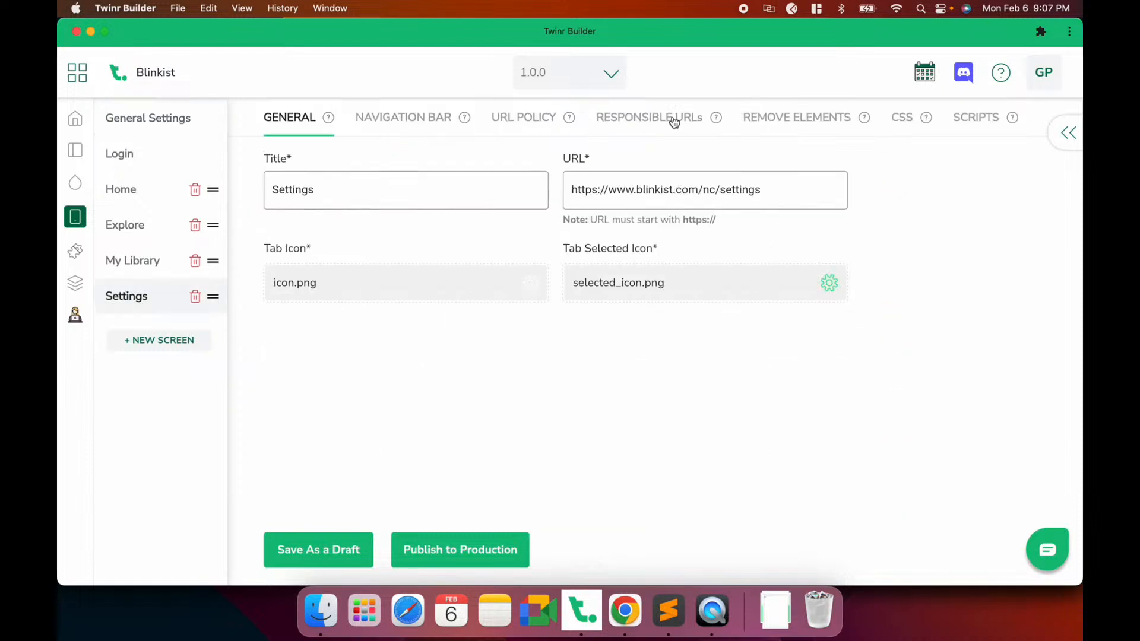
pyautogui.click(813, 119)
# Add .settingsV2-banner as a removed element, save the draft, and check the phone preview
pyautogui.click(294, 182)
pyautogui.click(310, 237)
pyautogui.press('super+v')
pyautogui.click(337, 549)
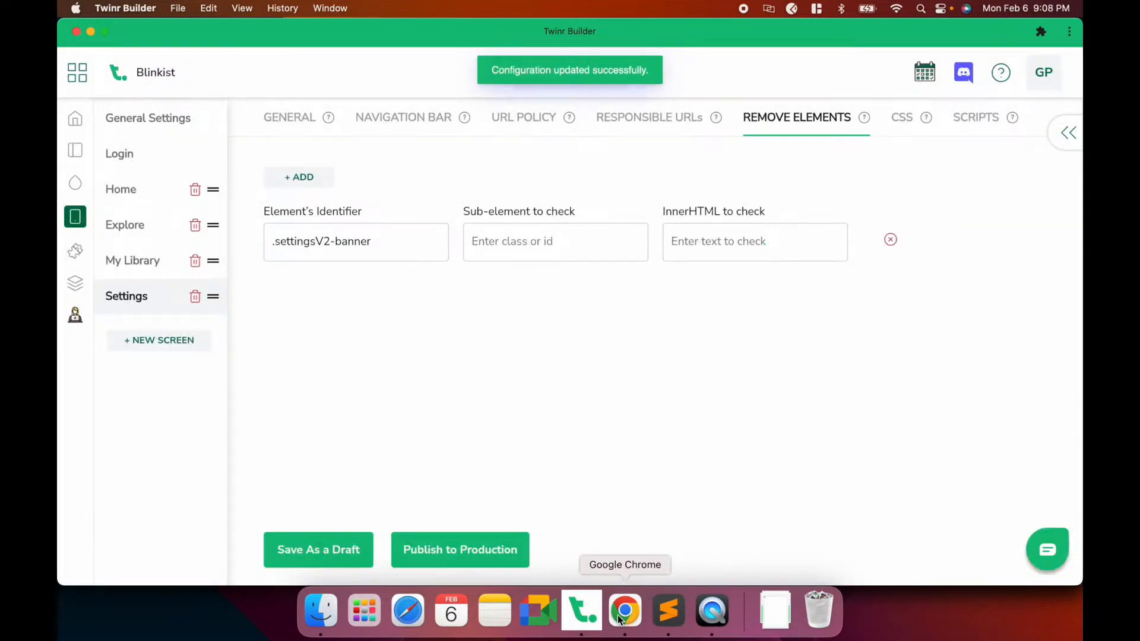
pyautogui.click(619, 620)
pyautogui.click(720, 619)
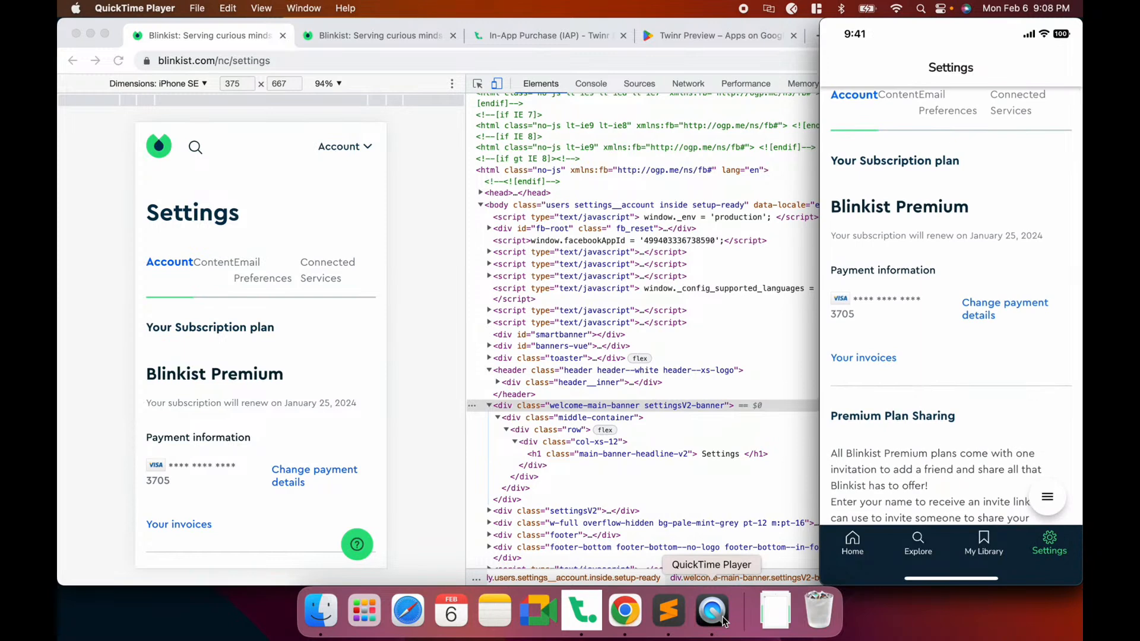
# Scroll through the Settings page in the phone preview to look at its footer
pyautogui.scroll(-10, 261, 385)
pyautogui.scroll(-10, 262, 386)
pyautogui.scroll(8, 261, 386)
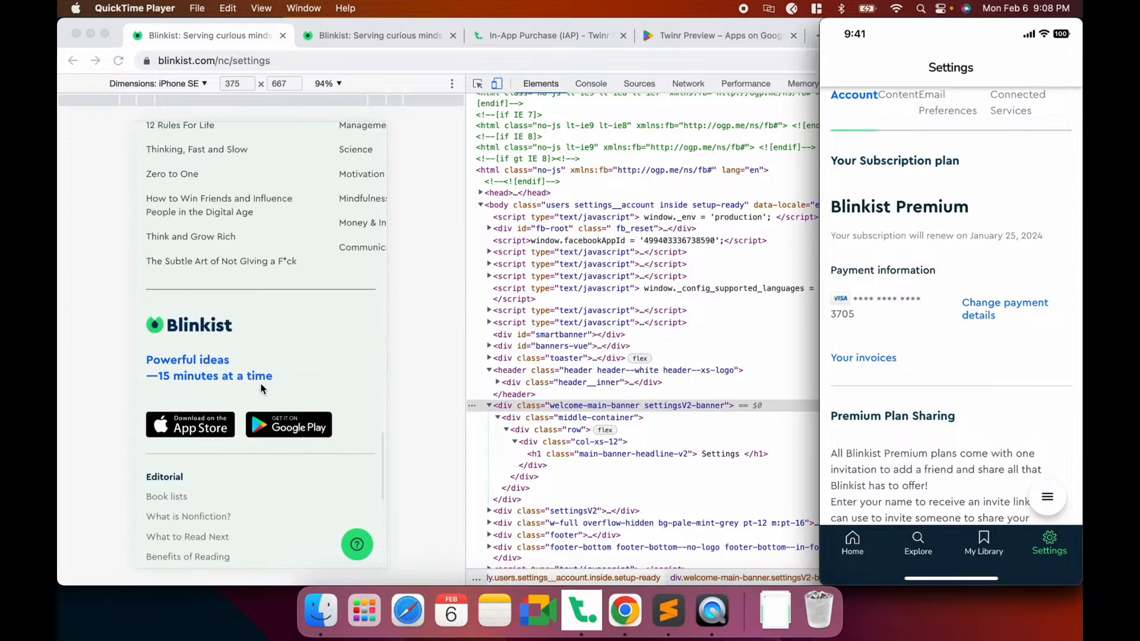
pyautogui.scroll(3, 261, 384)
pyautogui.scroll(-4, 261, 384)
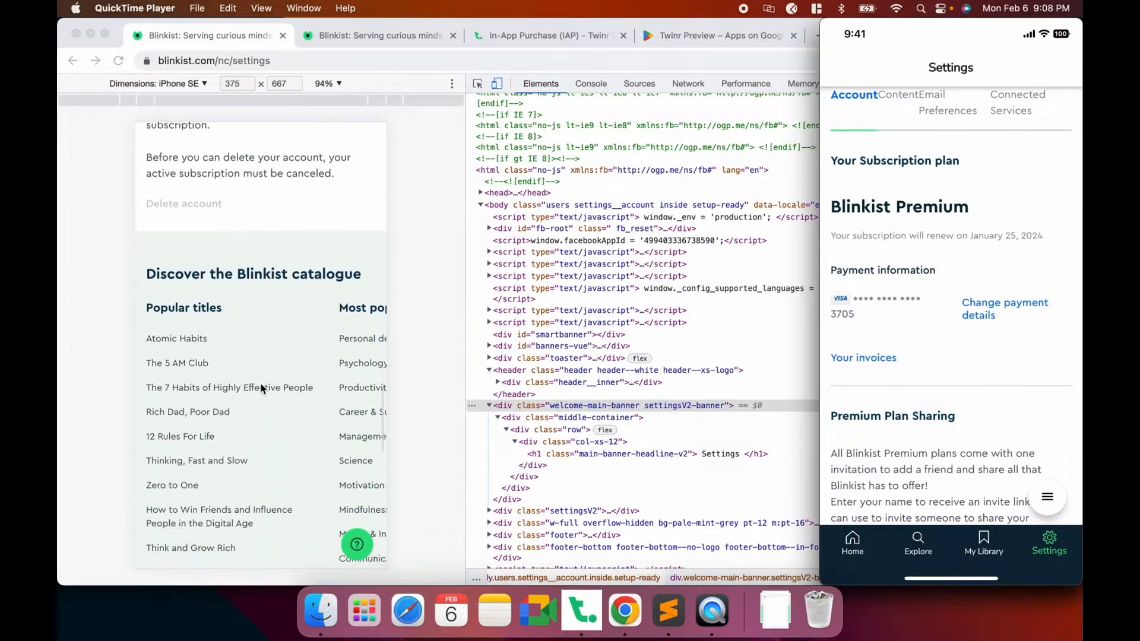
pyautogui.scroll(-8, 261, 384)
pyautogui.scroll(12, 261, 384)
pyautogui.scroll(-5, 262, 383)
pyautogui.scroll(-8, 261, 387)
pyautogui.scroll(2, 261, 387)
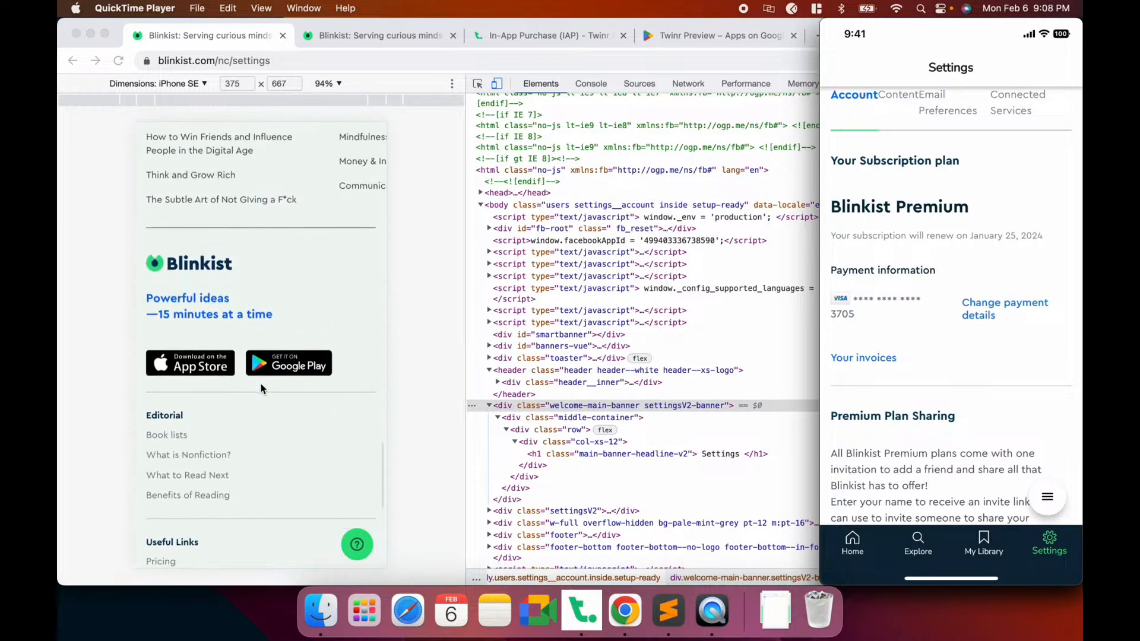
pyautogui.scroll(-2, 262, 387)
# Pick the page footer with the DevTools inspector and copy its footer class name
pyautogui.click(486, 78)
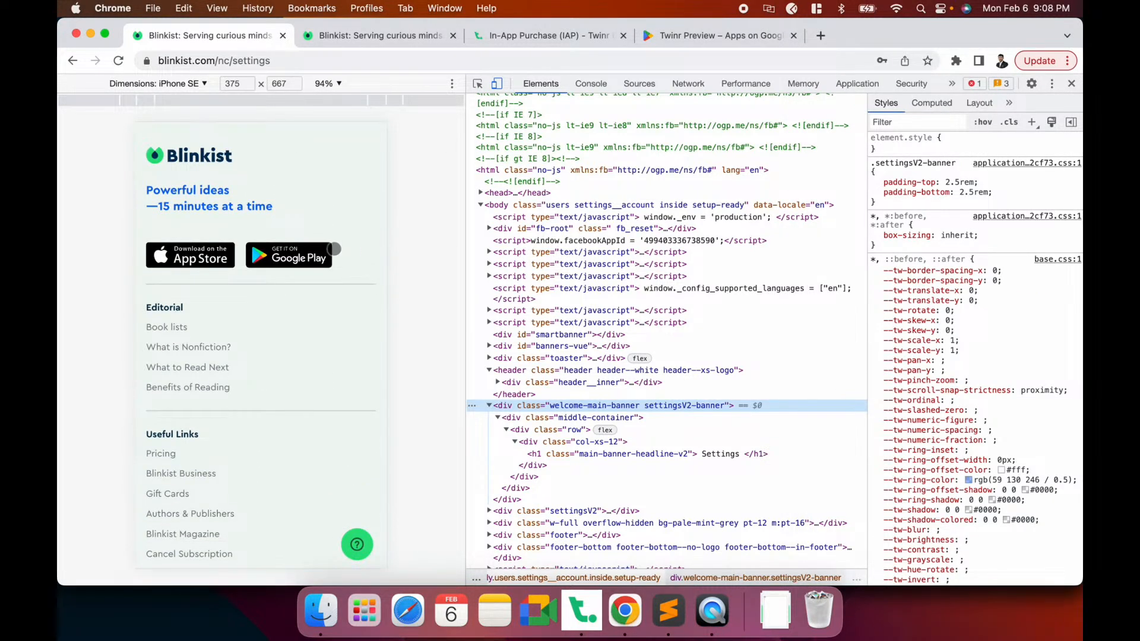
pyautogui.click(477, 83)
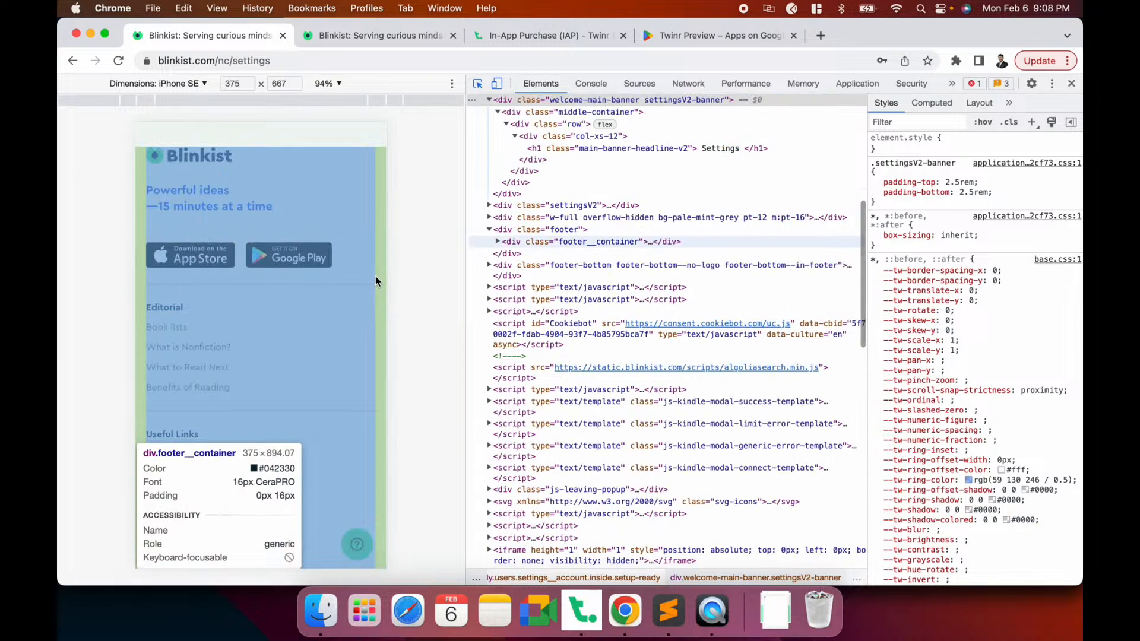
pyautogui.click(375, 276)
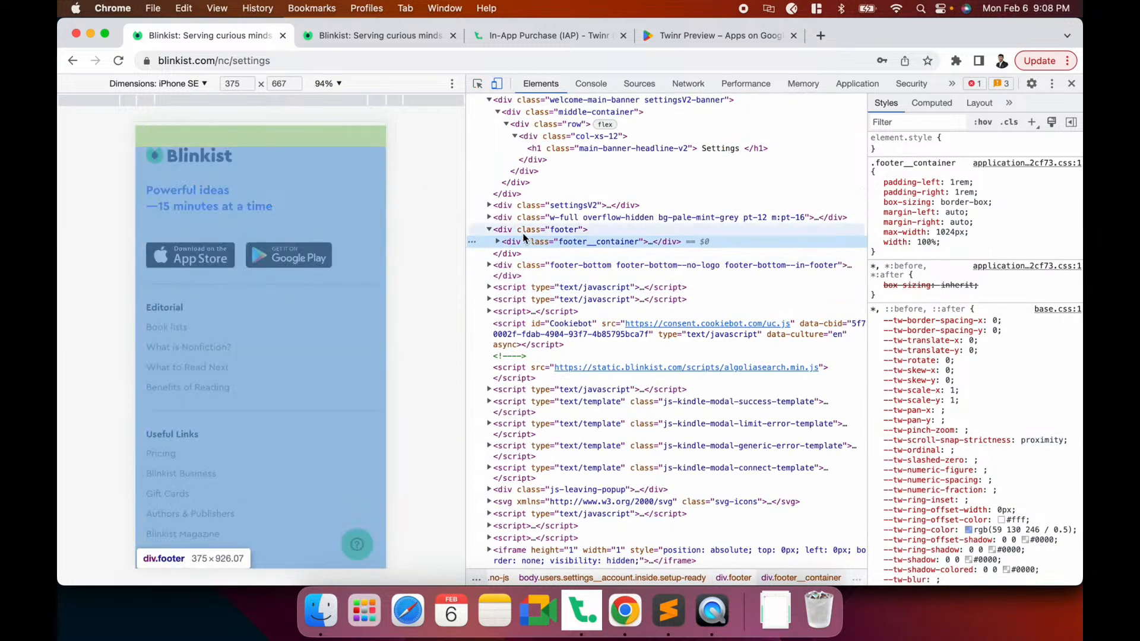
pyautogui.click(566, 232)
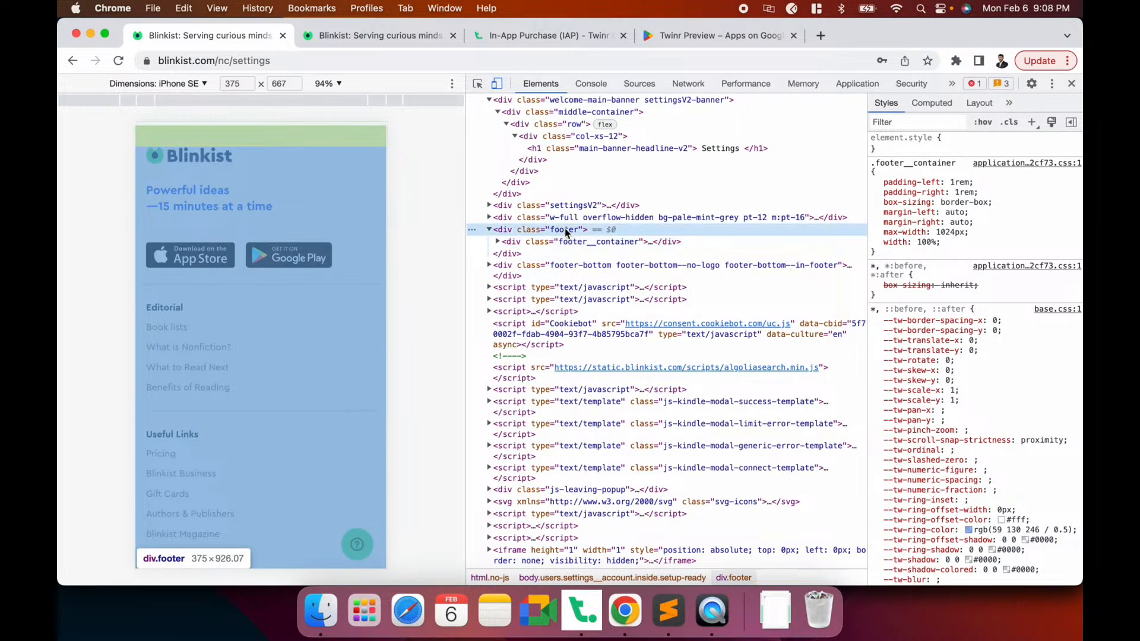
pyautogui.doubleClick(564, 231)
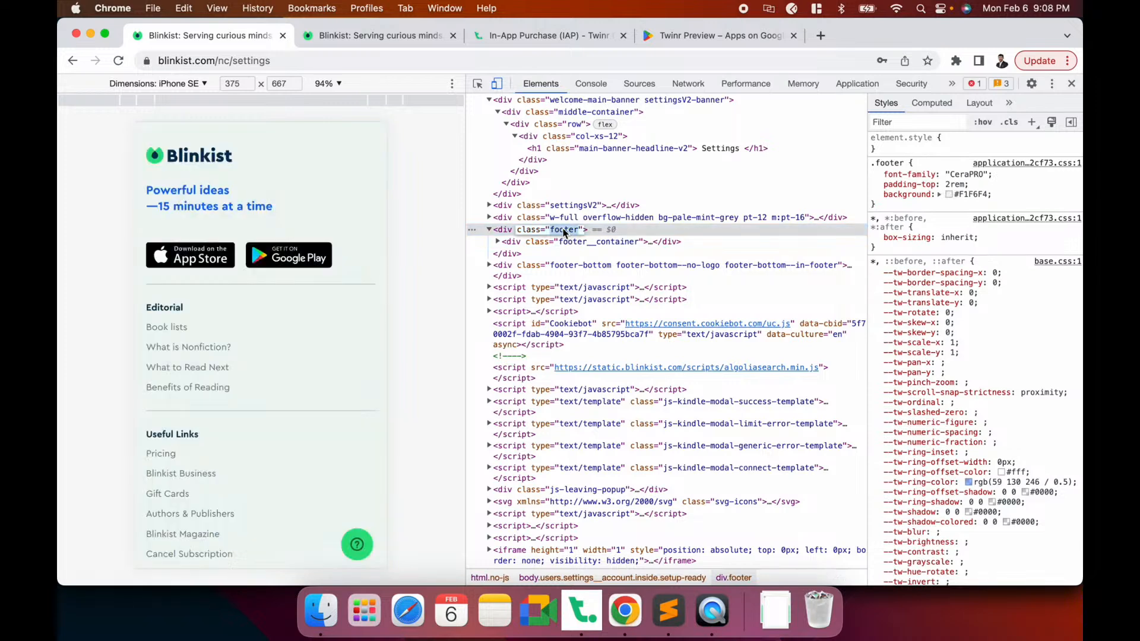
pyautogui.press('super+c')
pyautogui.press('super+Tab')
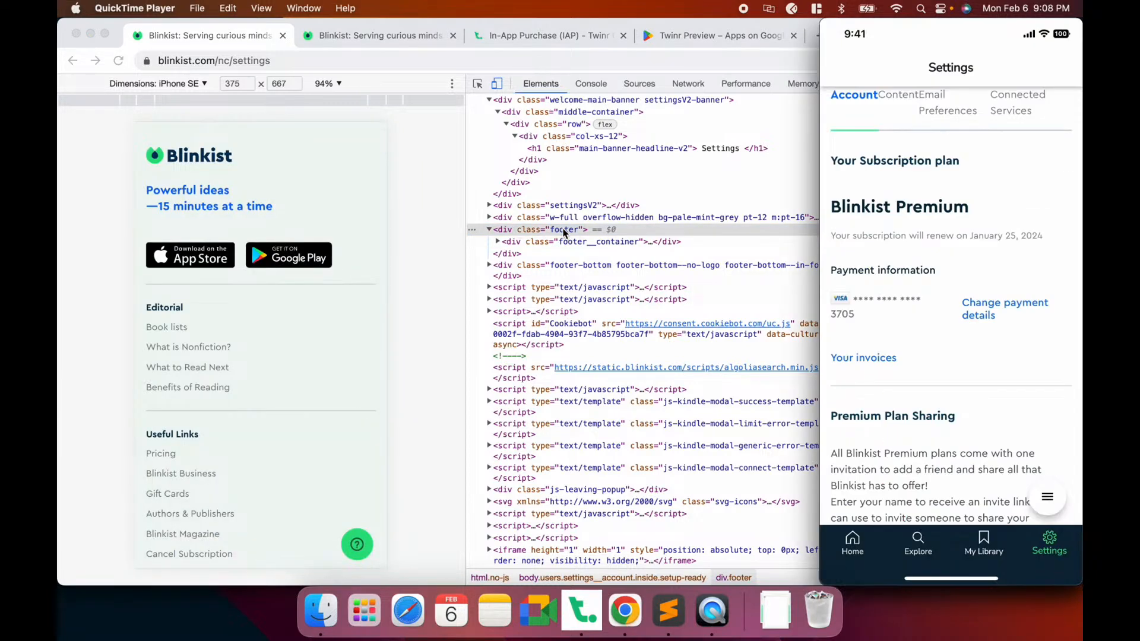
pyautogui.click(582, 611)
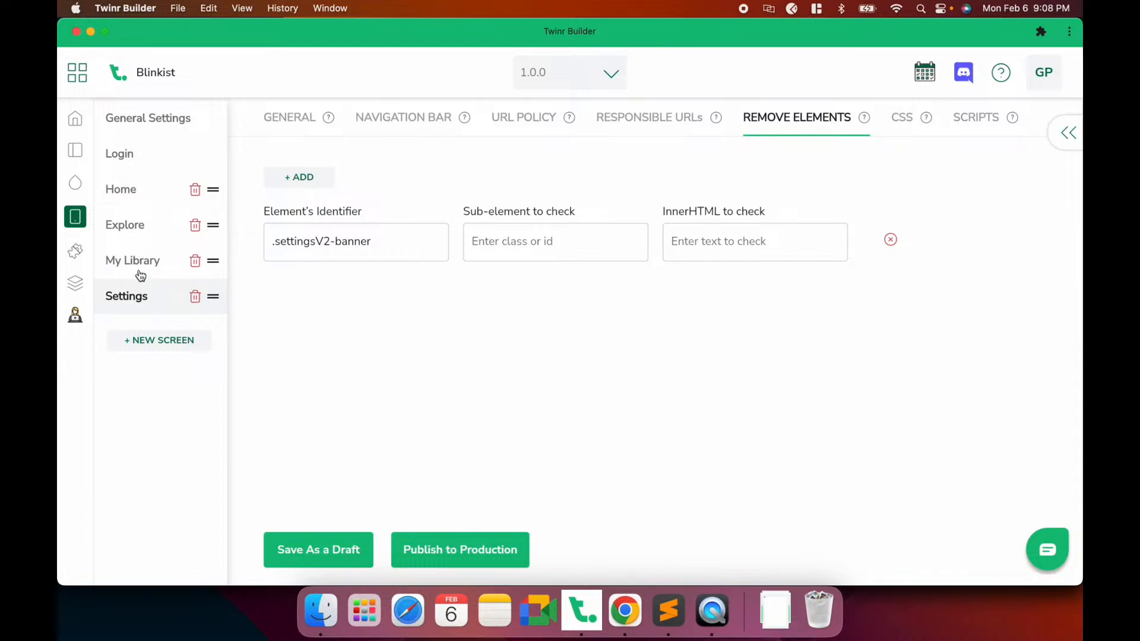
# Add a removal row with identifier .footer on the Settings screen and save the draft
pyautogui.click(313, 181)
pyautogui.click(311, 242)
pyautogui.write('.footer')
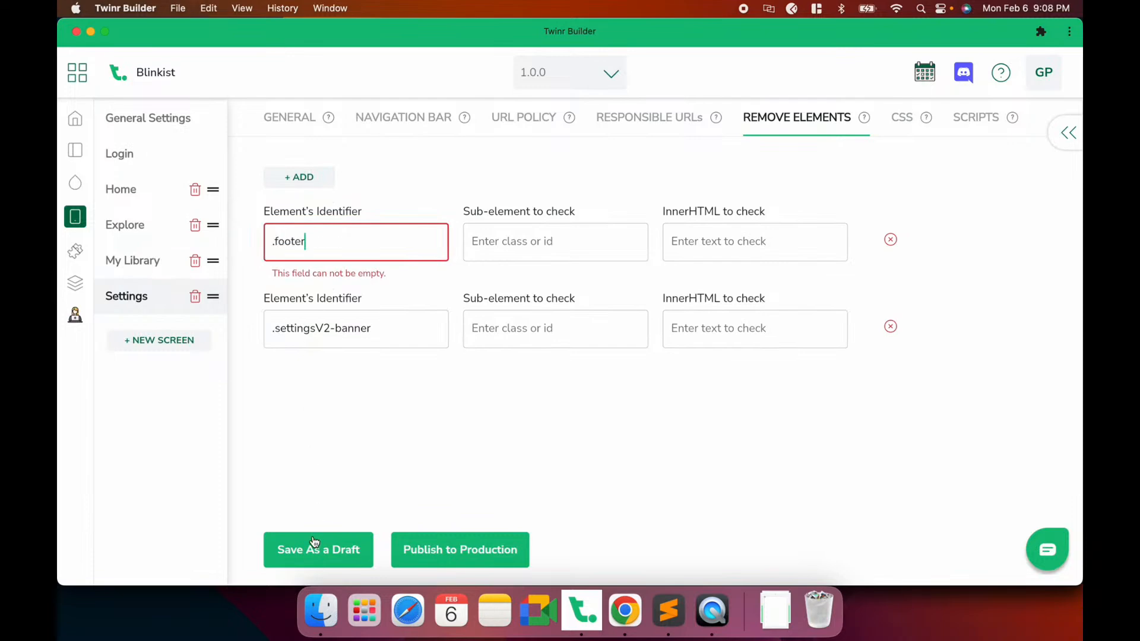
pyautogui.click(315, 542)
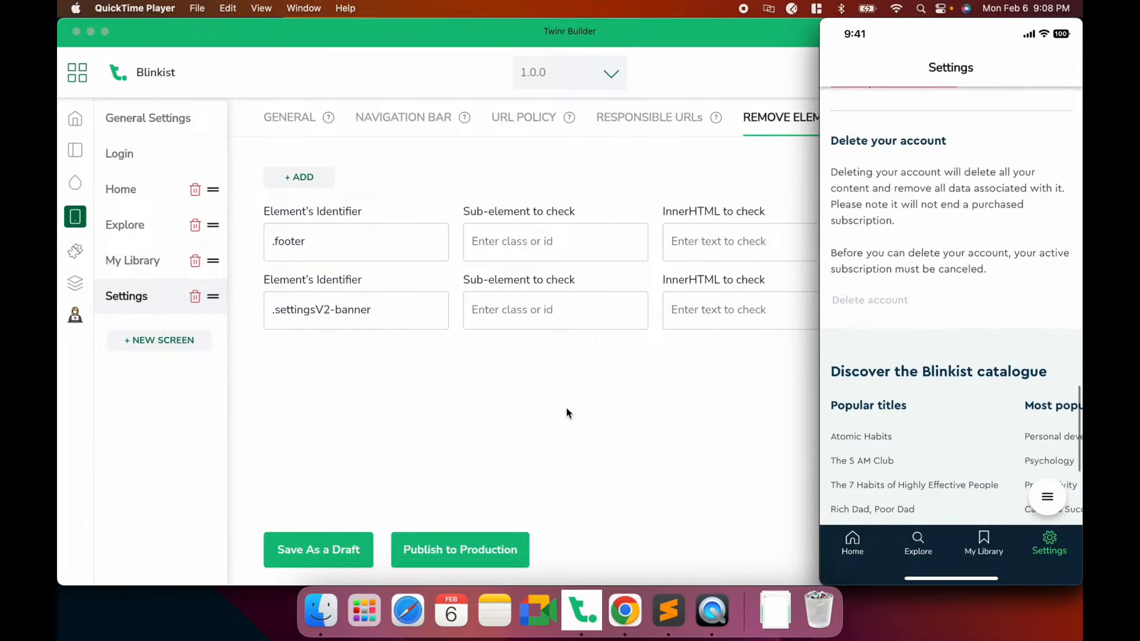
# Inspect the bottom copyright strip and copy its footer-bottom class name from the markup
pyautogui.click(623, 610)
pyautogui.scroll(-5, 284, 357)
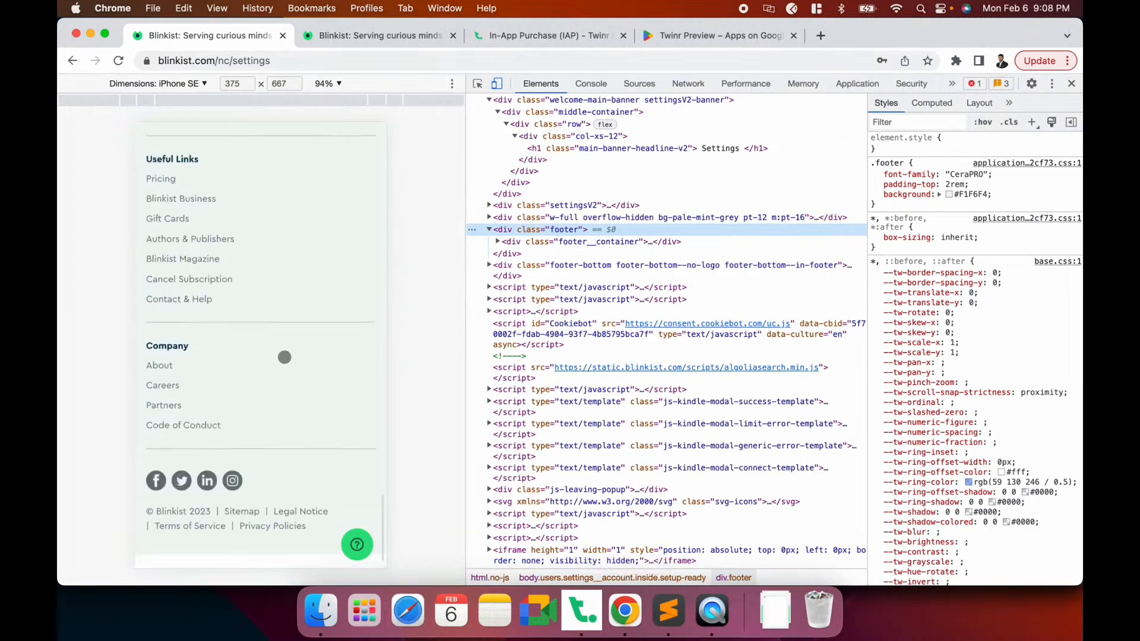
pyautogui.press('super+shift+c')
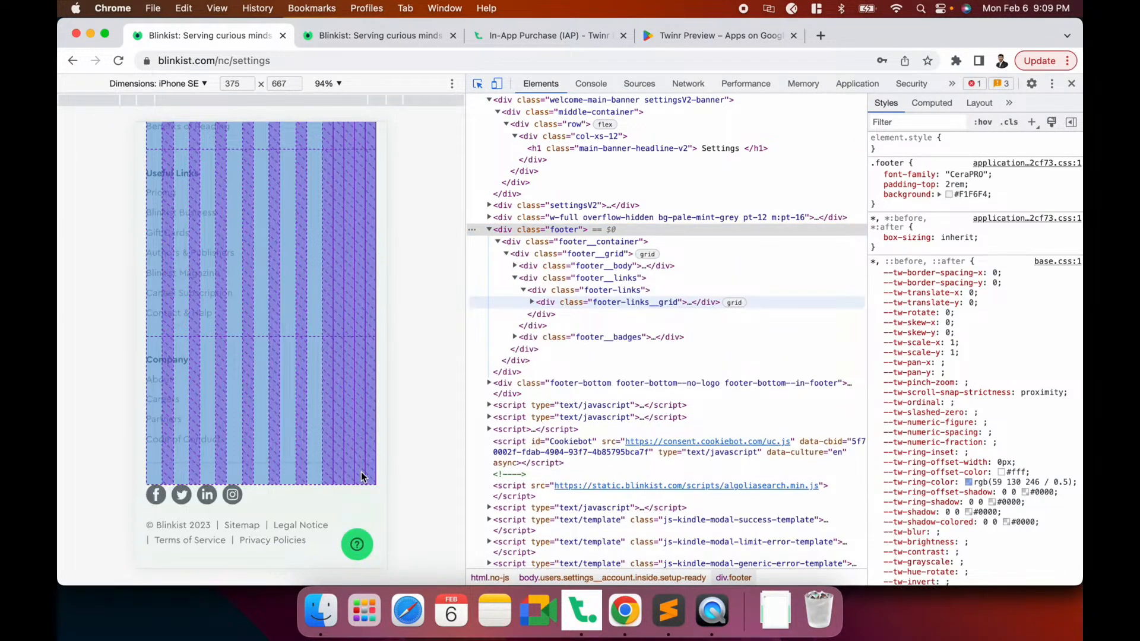
pyautogui.click(363, 486)
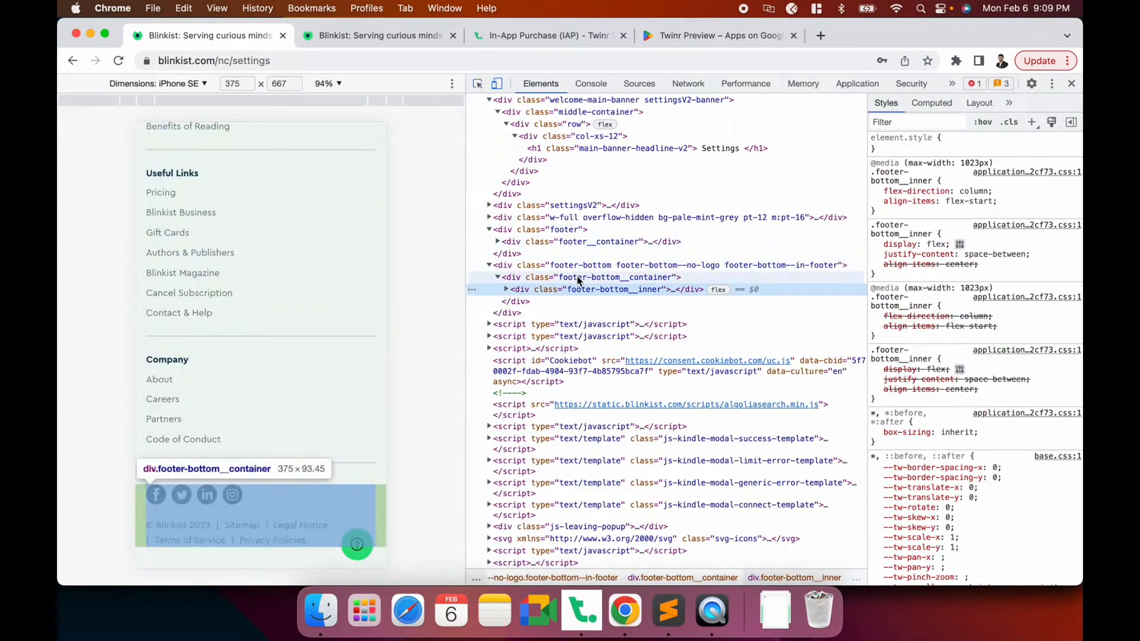
pyautogui.click(558, 265)
pyautogui.click(490, 265)
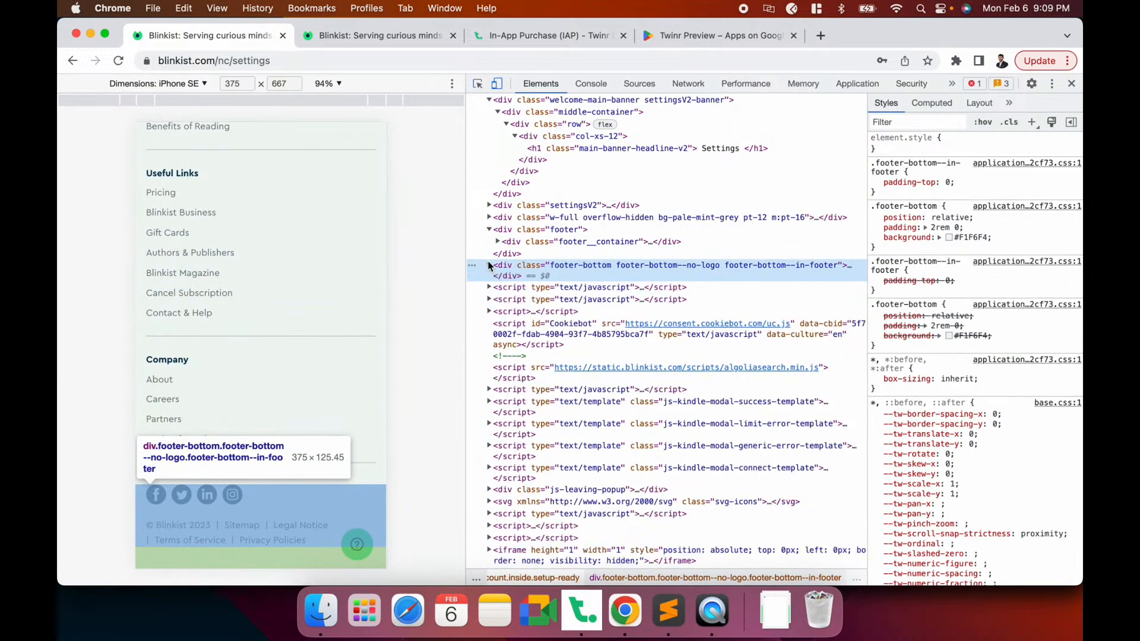
pyautogui.doubleClick(581, 266)
pyautogui.click(580, 266)
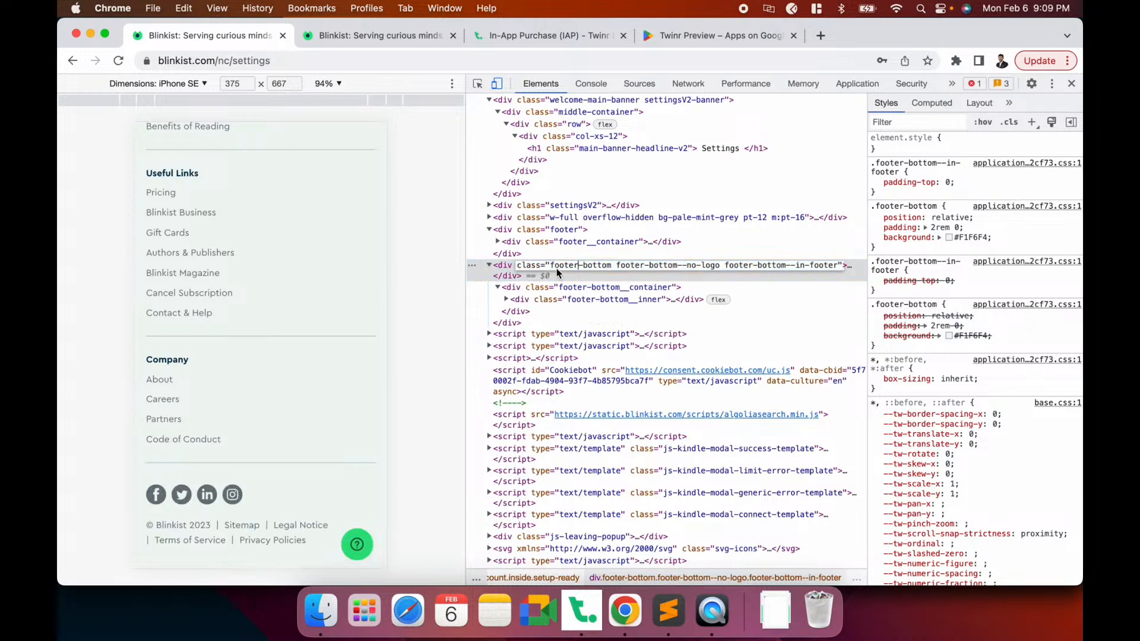
pyautogui.moveTo(549, 265); pyautogui.dragTo(606, 265)
pyautogui.press('super+Tab')
pyautogui.click(575, 617)
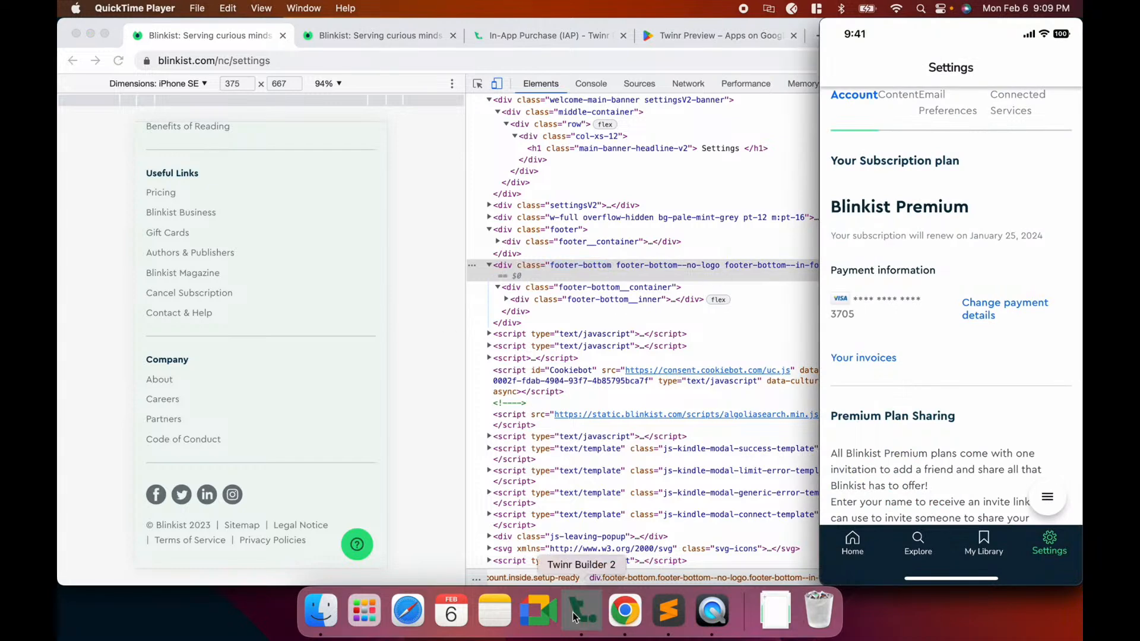
# Add .footer-bottom to the Settings screen's removed elements and save the draft
pyautogui.click(329, 176)
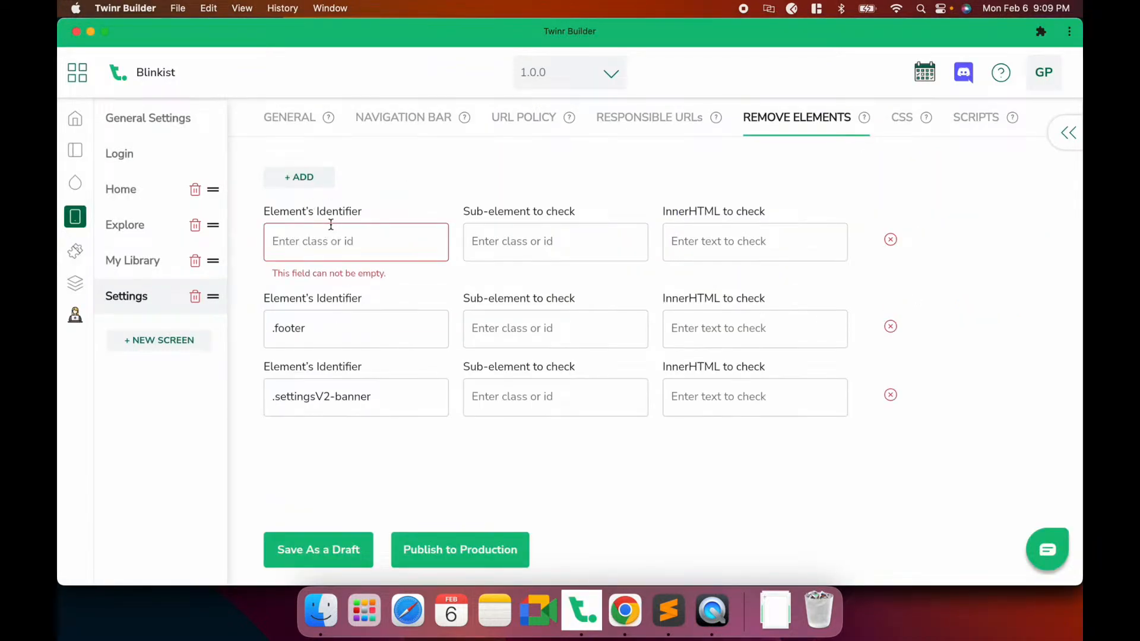
pyautogui.press('super+v')
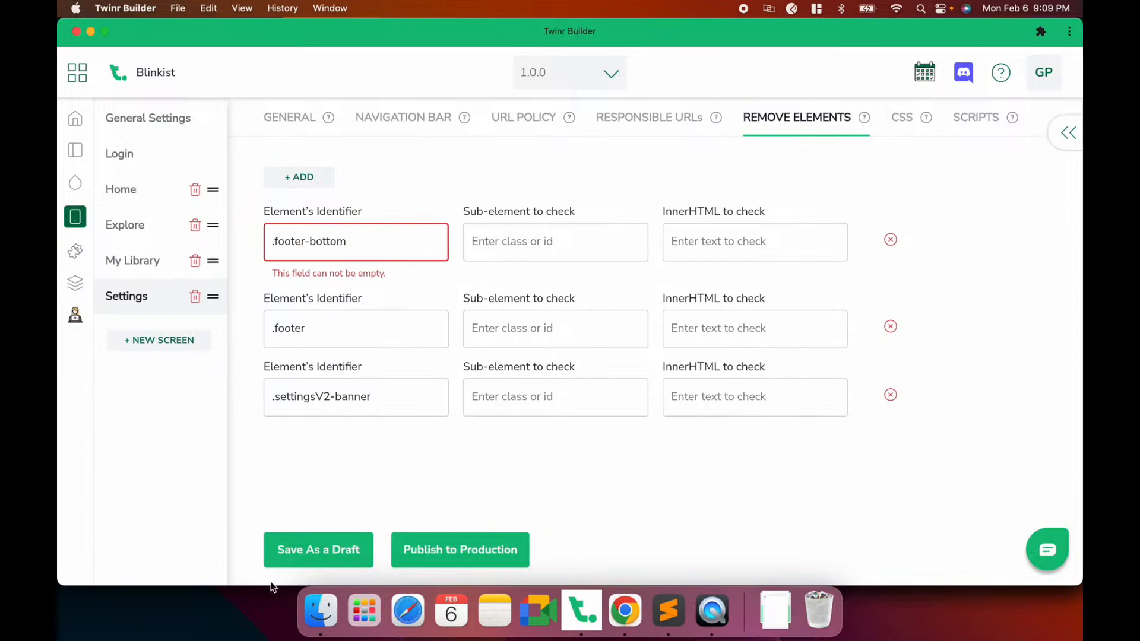
pyautogui.click(284, 557)
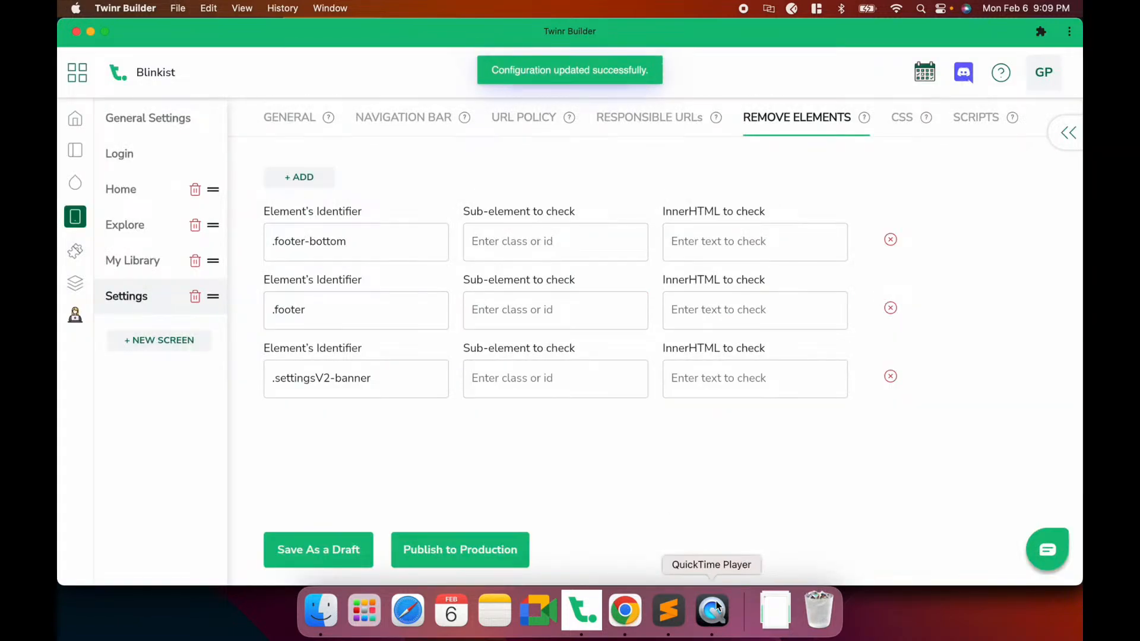
# Check the result in the phone preview, then open the Home screen's settings
pyautogui.click(717, 607)
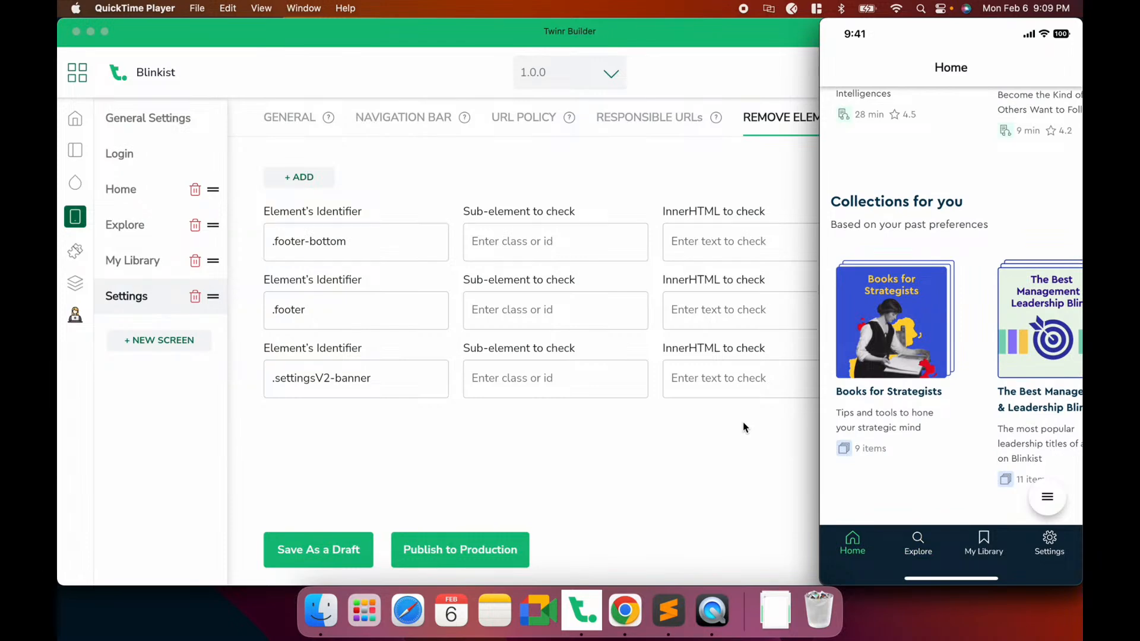
pyautogui.click(692, 451)
pyautogui.click(147, 196)
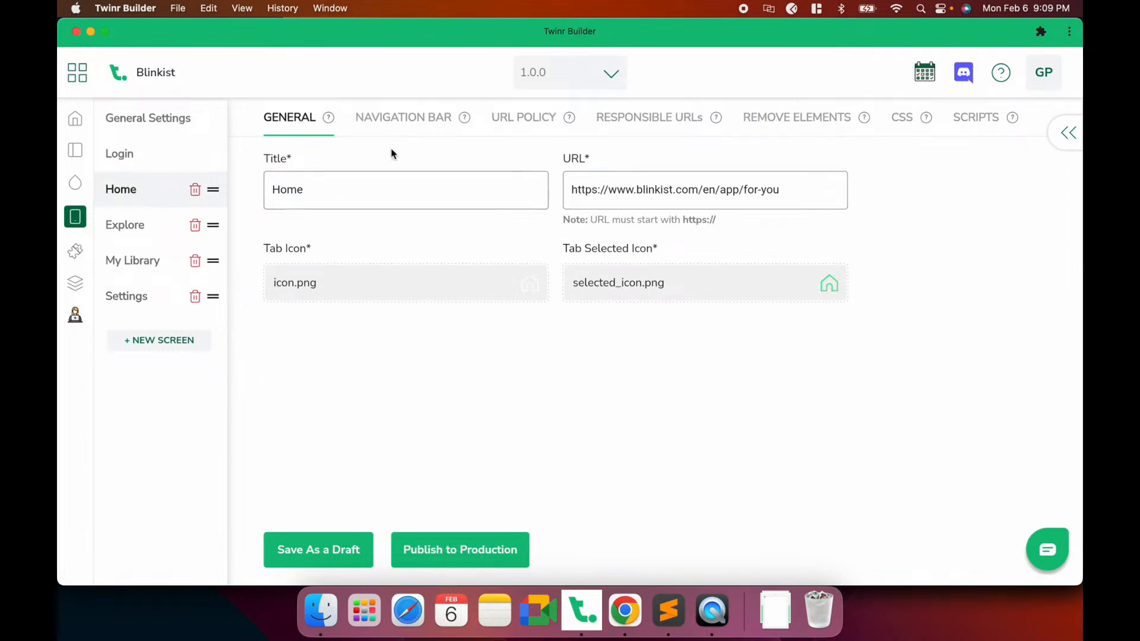
# Switch the Home navigation bar title to an image, upload logo.png, save, and verify on the phone
pyautogui.click(413, 129)
pyautogui.click(348, 234)
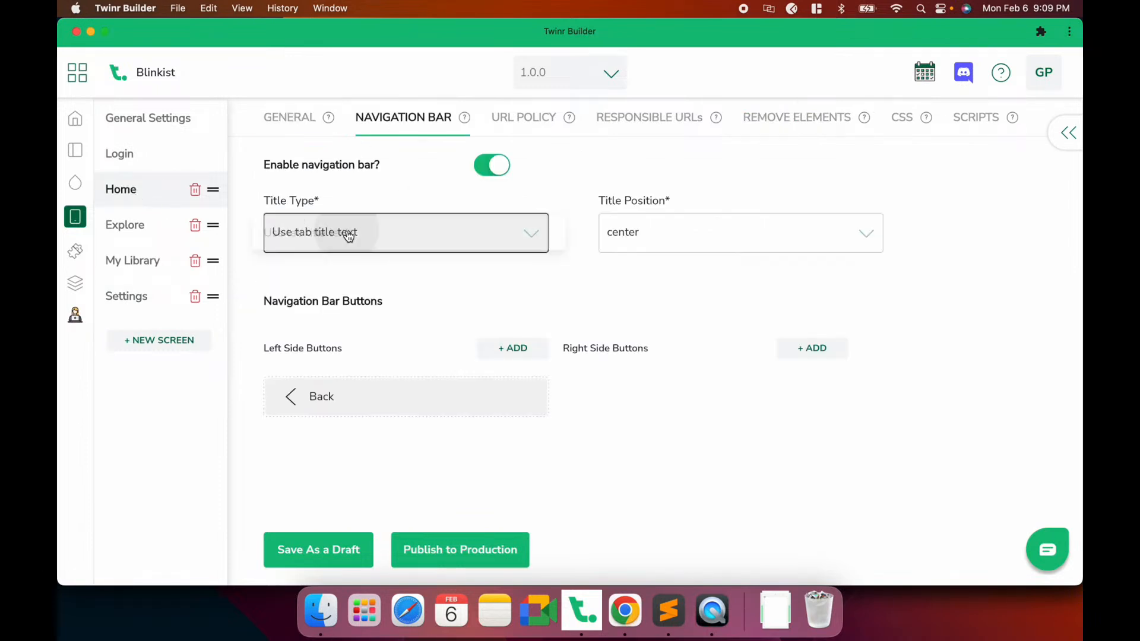
pyautogui.click(330, 268)
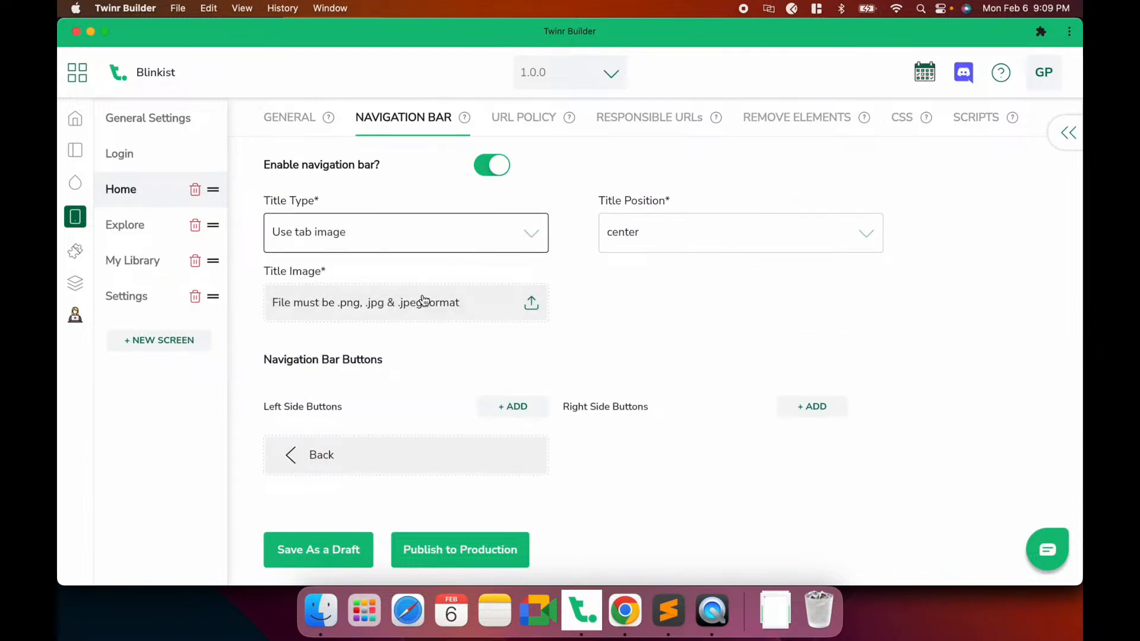
pyautogui.click(396, 308)
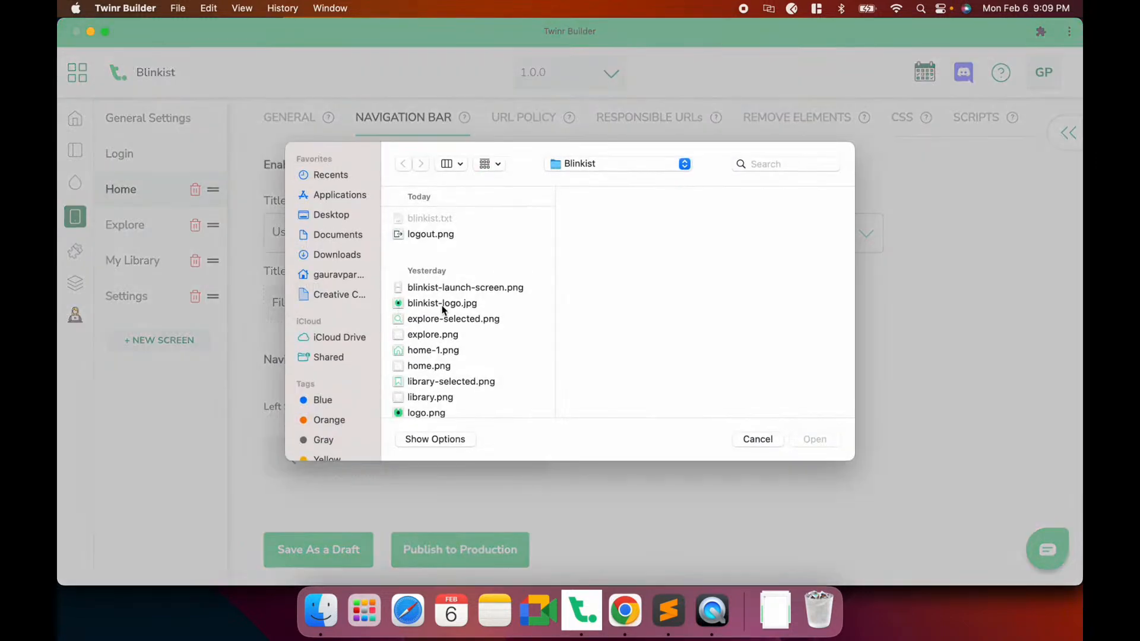
pyautogui.scroll(-3, 429, 356)
pyautogui.doubleClick(423, 368)
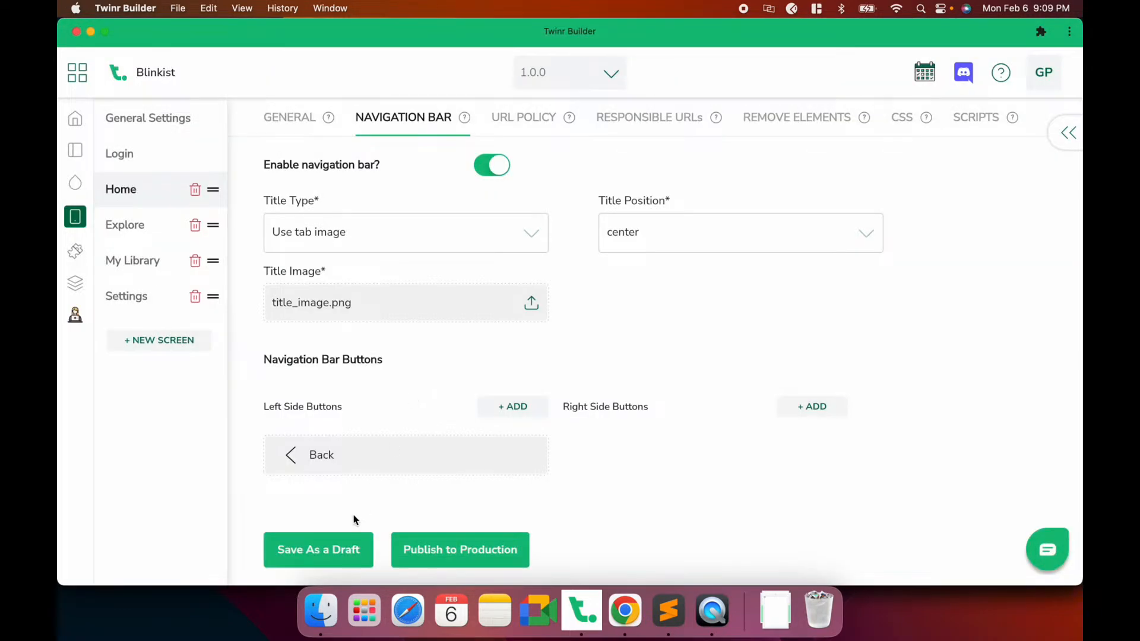
pyautogui.click(334, 555)
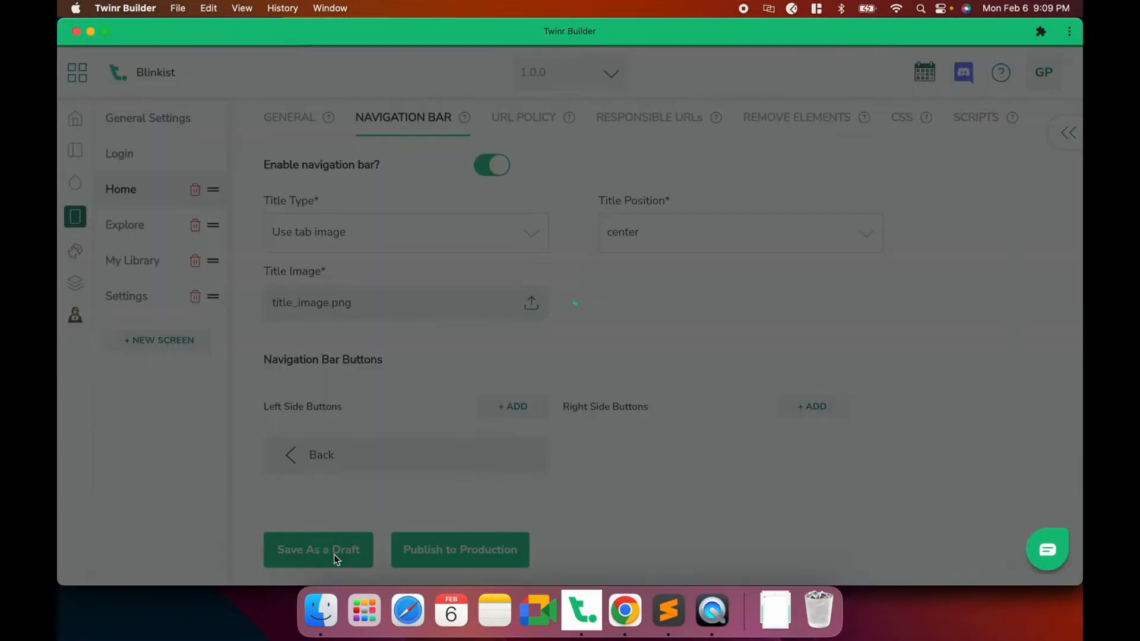
pyautogui.click(703, 611)
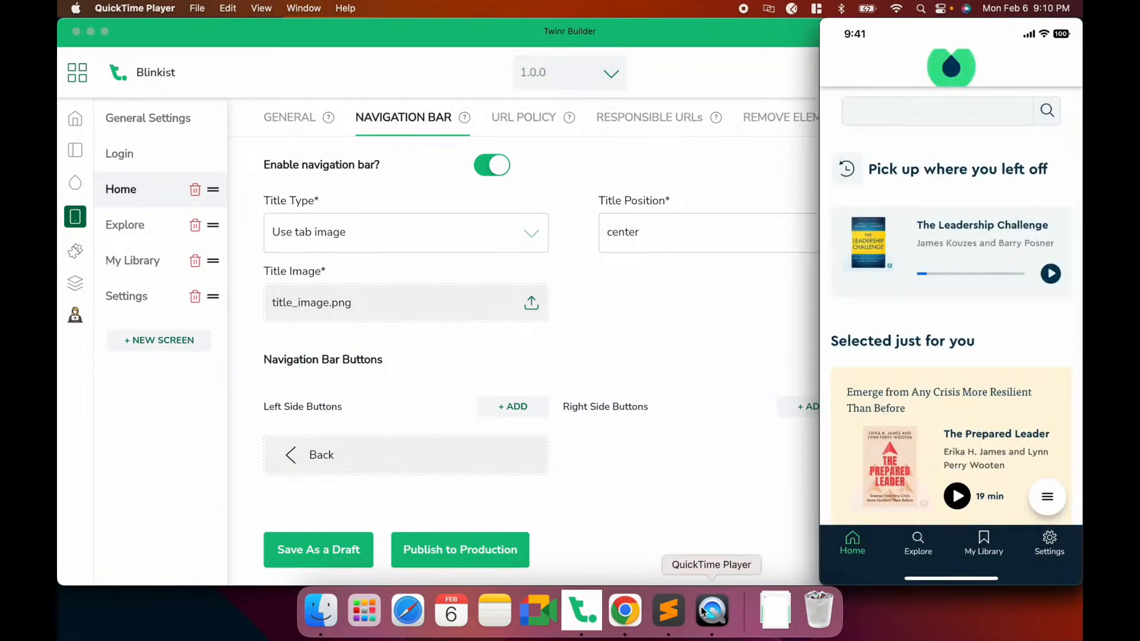
pyautogui.click(618, 380)
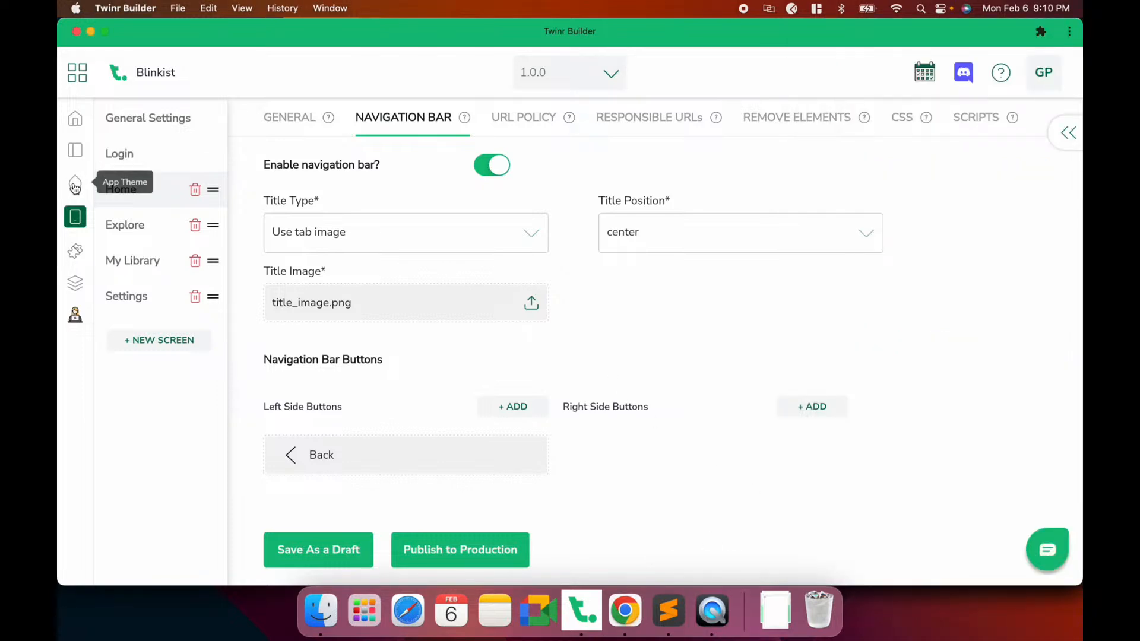
# Set the App Theme title image height and width to 40 and save the draft
pyautogui.click(75, 185)
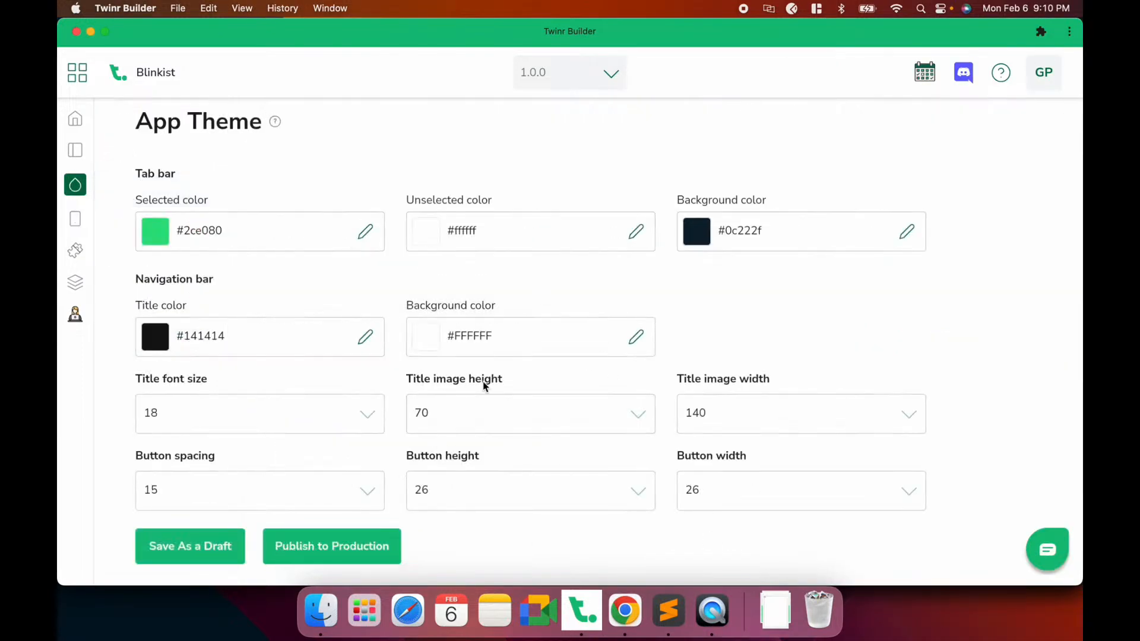
pyautogui.click(540, 426)
pyautogui.scroll(15, 487, 240)
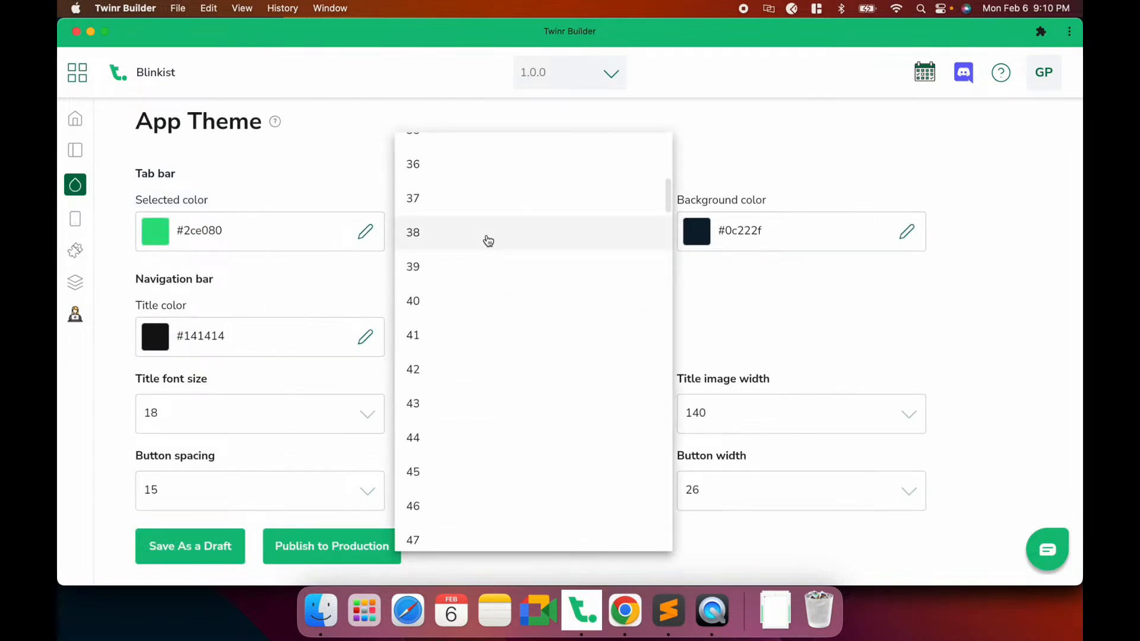
pyautogui.click(450, 305)
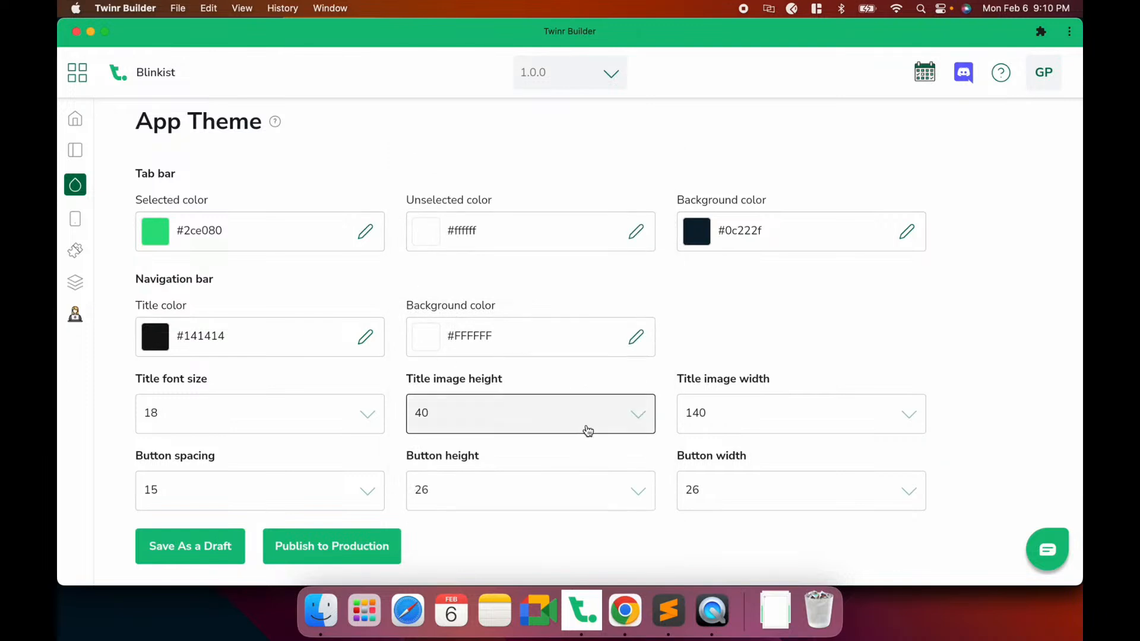
pyautogui.click(725, 415)
pyautogui.scroll(20, 804, 252)
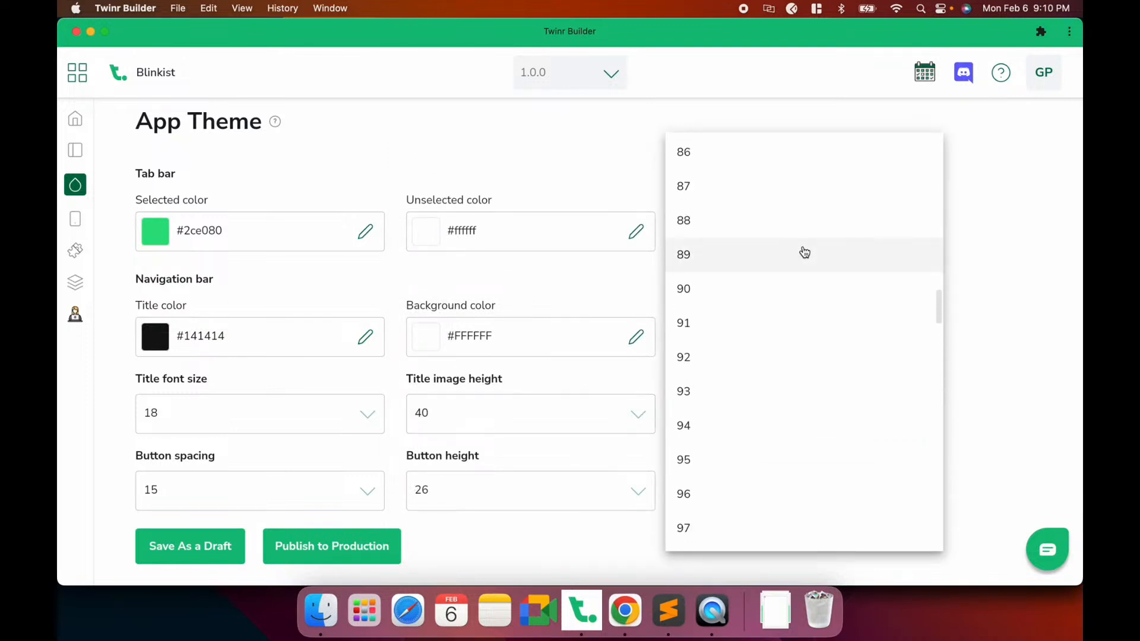
pyautogui.scroll(8, 804, 252)
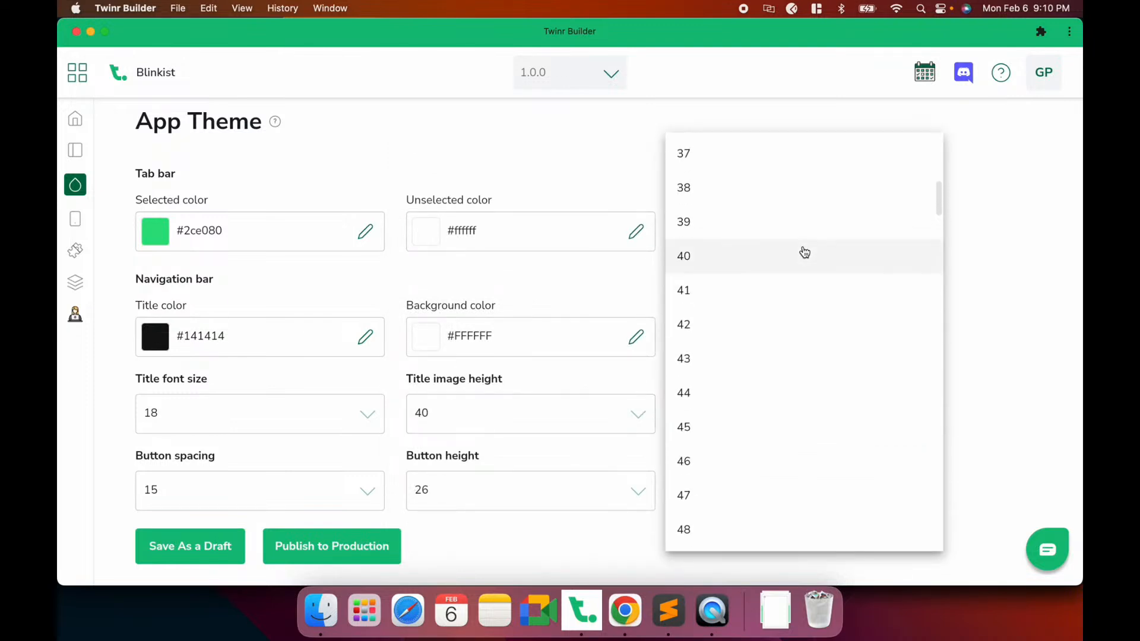
pyautogui.scroll(-2, 757, 282)
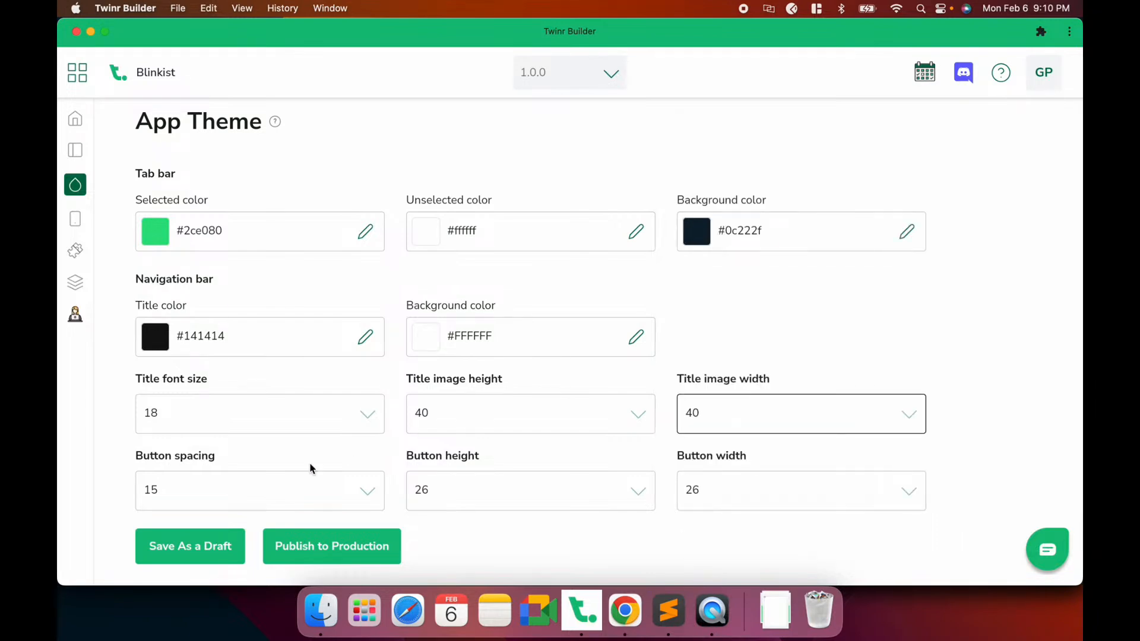
pyautogui.click(211, 539)
pyautogui.click(712, 611)
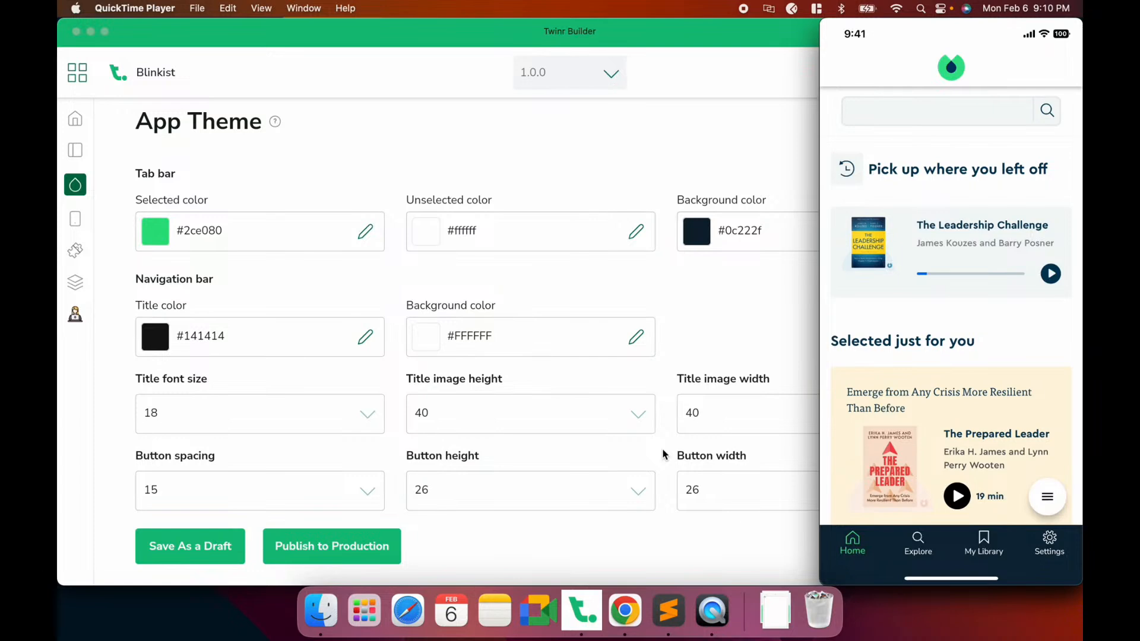
# Change the Home screen navigation bar Title Position from center to left and save the draft
pyautogui.click(76, 251)
pyautogui.click(75, 227)
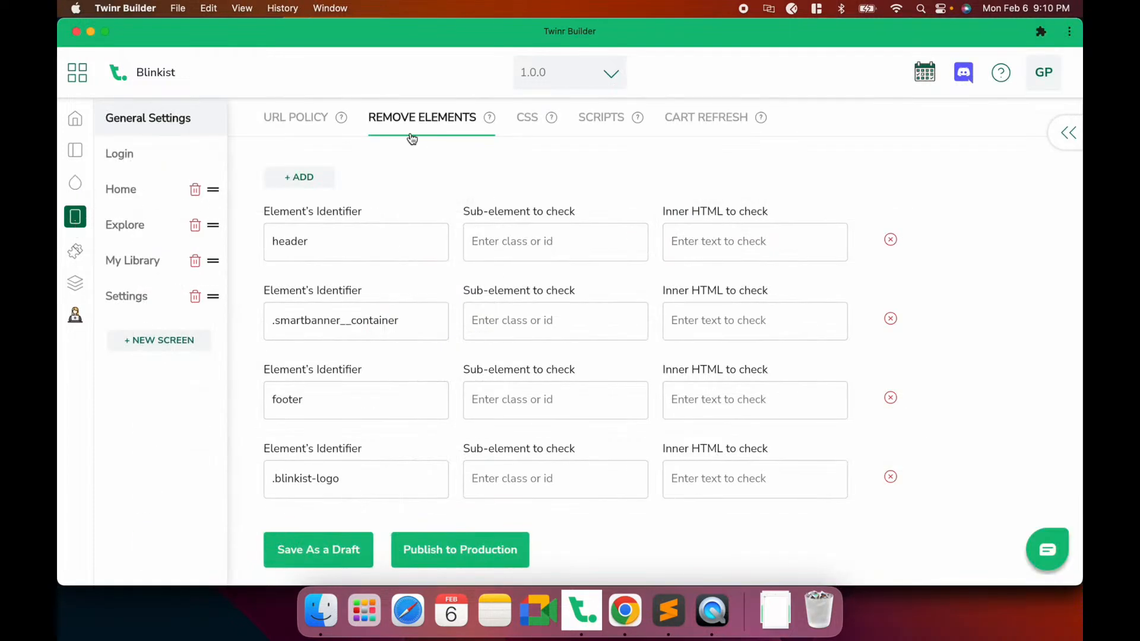
pyautogui.click(171, 190)
pyautogui.click(363, 112)
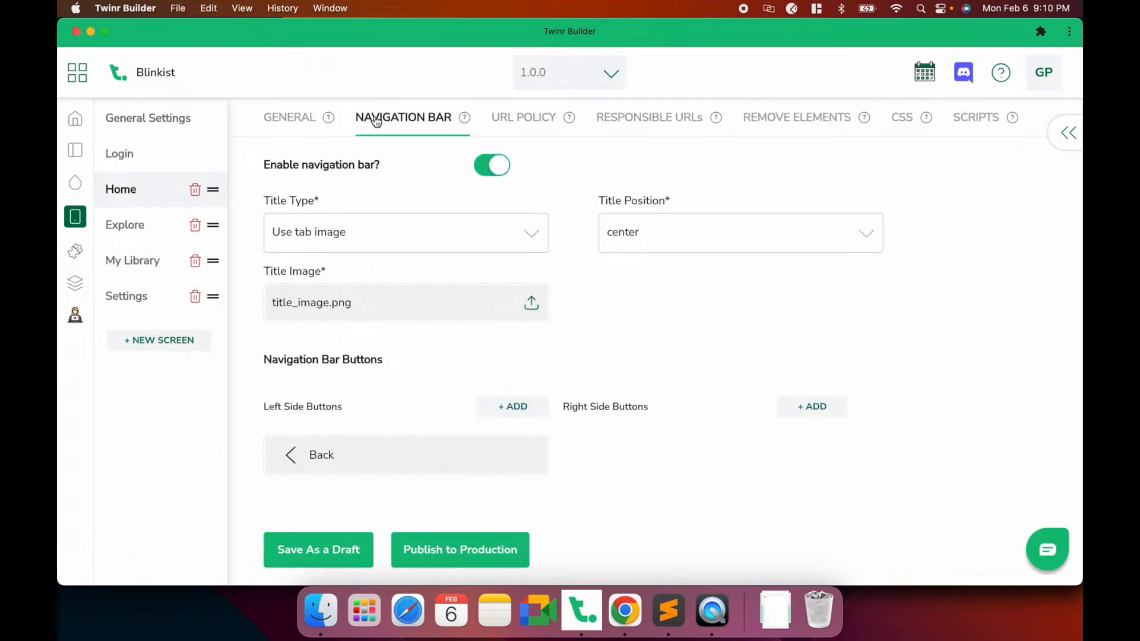
pyautogui.click(757, 254)
pyautogui.click(631, 264)
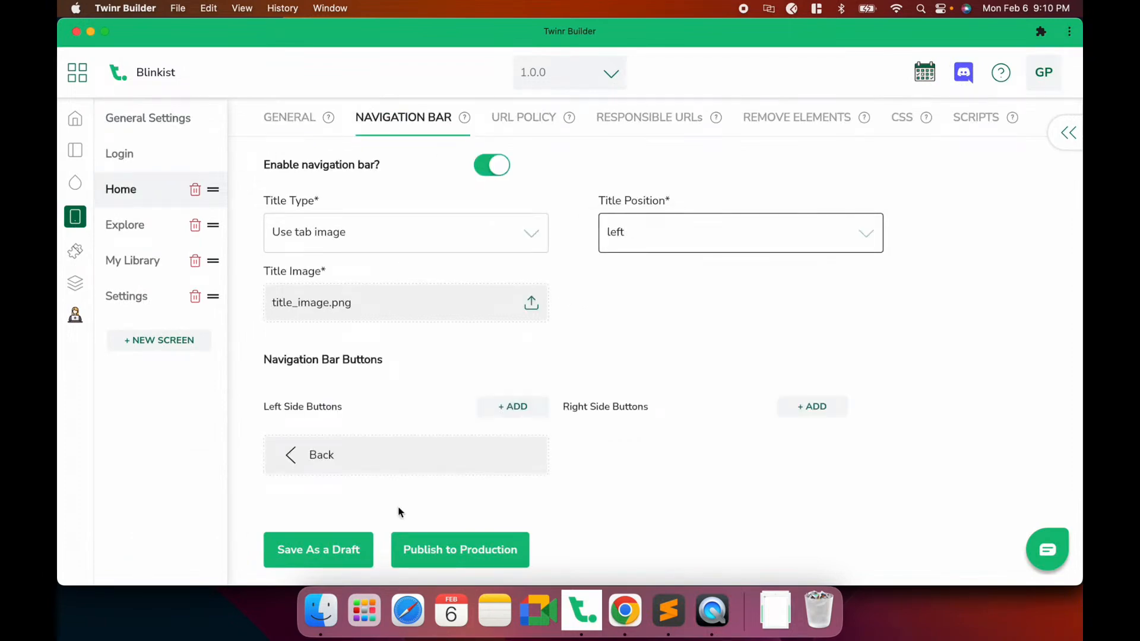
pyautogui.click(323, 551)
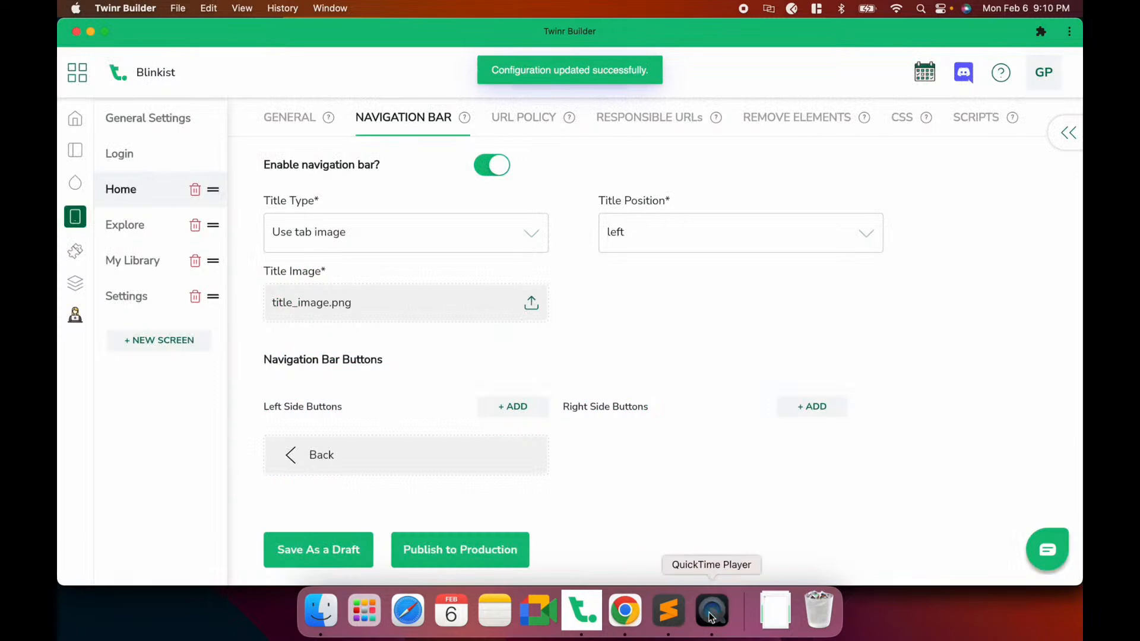
pyautogui.click(711, 613)
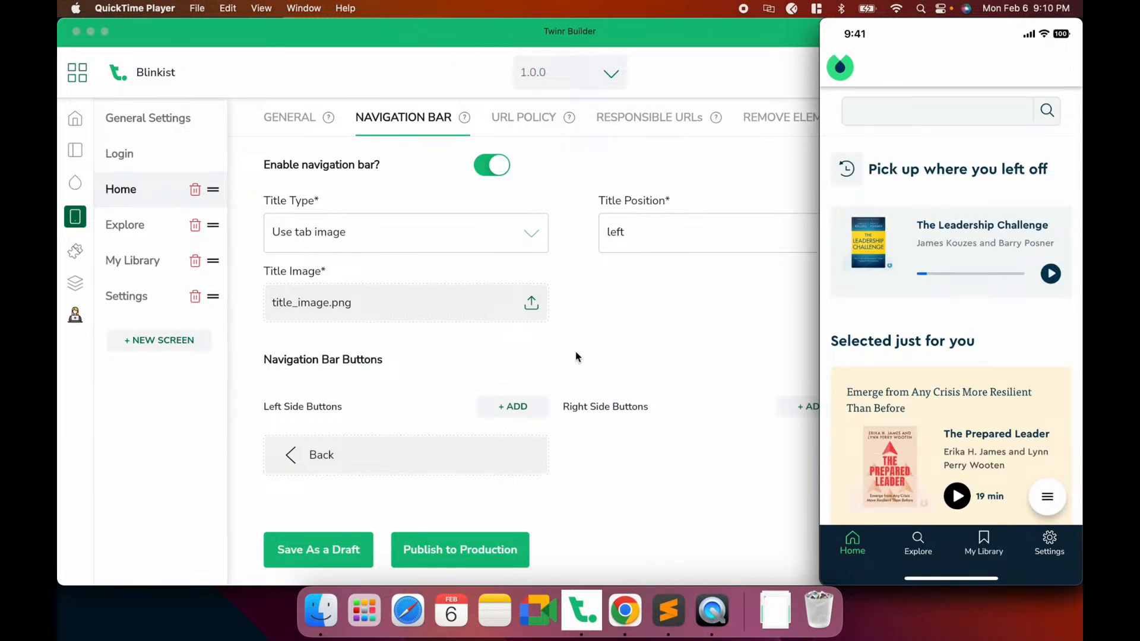
pyautogui.click(625, 612)
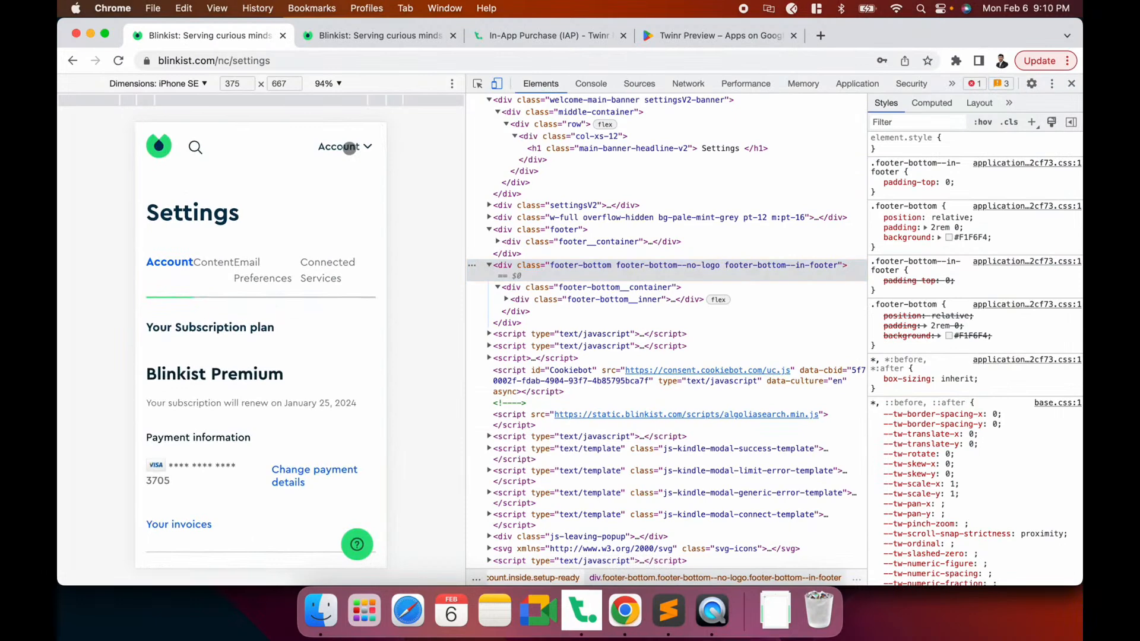
pyautogui.click(350, 148)
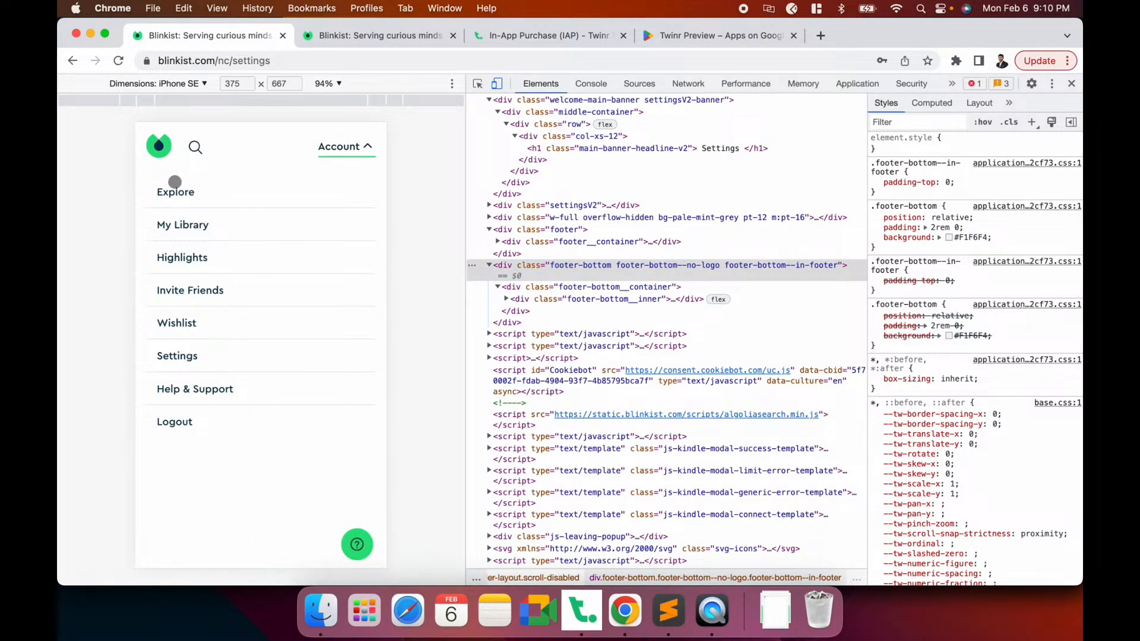
pyautogui.click(159, 146)
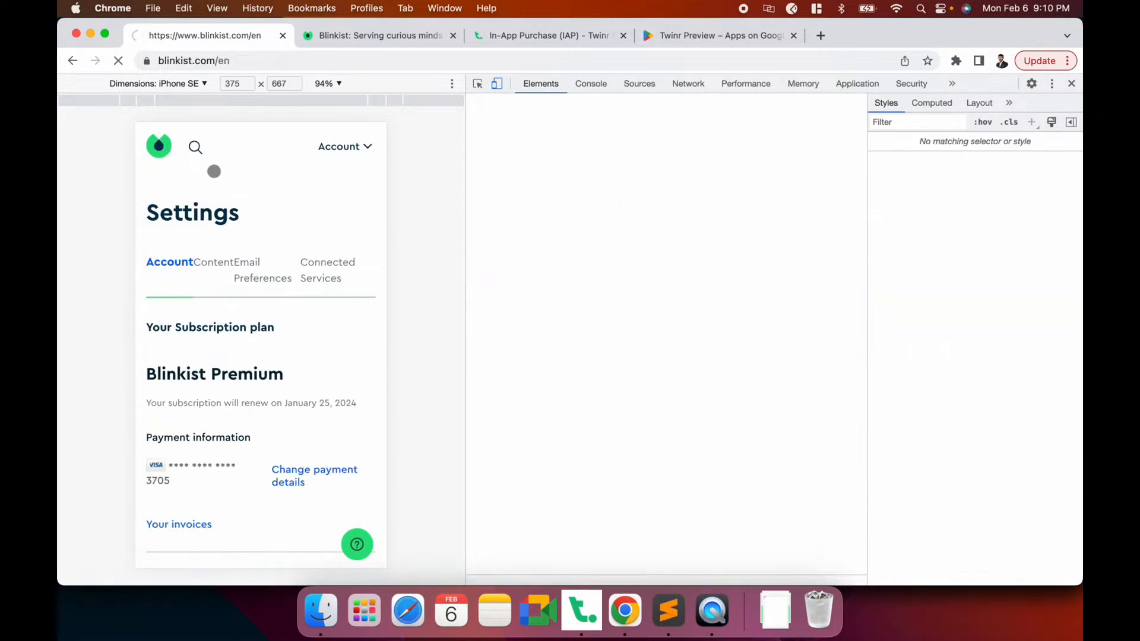
pyautogui.click(1071, 83)
pyautogui.click(128, 481)
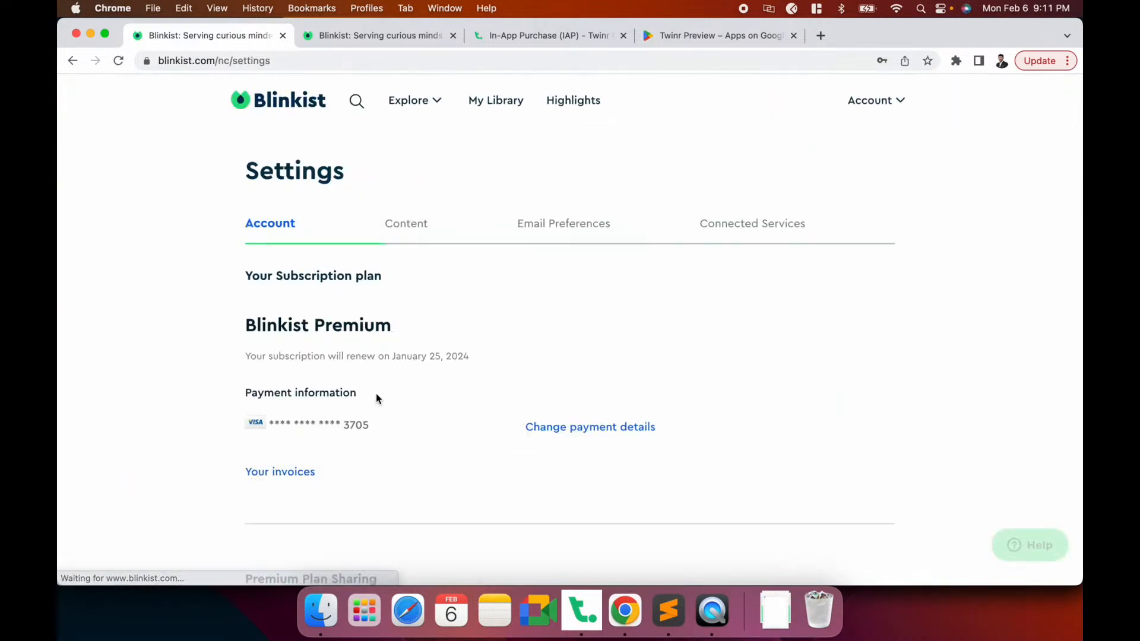
pyautogui.scroll(-10, 377, 398)
pyautogui.scroll(5, 378, 398)
pyautogui.scroll(-8, 378, 398)
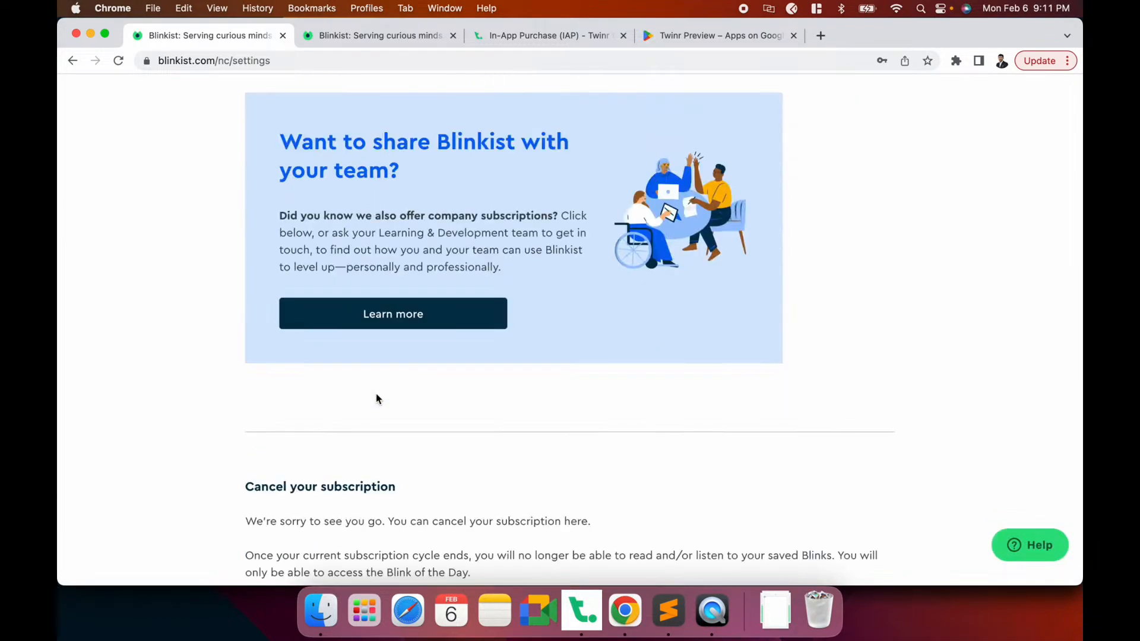
pyautogui.scroll(-10, 378, 398)
pyautogui.scroll(8, 378, 399)
pyautogui.scroll(15, 376, 394)
pyautogui.click(408, 231)
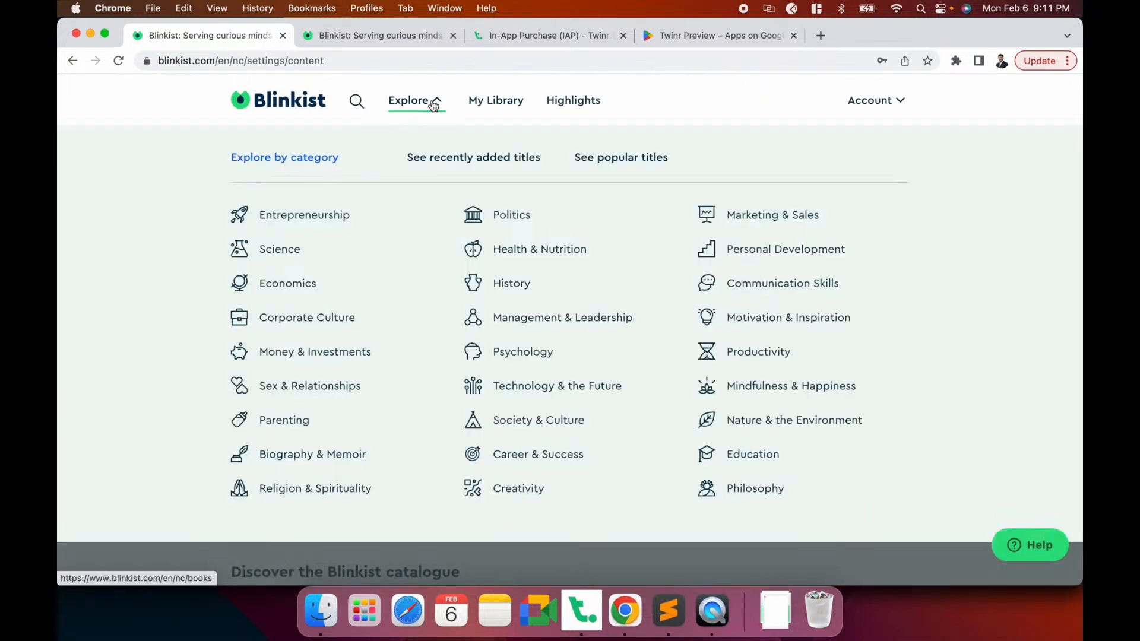
pyautogui.click(434, 105)
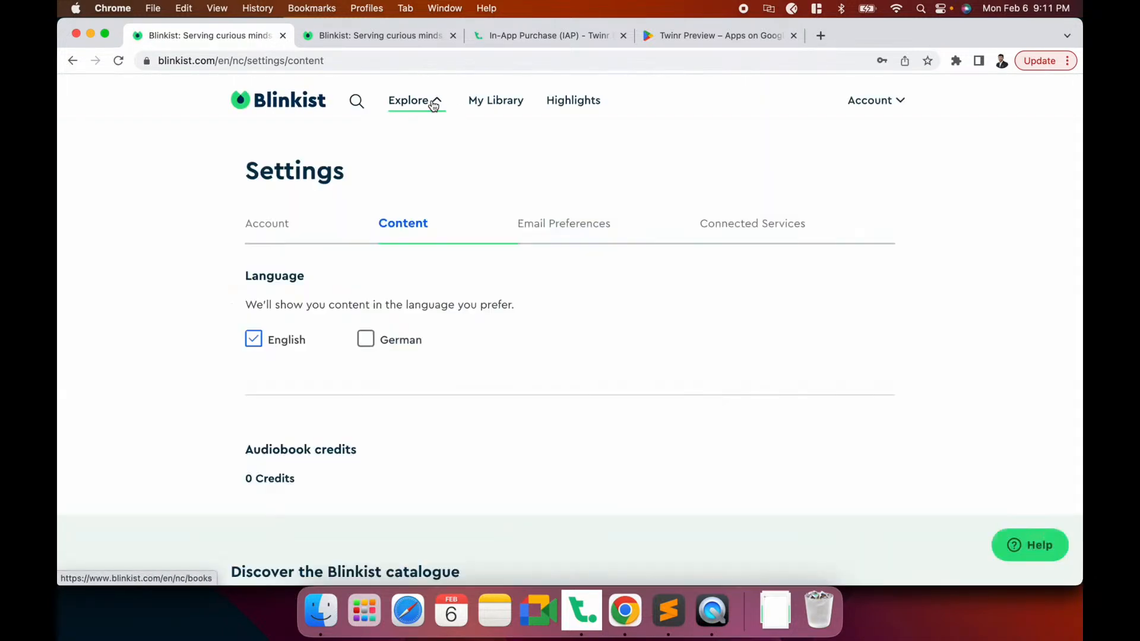
pyautogui.click(272, 96)
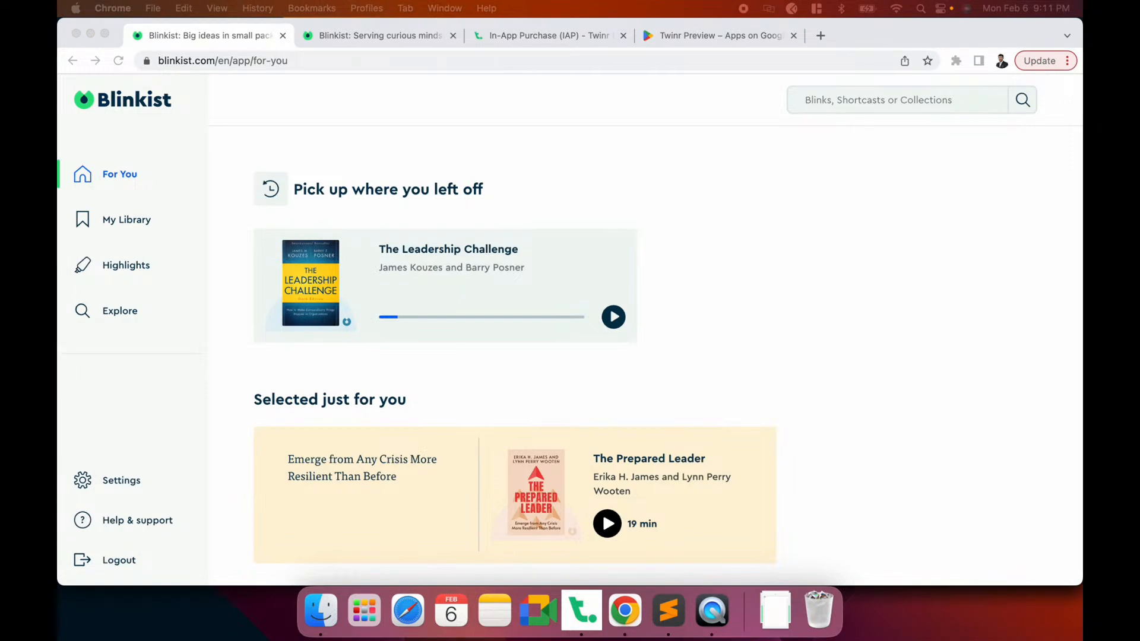
# Open blinkist.com/en/nc/referral in a new Chrome tab and select its address
pyautogui.click(943, 358)
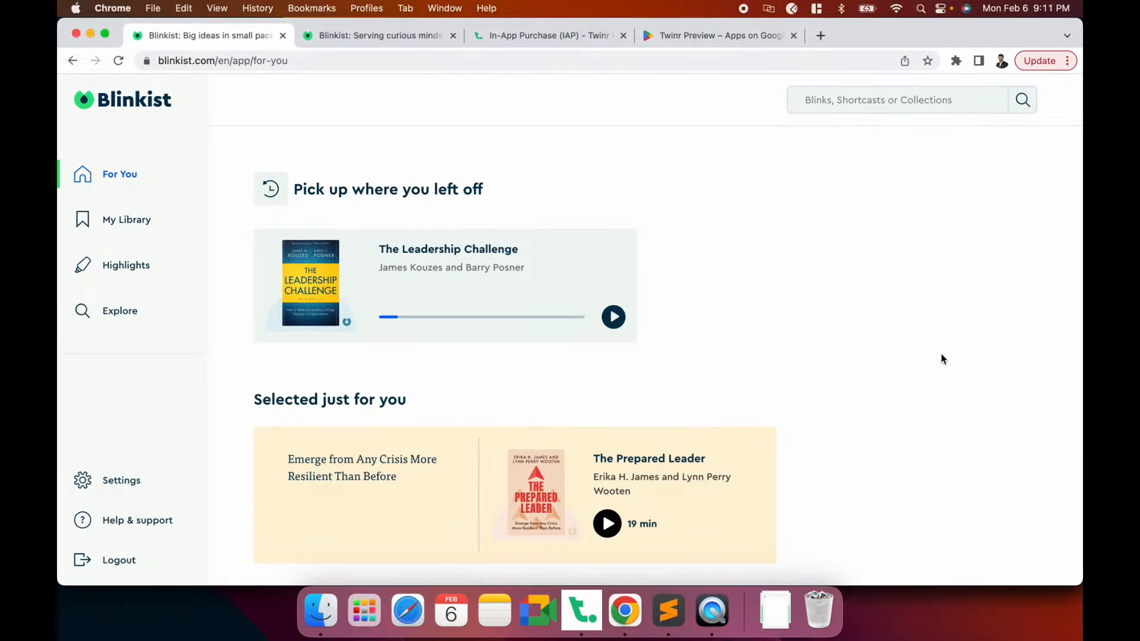
pyautogui.press('super+t')
pyautogui.write('https://www.blinkist.com/en/nc/referral')
pyautogui.press('Return')
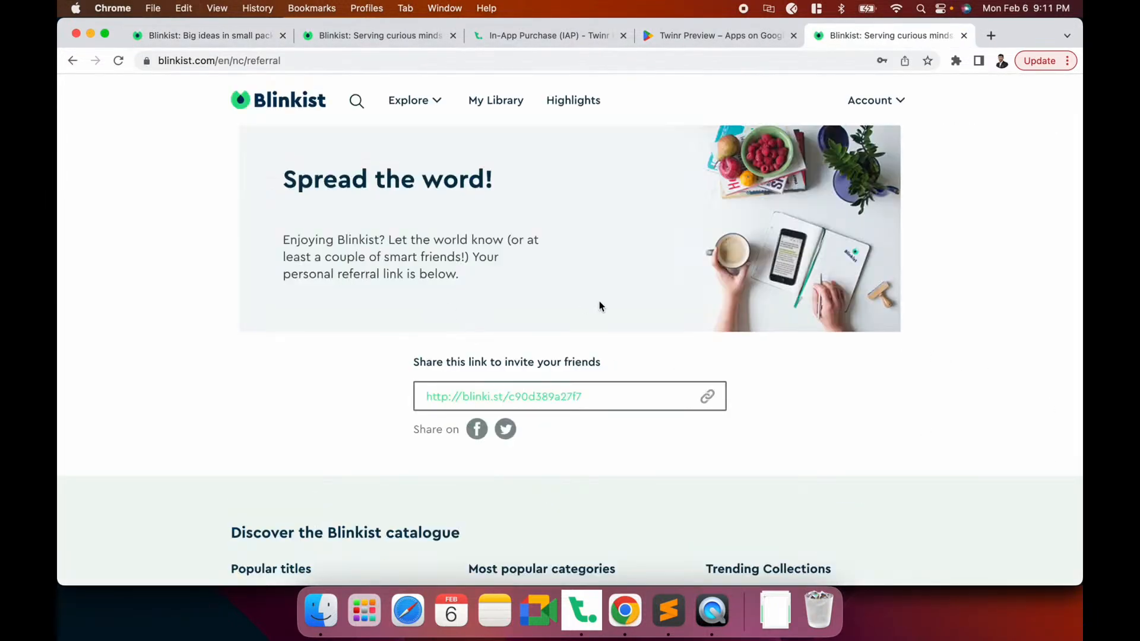
pyautogui.scroll(-4, 585, 307)
pyautogui.scroll(4, 600, 305)
pyautogui.click(327, 60)
pyautogui.press('super+c')
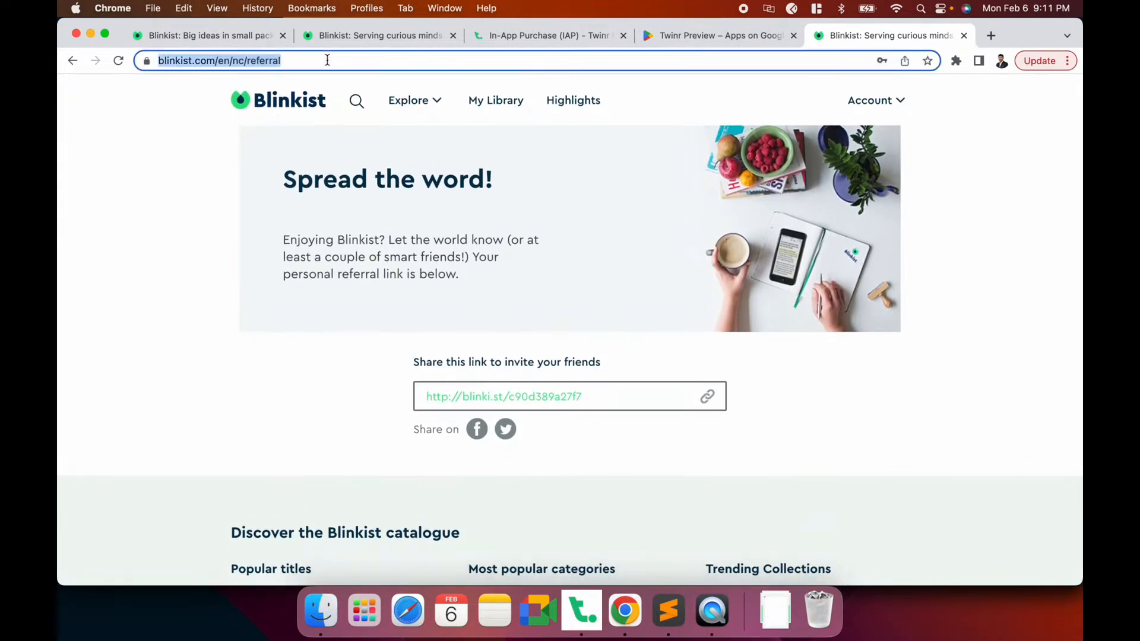
pyautogui.click(581, 611)
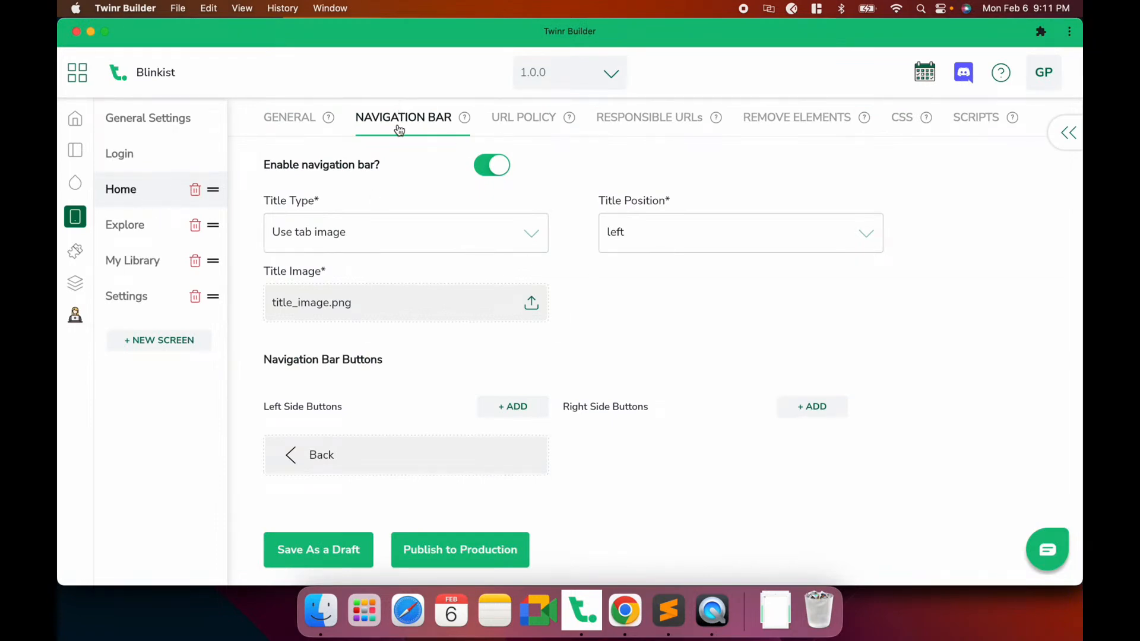
# Start a right-side Linker button on the Home navigation bar and browse for an icon
pyautogui.click(811, 407)
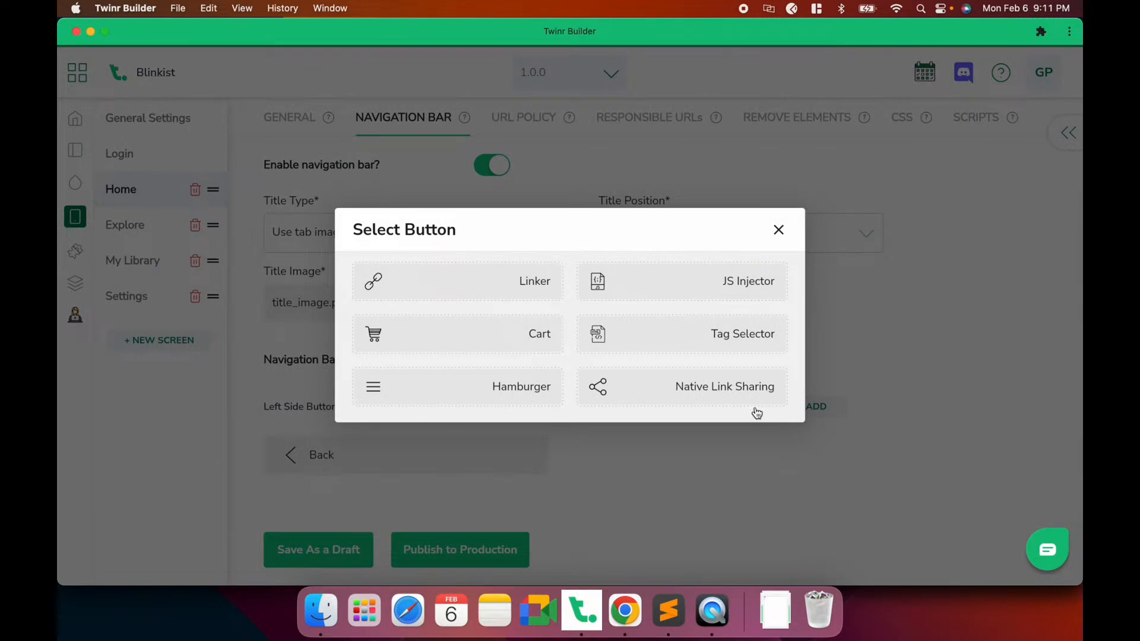
pyautogui.click(472, 294)
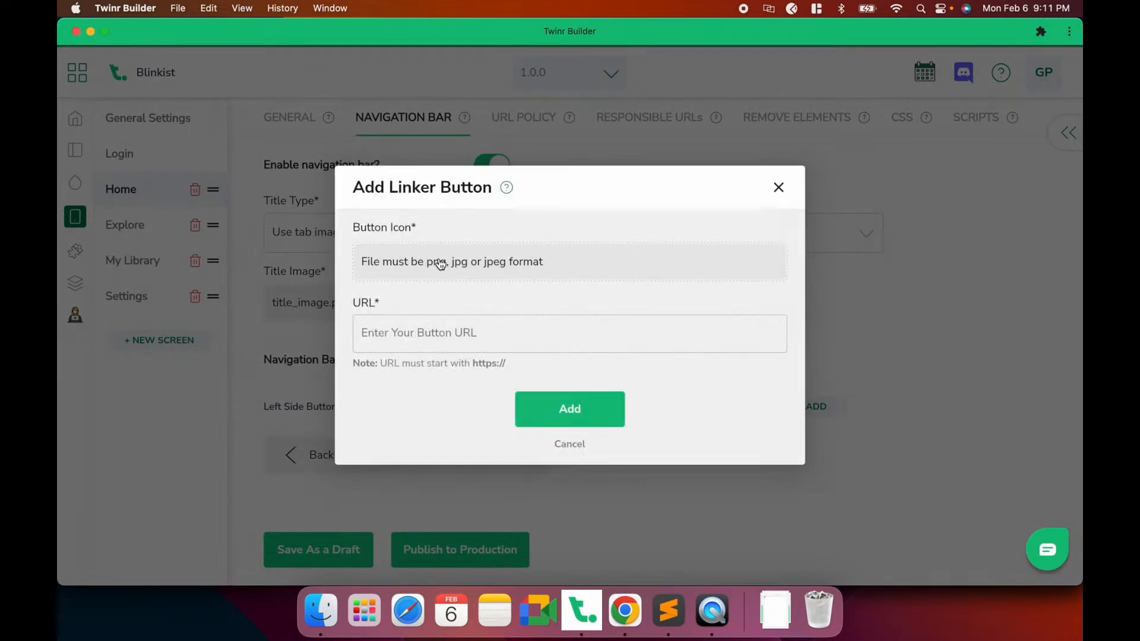
pyautogui.click(439, 263)
pyautogui.click(410, 216)
pyautogui.scroll(-3, 465, 366)
pyautogui.scroll(3, 465, 365)
pyautogui.scroll(-1, 462, 365)
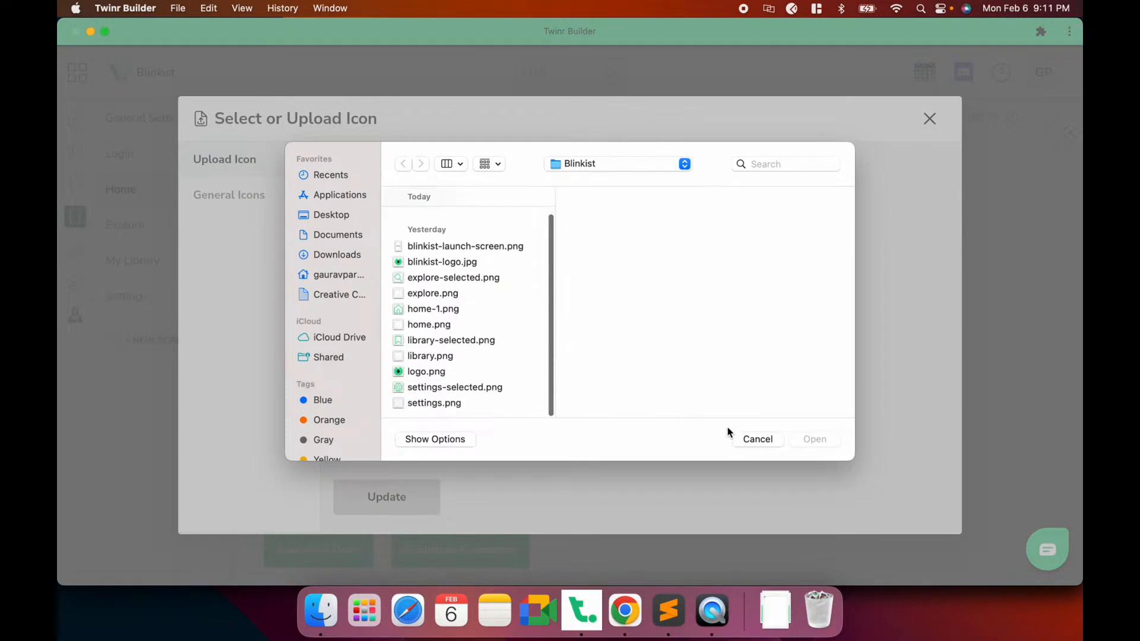
pyautogui.click(749, 438)
# Search the built-in General Icons for 'gi' and apply ic-gift to the button
pyautogui.click(246, 196)
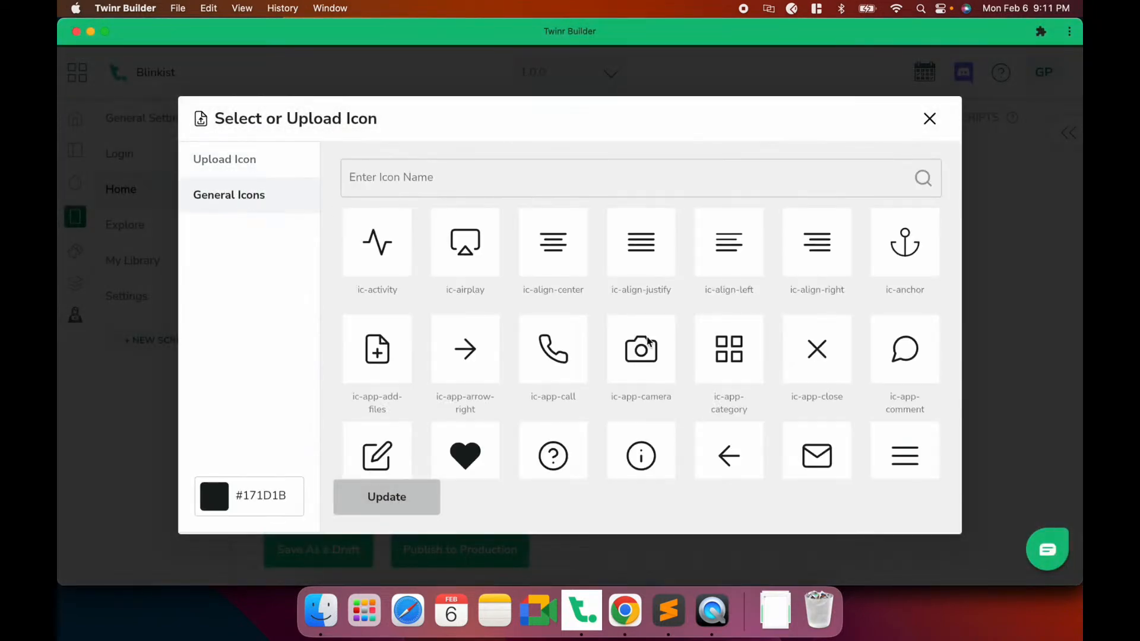
pyautogui.scroll(-10, 649, 340)
pyautogui.scroll(-2, 648, 340)
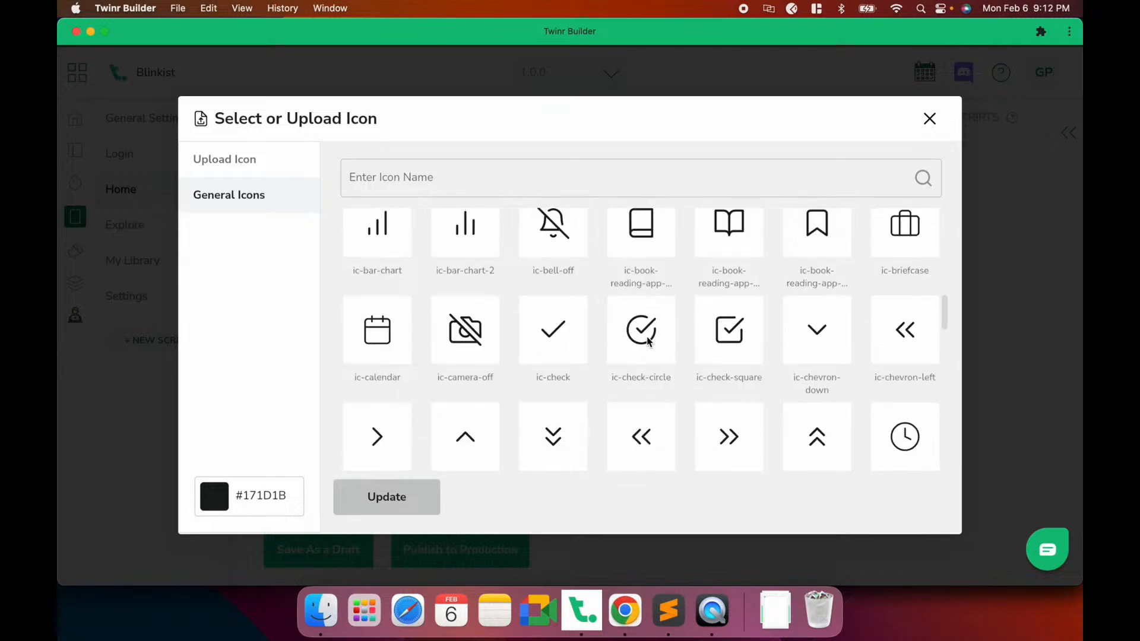
pyautogui.scroll(3, 646, 338)
pyautogui.scroll(-5, 646, 338)
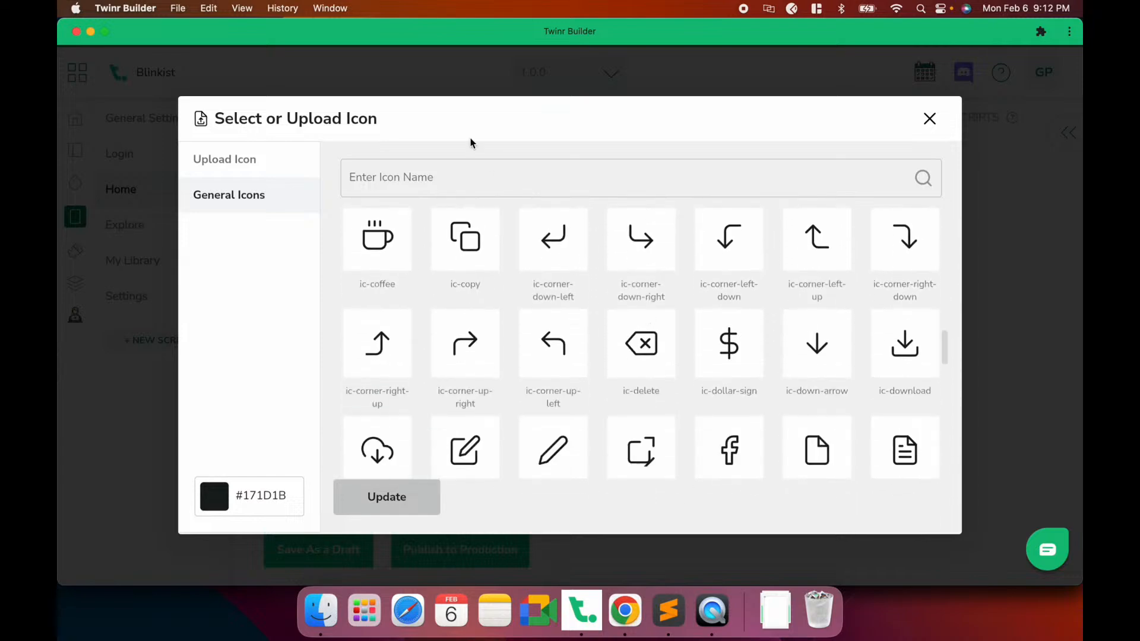
pyautogui.click(469, 173)
pyautogui.write('gi')
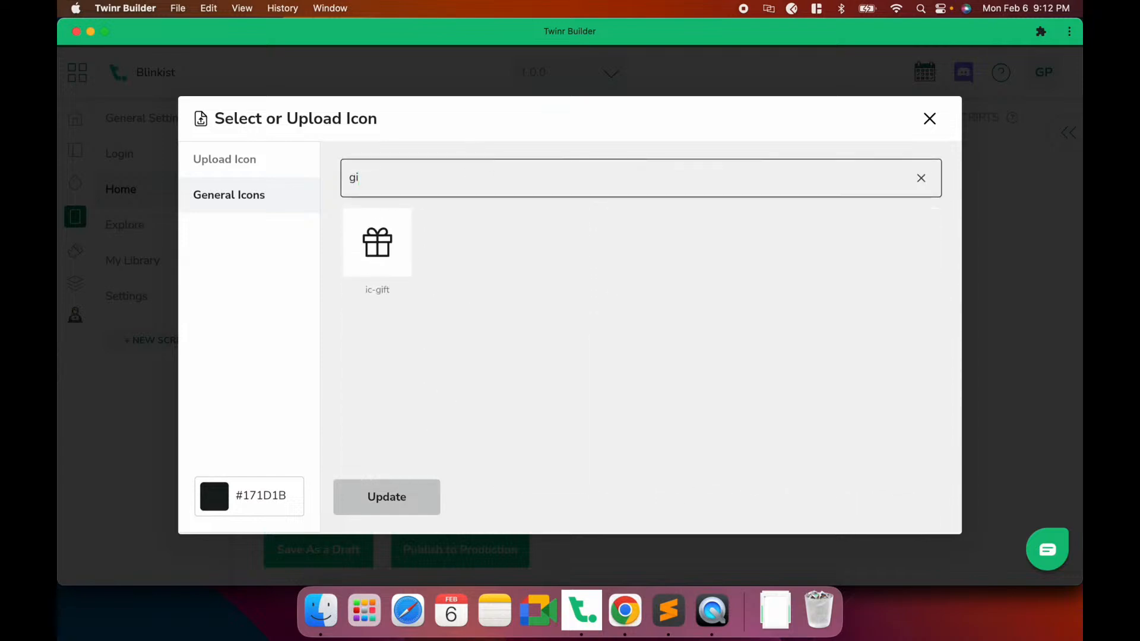
pyautogui.click(401, 249)
pyautogui.click(400, 495)
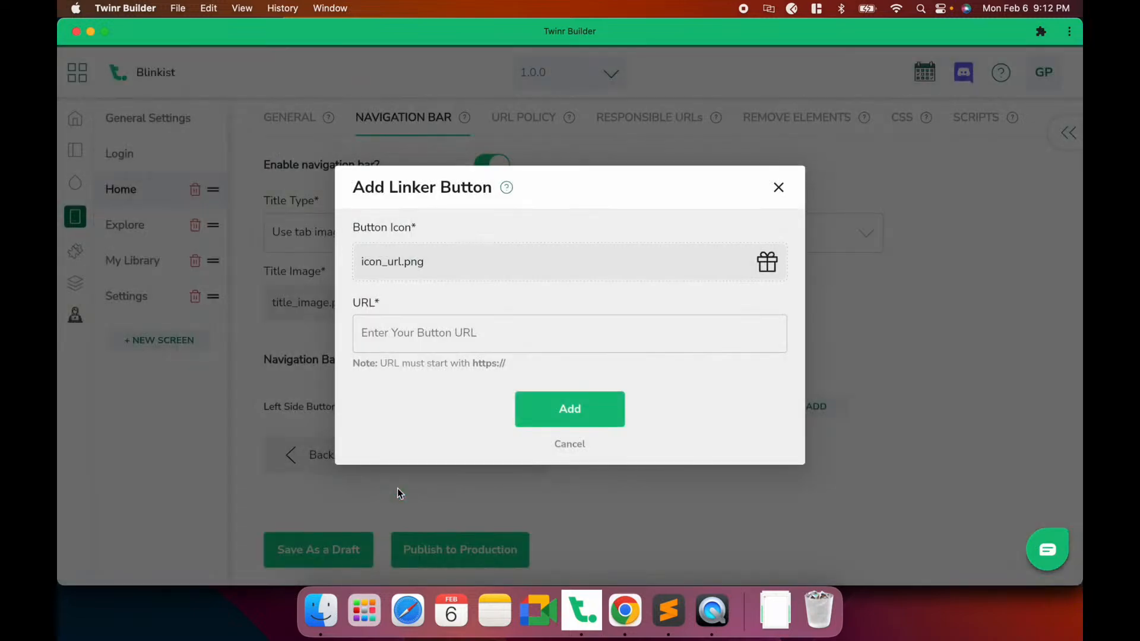
# Paste the Blinkist referral URL, add the gift Linker button, save the draft, and preview it
pyautogui.click(464, 335)
pyautogui.press('super+v')
pyautogui.click(548, 407)
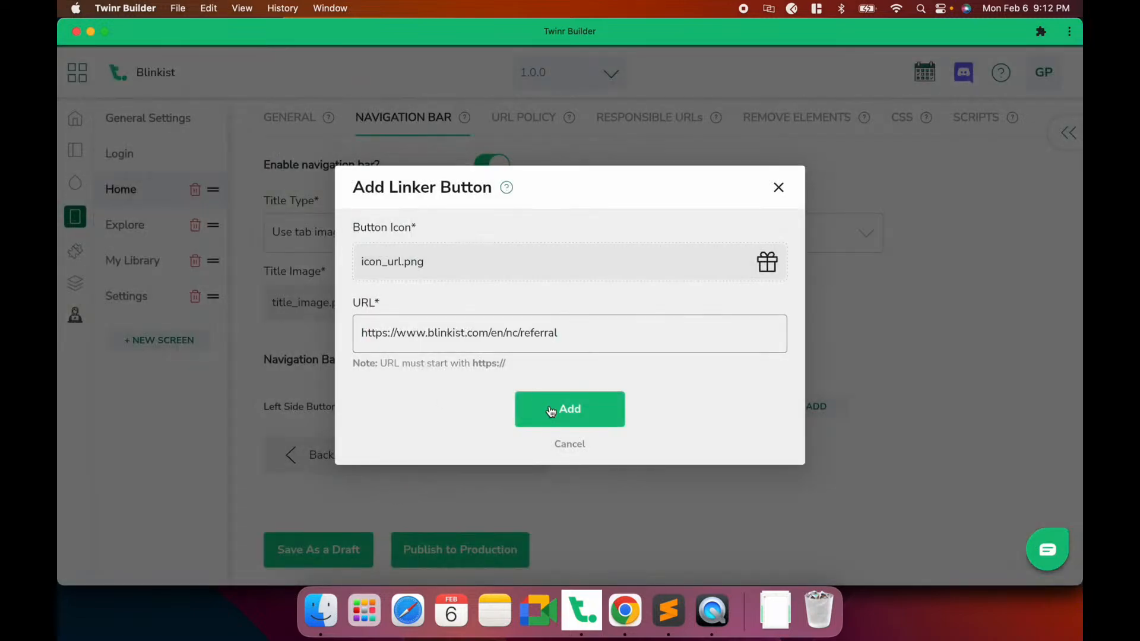
pyautogui.click(326, 548)
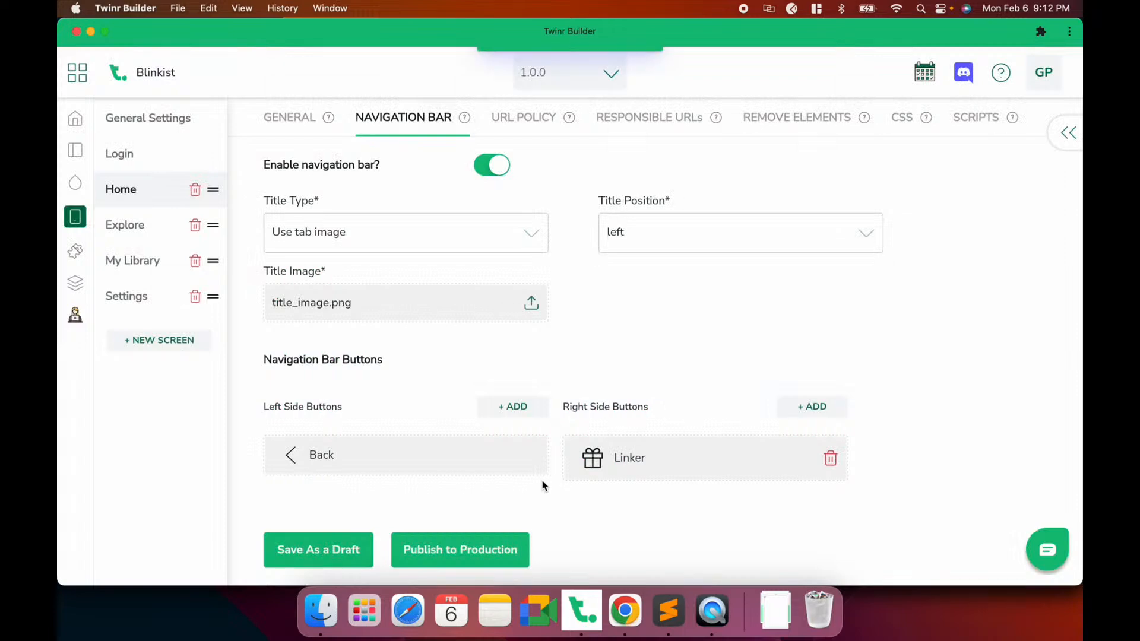
pyautogui.click(723, 605)
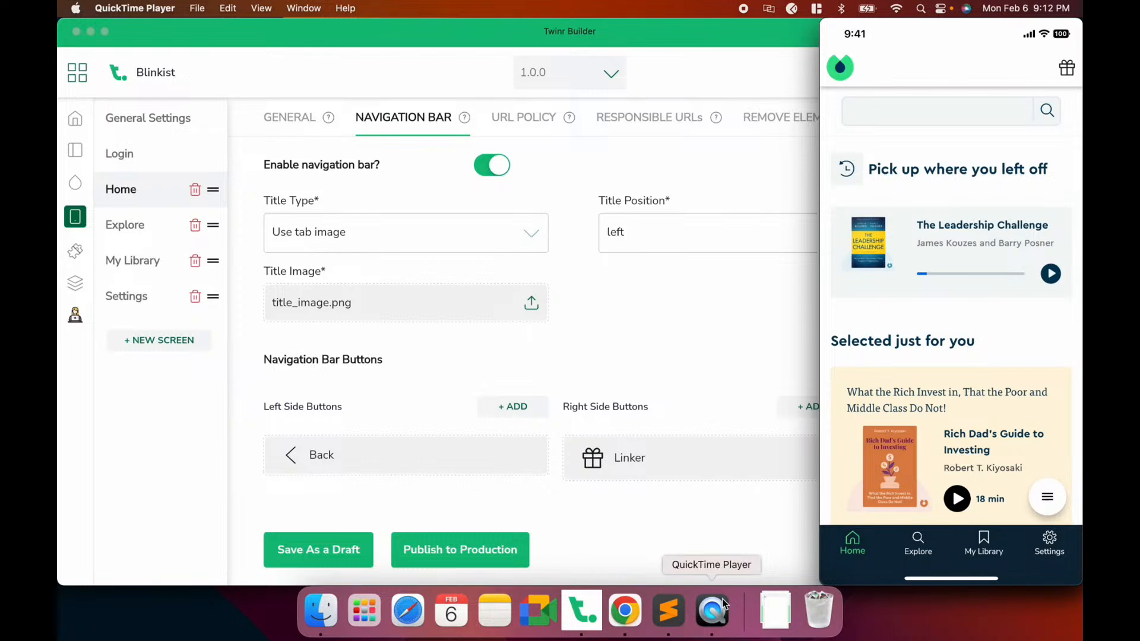
pyautogui.moveTo(953, 330)
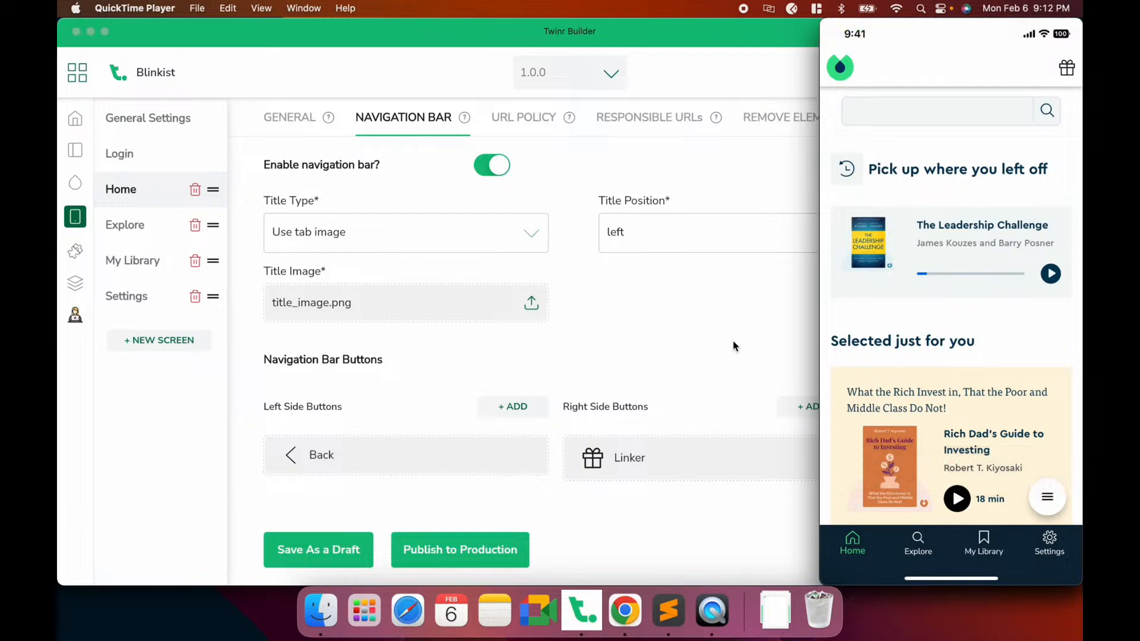
# Open the Settings screen's Navigation Bar options to add a right-side button
pyautogui.click(691, 550)
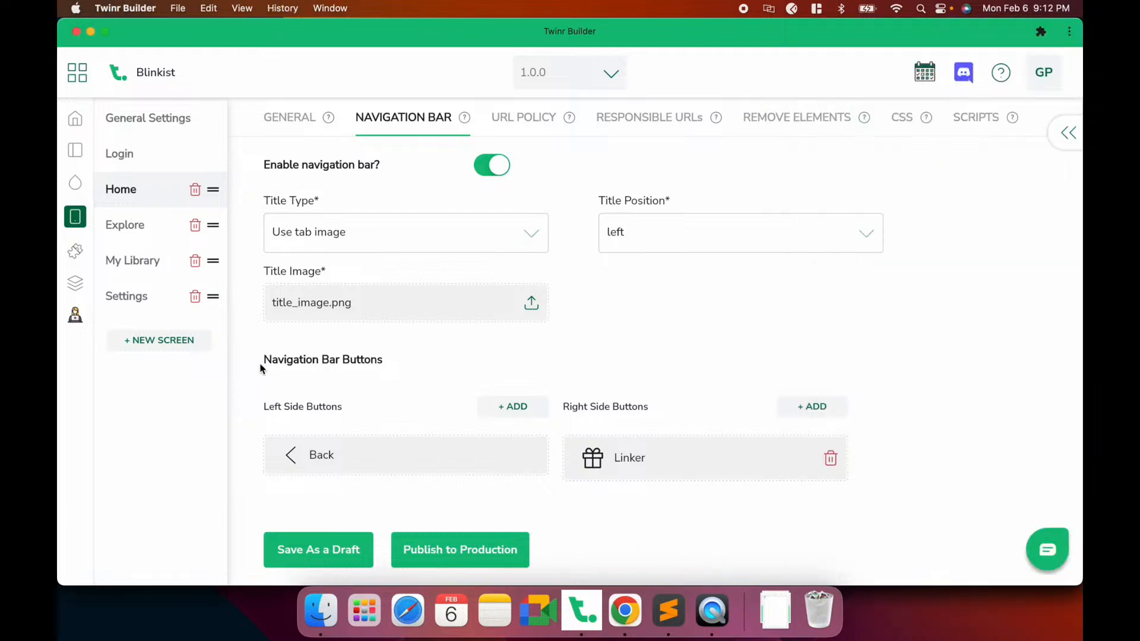
pyautogui.click(140, 298)
pyautogui.click(416, 118)
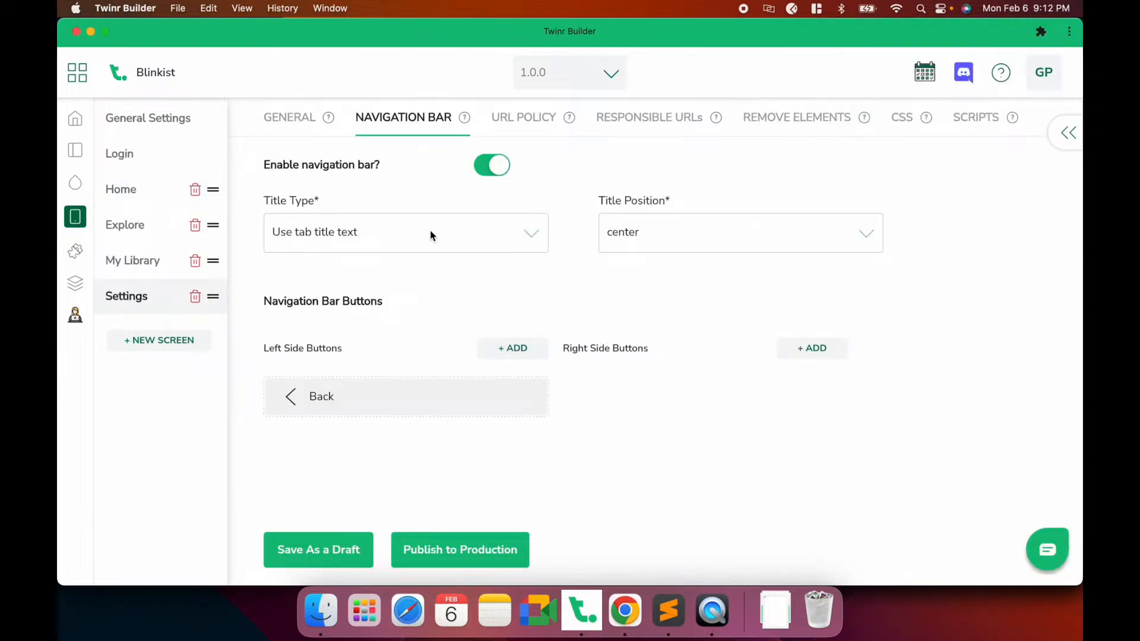
pyautogui.click(813, 350)
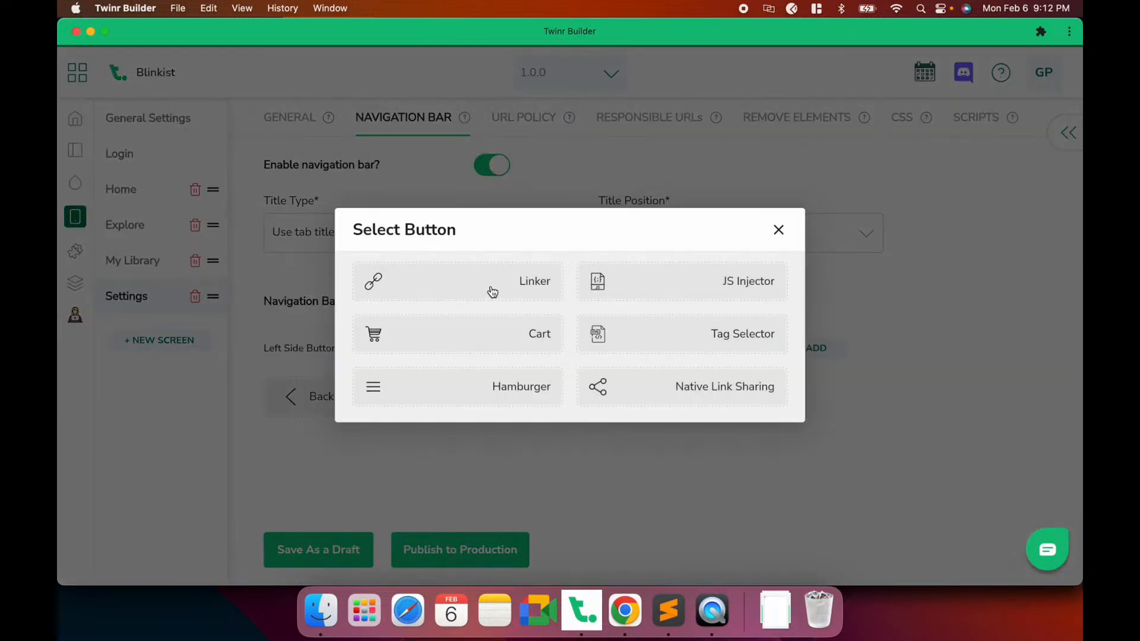
# Make the new button a Linker and give it the ic-log-out icon, found by searching 'log'
pyautogui.click(491, 290)
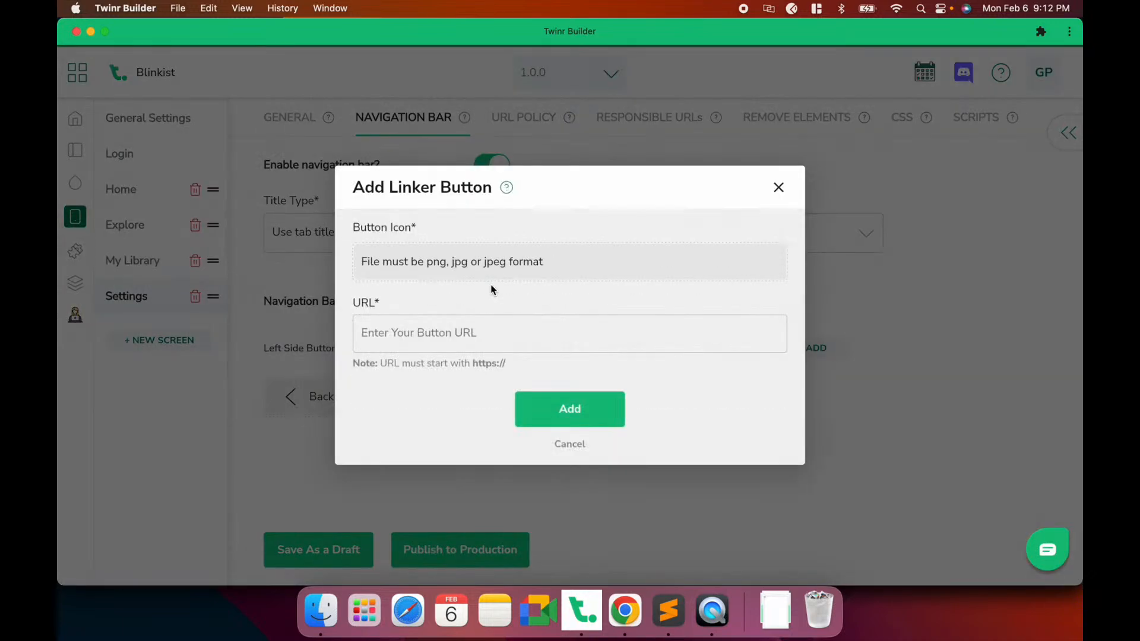
pyautogui.click(440, 266)
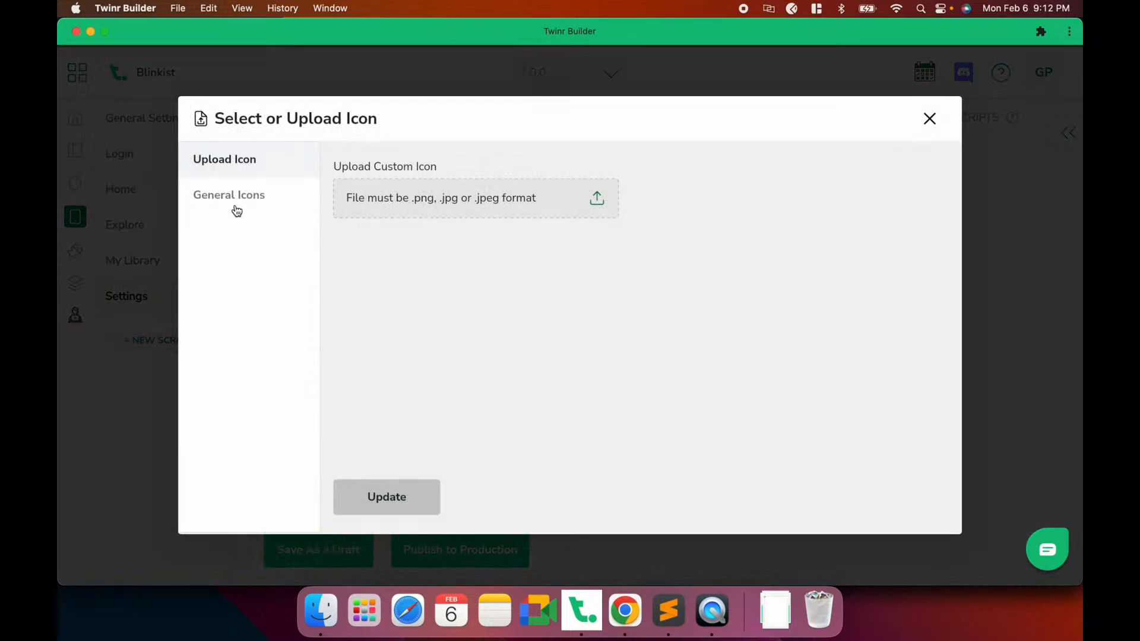
pyautogui.click(236, 202)
pyautogui.scroll(-5, 648, 404)
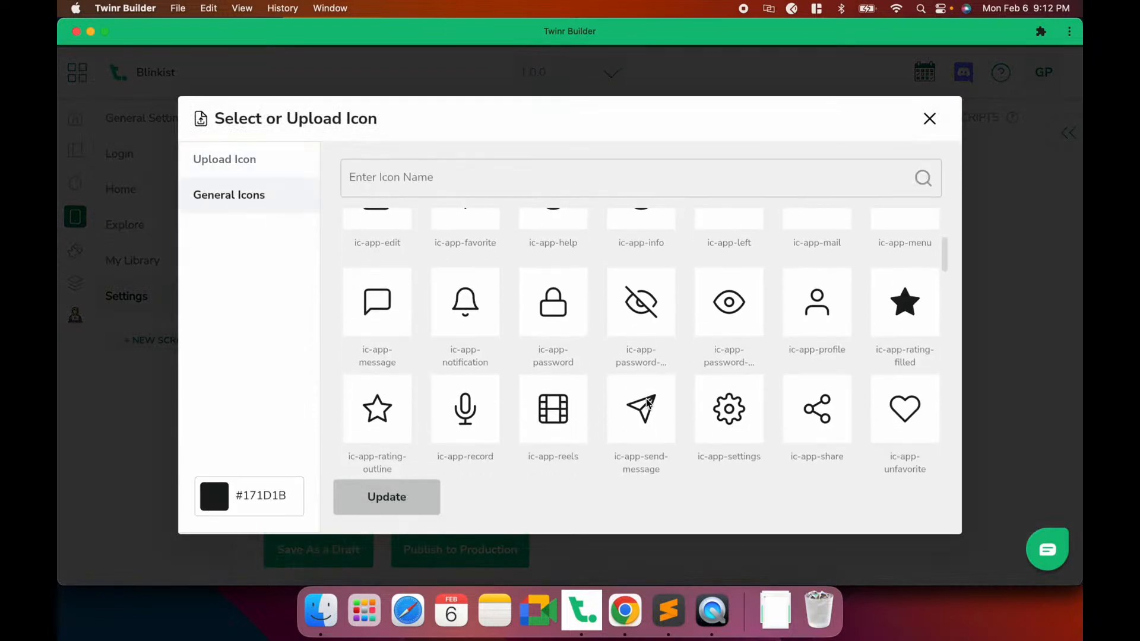
pyautogui.scroll(-6, 648, 404)
pyautogui.click(547, 186)
pyautogui.write('log')
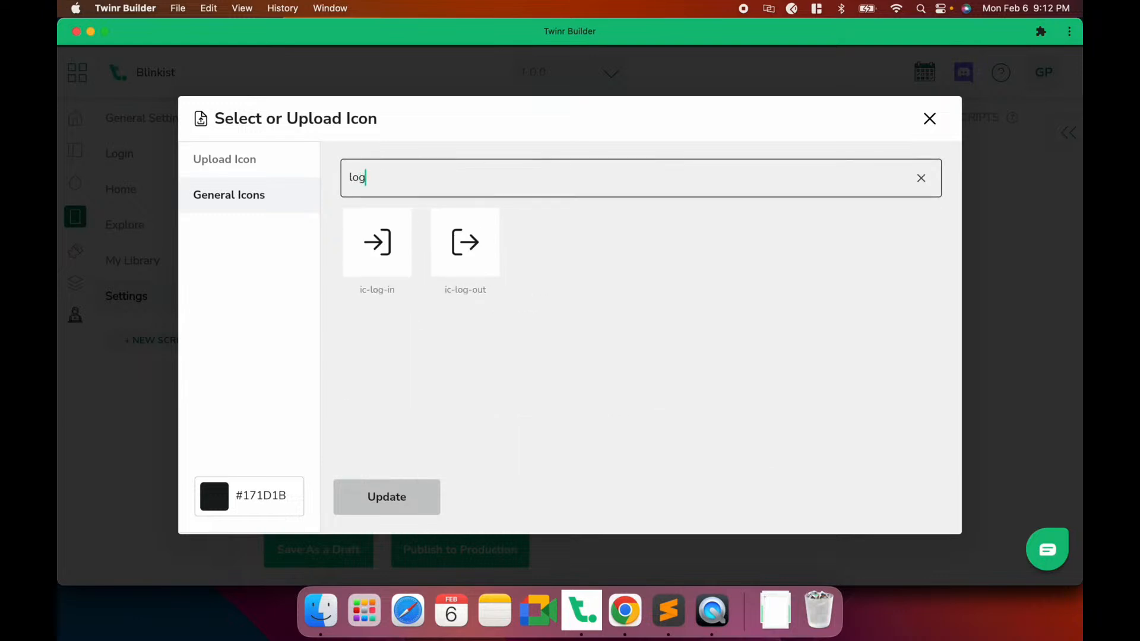
pyautogui.click(463, 262)
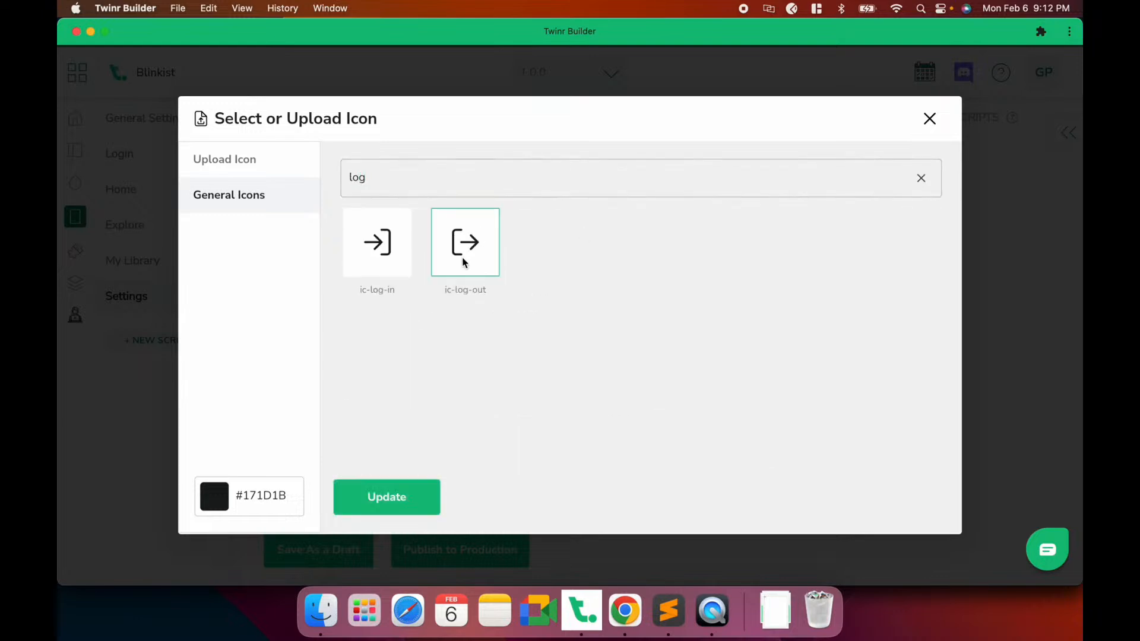
pyautogui.click(404, 494)
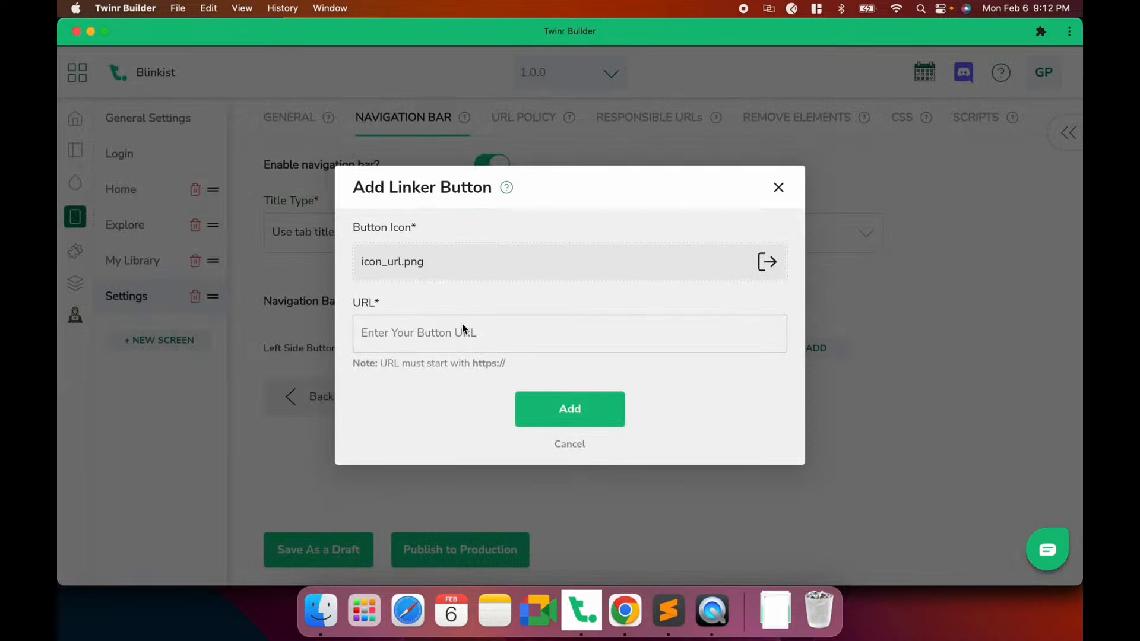
# Open the Blinkist For You page in Chrome, then return to the Twinr dialog
pyautogui.click(625, 610)
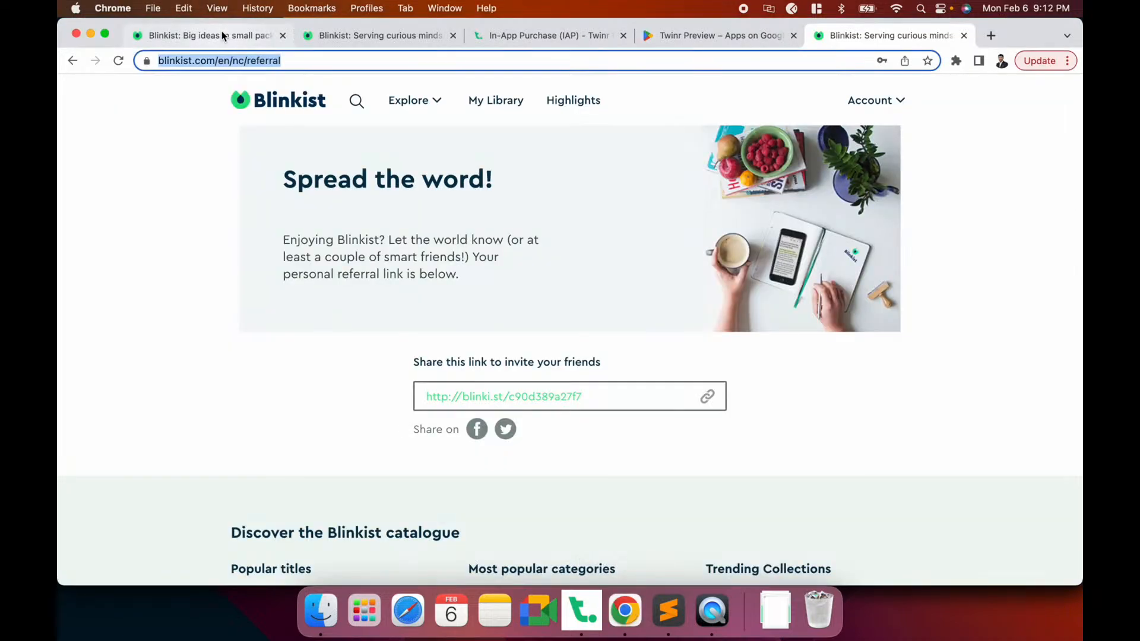
pyautogui.click(223, 36)
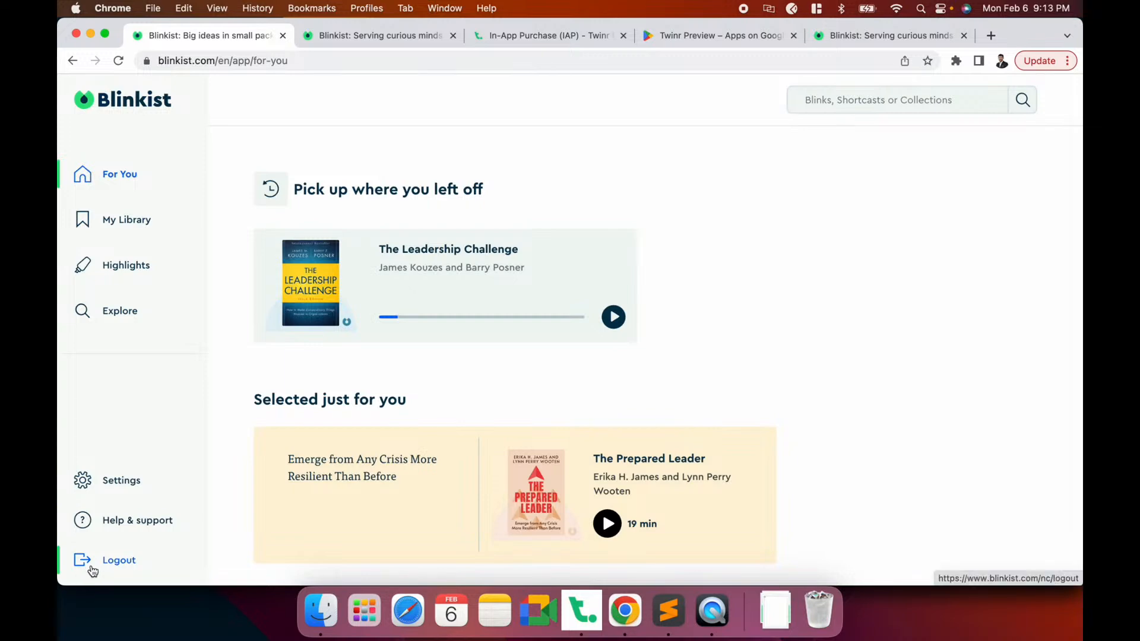
pyautogui.click(584, 610)
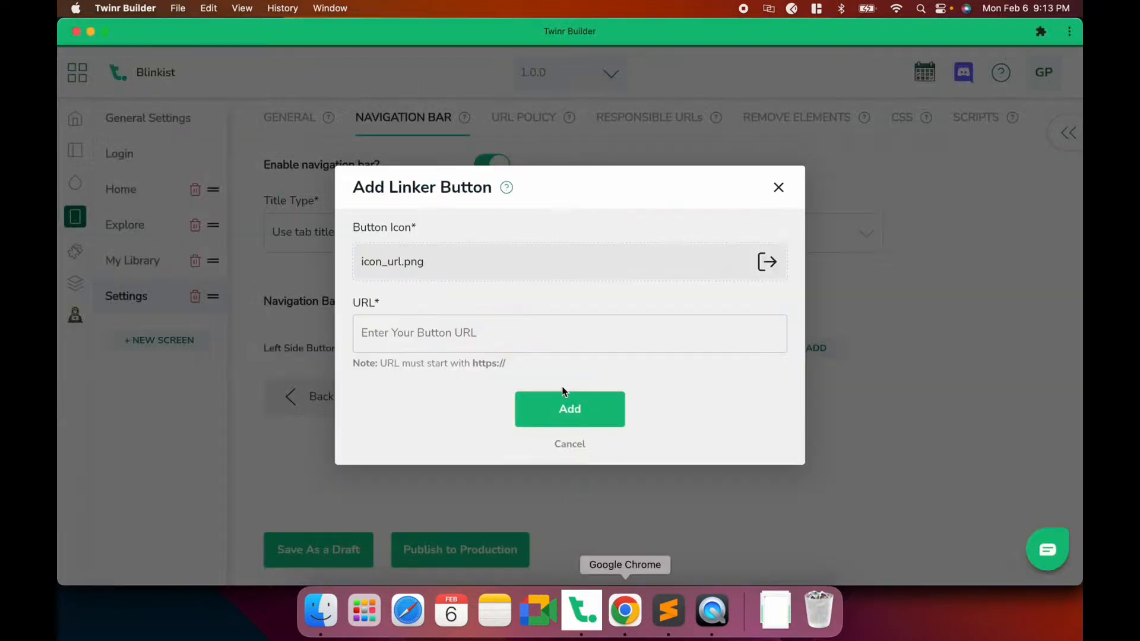
# Replace the Linker button's icon with the uploaded logout.png from the Blinkist folder
pyautogui.click(509, 260)
pyautogui.click(387, 208)
pyautogui.scroll(-3, 434, 357)
pyautogui.scroll(3, 451, 324)
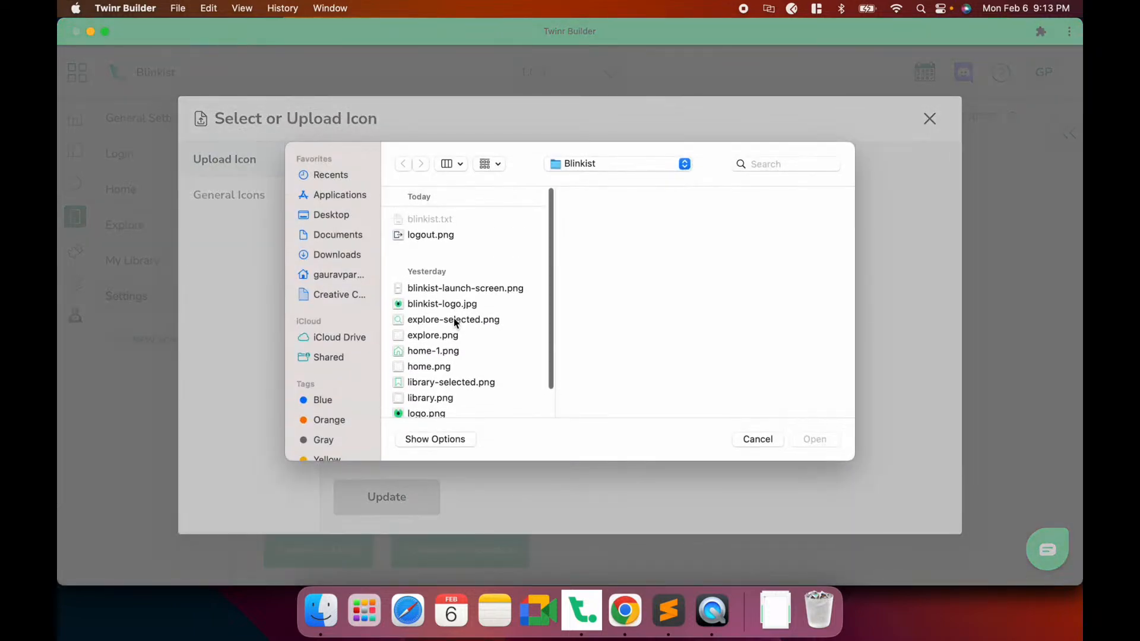
pyautogui.scroll(-2, 437, 336)
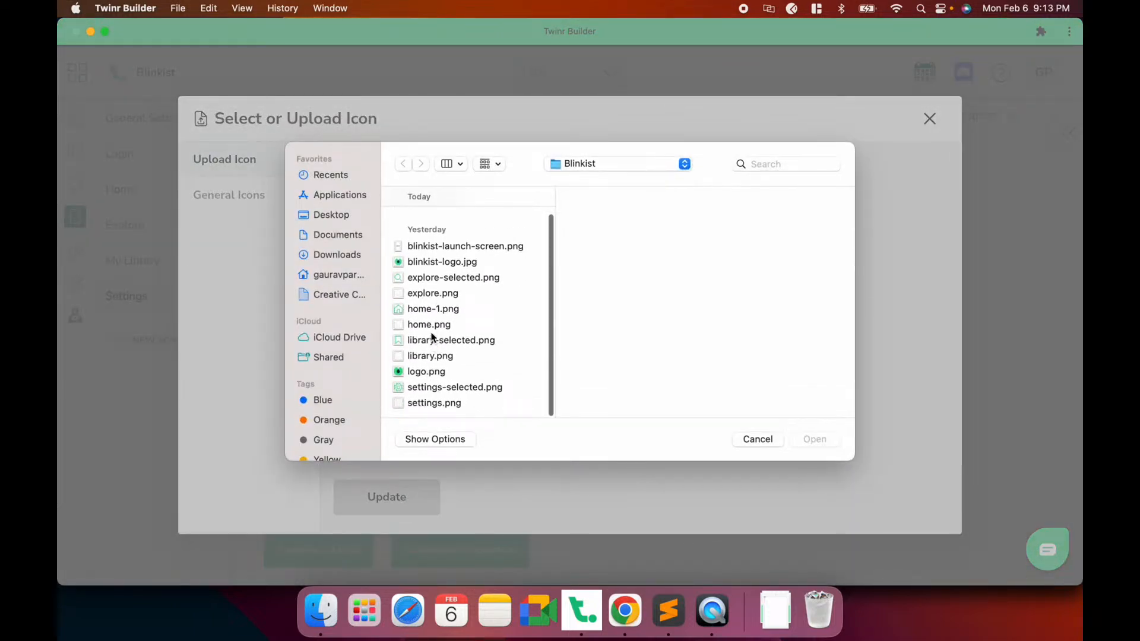
pyautogui.scroll(2, 432, 332)
pyautogui.doubleClick(428, 228)
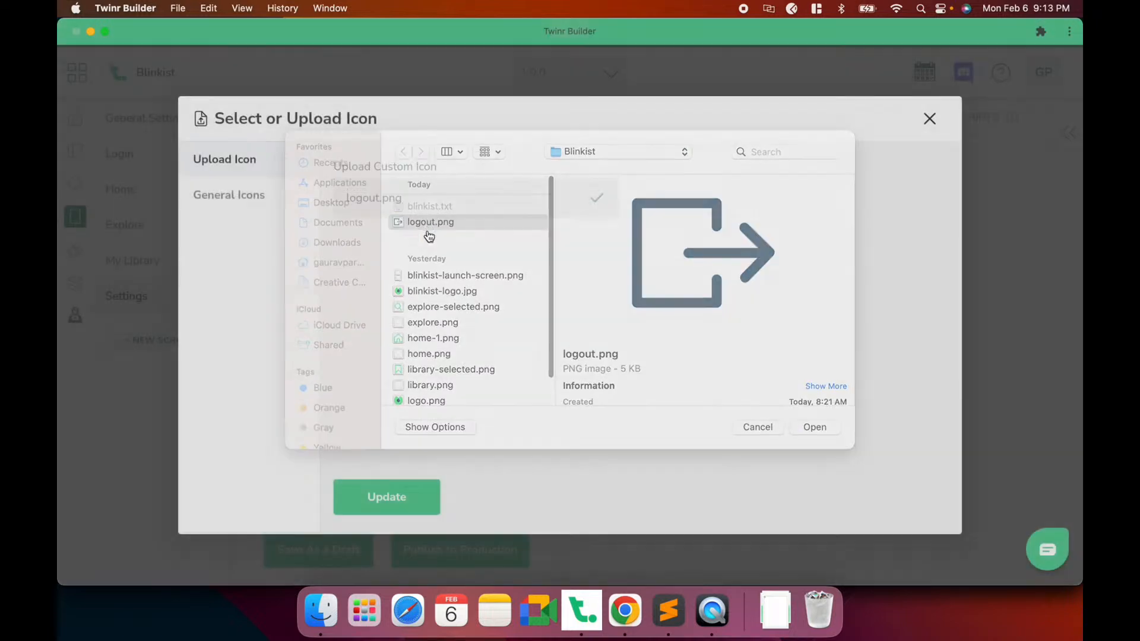
pyautogui.click(396, 497)
pyautogui.click(481, 325)
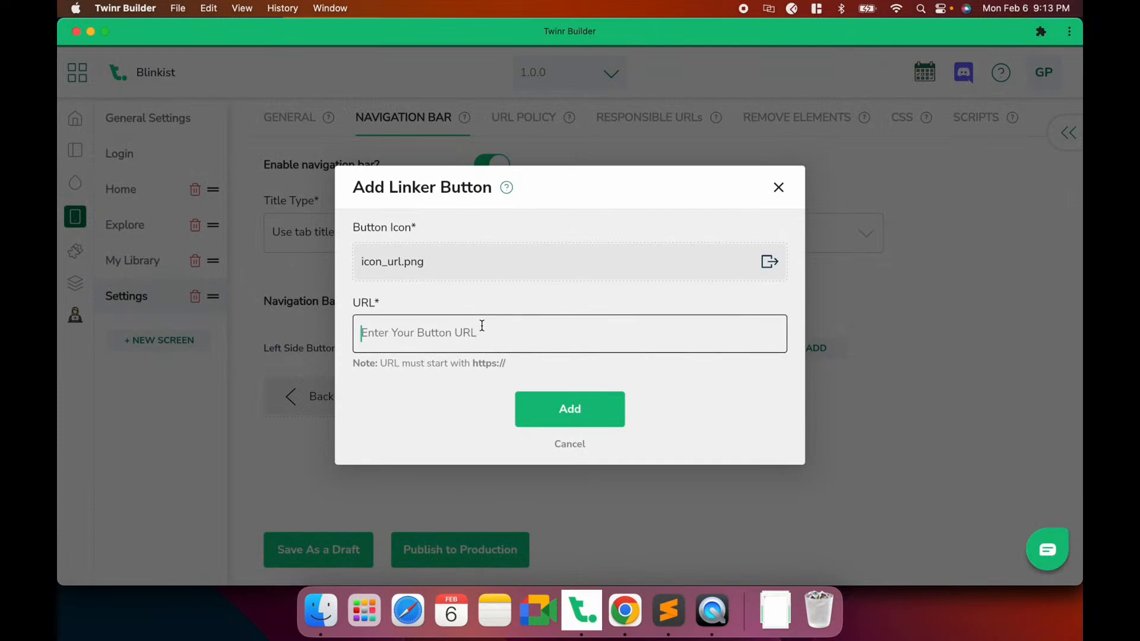
pyautogui.click(625, 610)
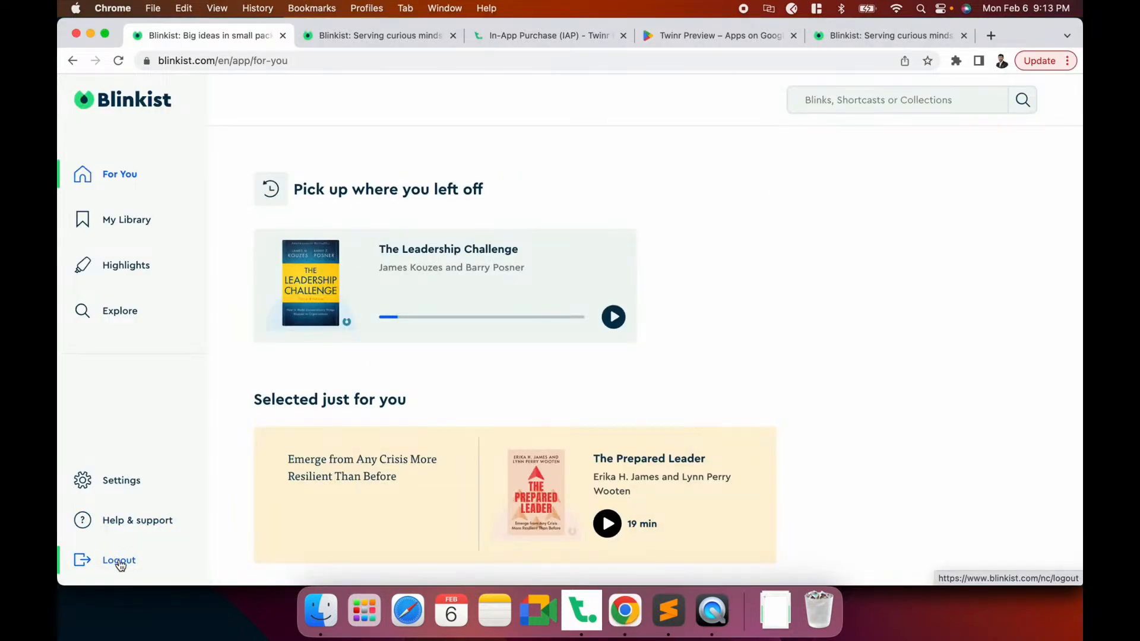
# Inspect the Blinkist Logout link in DevTools to get its URL
pyautogui.rightClick(703, 226)
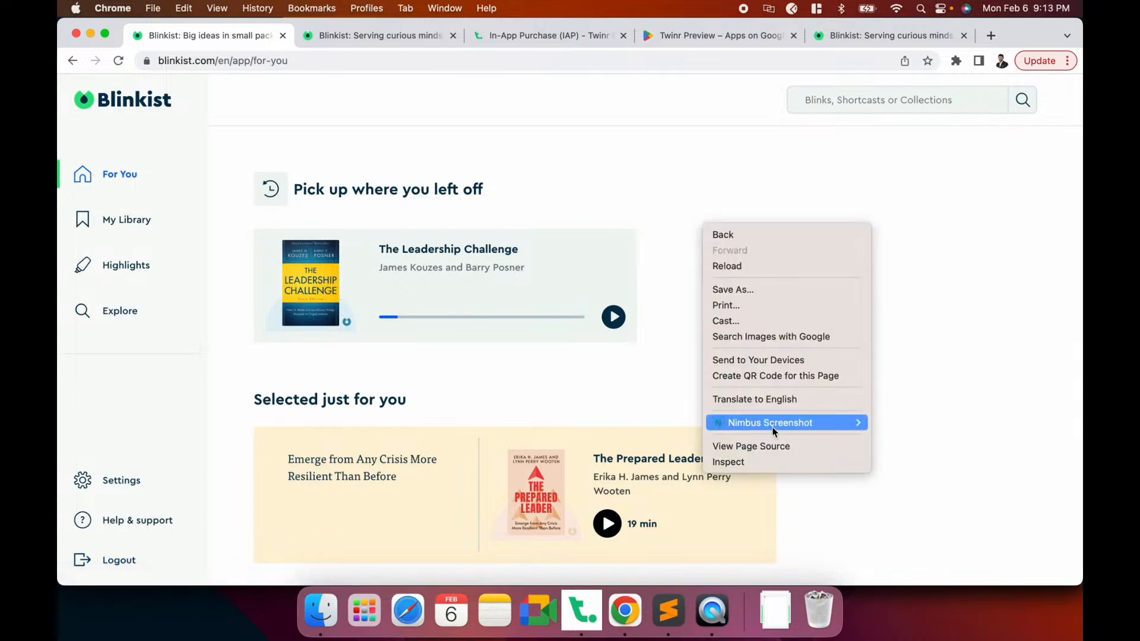
pyautogui.click(760, 452)
pyautogui.press('super+w')
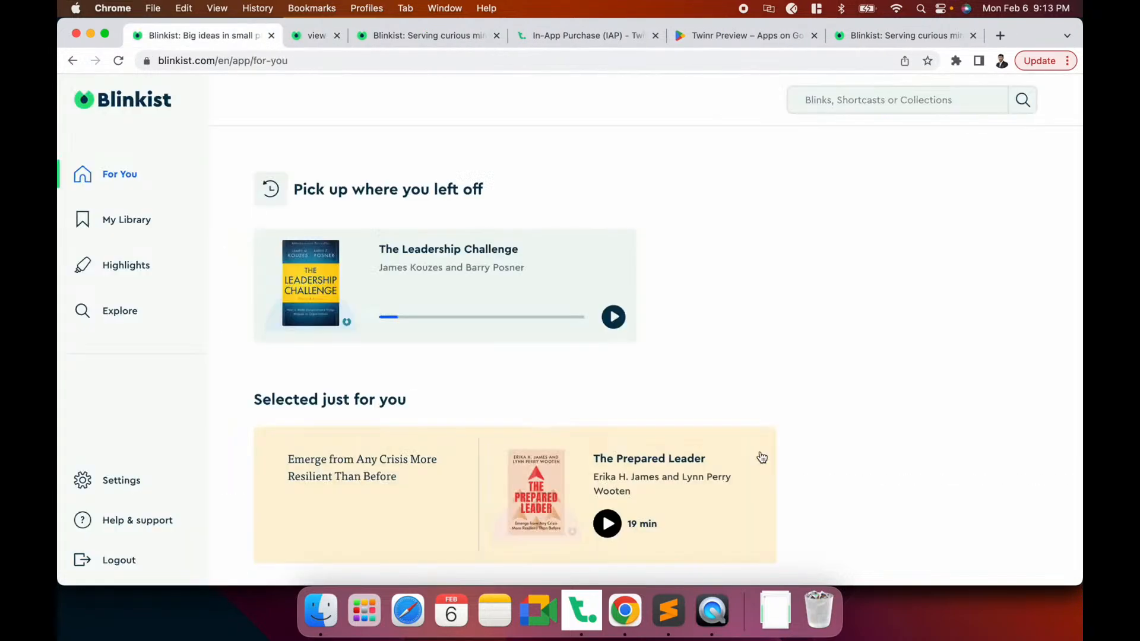
pyautogui.rightClick(702, 322)
pyautogui.click(759, 558)
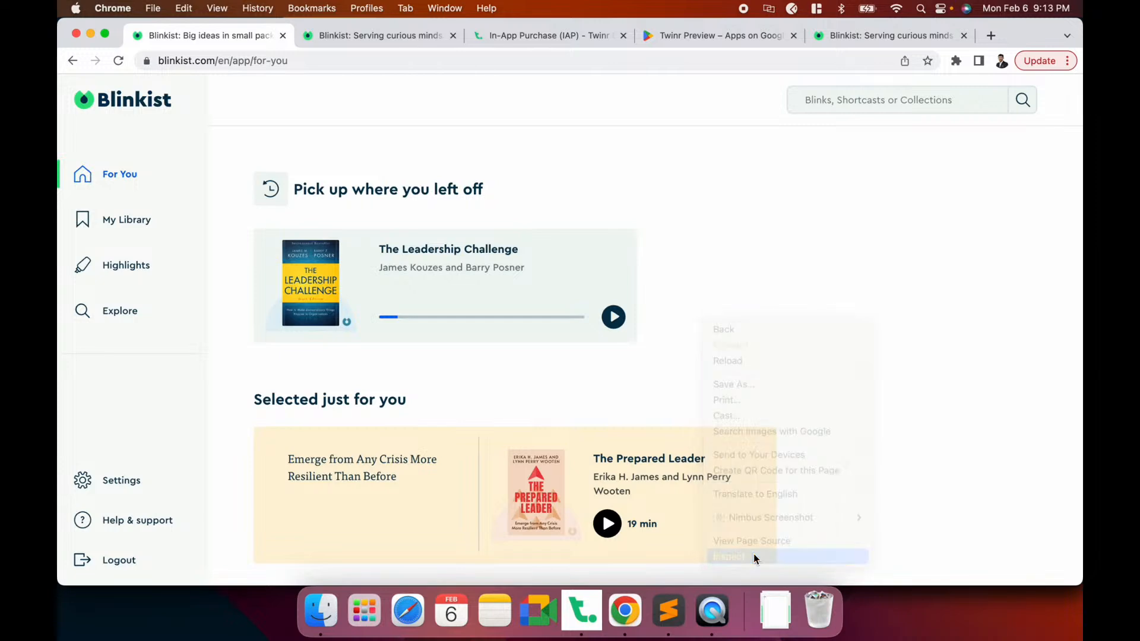
pyautogui.click(374, 133)
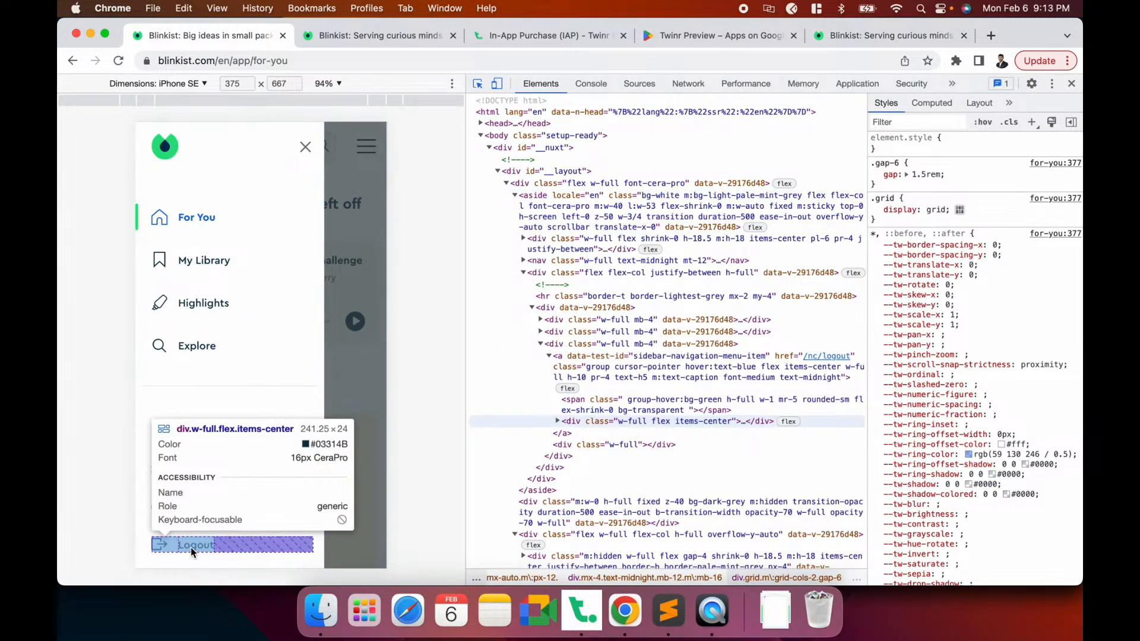
pyautogui.click(190, 547)
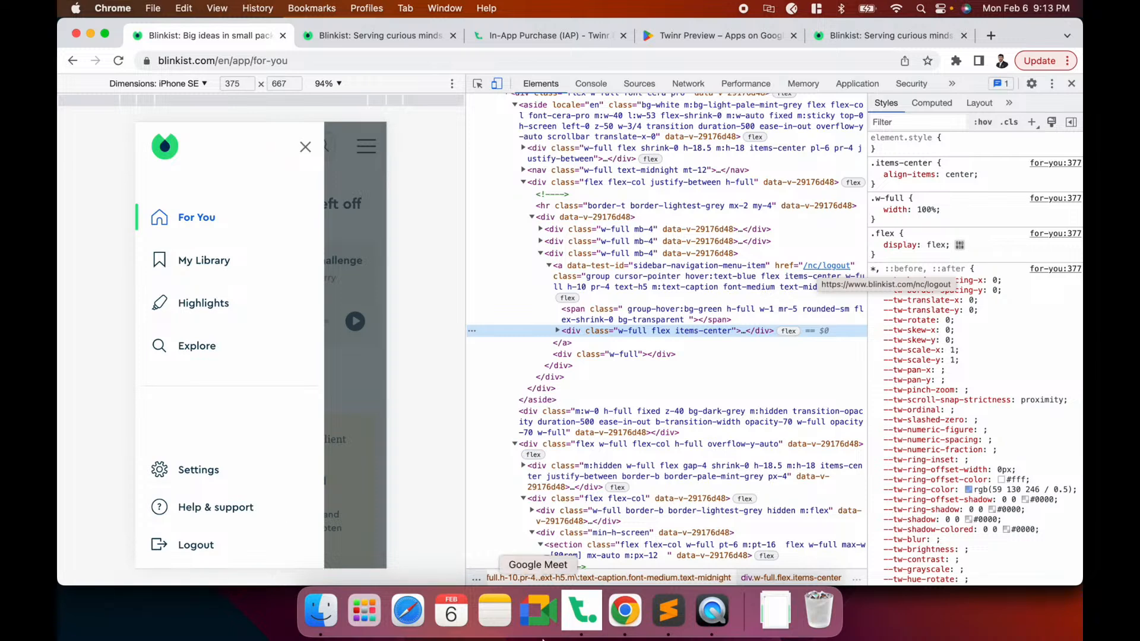
# Paste the logout URL into the Linker button, add it, and save the draft
pyautogui.click(582, 612)
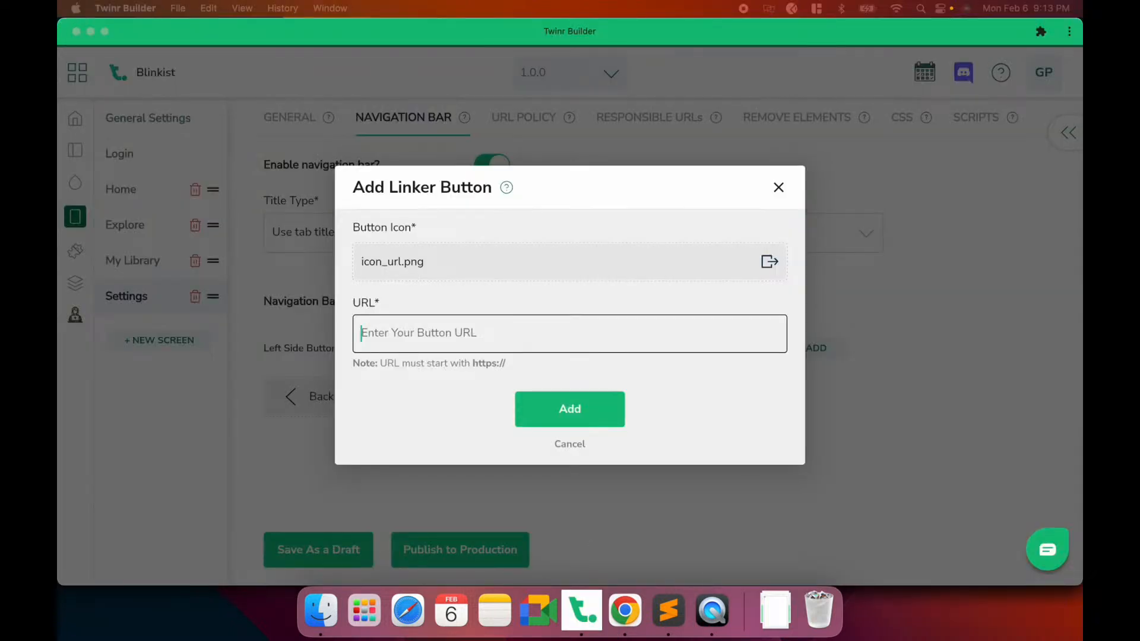
pyautogui.click(502, 328)
pyautogui.write('https://www.blinkist.com/nc/logout')
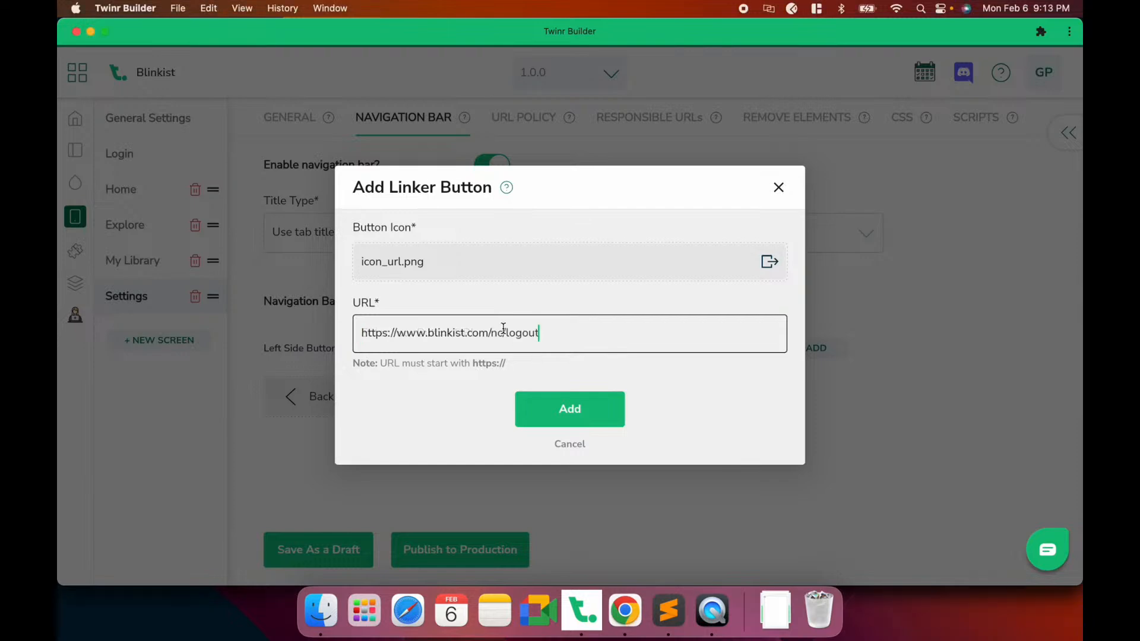
pyautogui.click(602, 416)
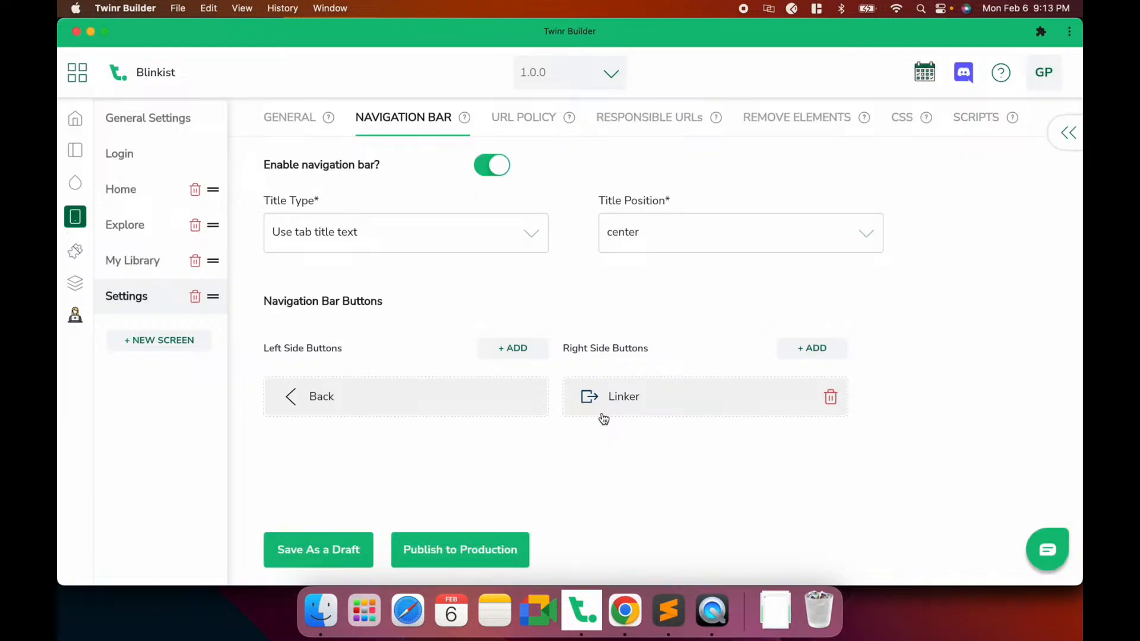
pyautogui.click(318, 550)
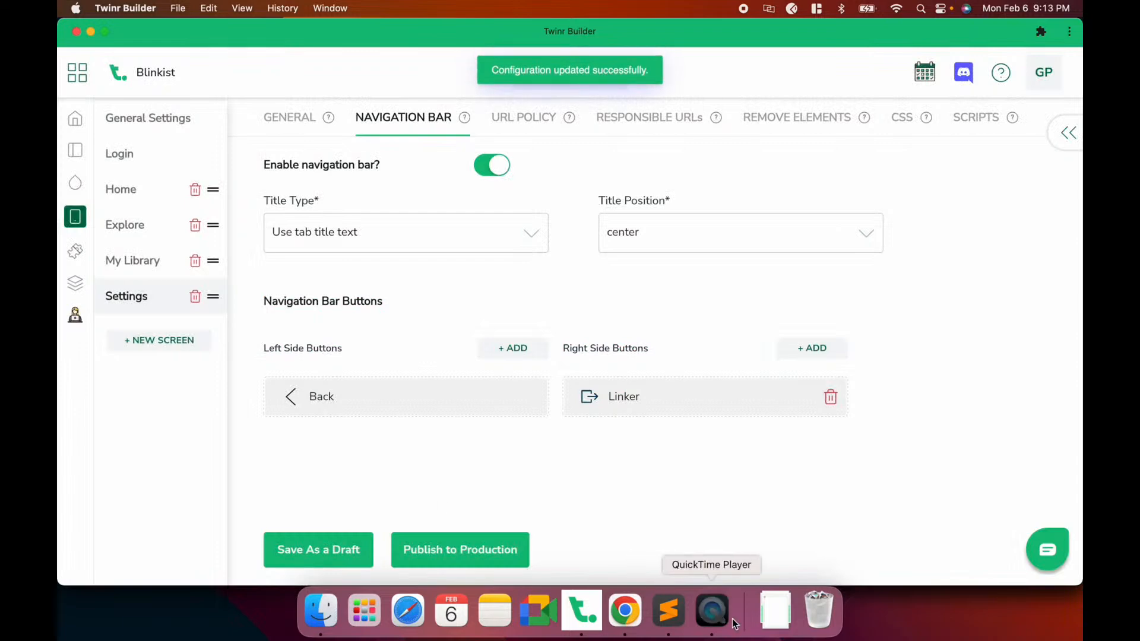
pyautogui.click(711, 610)
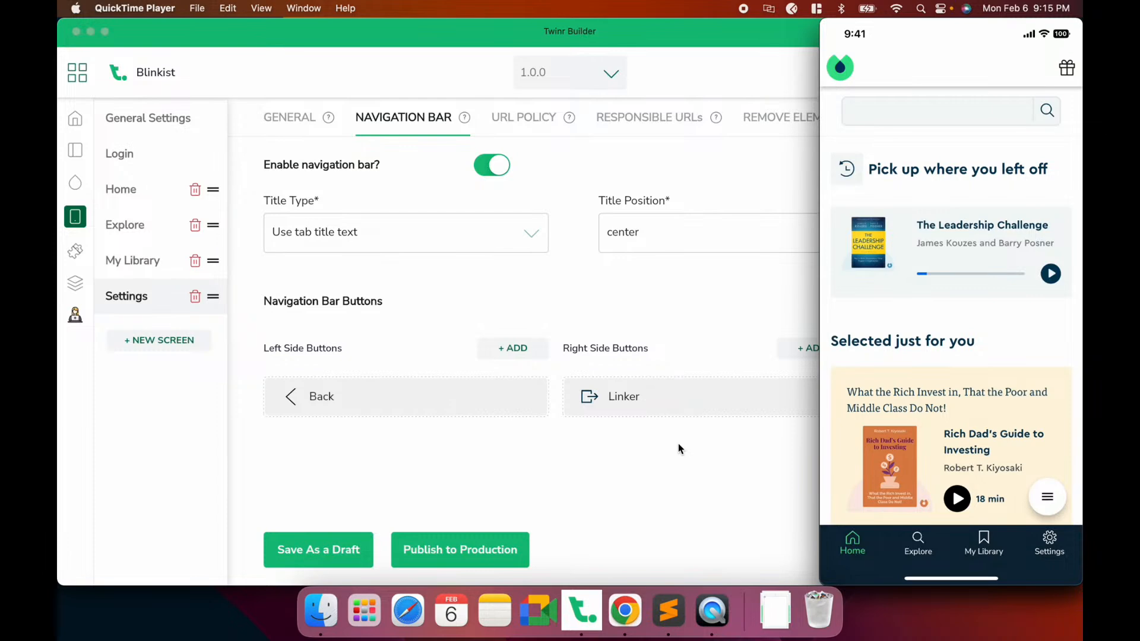
# After reviewing the iPhone mirror, bring Twinr Builder's Settings navigation bar back to the front
pyautogui.click(680, 448)
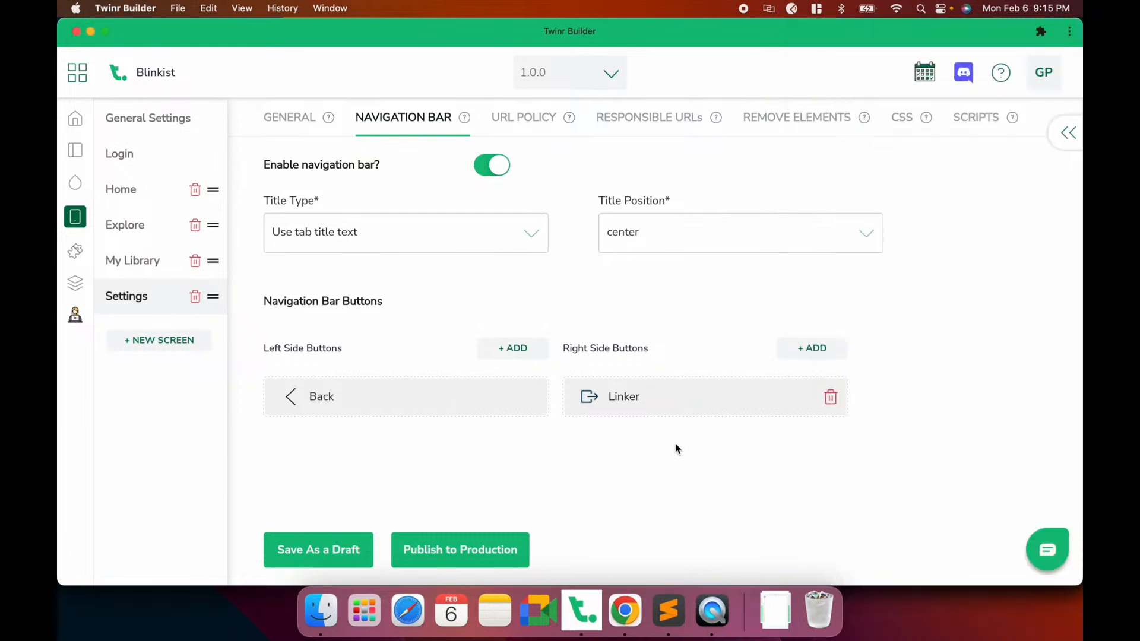
# Pick the segmented ring style in the Page Loader extension's Customization and save the draft
pyautogui.click(76, 253)
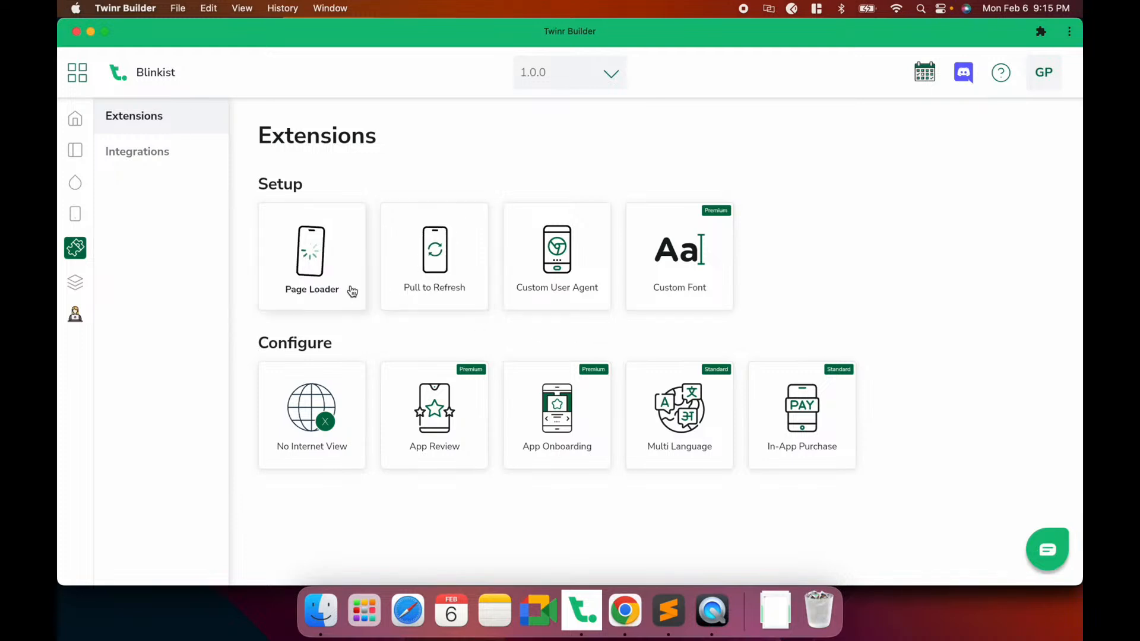
pyautogui.click(315, 297)
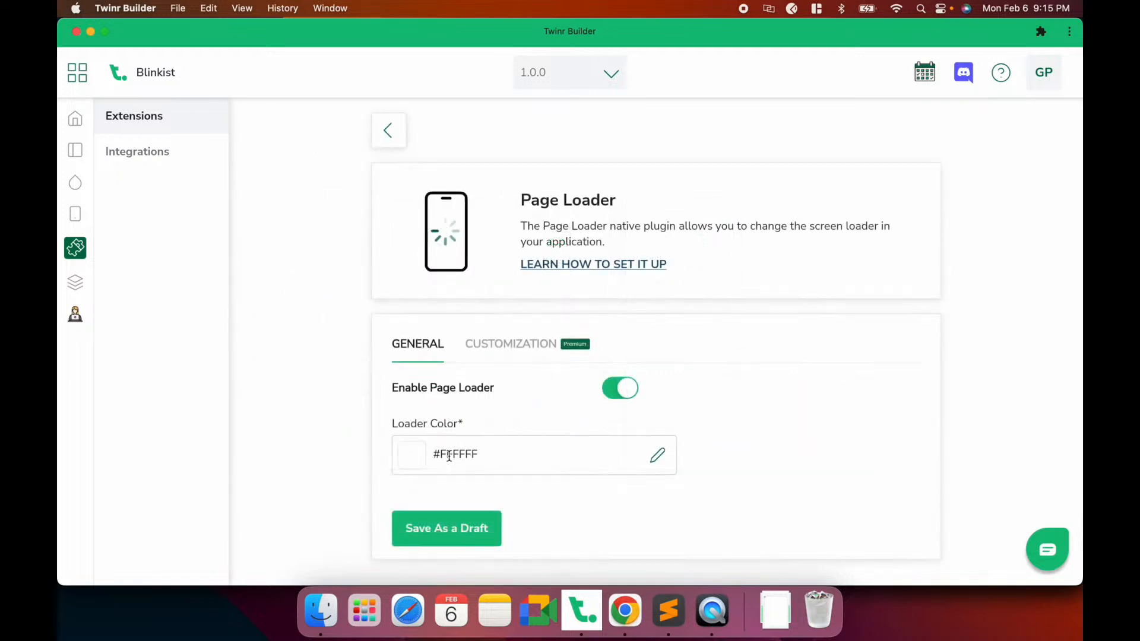
pyautogui.click(509, 344)
pyautogui.scroll(-10, 724, 378)
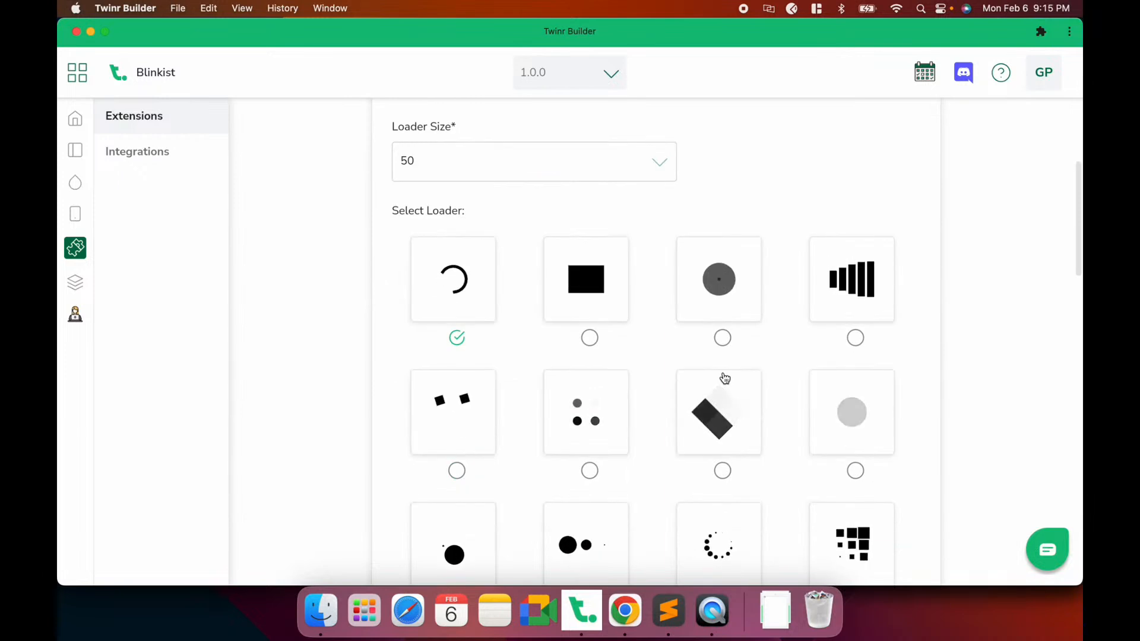
pyautogui.scroll(-2, 724, 377)
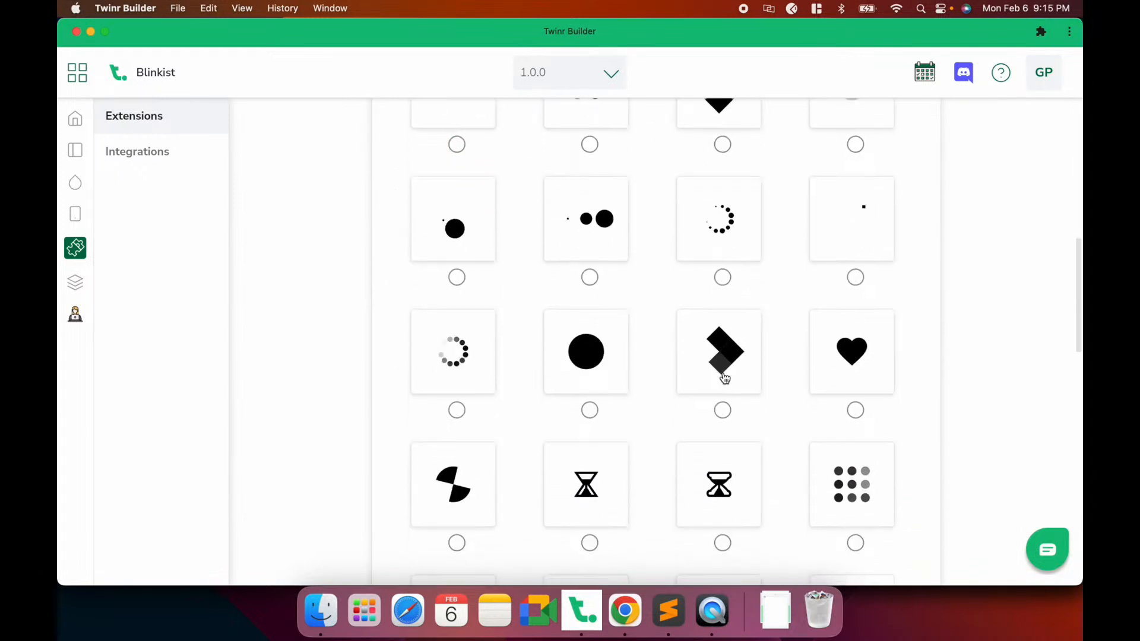
pyautogui.scroll(-6, 724, 377)
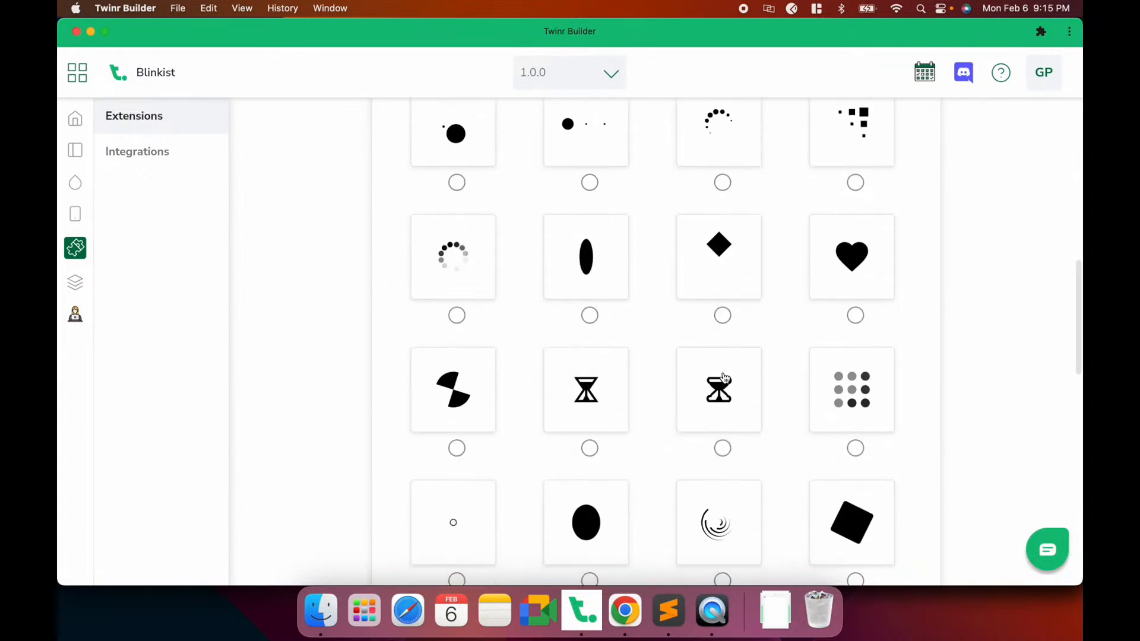
pyautogui.scroll(-5, 724, 378)
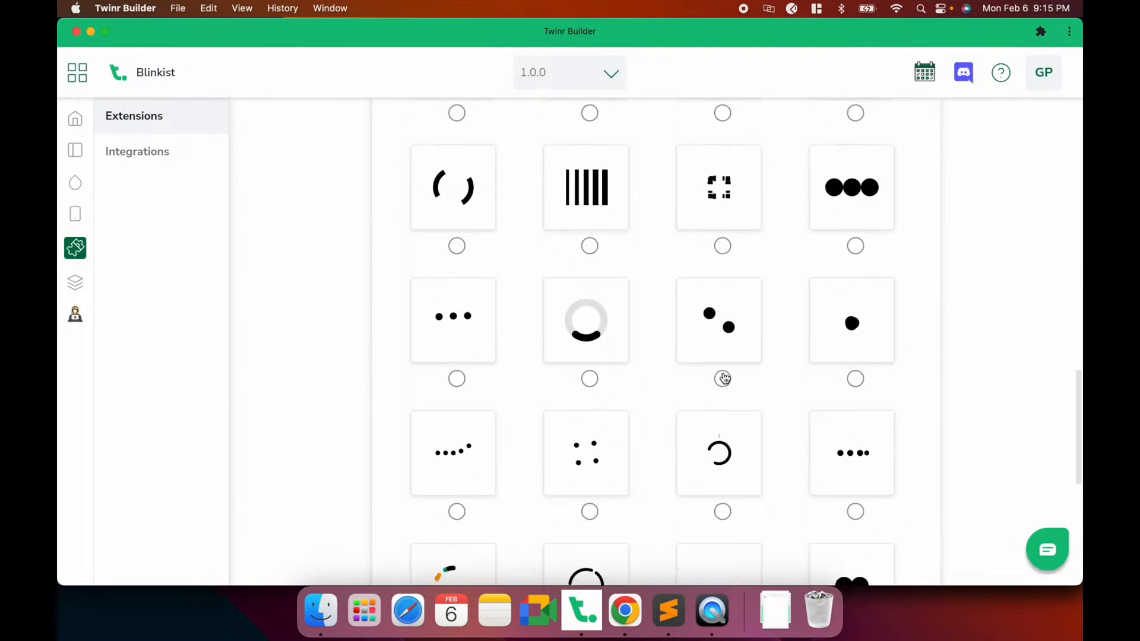
pyautogui.scroll(-5, 725, 377)
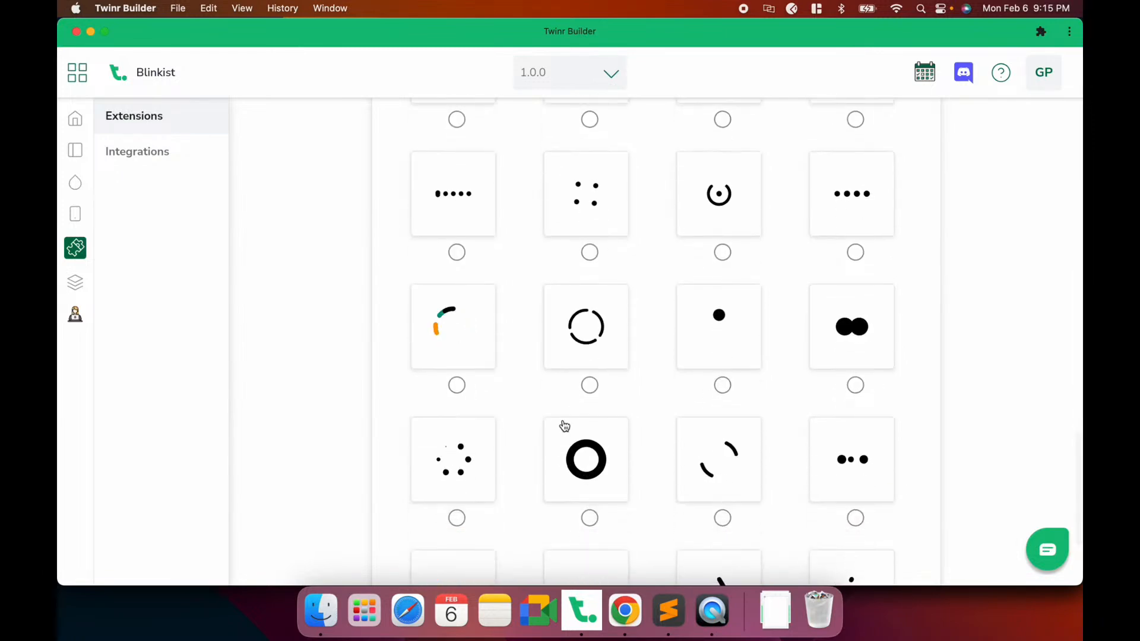
pyautogui.click(568, 346)
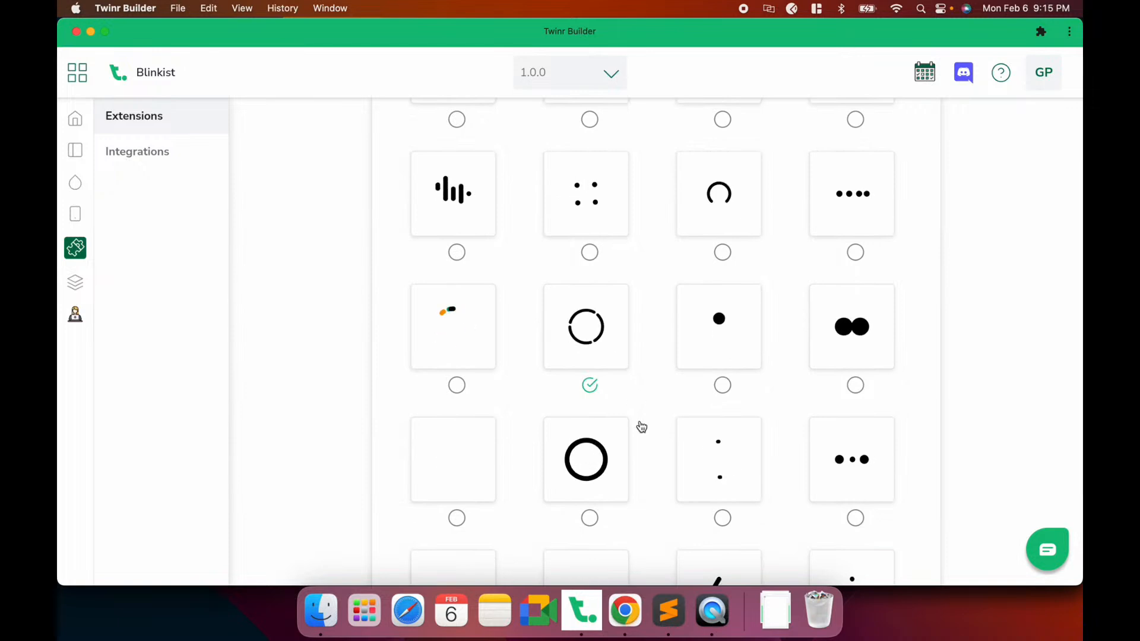
pyautogui.scroll(-3, 641, 427)
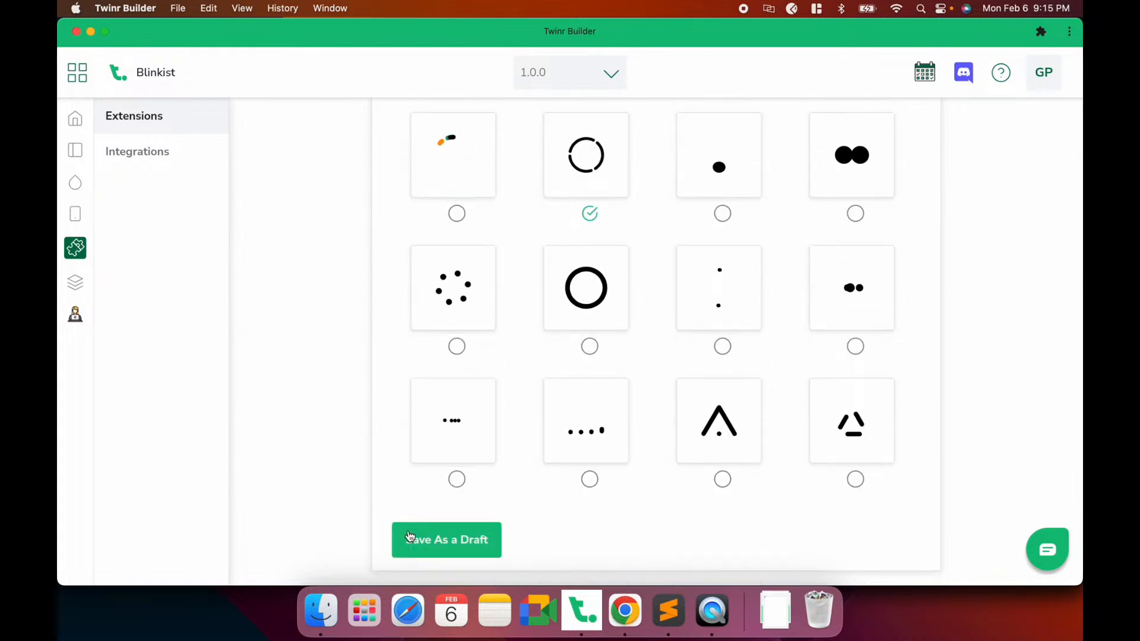
pyautogui.click(455, 544)
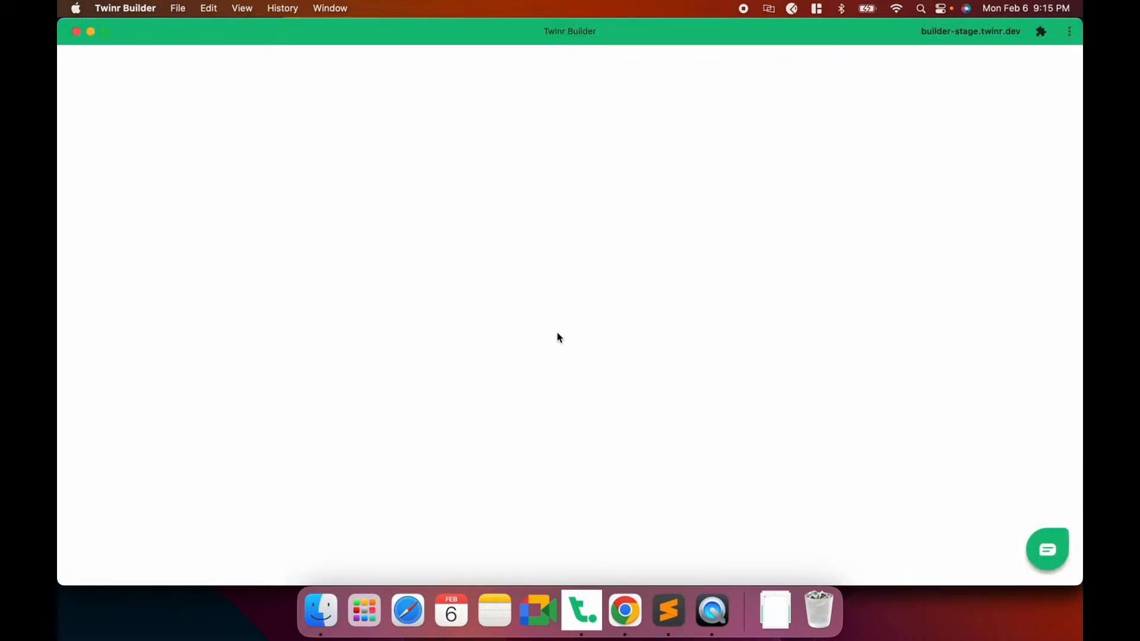
# Switch the Page Loader to the broken-ring loader style and save the draft
pyautogui.click(517, 346)
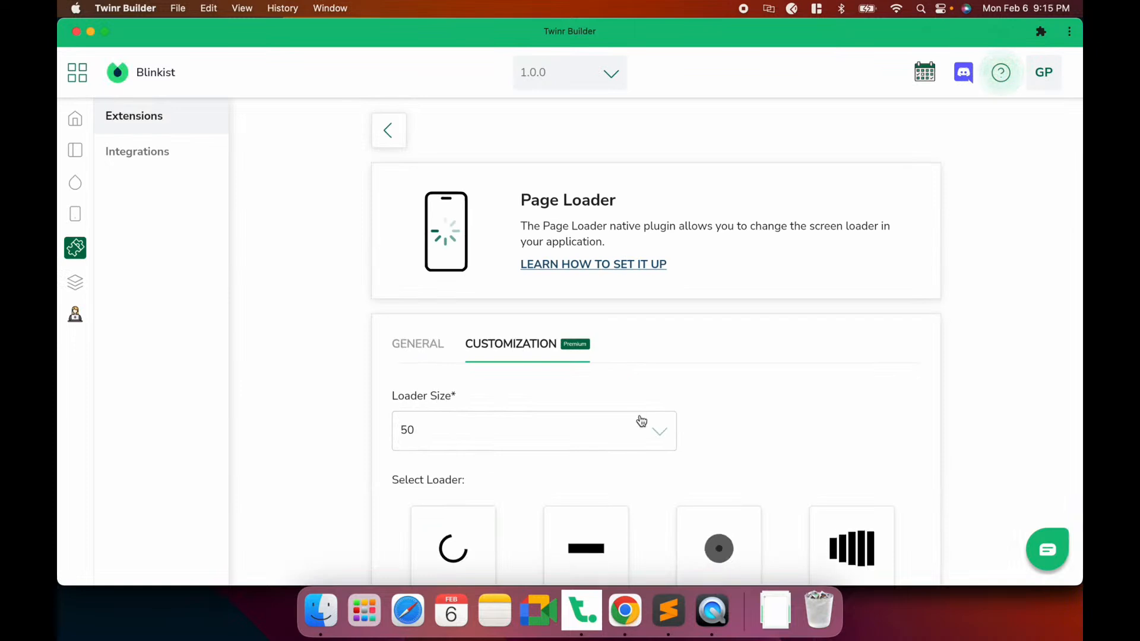
pyautogui.scroll(-10, 640, 421)
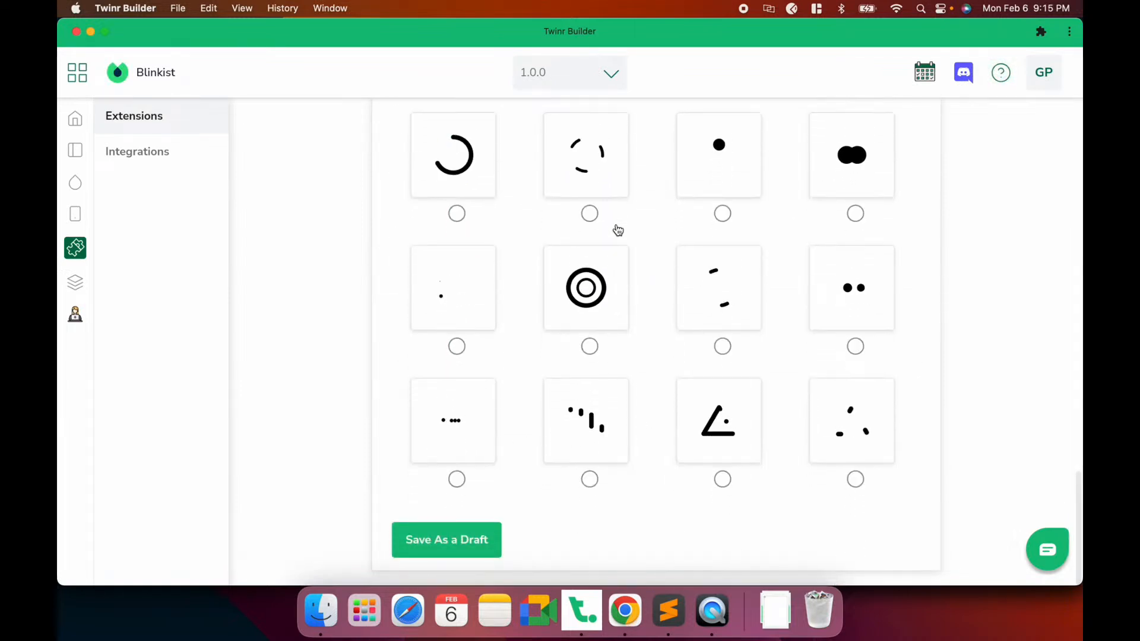
pyautogui.click(600, 176)
pyautogui.click(457, 554)
# Review the Page Loader's General settings, then view the app on the mirrored iPhone
pyautogui.scroll(10, 566, 386)
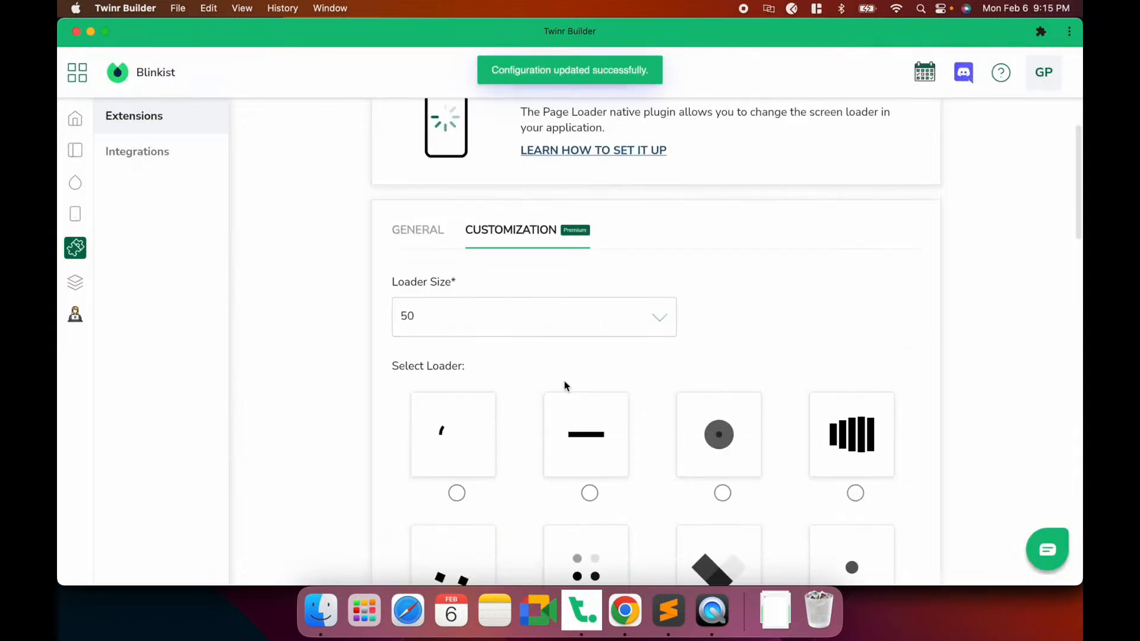
pyautogui.click(403, 356)
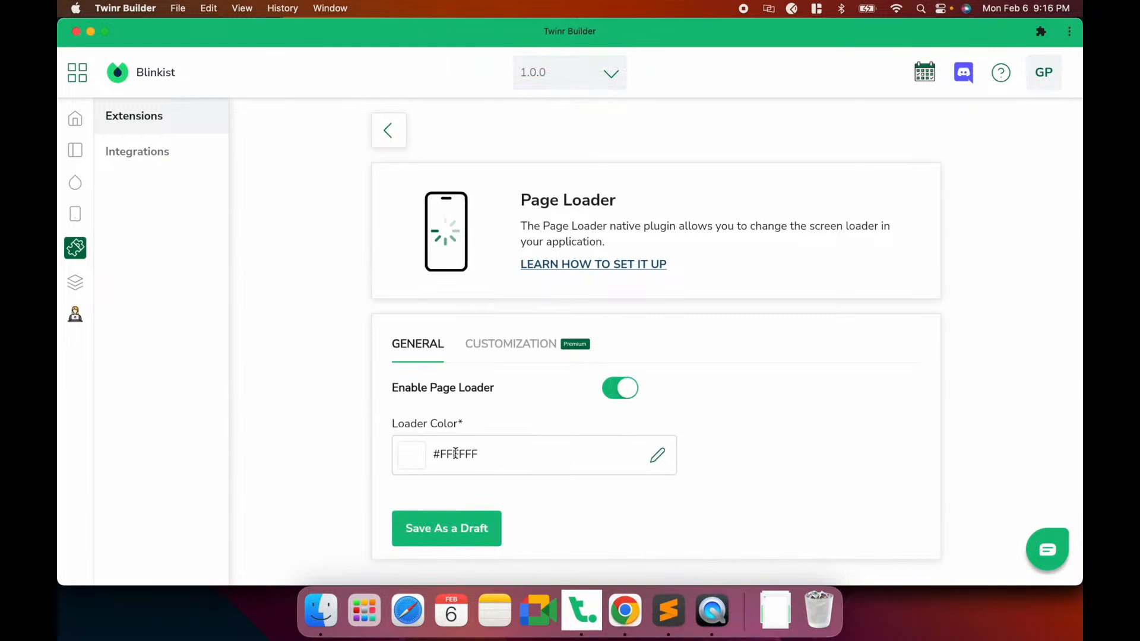
pyautogui.click(512, 342)
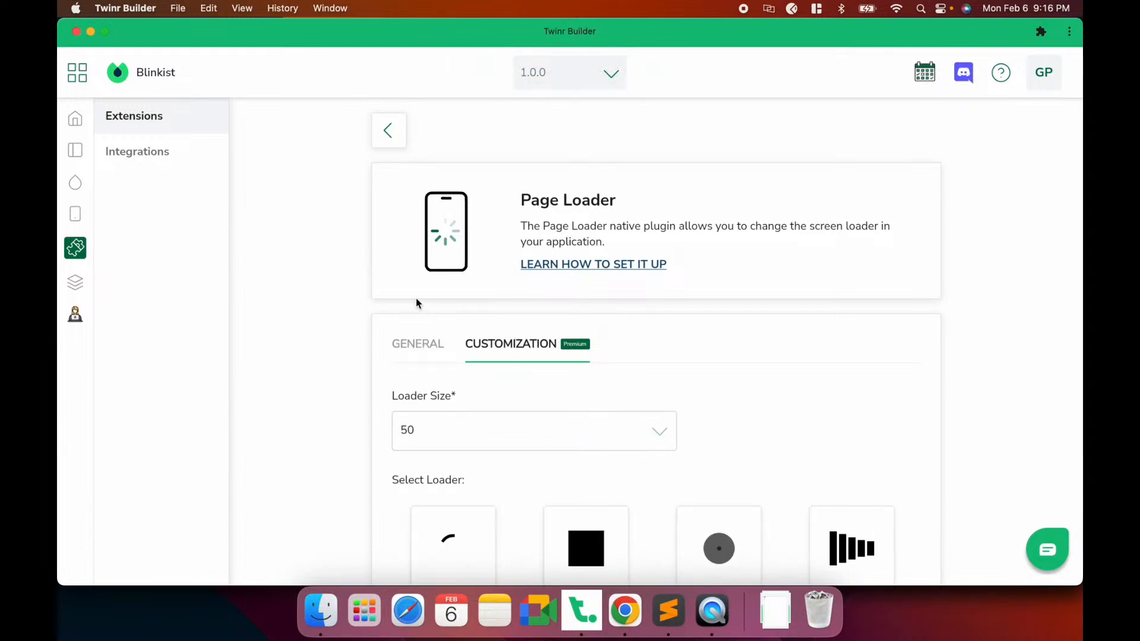
pyautogui.click(411, 342)
pyautogui.click(714, 624)
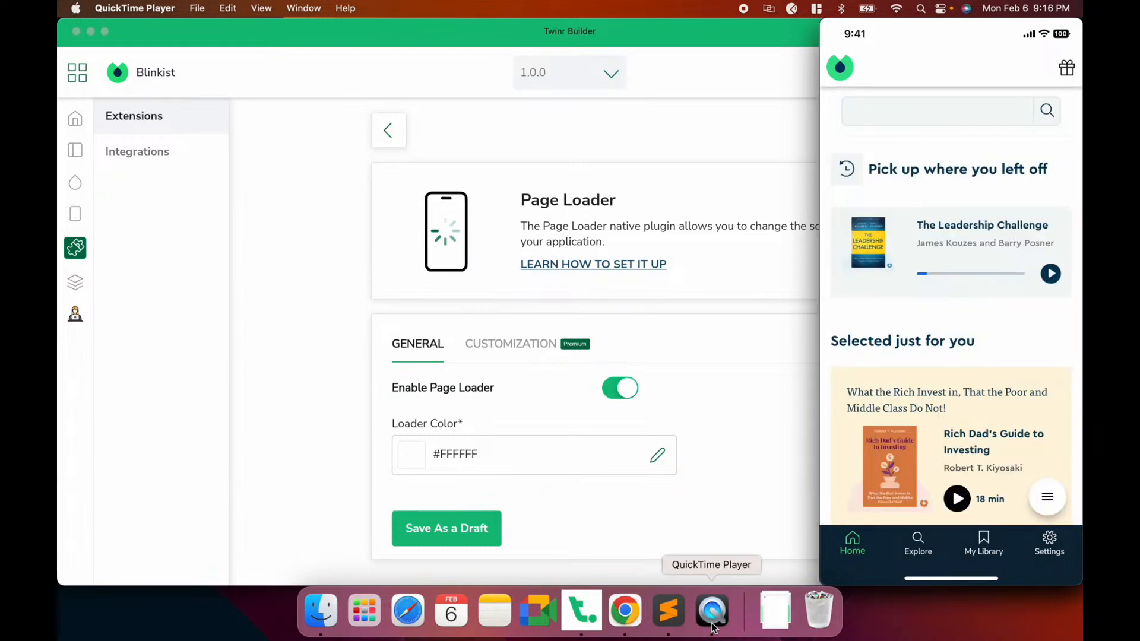
# Reopen the Pull to Refresh settings, select the old 171d1b refresh colour, and preview the iPhone
pyautogui.click(710, 401)
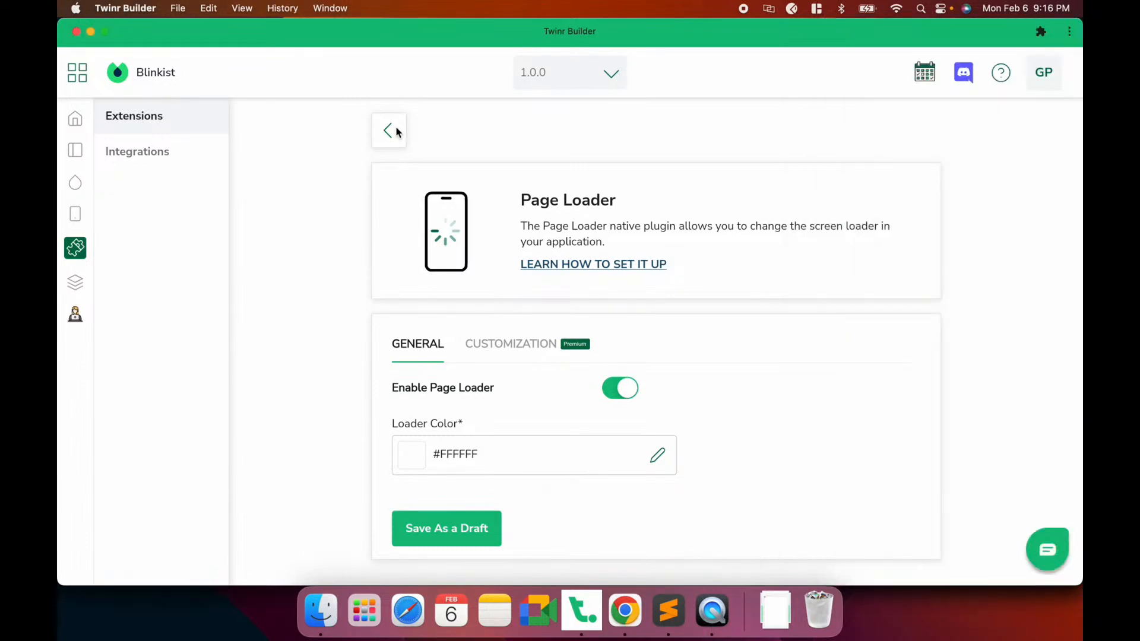
pyautogui.click(388, 130)
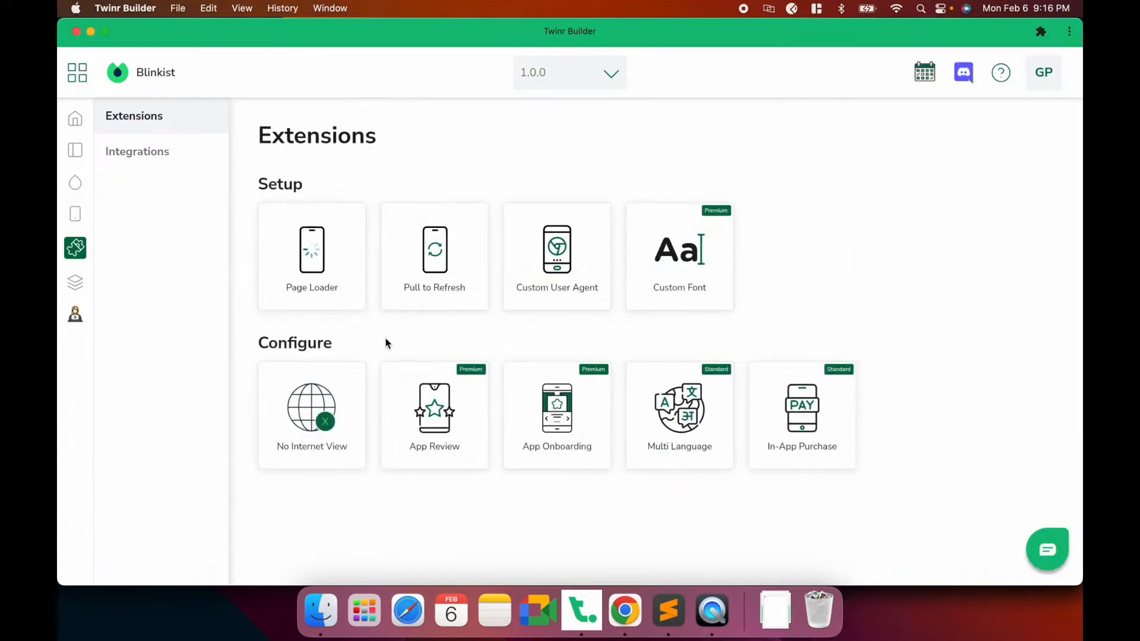
pyautogui.click(434, 296)
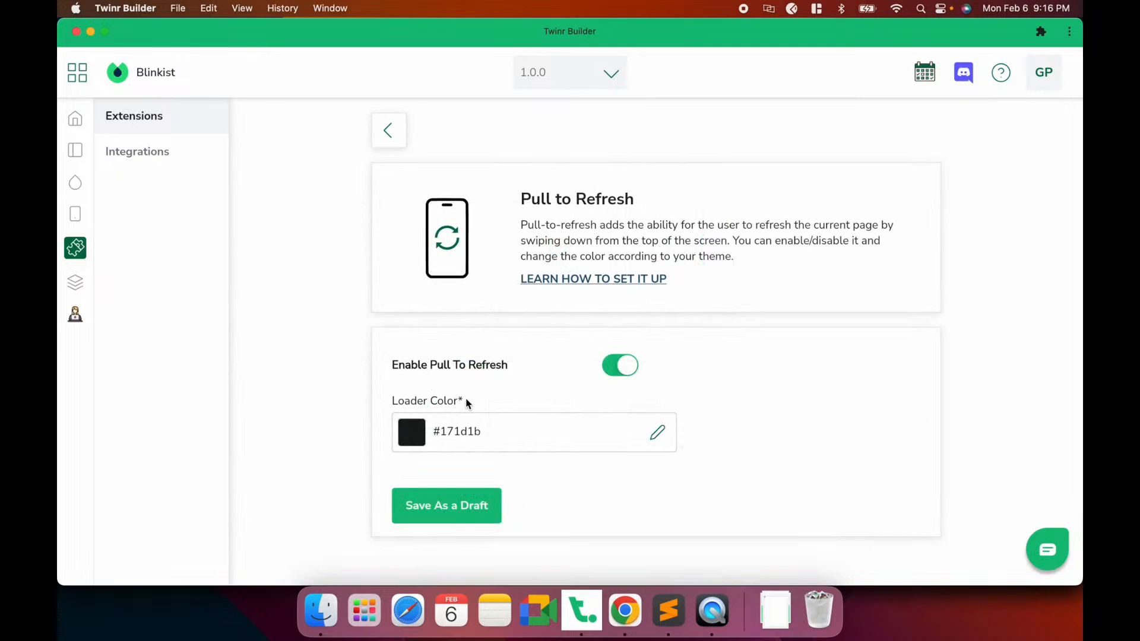
pyautogui.doubleClick(460, 431)
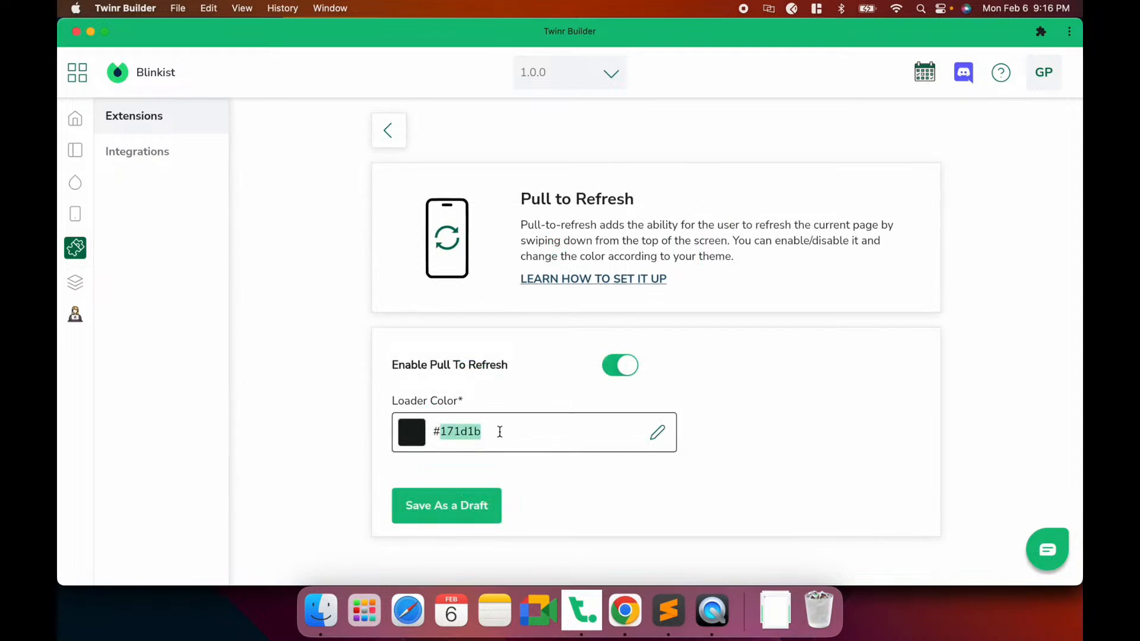
pyautogui.click(722, 626)
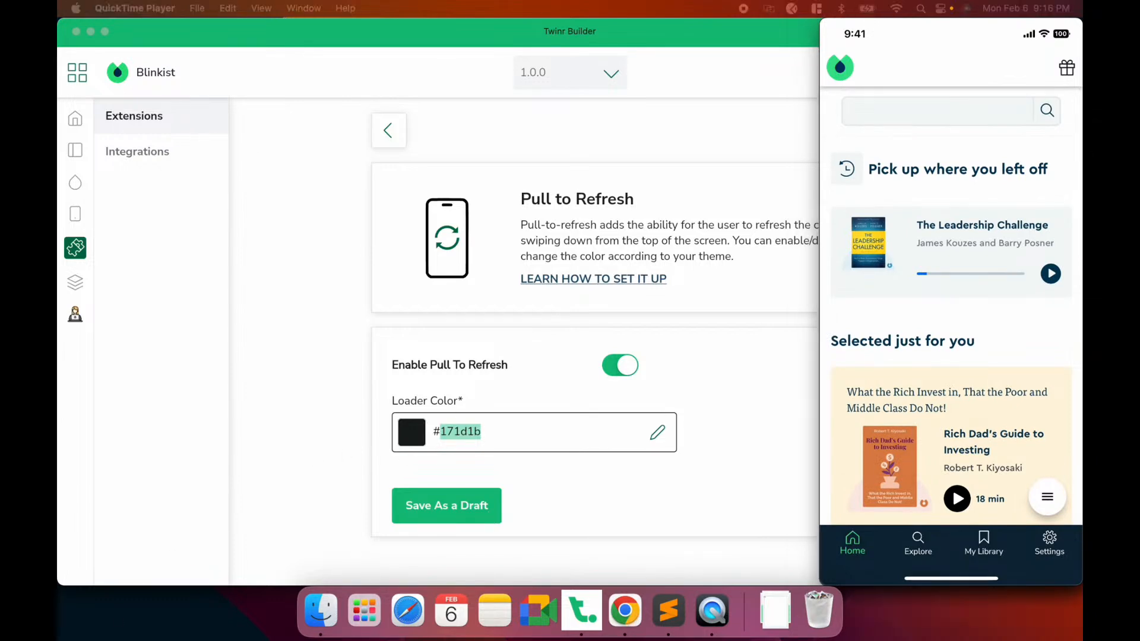
# Replace the refresh colour with #2CE080, save it as a draft, and check the green spinner
pyautogui.click(795, 410)
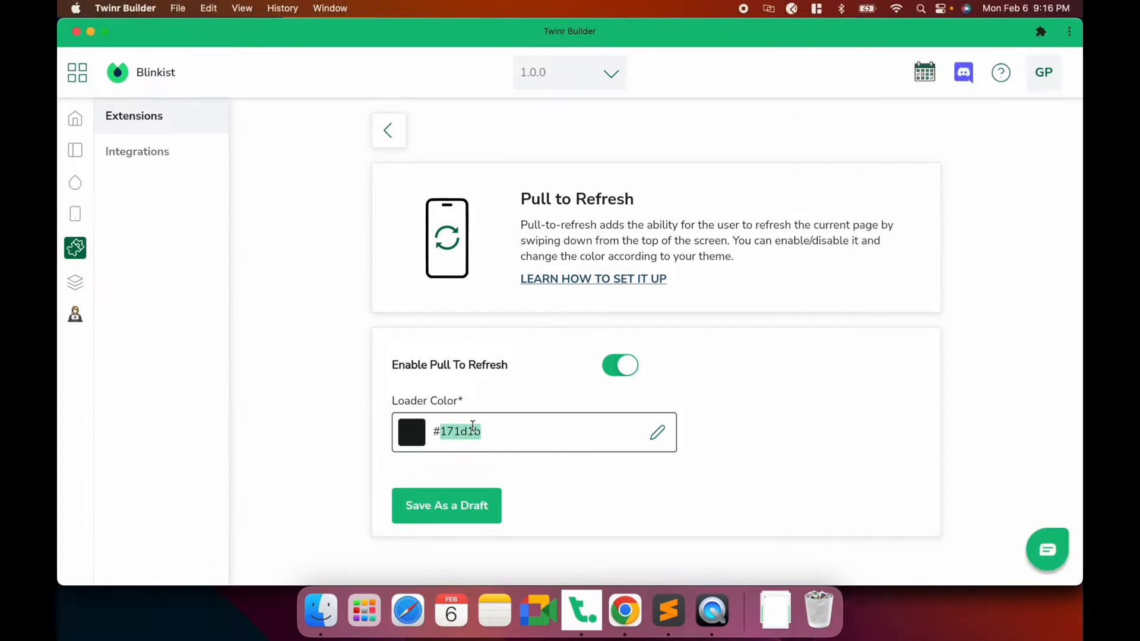
pyautogui.write('2CE080')
pyautogui.click(460, 511)
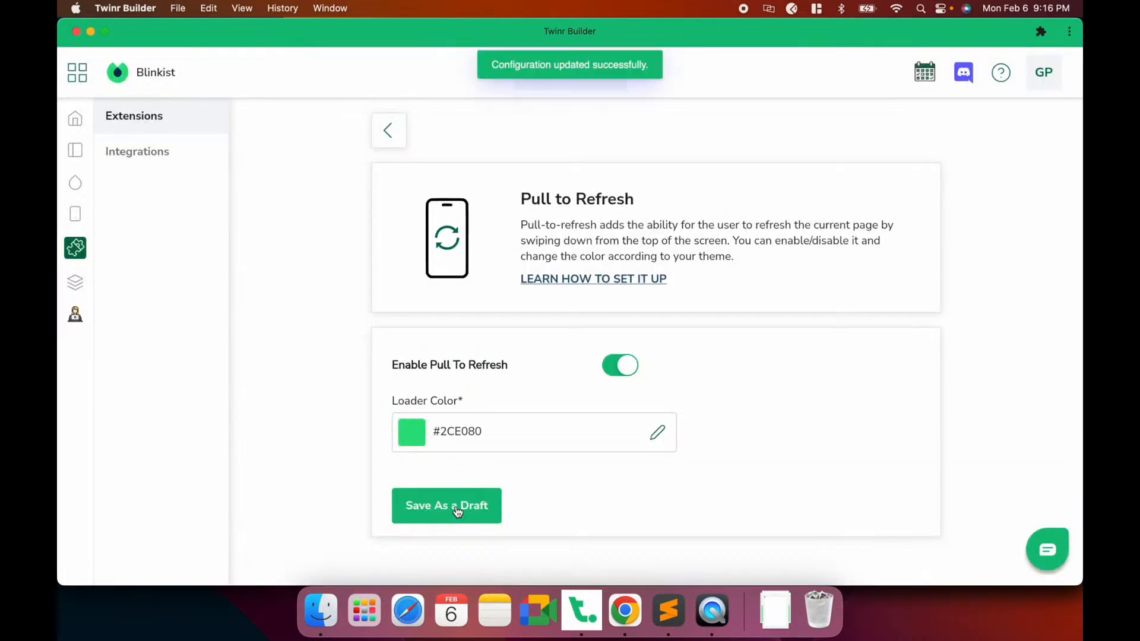
pyautogui.click(713, 614)
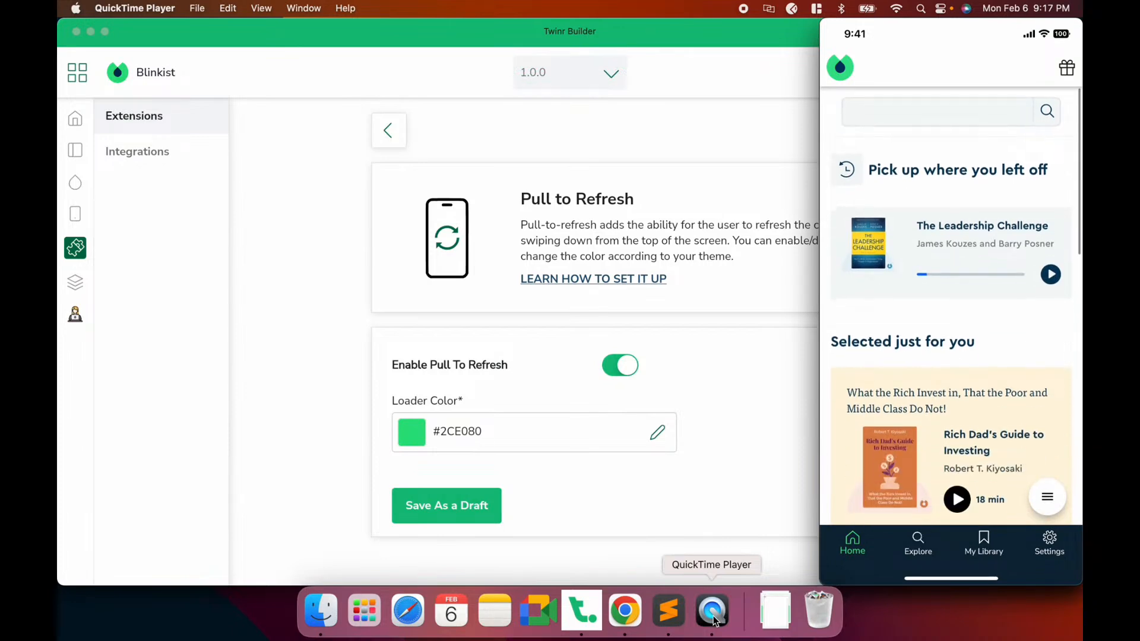
pyautogui.click(387, 140)
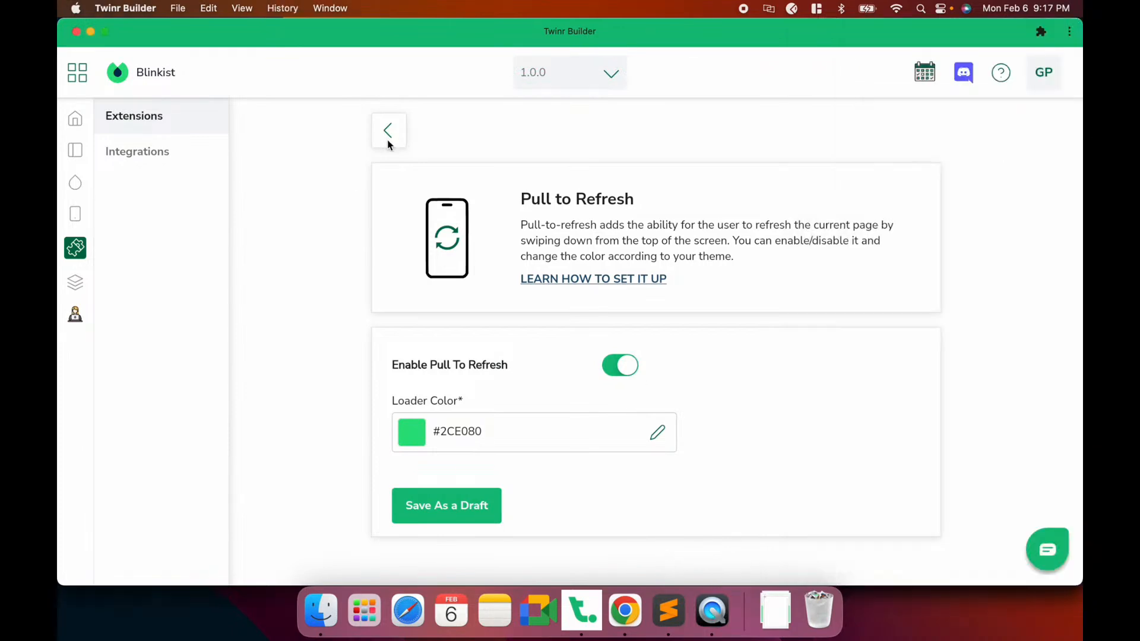
# Search 'Martel' in the Custom Font styles, pick MartelSans and save it as a draft
pyautogui.click(389, 134)
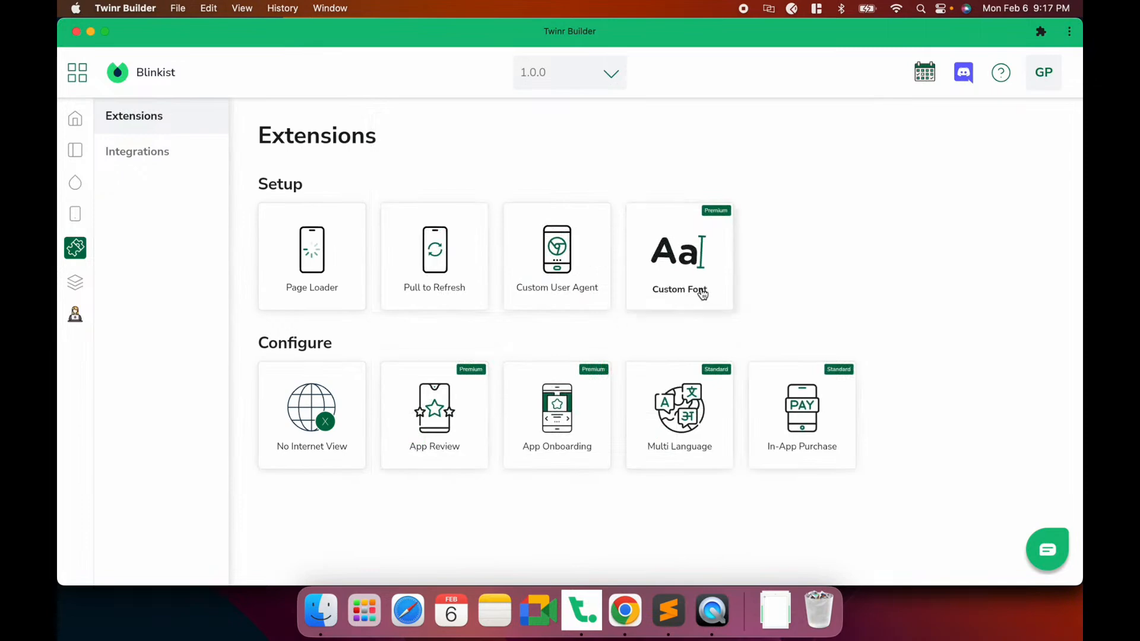
pyautogui.click(702, 294)
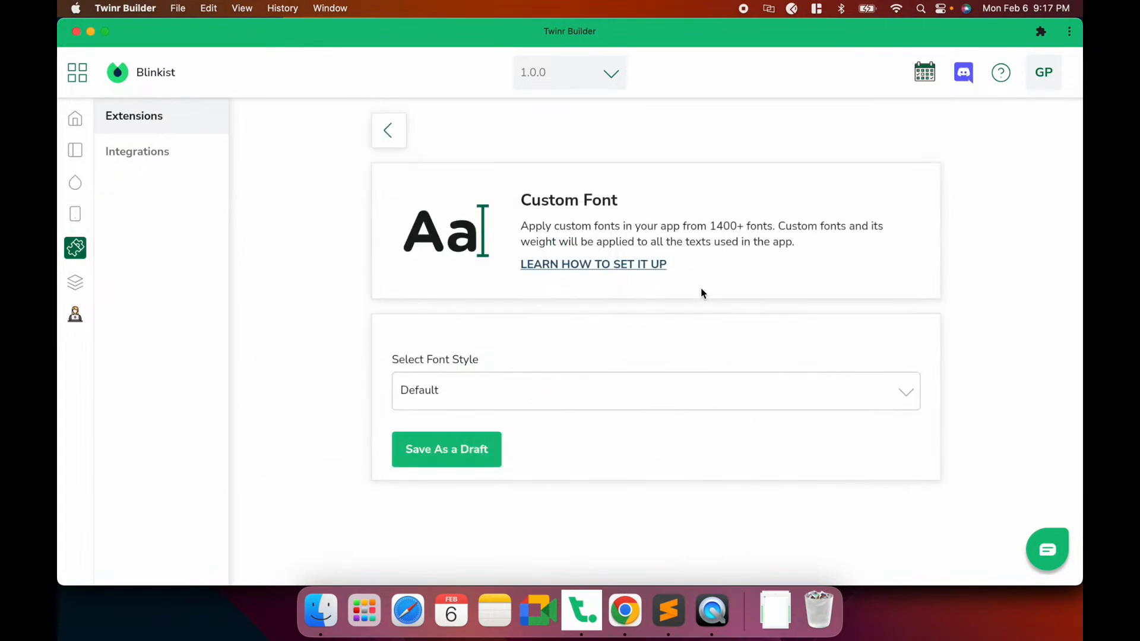
pyautogui.click(467, 382)
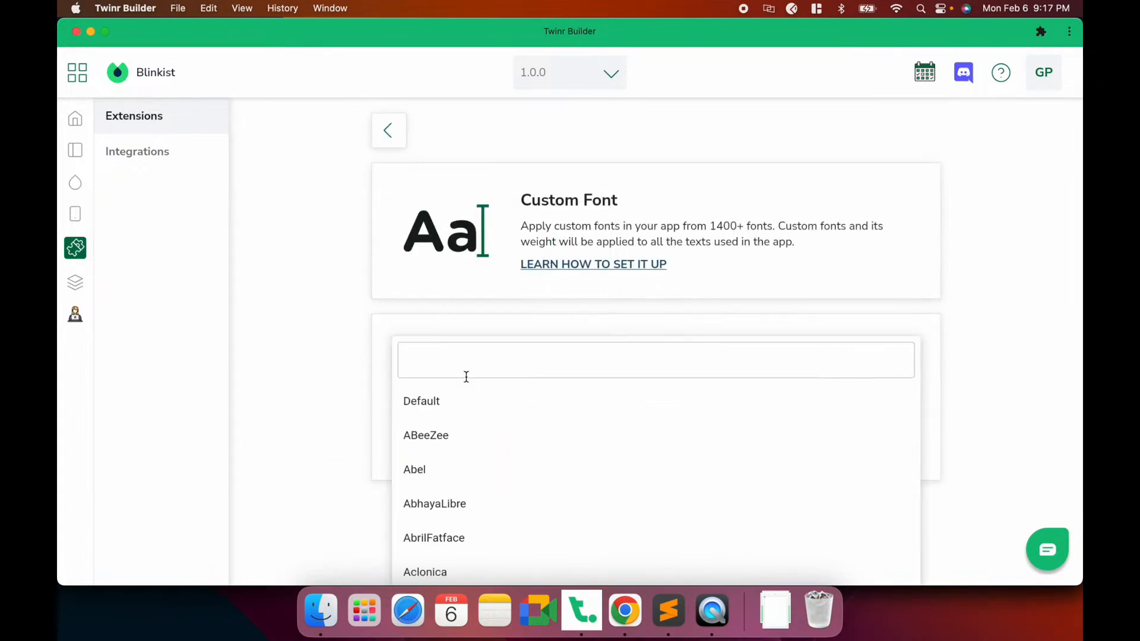
pyautogui.click(453, 348)
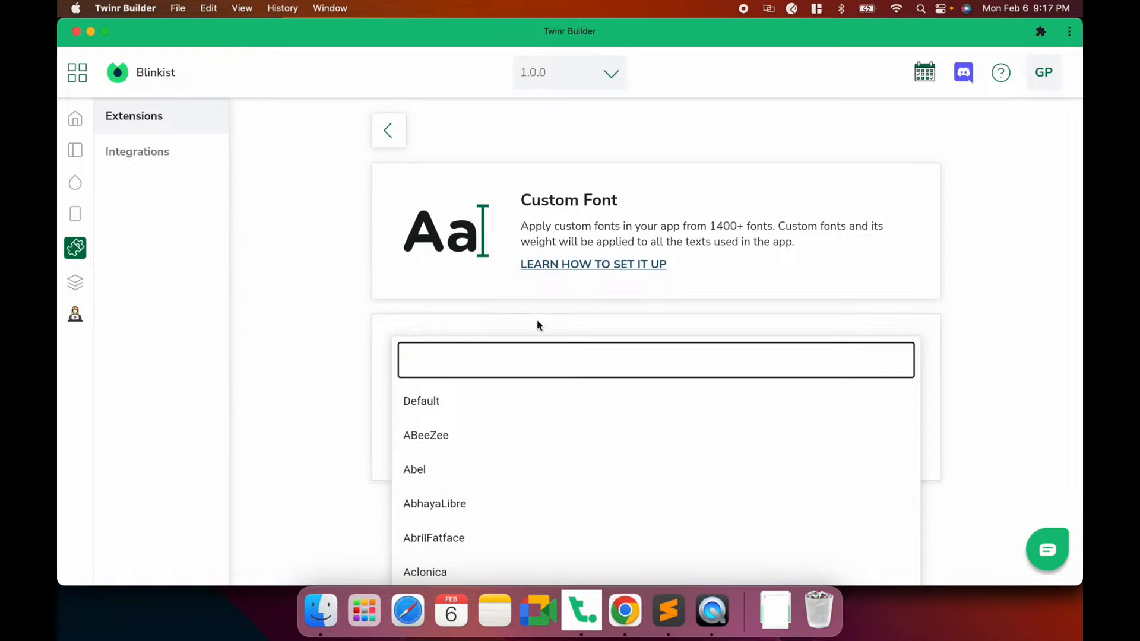
pyautogui.write('Martel')
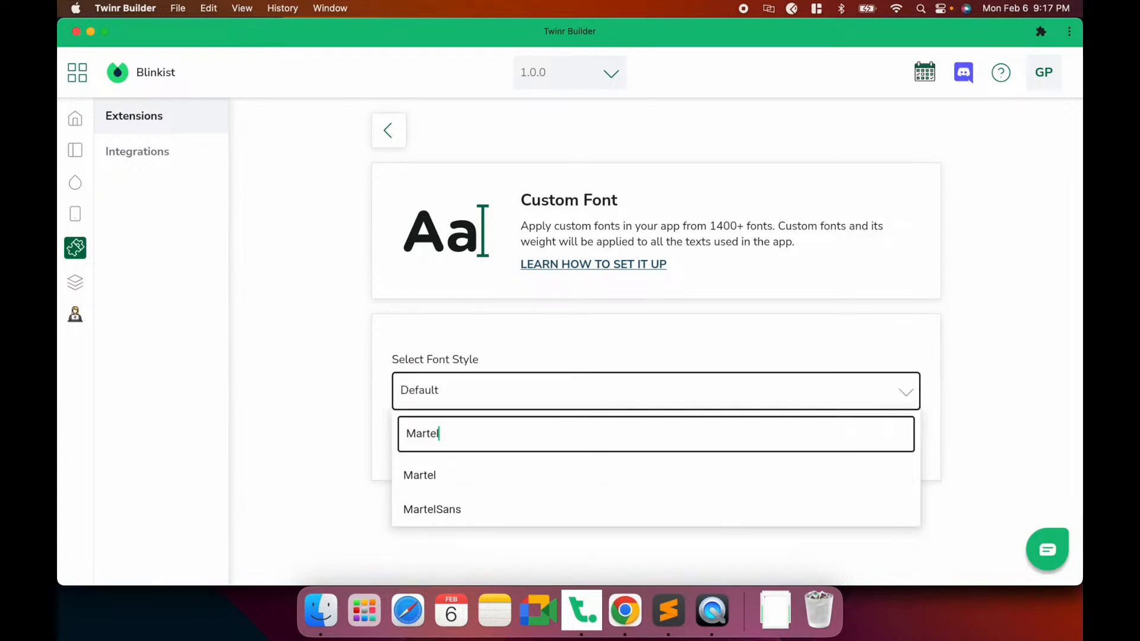
pyautogui.click(447, 512)
pyautogui.click(448, 443)
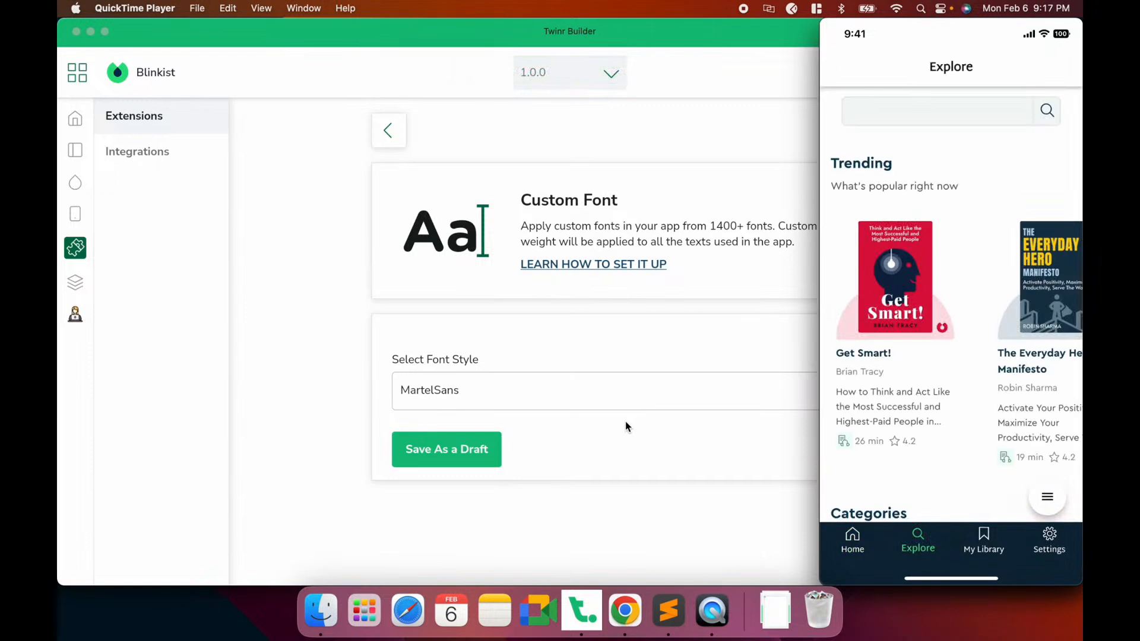
# Bring the builder back in front of the phone mirror and return to the Extensions list
pyautogui.moveTo(950, 69)
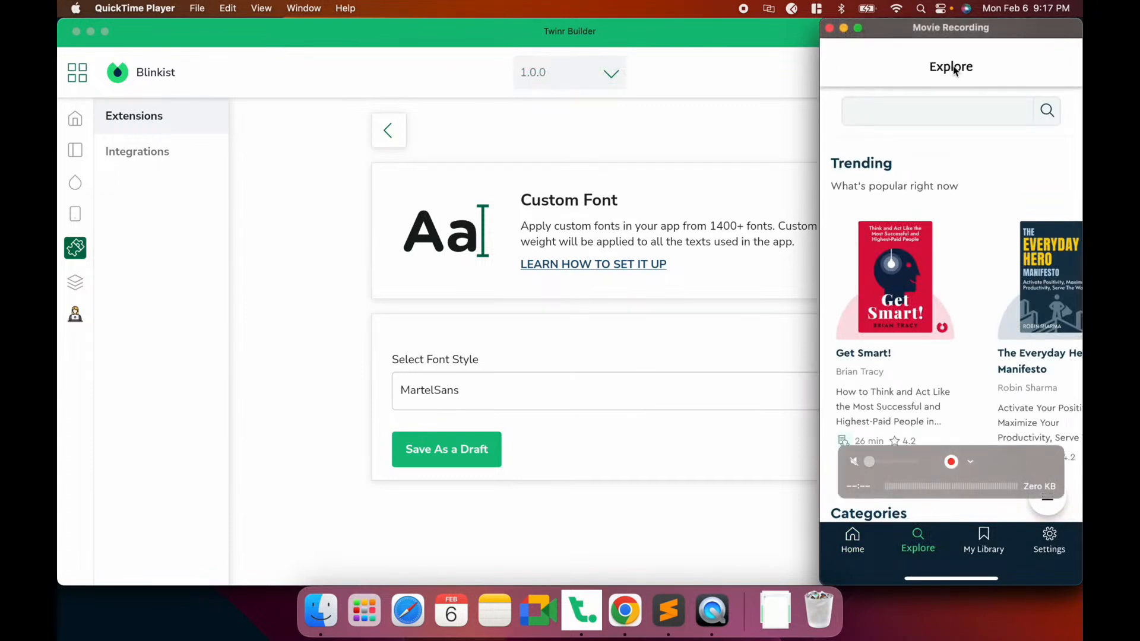
pyautogui.click(688, 314)
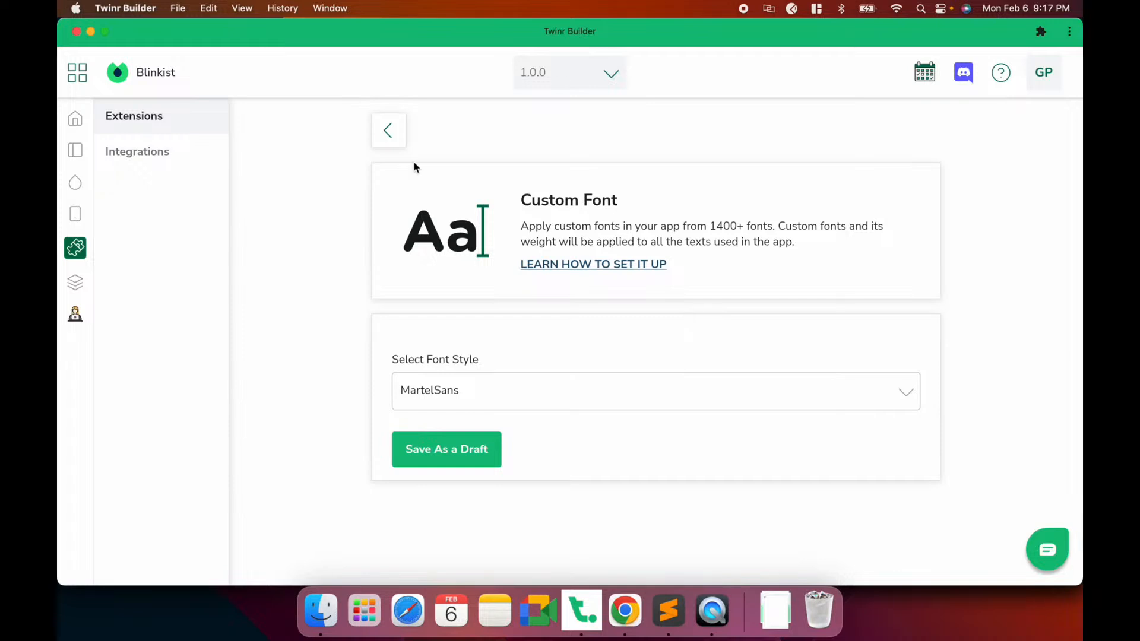
pyautogui.click(397, 141)
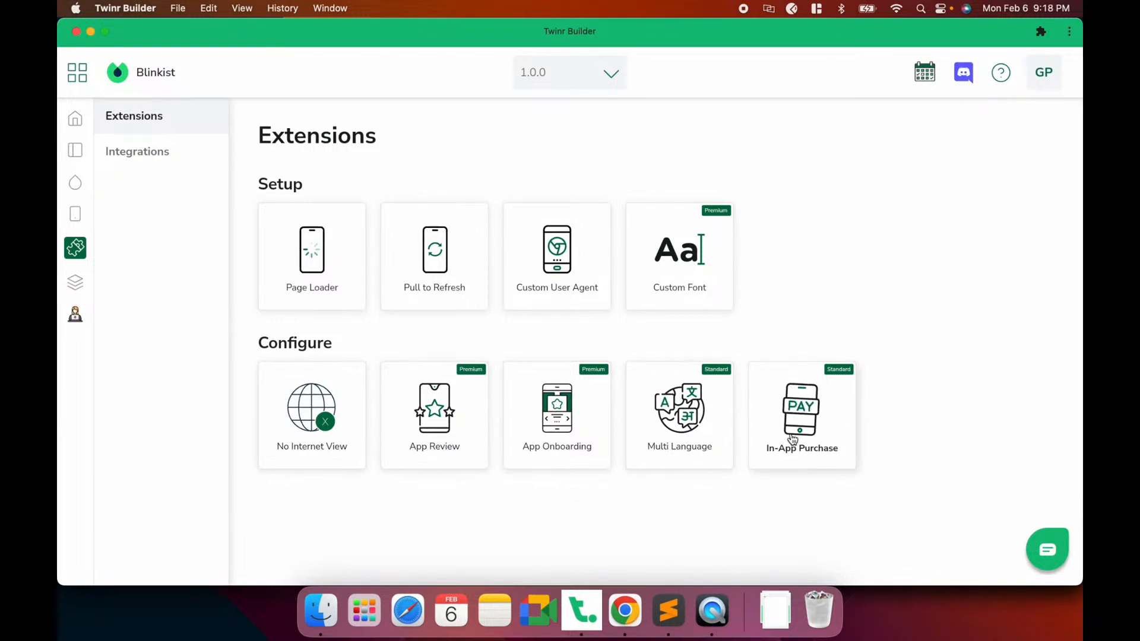
# In Chrome, close Blinkist's drawer and scroll the choose-plan tab comparing Premium Yearly and Monthly
pyautogui.click(625, 610)
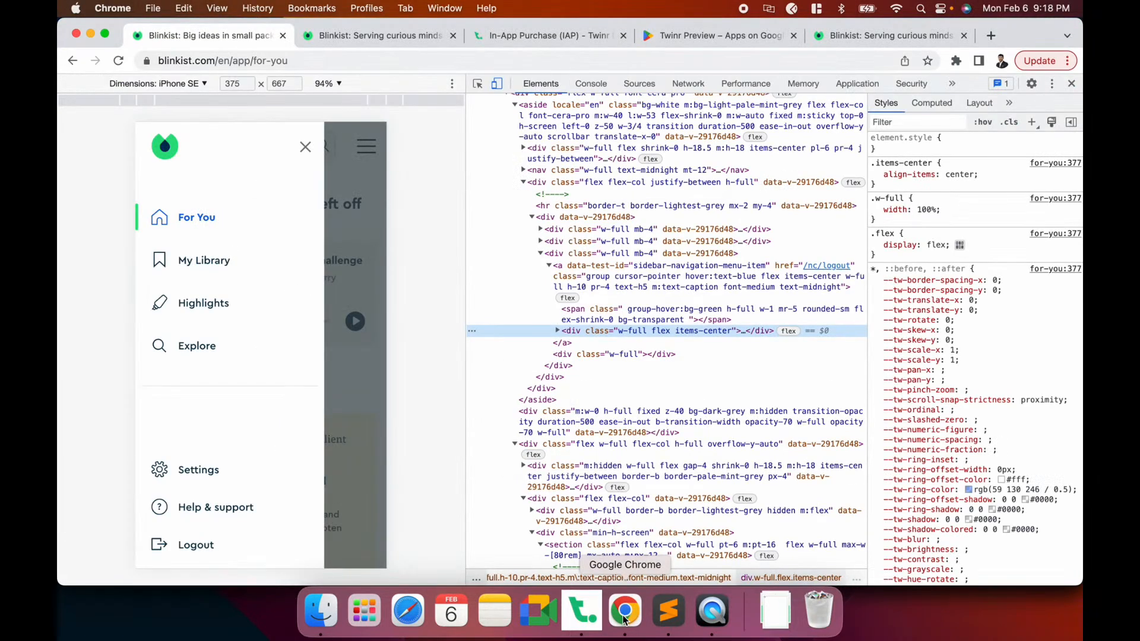
pyautogui.click(305, 147)
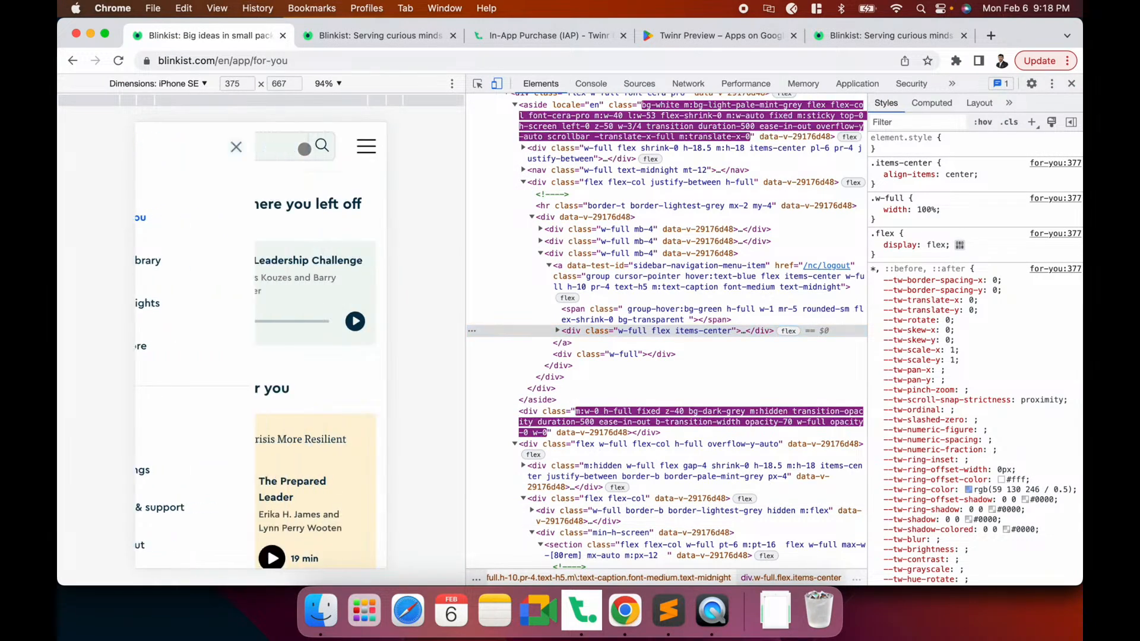
pyautogui.click(380, 36)
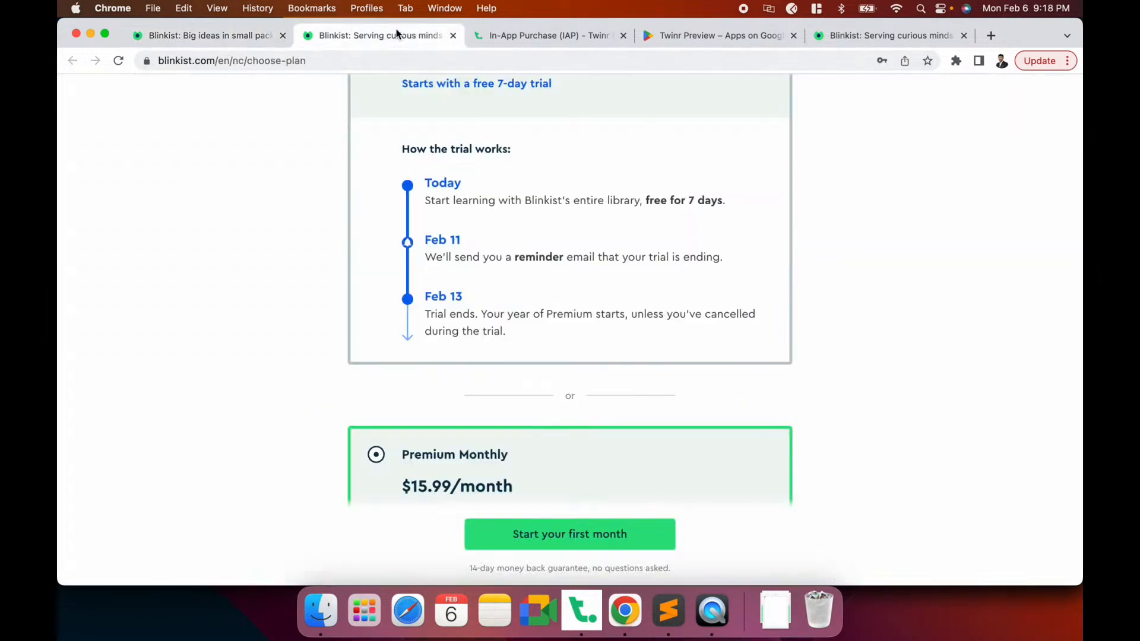
pyautogui.scroll(13, 265, 236)
pyautogui.scroll(-10, 265, 236)
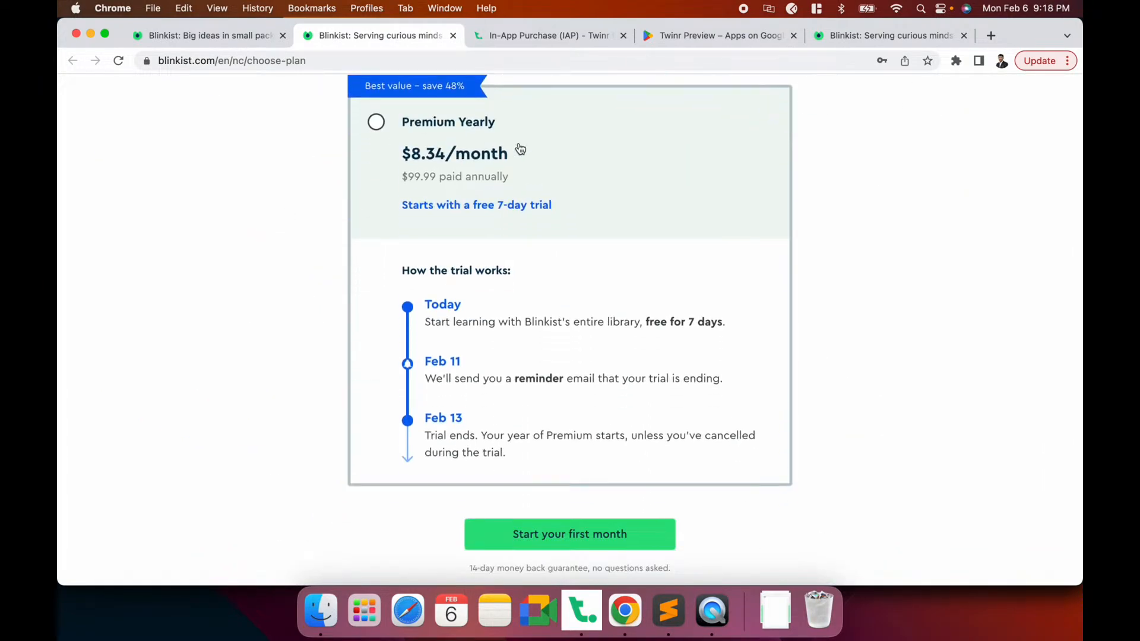
pyautogui.scroll(-5, 520, 150)
pyautogui.scroll(-3, 461, 196)
pyautogui.scroll(12, 462, 199)
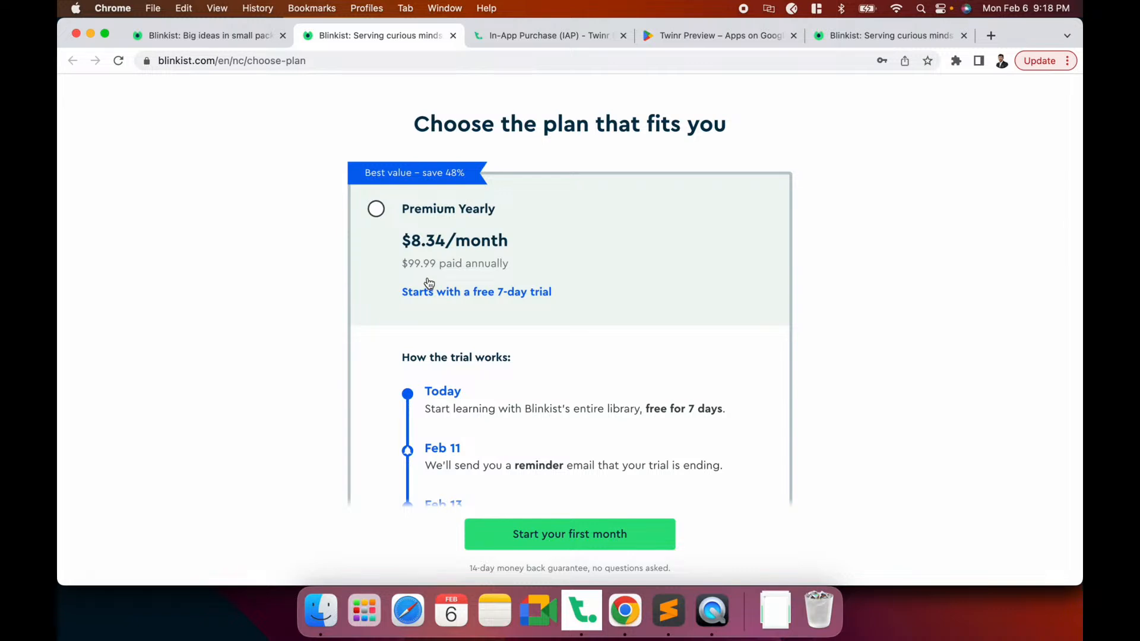
pyautogui.scroll(-5, 429, 282)
pyautogui.scroll(2, 429, 282)
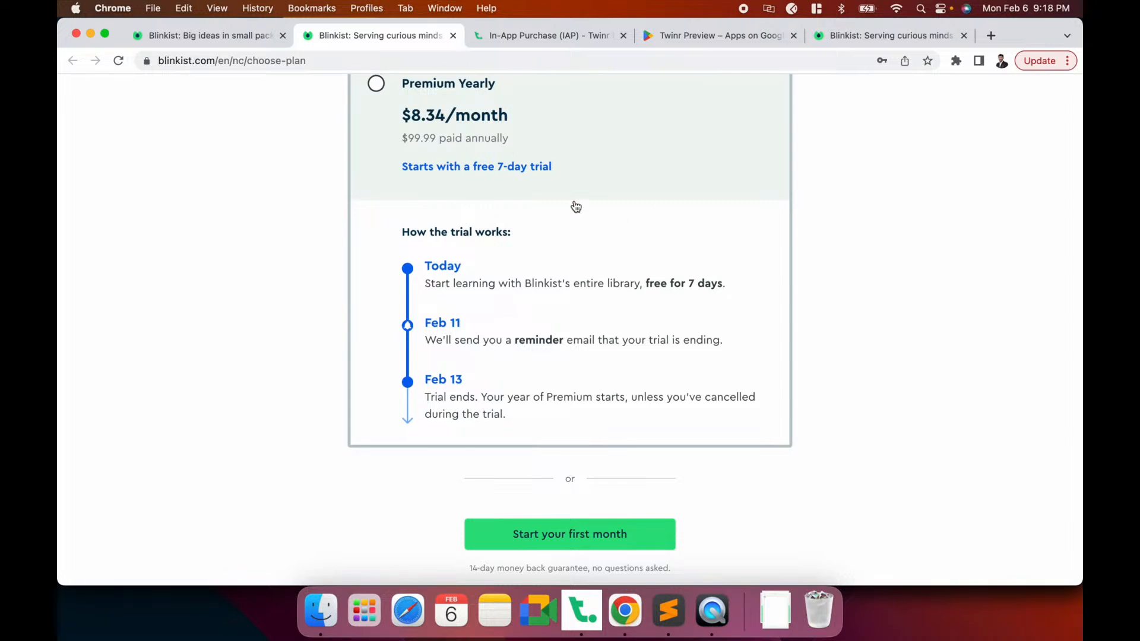
pyautogui.scroll(-5, 554, 238)
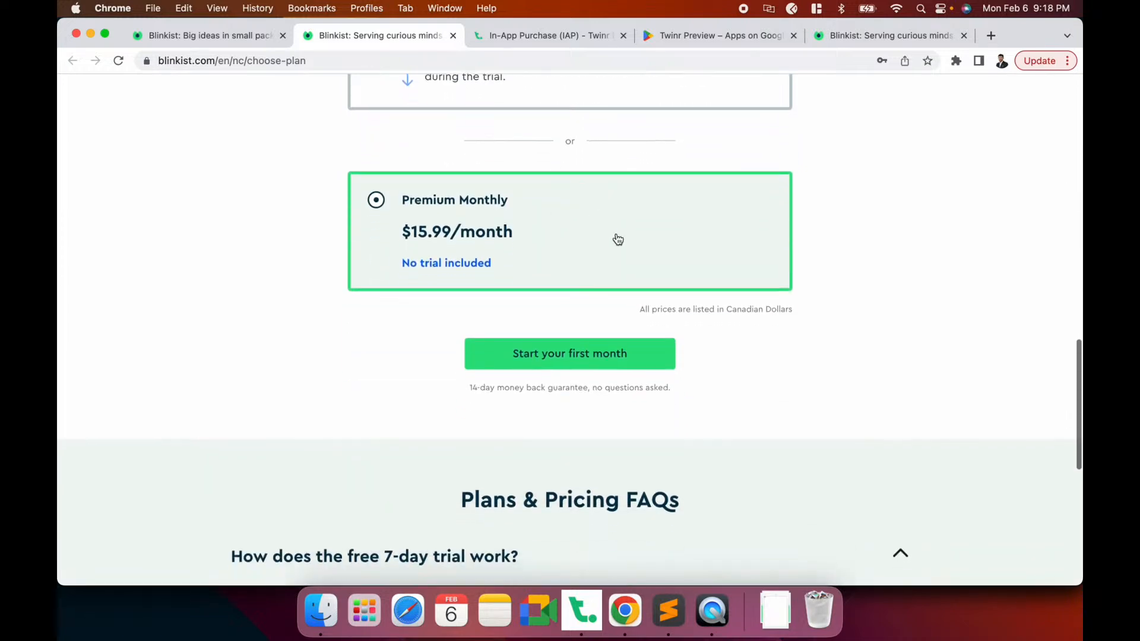
pyautogui.scroll(15, 554, 246)
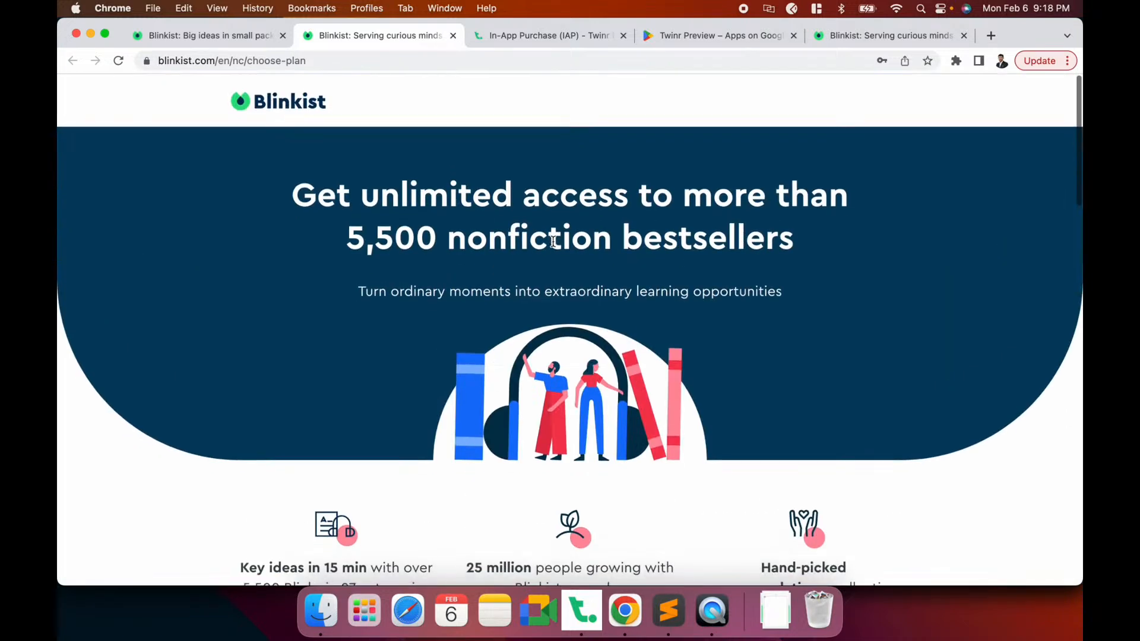
pyautogui.scroll(-8, 554, 246)
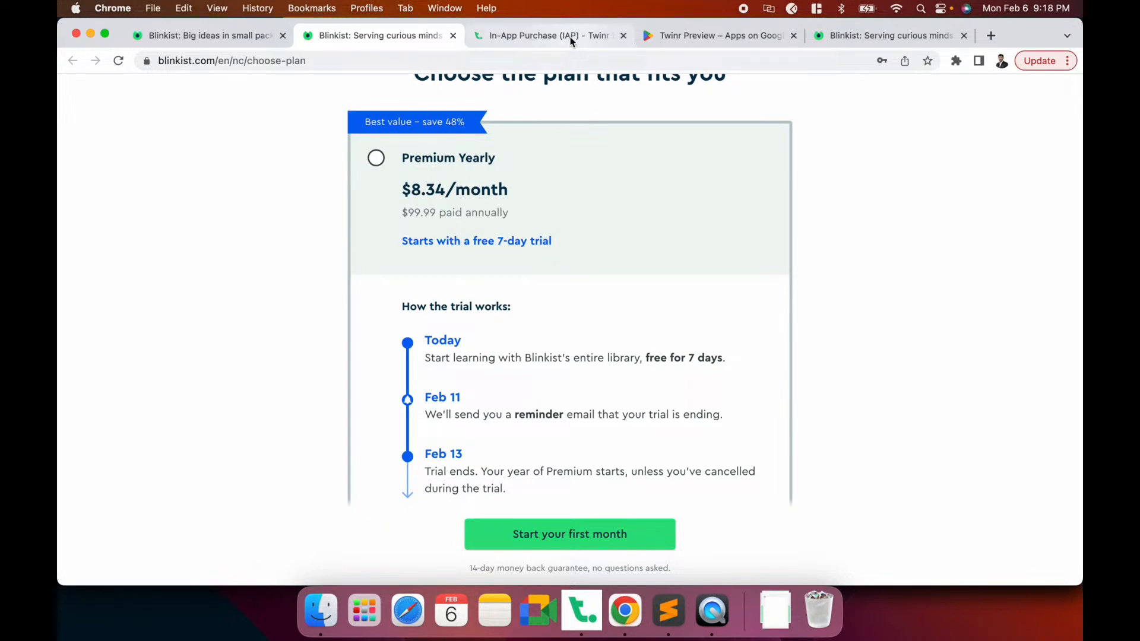
# Open the IAP help article and highlight the Consumable, Non-Consumable, Auto-renewable and Non-renewable types
pyautogui.click(534, 36)
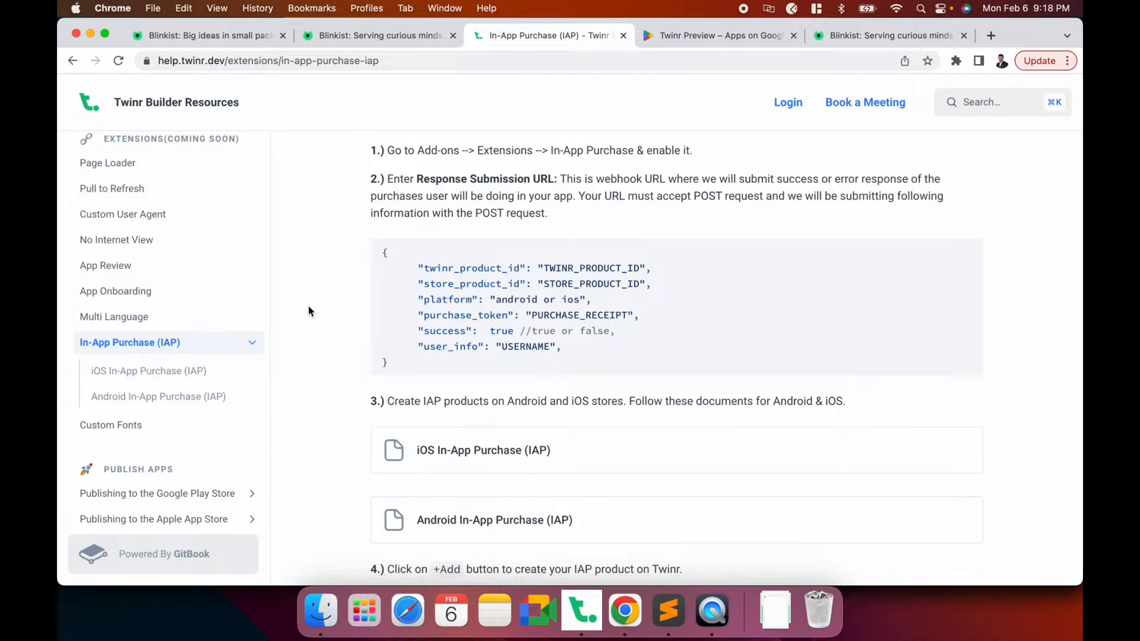
pyautogui.click(130, 343)
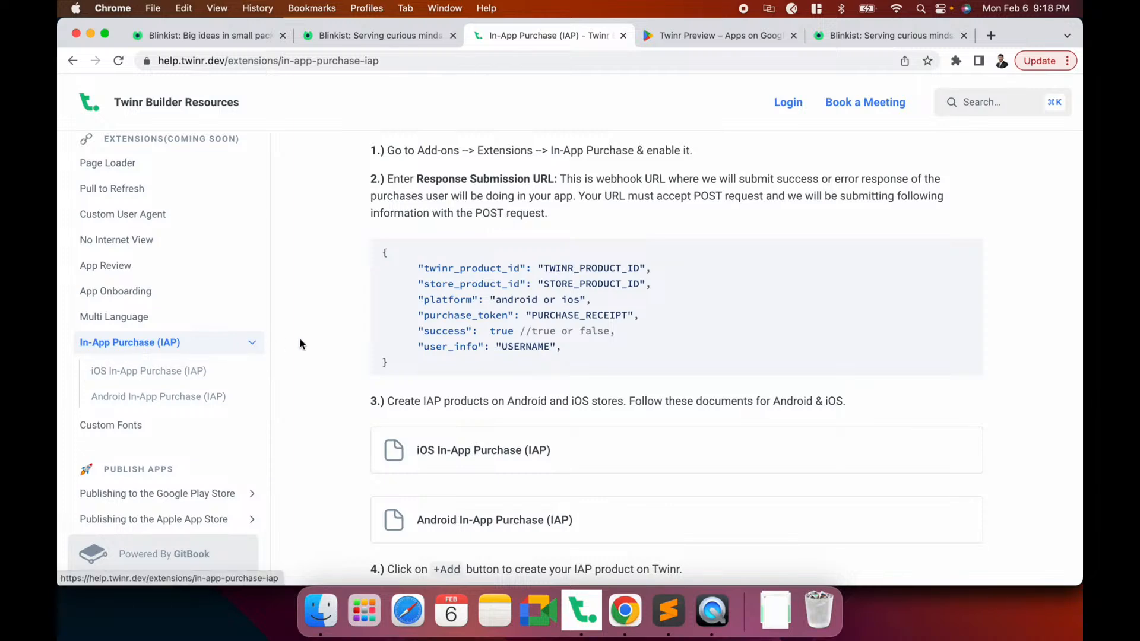
pyautogui.scroll(-5, 301, 344)
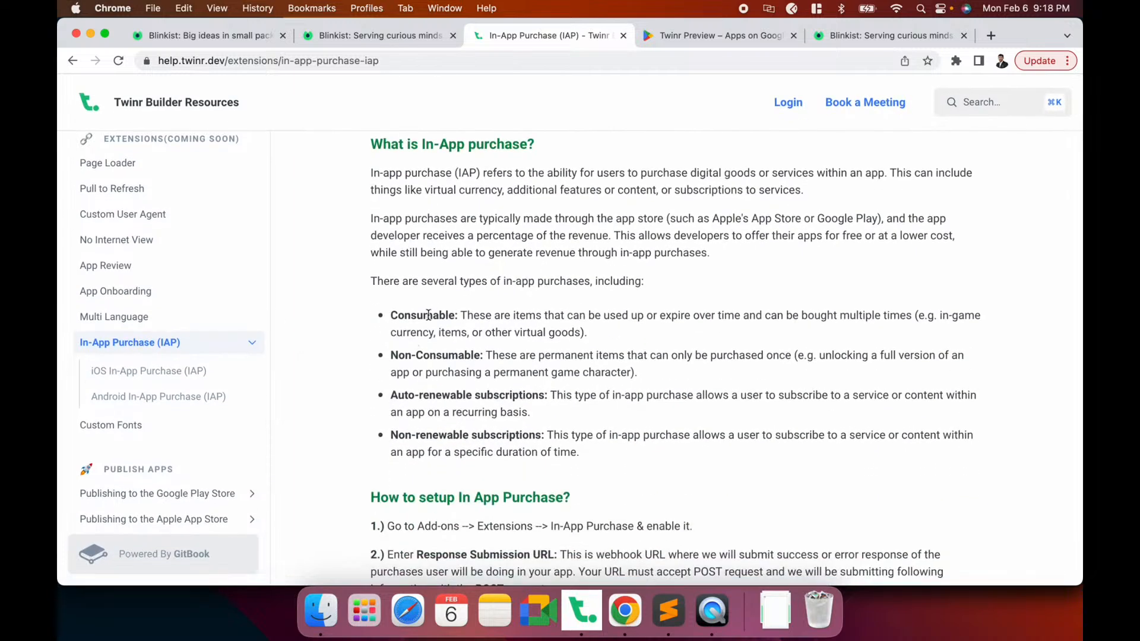
pyautogui.doubleClick(428, 315)
pyautogui.doubleClick(427, 358)
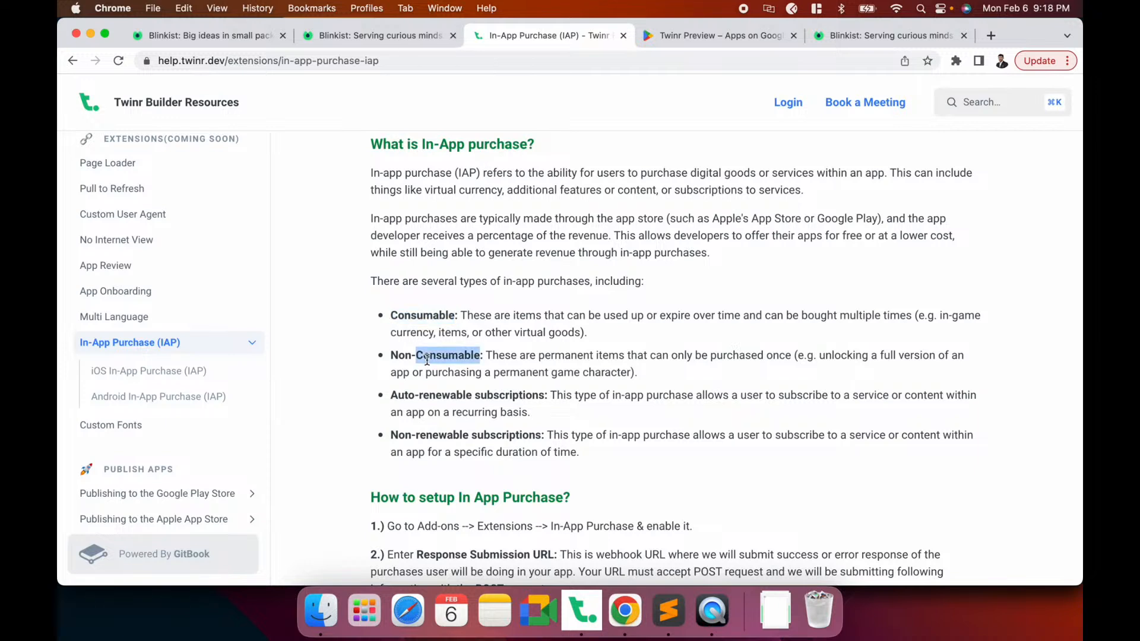
pyautogui.doubleClick(428, 395)
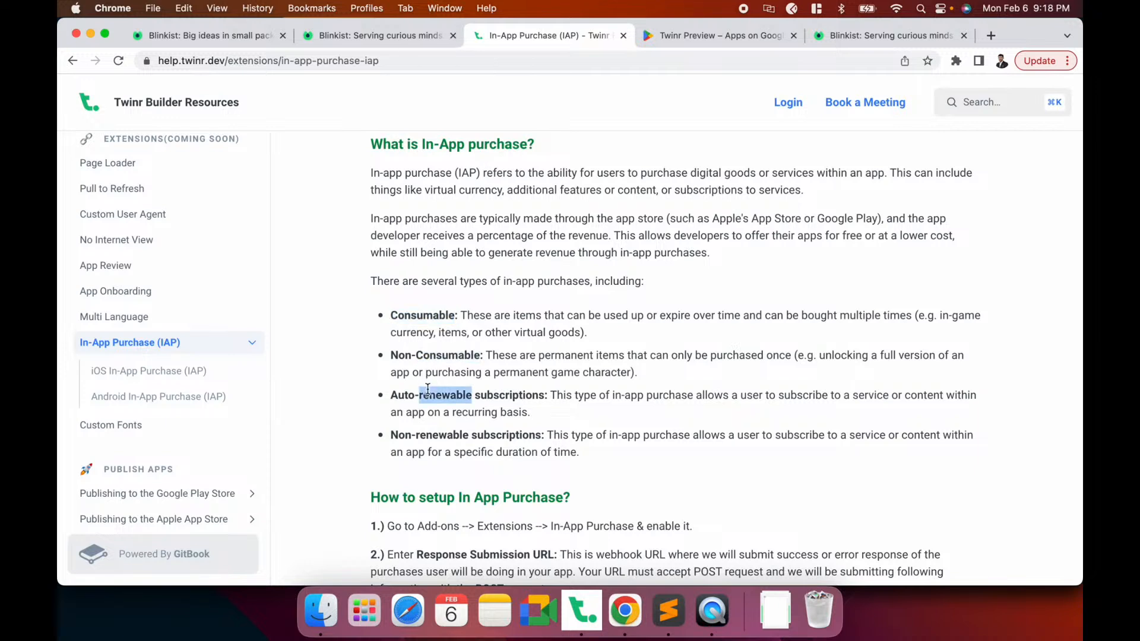
pyautogui.doubleClick(440, 435)
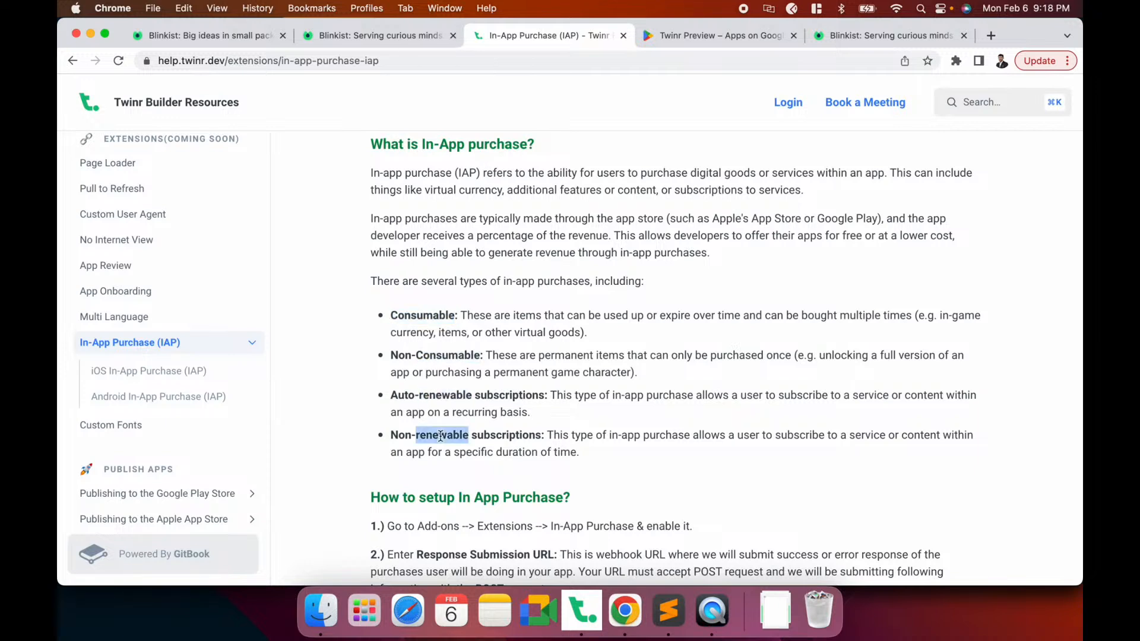
# Re-highlight the Consumable and Non-Consumable purchase types and scroll further down the article
pyautogui.click(500, 314)
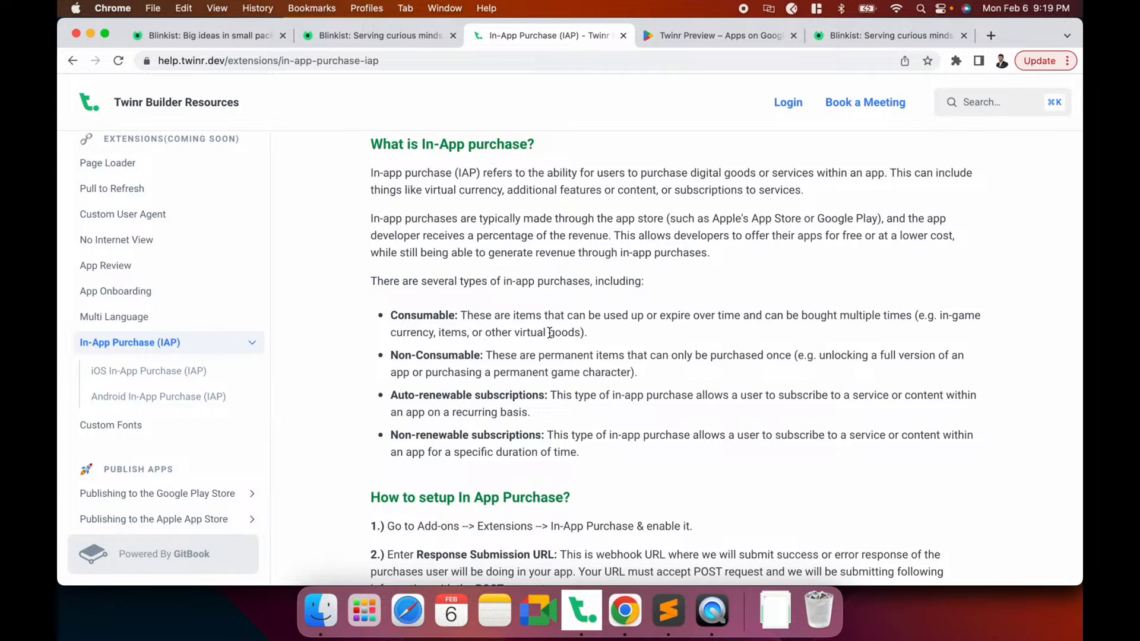
pyautogui.doubleClick(437, 317)
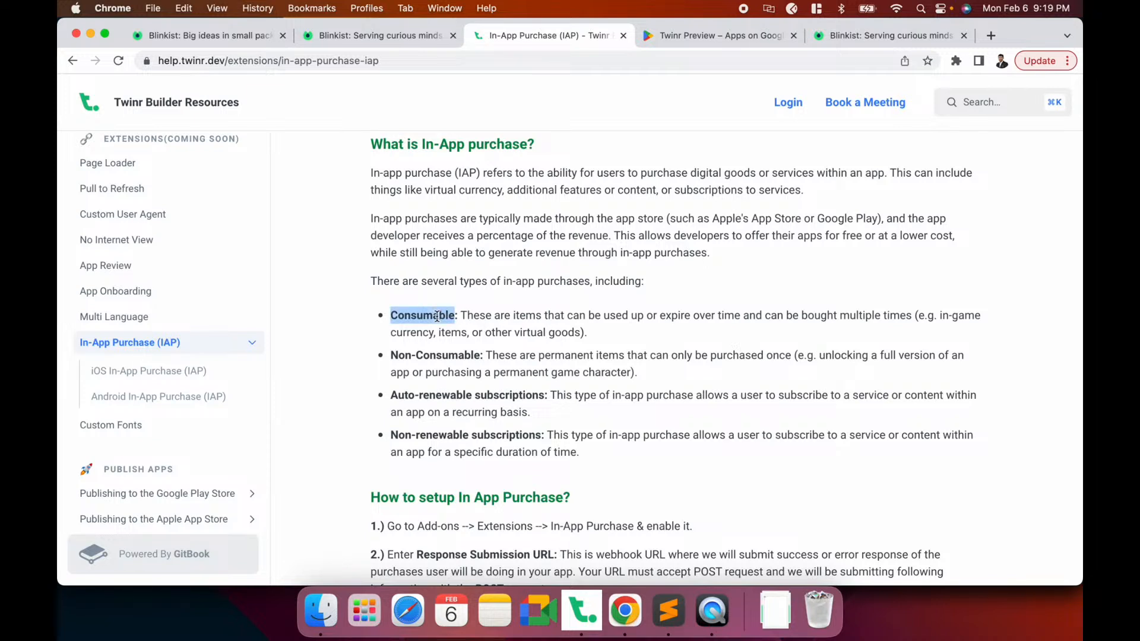
pyautogui.moveTo(389, 355); pyautogui.dragTo(472, 355)
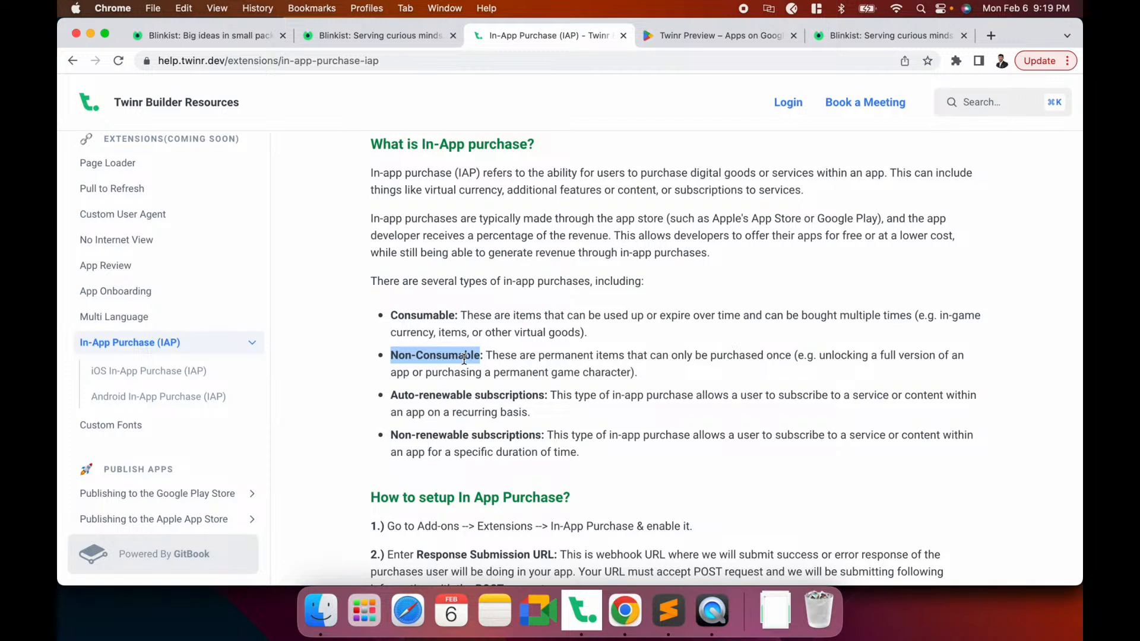
pyautogui.scroll(-2, 465, 357)
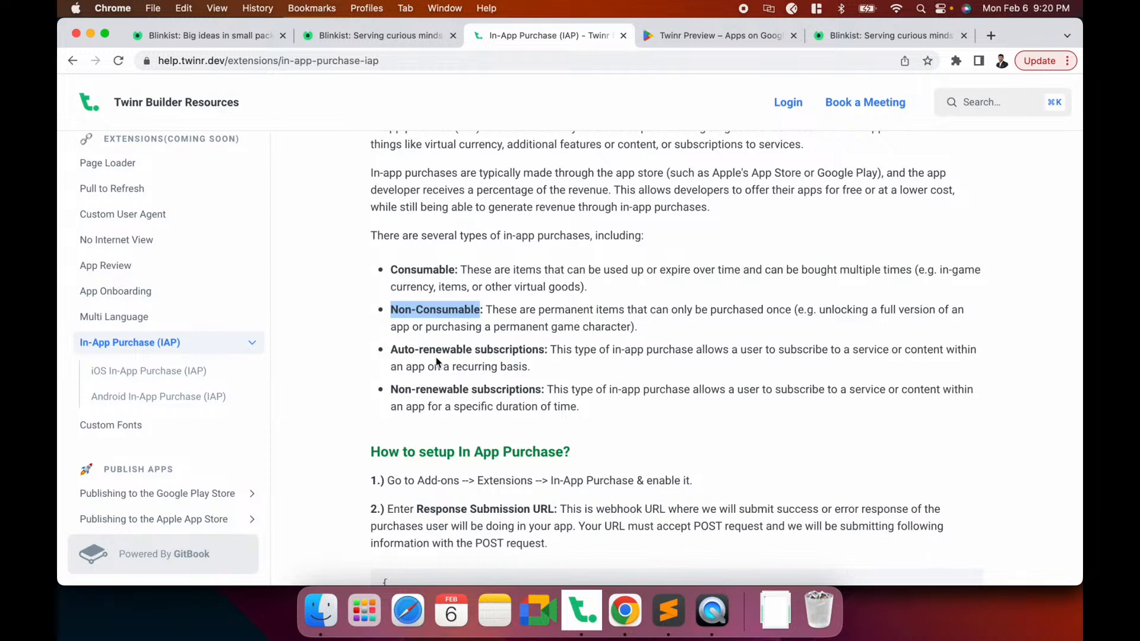
# Recheck Blinkist's plan tab, highlight 'Auto-renewable subscriptions' in the IAP docs, then open Twinr's In-App Purchase settings
pyautogui.click(374, 37)
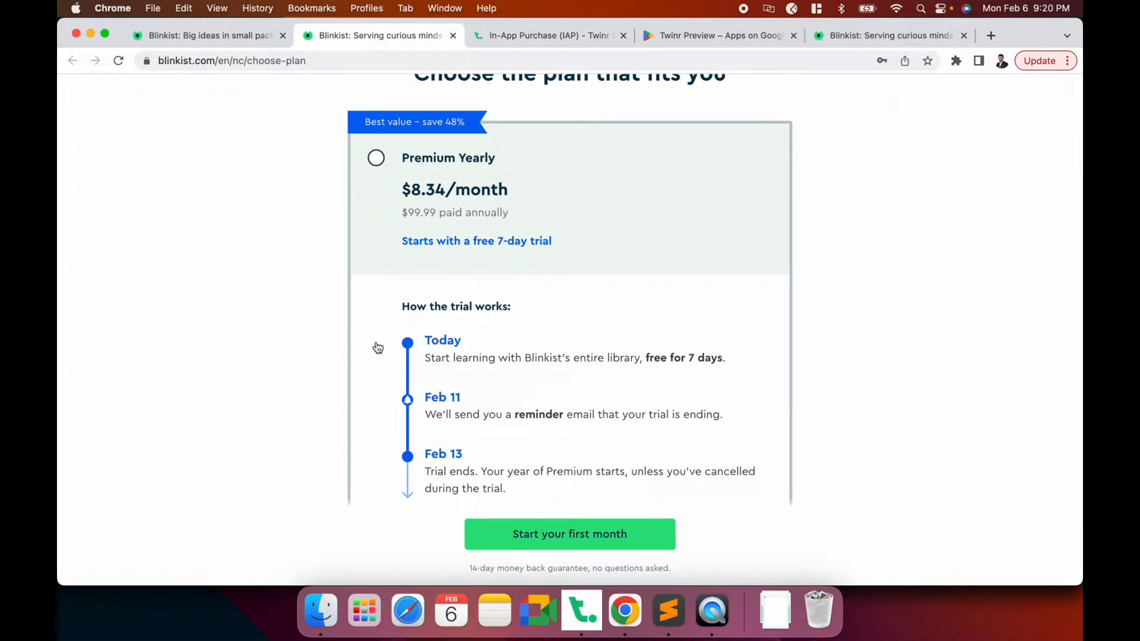
pyautogui.scroll(-2, 253, 300)
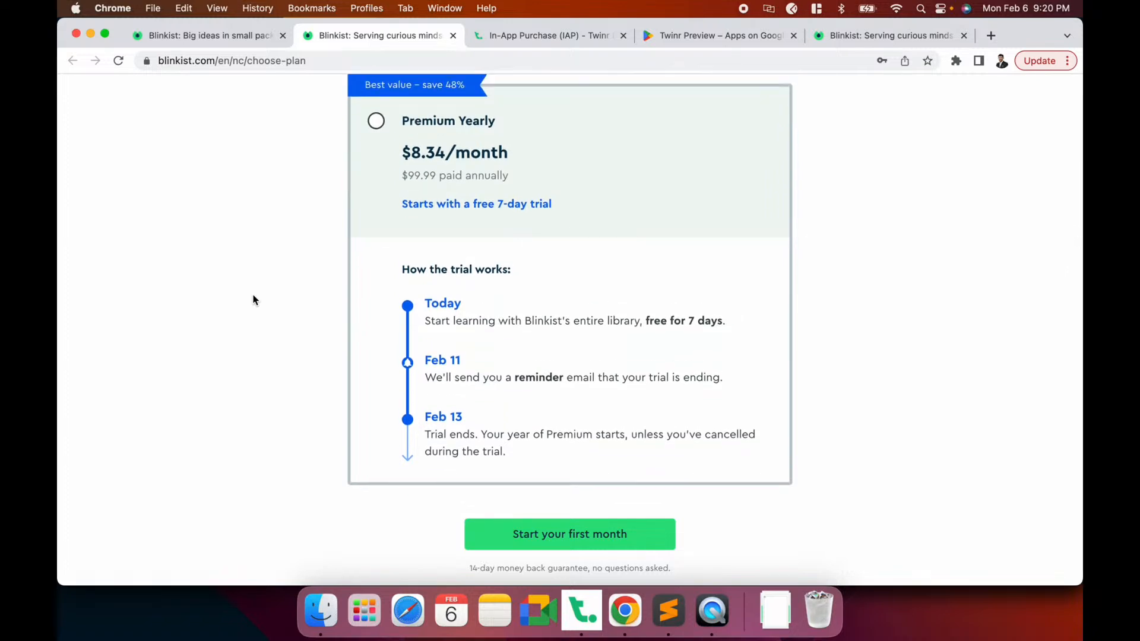
pyautogui.click(532, 37)
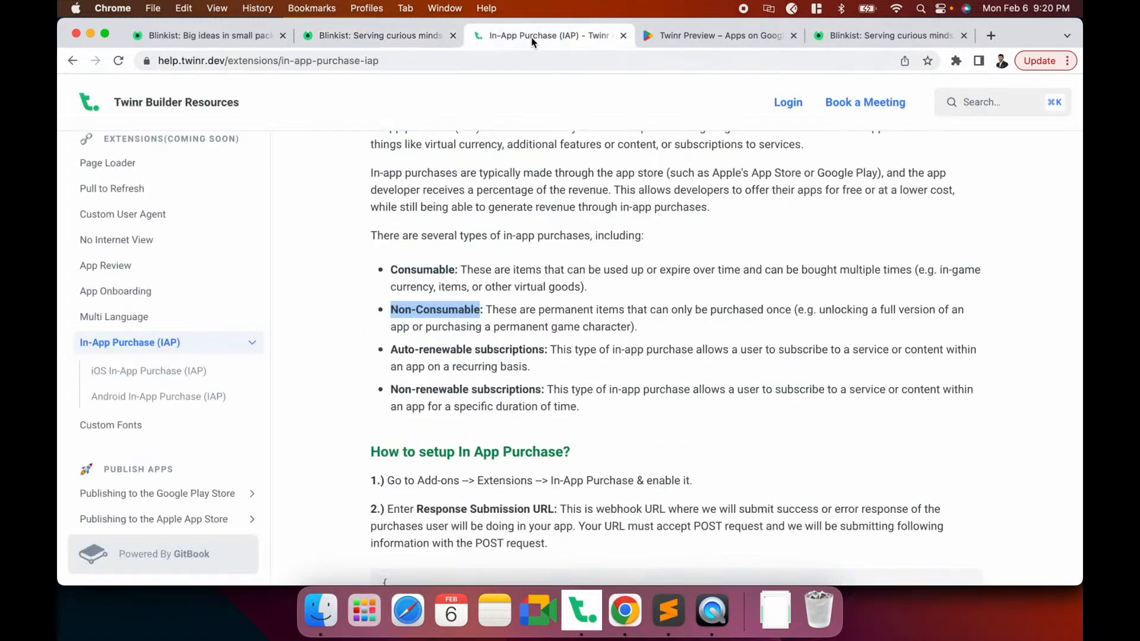
pyautogui.moveTo(390, 350); pyautogui.dragTo(544, 351)
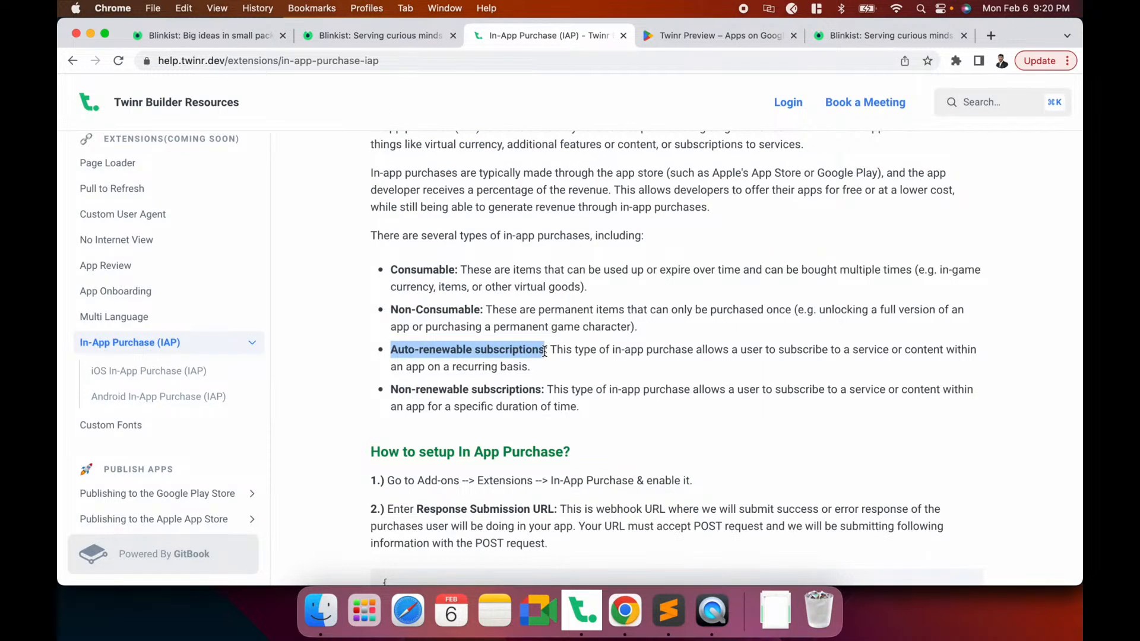
pyautogui.click(581, 610)
pyautogui.click(824, 450)
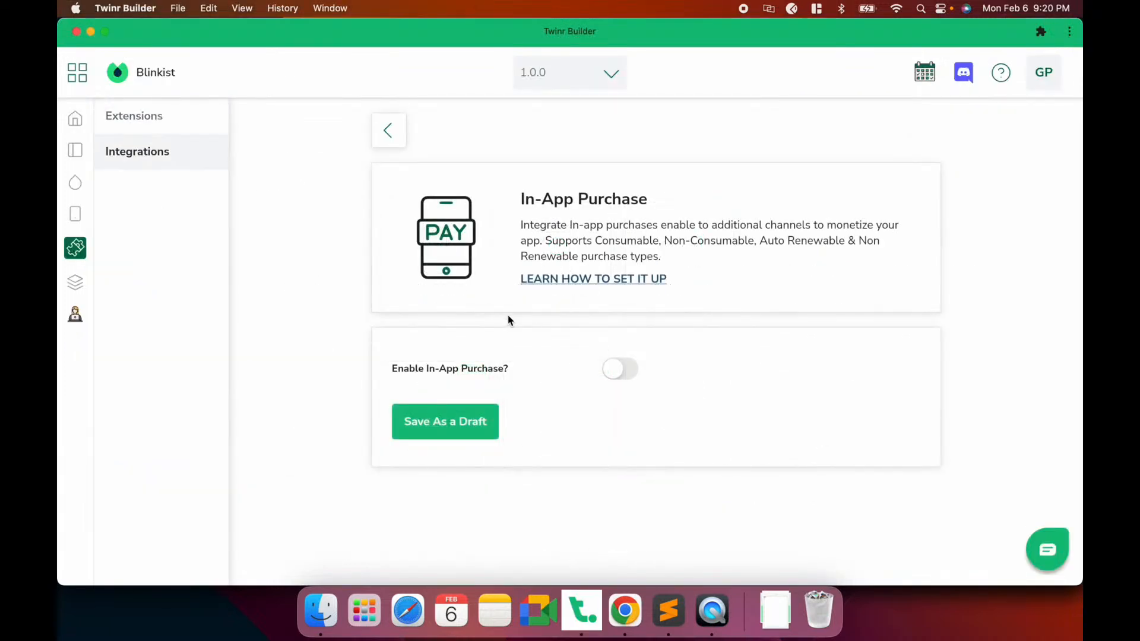
# Enable In-App Purchase and click into the newly shown Response Submission URL field
pyautogui.click(621, 372)
pyautogui.scroll(-2, 622, 375)
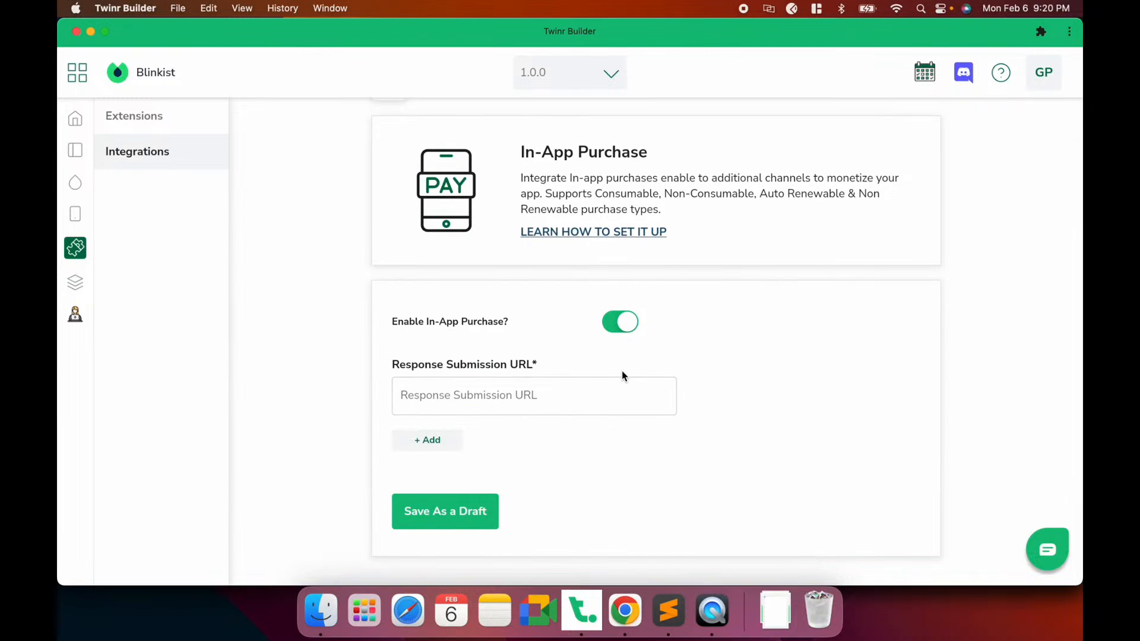
pyautogui.click(512, 398)
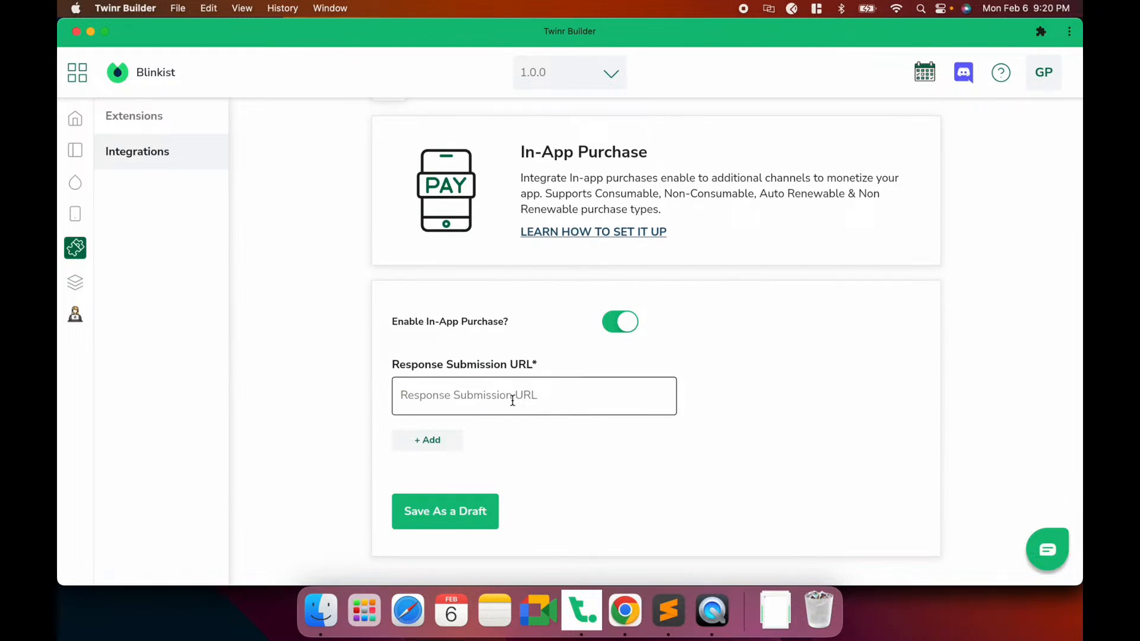
# Preview the Add product form's types, keeping Auto Renewable Subscription, close it unsaved and return to Chrome
pyautogui.click(437, 445)
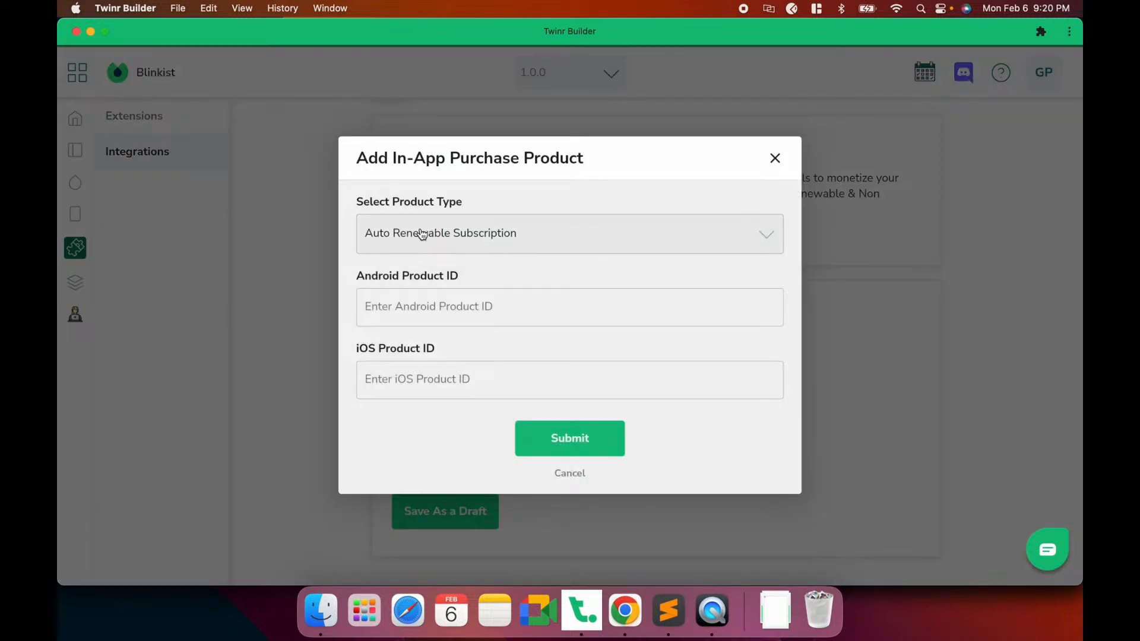
pyautogui.click(442, 233)
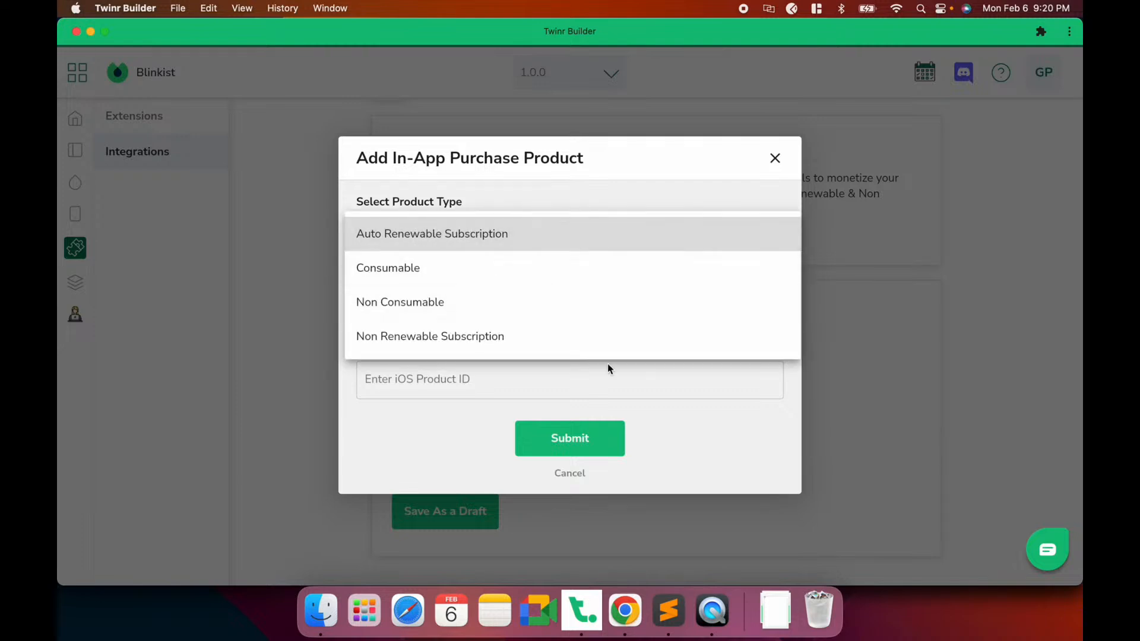
pyautogui.click(690, 181)
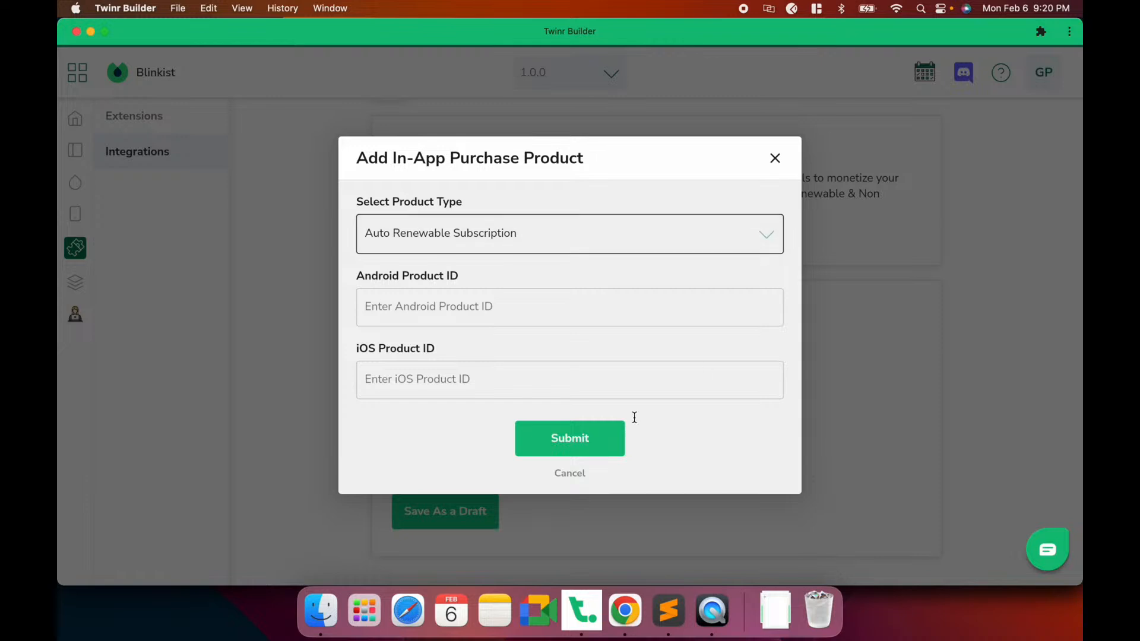
pyautogui.click(774, 157)
pyautogui.click(491, 378)
pyautogui.press('super+Tab')
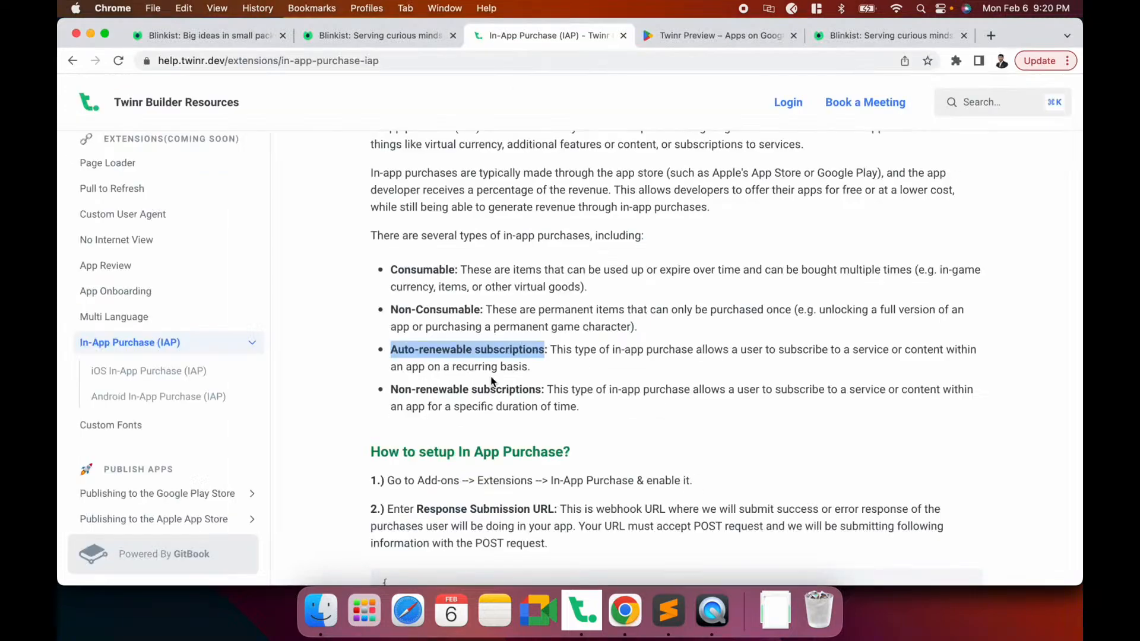
# Browse Blinkist's For You page and start the Premium Monthly first-month purchase, dismissing the sign-up form
pyautogui.click(233, 36)
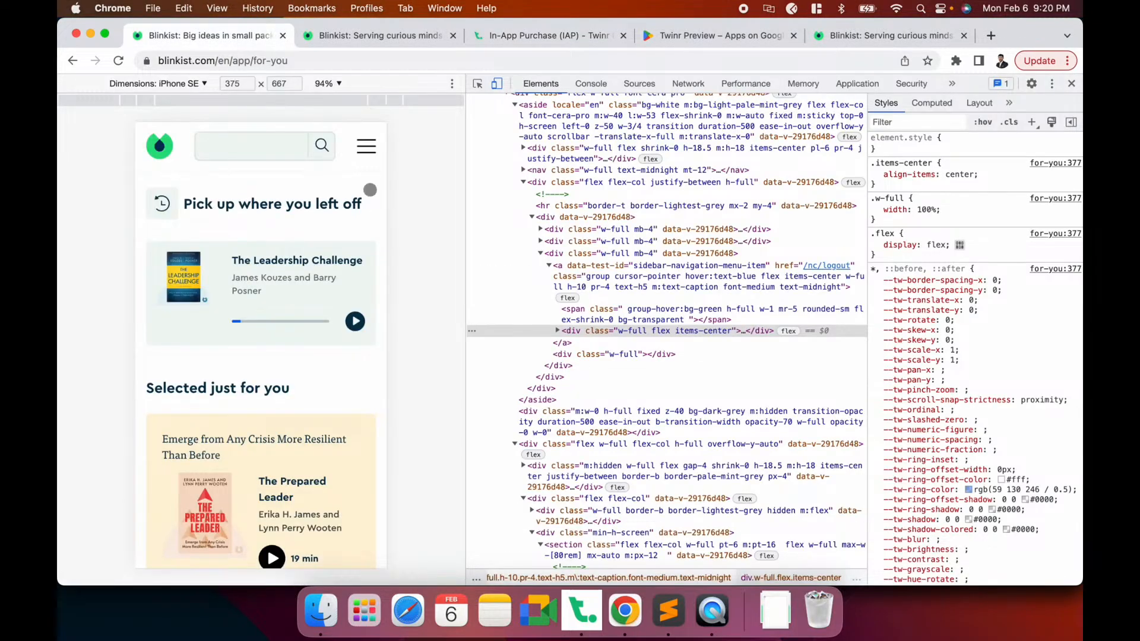
pyautogui.click(366, 146)
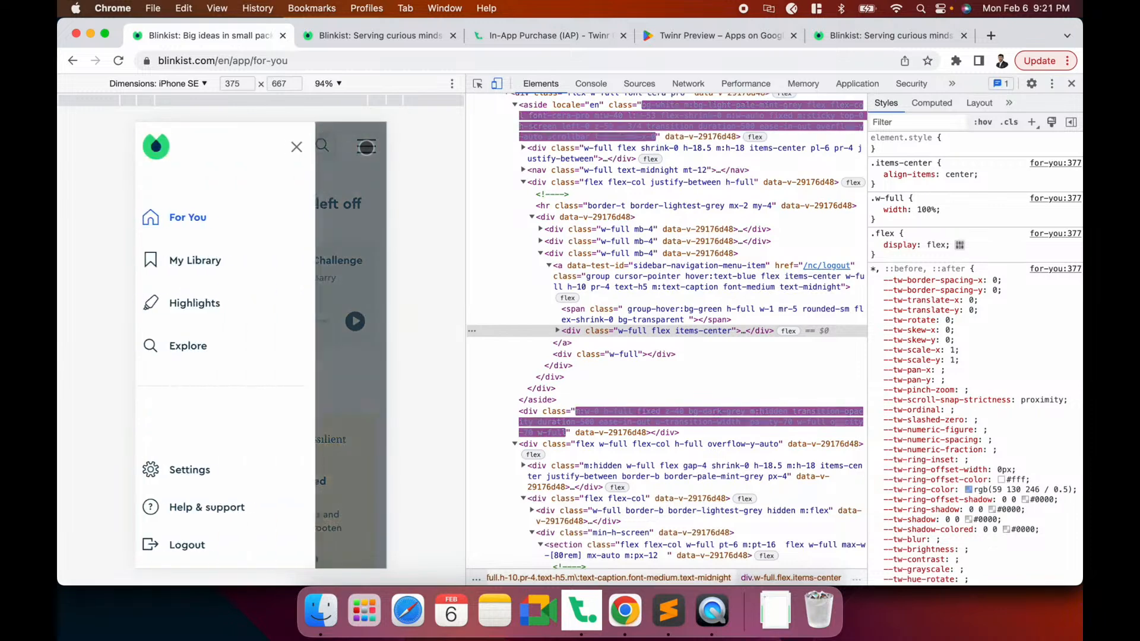
pyautogui.click(306, 146)
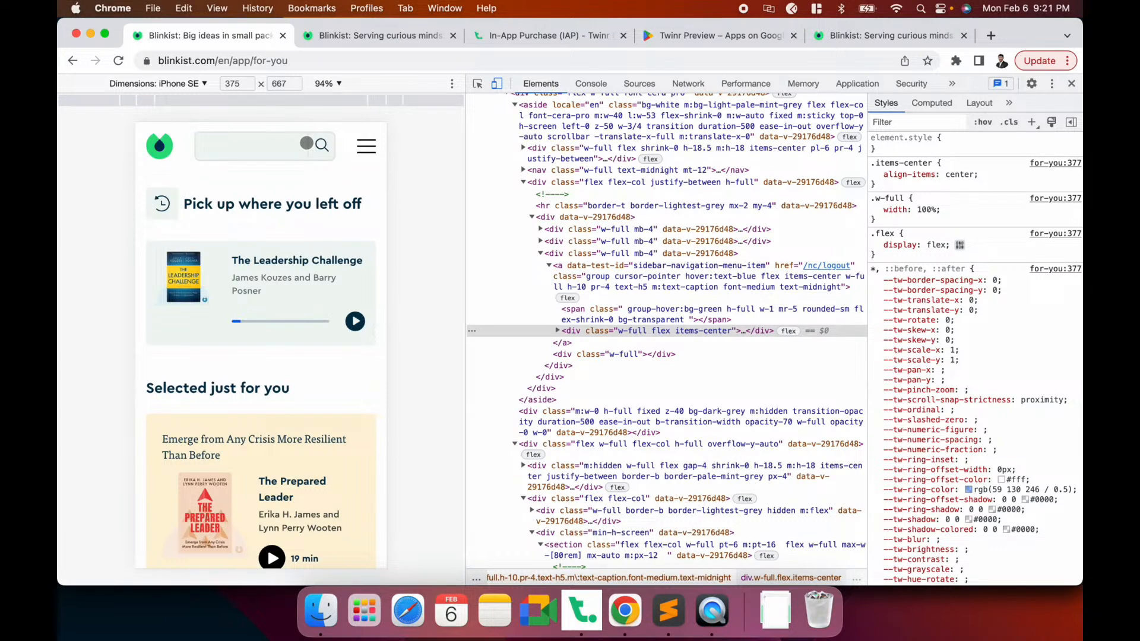
pyautogui.click(380, 35)
pyautogui.scroll(-4, 476, 473)
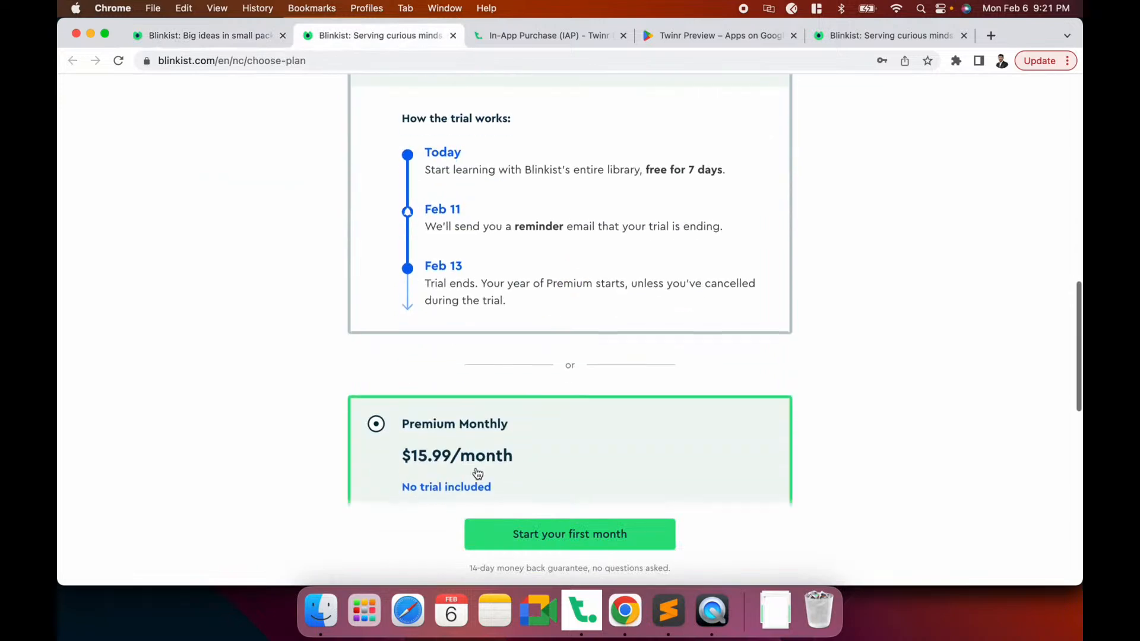
pyautogui.click(533, 533)
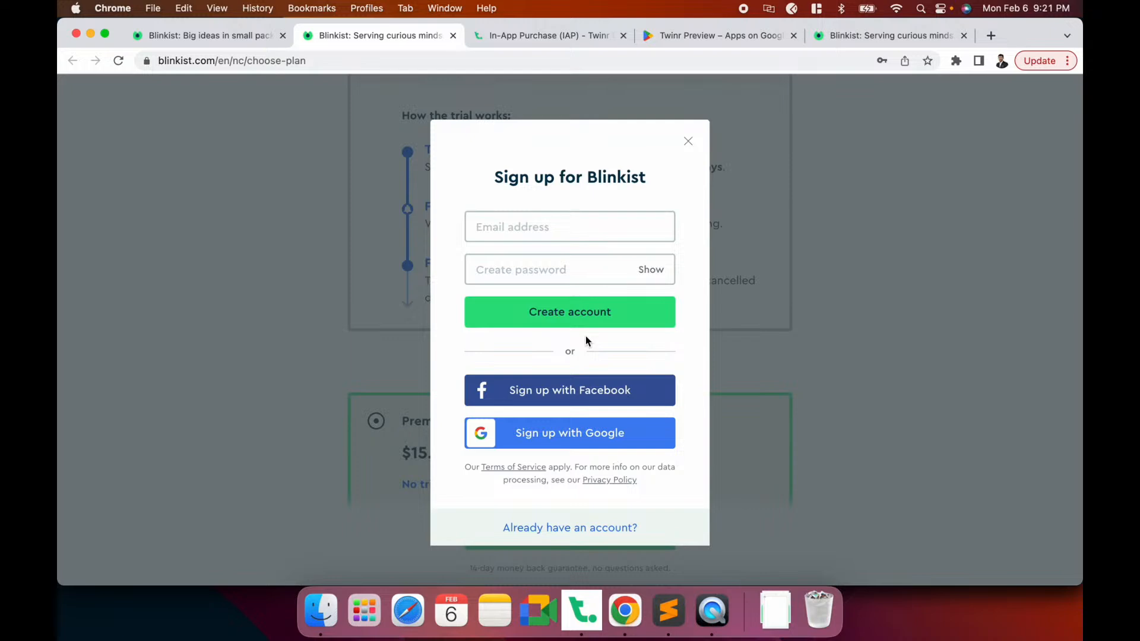
pyautogui.click(685, 151)
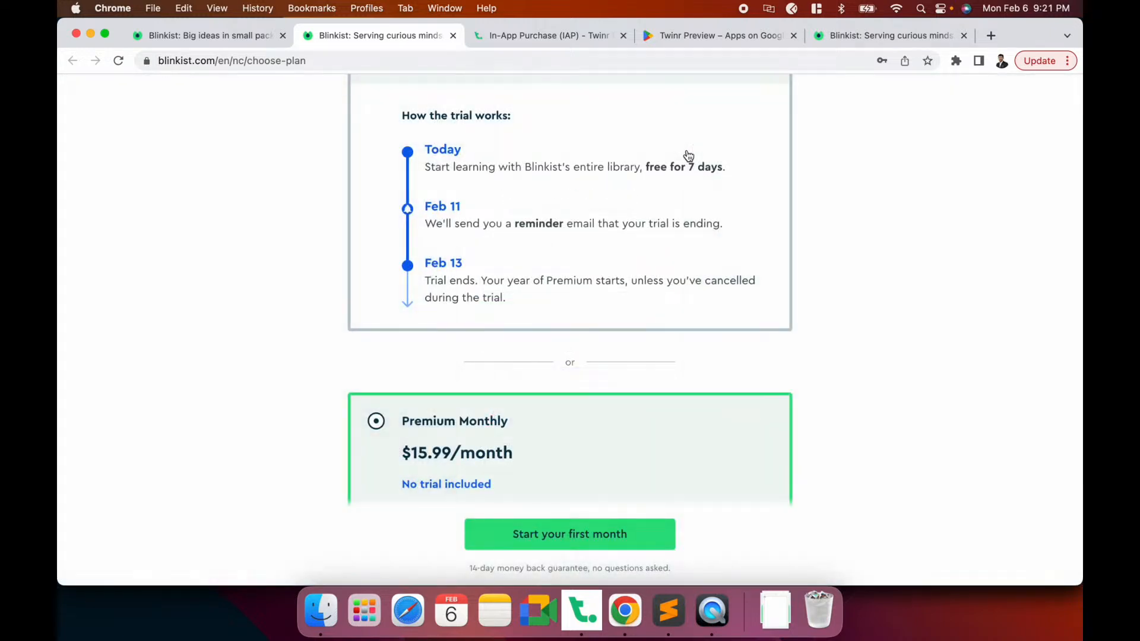
# Scroll through the Twinr IAP setup documentation
pyautogui.click(575, 39)
pyautogui.scroll(-5, 546, 311)
pyautogui.scroll(-10, 546, 313)
pyautogui.scroll(10, 547, 313)
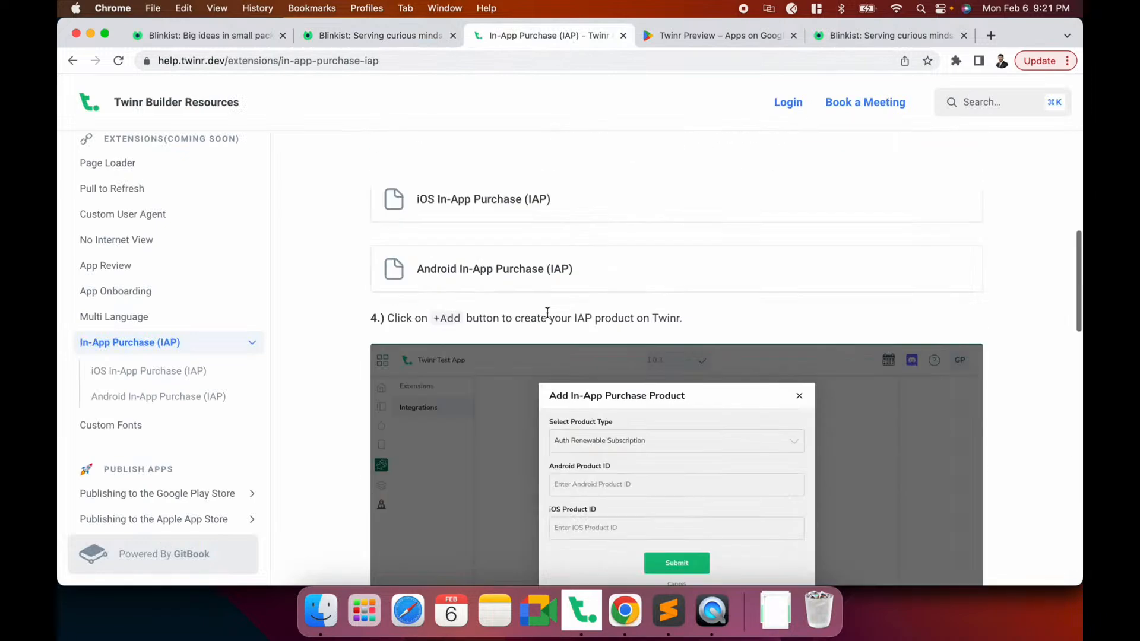
pyautogui.scroll(3, 546, 313)
pyautogui.scroll(-2, 547, 315)
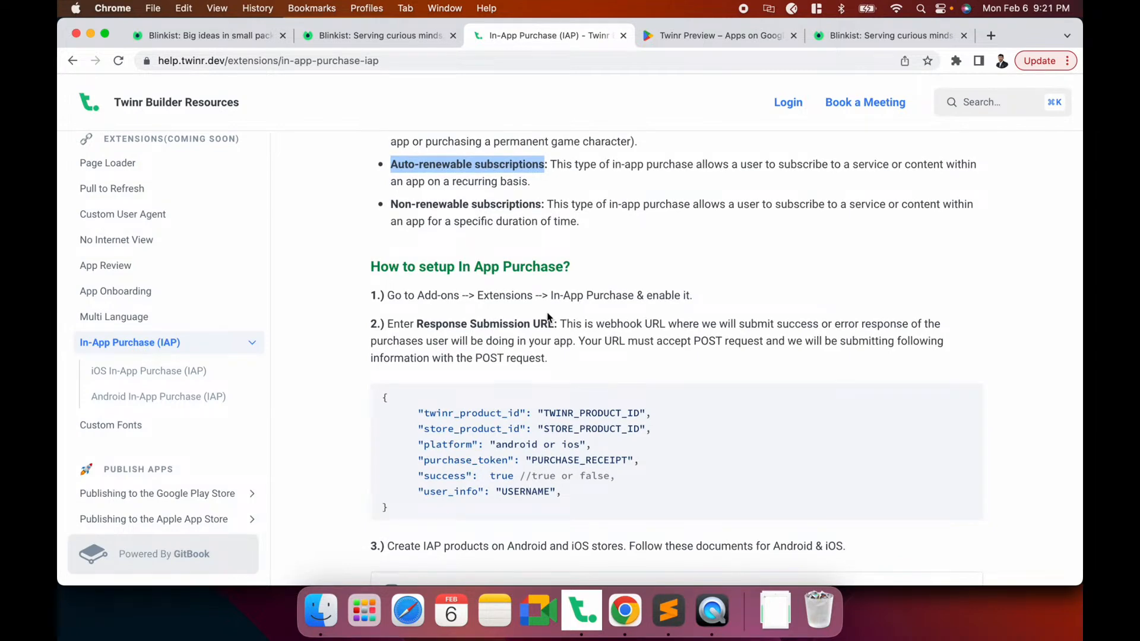
# Review Blinkist's choose-plan page again, then go back to Twinr Builder's In-App Purchase settings
pyautogui.click(379, 34)
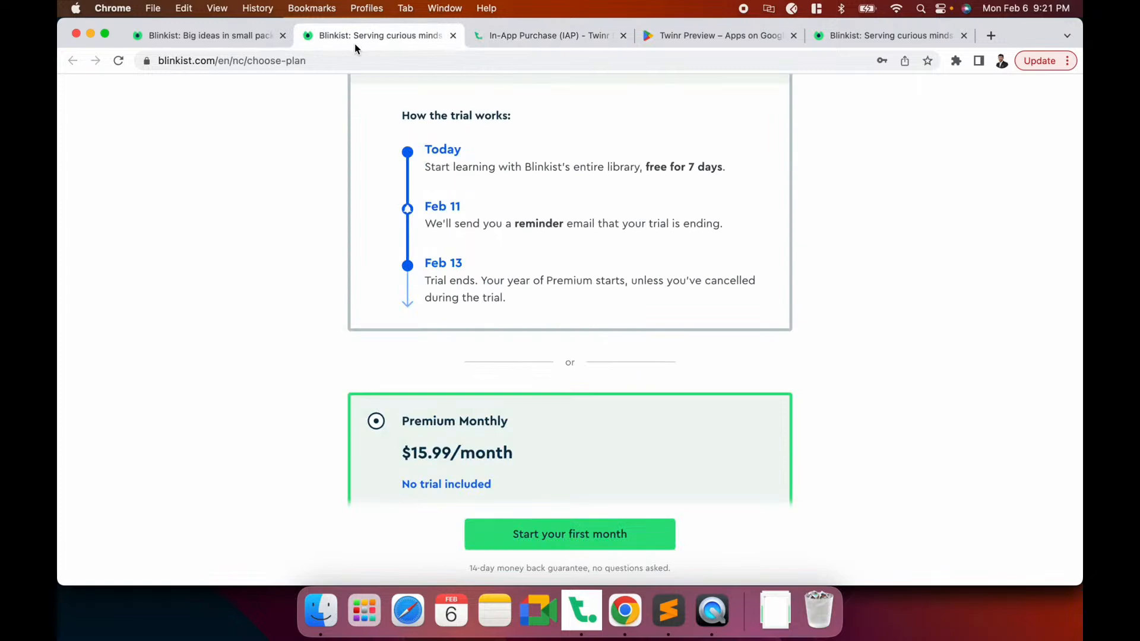
pyautogui.scroll(15, 284, 267)
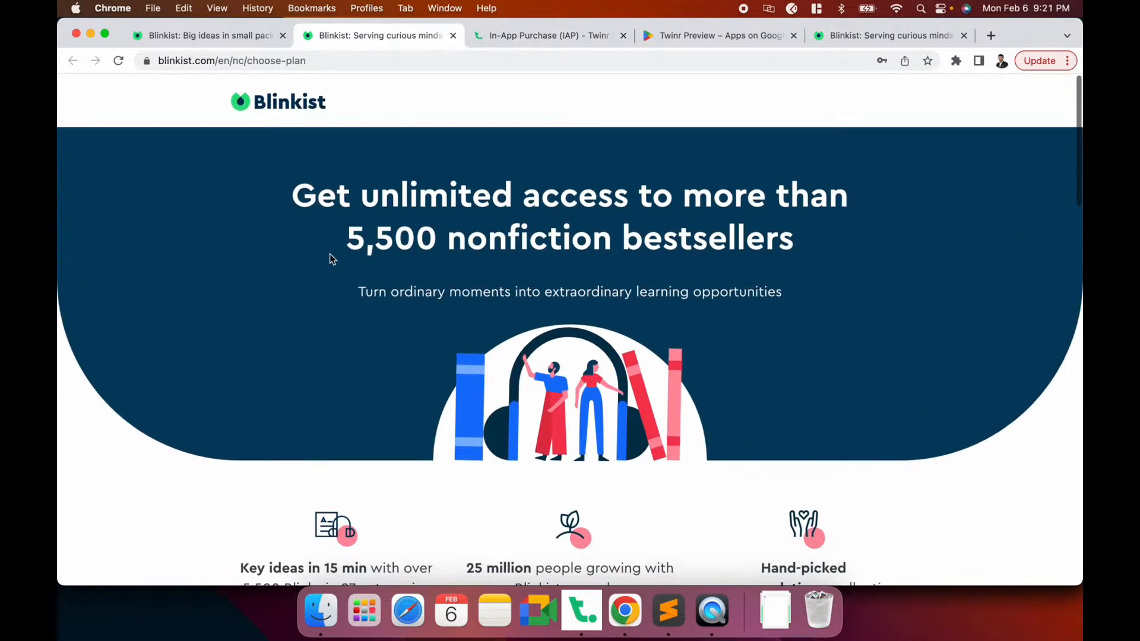
pyautogui.scroll(-6, 330, 257)
pyautogui.scroll(-6, 331, 264)
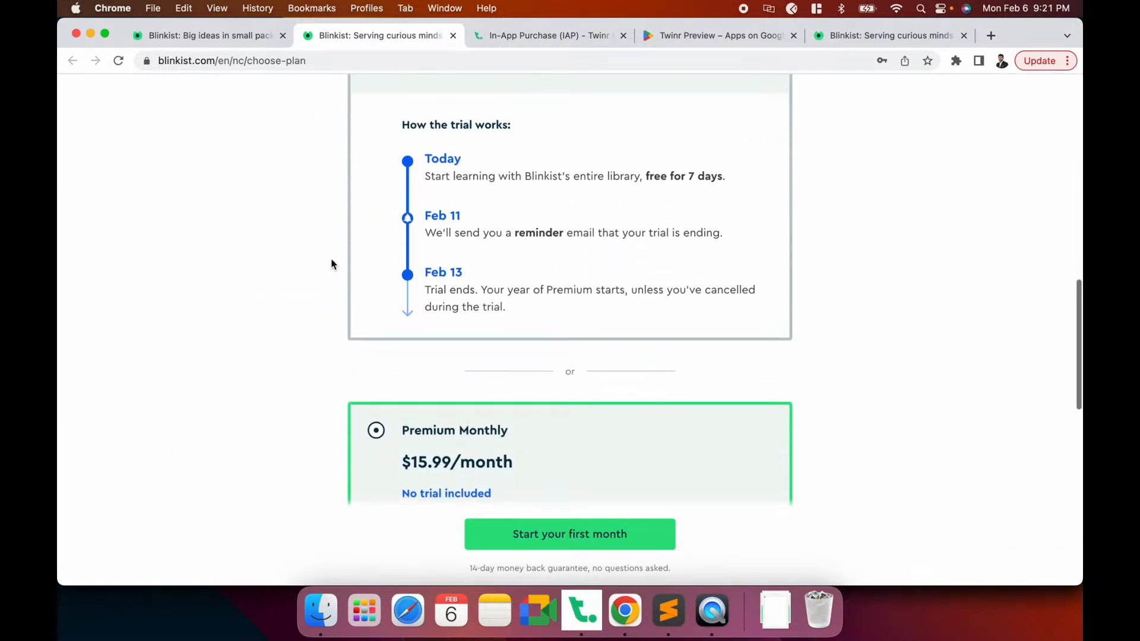
pyautogui.scroll(2, 331, 264)
pyautogui.scroll(2, 332, 264)
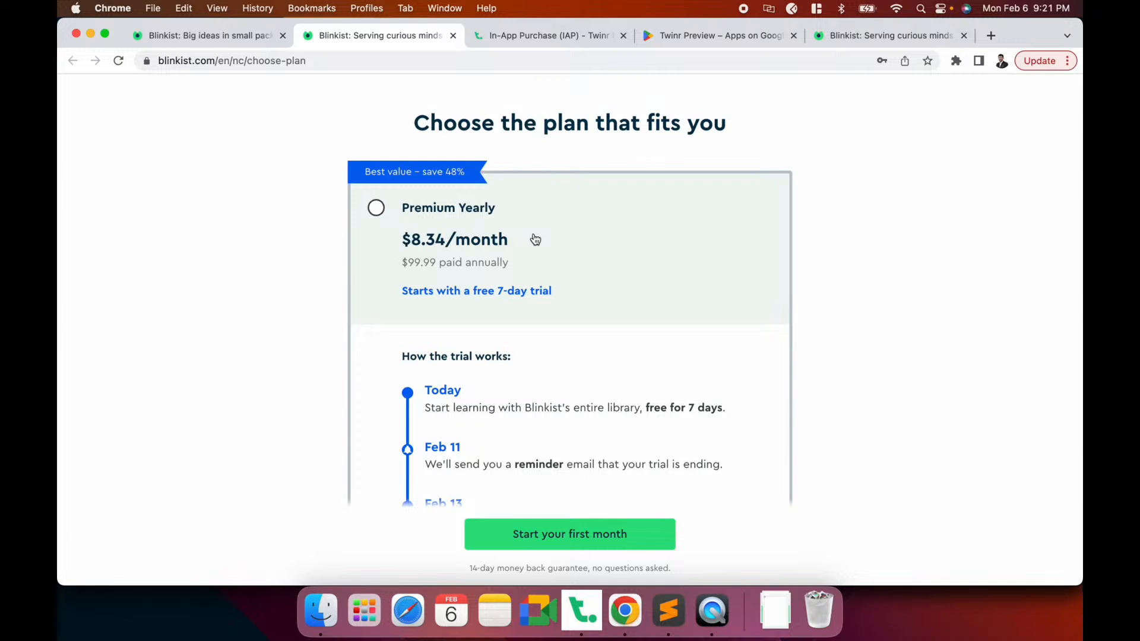
pyautogui.scroll(-2, 533, 239)
pyautogui.click(594, 623)
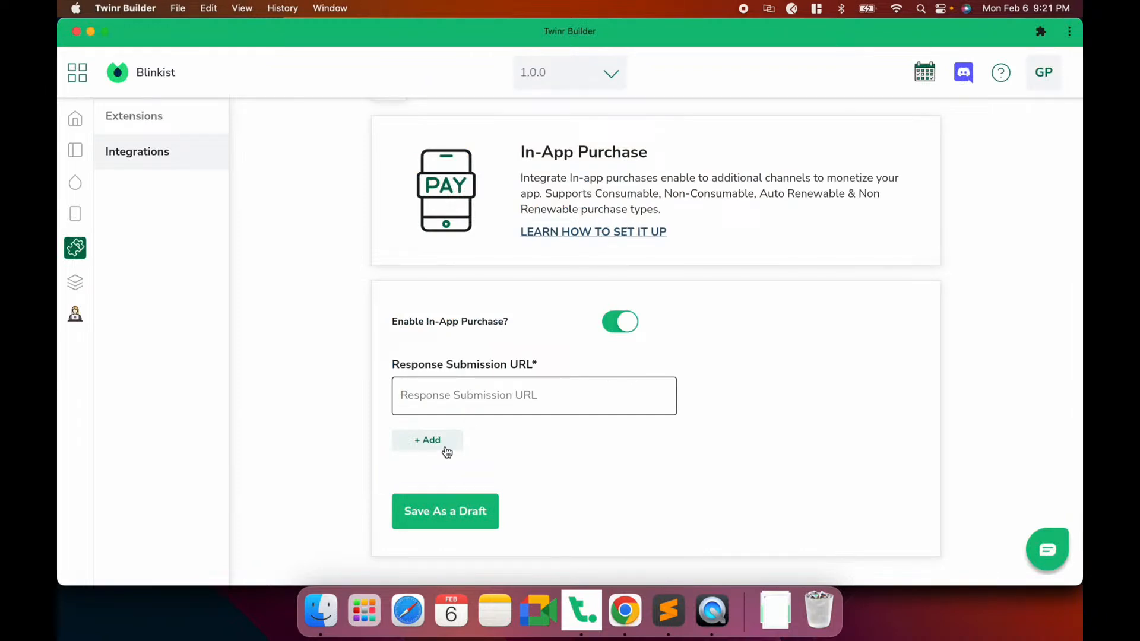
# Inspect the Add product form's Android and iOS Product ID fields, close it unsaved, and return to Chrome
pyautogui.click(446, 451)
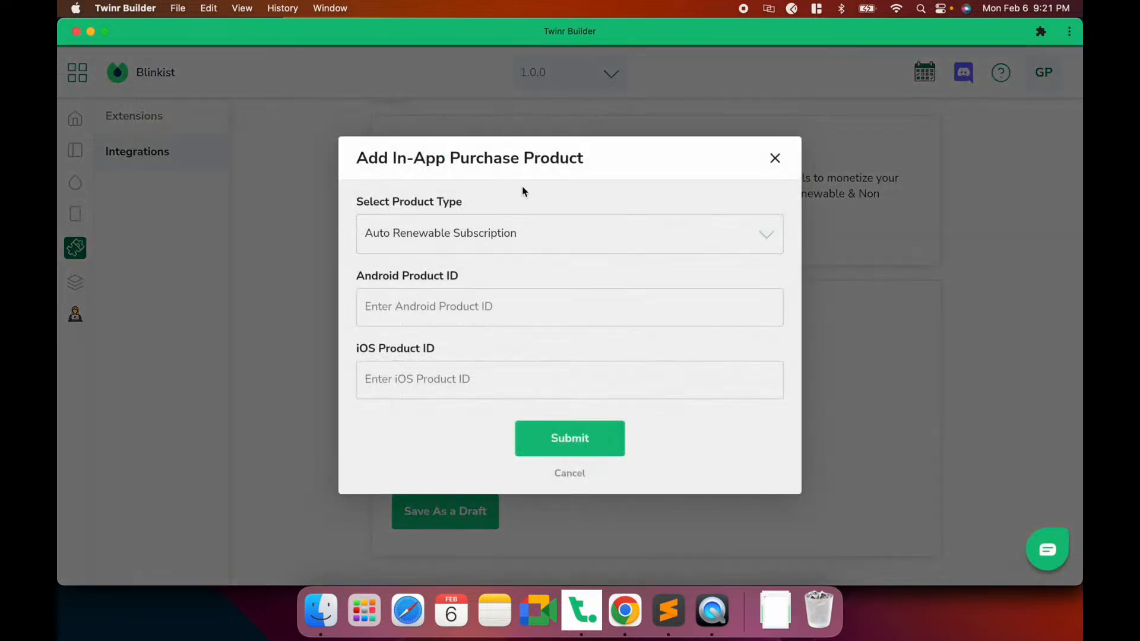
pyautogui.click(385, 313)
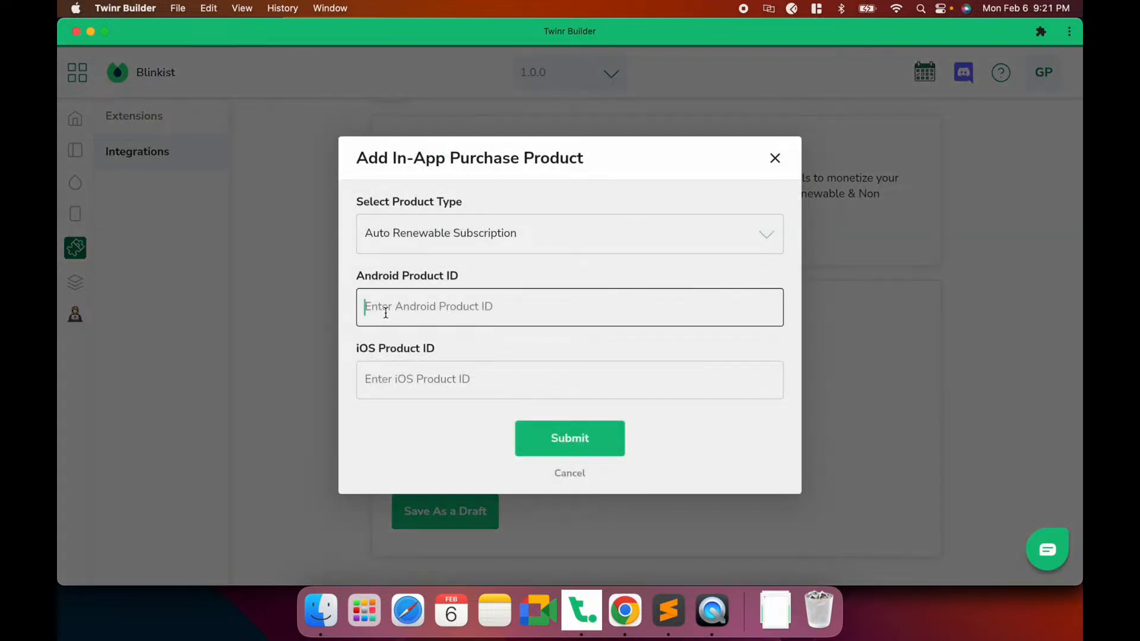
pyautogui.click(494, 381)
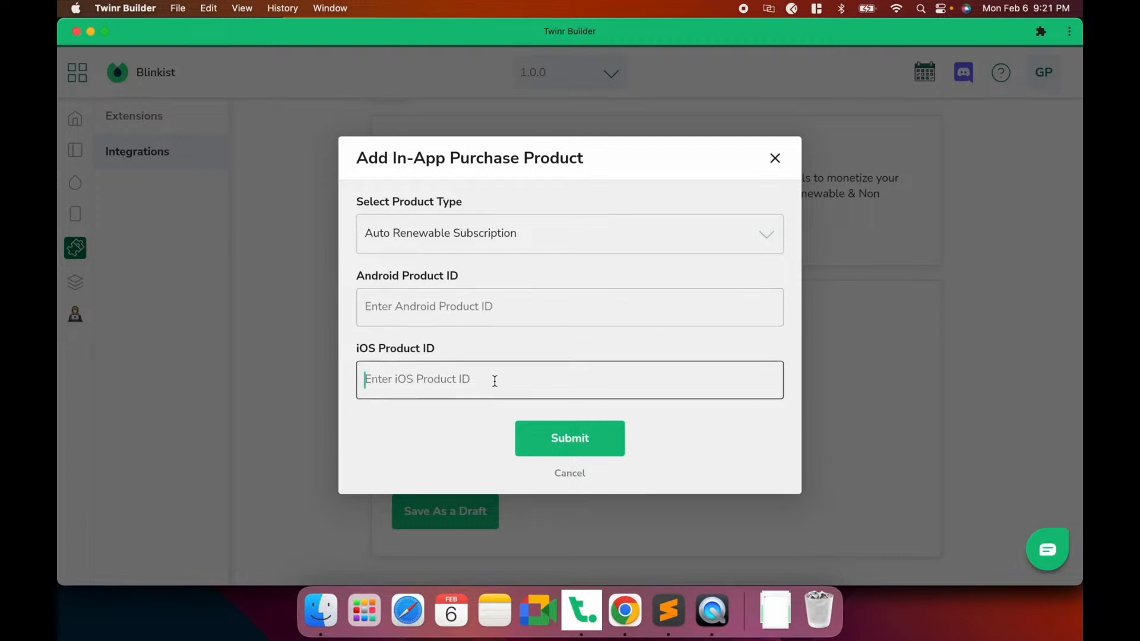
pyautogui.click(776, 158)
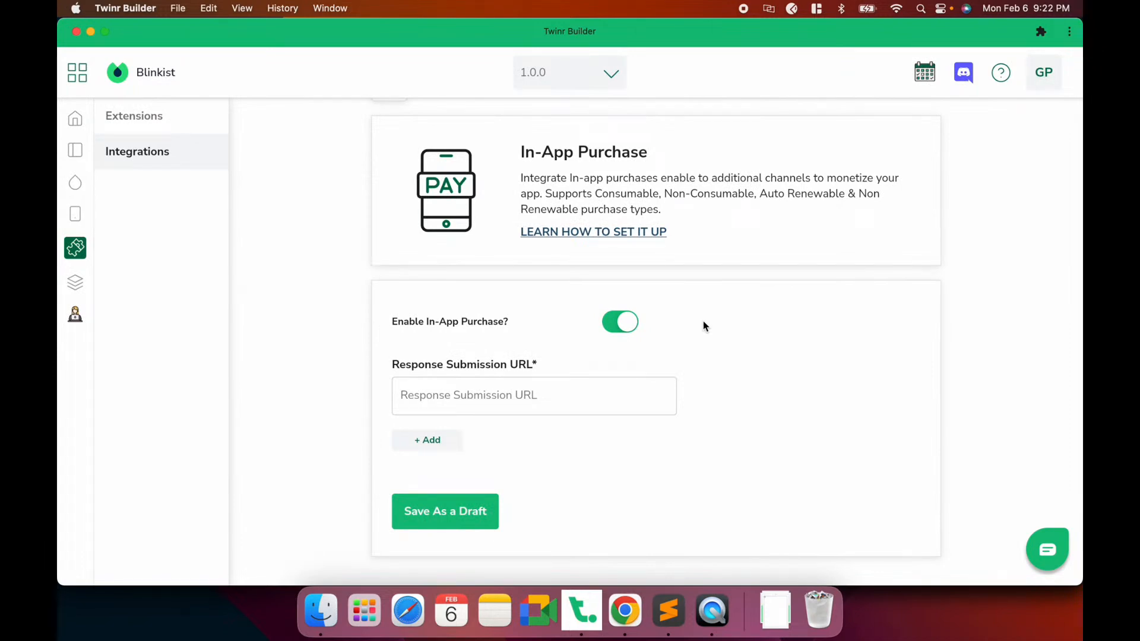
pyautogui.press('super+Tab')
# Find Premium Monthly at $15.99/month on Blinkist's plan page, view the mirrored iPhone's Explore screen, return to Twinr
pyautogui.scroll(-3, 525, 324)
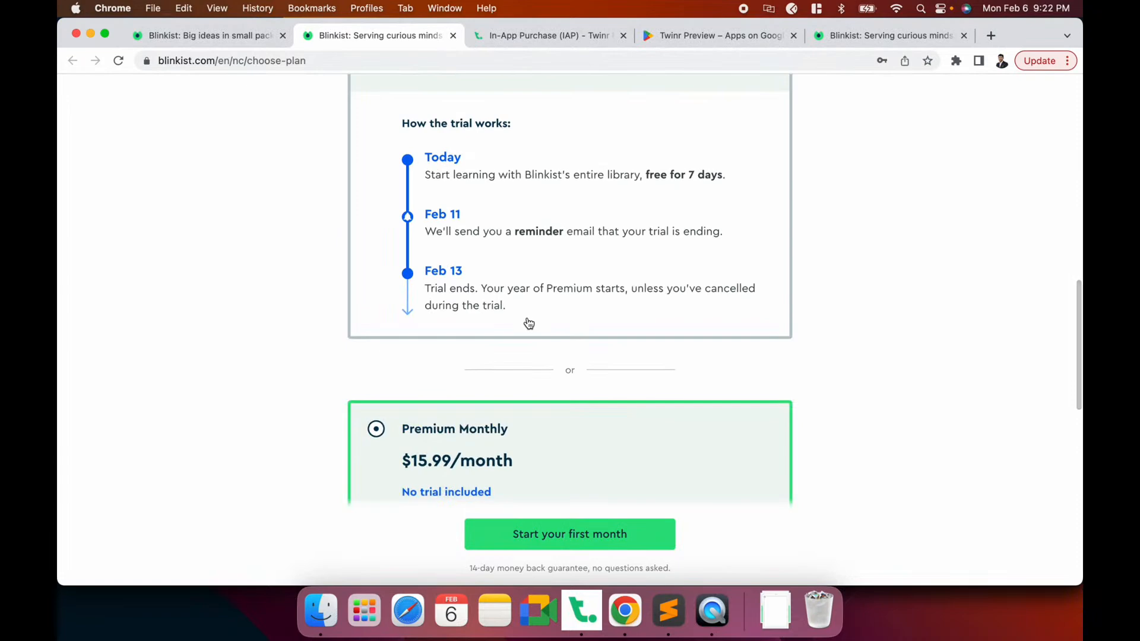
pyautogui.scroll(-3, 529, 323)
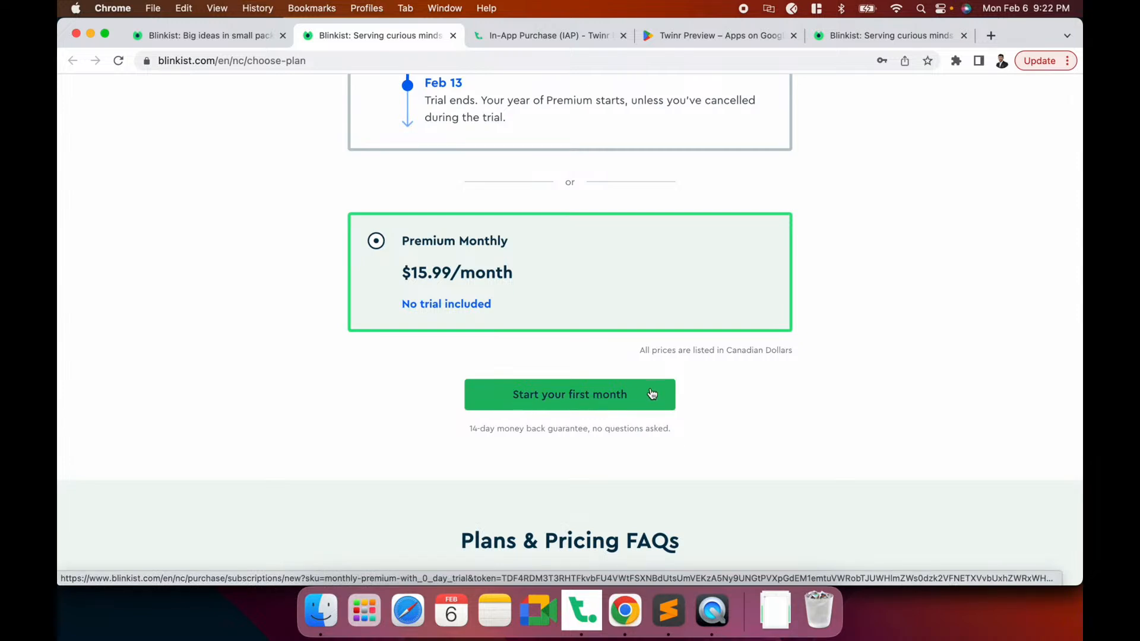
pyautogui.scroll(1, 653, 390)
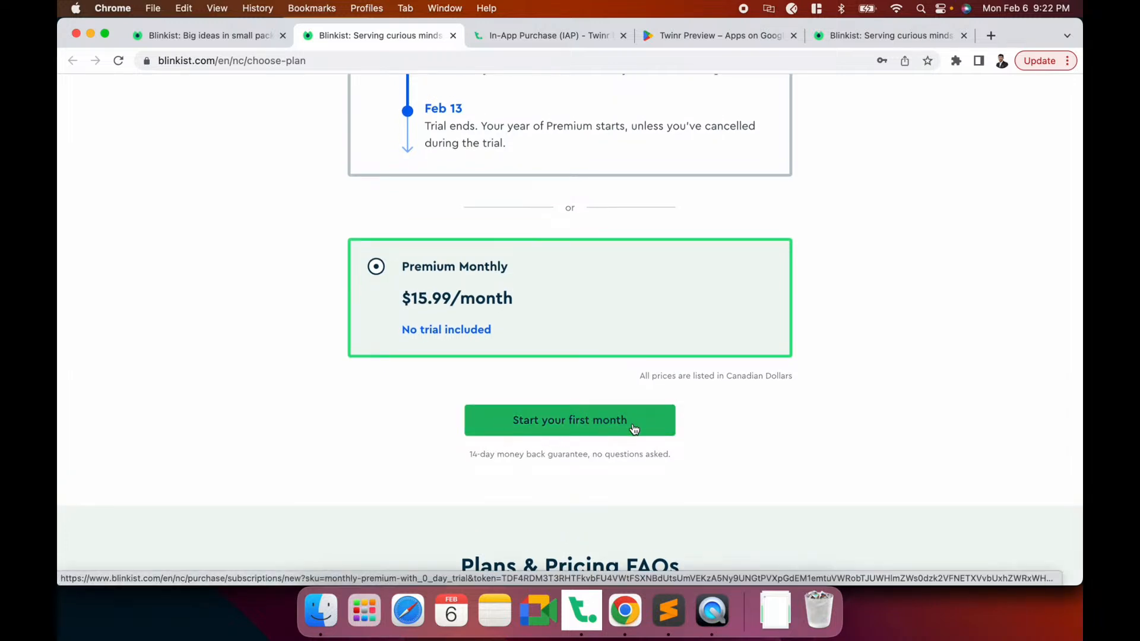
pyautogui.scroll(3, 634, 428)
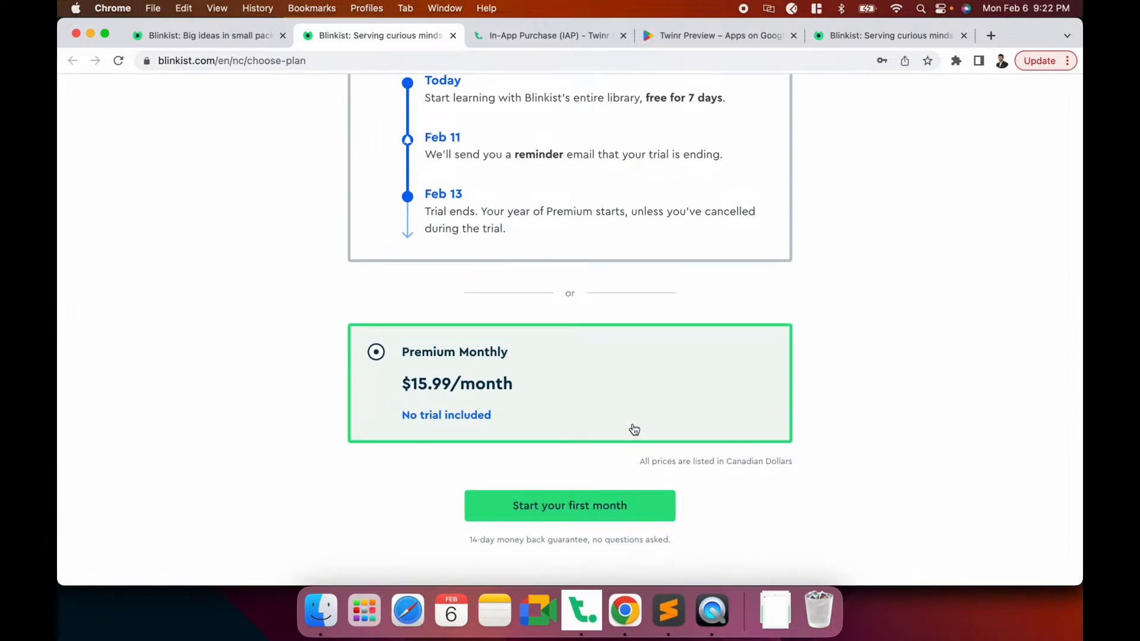
pyautogui.scroll(15, 634, 429)
pyautogui.scroll(-15, 634, 428)
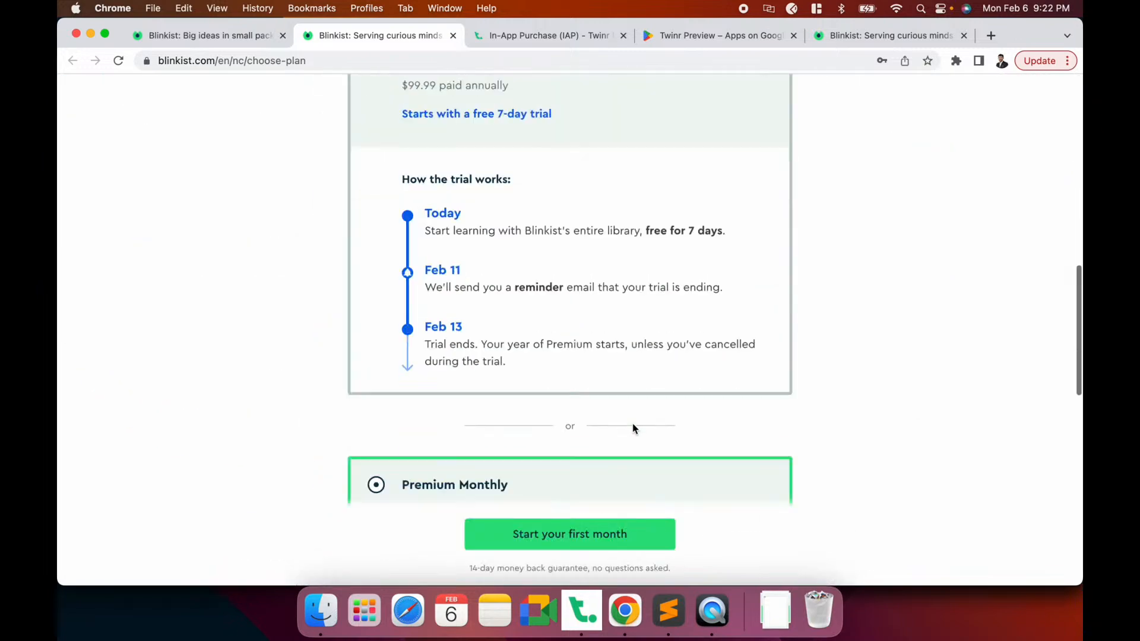
pyautogui.scroll(2, 569, 251)
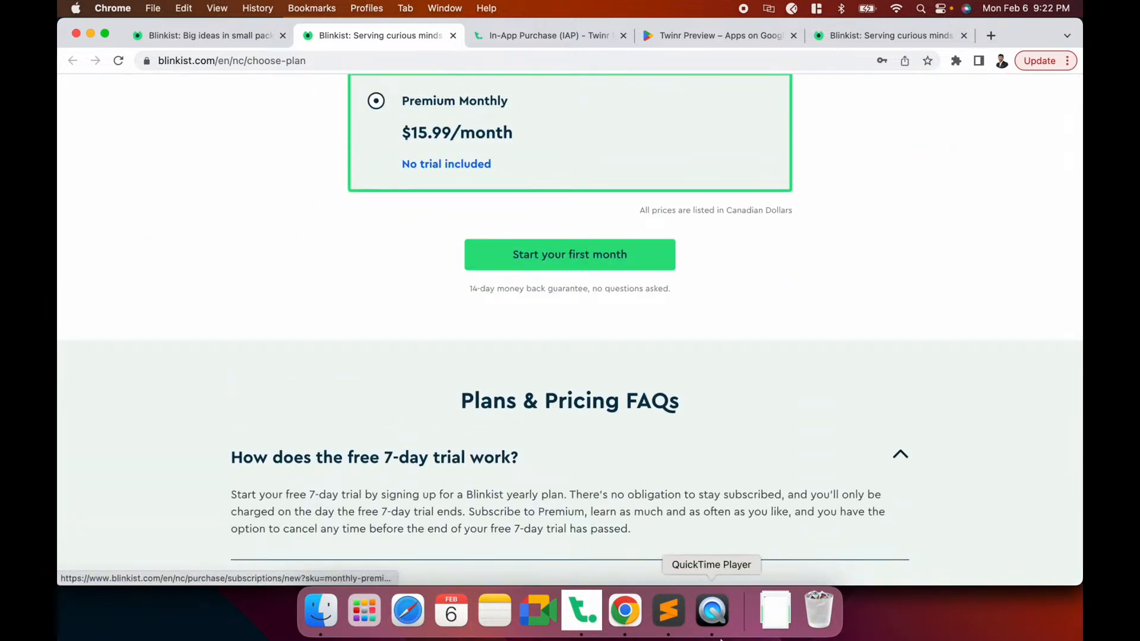
pyautogui.click(712, 612)
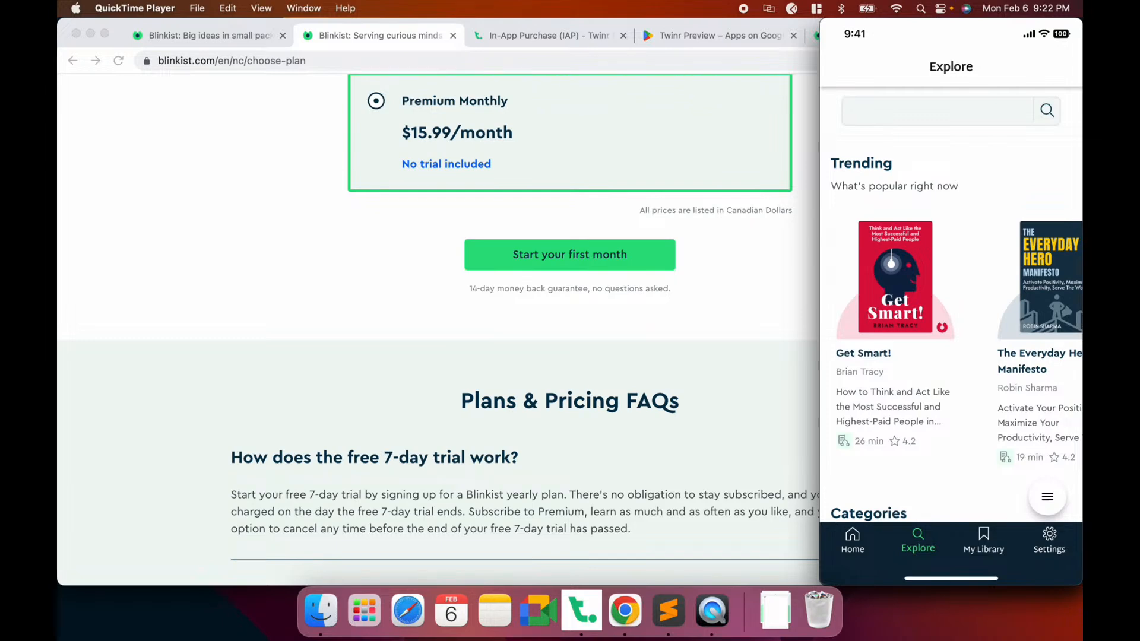
pyautogui.click(581, 610)
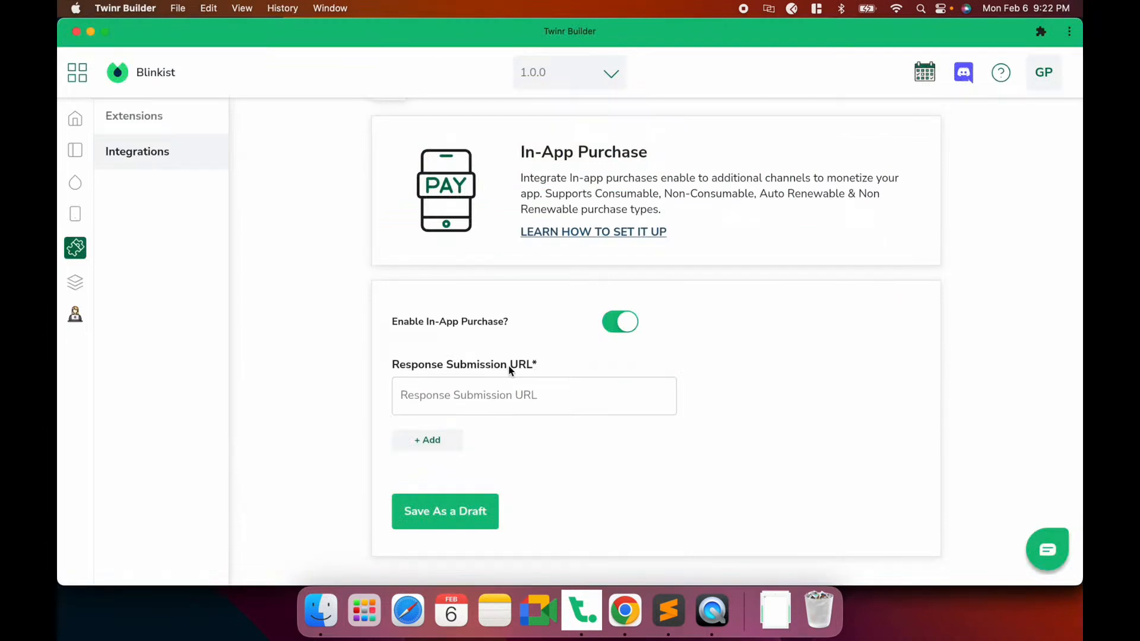
pyautogui.click(540, 393)
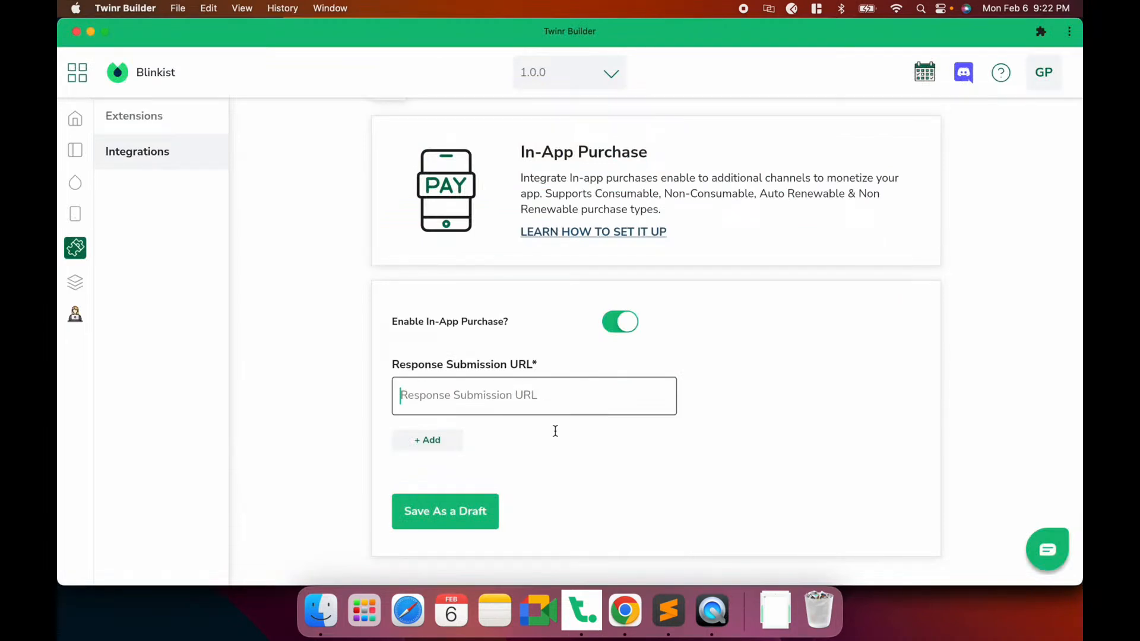
pyautogui.click(712, 607)
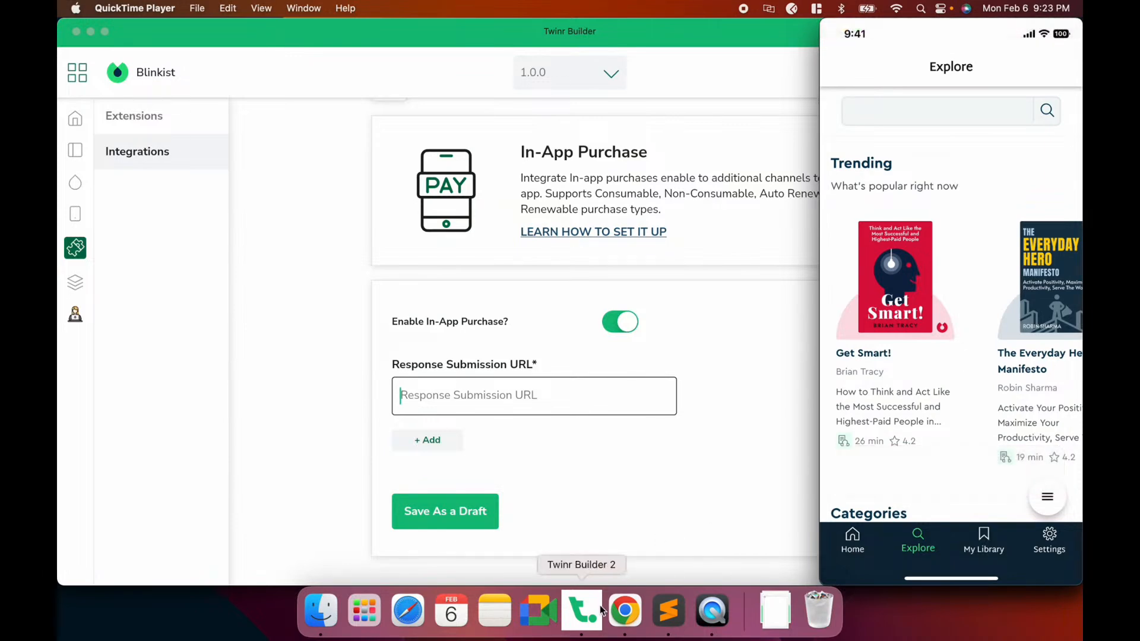
pyautogui.click(624, 608)
pyautogui.click(526, 28)
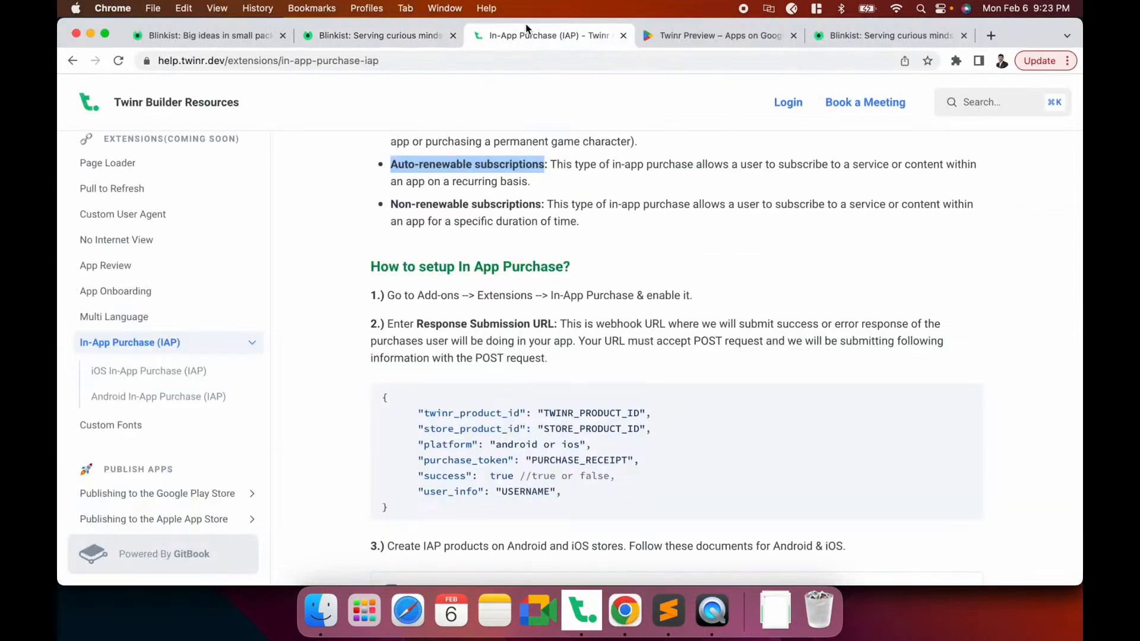
pyautogui.scroll(-3, 604, 401)
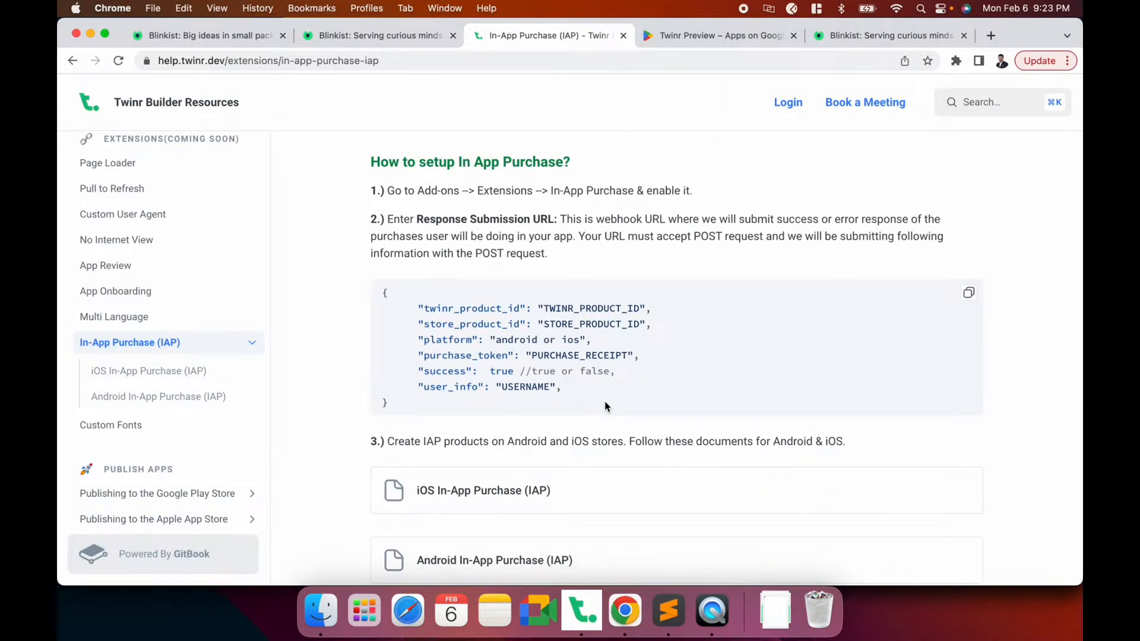
pyautogui.doubleClick(477, 309)
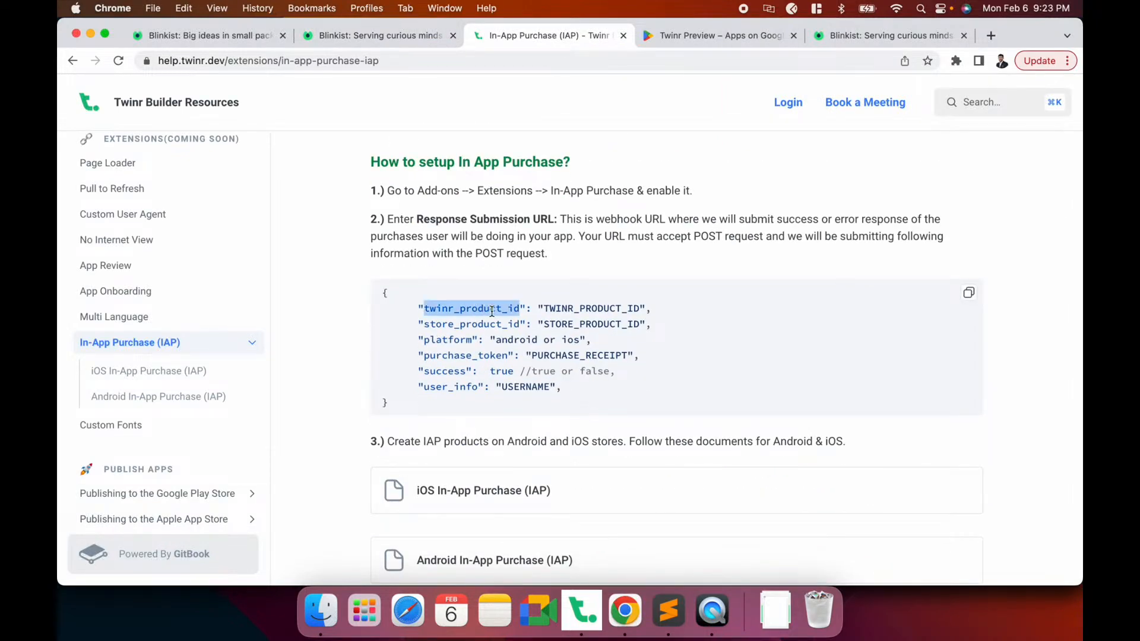
pyautogui.click(581, 611)
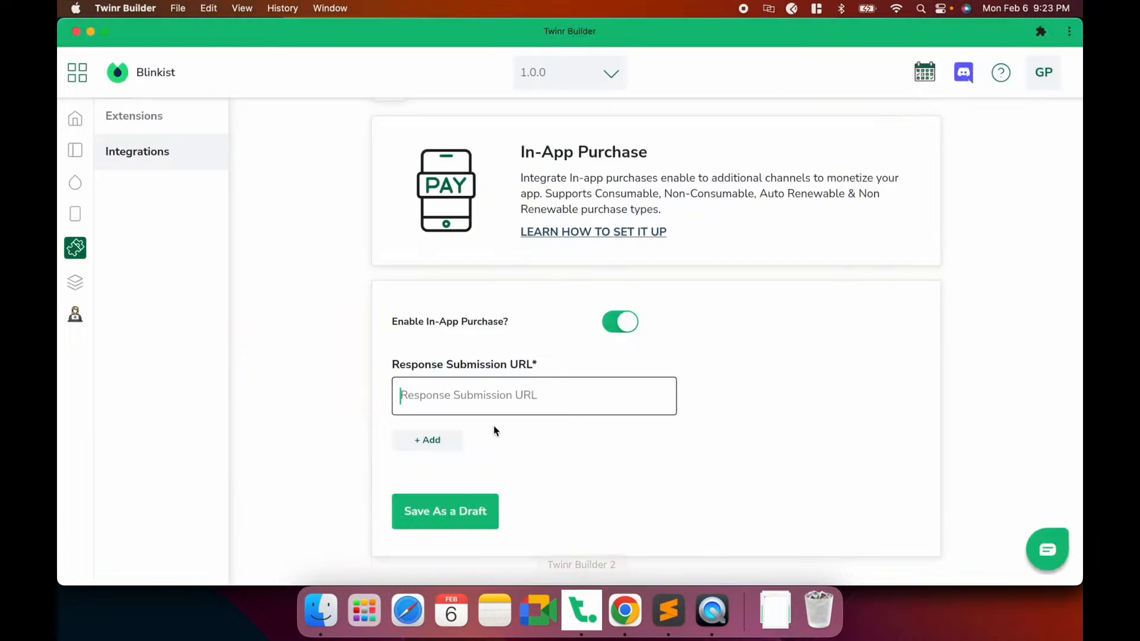
# Open and discard the Add In-App Purchase Product form, then switch to the IAP help page
pyautogui.click(431, 441)
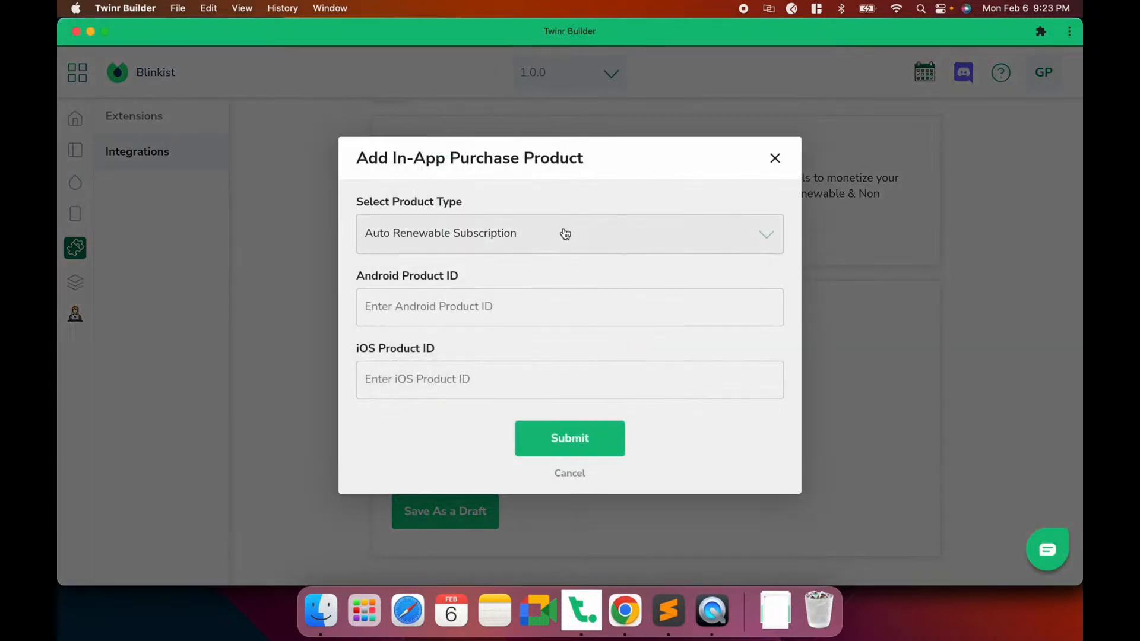
pyautogui.click(570, 474)
pyautogui.press('super+Tab')
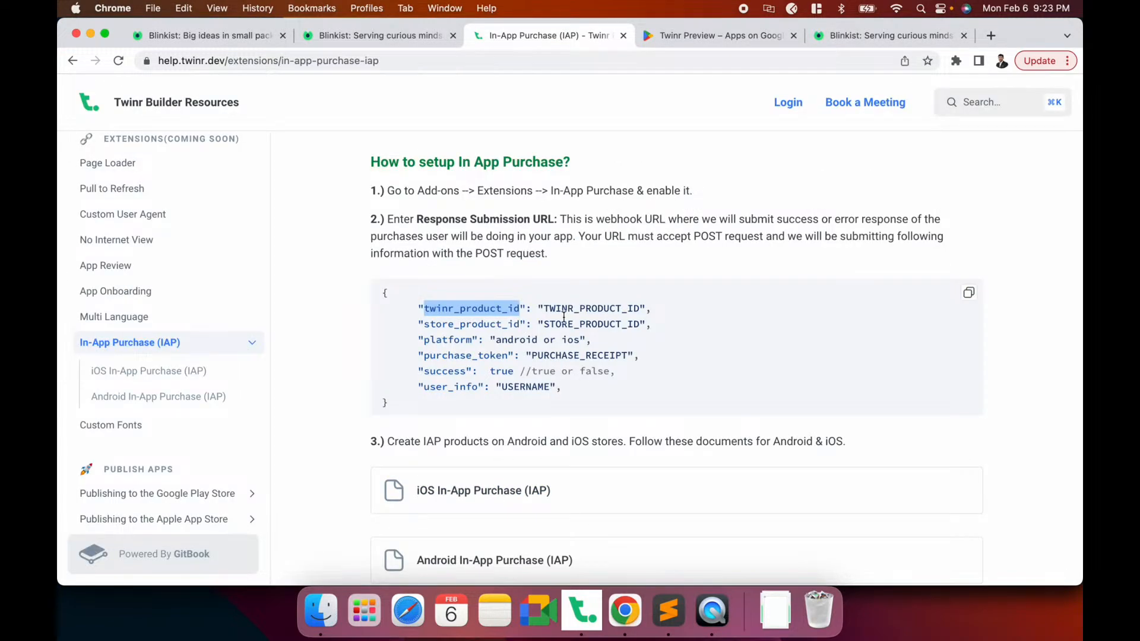
# Highlight the twinr_product_id and store_product_id payload fields, then reopen Twinr's Add product form
pyautogui.doubleClick(570, 309)
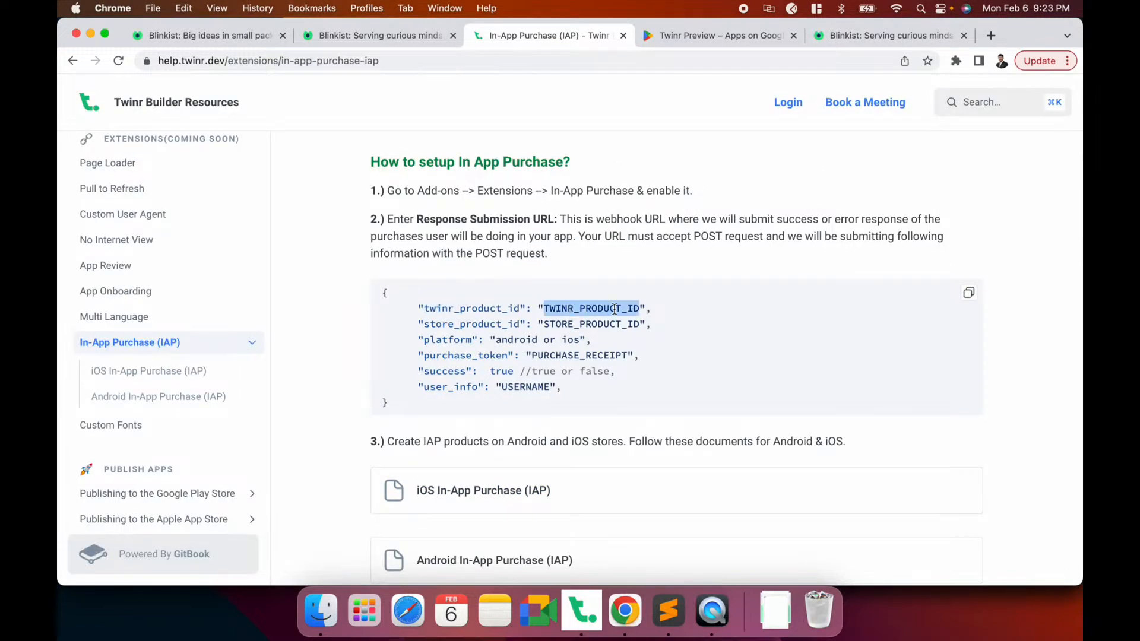
pyautogui.click(492, 309)
pyautogui.doubleClick(492, 308)
pyautogui.doubleClick(584, 309)
pyautogui.doubleClick(460, 325)
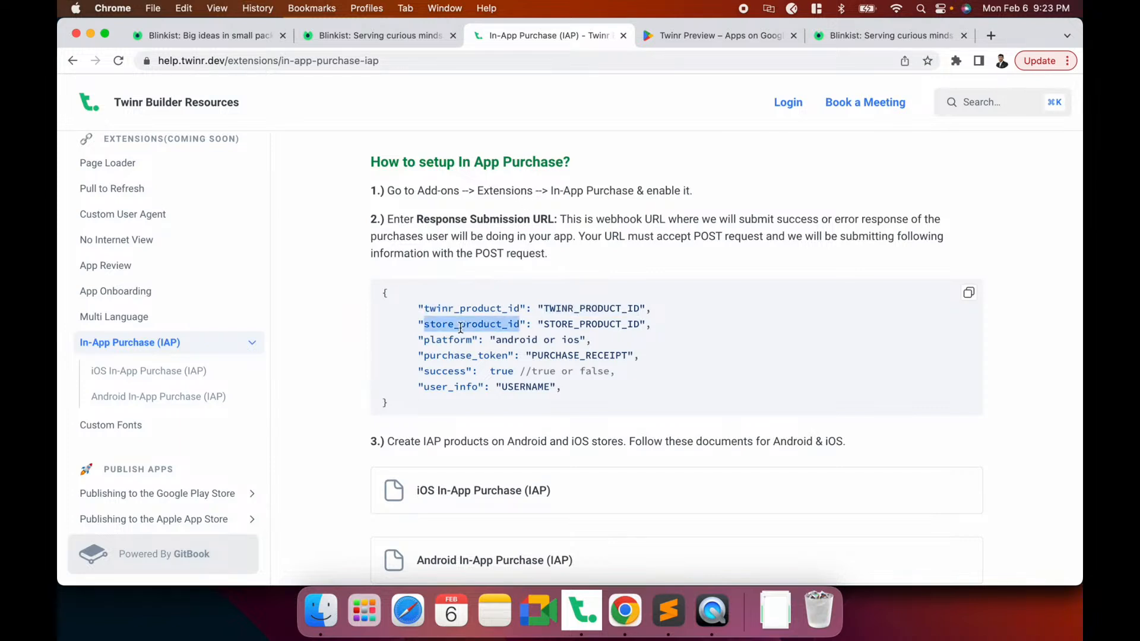
pyautogui.press('super+Tab')
pyautogui.click(429, 439)
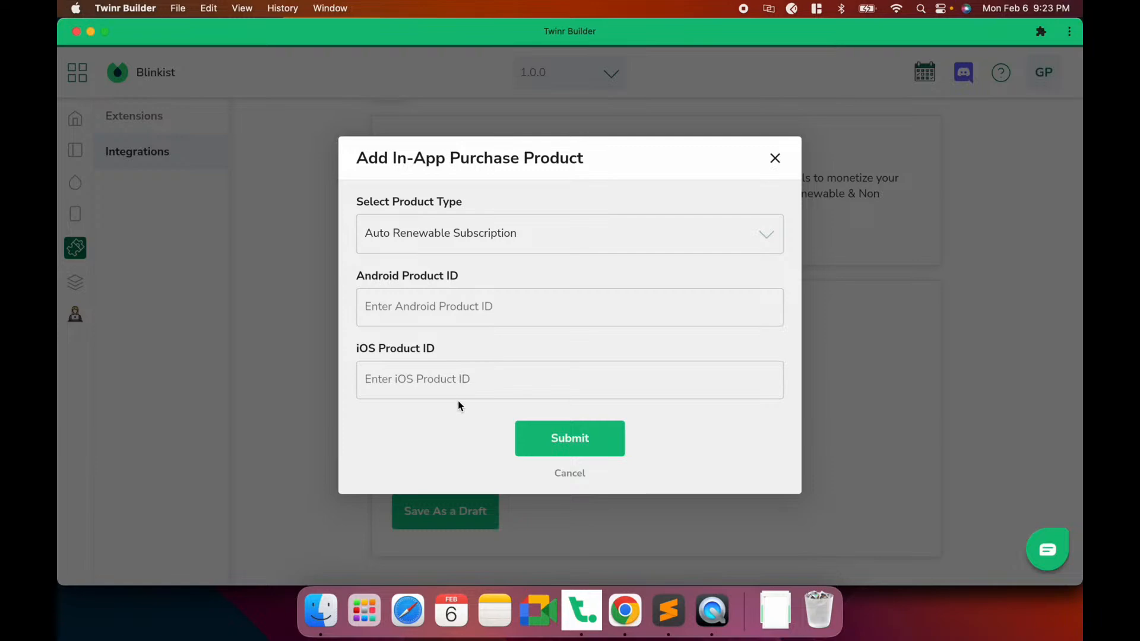
# Add a product with Android Product ID TETS and iOS Product ID TEST, receiving Twinr ID TWIAP171
pyautogui.click(557, 474)
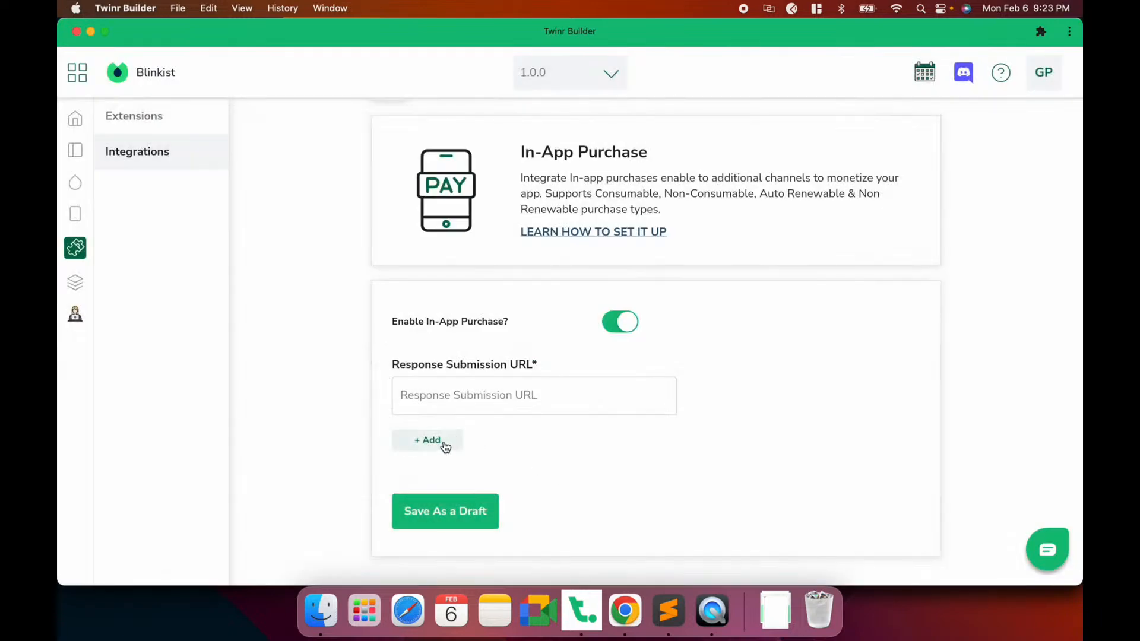
pyautogui.click(409, 444)
pyautogui.click(468, 307)
pyautogui.write('TETS')
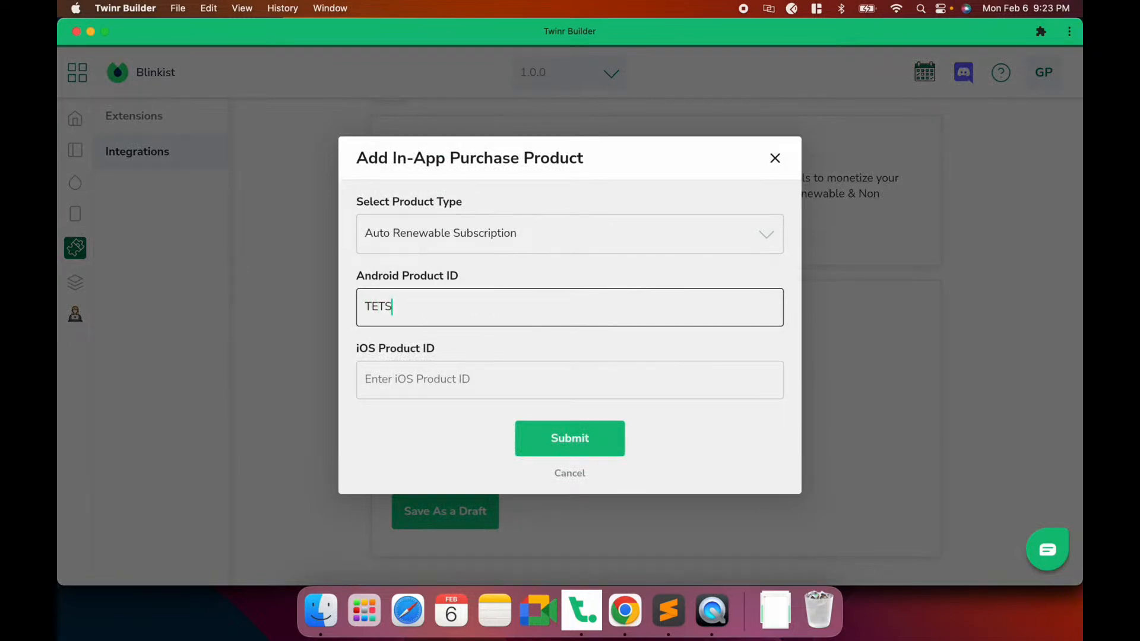
pyautogui.click(453, 378)
pyautogui.write('TEST')
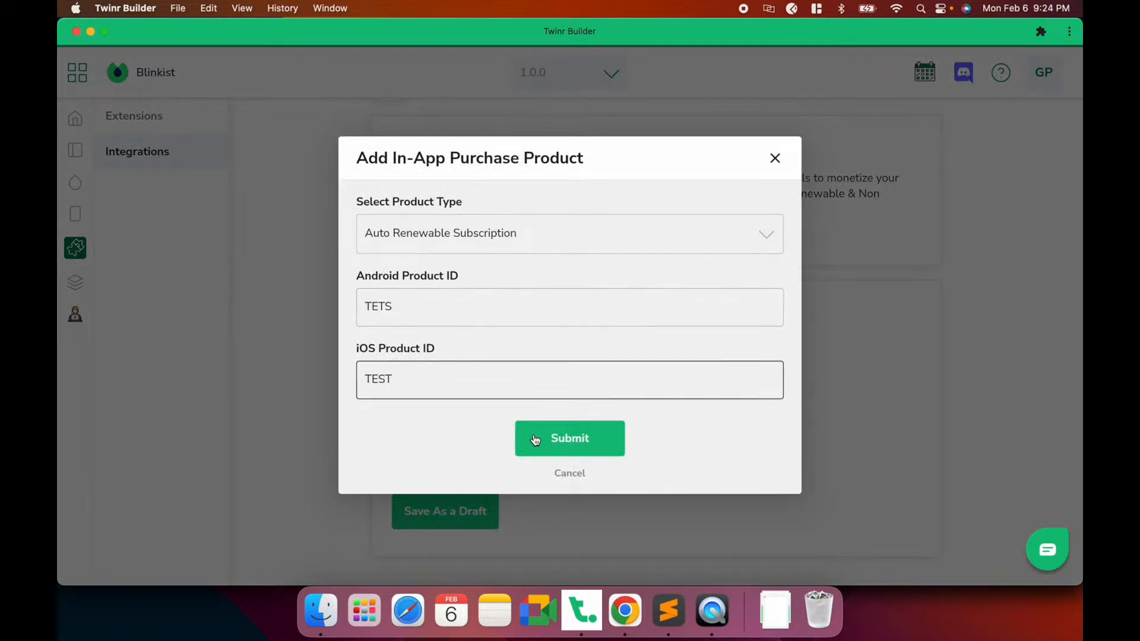
pyautogui.click(533, 431)
pyautogui.click(575, 478)
pyautogui.scroll(-3, 575, 479)
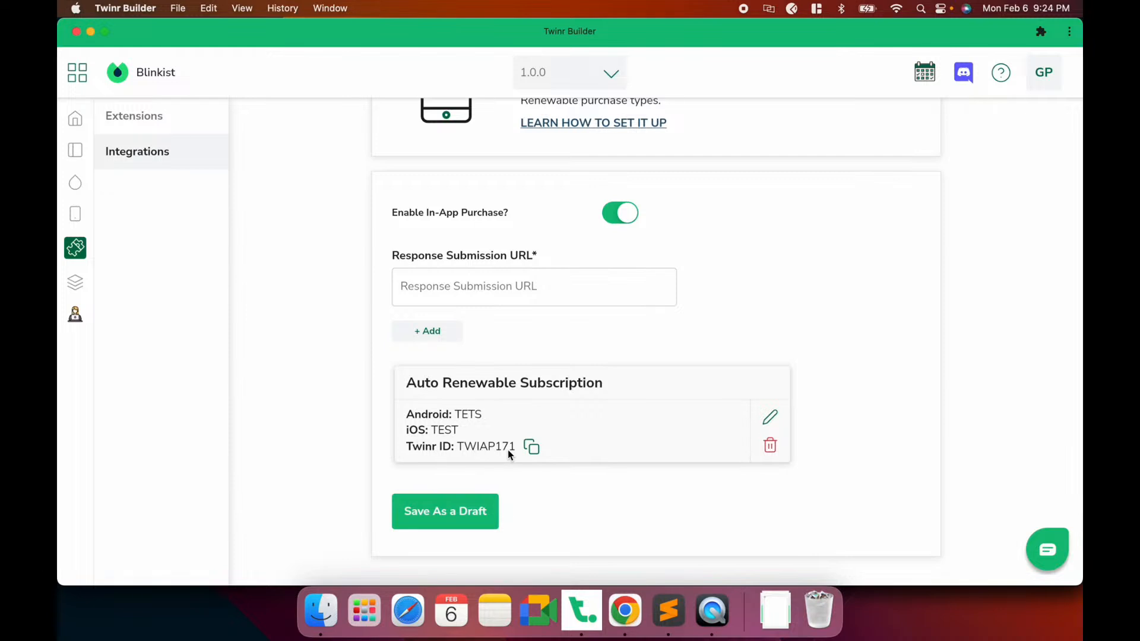
# In the IAP help page, highlight the payload's platform key and its android and ios values
pyautogui.press('super+Tab')
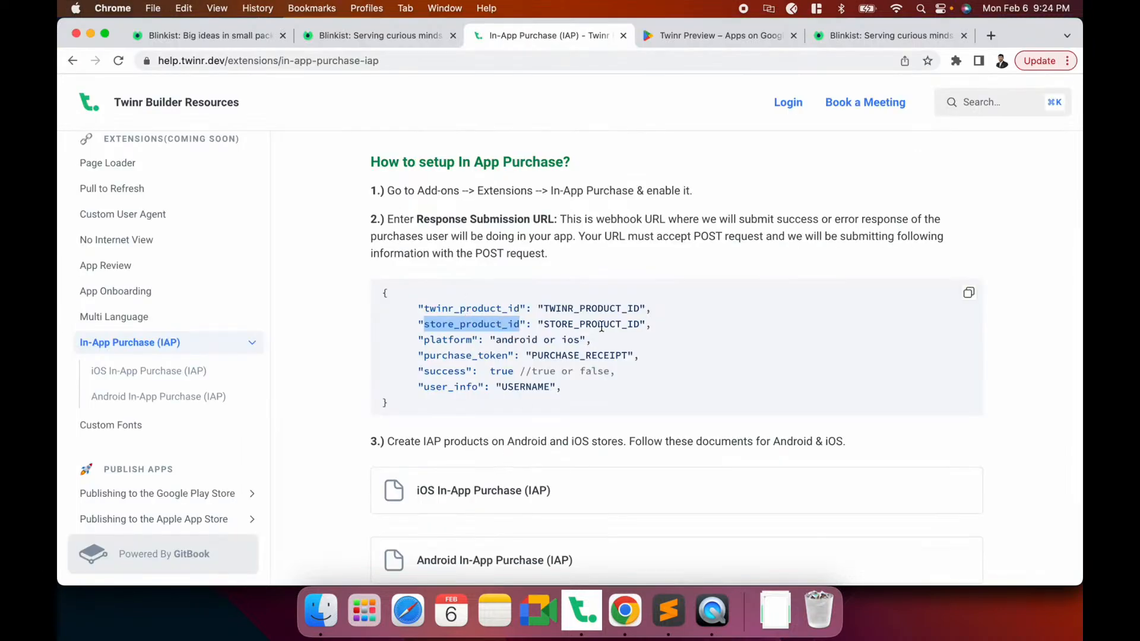
pyautogui.press('super+Tab')
pyautogui.press('super+Tab')
pyautogui.doubleClick(449, 341)
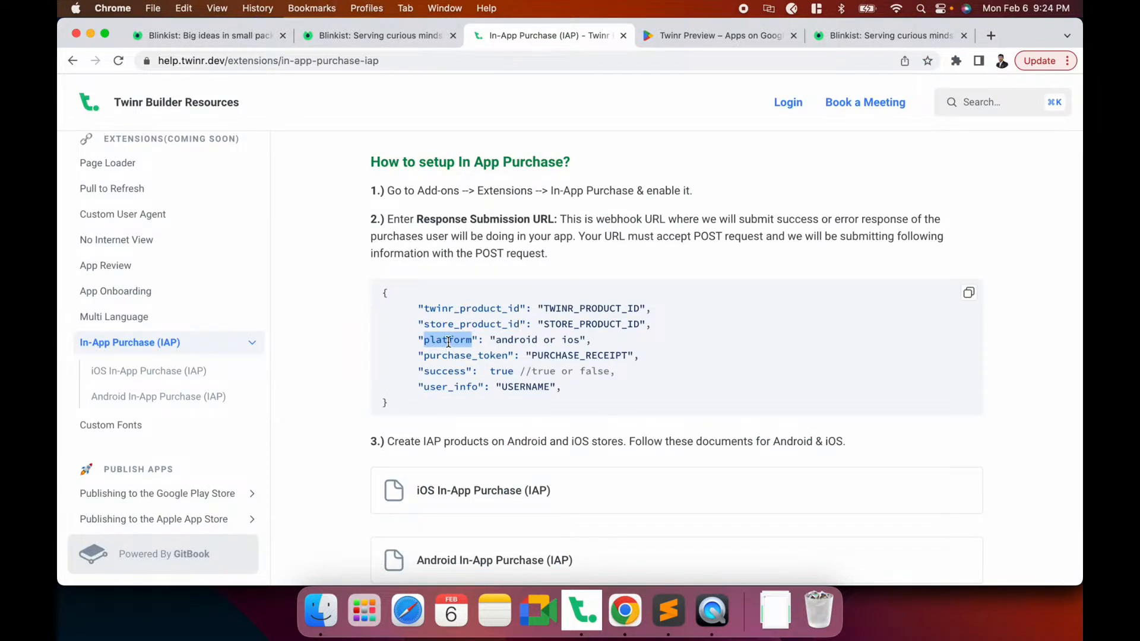
pyautogui.doubleClick(515, 340)
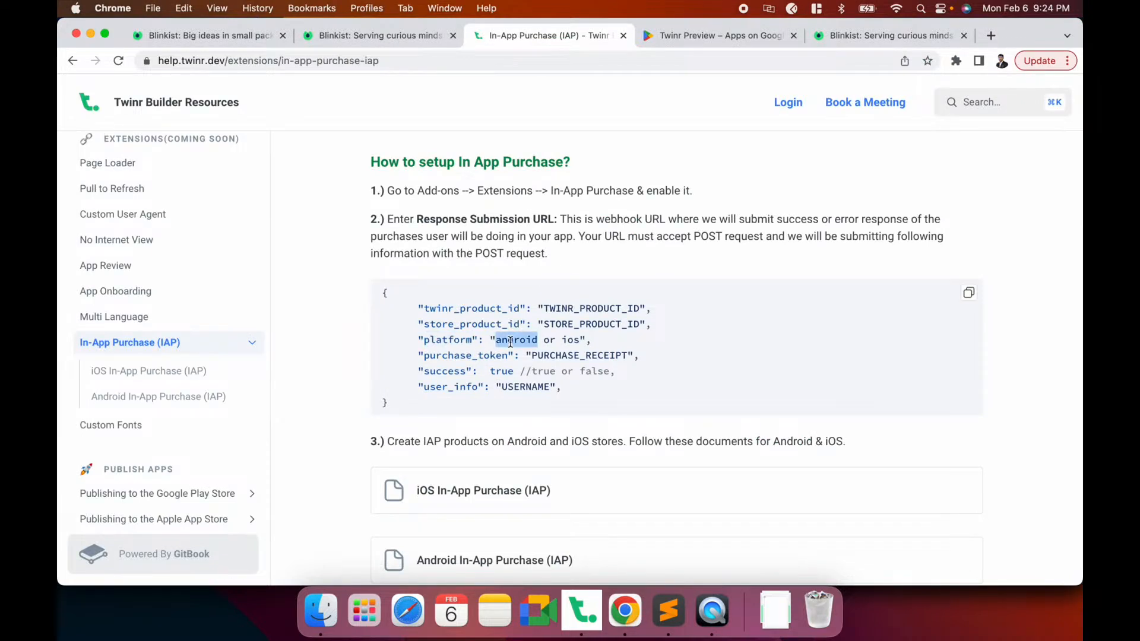
pyautogui.doubleClick(570, 339)
# Highlight the purchase_token key with its PURCHASE_RECEIPT placeholder, and the success: true pair
pyautogui.scroll(-2, 570, 339)
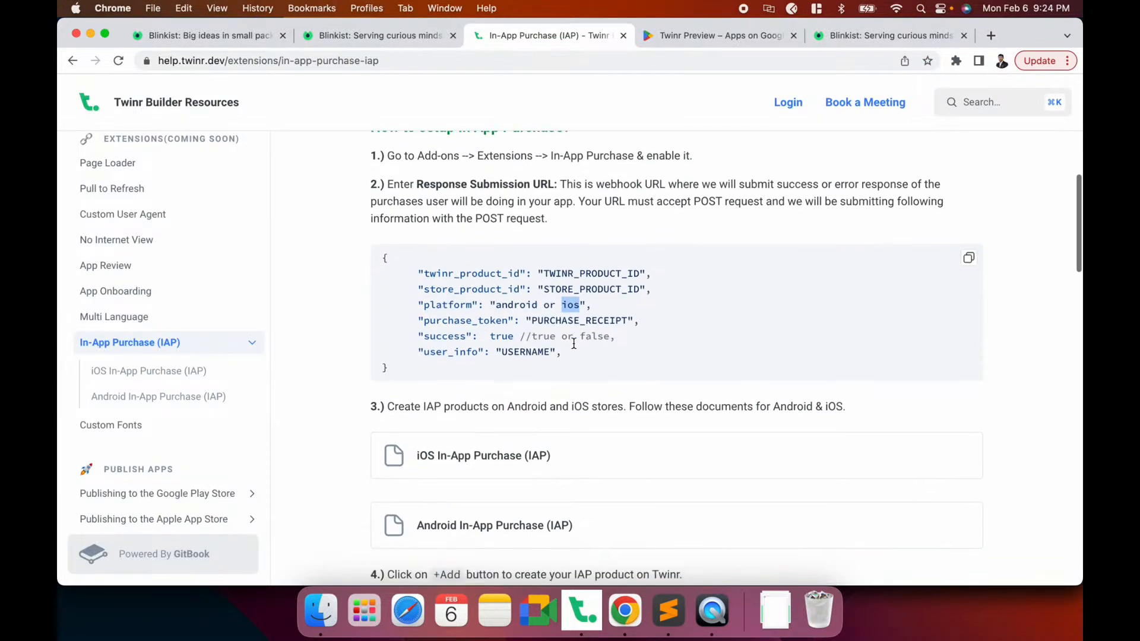
pyautogui.doubleClick(453, 321)
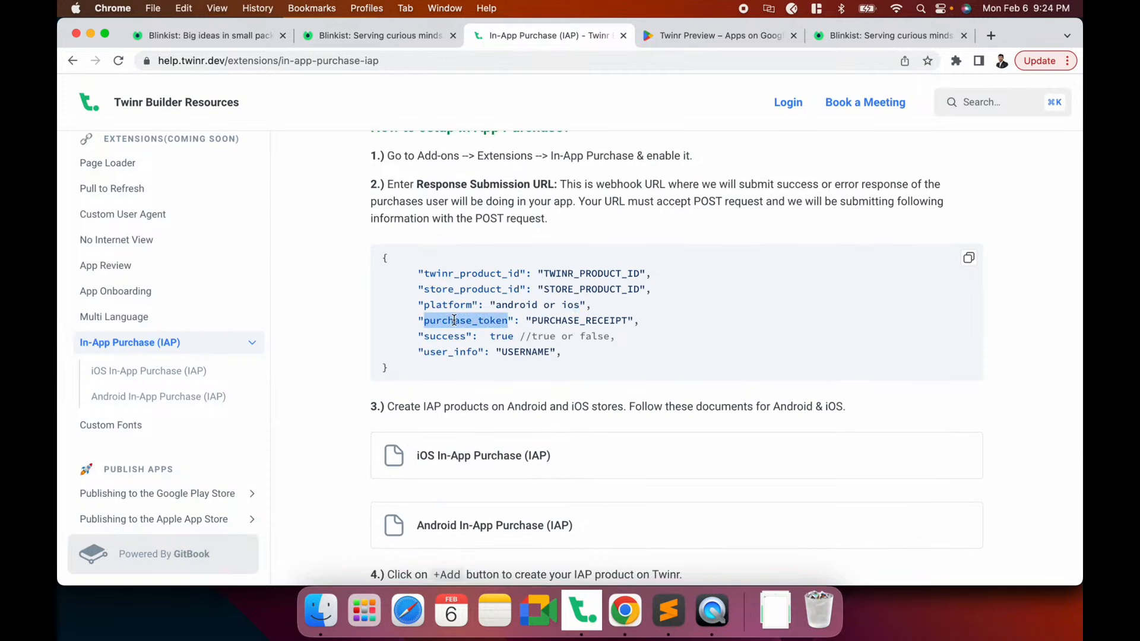
pyautogui.click(550, 318)
pyautogui.doubleClick(565, 321)
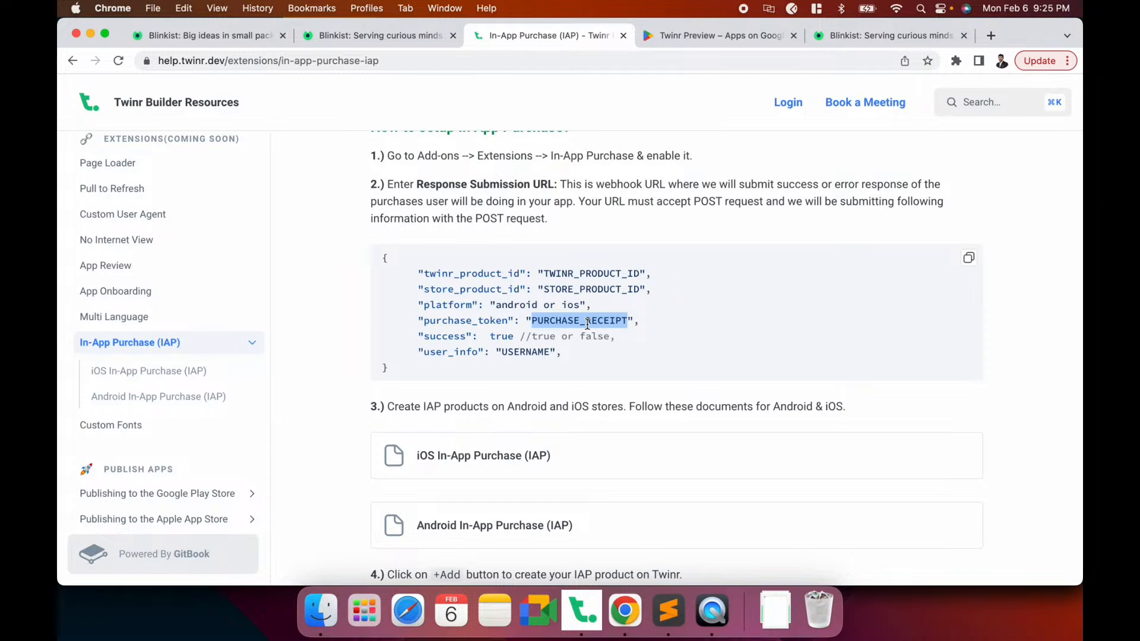
pyautogui.doubleClick(443, 336)
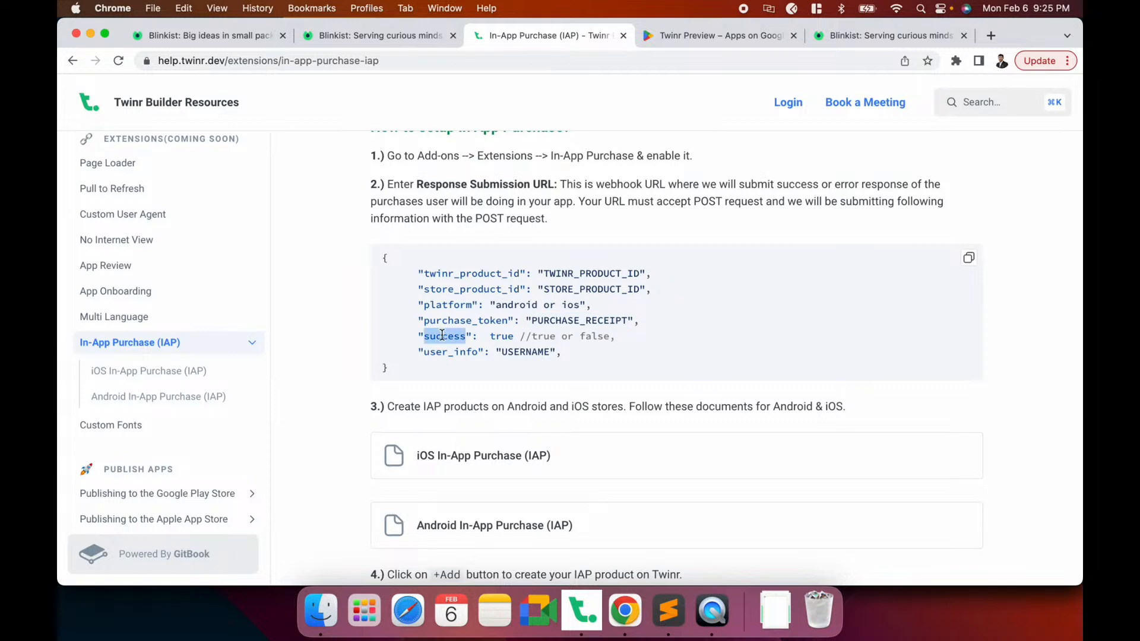
pyautogui.doubleClick(503, 336)
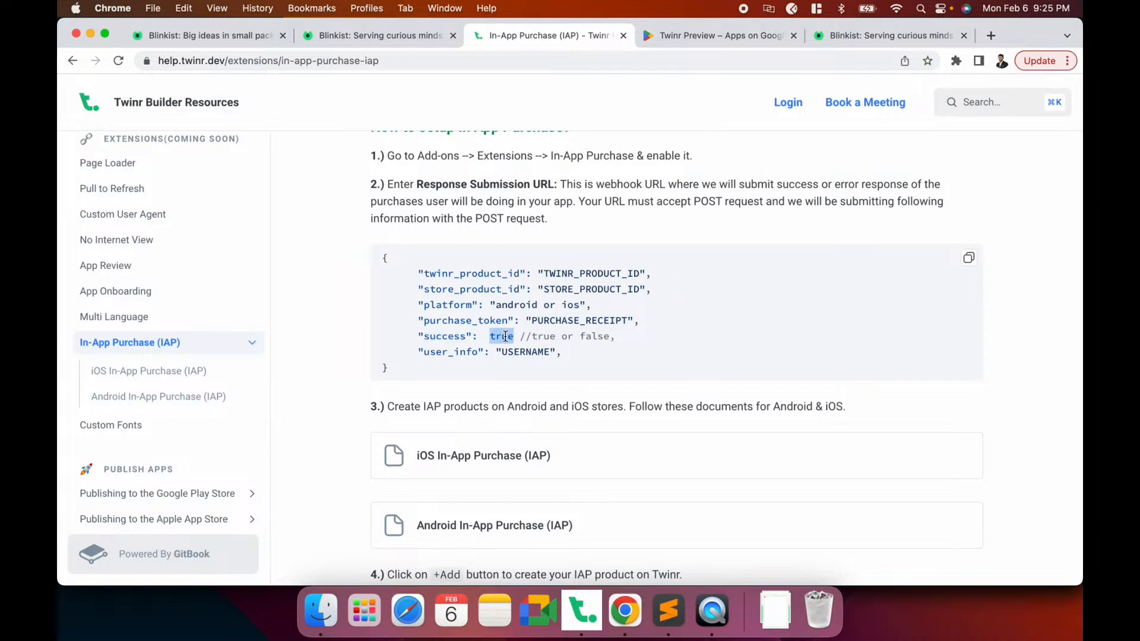
# Highlight user_info's USERNAME placeholder, then select the whole JSON payload example
pyautogui.doubleClick(444, 352)
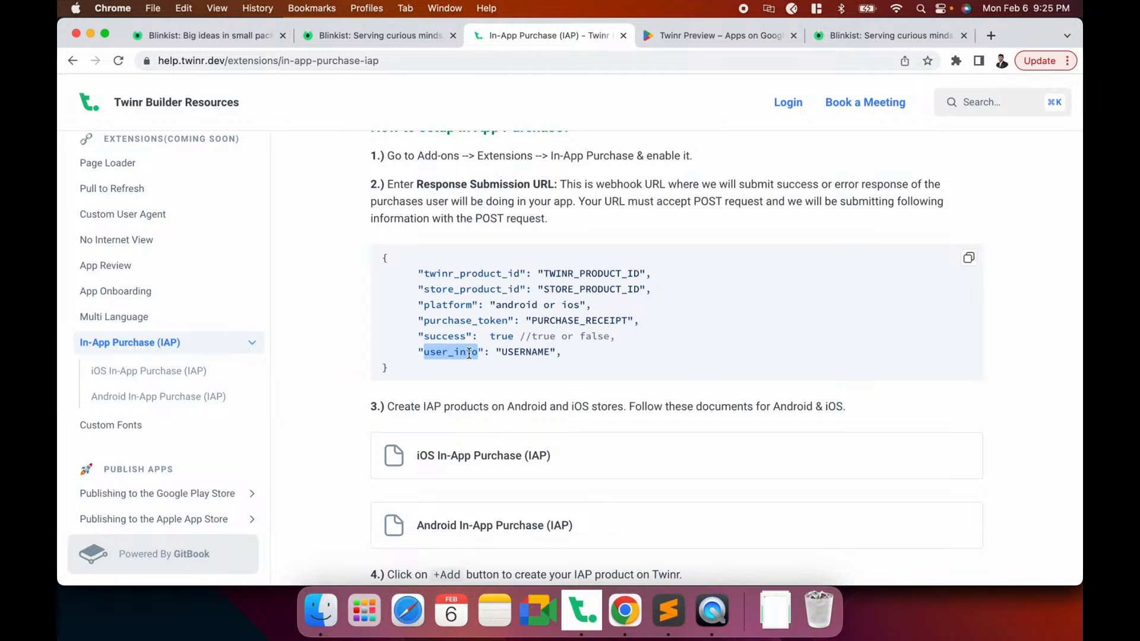
pyautogui.doubleClick(528, 352)
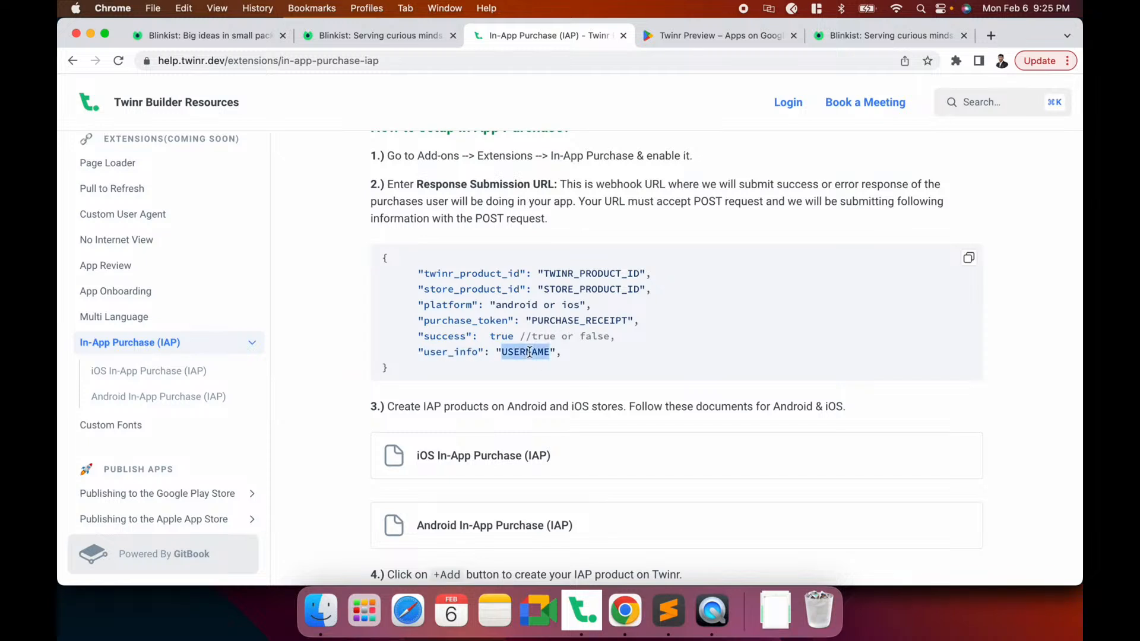
pyautogui.click(581, 341)
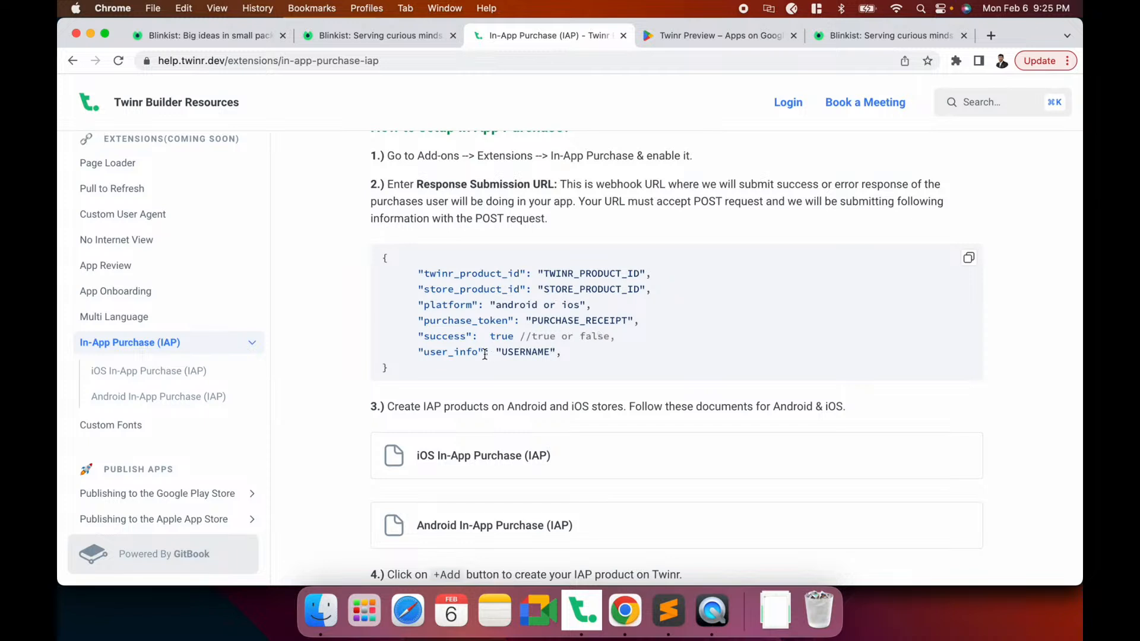
pyautogui.doubleClick(531, 352)
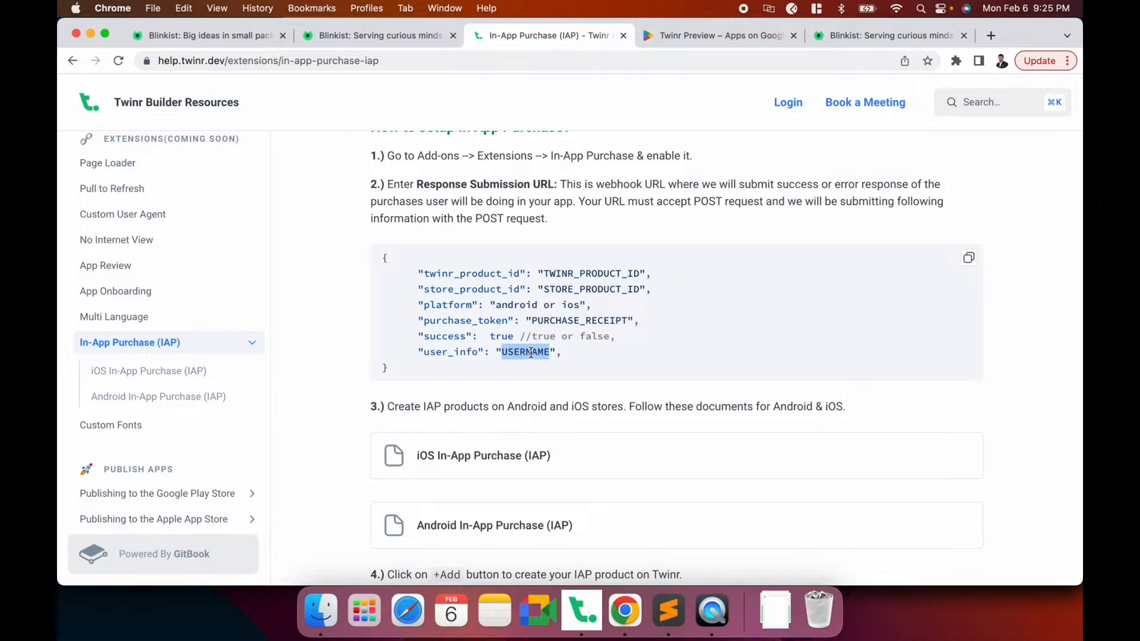
pyautogui.click(530, 352)
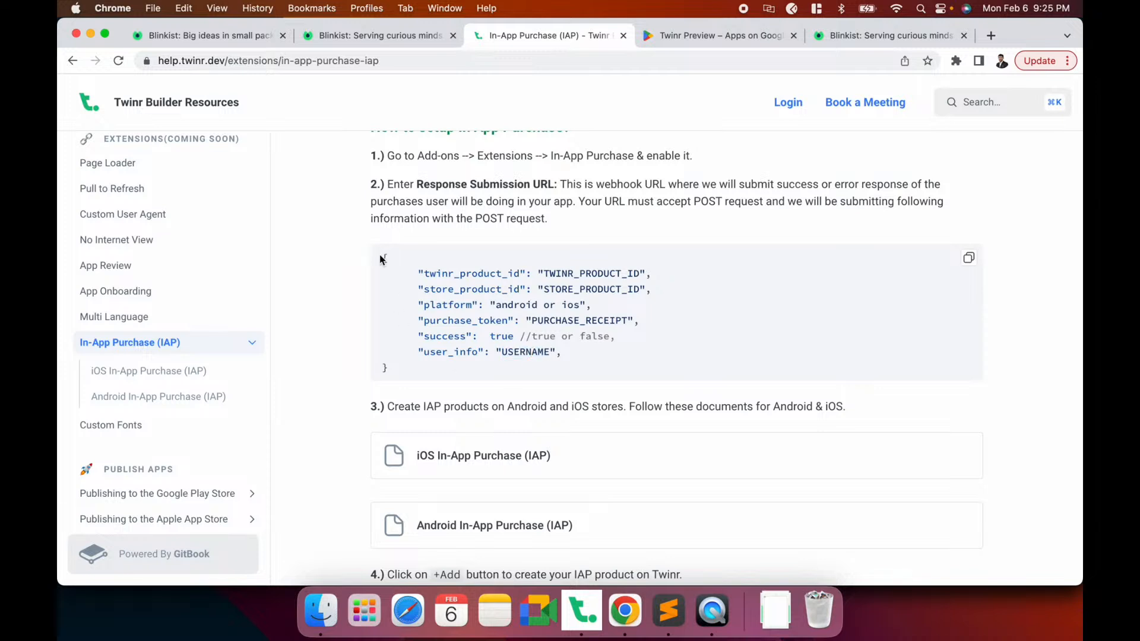
pyautogui.moveTo(383, 256); pyautogui.dragTo(400, 385)
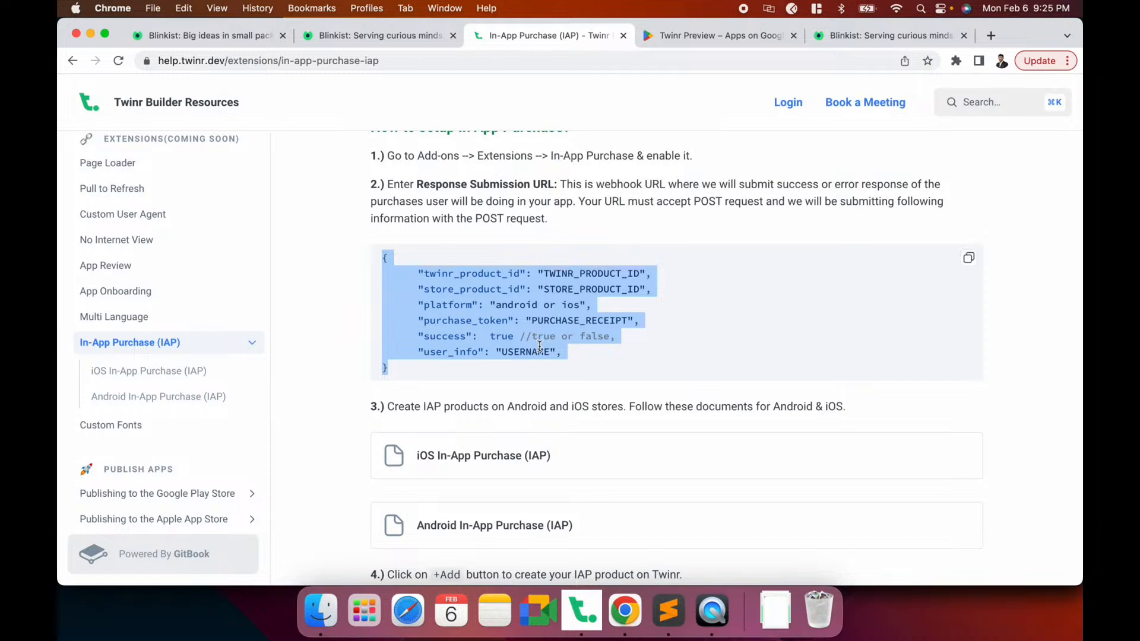
pyautogui.scroll(1, 540, 346)
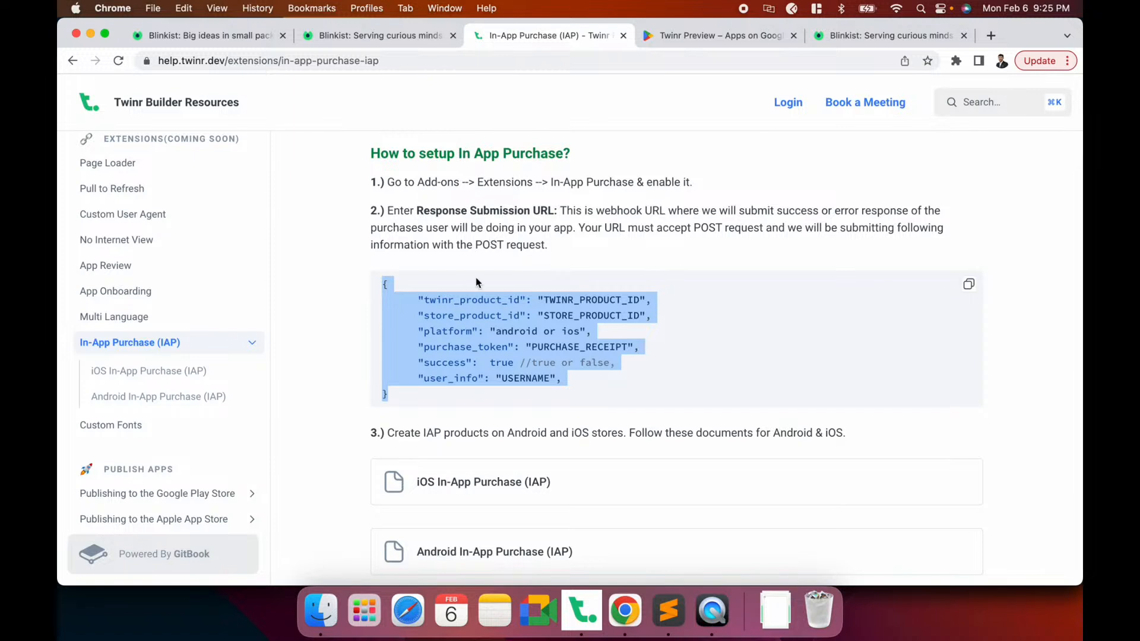
pyautogui.moveTo(416, 210); pyautogui.dragTo(552, 212)
pyautogui.moveTo(482, 244); pyautogui.dragTo(568, 253)
pyautogui.click(568, 252)
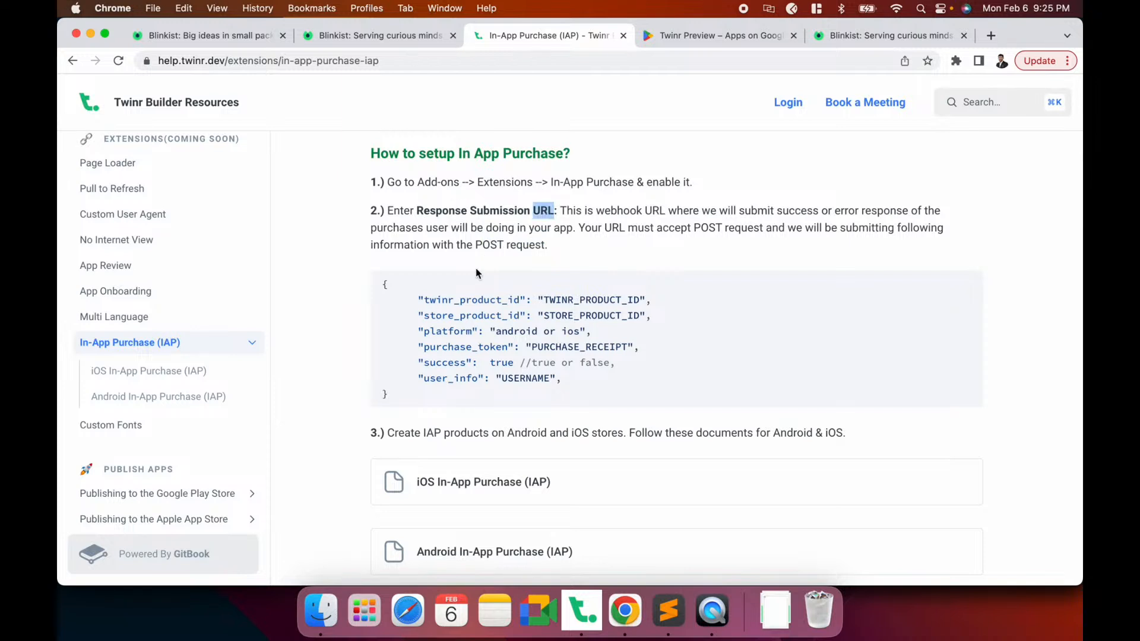
pyautogui.moveTo(384, 283); pyautogui.dragTo(393, 395)
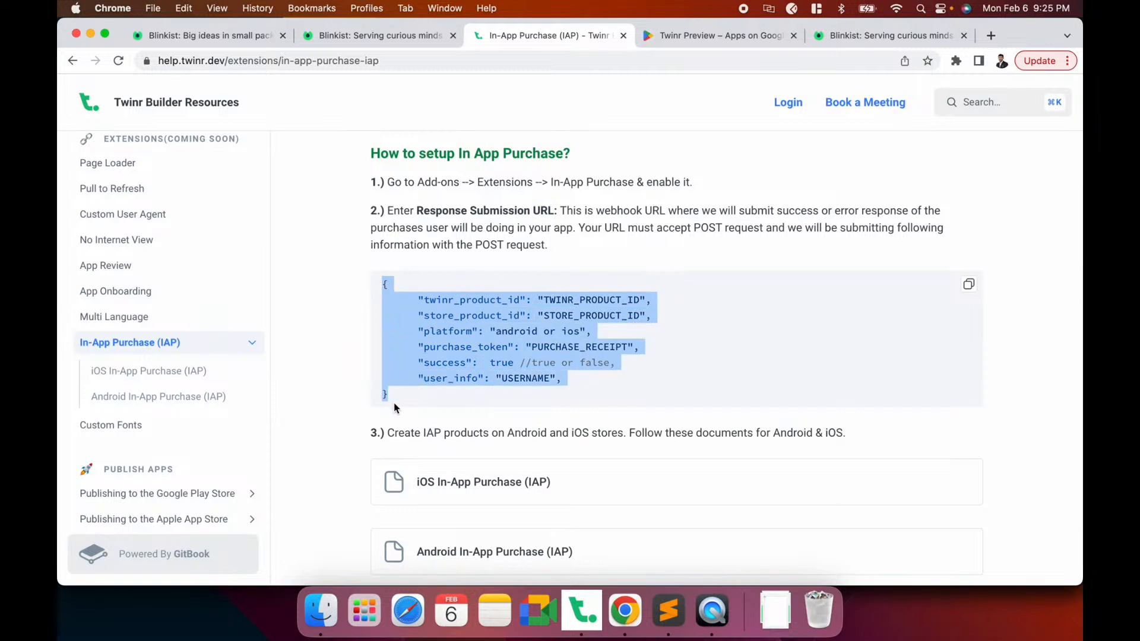
pyautogui.click(394, 338)
pyautogui.moveTo(383, 285); pyautogui.dragTo(396, 390)
pyautogui.click(457, 357)
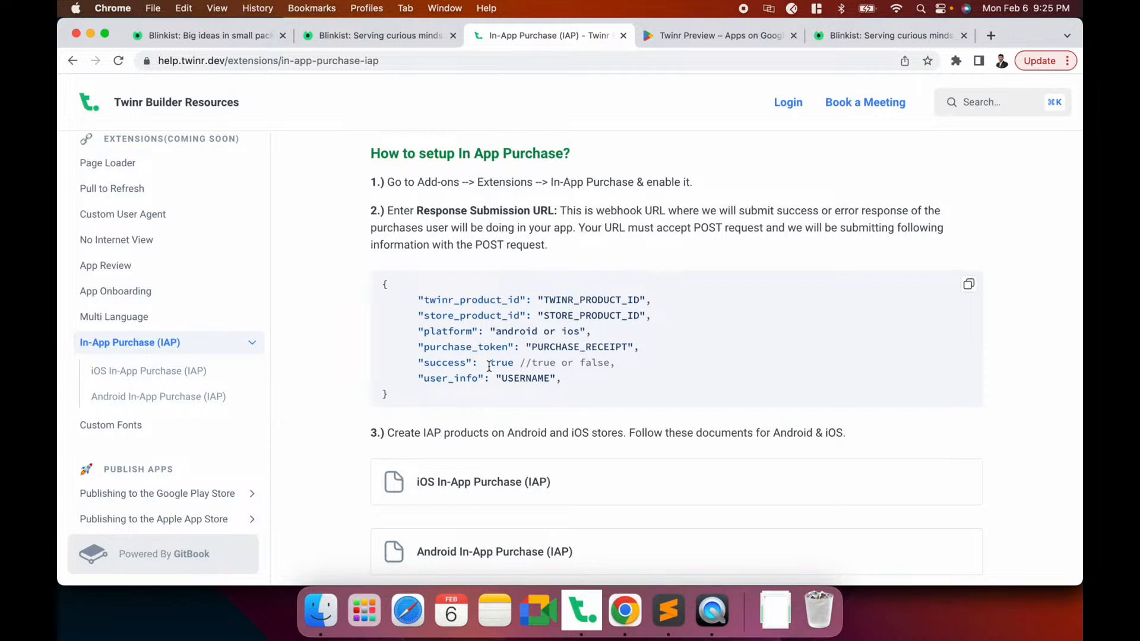
pyautogui.doubleClick(522, 379)
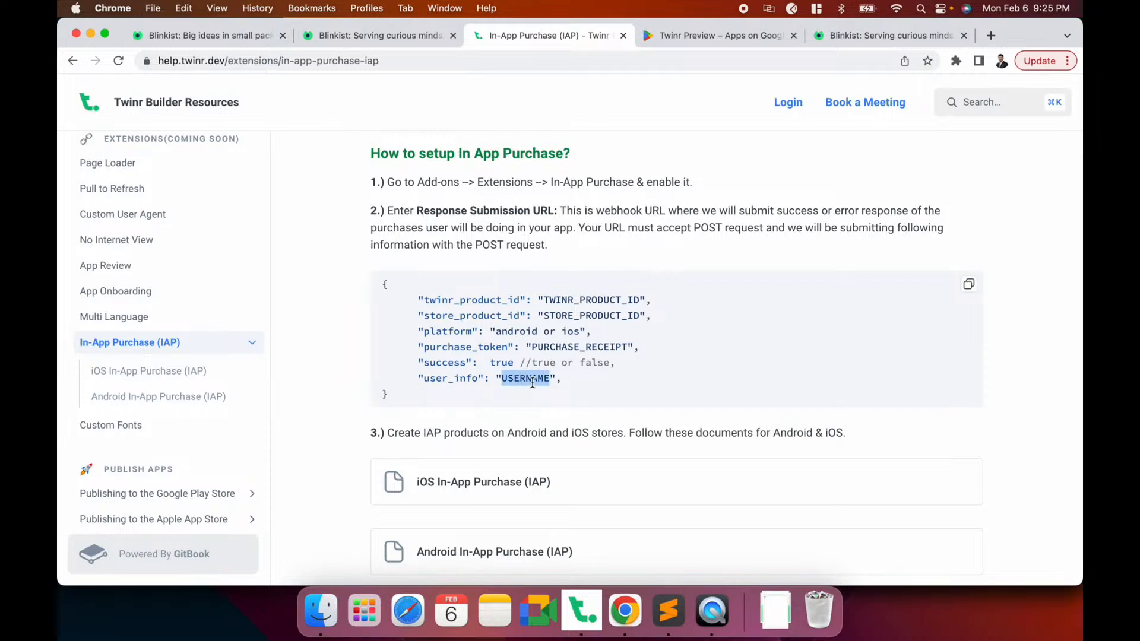
pyautogui.click(704, 600)
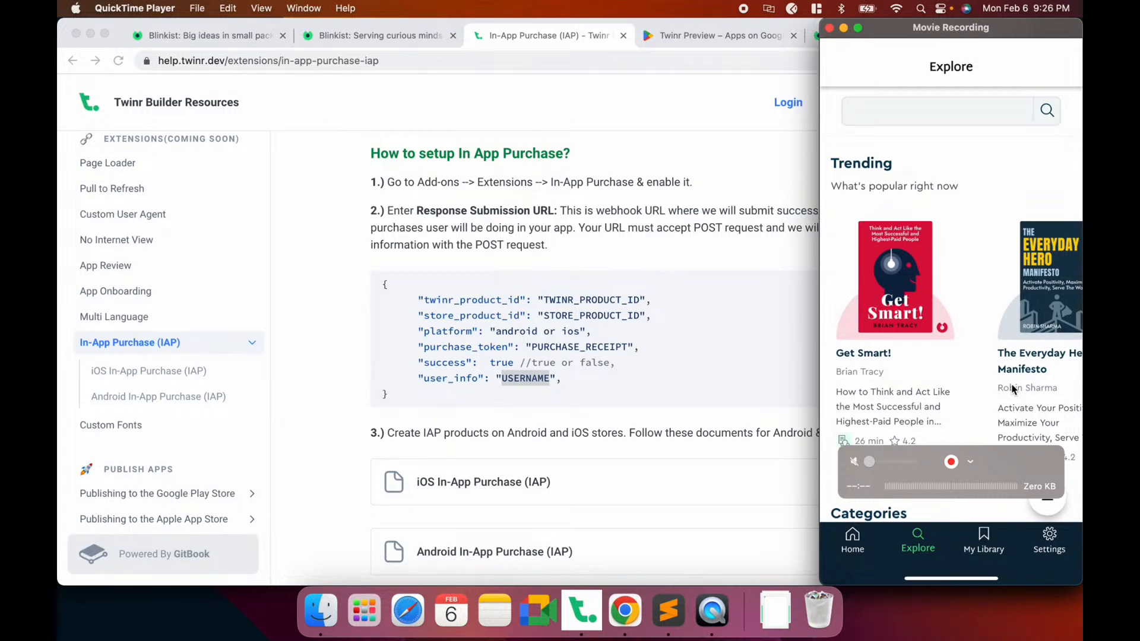
pyautogui.click(595, 343)
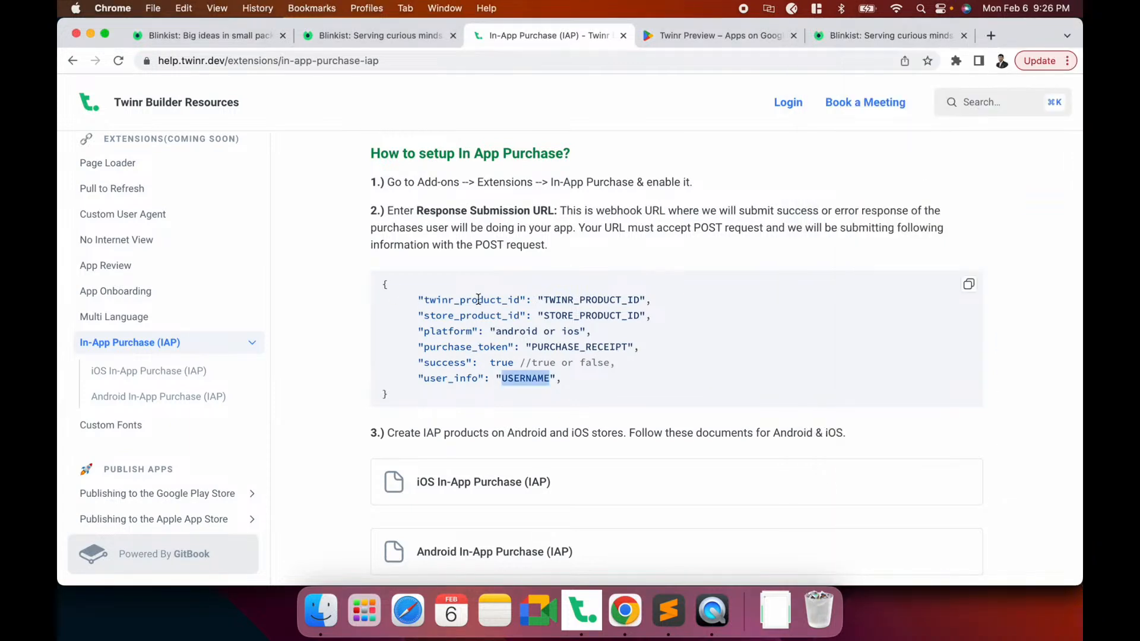
pyautogui.click(384, 284)
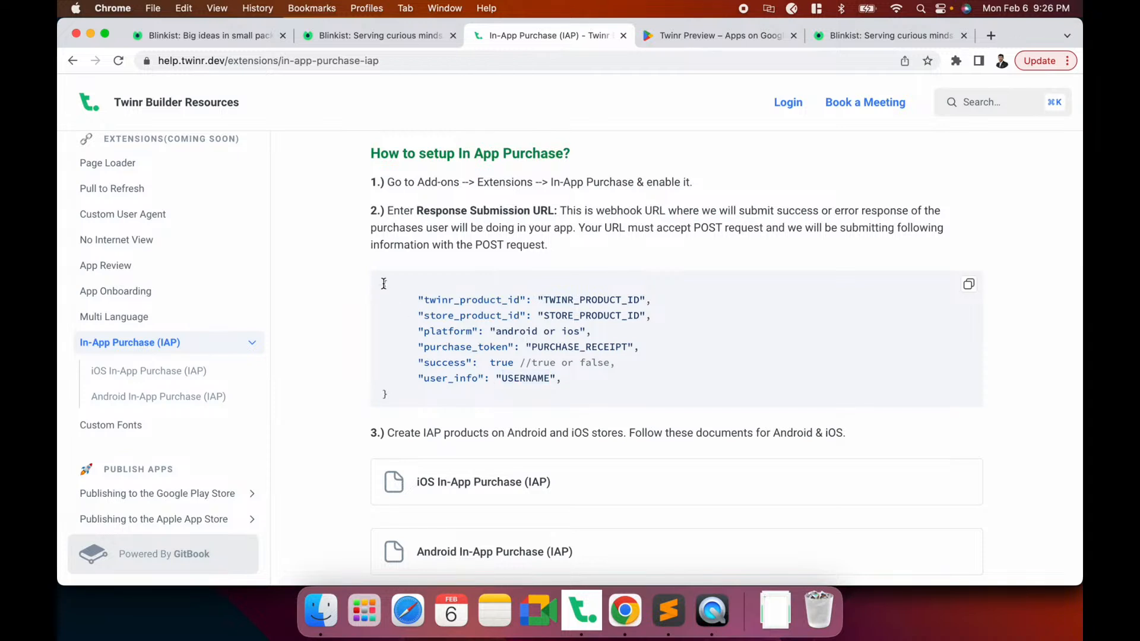
pyautogui.moveTo(384, 284); pyautogui.dragTo(405, 418)
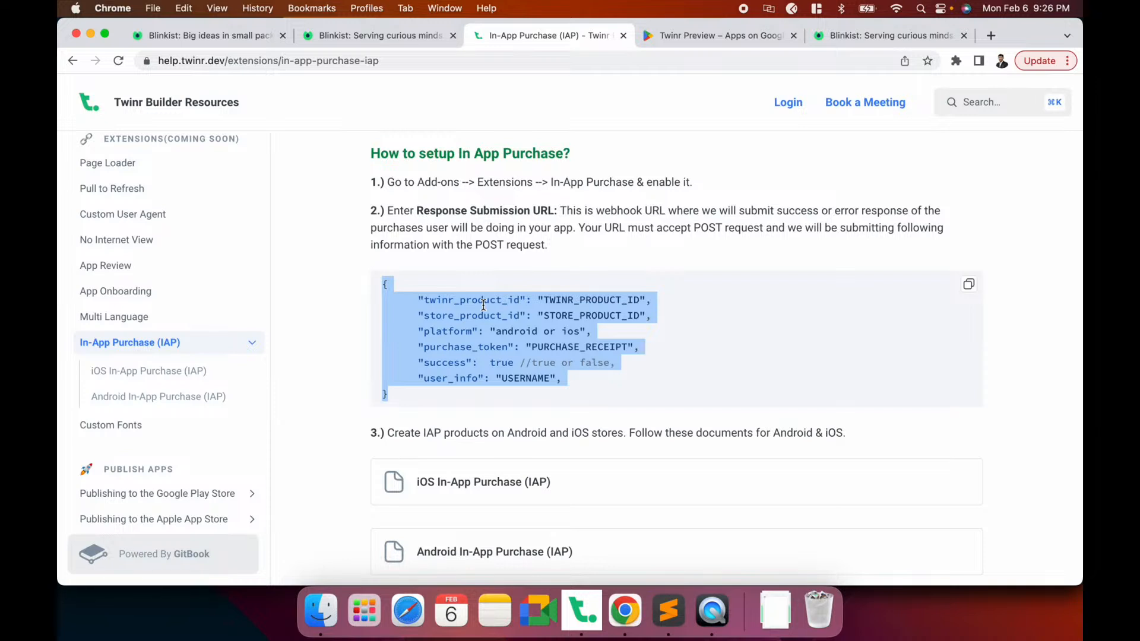
pyautogui.click(712, 609)
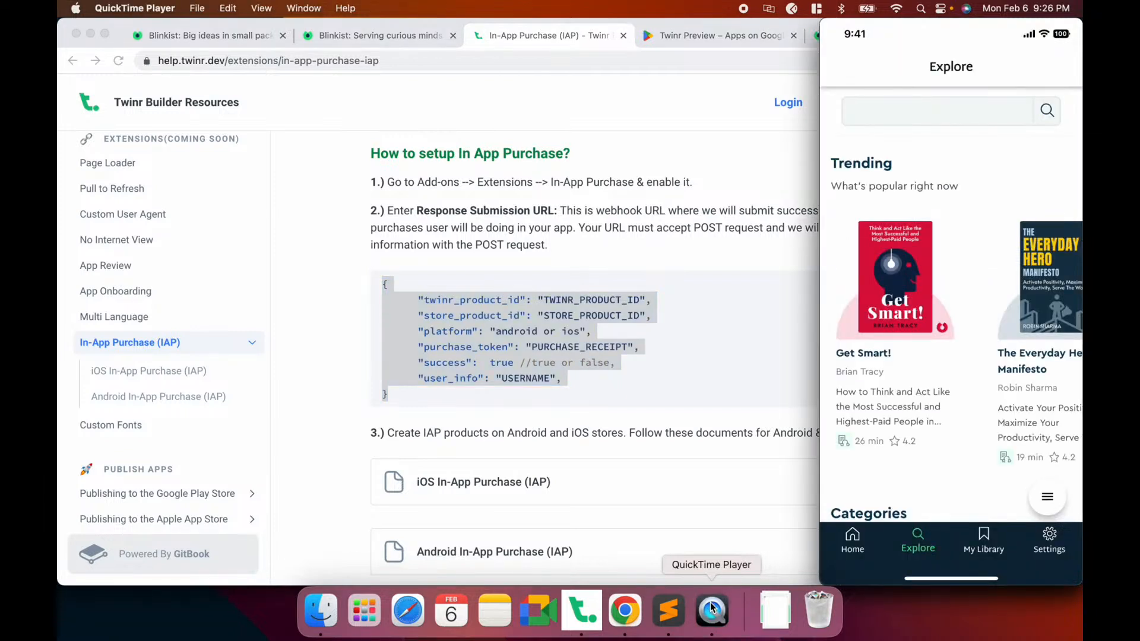
pyautogui.click(686, 352)
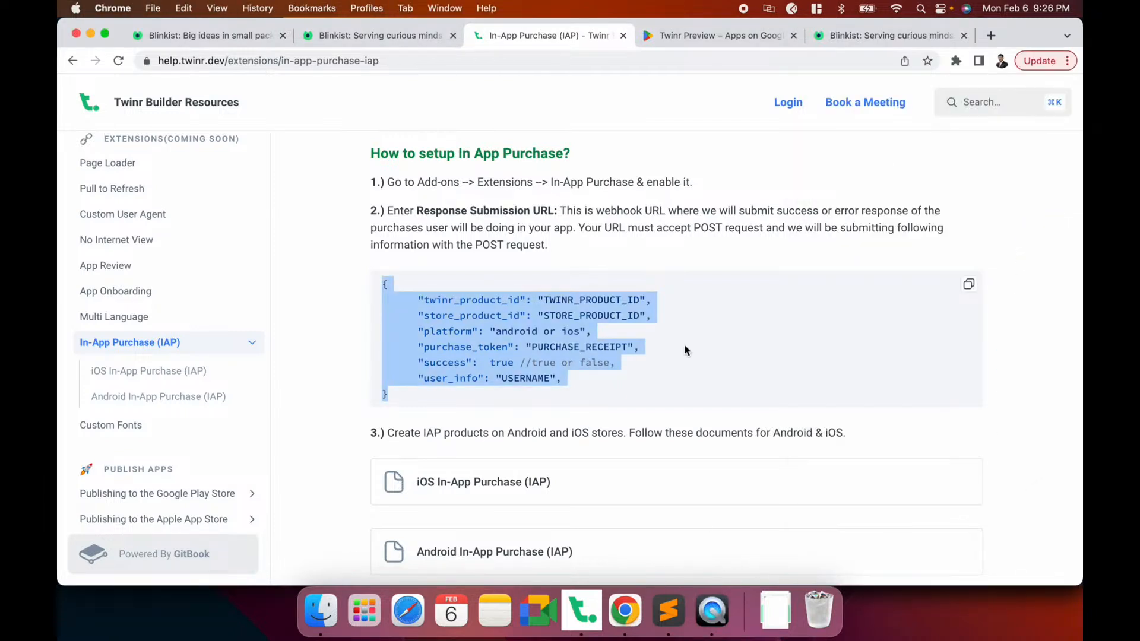
pyautogui.click(505, 315)
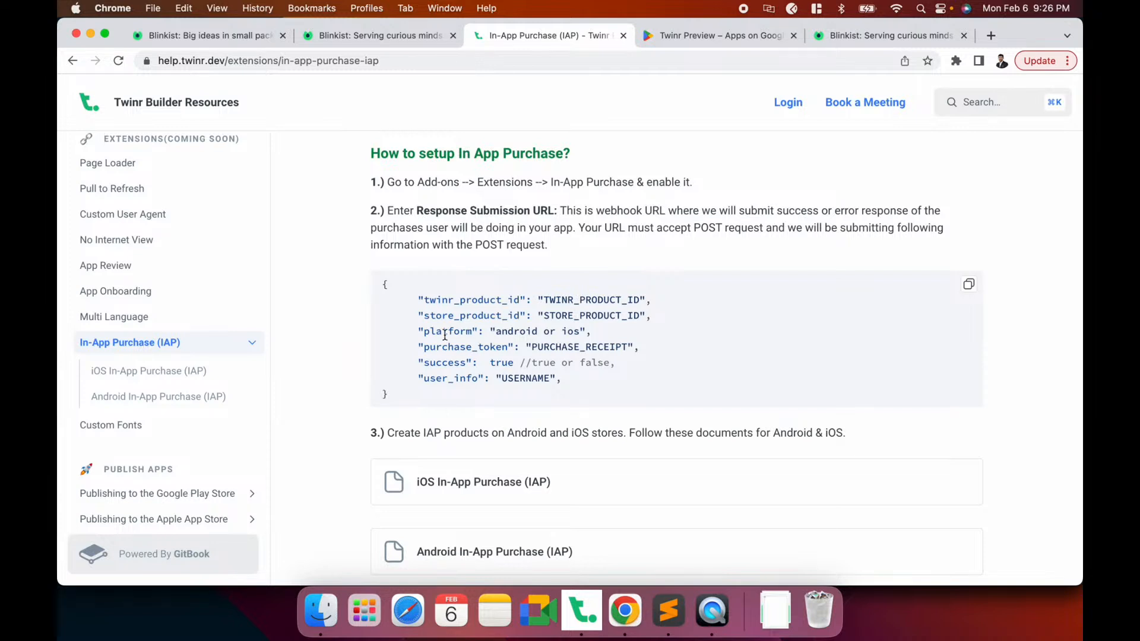
# Load play.google.com/console in a new tab and choose the Twinr developer account
pyautogui.press('super+t')
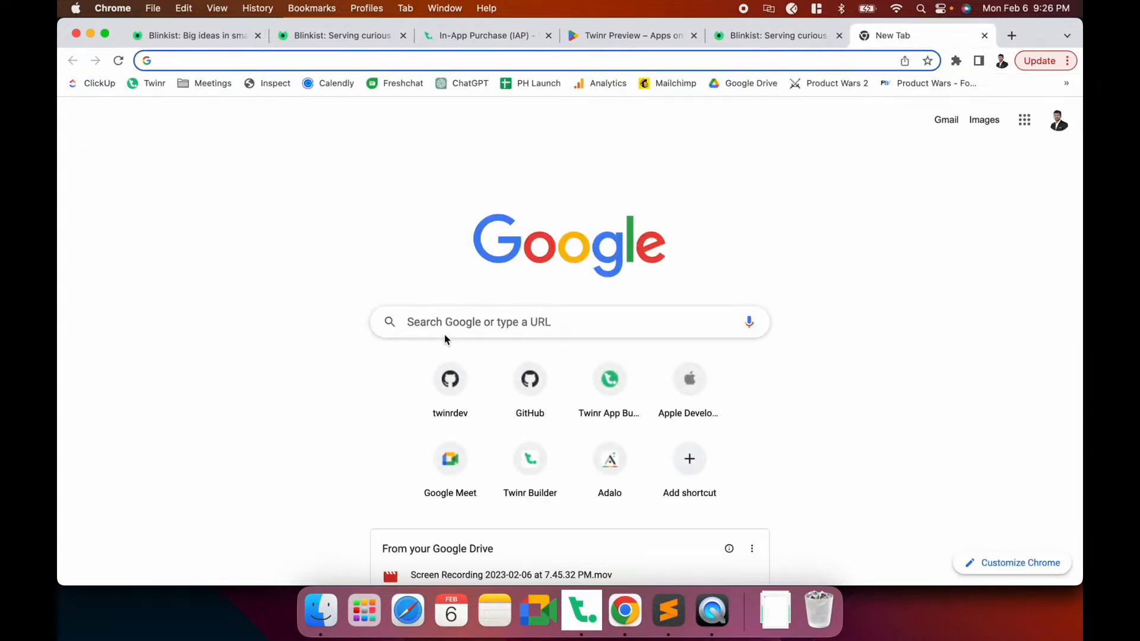
pyautogui.write('pl')
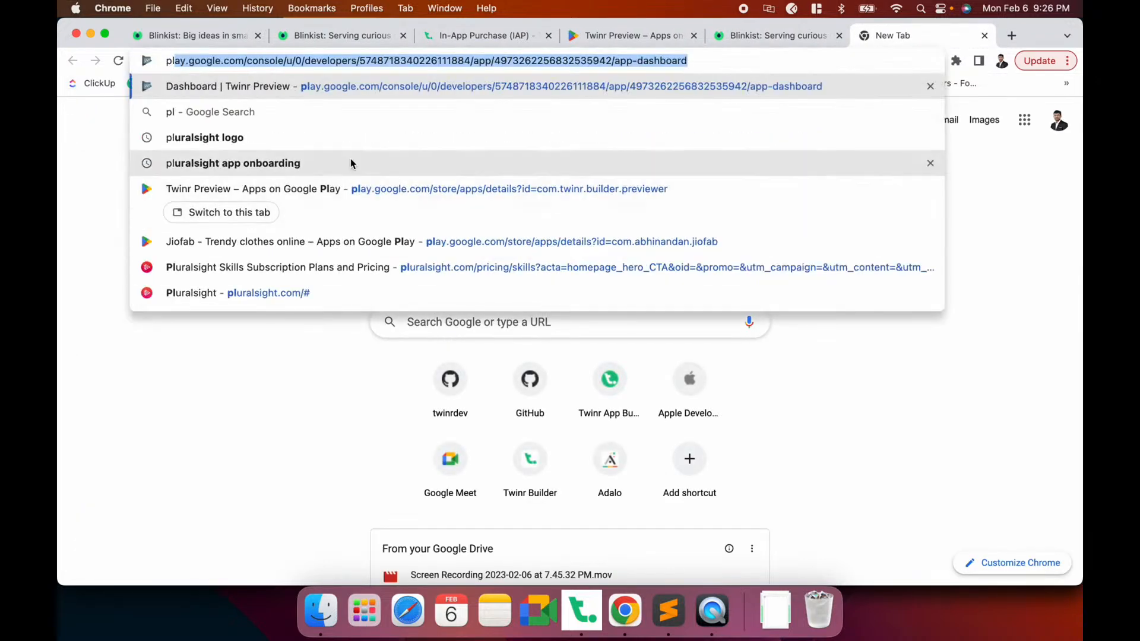
pyautogui.click(364, 62)
pyautogui.moveTo(364, 62); pyautogui.dragTo(688, 62)
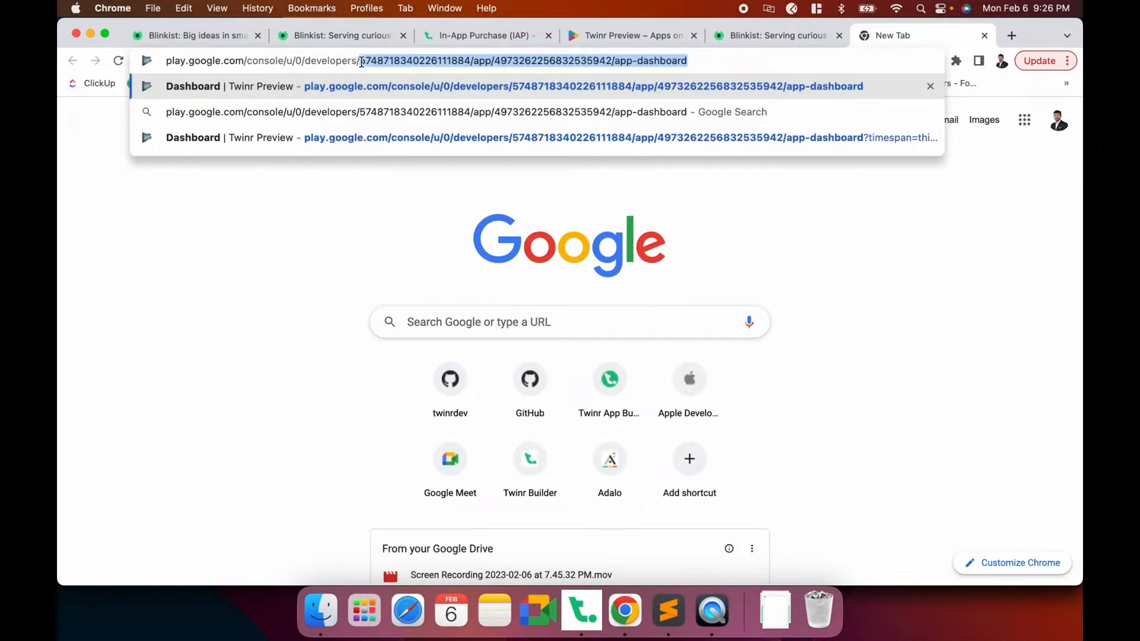
pyautogui.press('BackSpace')
pyautogui.press('Return')
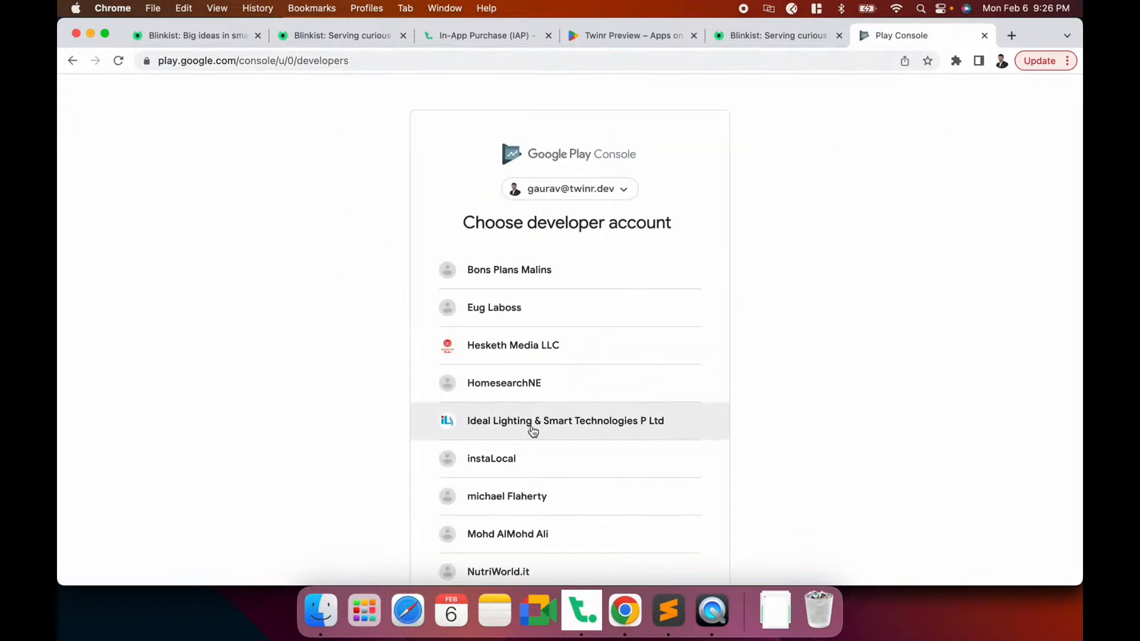
pyautogui.scroll(-3, 532, 415)
pyautogui.click(493, 493)
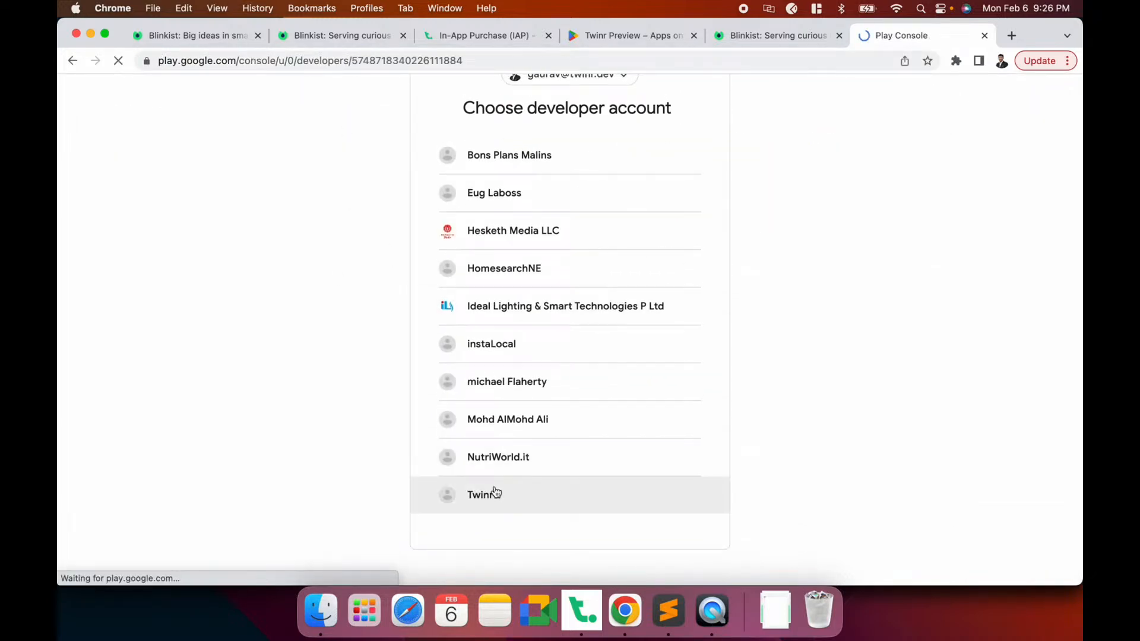
# Open the Twinr Demo app and go to Monetise > Products > Subscriptions
pyautogui.scroll(-2, 451, 475)
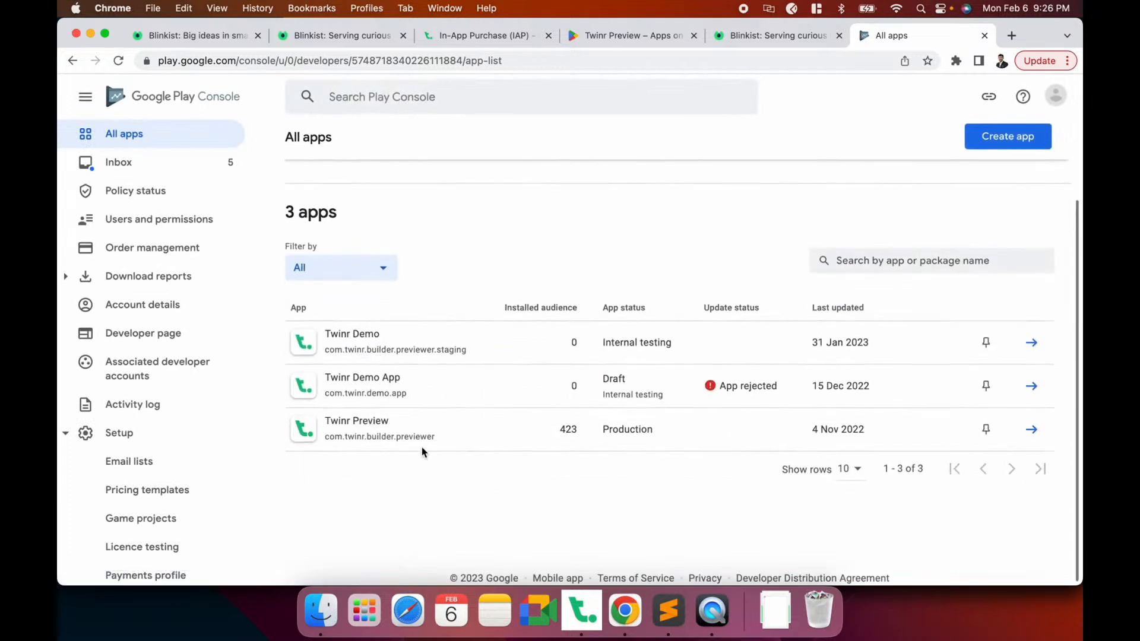
pyautogui.click(424, 353)
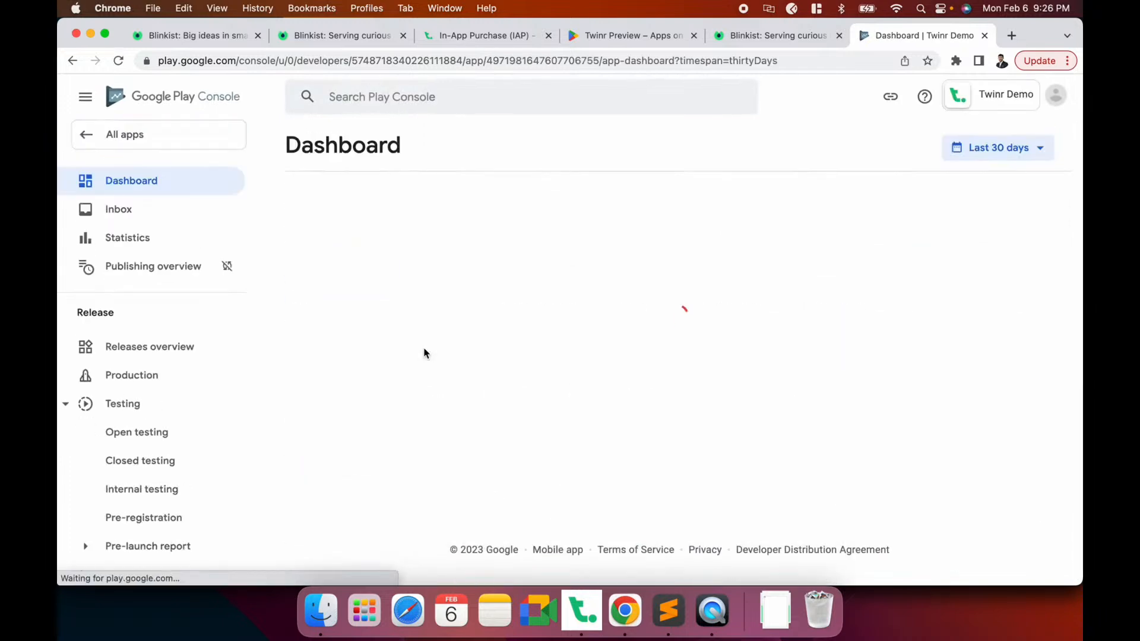
pyautogui.scroll(-15, 121, 417)
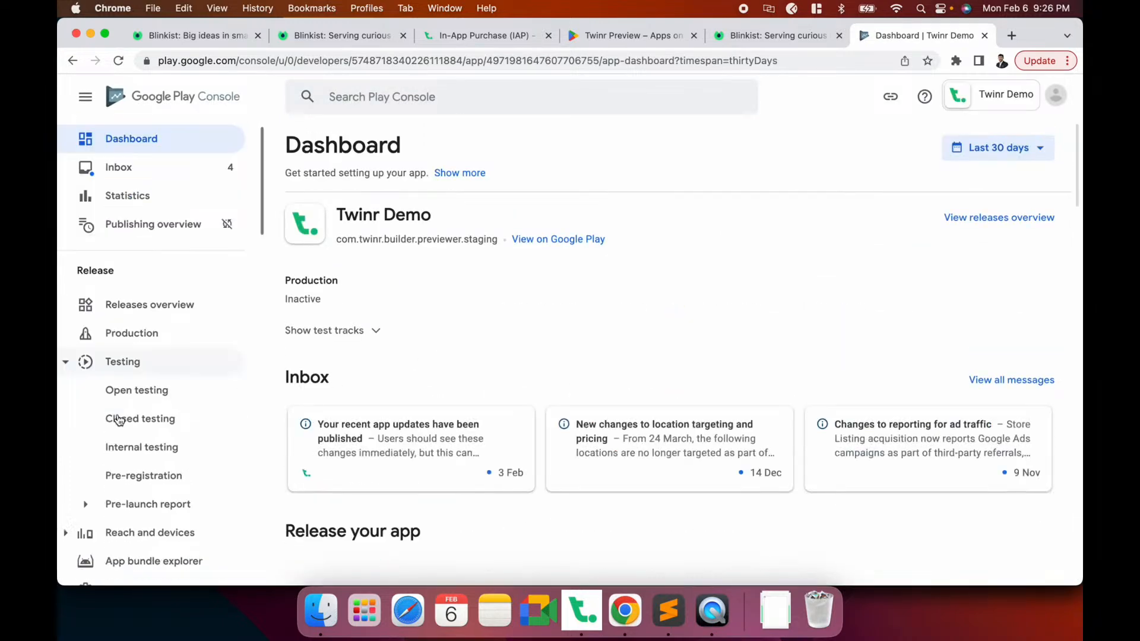
pyautogui.scroll(5, 119, 421)
pyautogui.scroll(-1, 118, 420)
pyautogui.scroll(10, 119, 420)
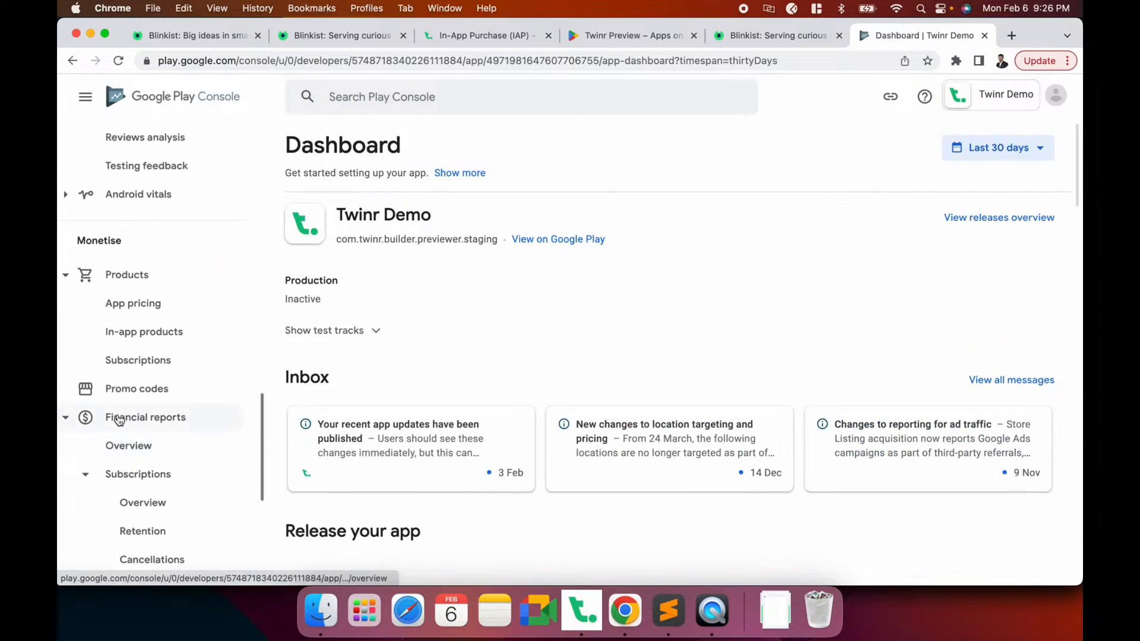
pyautogui.scroll(3, 118, 421)
pyautogui.scroll(-10, 118, 420)
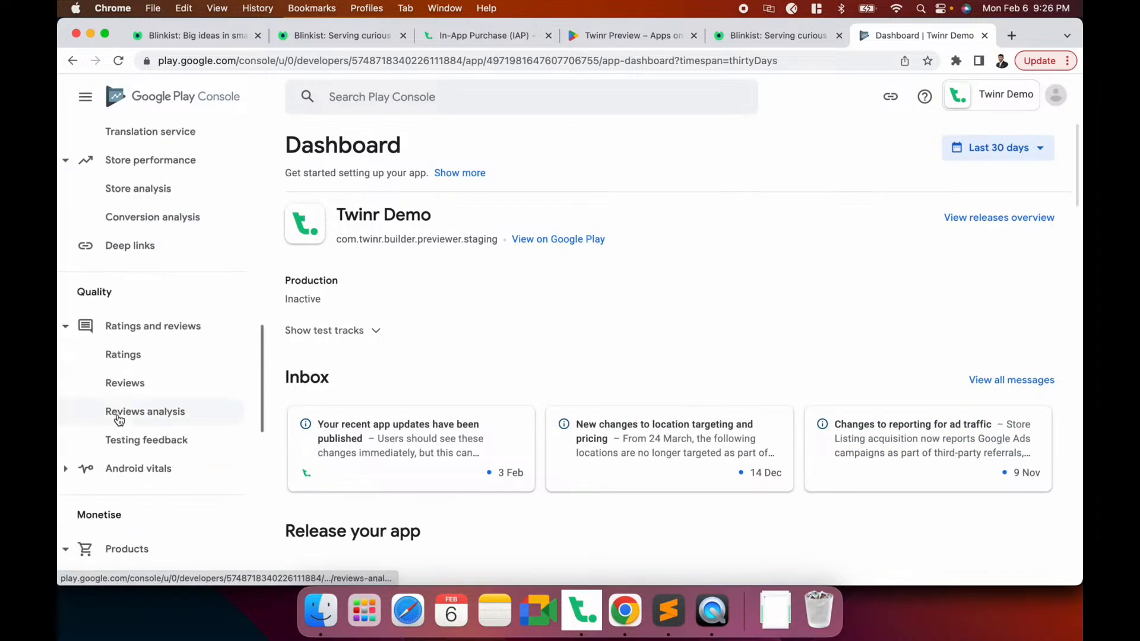
pyautogui.scroll(-3, 119, 420)
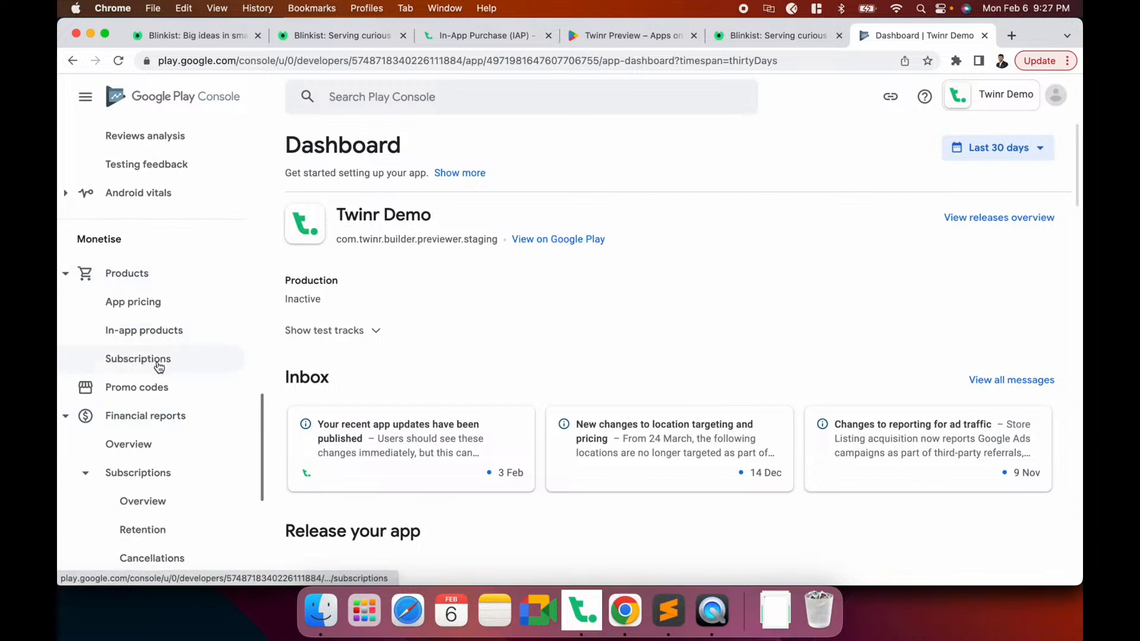
pyautogui.click(158, 333)
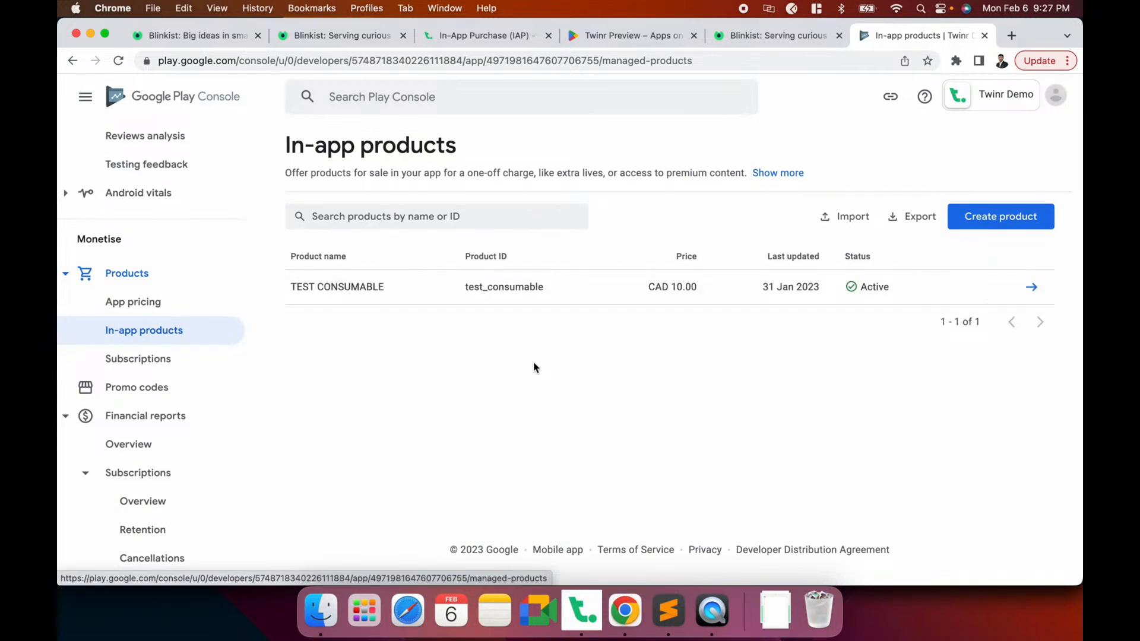
pyautogui.click(144, 360)
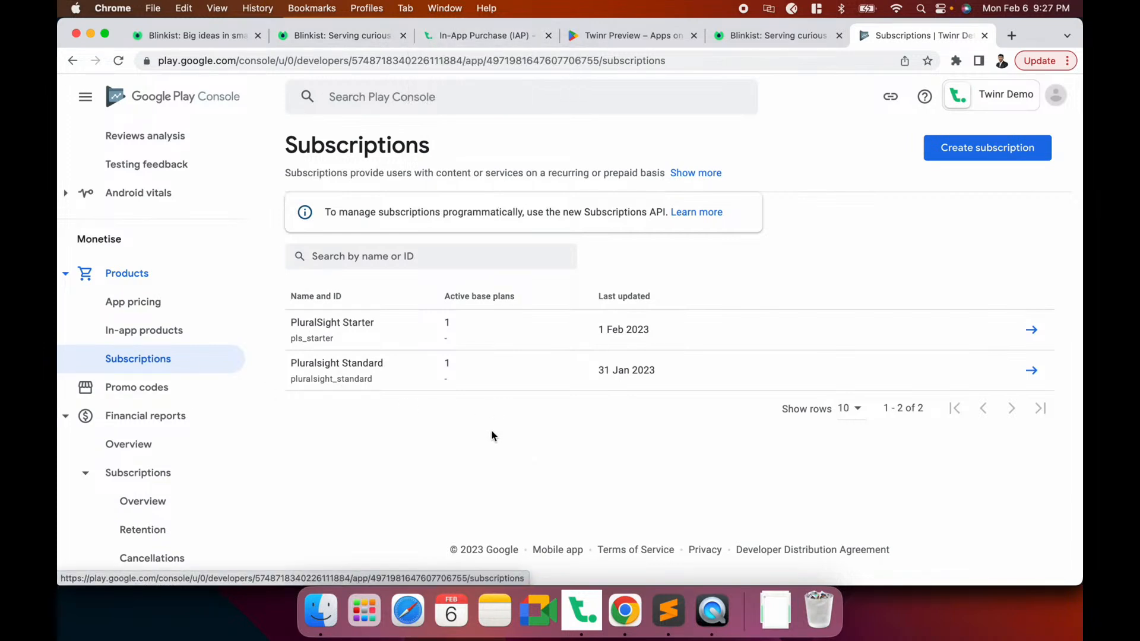
# Read the Android IAP guide's subscription and consumable product steps, then return to Play Console's Subscriptions tab
pyautogui.click(482, 37)
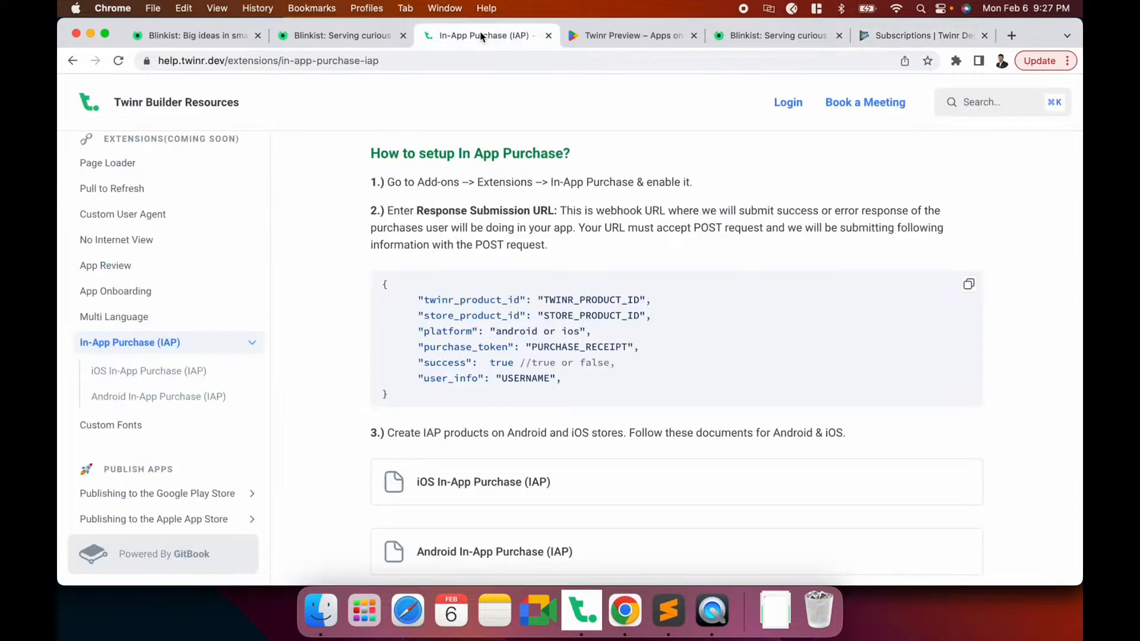
pyautogui.scroll(-3, 504, 351)
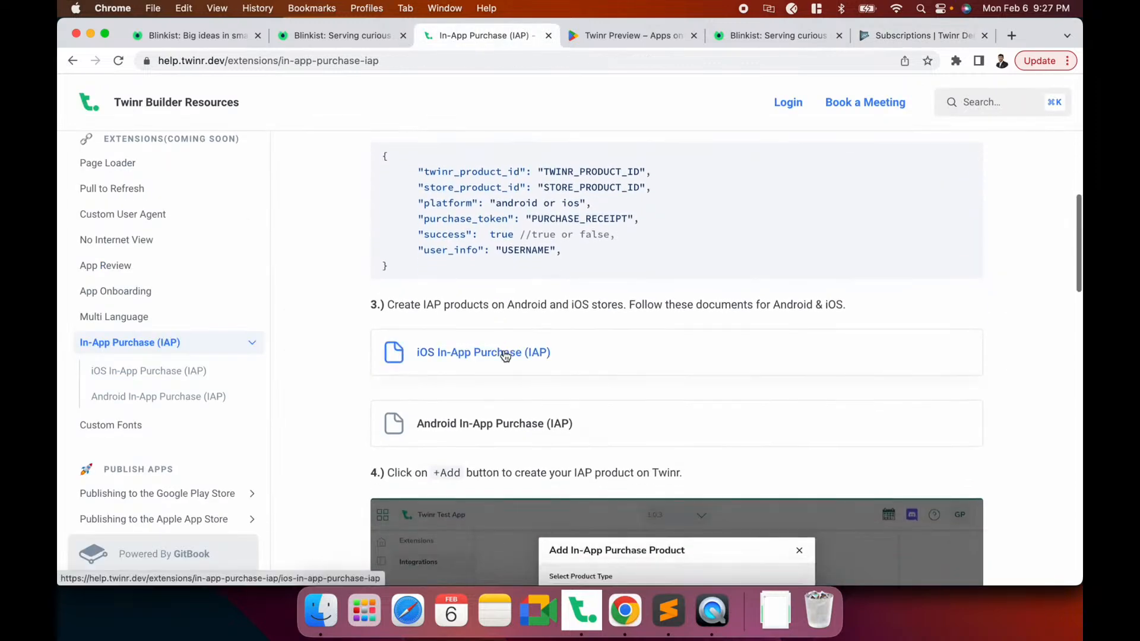
pyautogui.click(470, 425)
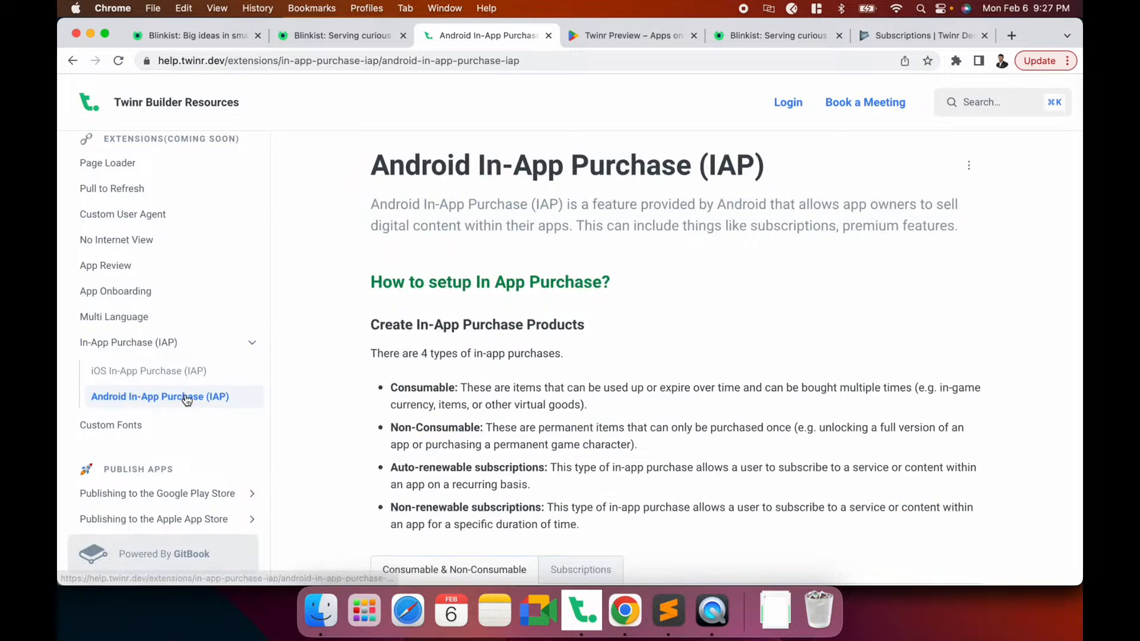
pyautogui.scroll(-3, 594, 383)
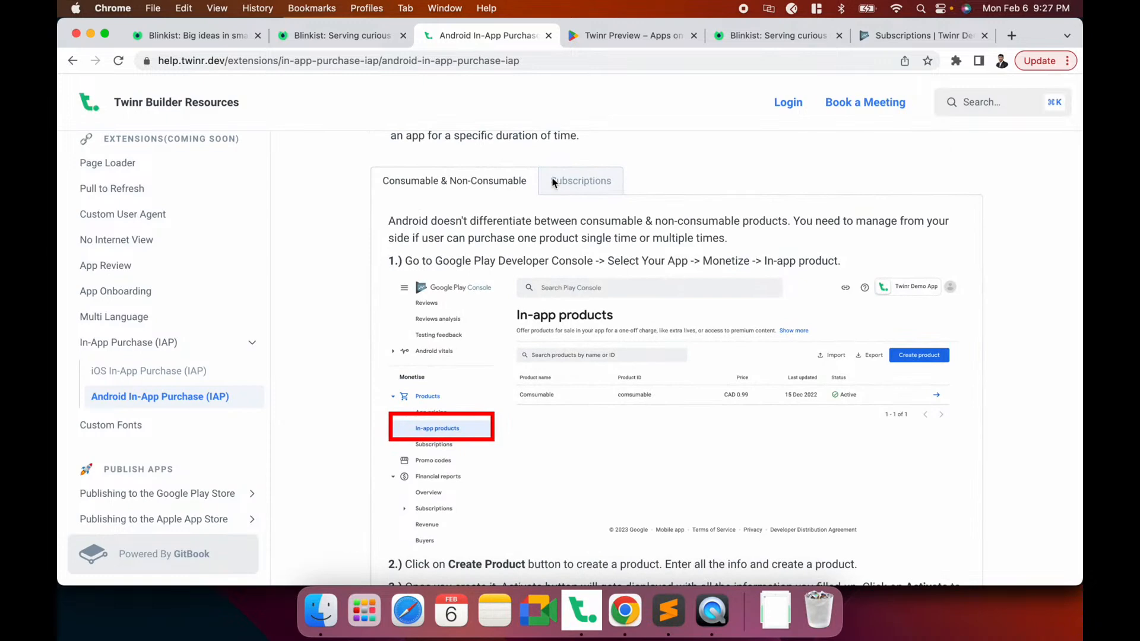
pyautogui.click(590, 182)
pyautogui.click(454, 191)
pyautogui.scroll(-10, 615, 311)
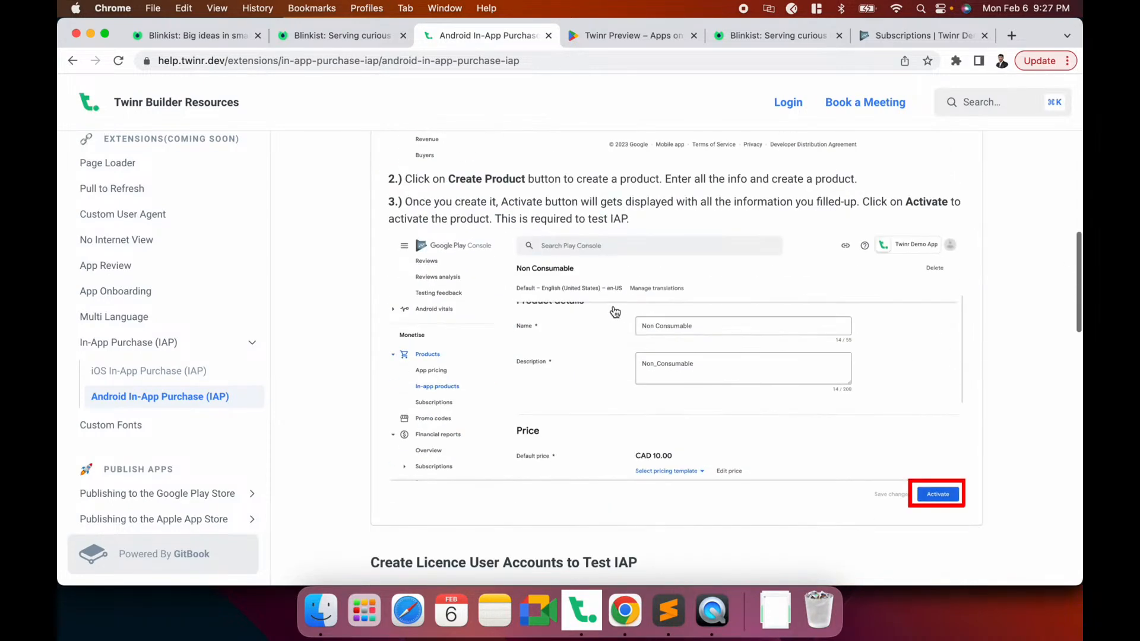
pyautogui.scroll(15, 615, 311)
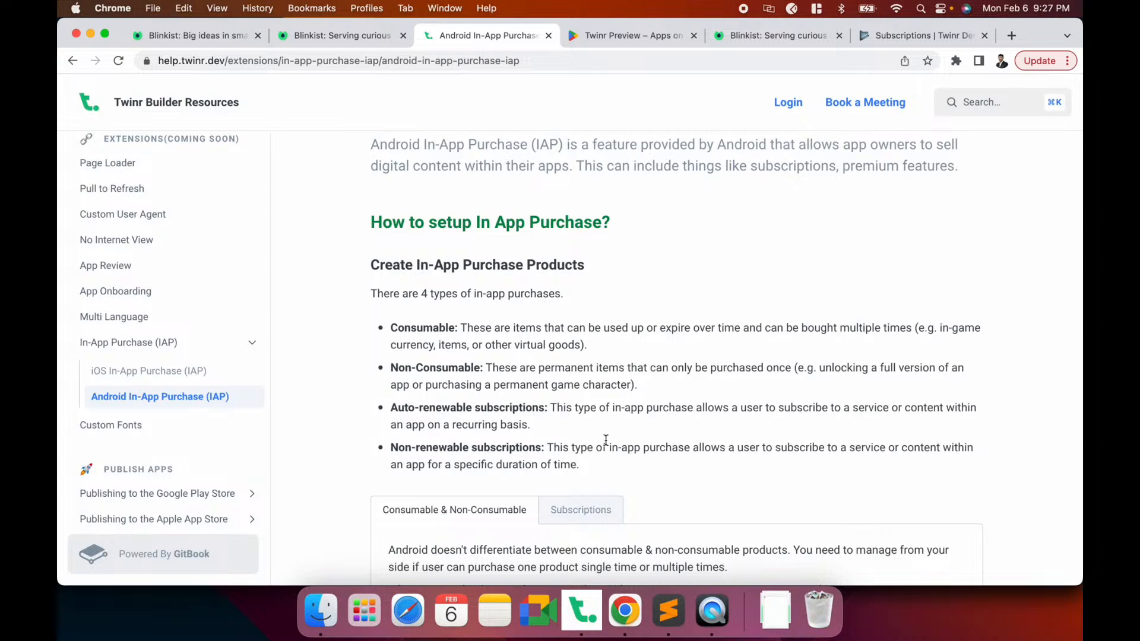
pyautogui.click(898, 35)
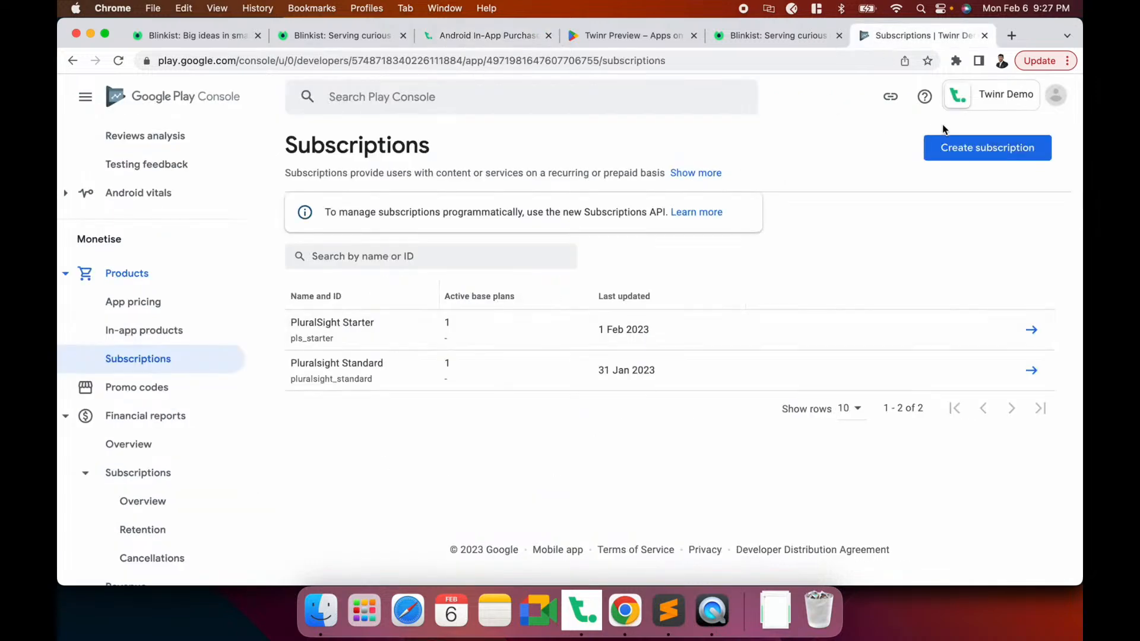
# Start a new subscription with product ID blinkist_premium_monthly
pyautogui.click(978, 151)
pyautogui.click(492, 316)
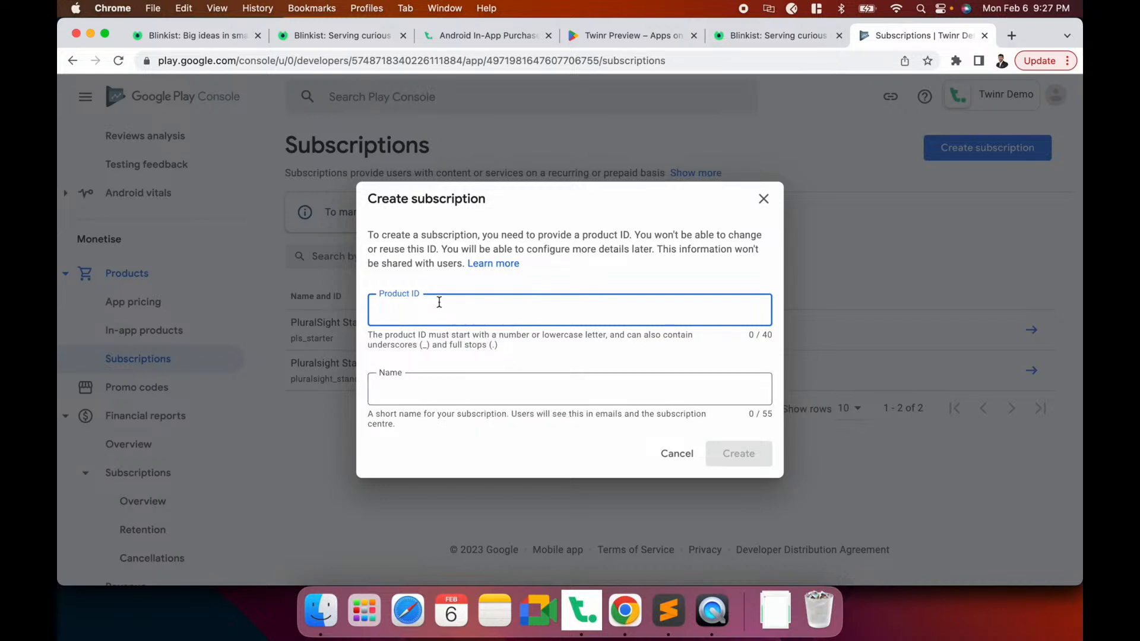
pyautogui.write('blinkist_premium_monthly')
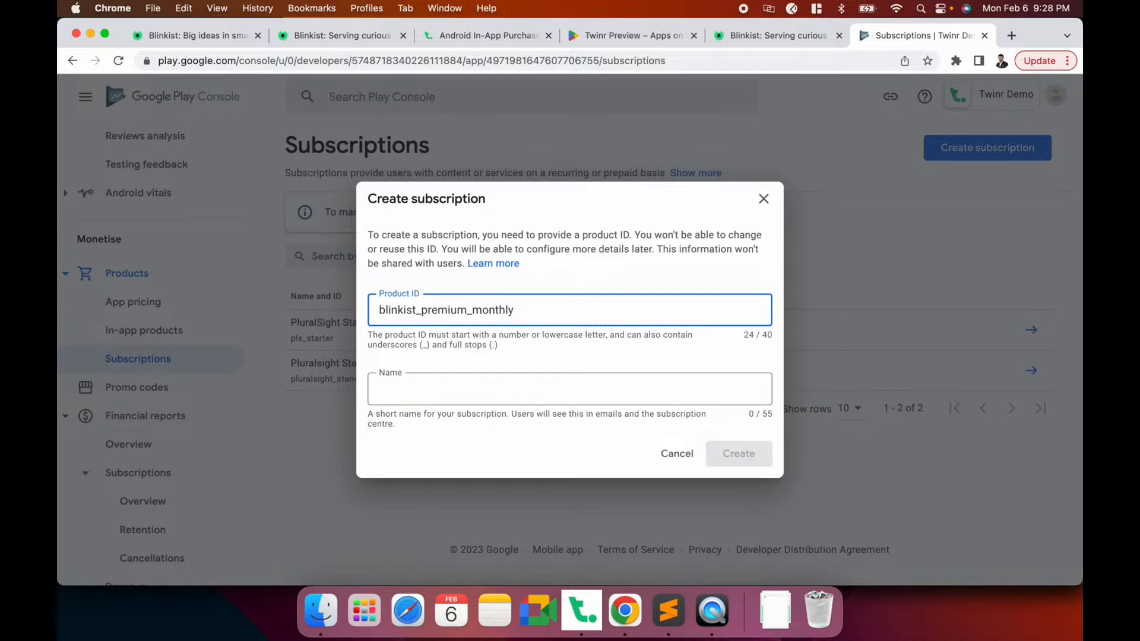
# Name the subscription Premium Monthly and create it
pyautogui.click(332, 35)
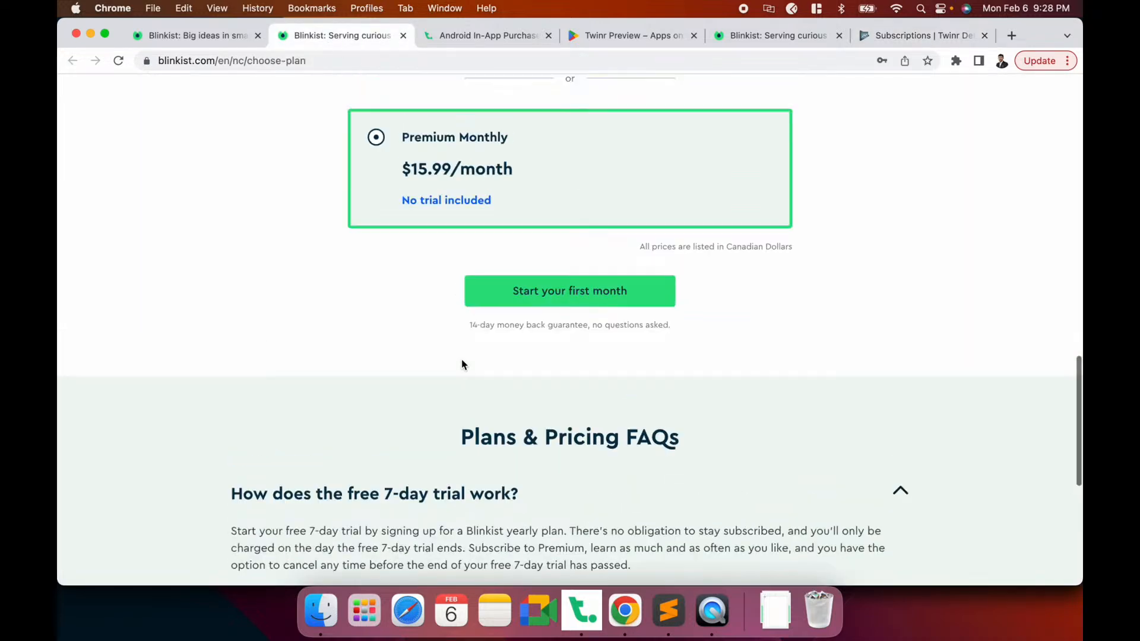
pyautogui.scroll(4, 461, 360)
pyautogui.scroll(5, 496, 343)
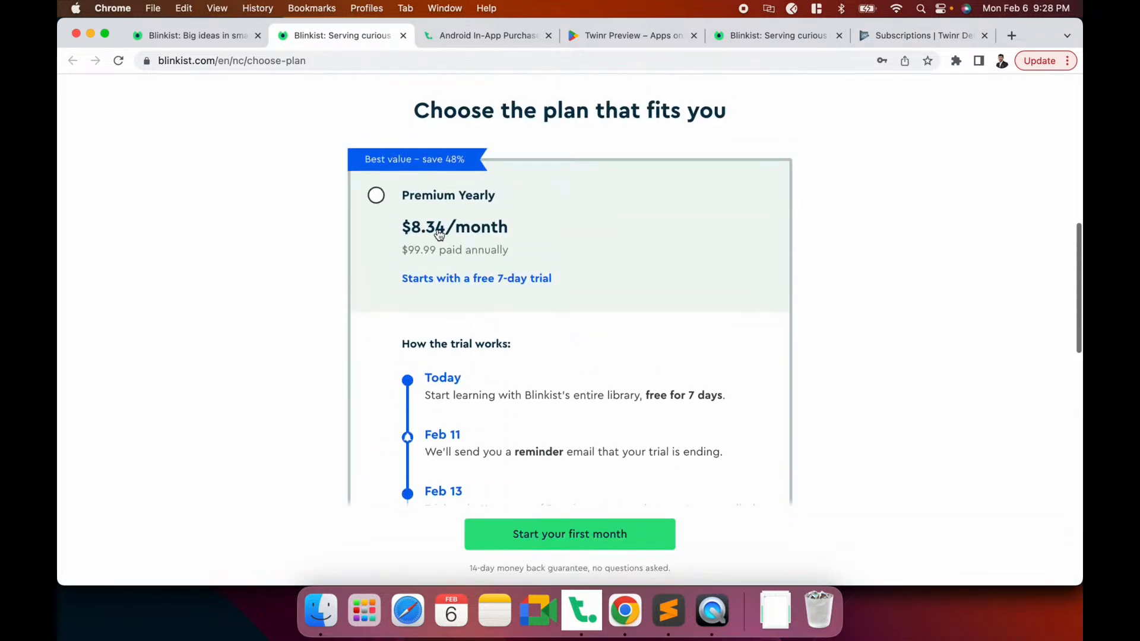
pyautogui.click(898, 37)
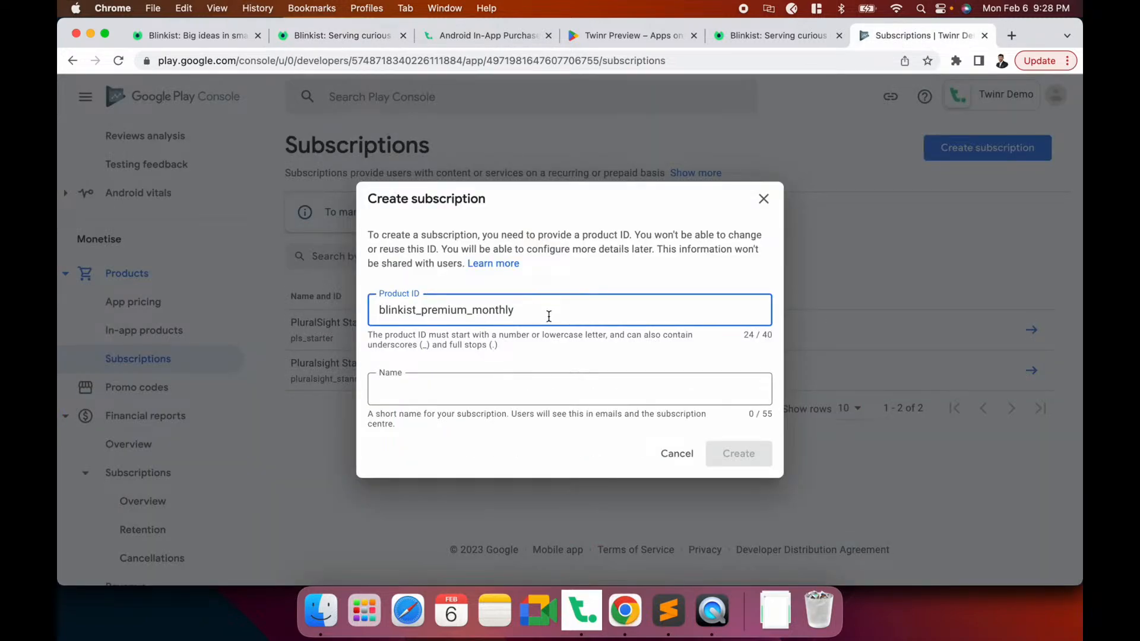
pyautogui.click(476, 396)
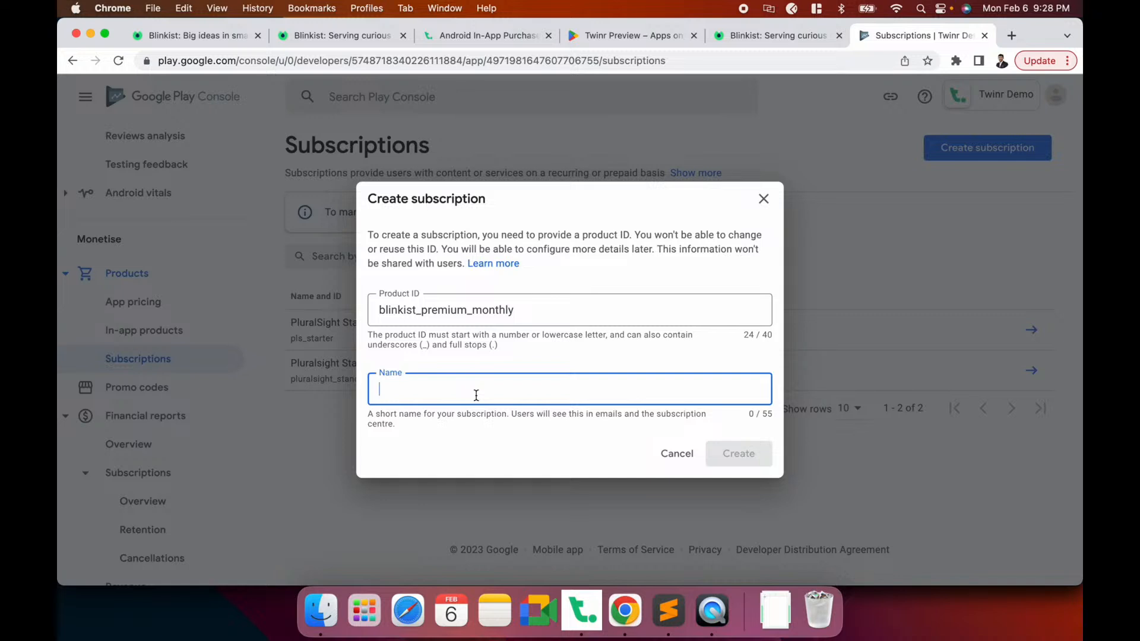
pyautogui.doubleClick(473, 306)
pyautogui.click(501, 406)
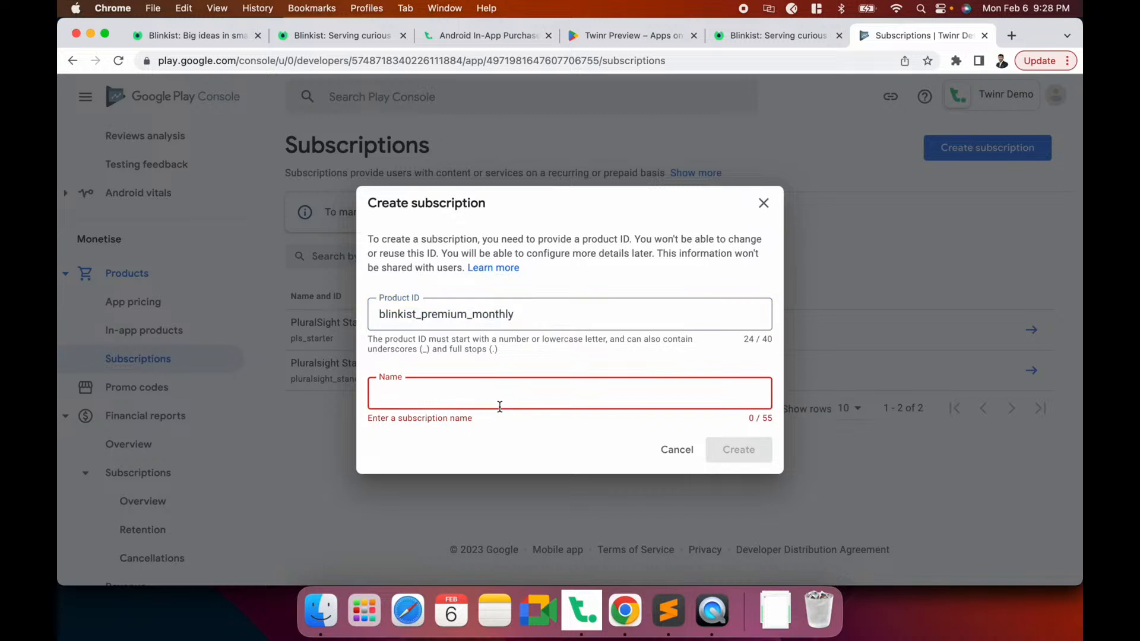
pyautogui.write('Premium Monthly')
pyautogui.click(745, 454)
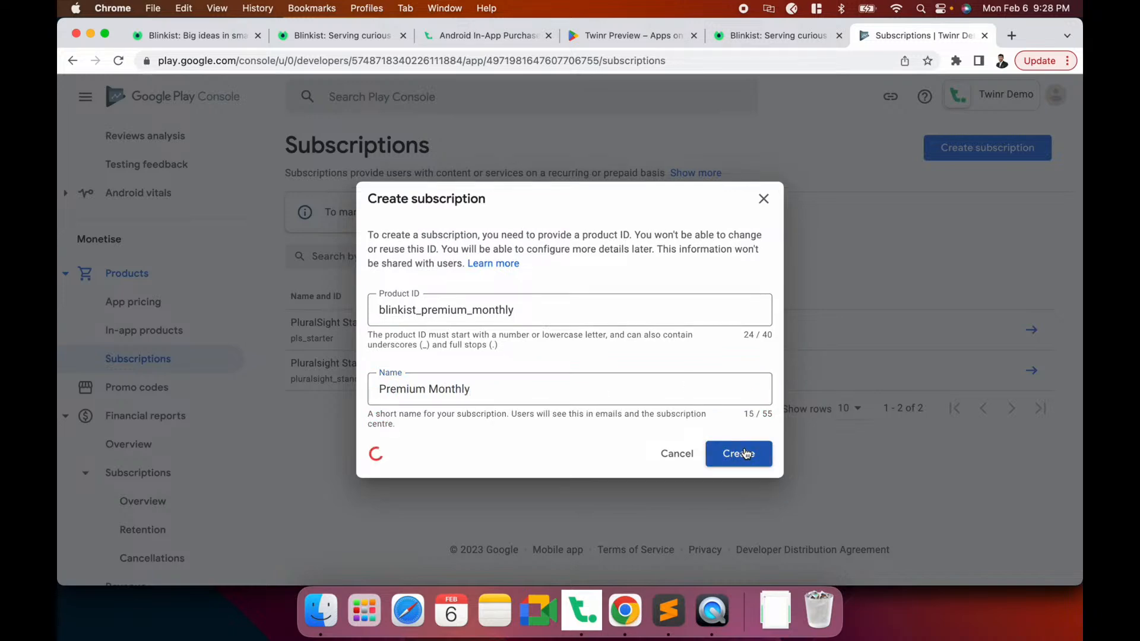
# Glance at Premium Monthly's editable details and description, then return to its subscription page
pyautogui.scroll(-5, 554, 401)
pyautogui.scroll(5, 554, 401)
pyautogui.scroll(-8, 554, 402)
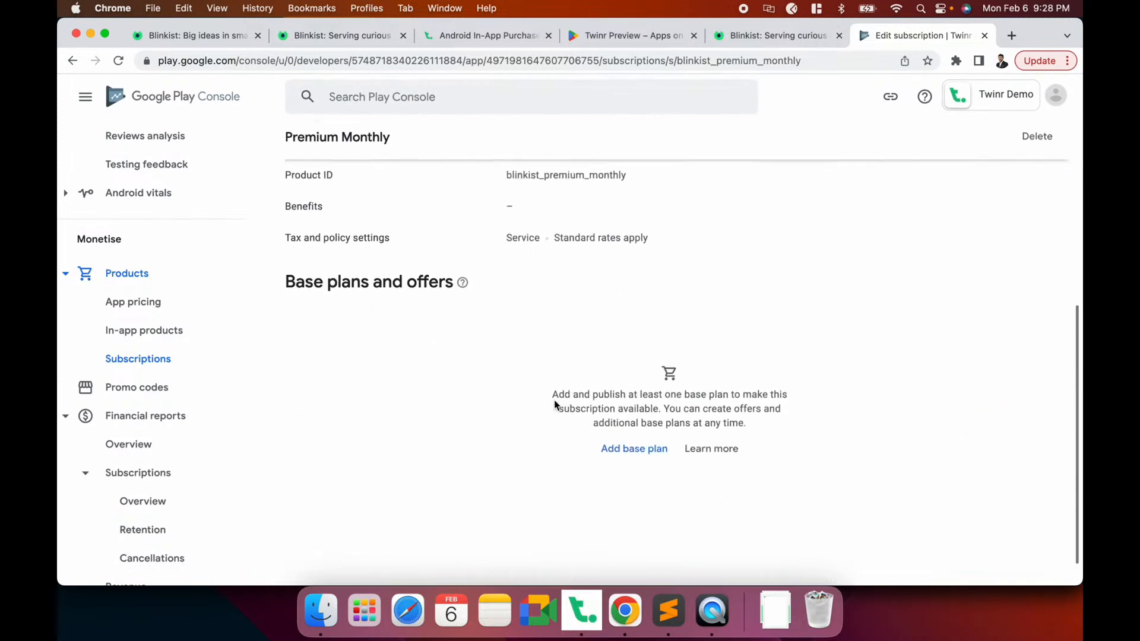
pyautogui.scroll(8, 554, 405)
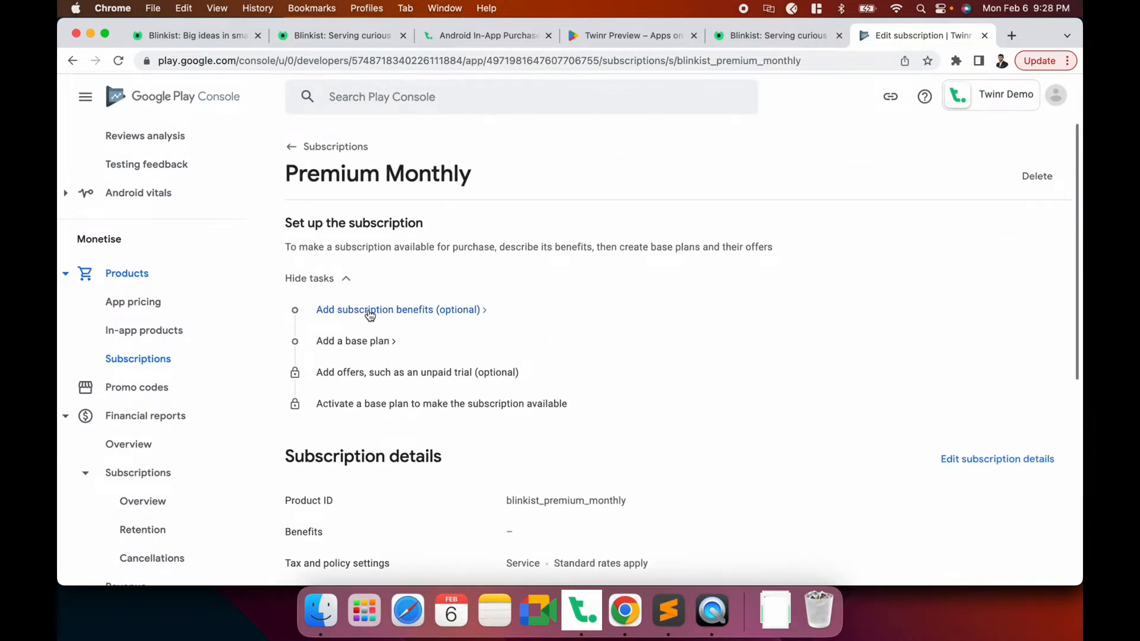
pyautogui.click(459, 314)
pyautogui.scroll(-6, 461, 319)
pyautogui.scroll(6, 461, 319)
pyautogui.scroll(-3, 463, 440)
pyautogui.click(529, 385)
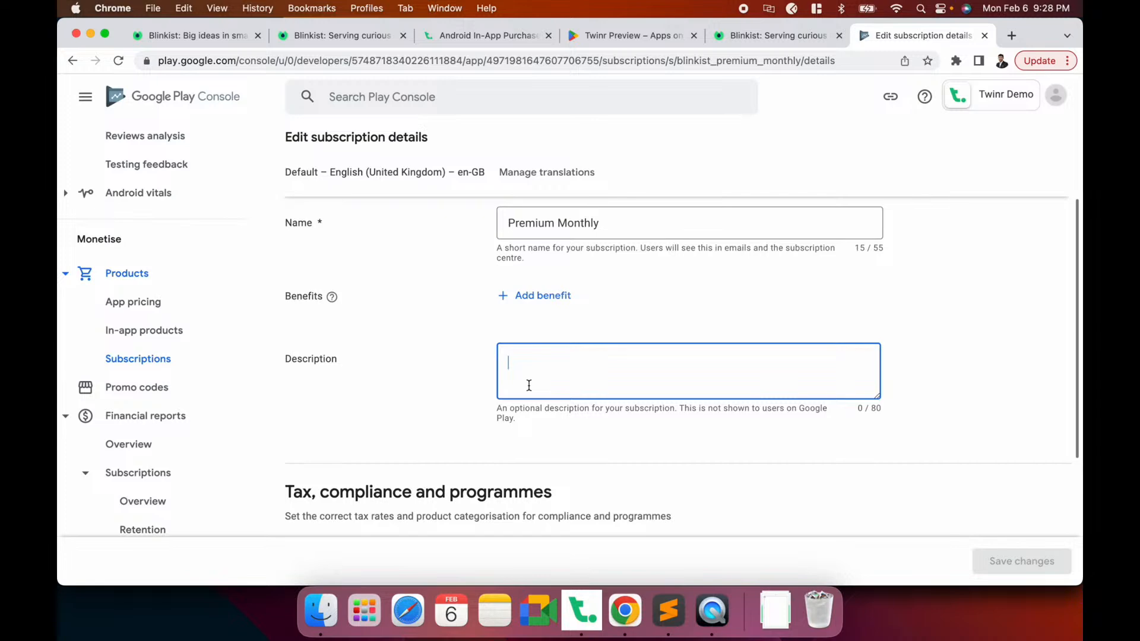
pyautogui.scroll(3, 529, 386)
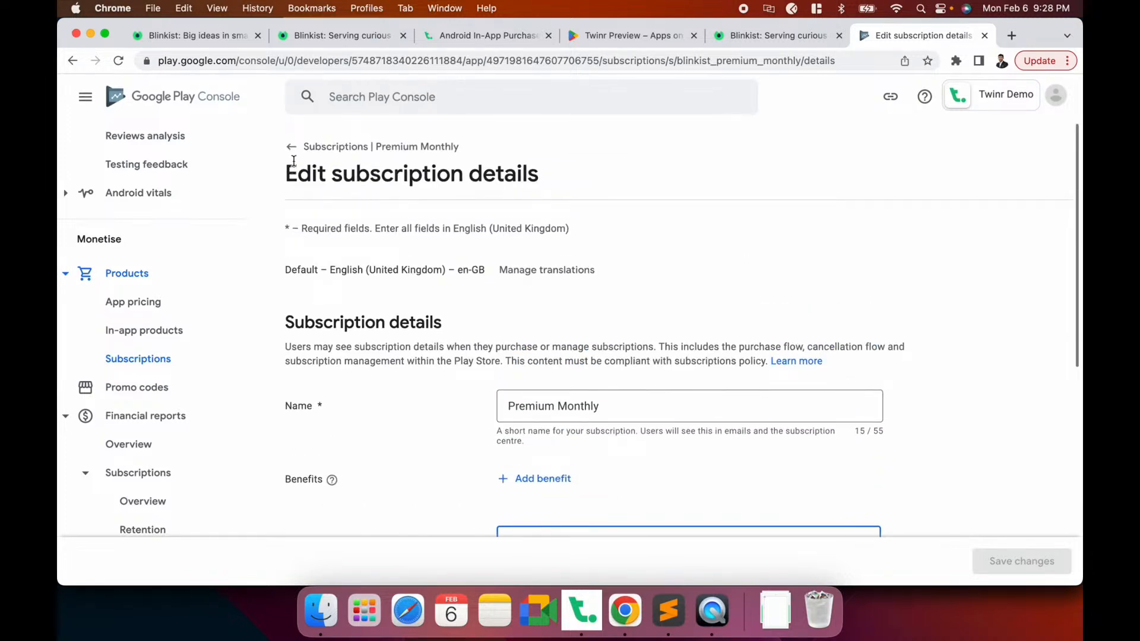
pyautogui.click(291, 170)
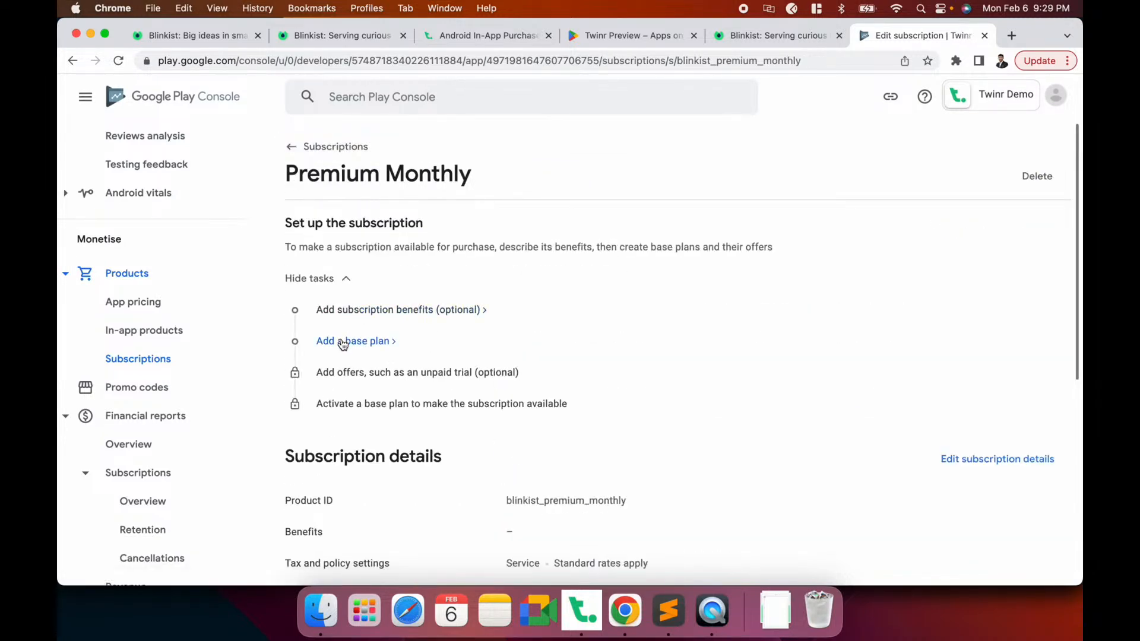
# Add a base plan with ID premium-monthly
pyautogui.click(344, 344)
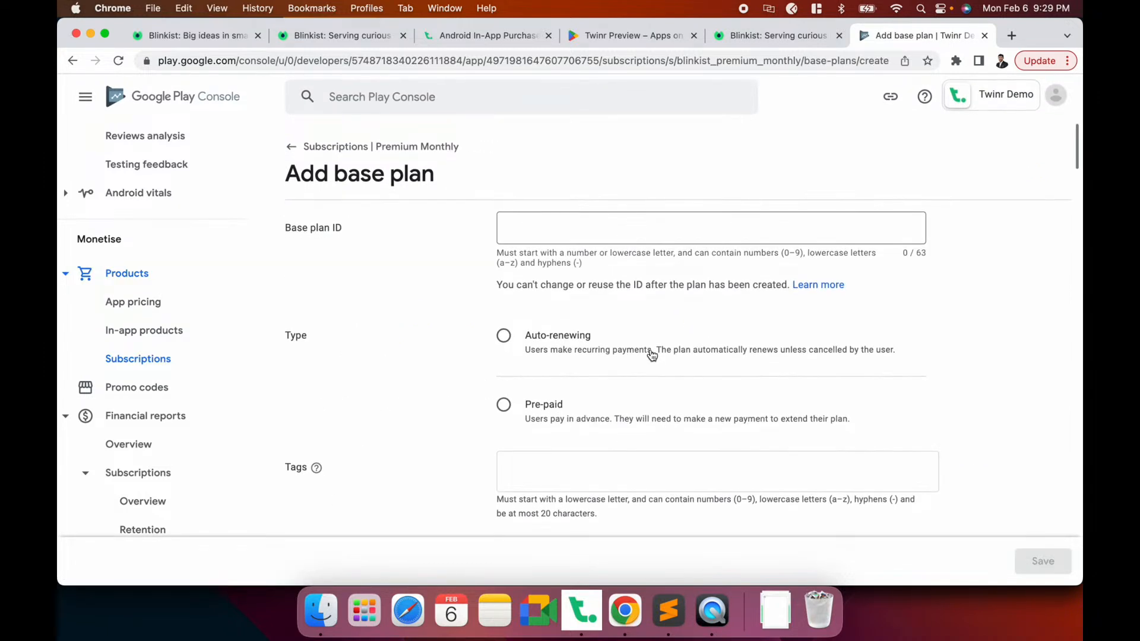
pyautogui.click(524, 232)
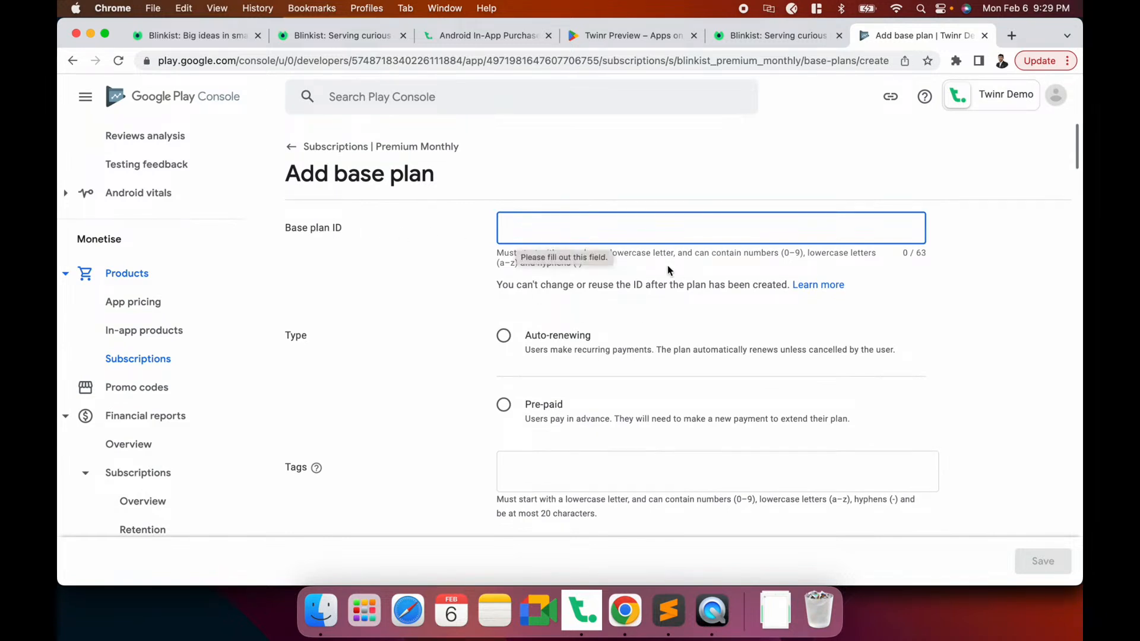
pyautogui.write('premiu')
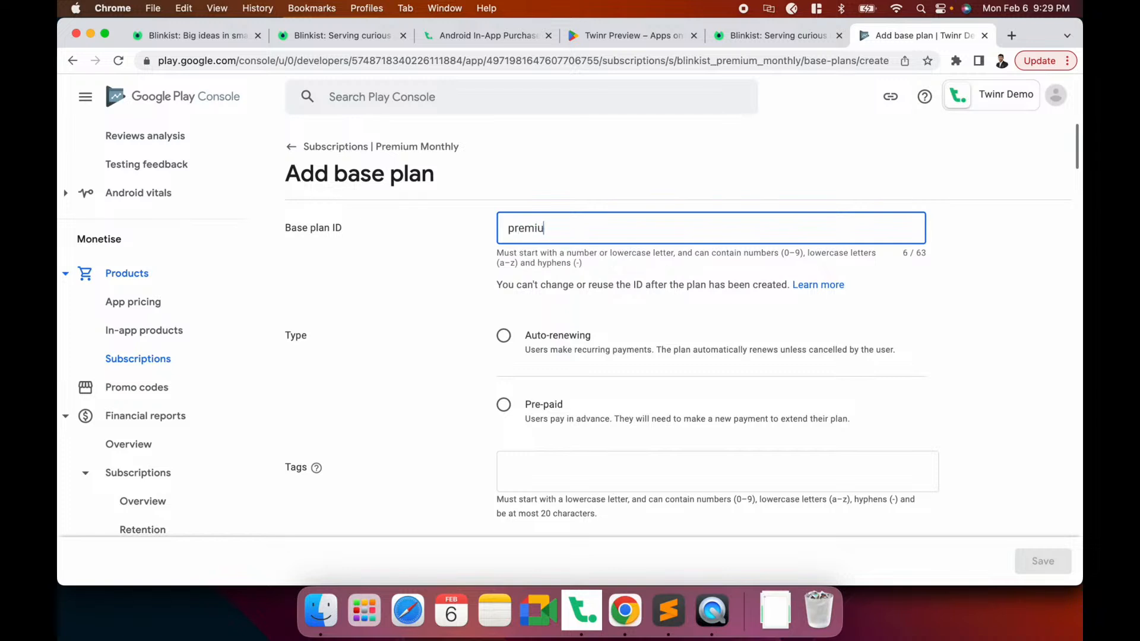
pyautogui.write('m-monthly')
pyautogui.scroll(-3, 416, 308)
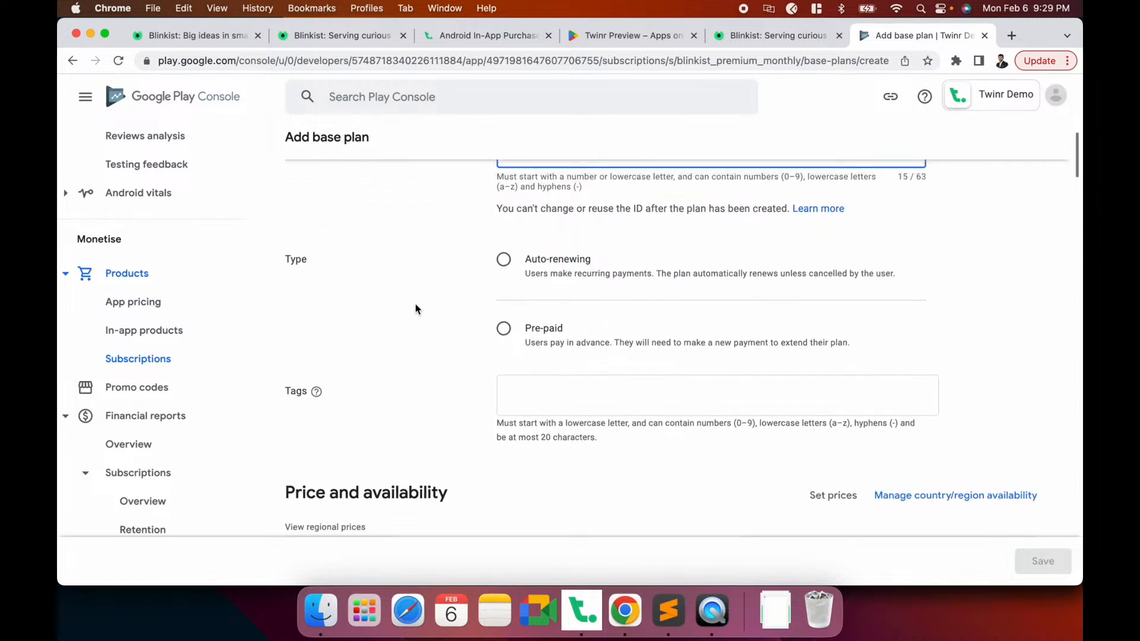
# Make the base plan auto-renewing, billed monthly with a 7-day grace period
pyautogui.click(561, 258)
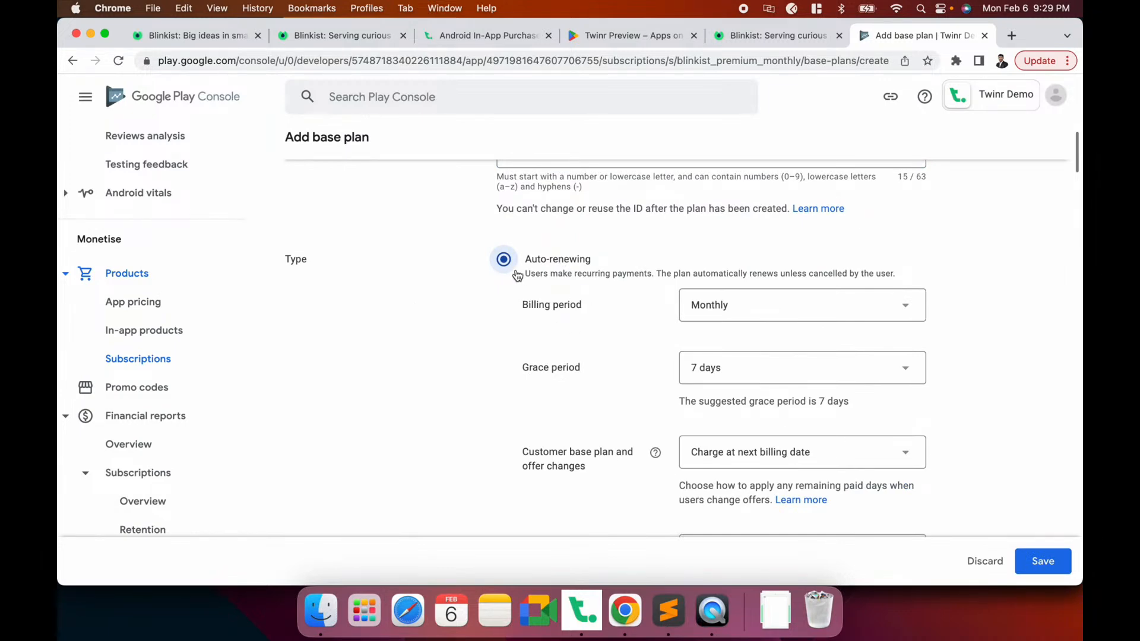
pyautogui.scroll(-5, 570, 276)
pyautogui.scroll(-2, 570, 277)
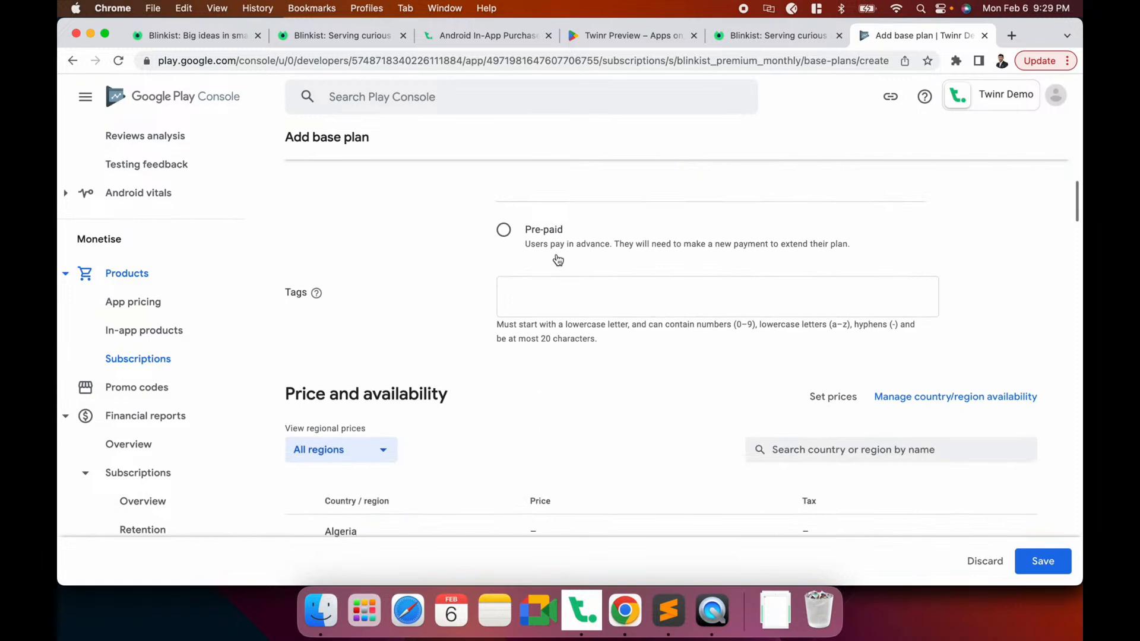
pyautogui.scroll(1, 558, 259)
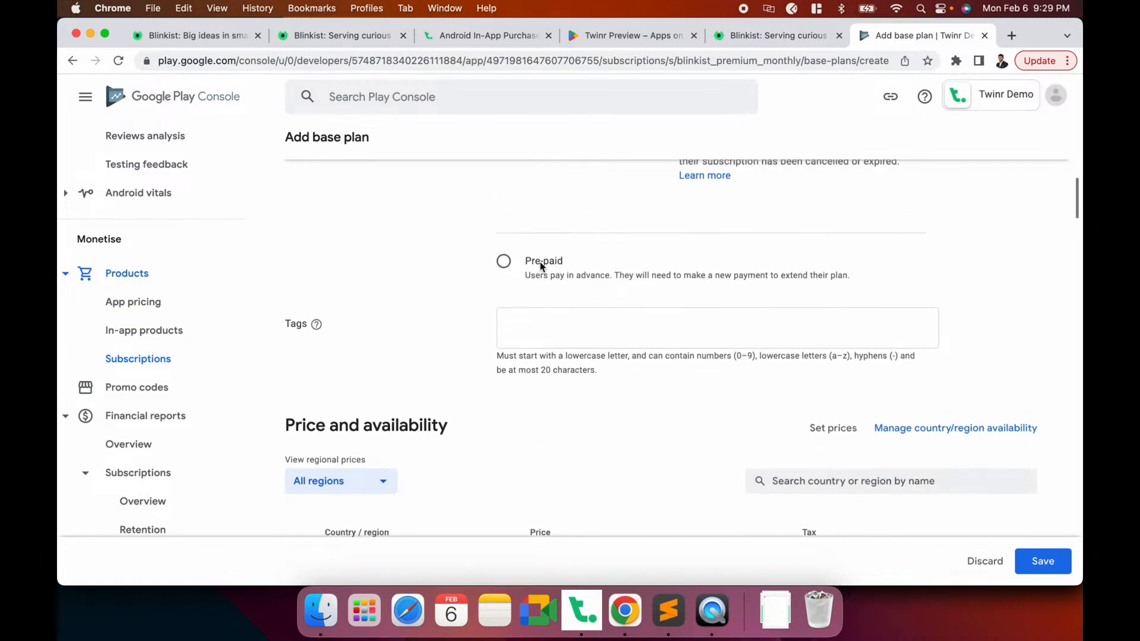
pyautogui.scroll(6, 542, 266)
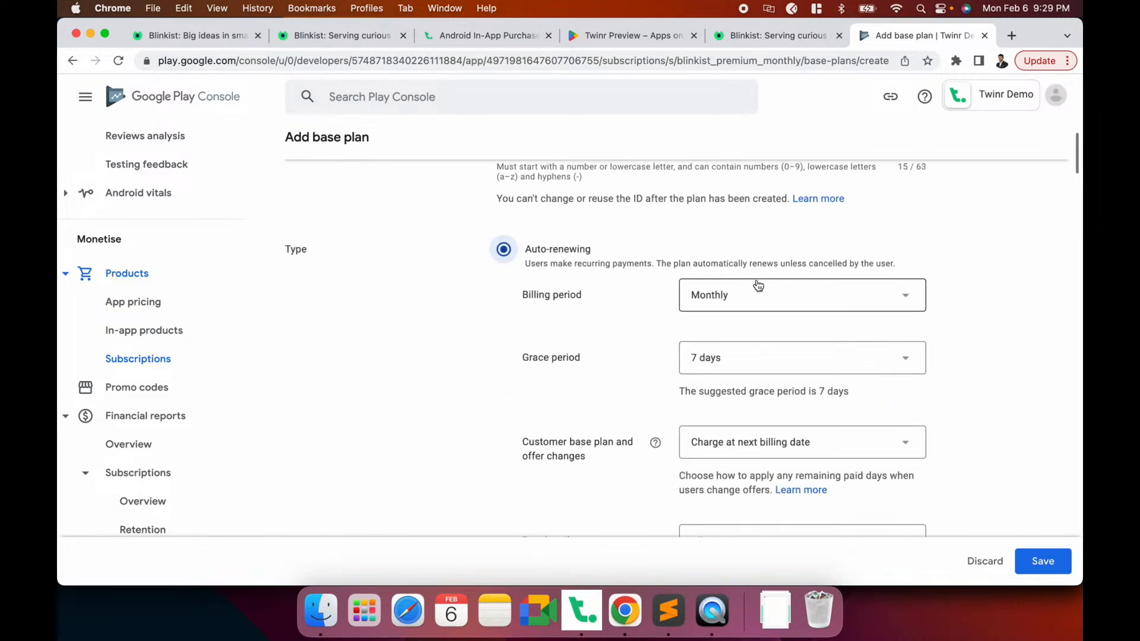
pyautogui.scroll(-2, 632, 306)
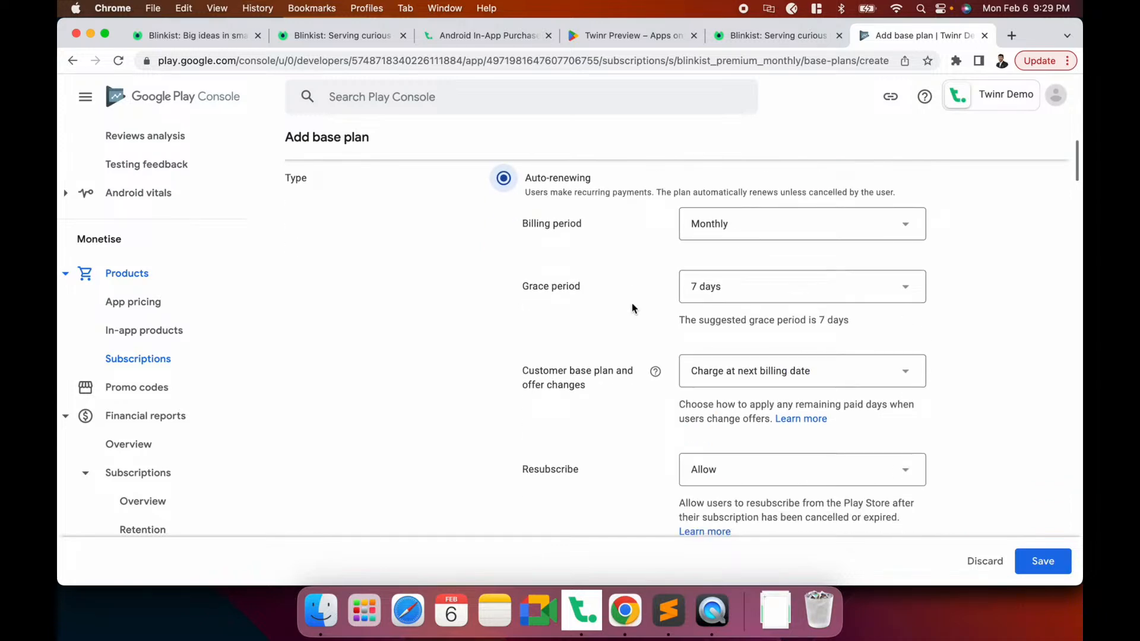
pyautogui.scroll(-3, 642, 289)
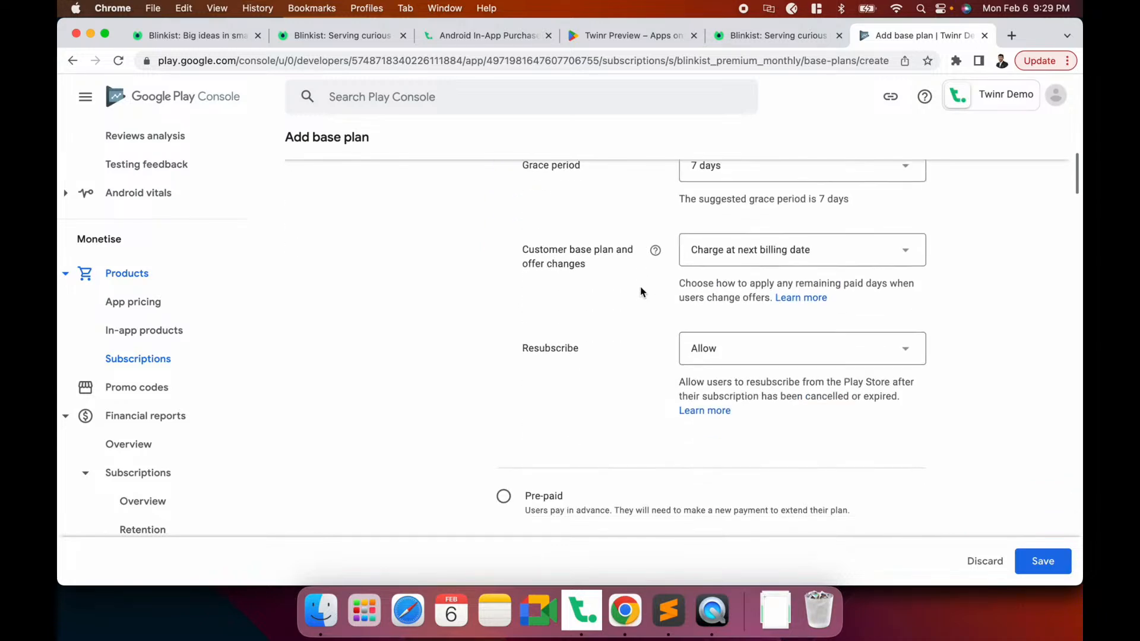
pyautogui.scroll(-1, 641, 291)
pyautogui.scroll(2, 641, 291)
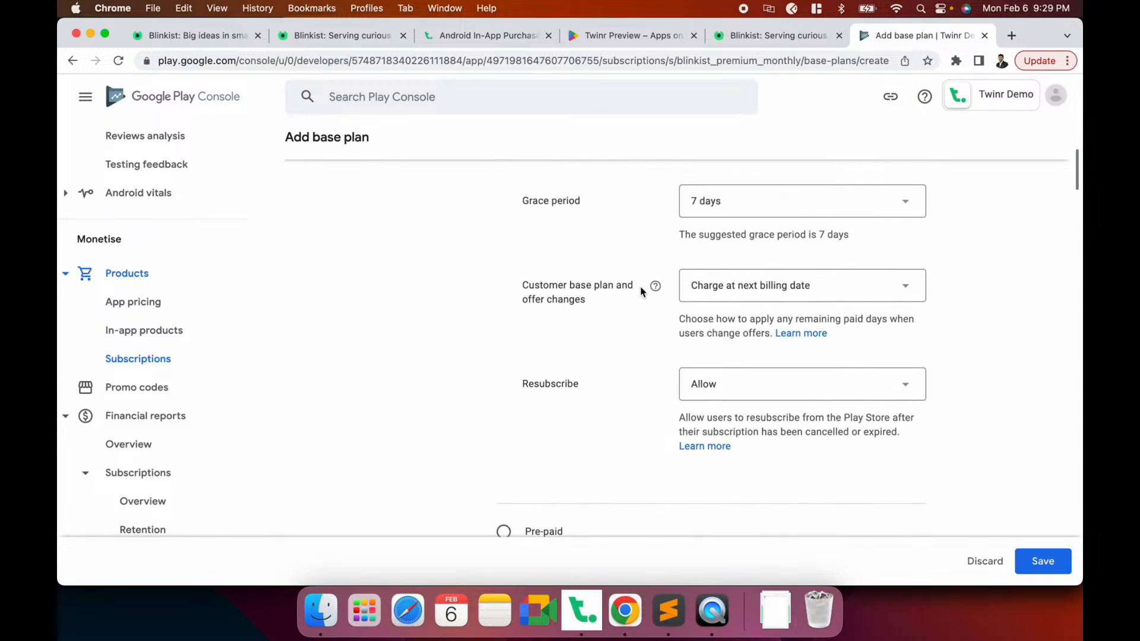
pyautogui.scroll(-10, 641, 291)
pyautogui.scroll(7, 641, 291)
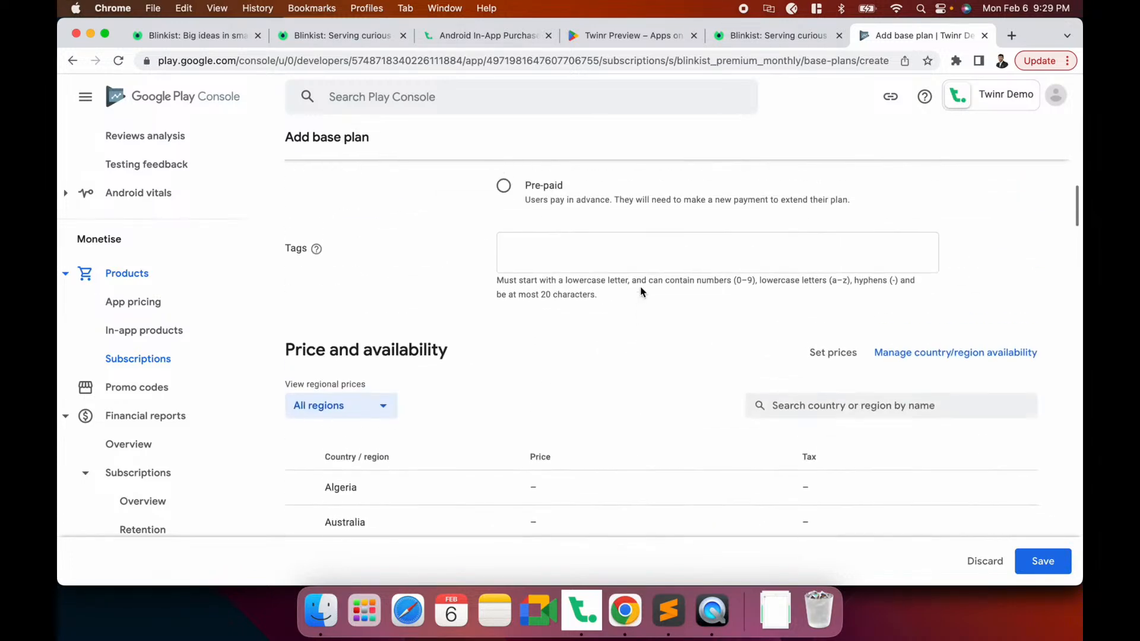
pyautogui.scroll(1, 641, 290)
pyautogui.click(535, 306)
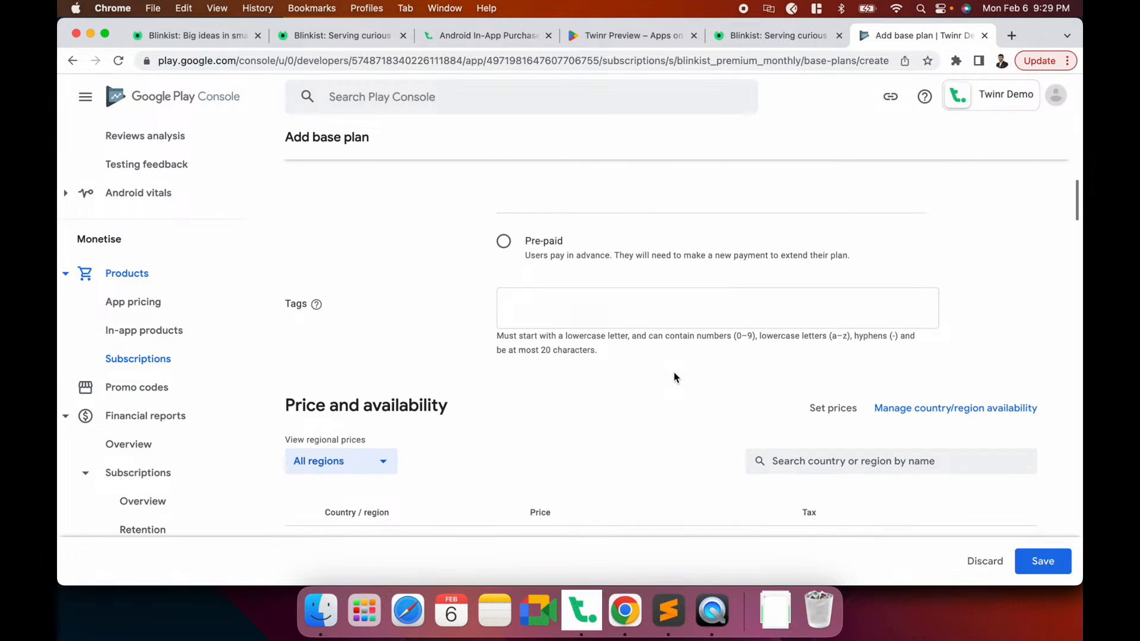
pyautogui.scroll(-3, 675, 377)
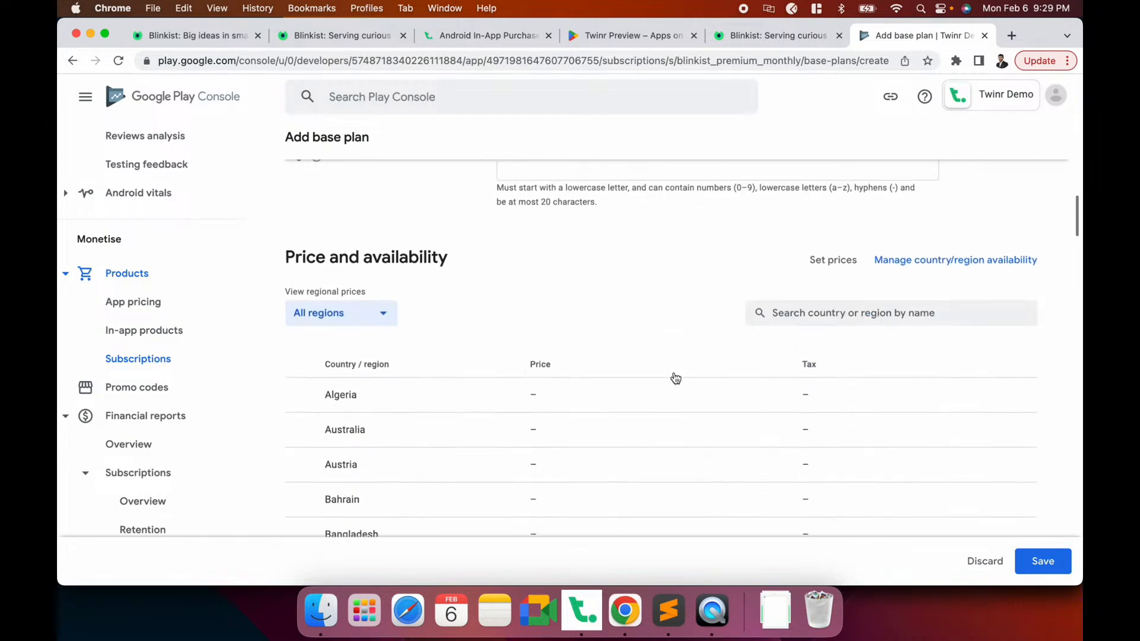
pyautogui.scroll(1, 676, 378)
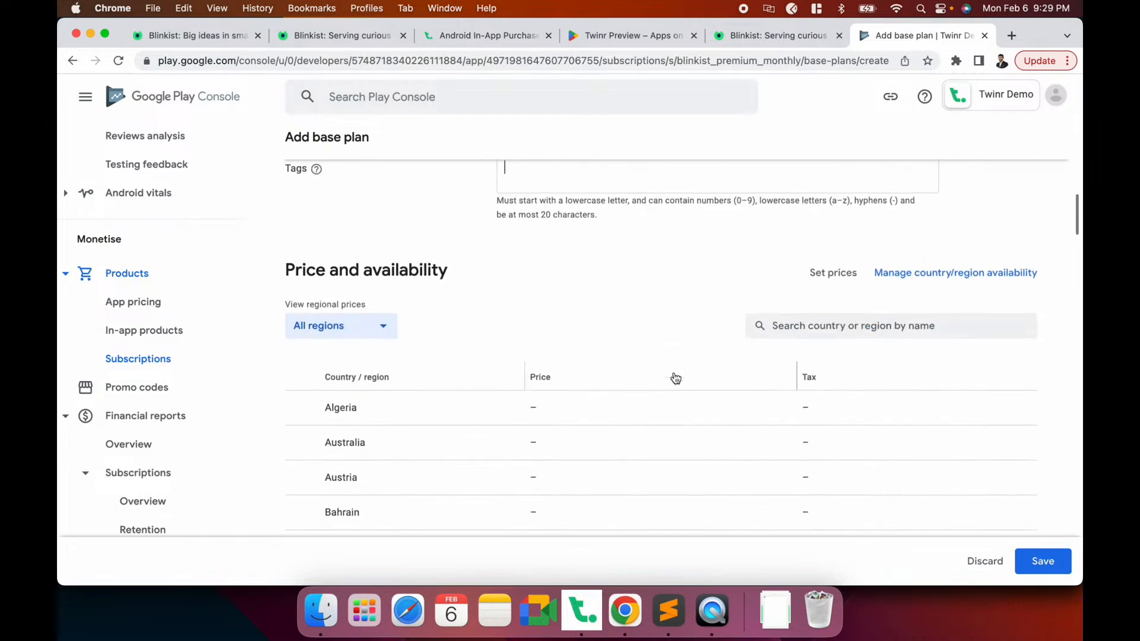
# Select all countries and regions for pricing, checking Blinkist's Premium Monthly price
pyautogui.click(832, 274)
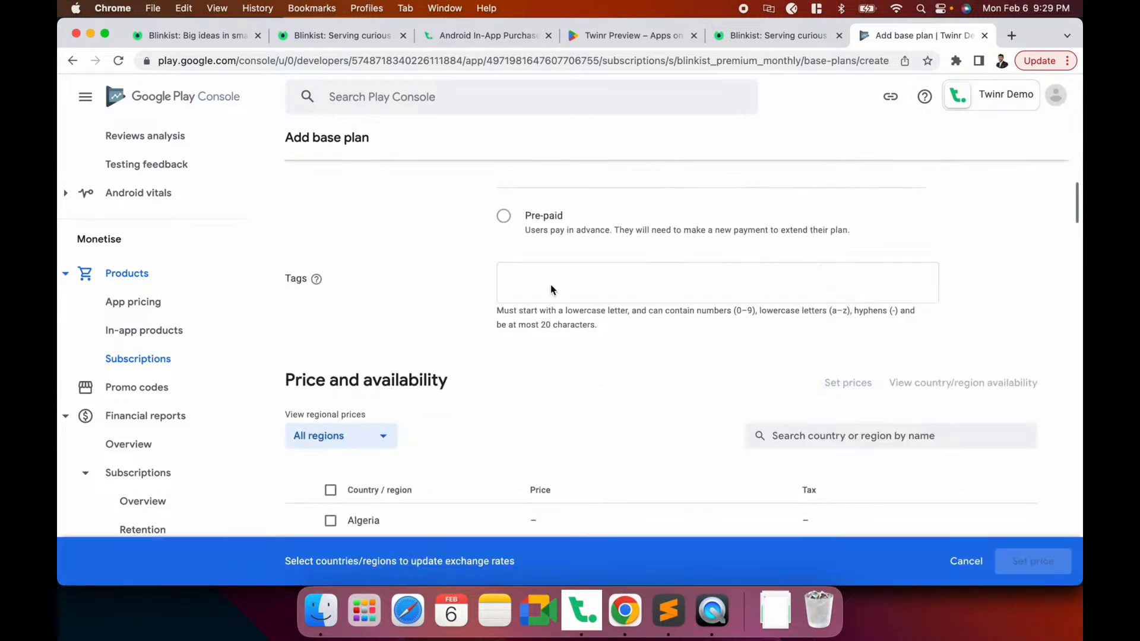
pyautogui.scroll(-4, 554, 394)
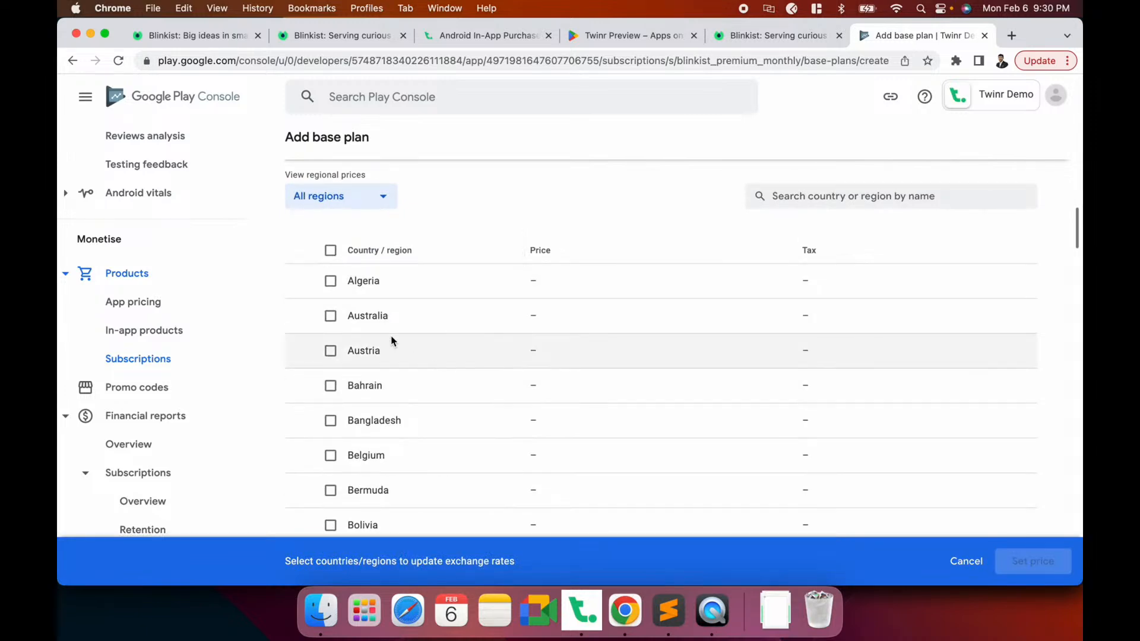
pyautogui.click(330, 250)
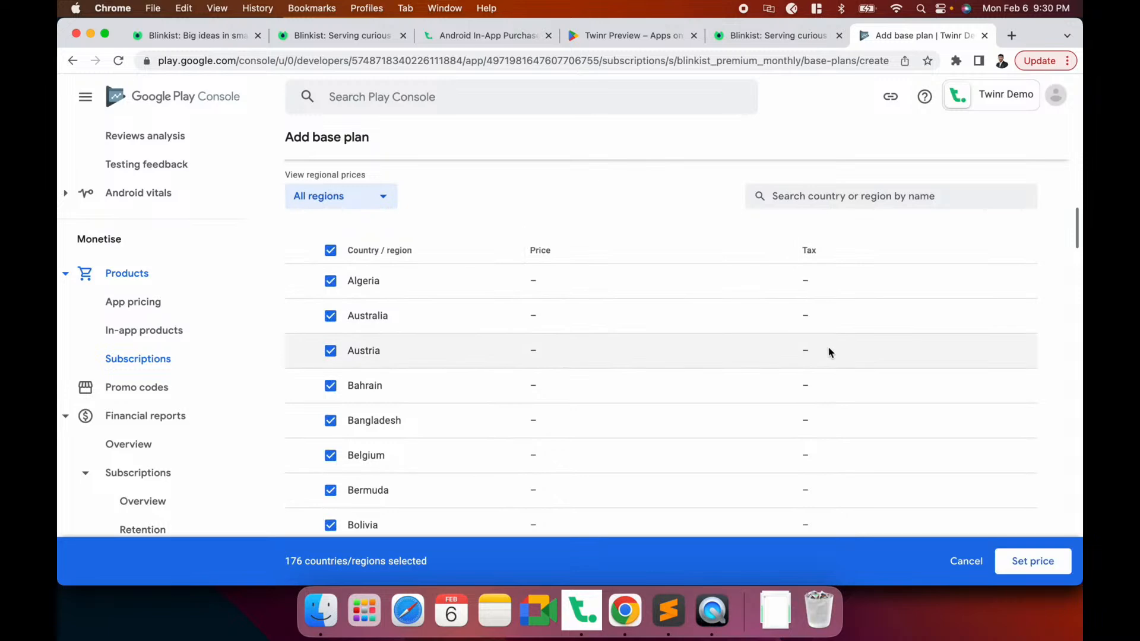
pyautogui.click(1021, 563)
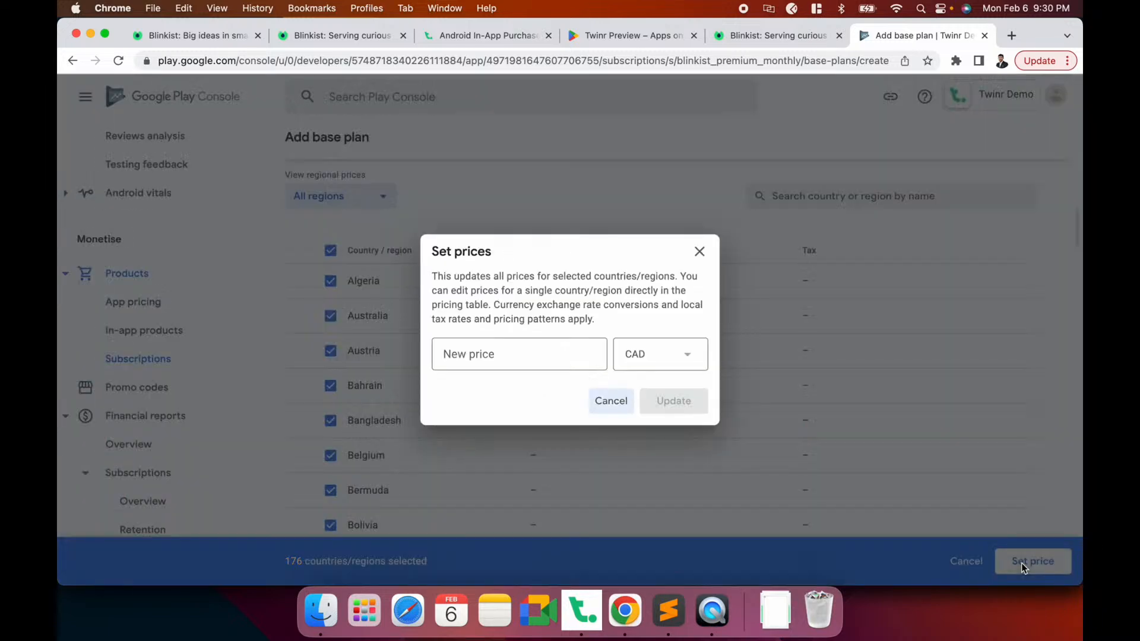
pyautogui.click(555, 362)
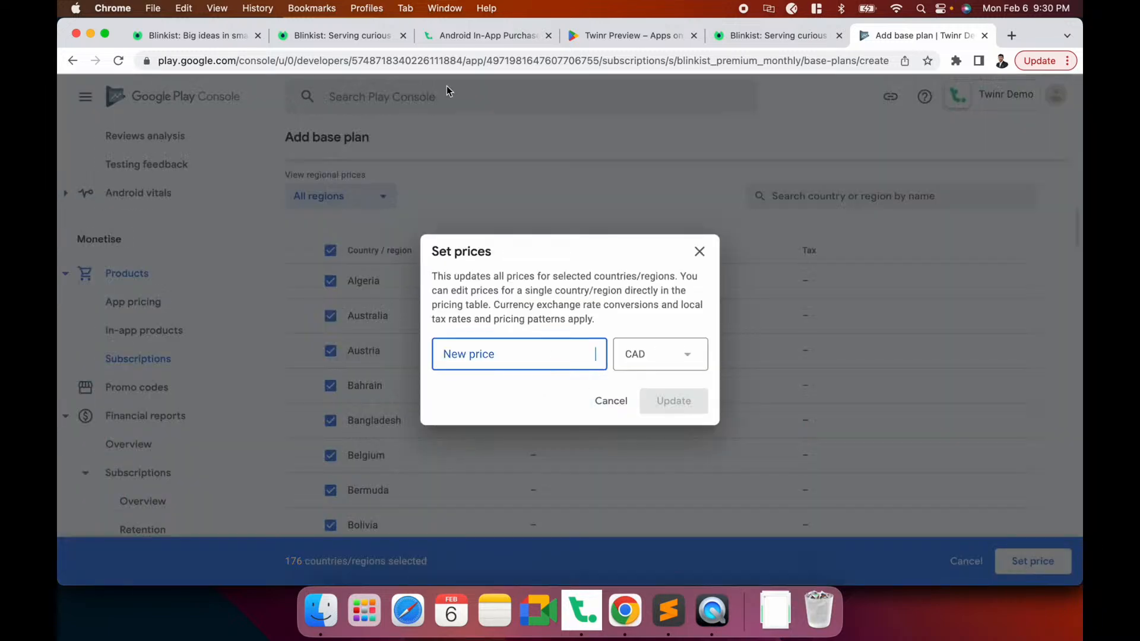
pyautogui.click(484, 35)
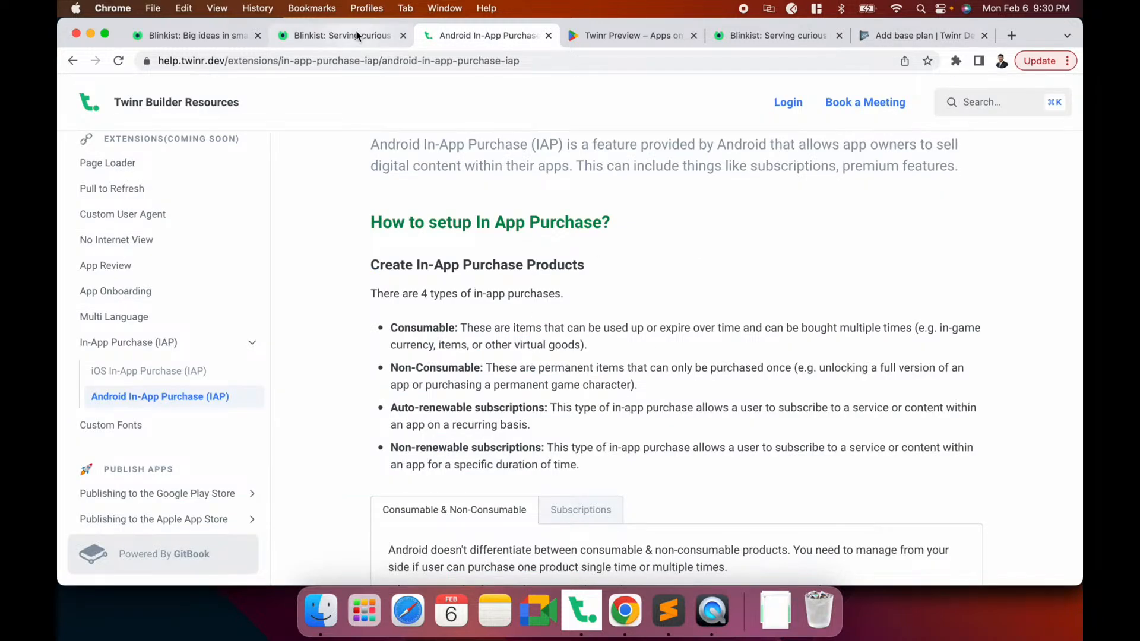
pyautogui.click(357, 35)
pyautogui.scroll(-10, 421, 367)
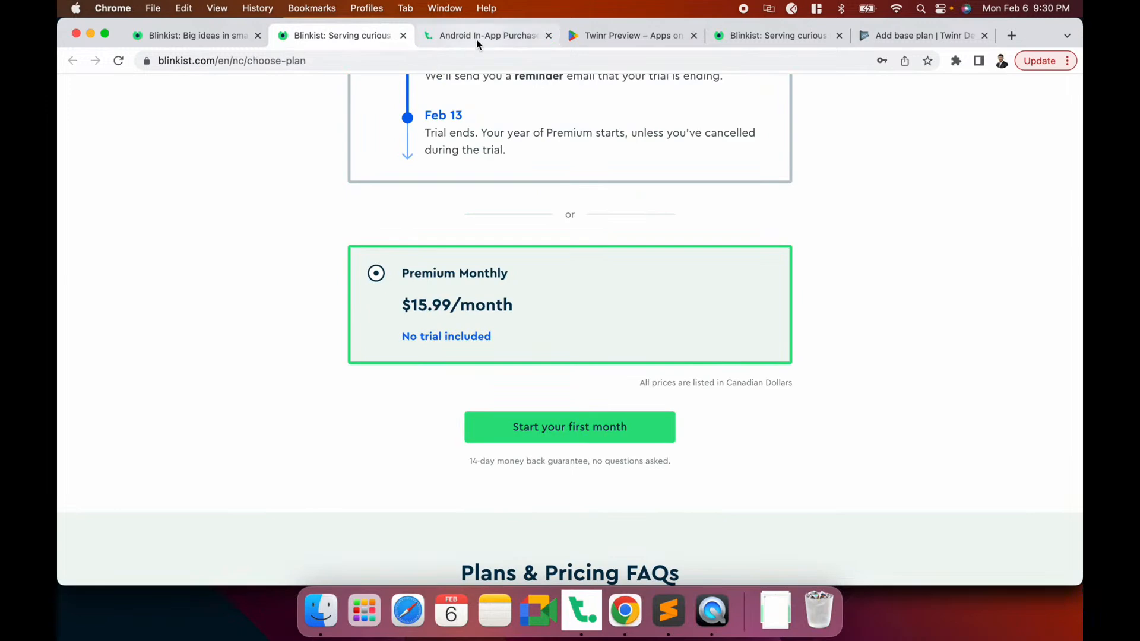
pyautogui.click(901, 36)
# Set USD 15.99 for all selected regions and save the base plan
pyautogui.click(628, 353)
pyautogui.scroll(-10, 629, 355)
pyautogui.click(634, 307)
pyautogui.click(522, 352)
pyautogui.write('15.99')
pyautogui.click(666, 394)
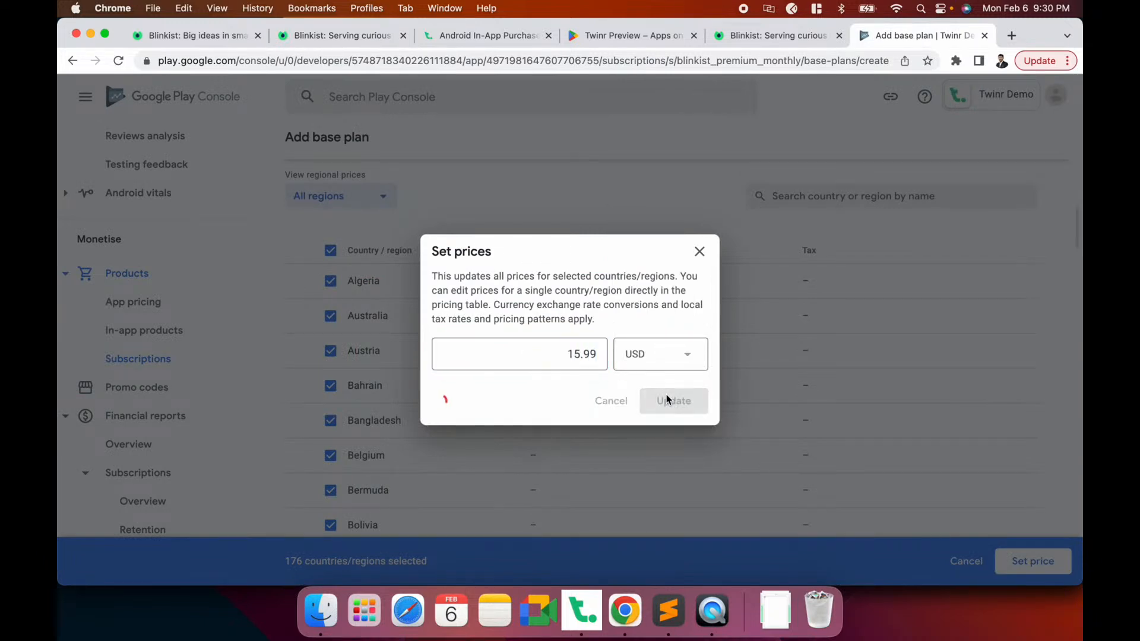
pyautogui.scroll(-15, 600, 416)
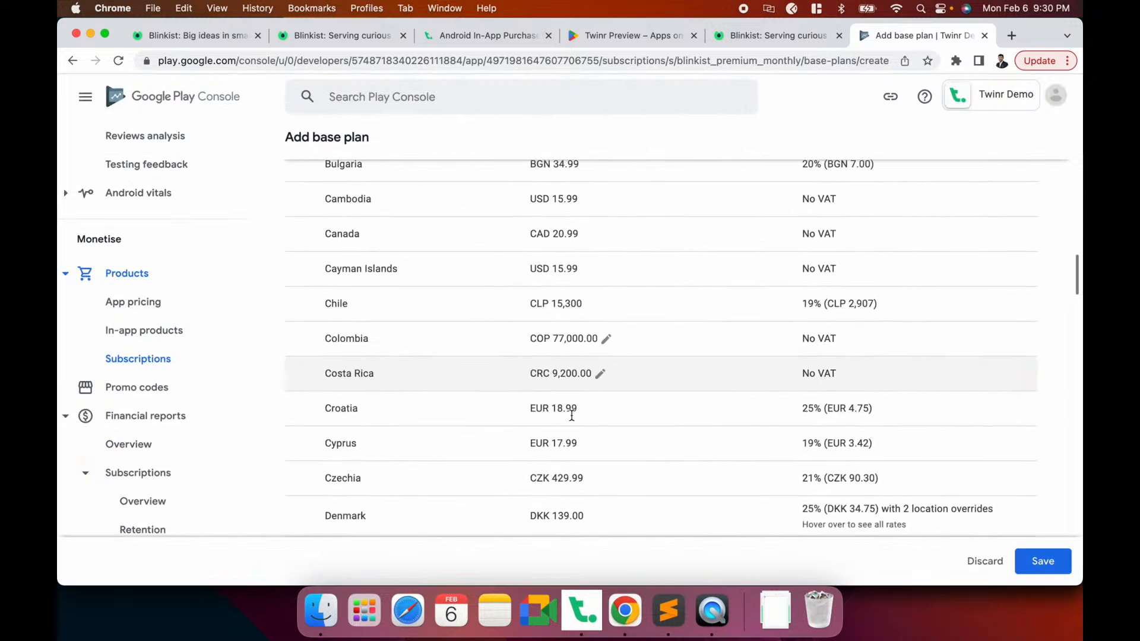
pyautogui.scroll(-15, 573, 420)
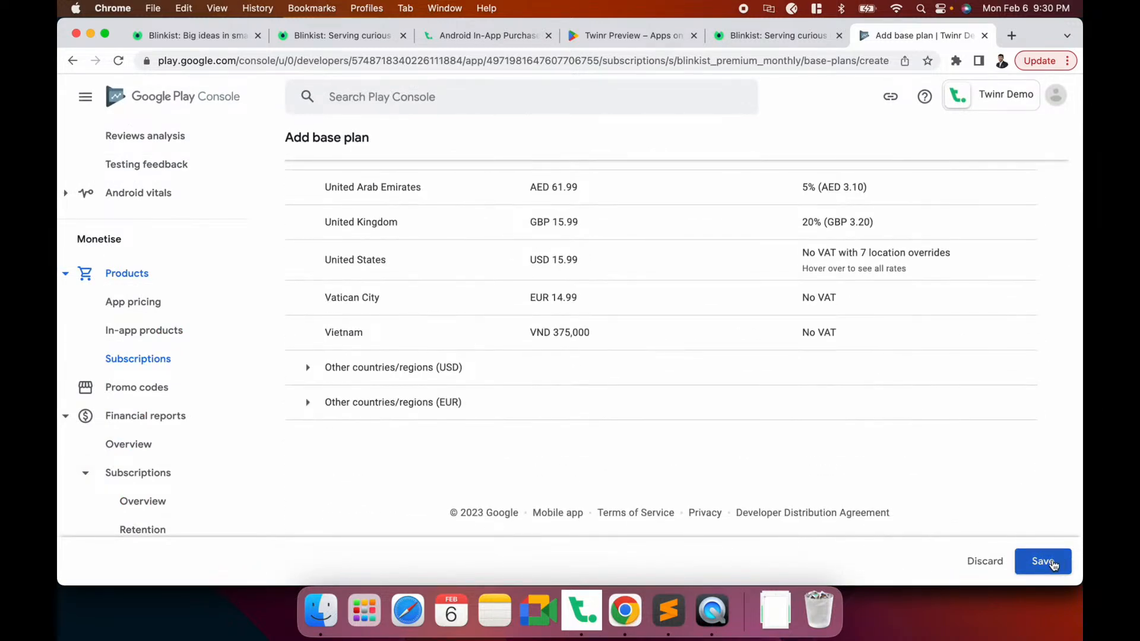
pyautogui.click(1051, 563)
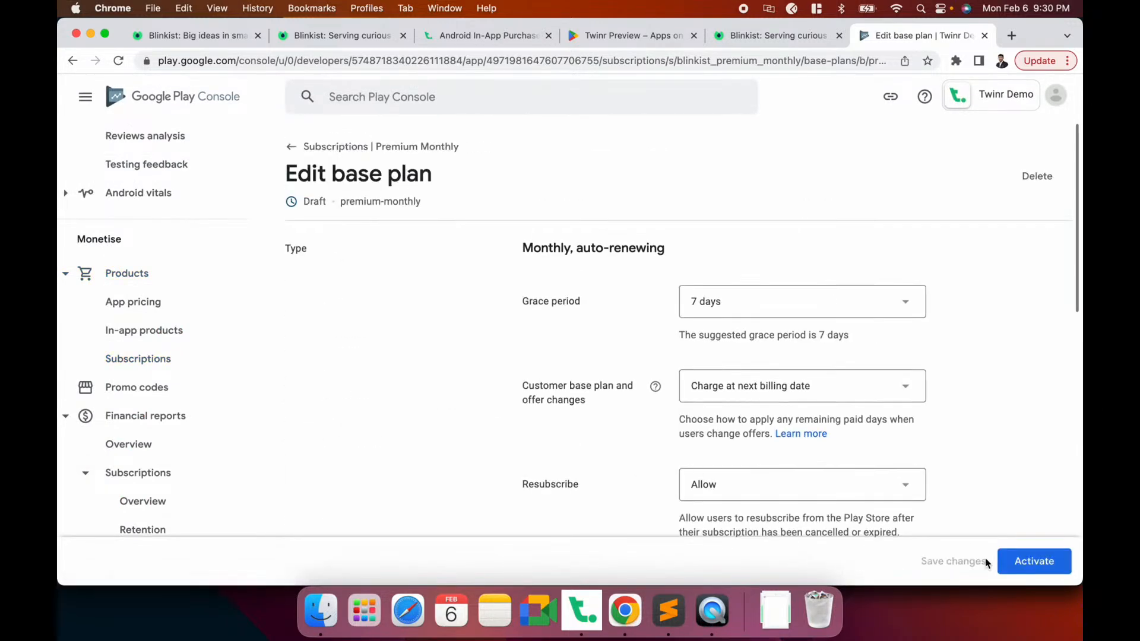
# Activate the premium-monthly base plan
pyautogui.click(1034, 563)
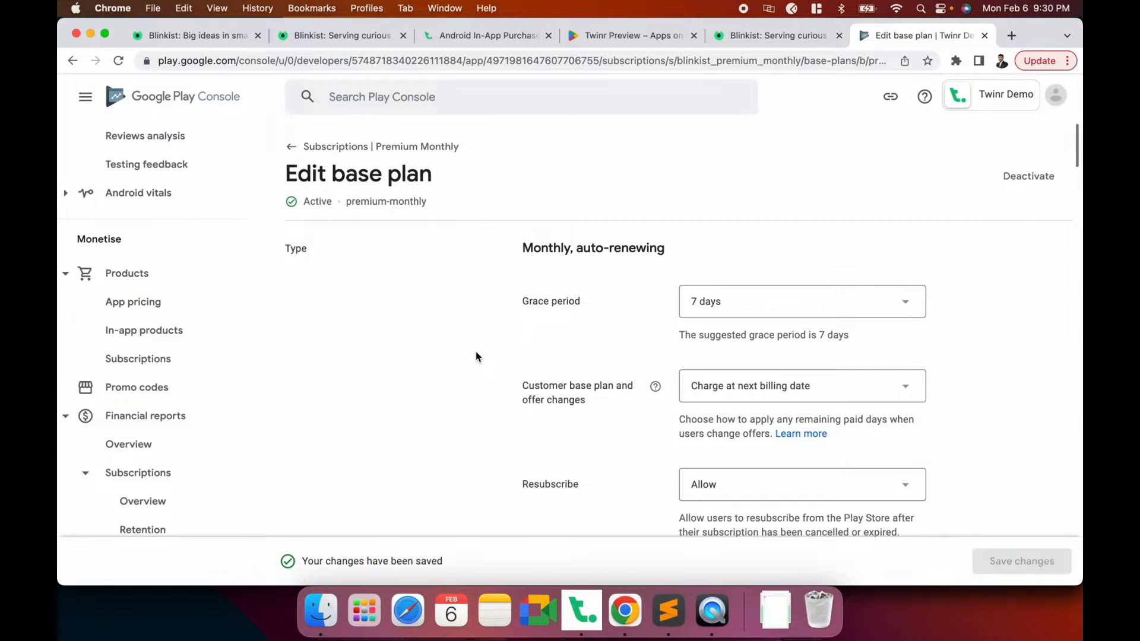
pyautogui.scroll(-10, 476, 356)
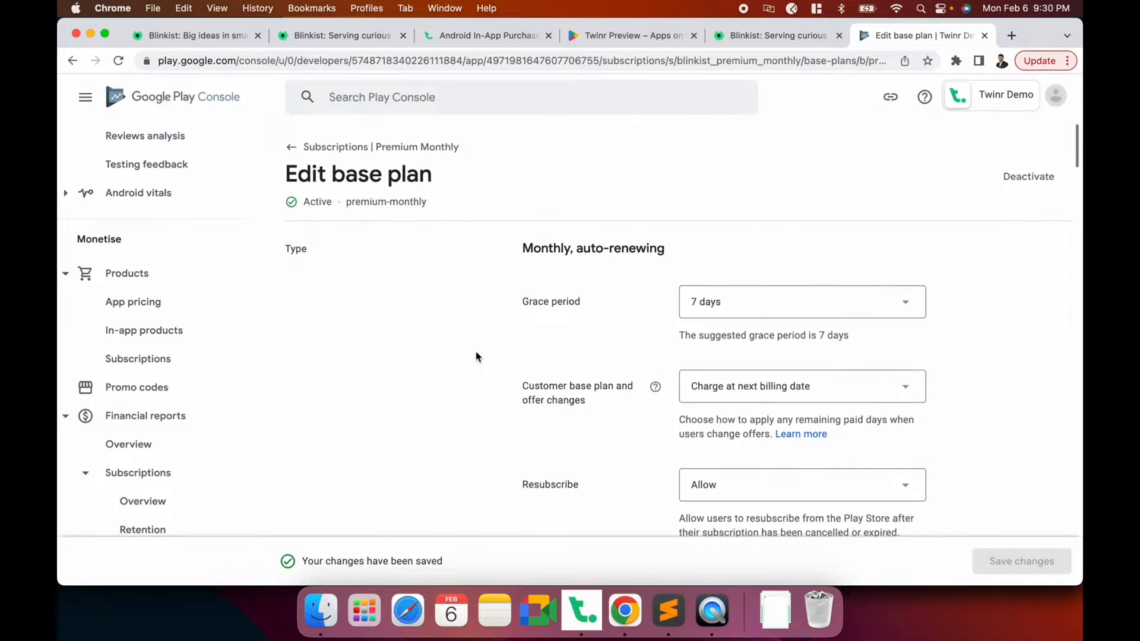
pyautogui.scroll(9, 476, 356)
pyautogui.scroll(1, 476, 357)
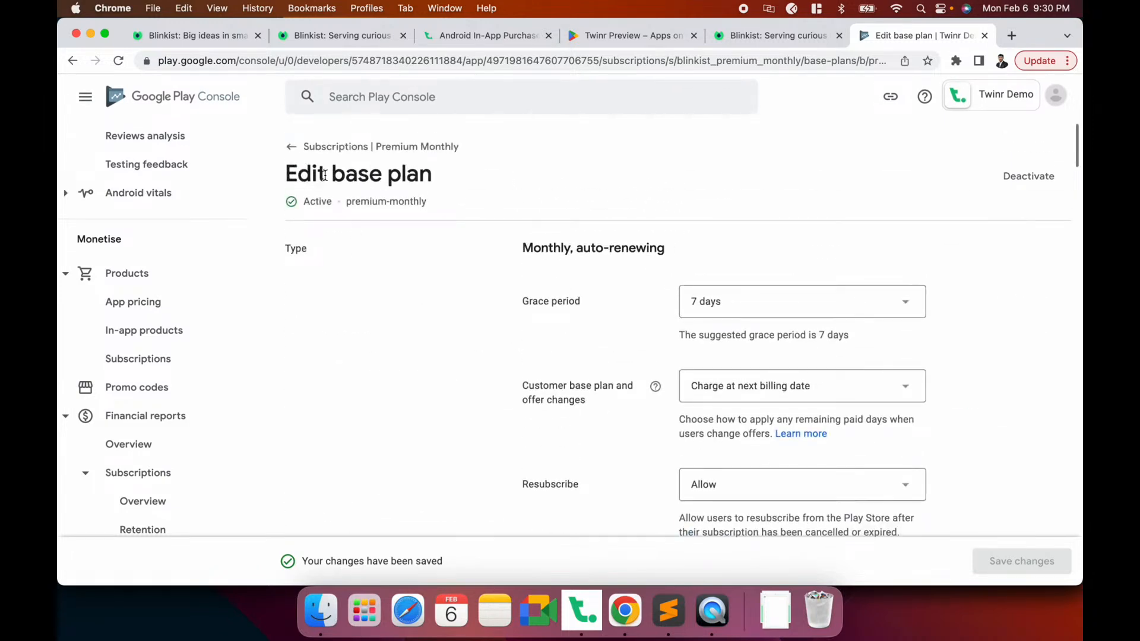
# Go back to the Premium Monthly subscription, then bring Twinr Builder forward
pyautogui.click(357, 145)
pyautogui.scroll(-1, 612, 378)
pyautogui.scroll(1, 611, 378)
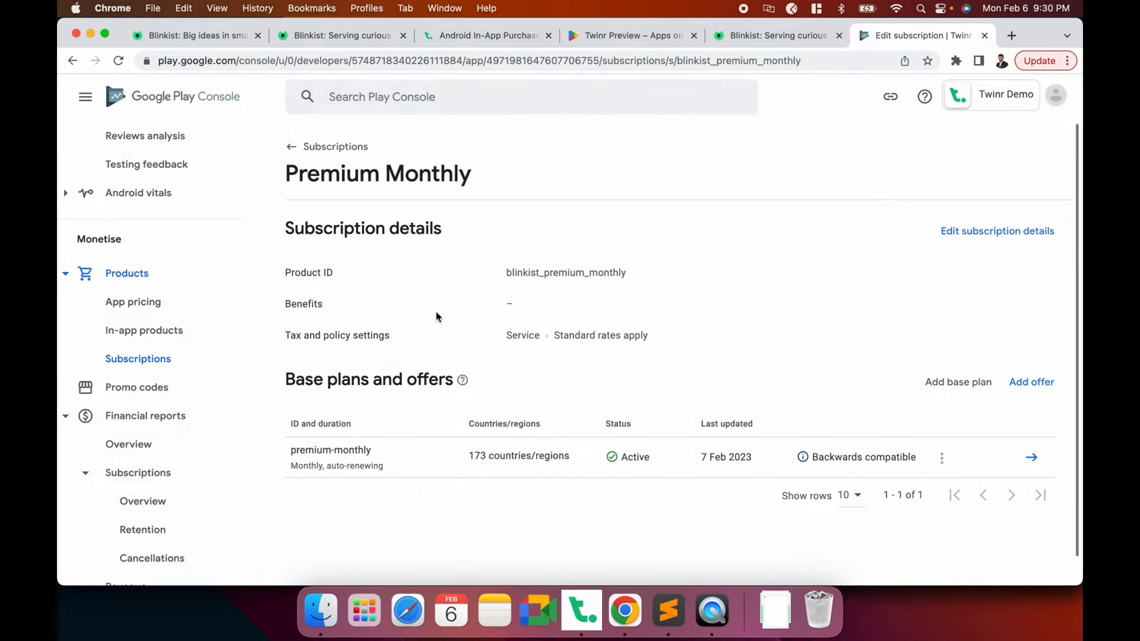
pyautogui.click(568, 590)
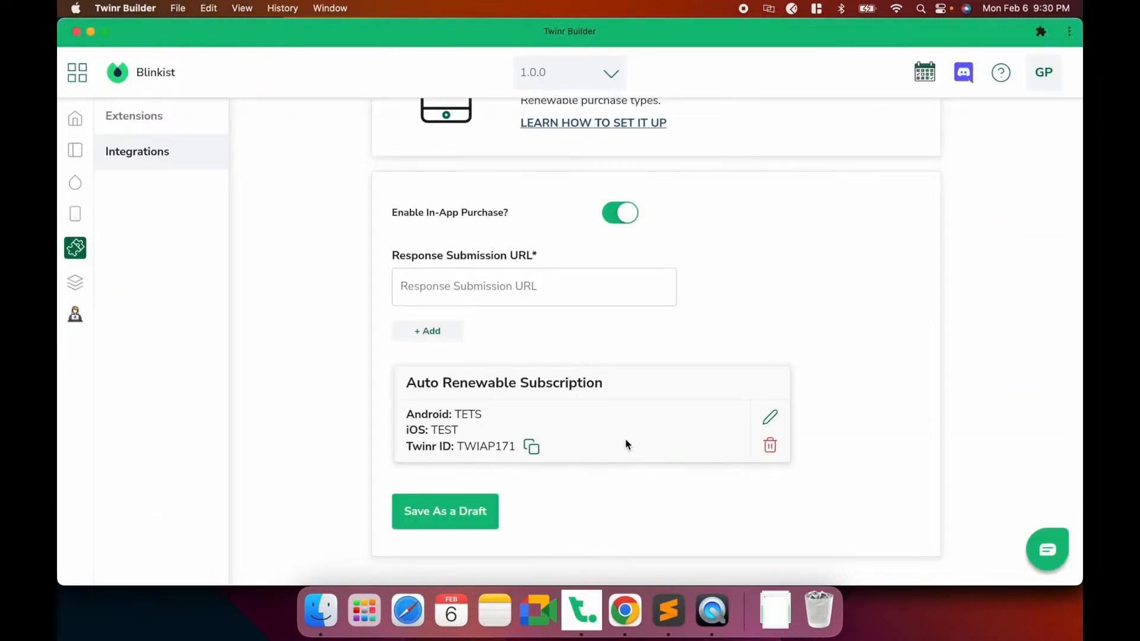
# View Twinr Builder's App Build and Extensions pages, then switch back to Play Console
pyautogui.click(76, 282)
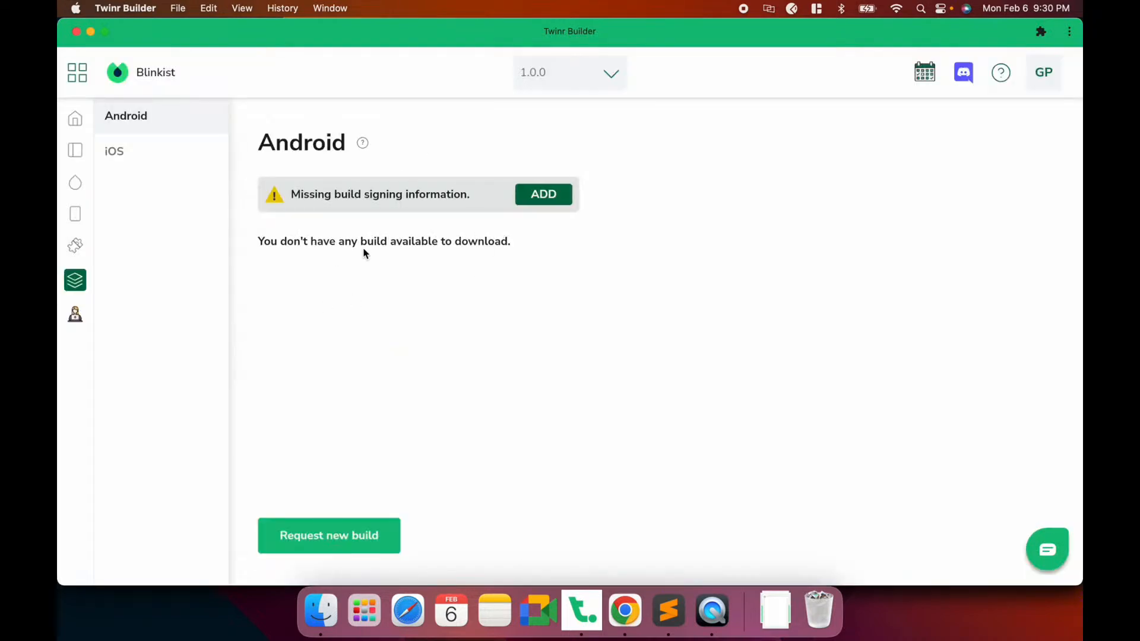
pyautogui.click(79, 245)
pyautogui.press('super+Tab')
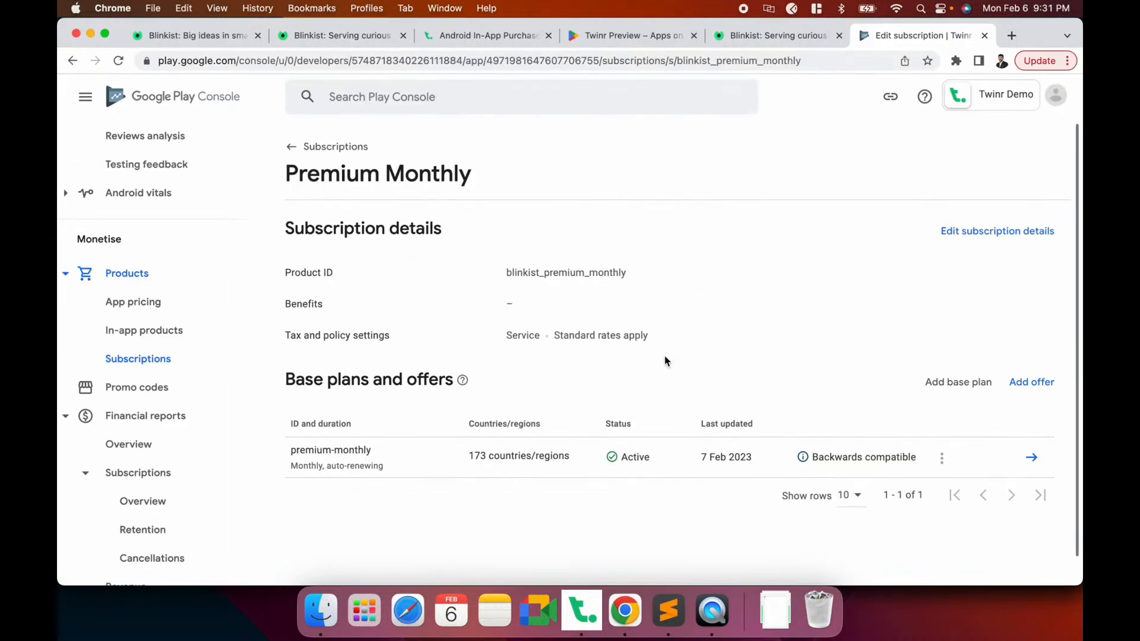
# Read the Android IAP guide's licence tester and internal testing steps, then return to Twinr Builder
pyautogui.click(475, 34)
pyautogui.scroll(-20, 365, 361)
pyautogui.scroll(10, 365, 361)
pyautogui.scroll(5, 366, 361)
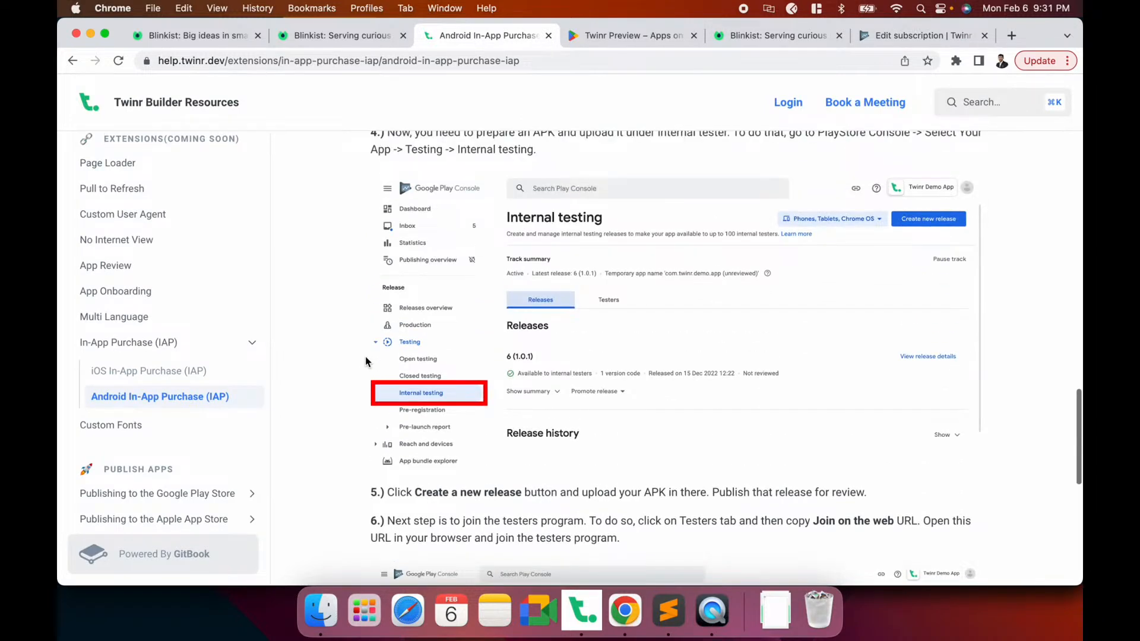
pyautogui.scroll(2, 366, 361)
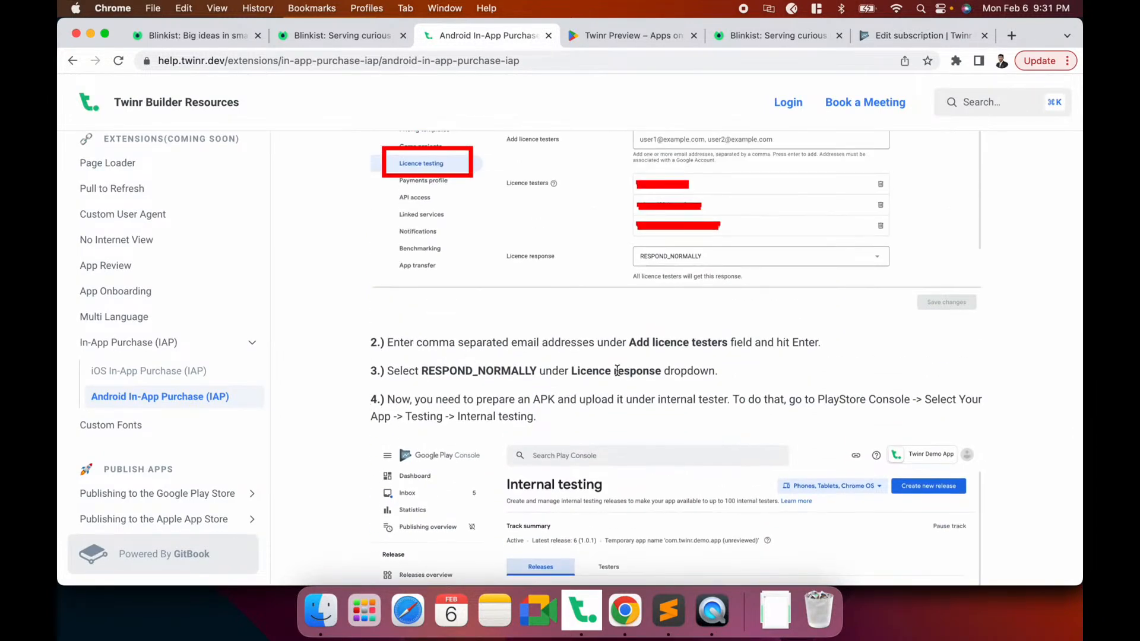
pyautogui.scroll(3, 642, 450)
pyautogui.moveTo(629, 456); pyautogui.dragTo(729, 458)
pyautogui.scroll(-5, 729, 457)
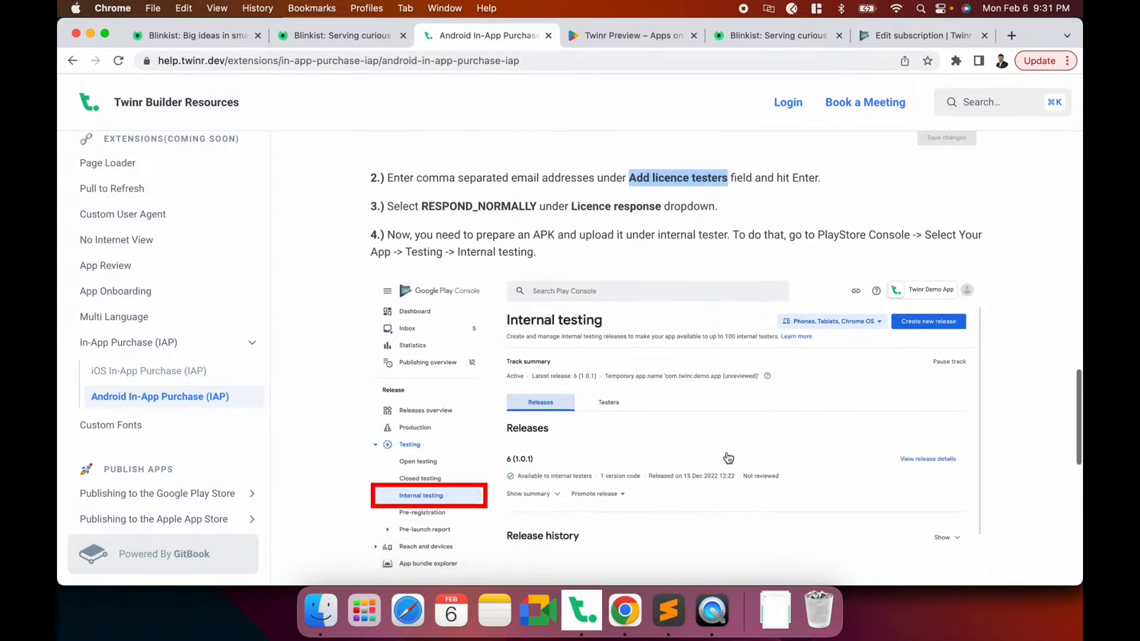
pyautogui.scroll(-8, 710, 399)
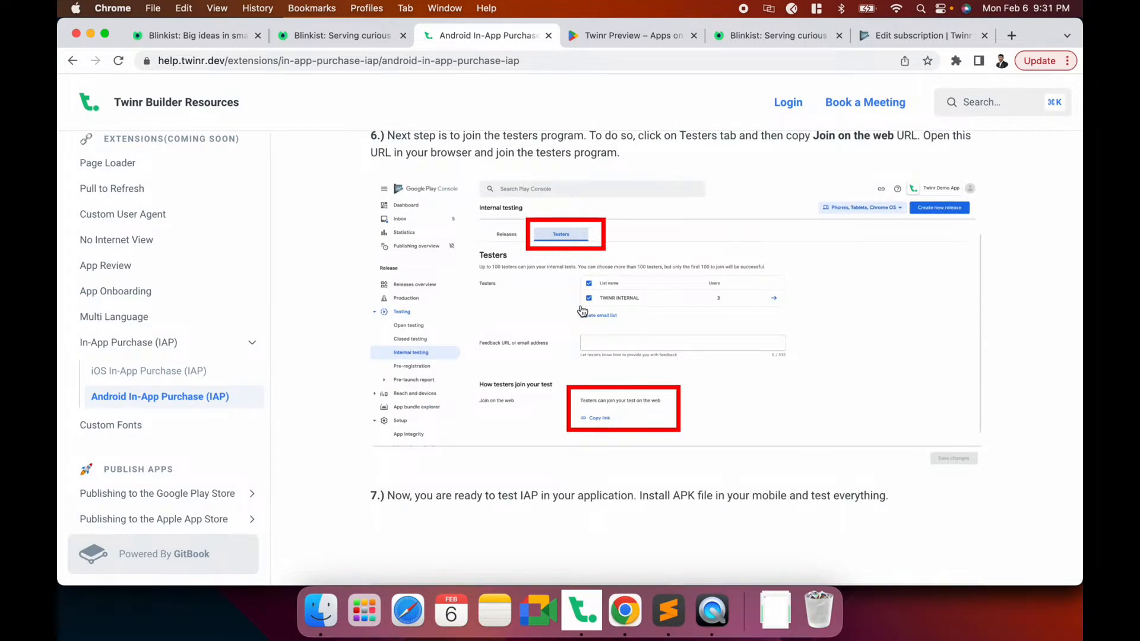
pyautogui.scroll(20, 582, 310)
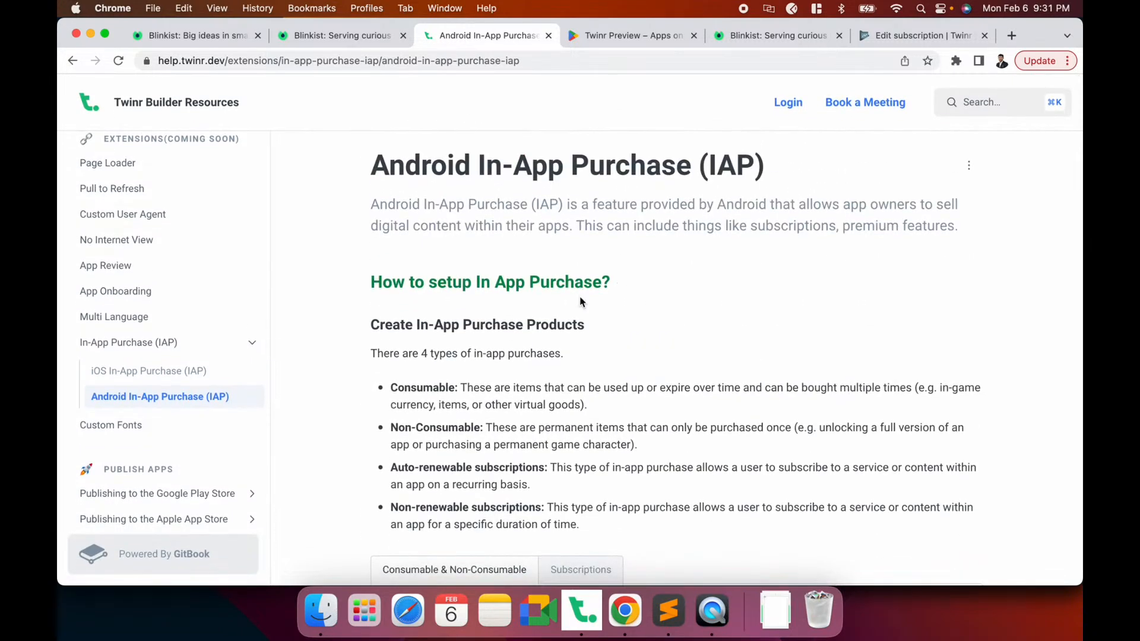
pyautogui.press('super+Tab')
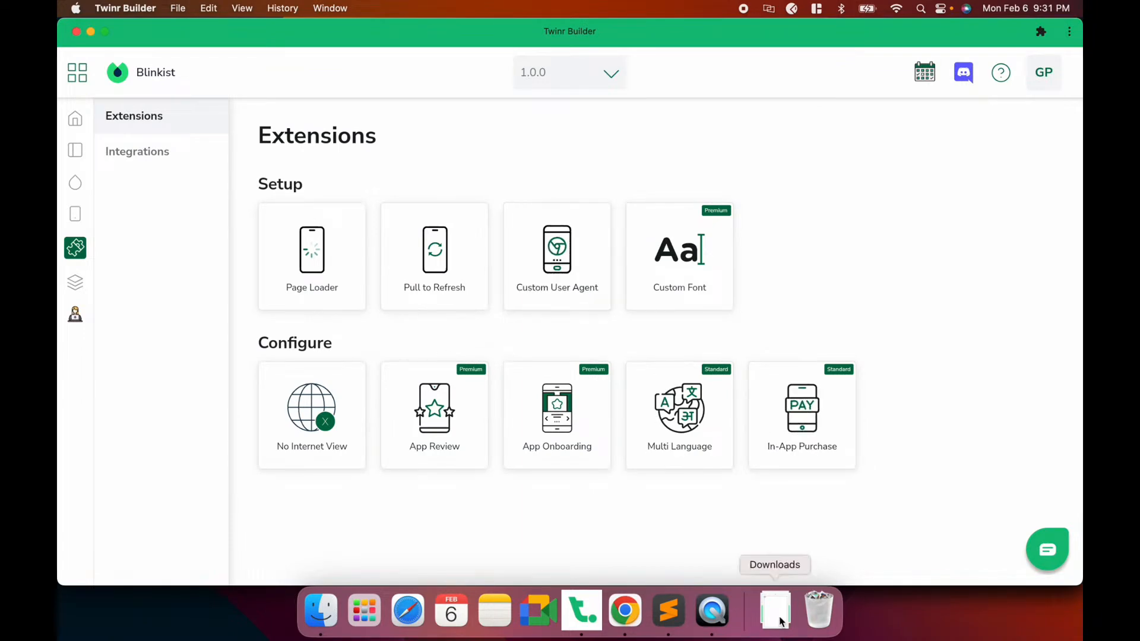
pyautogui.click(579, 616)
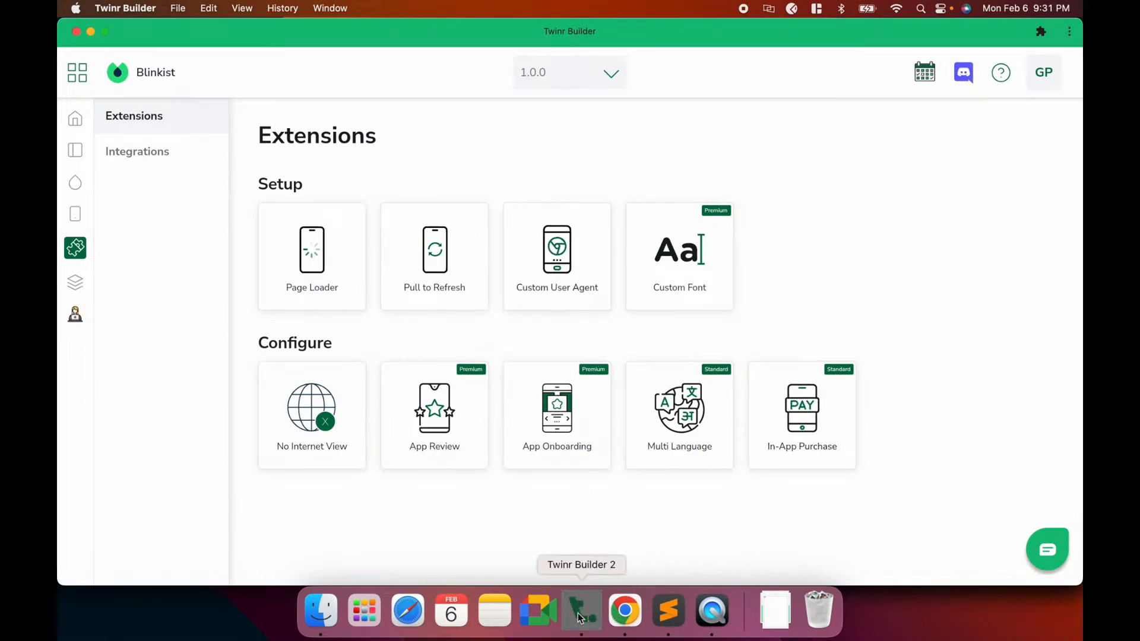
pyautogui.click(789, 444)
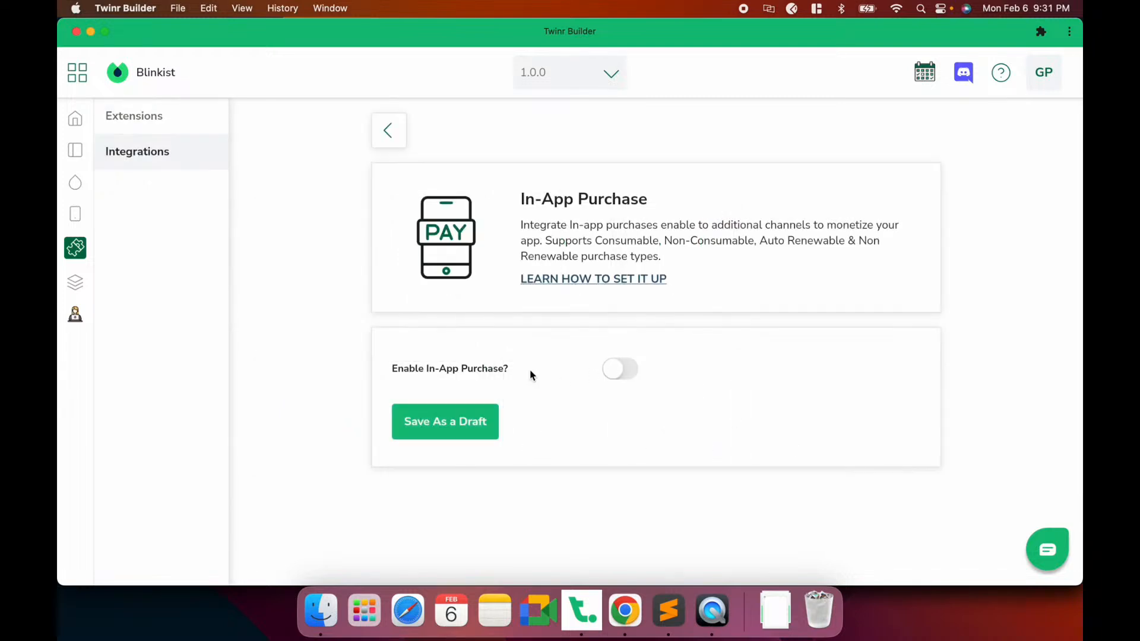
pyautogui.click(617, 376)
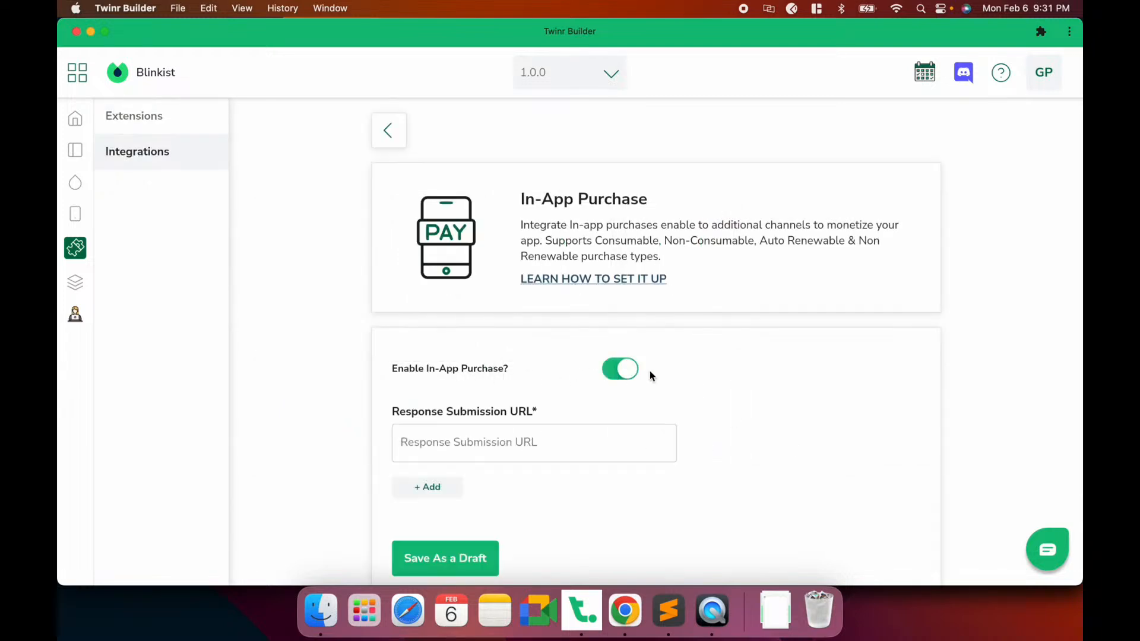
pyautogui.scroll(-2, 543, 398)
pyautogui.click(498, 397)
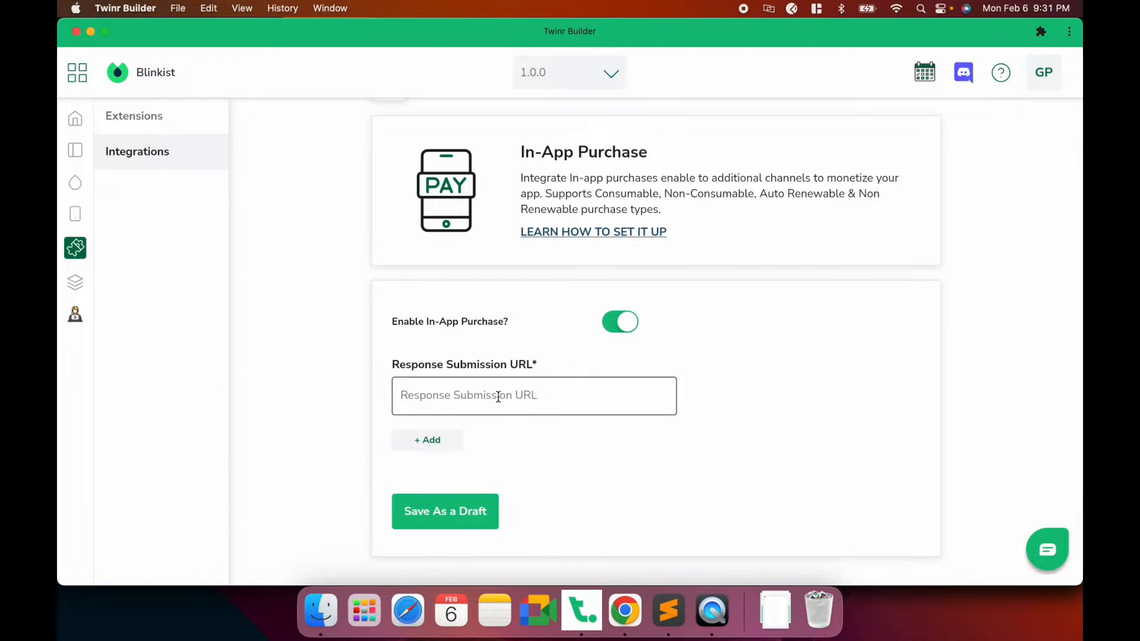
pyautogui.write('https://twinr.dev')
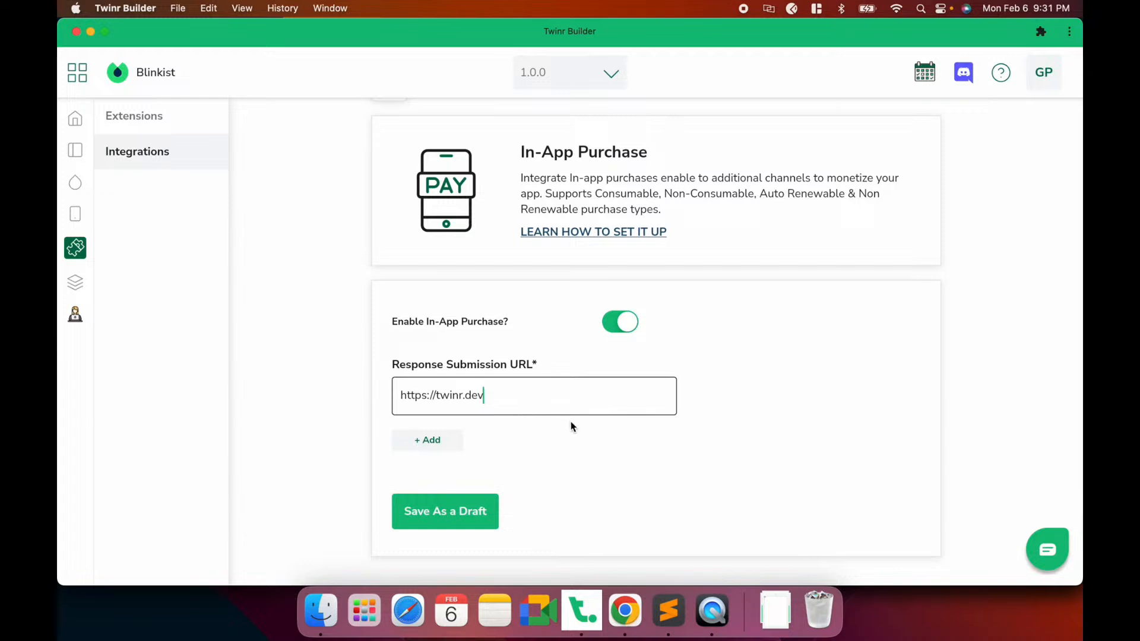
# Start a new in-app purchase product and fetch its Android product ID from Chrome
pyautogui.click(428, 442)
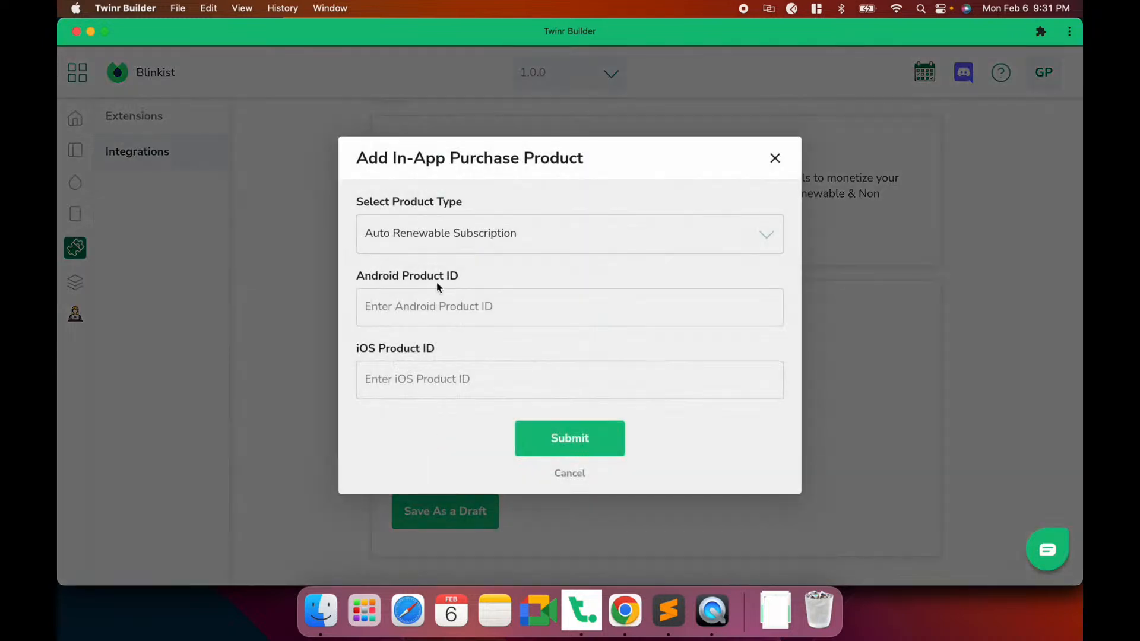
pyautogui.click(431, 305)
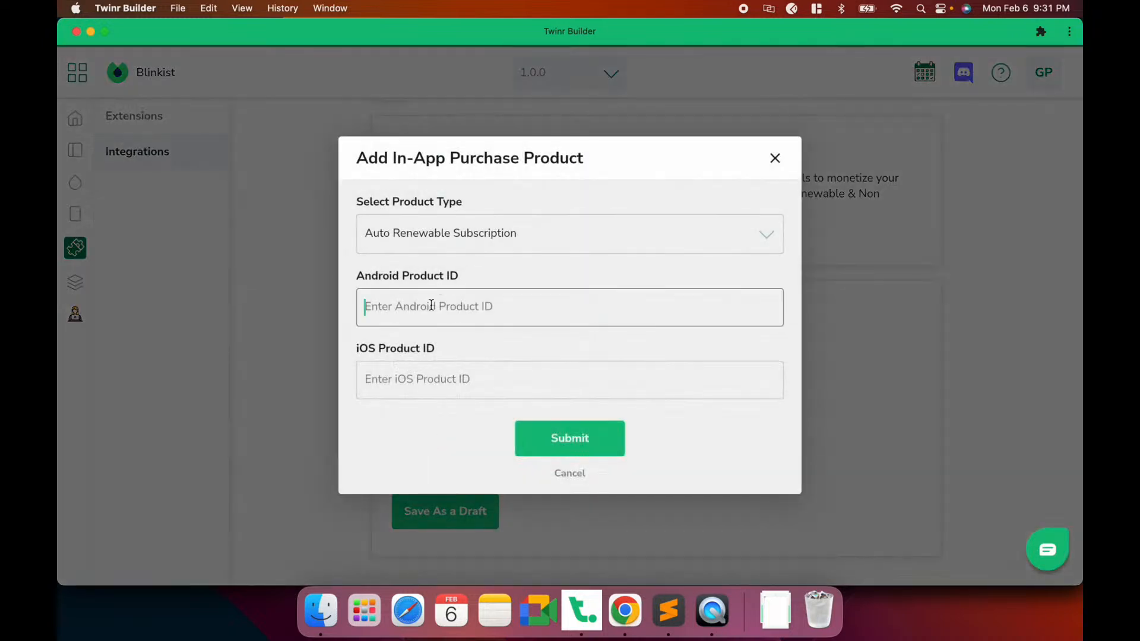
pyautogui.click(626, 620)
# Copy blinkist_premium_monthly from the Subscriptions list into the Android Product ID field
pyautogui.click(917, 35)
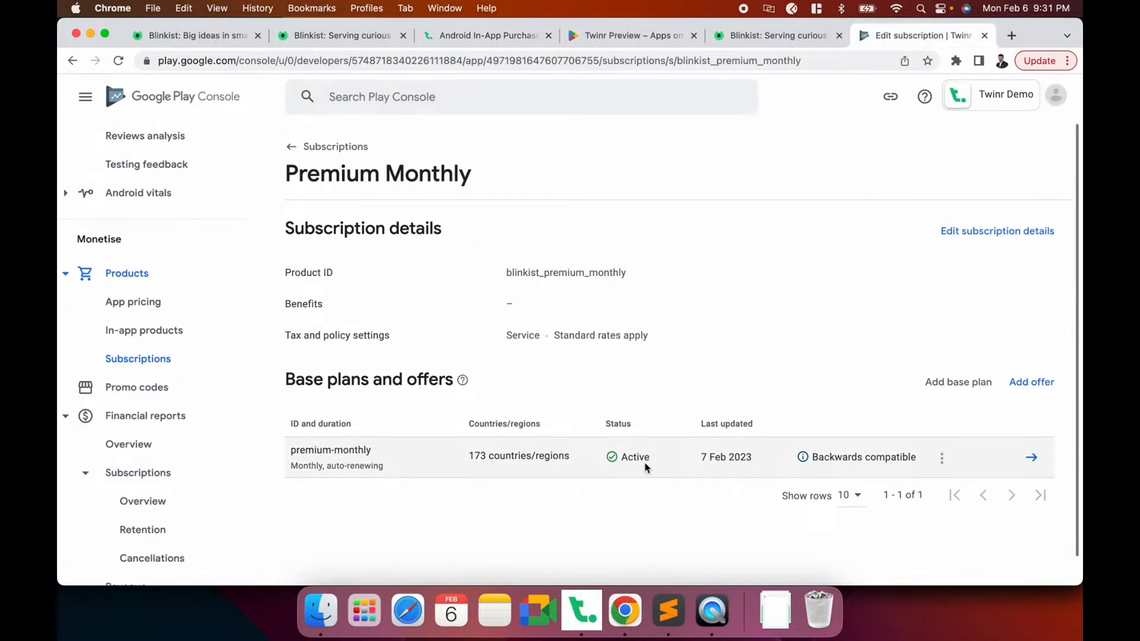
pyautogui.click(320, 148)
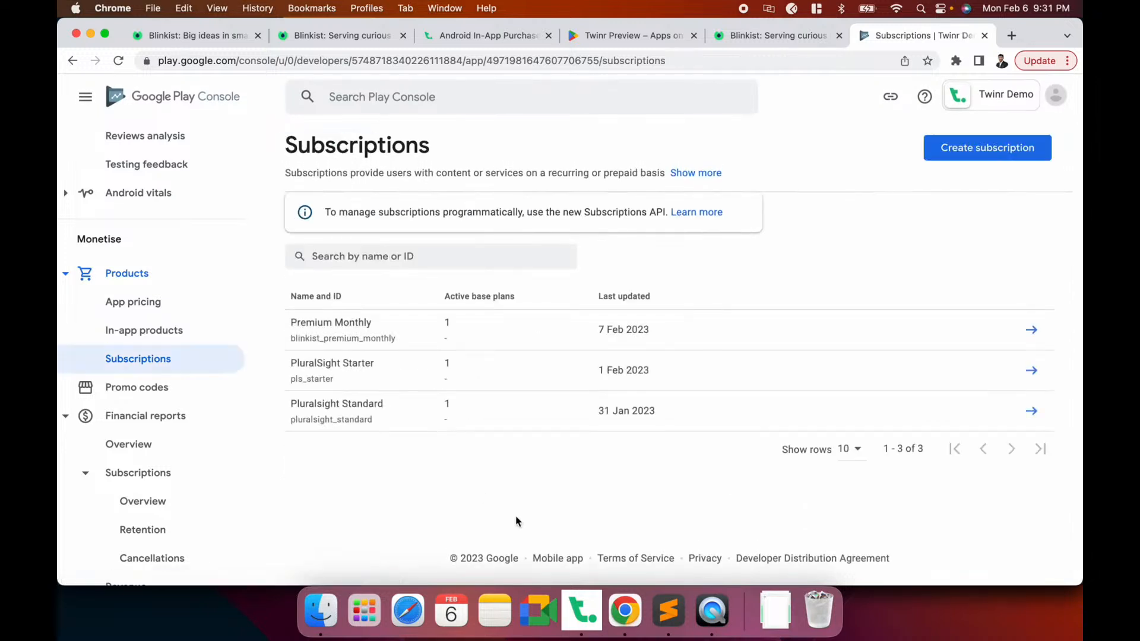
pyautogui.doubleClick(342, 337)
pyautogui.press('super+c')
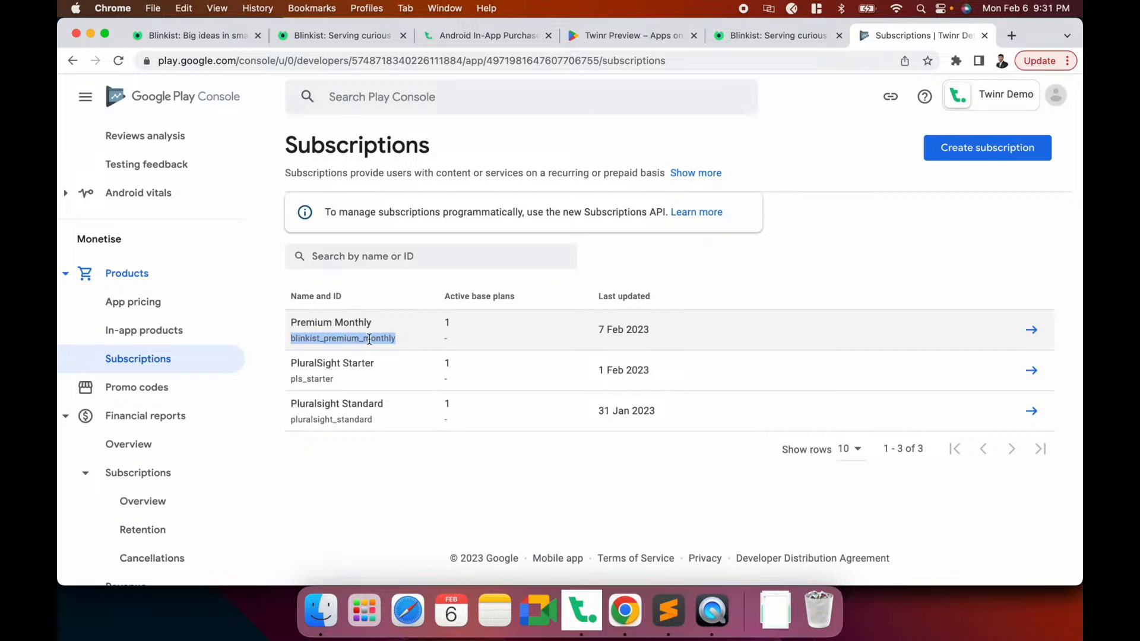
pyautogui.press('super+Tab')
pyautogui.press('super+v')
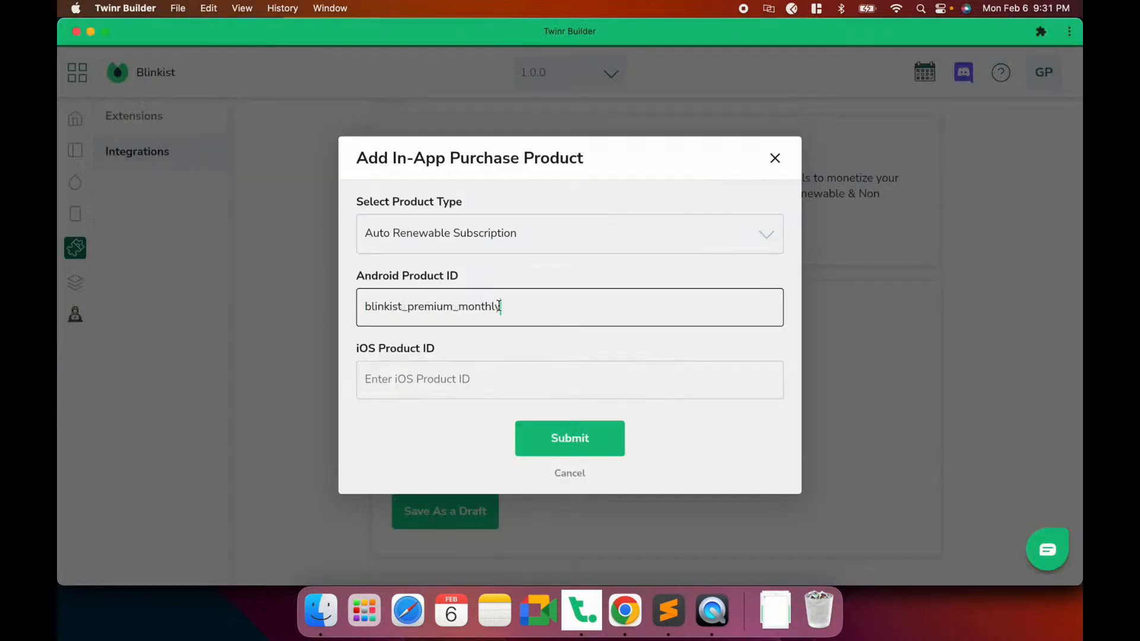
# Switch to the Twinr in-app purchase help tab in Chrome
pyautogui.click(401, 379)
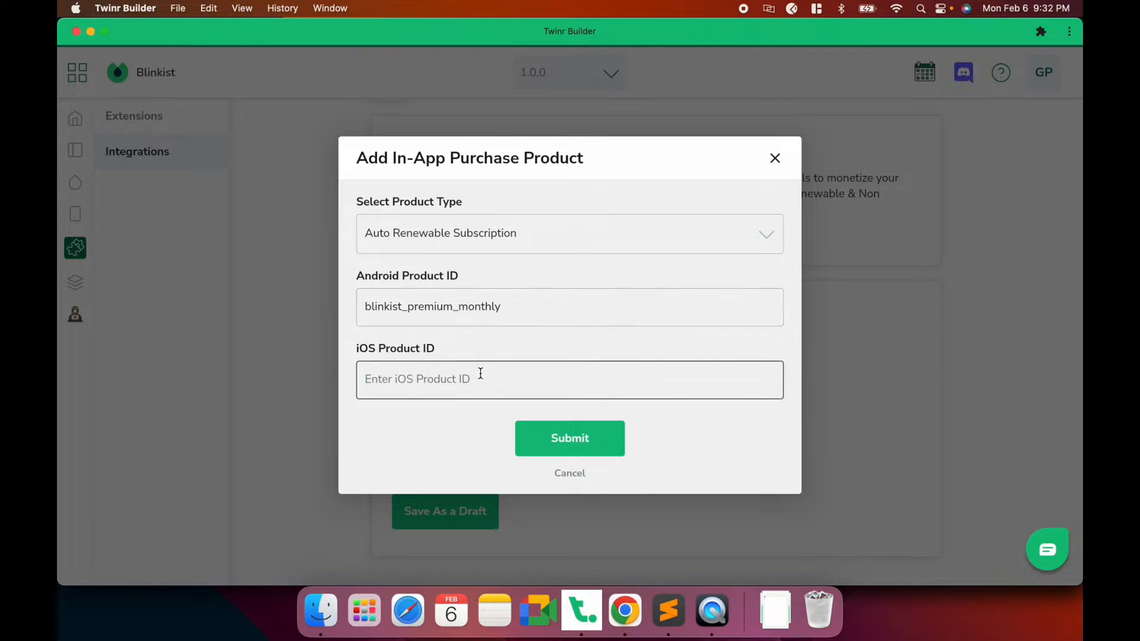
pyautogui.click(625, 610)
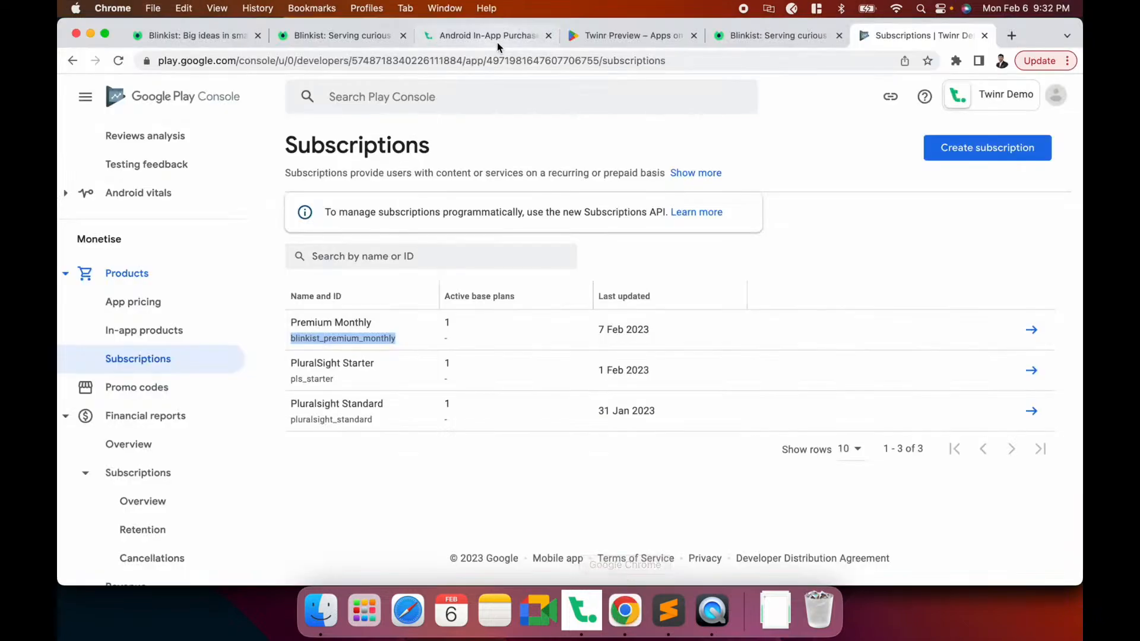
pyautogui.click(497, 41)
# Read through the iOS In-App Purchase (IAP) help page
pyautogui.click(167, 366)
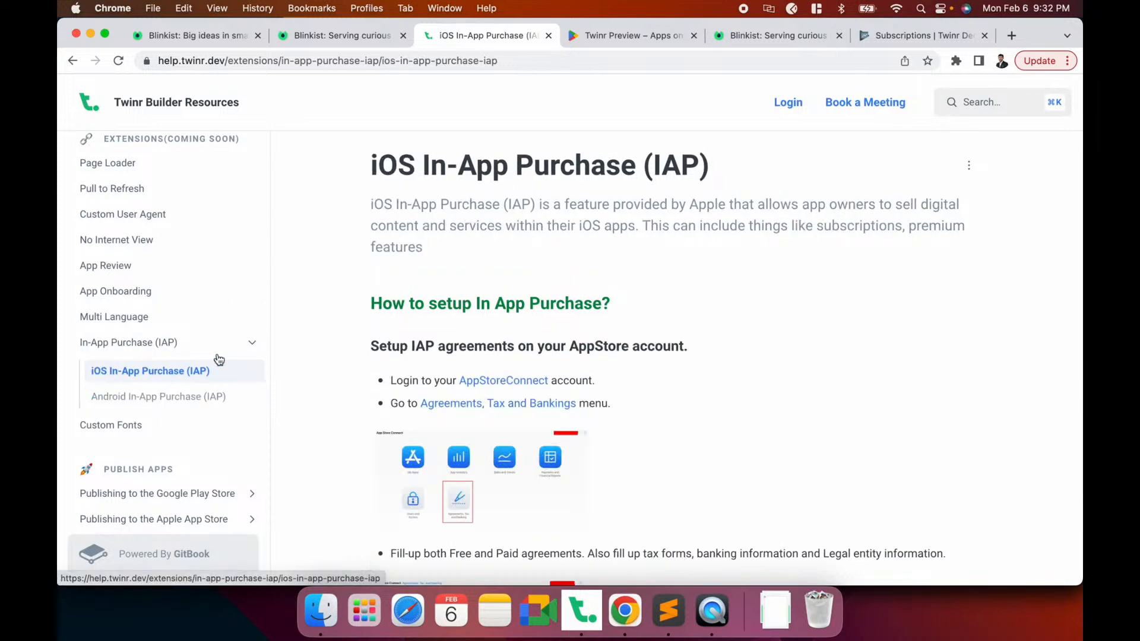
pyautogui.scroll(-15, 628, 397)
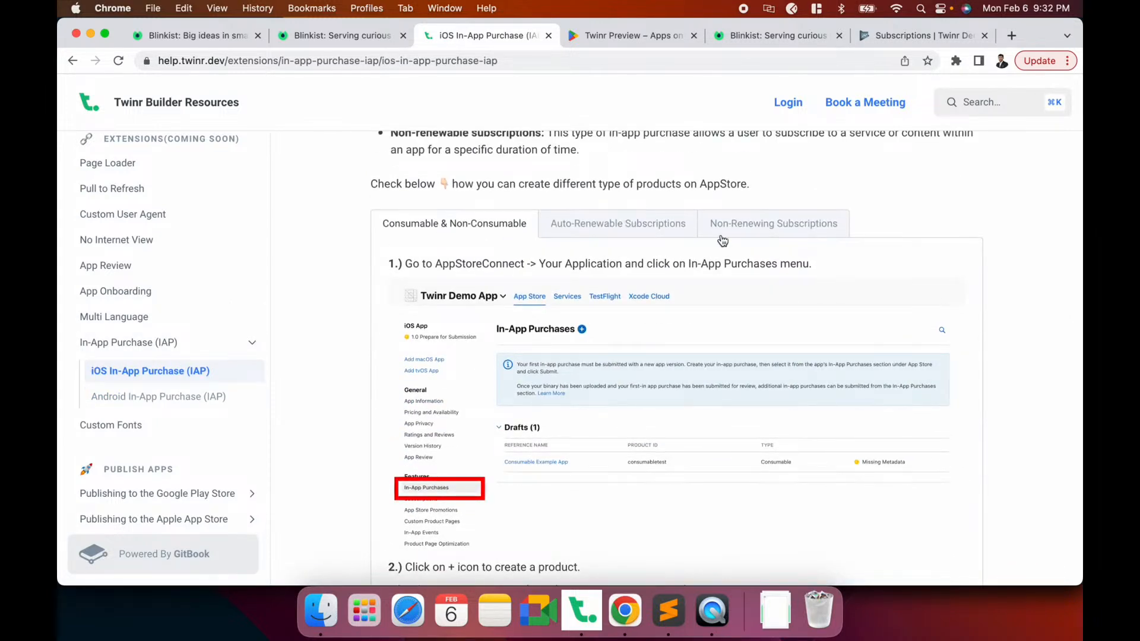
pyautogui.scroll(-8, 634, 427)
pyautogui.scroll(15, 637, 430)
pyautogui.scroll(2, 635, 428)
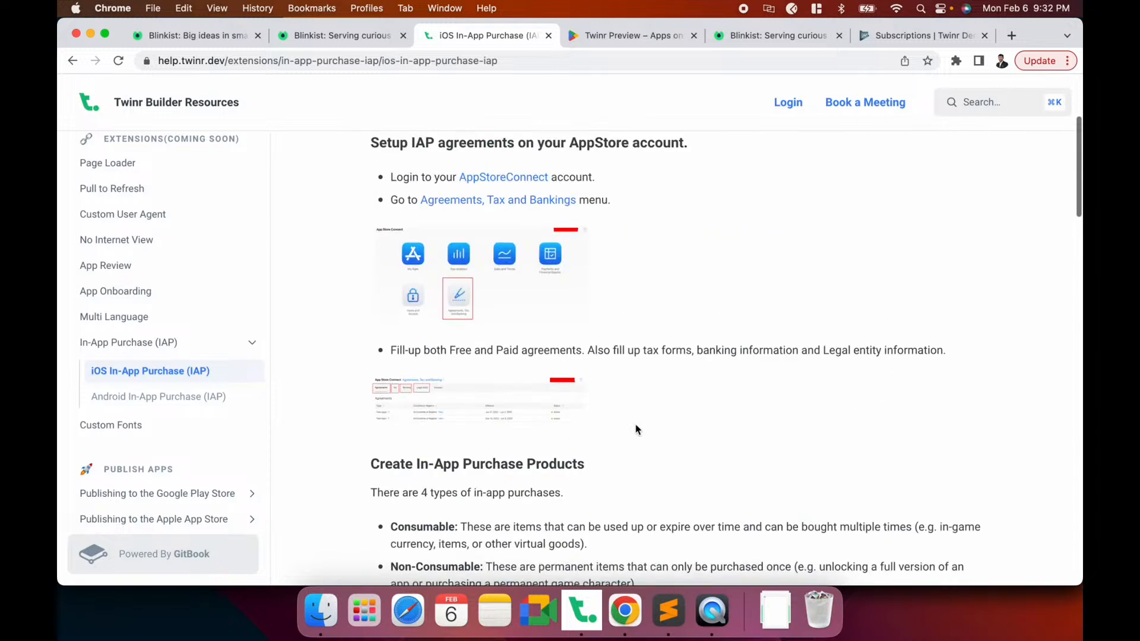
pyautogui.scroll(3, 636, 428)
# Use blinkist_premium_monthly as the iOS Product ID too and submit the product
pyautogui.press('super+Tab')
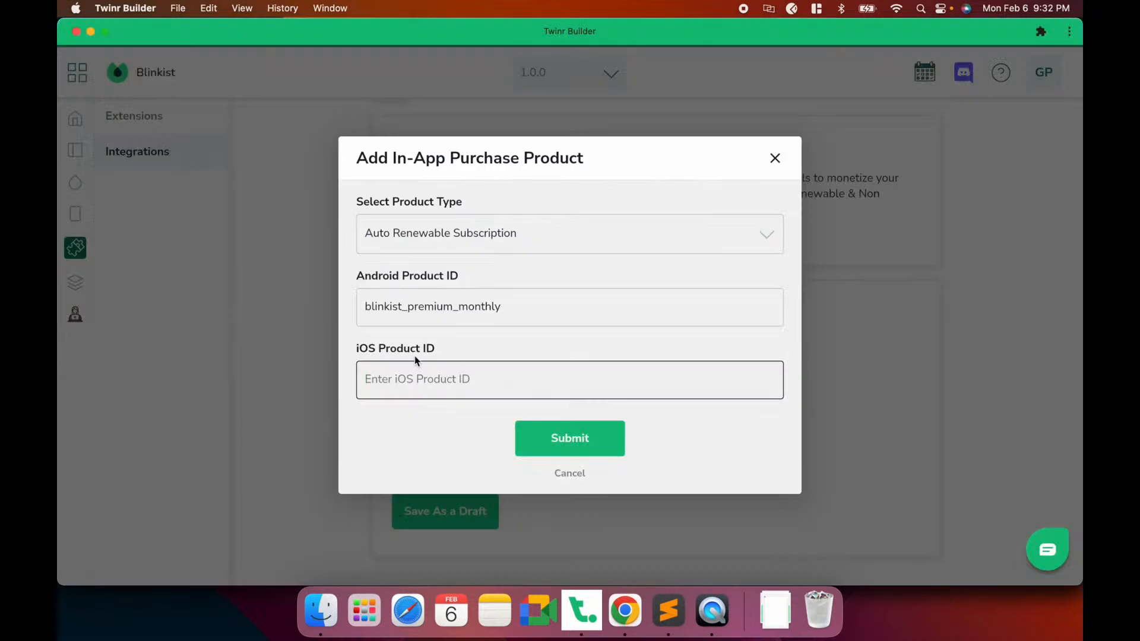
pyautogui.doubleClick(436, 322)
pyautogui.press('super+c')
pyautogui.click(426, 363)
pyautogui.press('super+v')
pyautogui.click(562, 439)
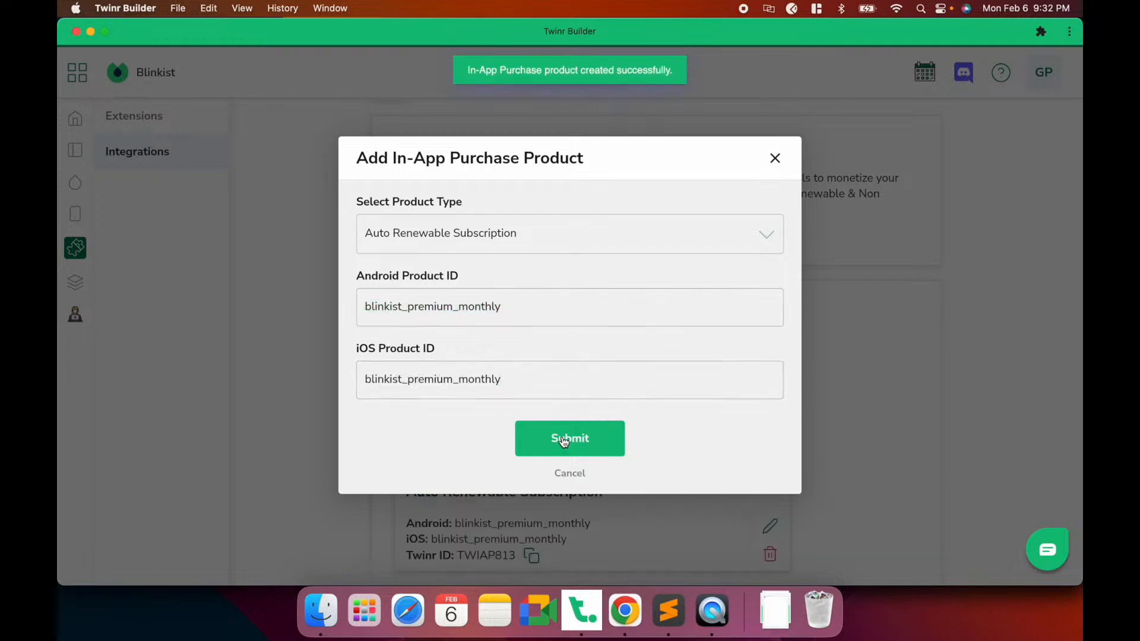
# Close the product dialog and save the In-App Purchase configuration as a draft
pyautogui.click(568, 473)
pyautogui.scroll(-2, 567, 474)
pyautogui.click(469, 511)
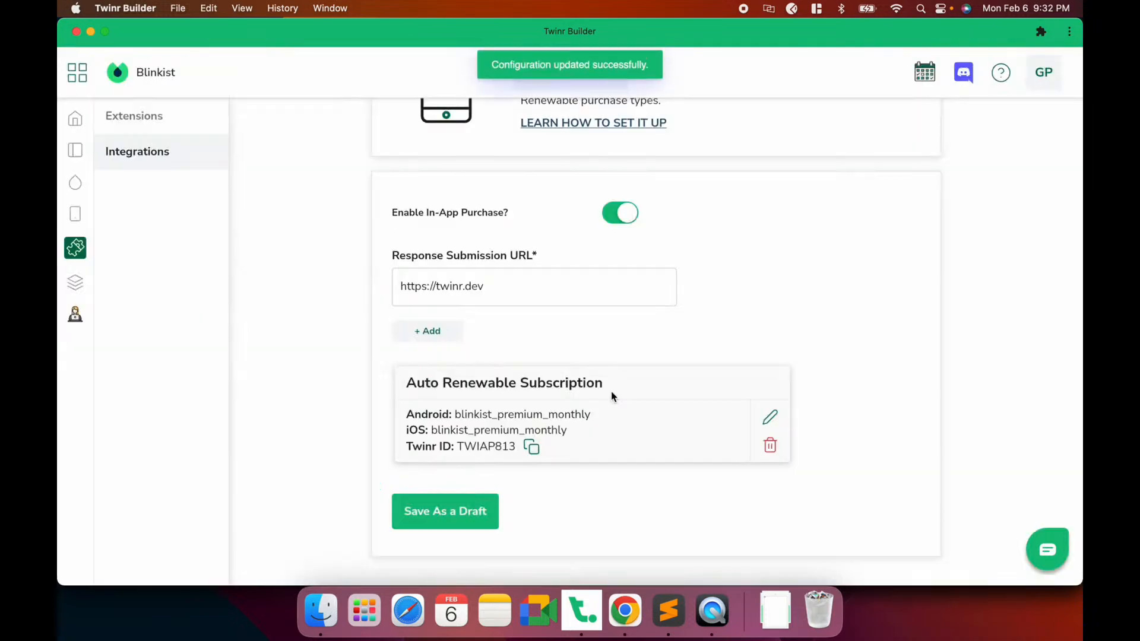
pyautogui.scroll(-3, 611, 390)
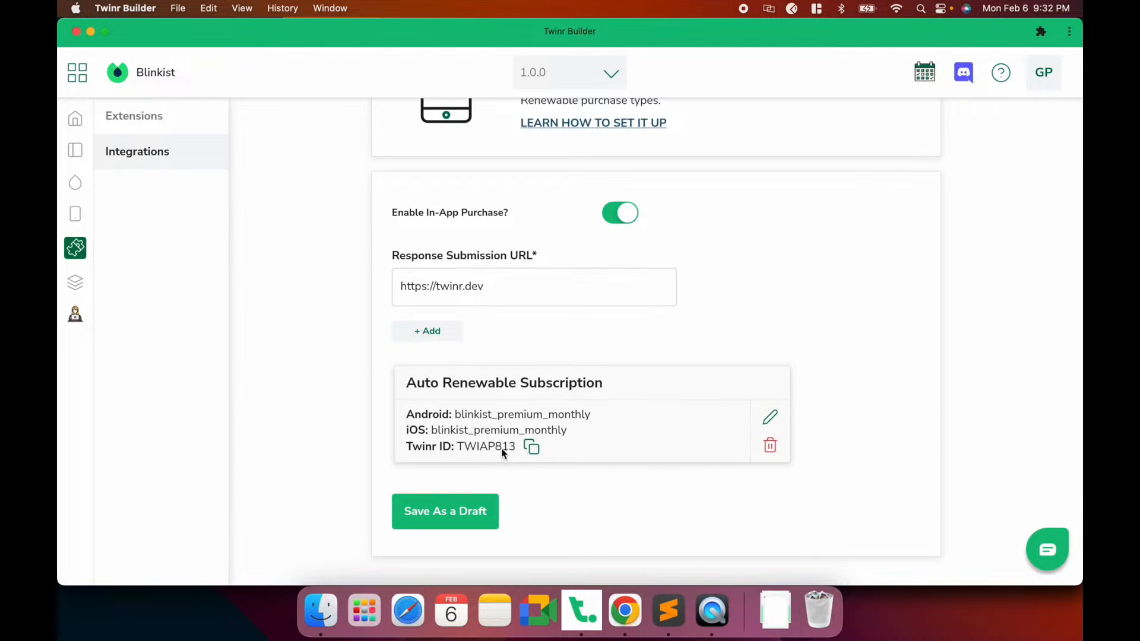
pyautogui.scroll(2, 501, 446)
pyautogui.scroll(-2, 501, 447)
# Open the general In-App Purchase (IAP) help page in Chrome
pyautogui.click(624, 614)
pyautogui.click(172, 340)
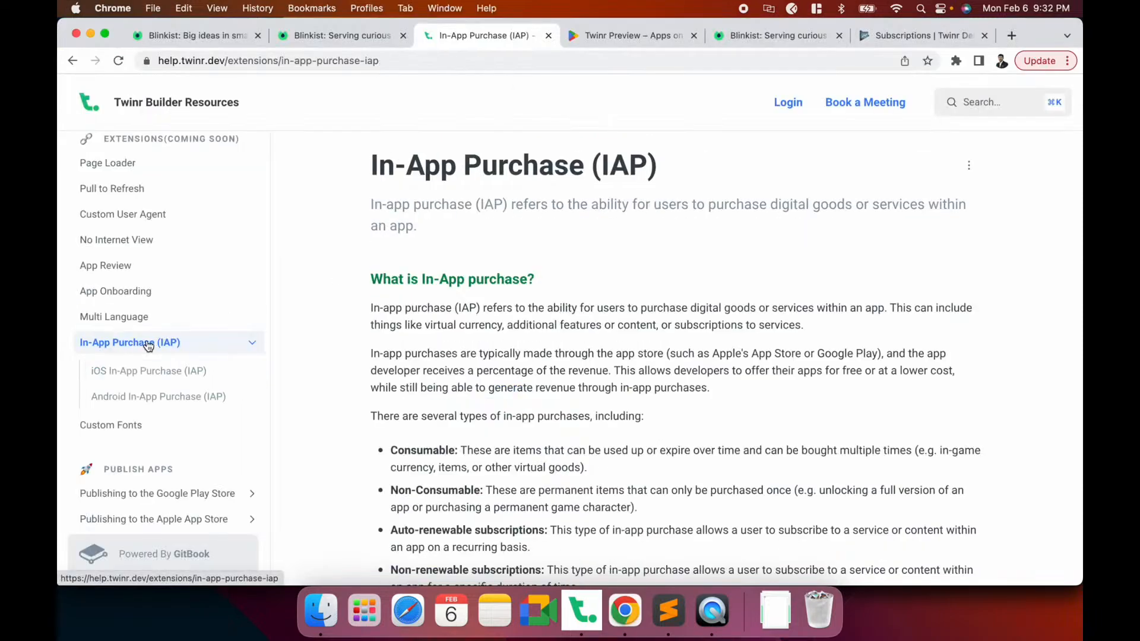
pyautogui.scroll(-2, 572, 380)
pyautogui.scroll(-15, 572, 380)
# Glance at the Blinkist choose-plan page, then return to the In-App Purchase help page
pyautogui.scroll(3, 600, 410)
pyautogui.scroll(-1, 627, 440)
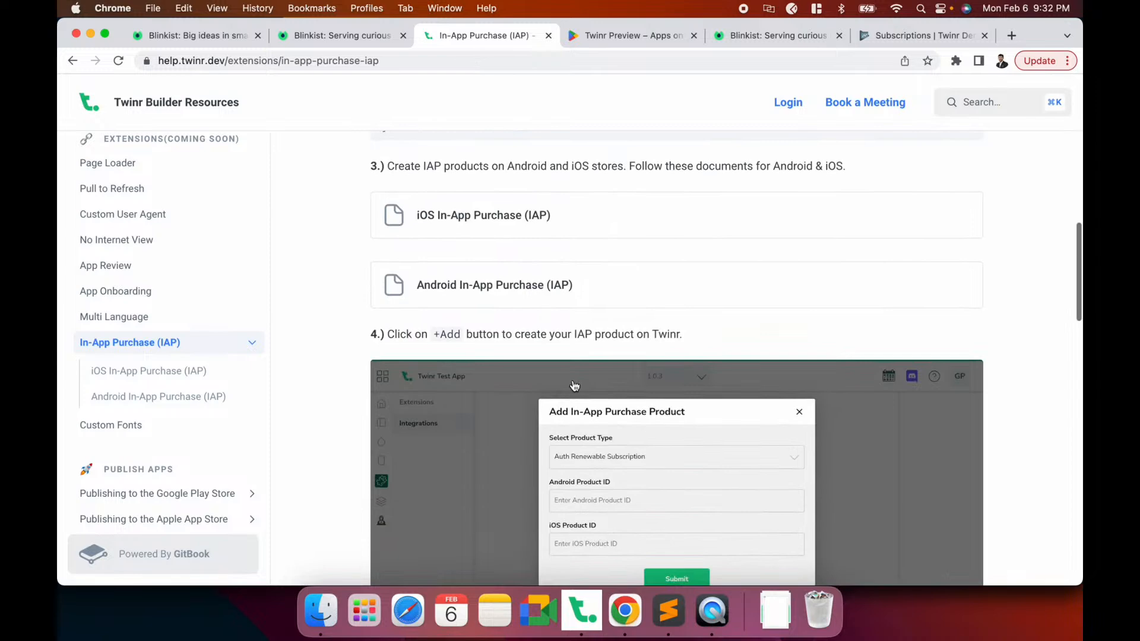
pyautogui.click(356, 36)
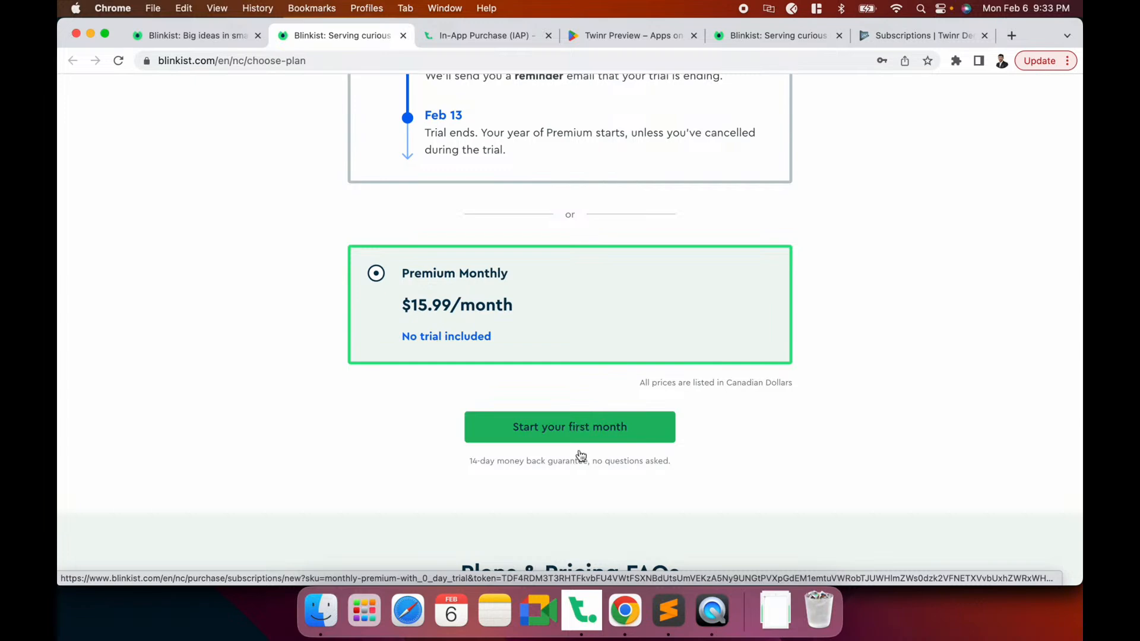
pyautogui.click(478, 35)
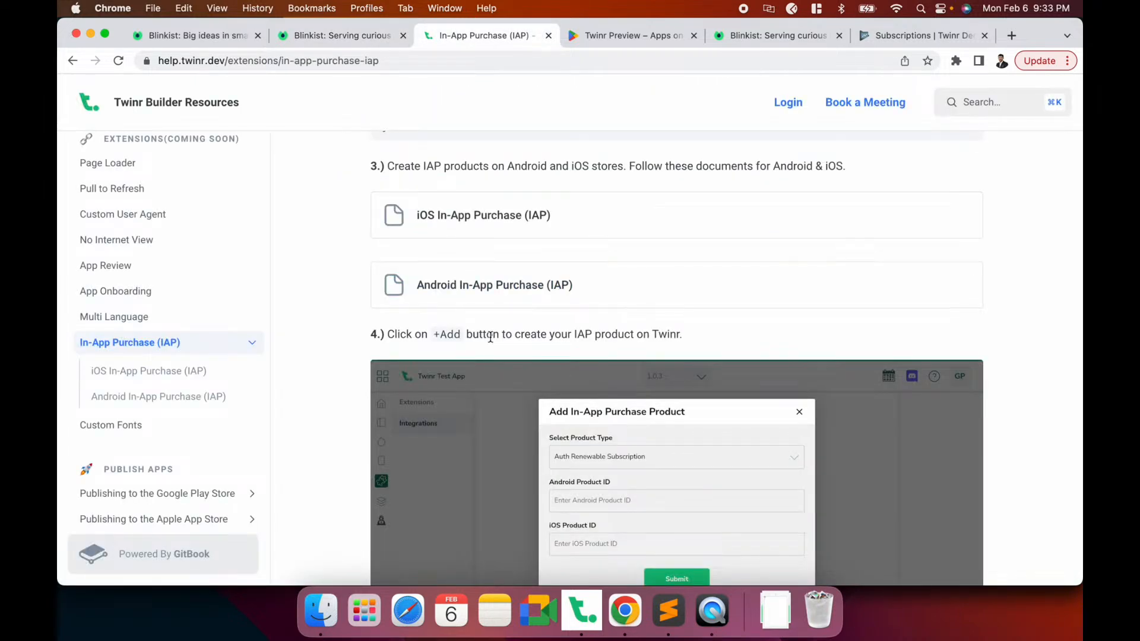
# Show step 6's Custom URL method with the inapppurchase://twinr.dev?product_id=TWINR_ID format
pyautogui.scroll(-10, 491, 336)
pyautogui.scroll(9, 492, 342)
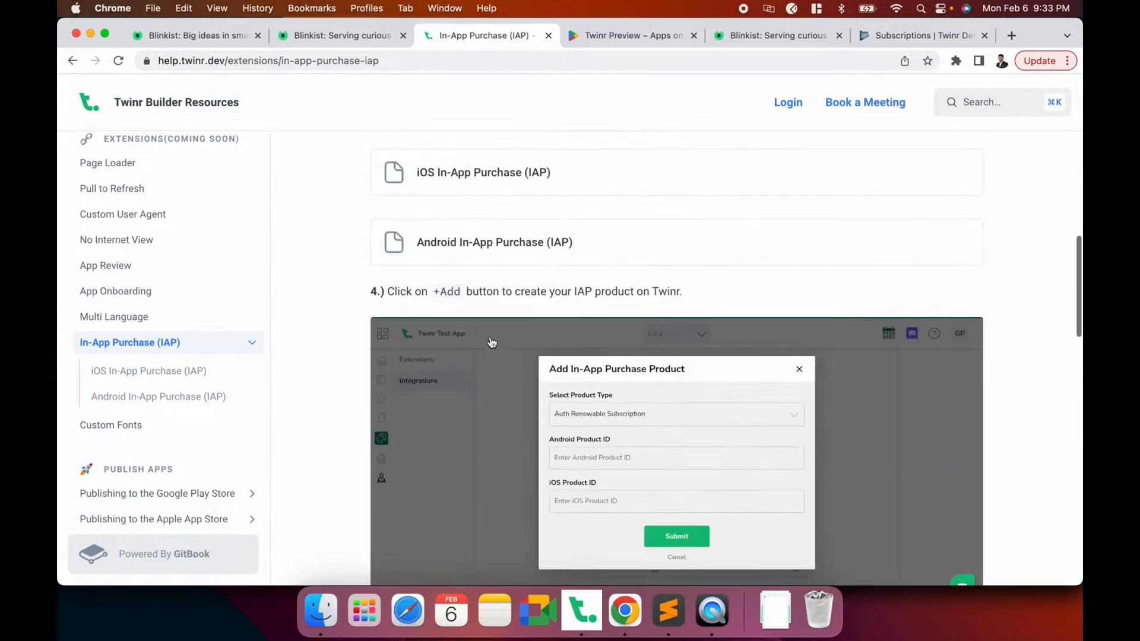
pyautogui.scroll(5, 491, 342)
pyautogui.scroll(-6, 491, 342)
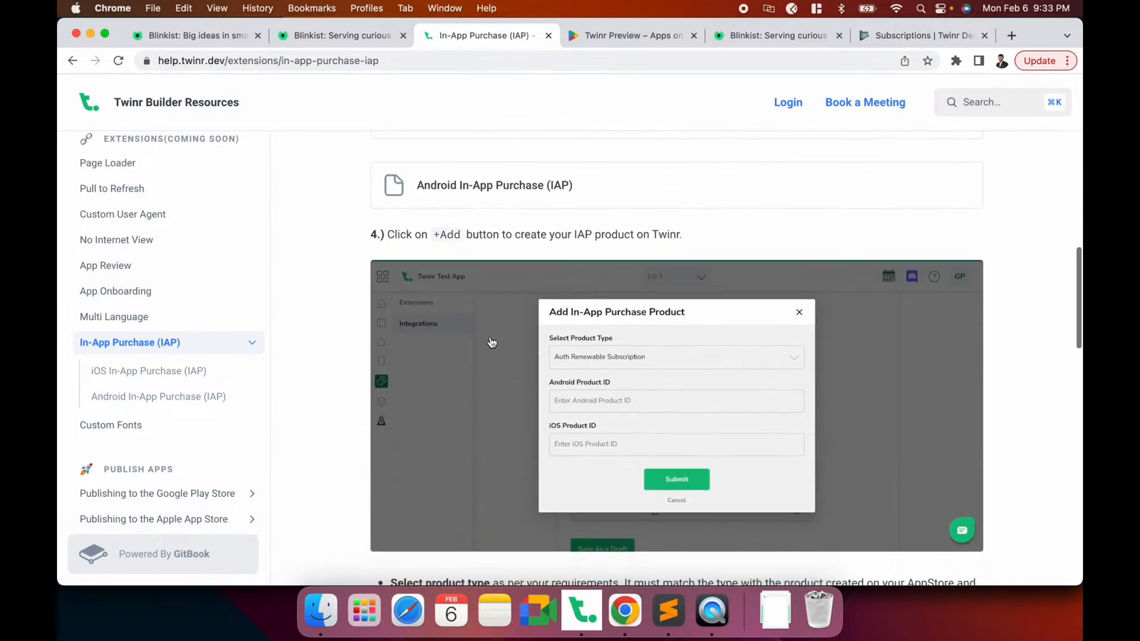
pyautogui.scroll(-12, 491, 341)
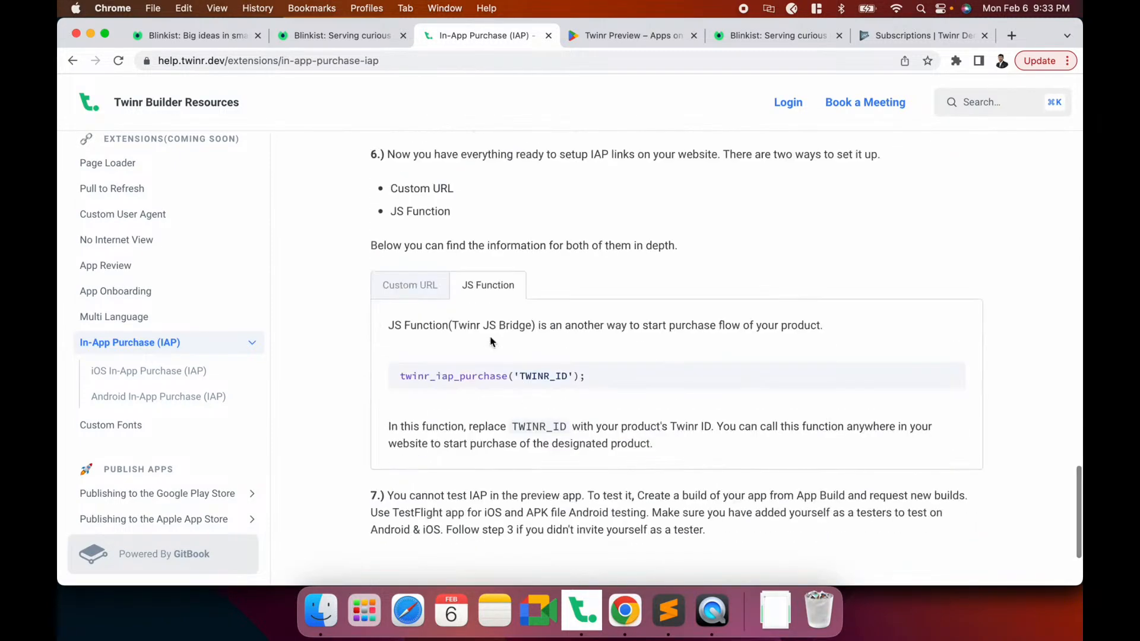
pyautogui.click(417, 291)
pyautogui.scroll(-1, 290, 302)
pyautogui.press('super+Tab')
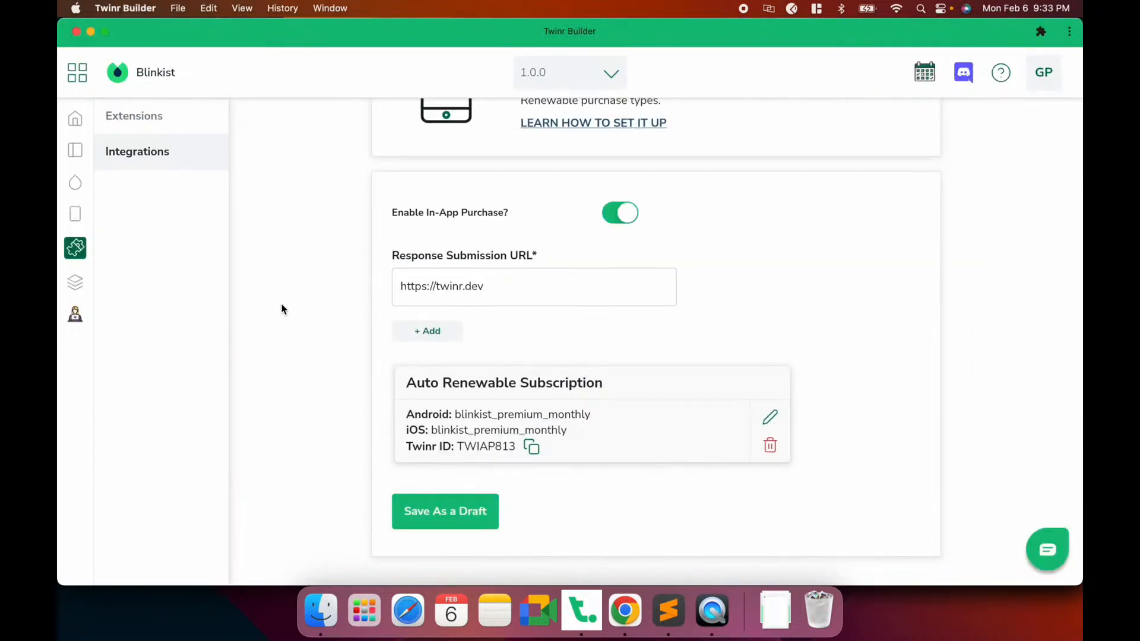
pyautogui.press('super+Tab')
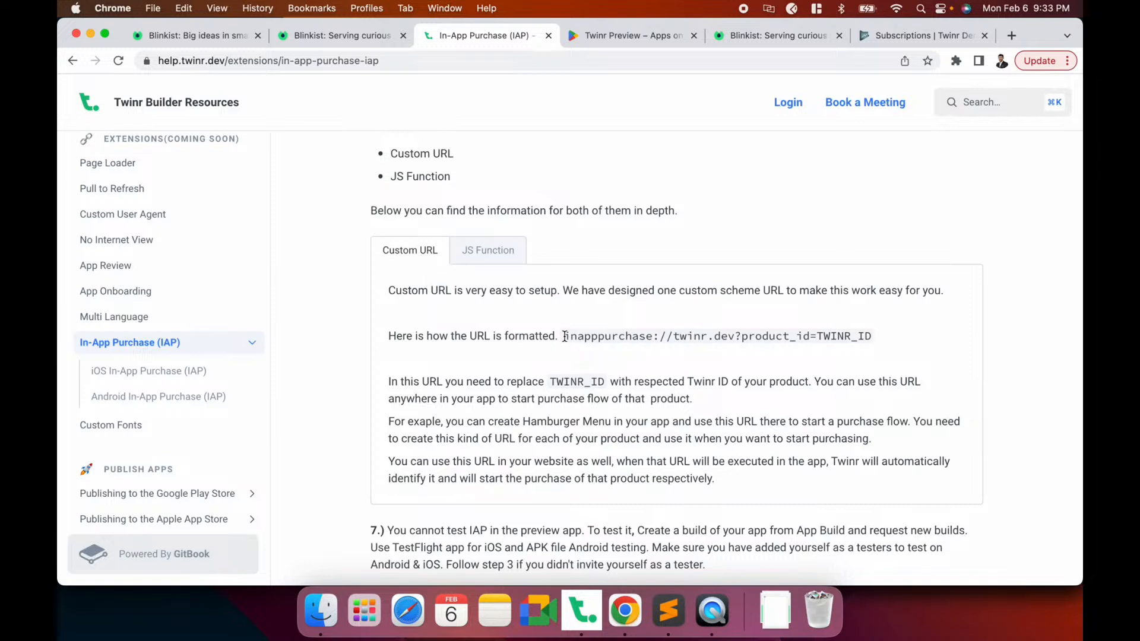
# Copy the inapppurchase://twinr.dev?product_id= prefix from the docs into a new browser tab
pyautogui.moveTo(565, 336); pyautogui.dragTo(818, 336)
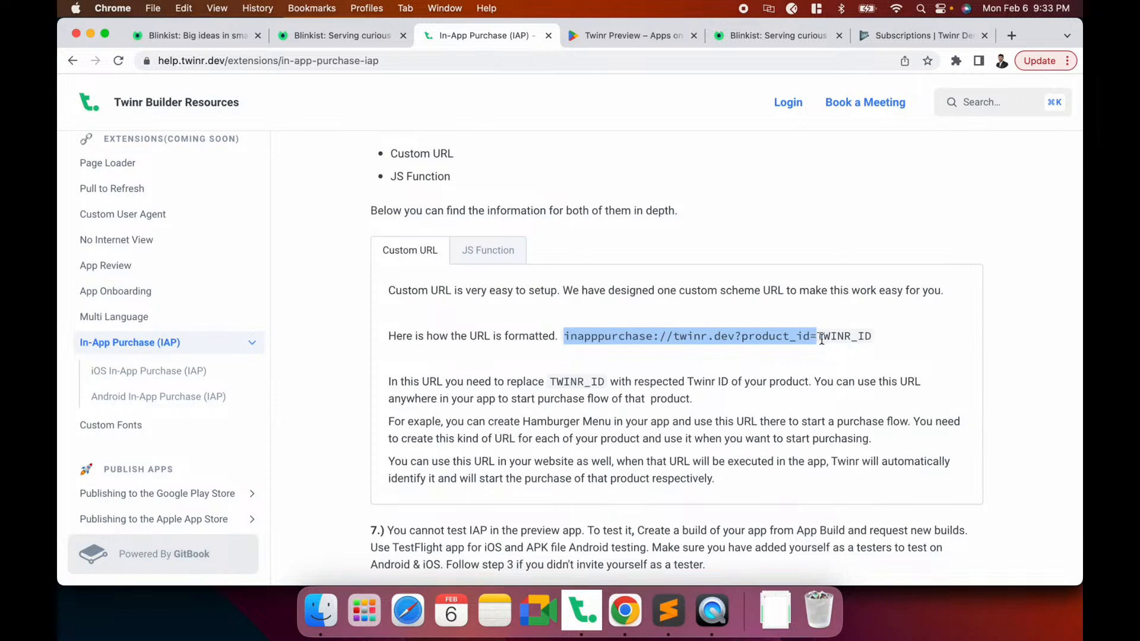
pyautogui.doubleClick(834, 338)
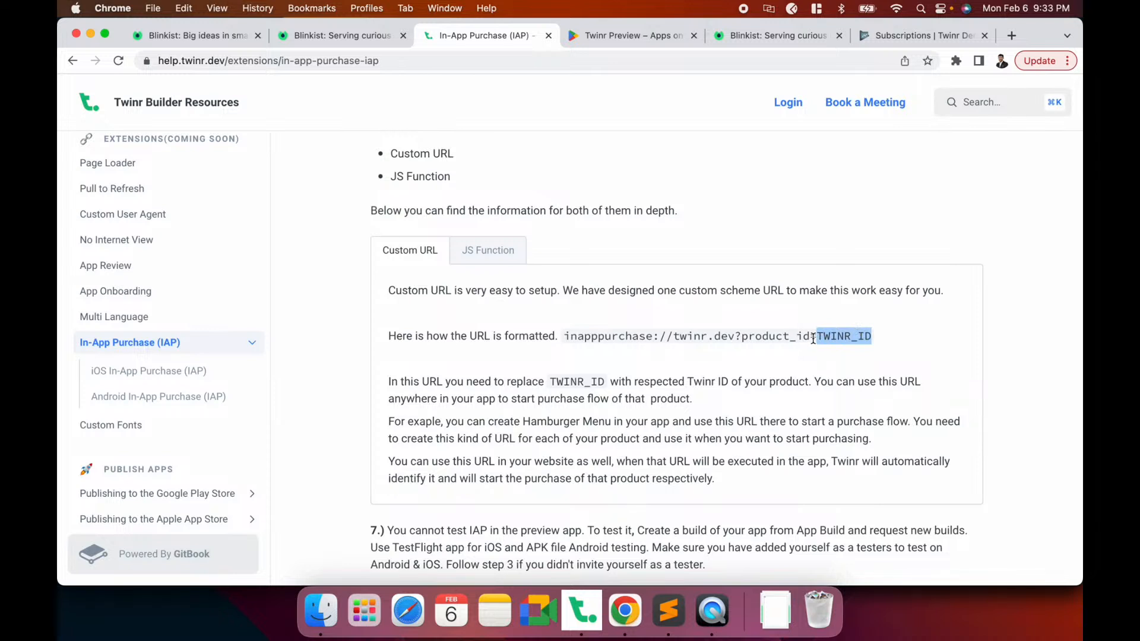
pyautogui.moveTo(818, 338); pyautogui.dragTo(742, 323)
pyautogui.click(601, 333)
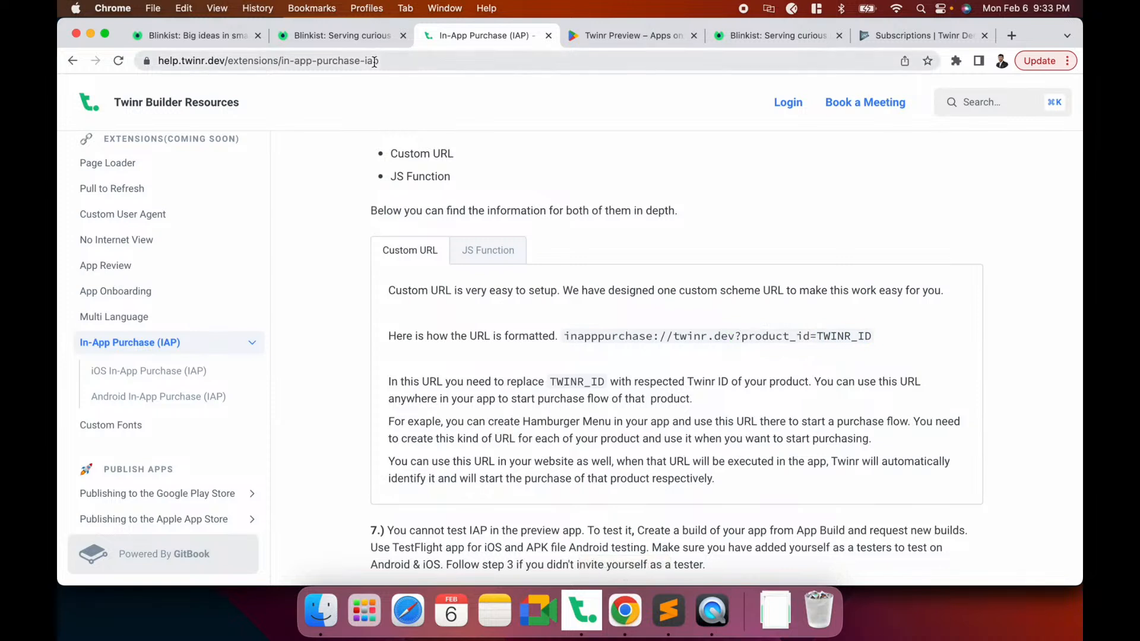
pyautogui.click(355, 36)
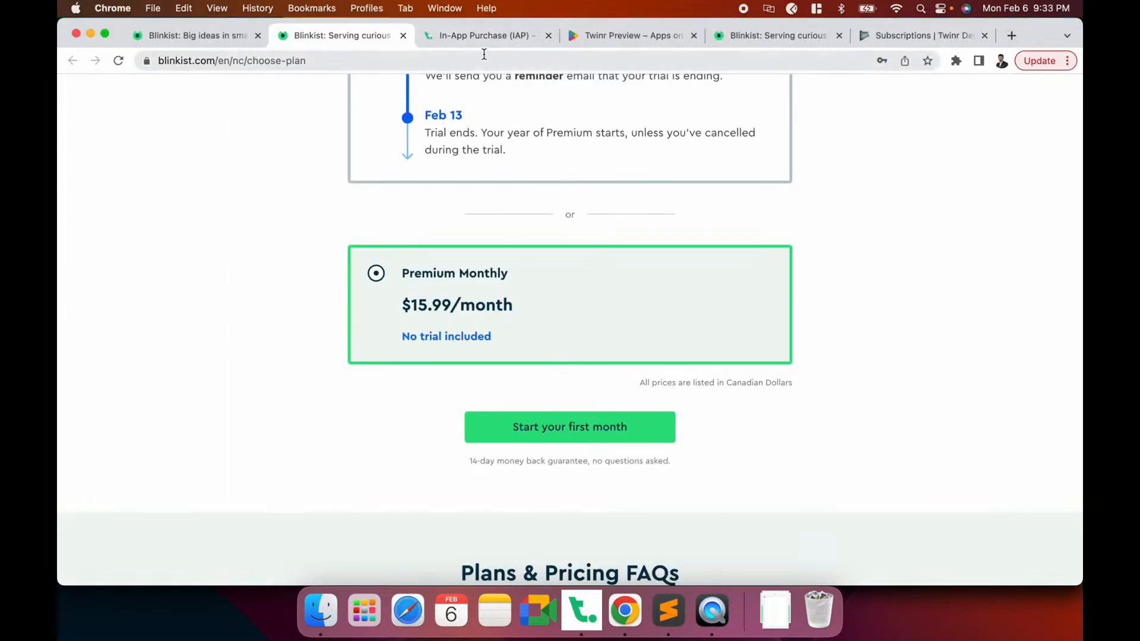
pyautogui.click(478, 35)
pyautogui.moveTo(565, 337); pyautogui.dragTo(820, 349)
pyautogui.press('super+c')
pyautogui.press('super+t')
pyautogui.press('super+v')
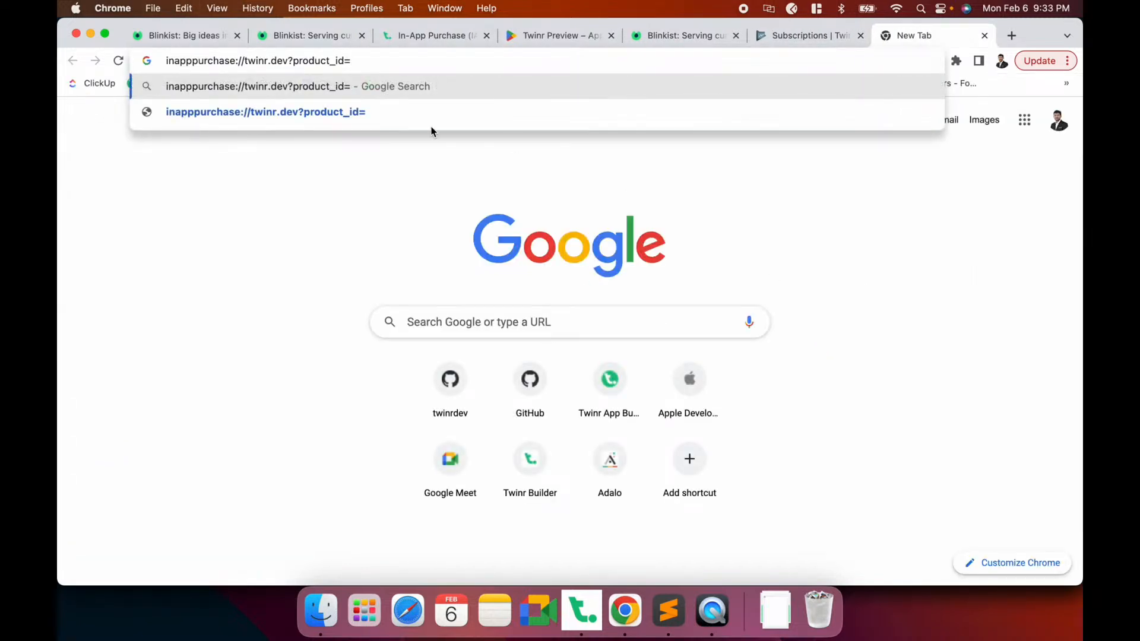
pyautogui.click(435, 36)
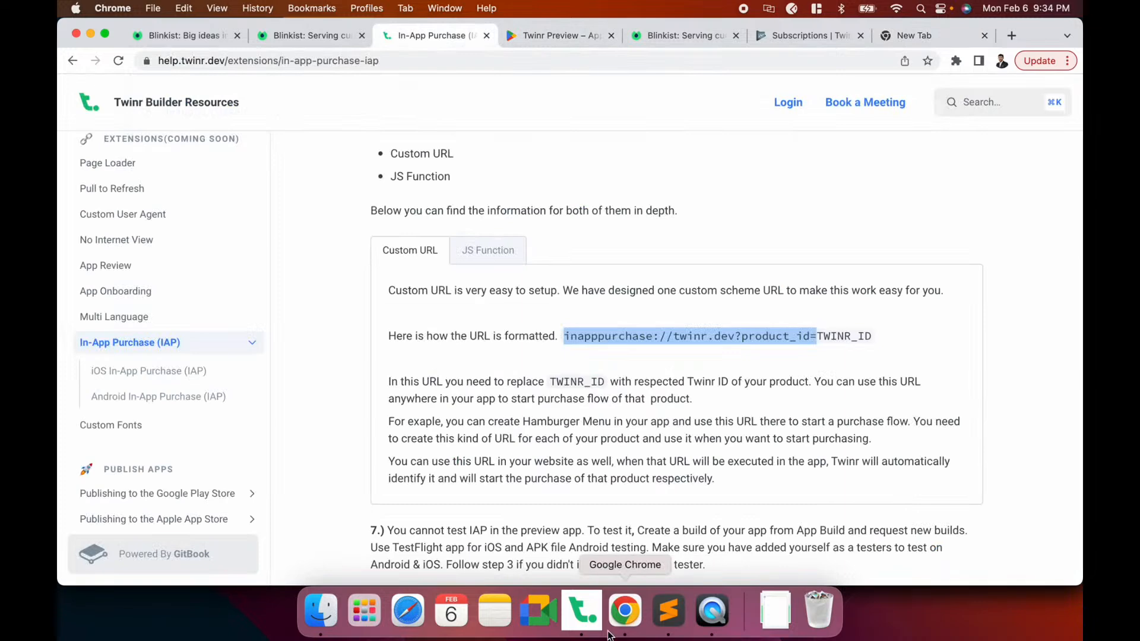
# Append Twinr ID TWIAP813 to the URL, copy the full link and close the tab
pyautogui.click(591, 621)
pyautogui.click(531, 448)
pyautogui.press('super+Tab')
pyautogui.click(870, 36)
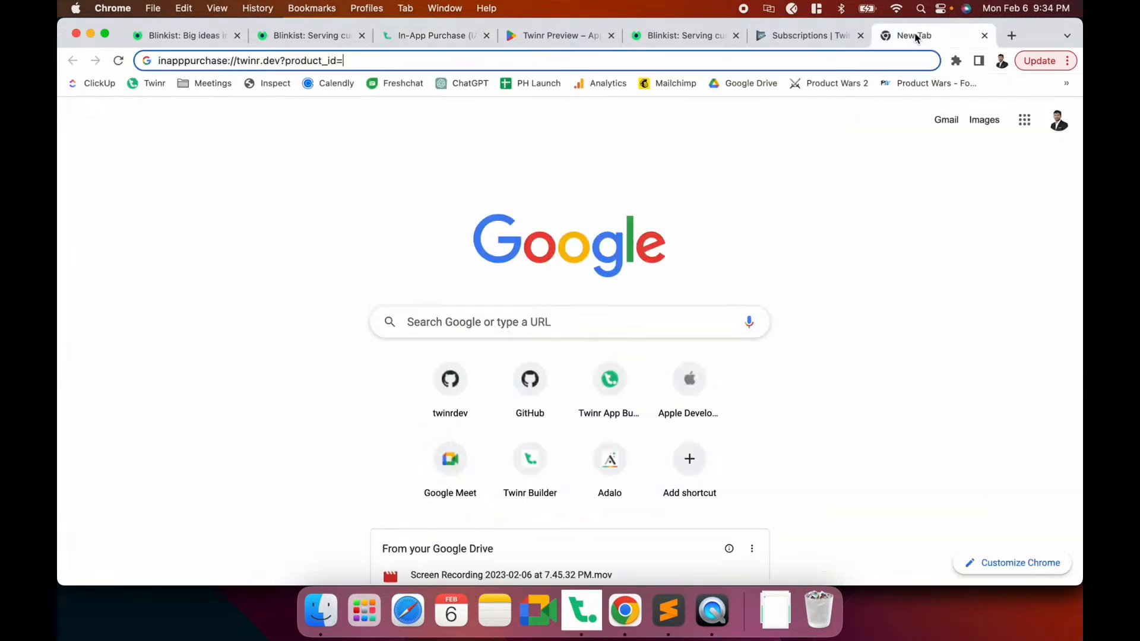
pyautogui.press('super+v')
pyautogui.press('super+a')
pyautogui.press('super+c')
pyautogui.press('super+w')
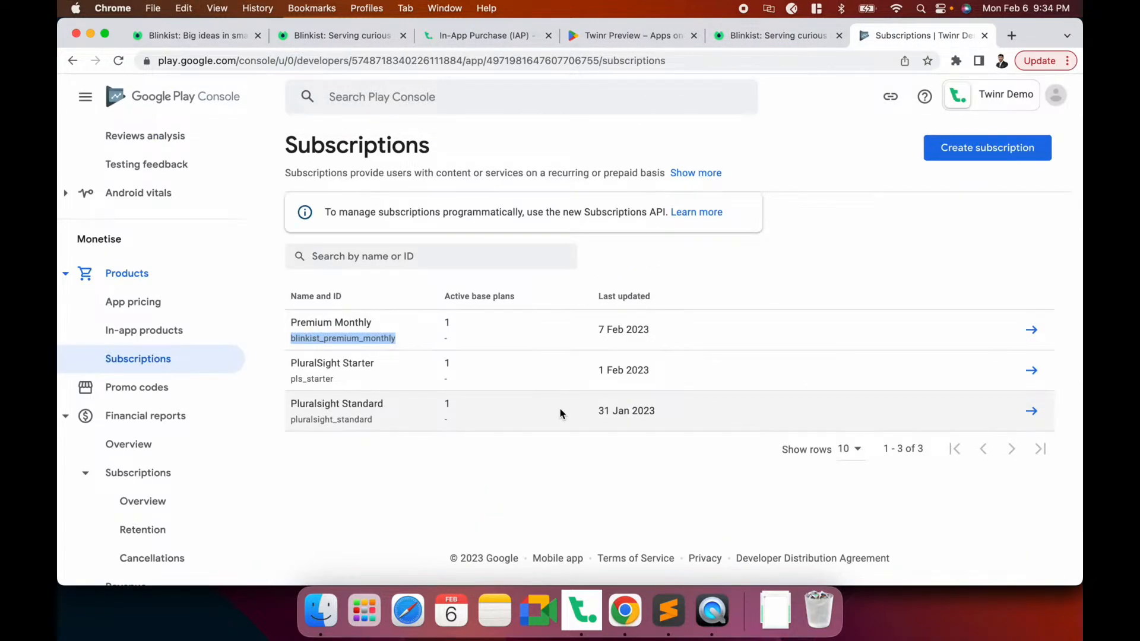
# Open the Blinkist app's Screens settings in Twinr Builder
pyautogui.click(348, 37)
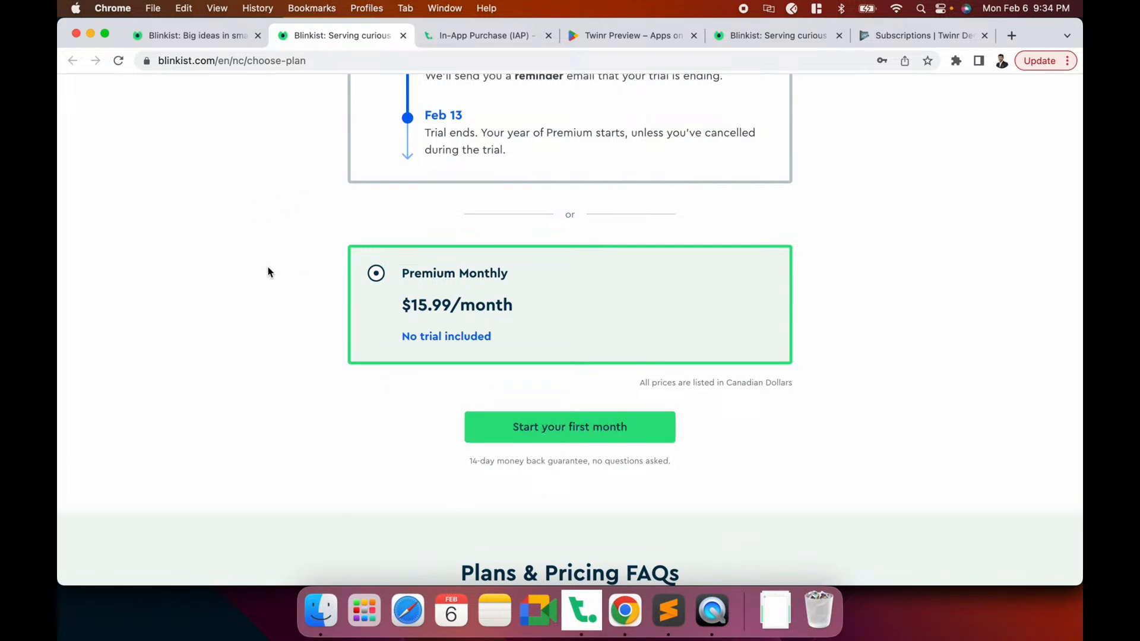
pyautogui.click(581, 627)
pyautogui.click(75, 217)
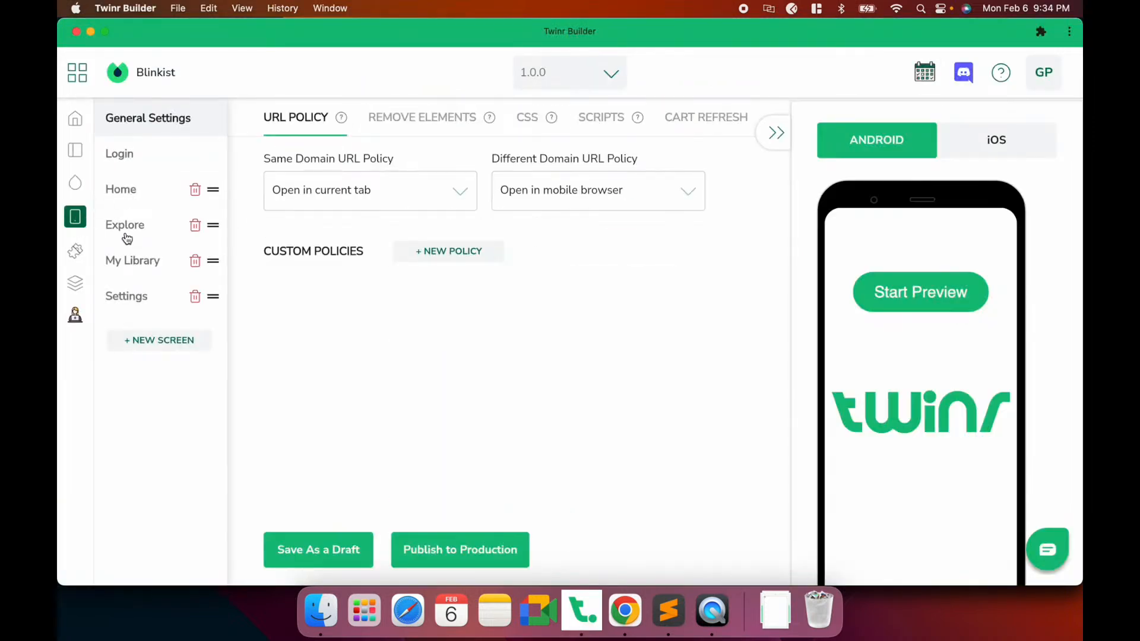
# Add a right-side Linker nav-bar button on Explore with the TWIAP813 inapppurchase URL
pyautogui.click(125, 232)
pyautogui.click(776, 133)
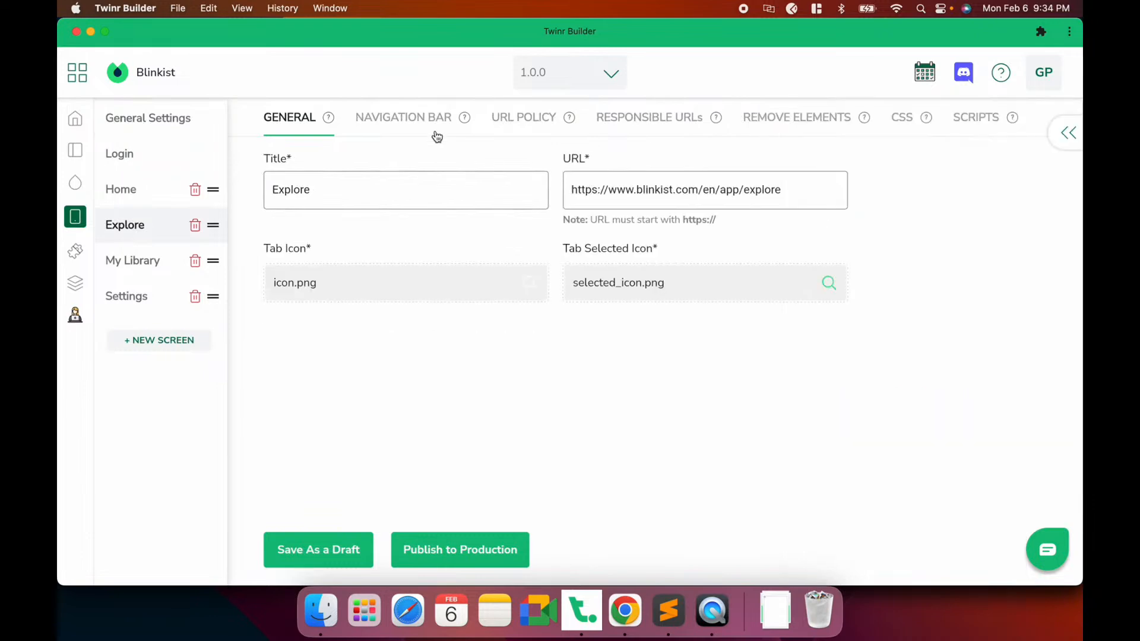
pyautogui.click(409, 126)
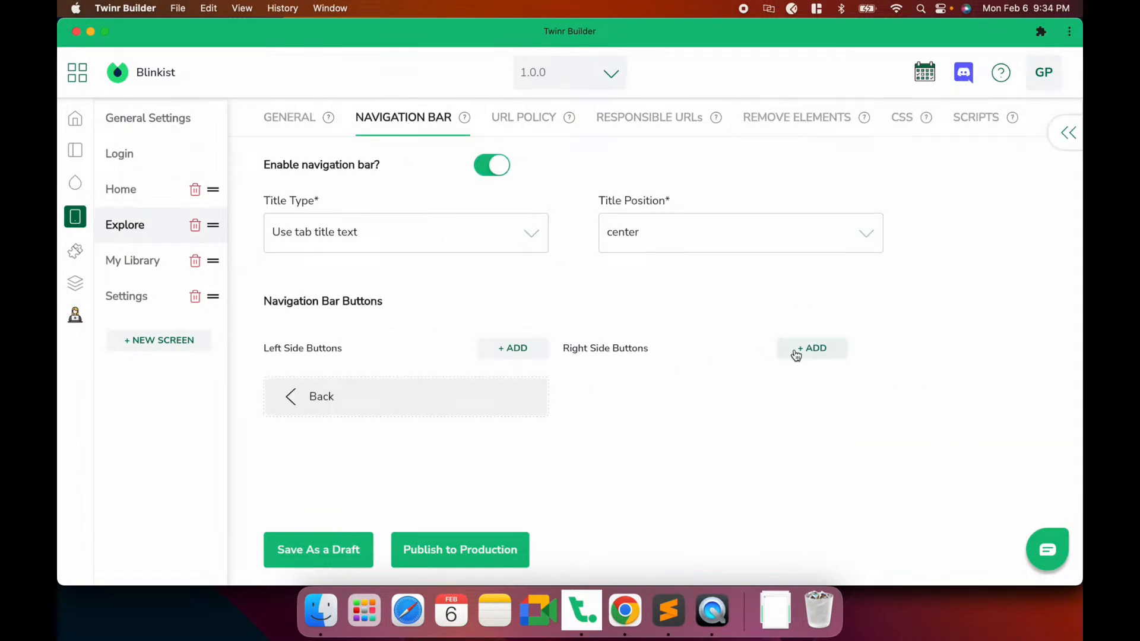
pyautogui.click(803, 355)
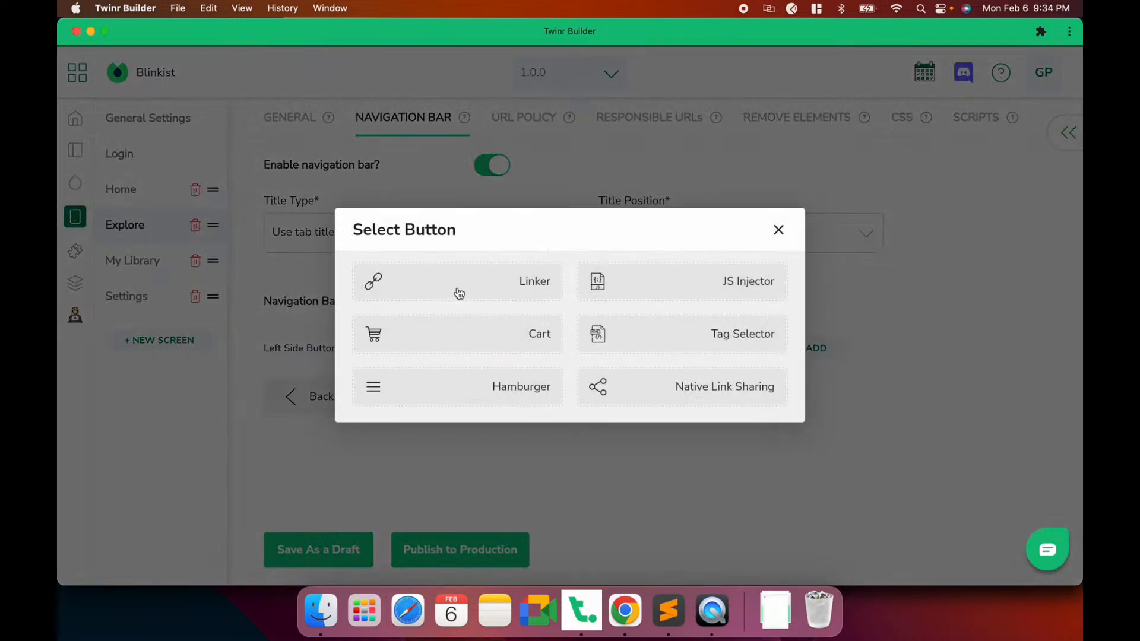
pyautogui.click(457, 295)
pyautogui.click(439, 348)
pyautogui.press('super+v')
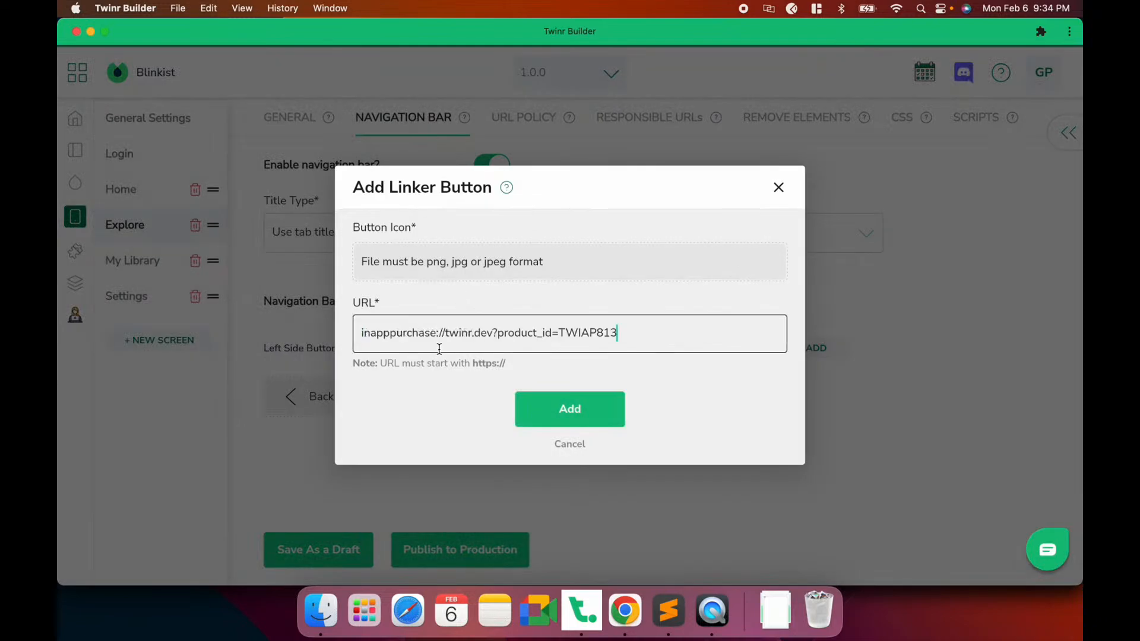
# Give the Linker button the ic-dollar-sign icon, add it, and save as a draft
pyautogui.click(453, 261)
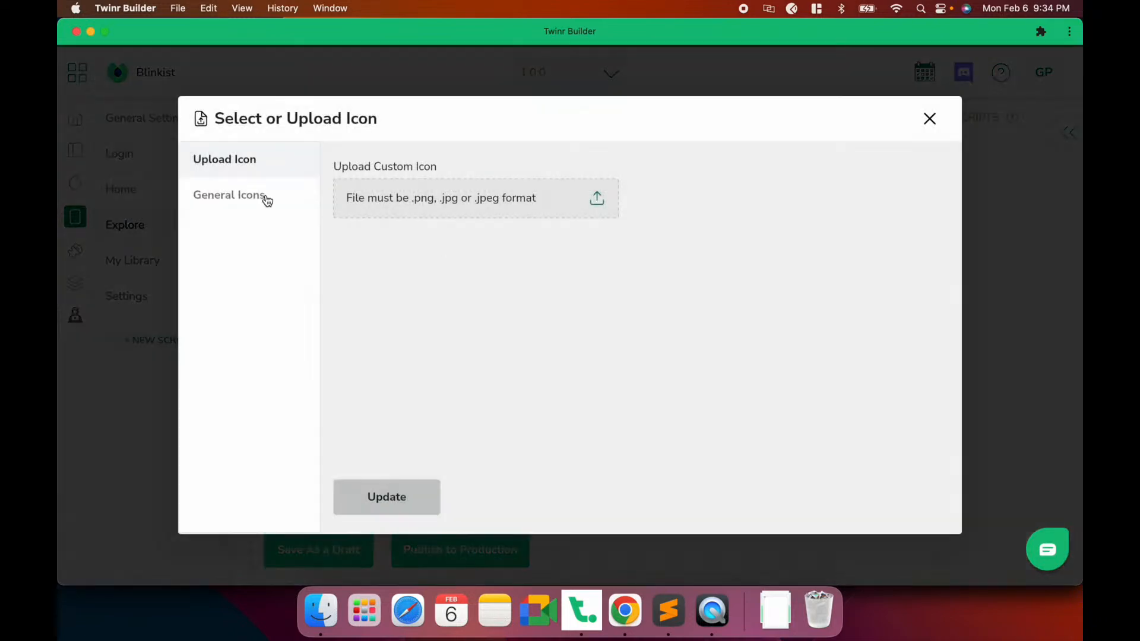
pyautogui.click(262, 199)
pyautogui.scroll(-10, 653, 398)
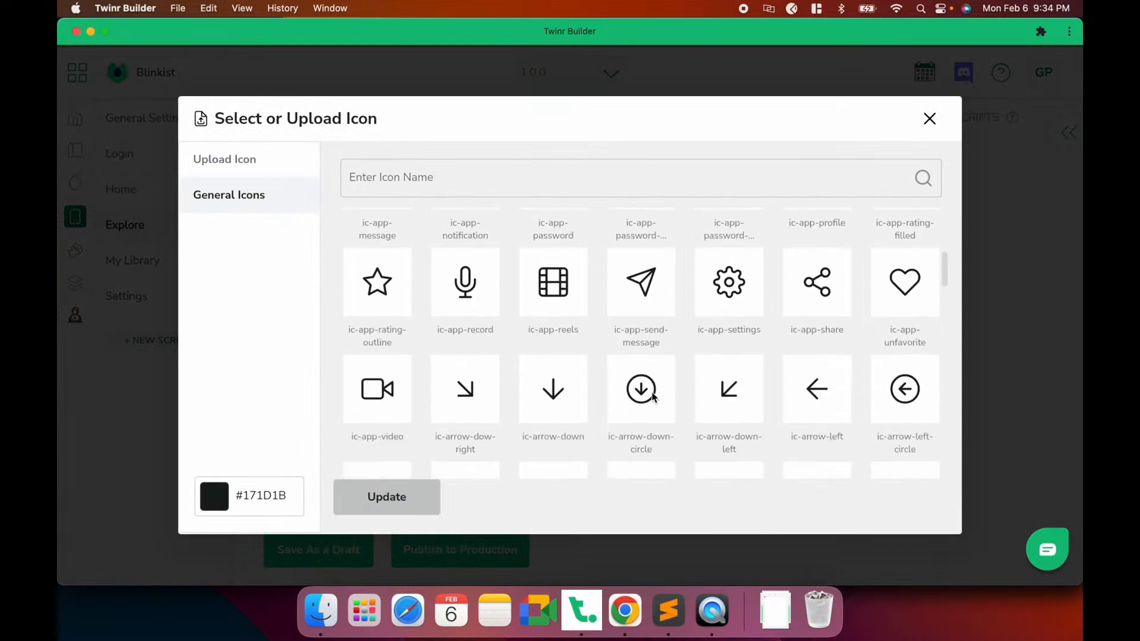
pyautogui.scroll(-12, 654, 397)
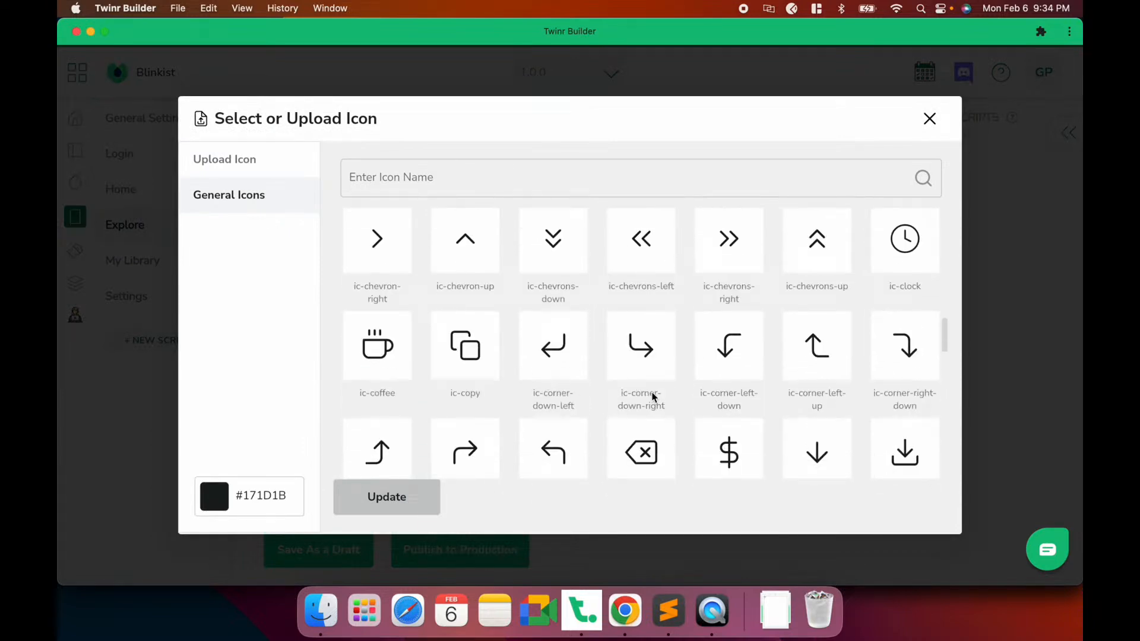
pyautogui.click(733, 301)
pyautogui.click(386, 499)
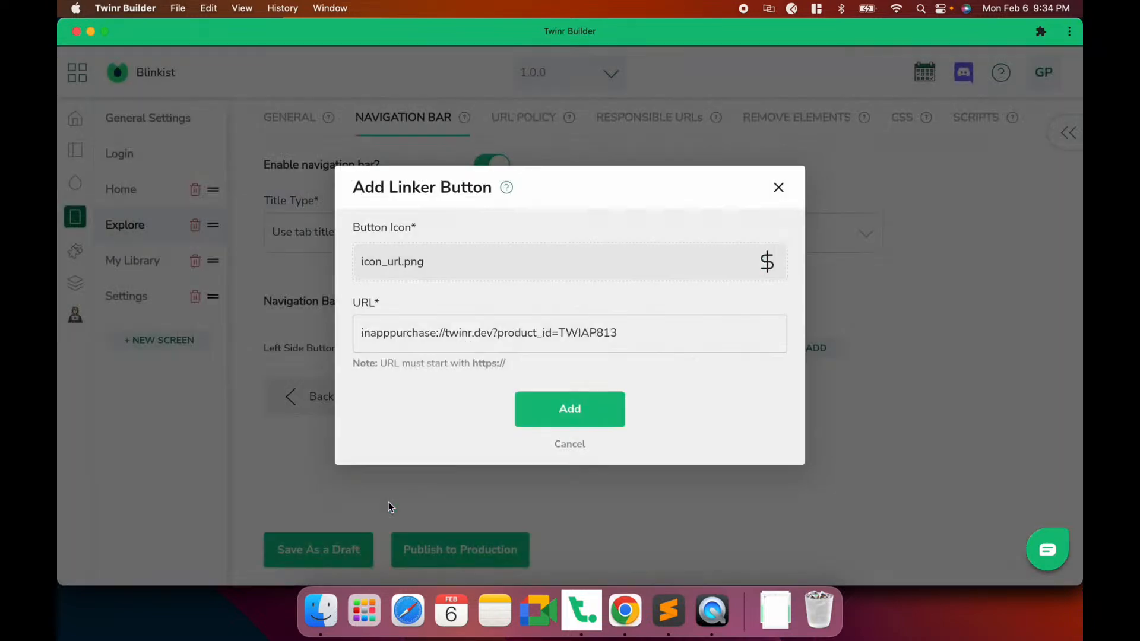
pyautogui.click(571, 412)
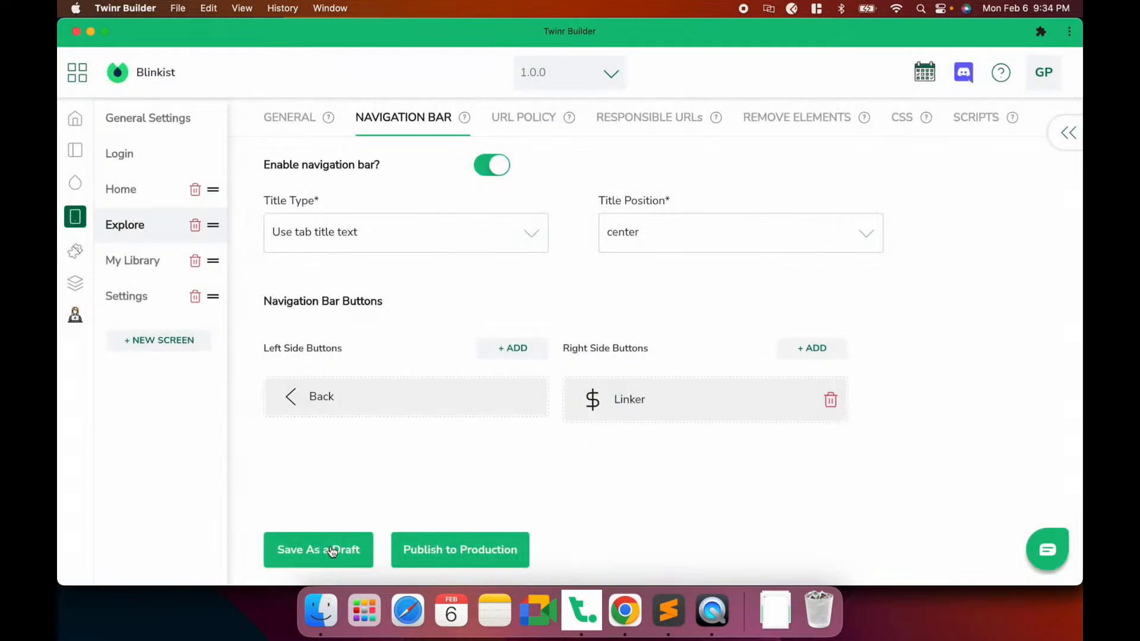
pyautogui.click(331, 547)
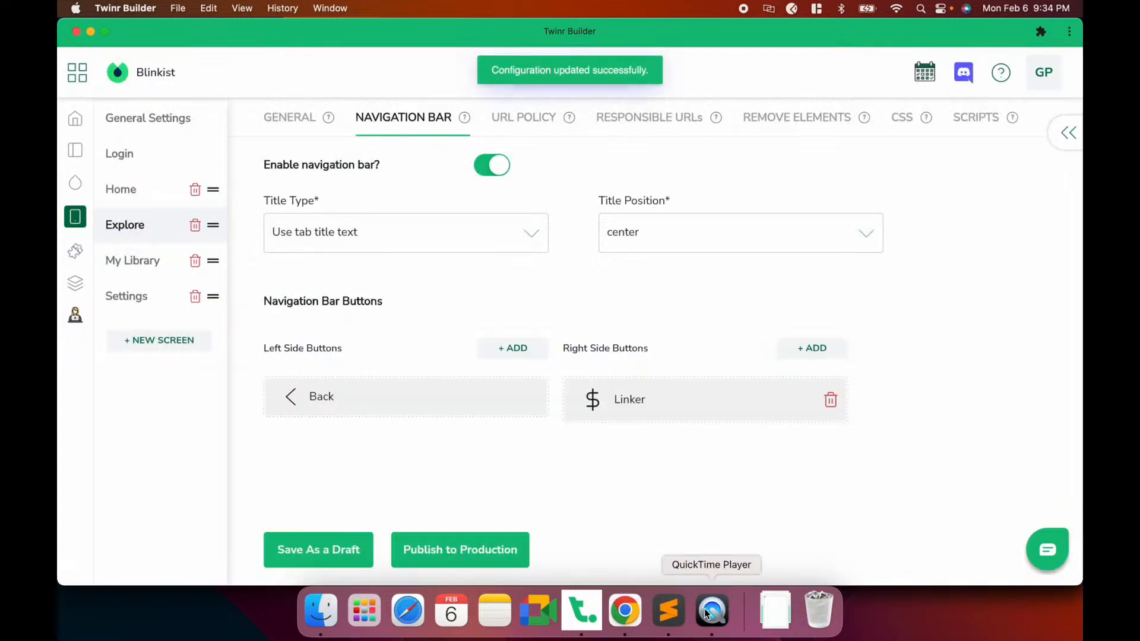
# Use the phone mirror's $ button to reach Google Play's Premium Monthly checkout at $20.99
pyautogui.click(712, 610)
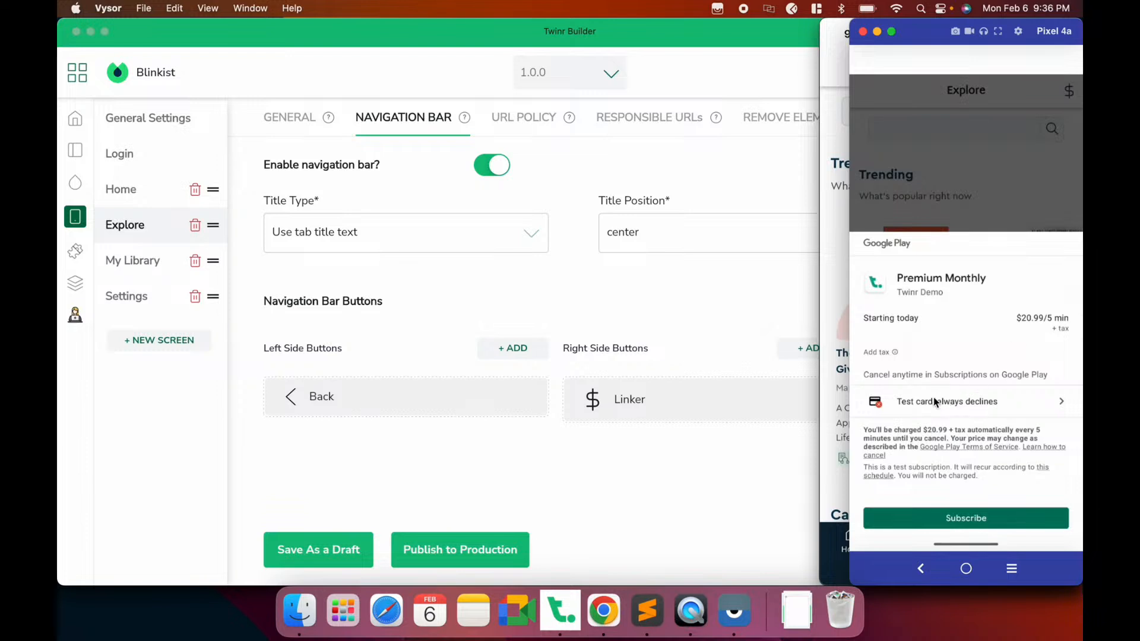
# Subscribe to Premium Monthly with 'Test card, always approves', then open Twinr Builder's Extensions page
pyautogui.click(1032, 411)
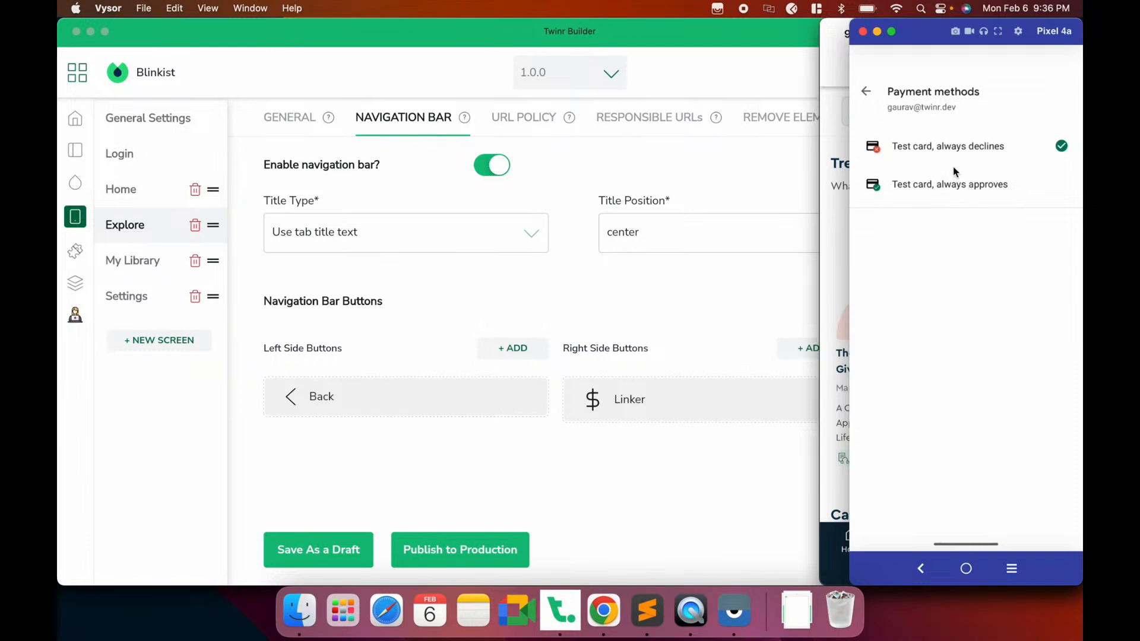
pyautogui.click(866, 91)
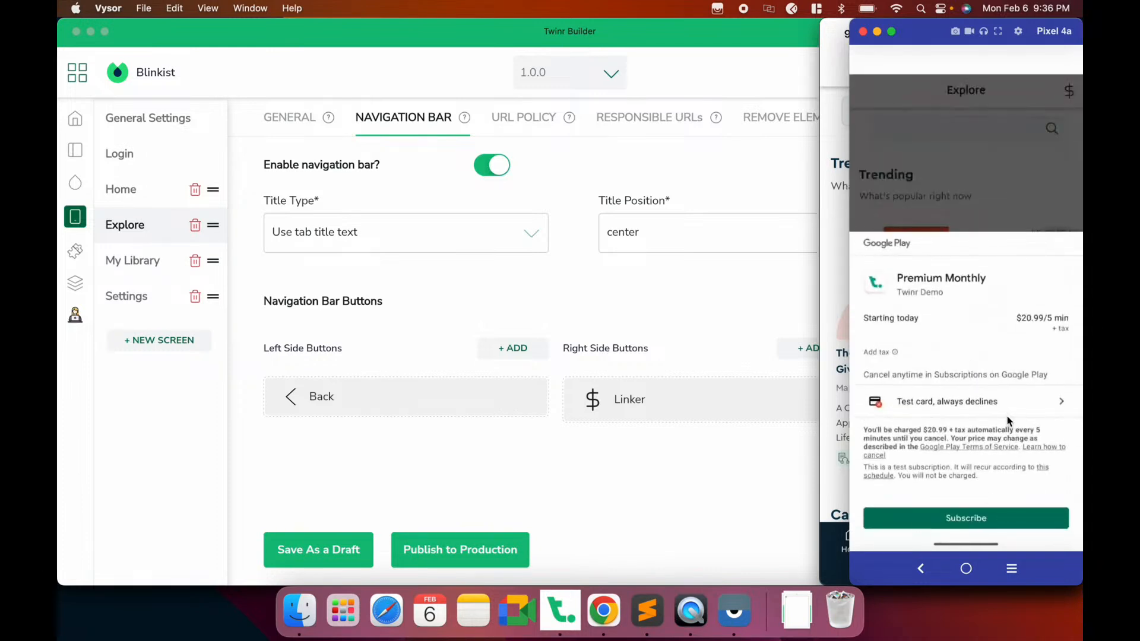
pyautogui.click(950, 402)
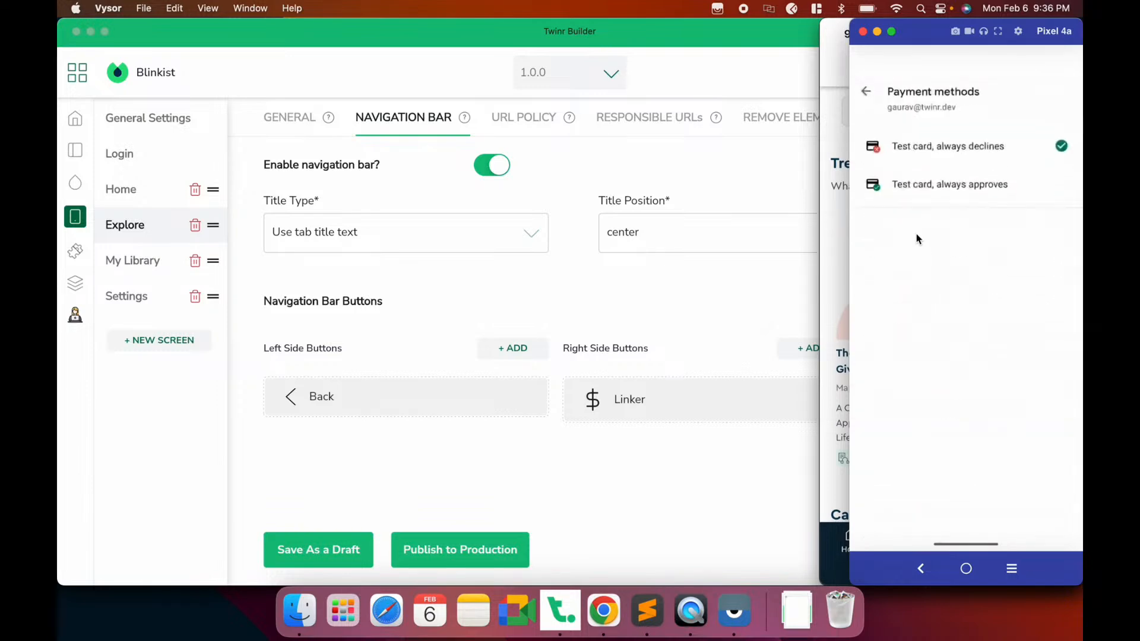
pyautogui.click(910, 185)
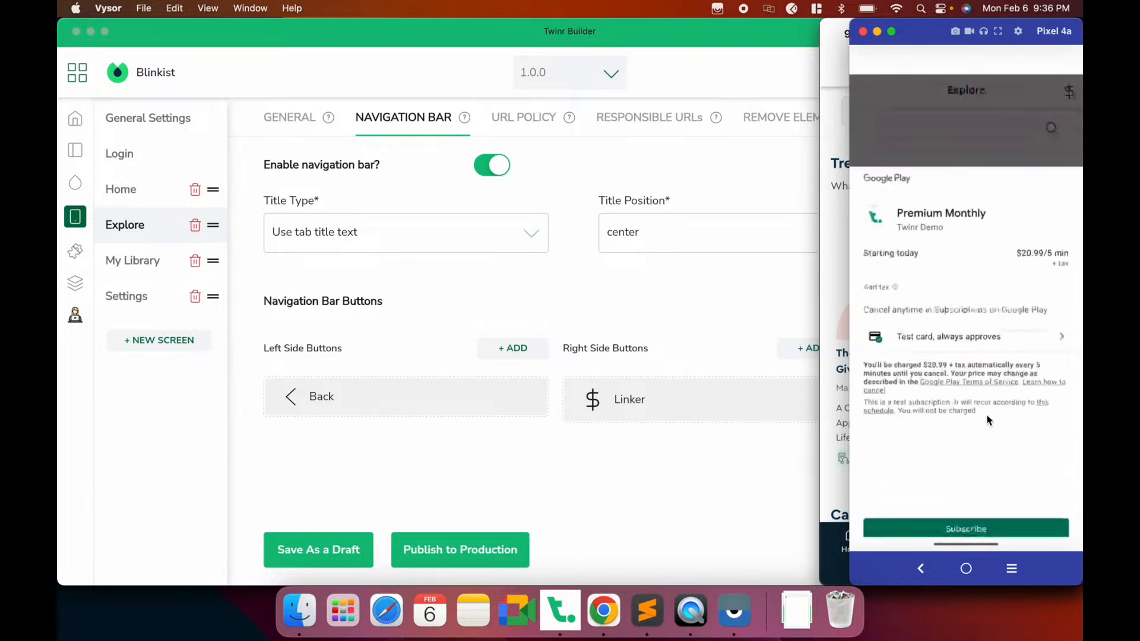
pyautogui.click(976, 520)
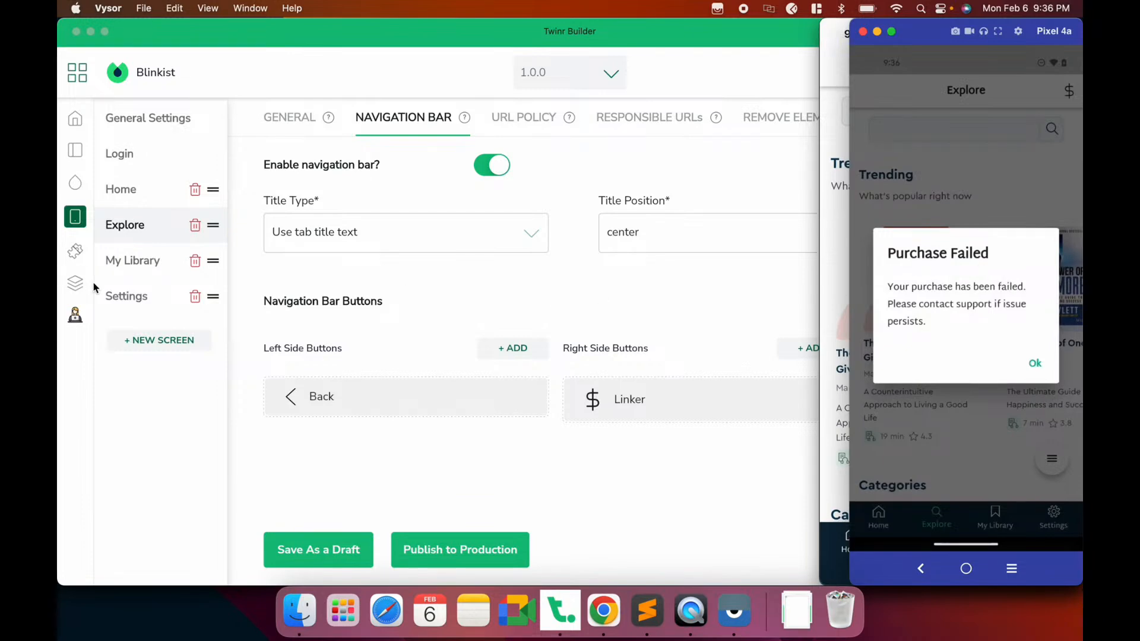
pyautogui.click(70, 264)
pyautogui.click(71, 260)
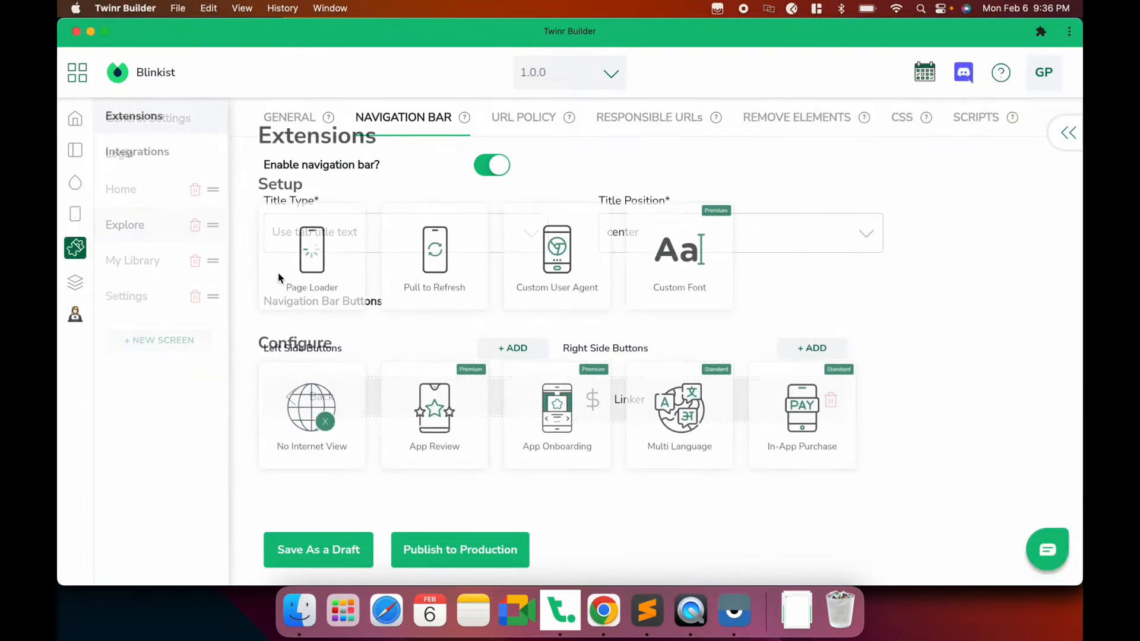
# Open the In-App Purchase extension settings and select the response URL
pyautogui.click(801, 419)
pyautogui.scroll(-3, 509, 451)
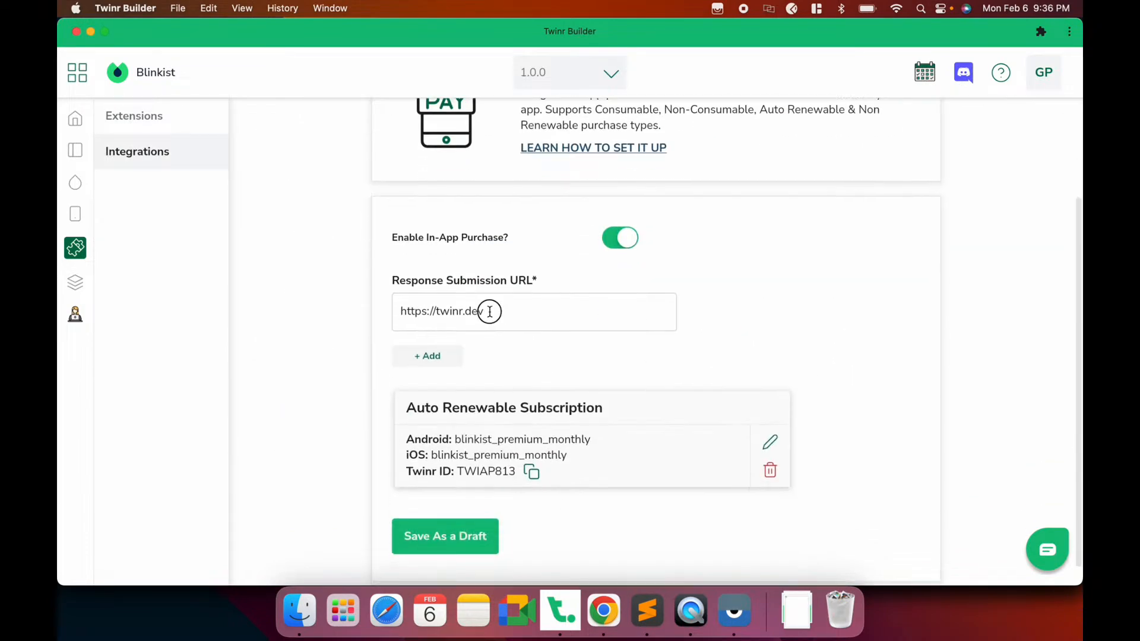
pyautogui.moveTo(496, 310); pyautogui.dragTo(369, 315)
# Dismiss the phone's Purchase Failed message and bring up Chrome's Blinkist plan page
pyautogui.press('super+Tab')
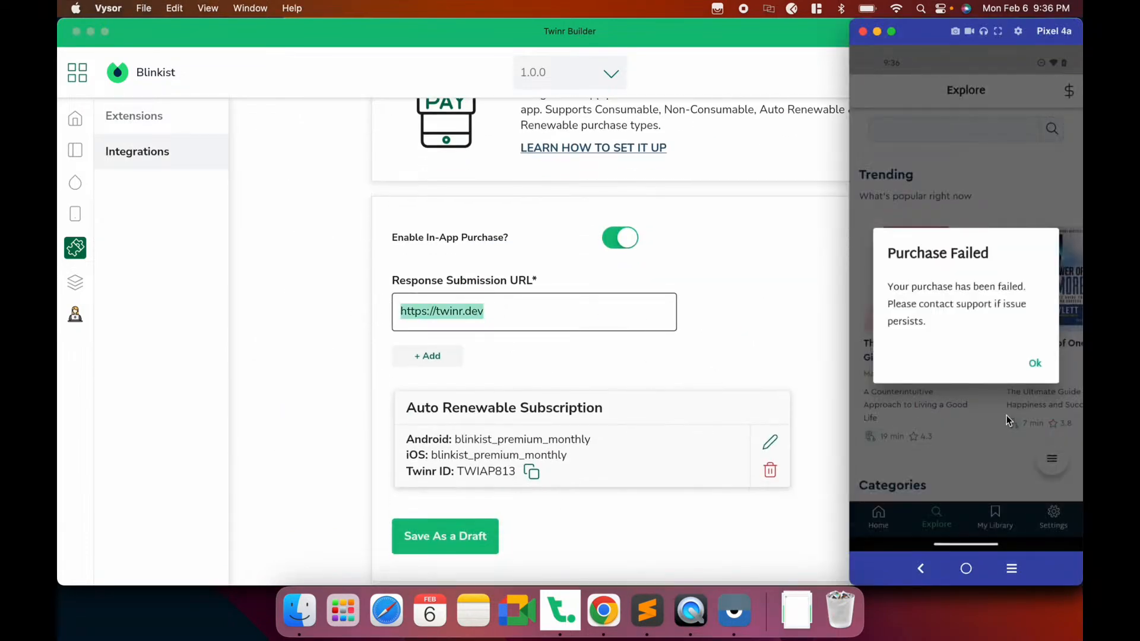
pyautogui.click(1031, 362)
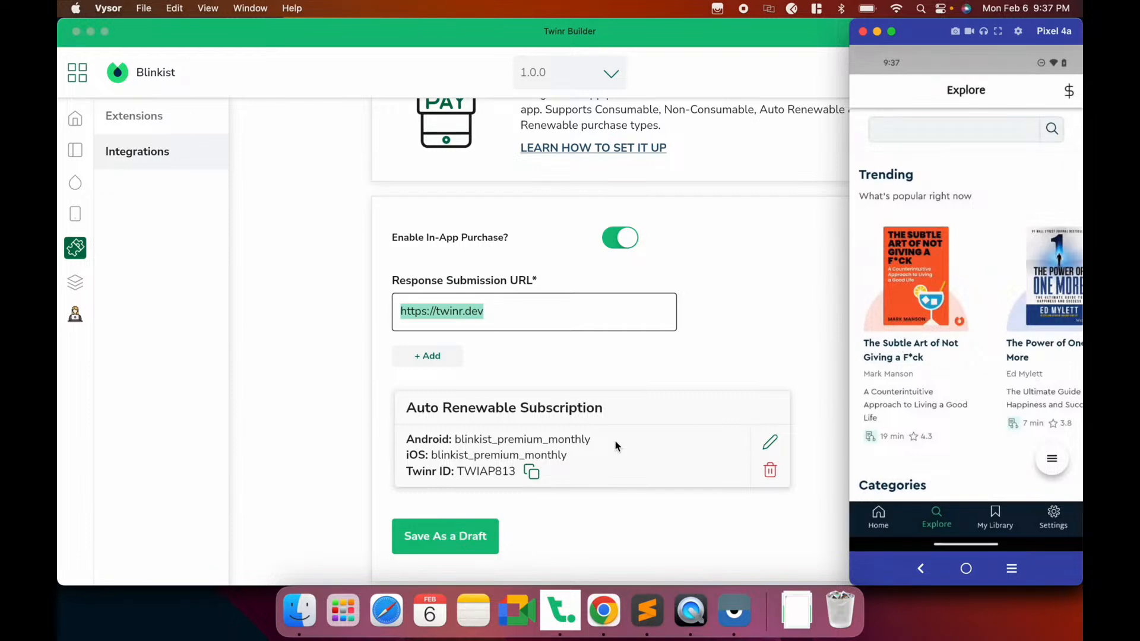
pyautogui.click(606, 475)
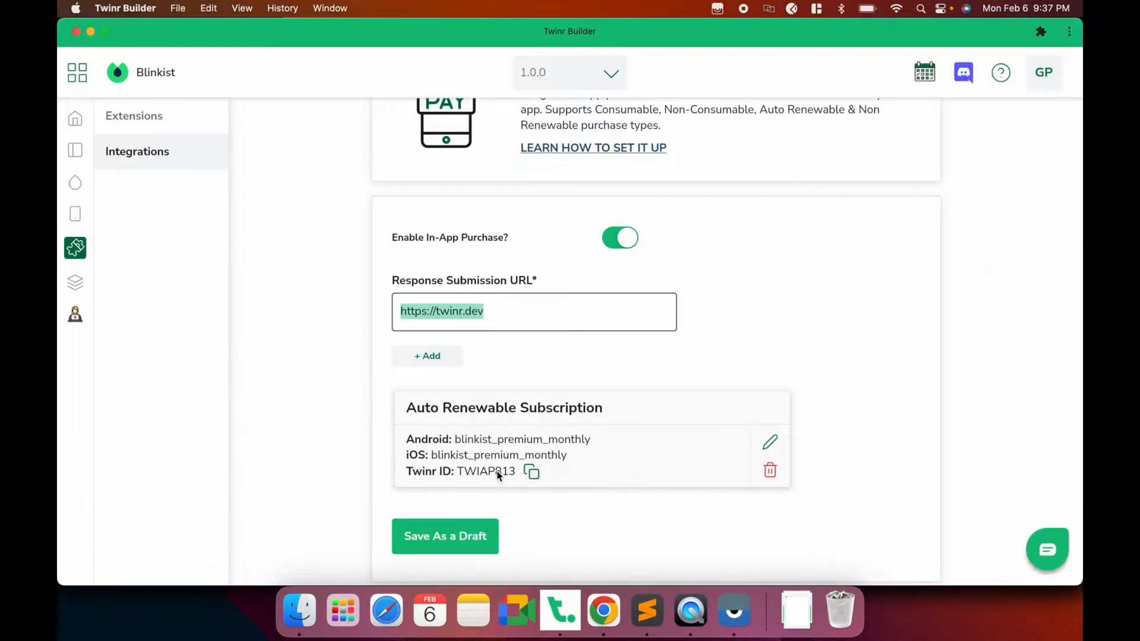
pyautogui.click(603, 611)
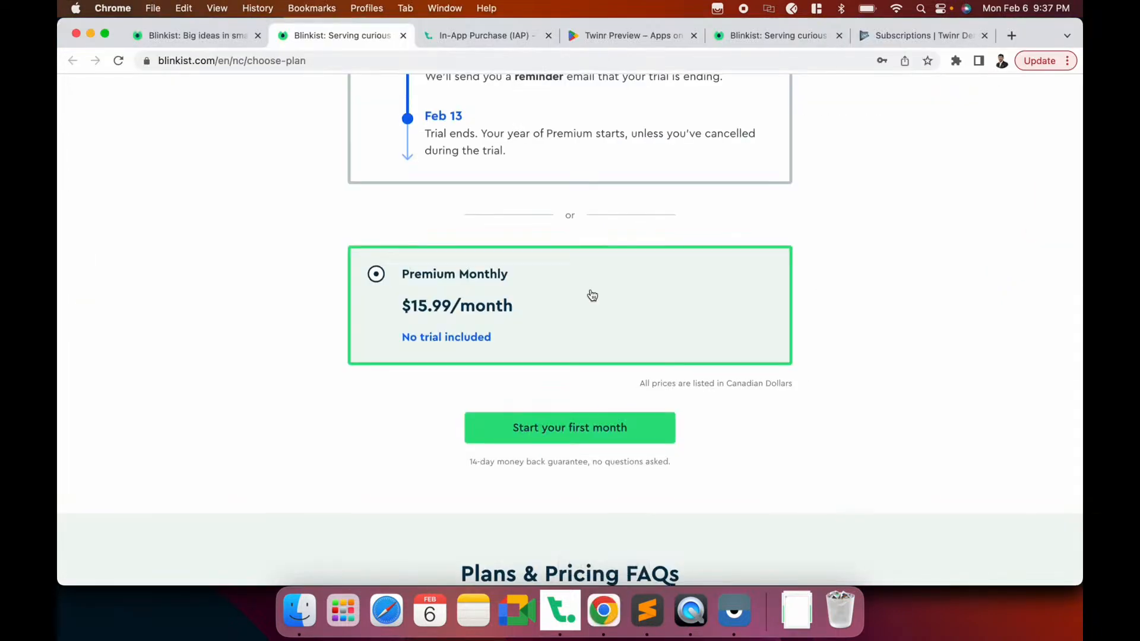
# Copy the twinr_iap_purchase('TWINR_ID'); line from the IAP docs' JS Function tab
pyautogui.scroll(2, 590, 295)
pyautogui.click(500, 37)
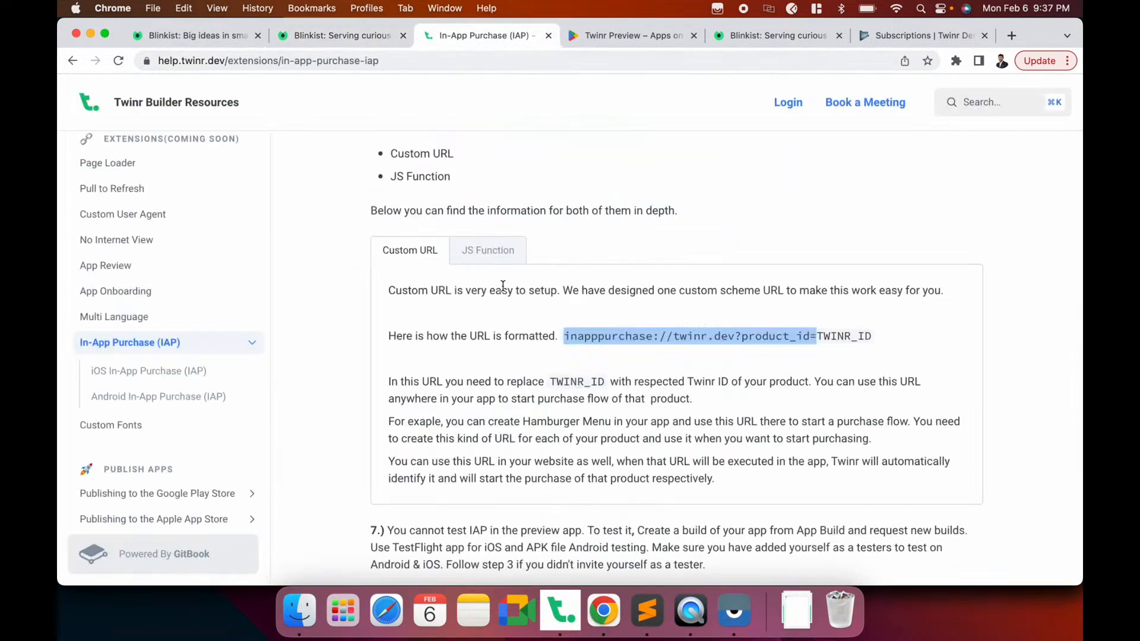
pyautogui.click(487, 256)
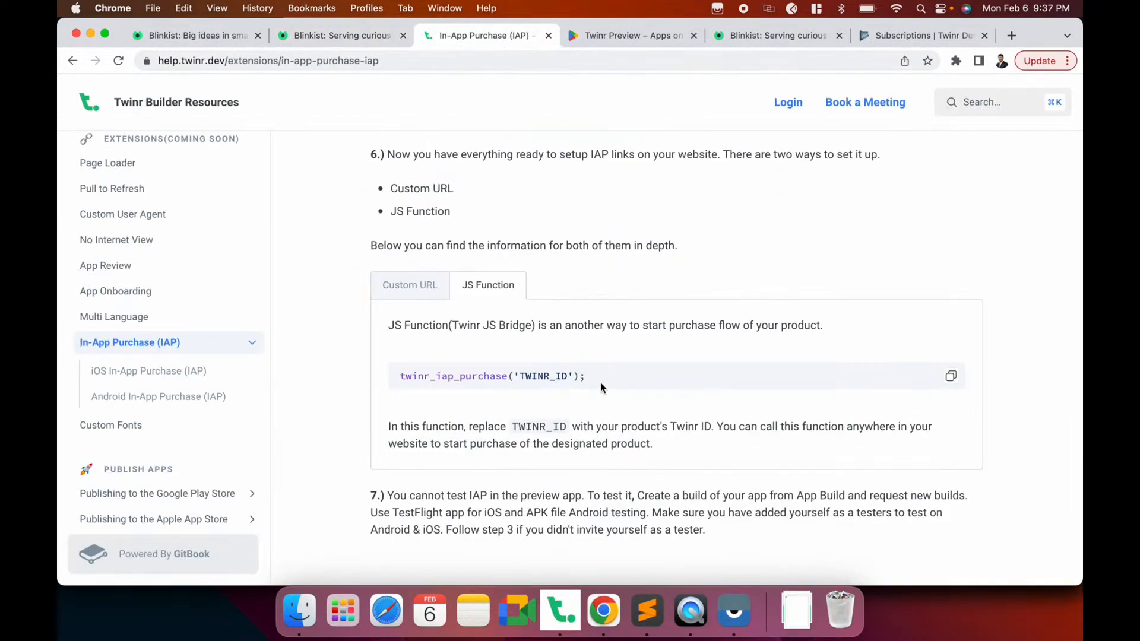
pyautogui.click(410, 294)
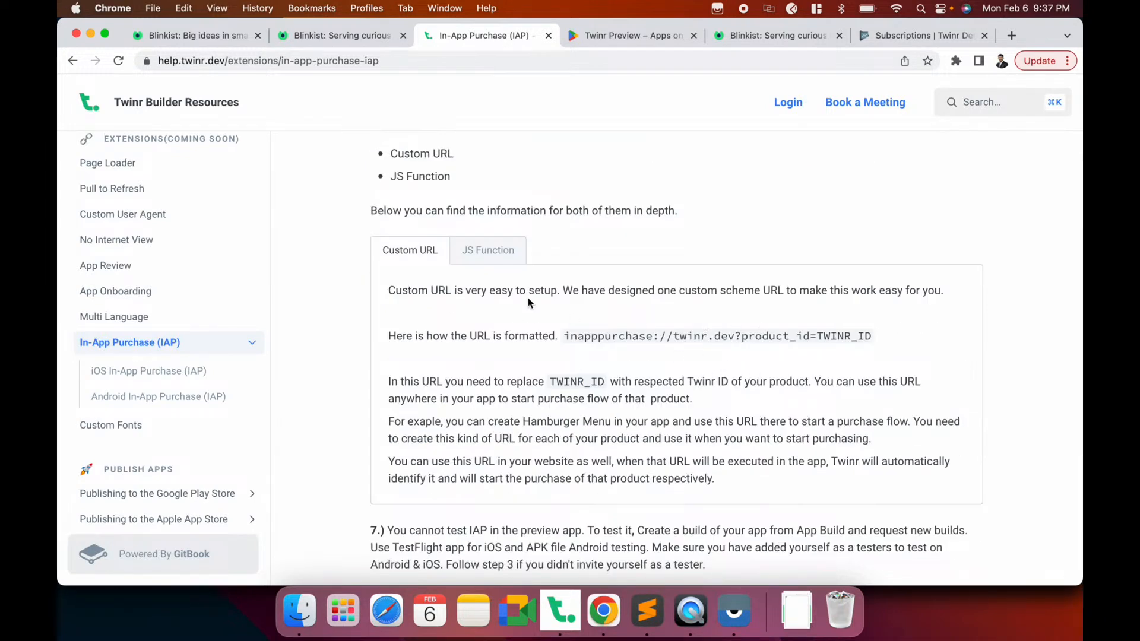
pyautogui.click(506, 264)
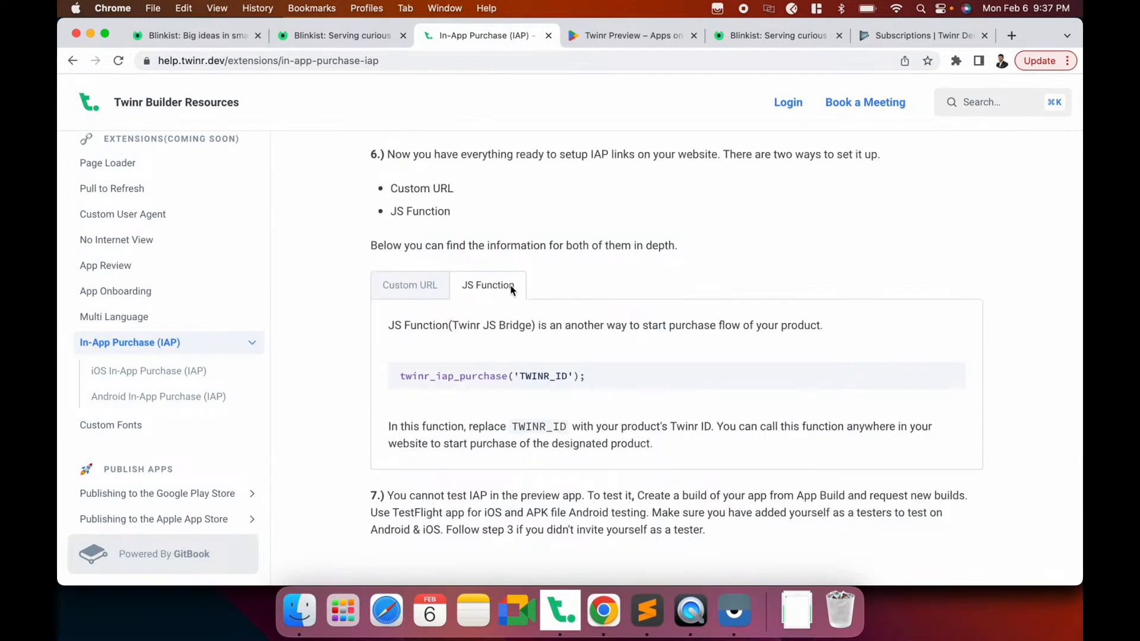
pyautogui.moveTo(594, 377); pyautogui.dragTo(389, 377)
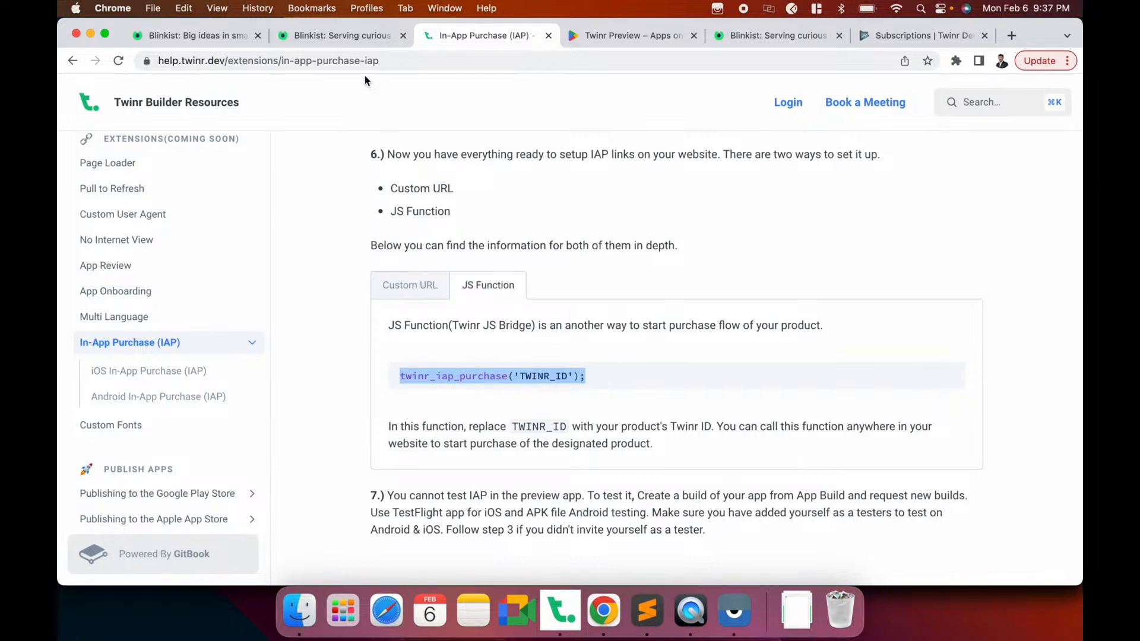
pyautogui.press('super+c')
# Compare the Blinkist plan page with the docs, then return to Twinr Builder
pyautogui.click(325, 36)
pyautogui.click(474, 35)
pyautogui.click(314, 36)
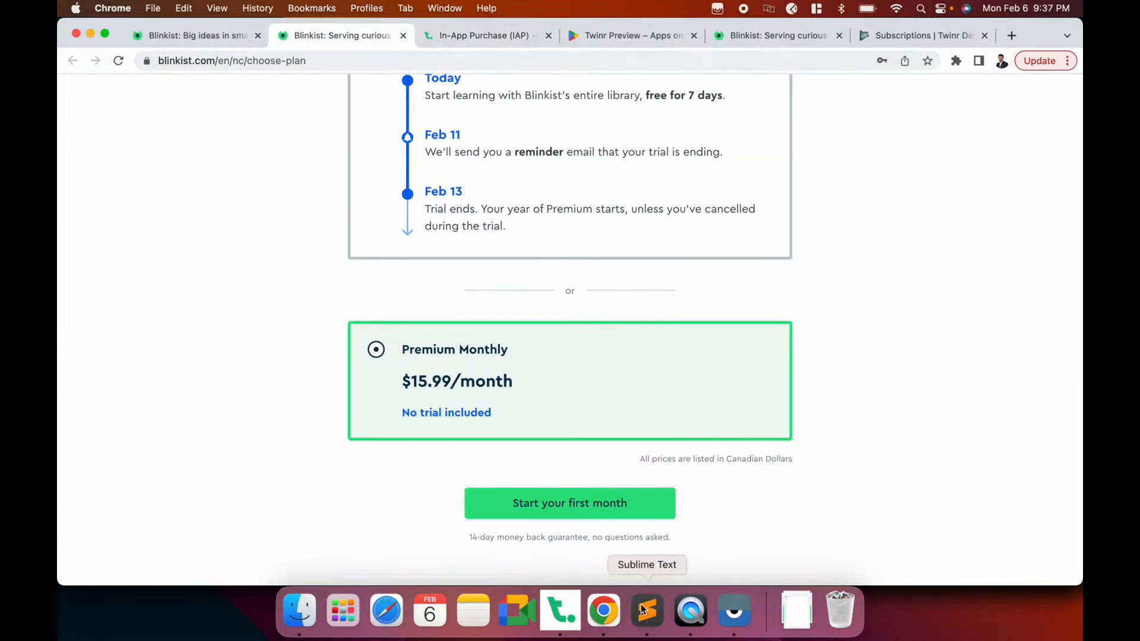
pyautogui.click(561, 610)
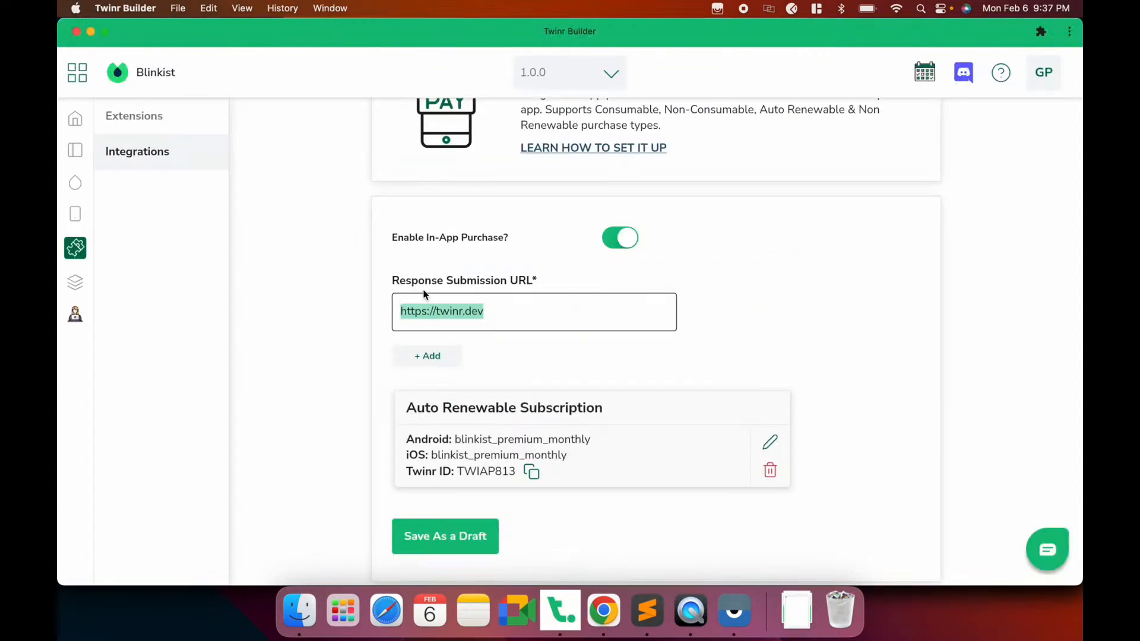
# Remove the Linker button from Explore's right nav bar and save as a draft
pyautogui.click(75, 215)
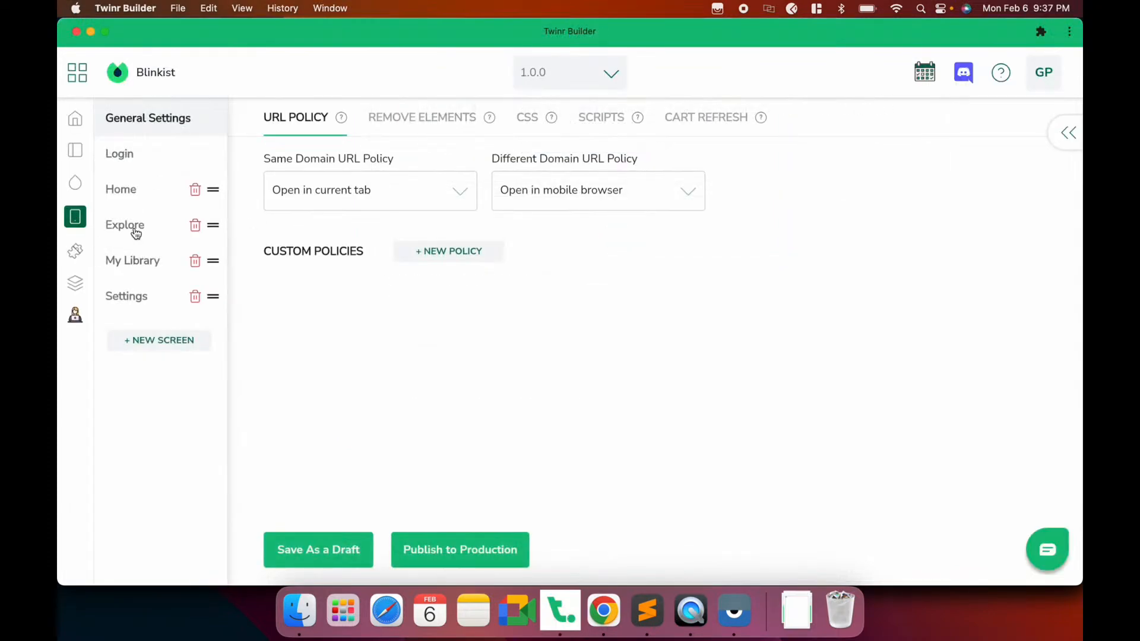
pyautogui.click(136, 233)
pyautogui.click(830, 399)
pyautogui.click(326, 543)
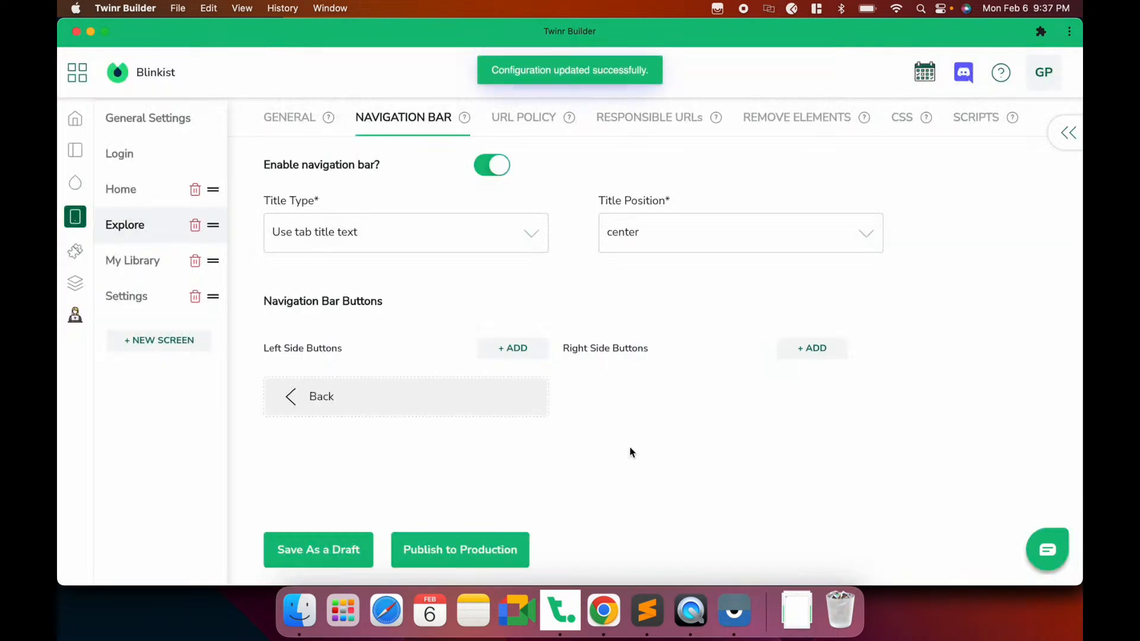
# Add a right-side JS Injector button with the ic-dollar-sign icon
pyautogui.click(795, 354)
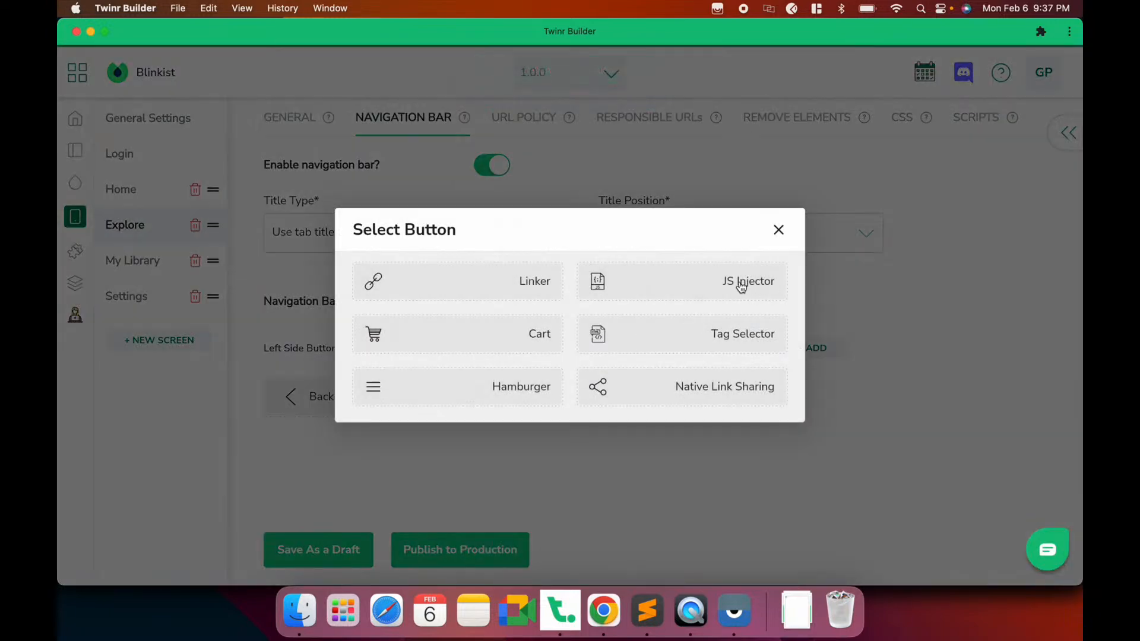
pyautogui.click(740, 285)
pyautogui.click(447, 261)
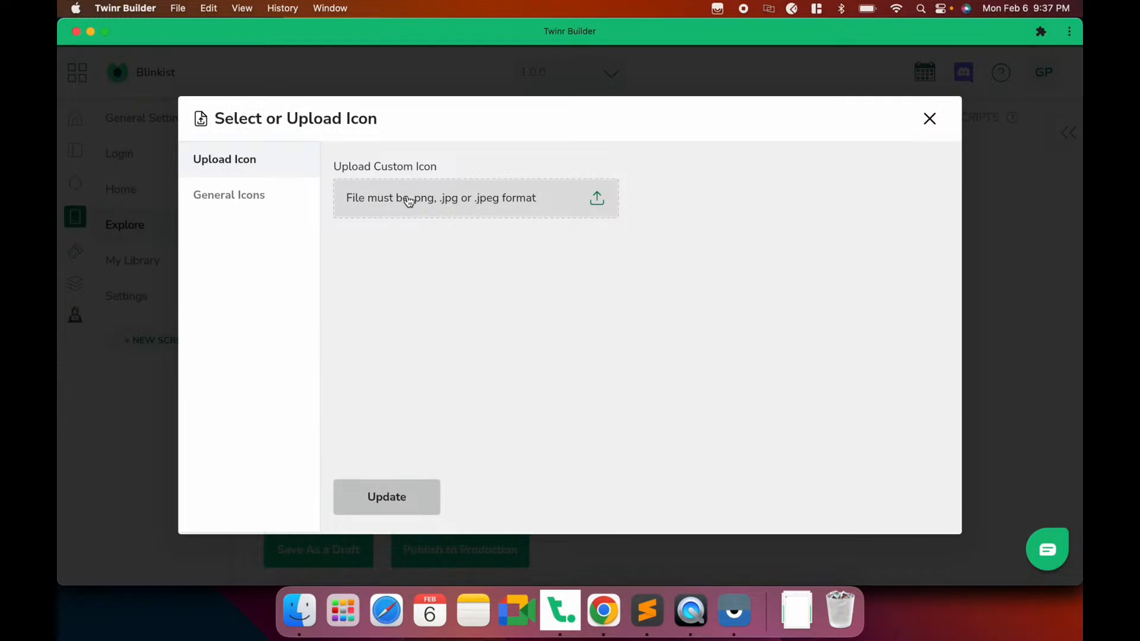
pyautogui.click(258, 197)
pyautogui.scroll(-10, 718, 396)
pyautogui.scroll(-10, 718, 396)
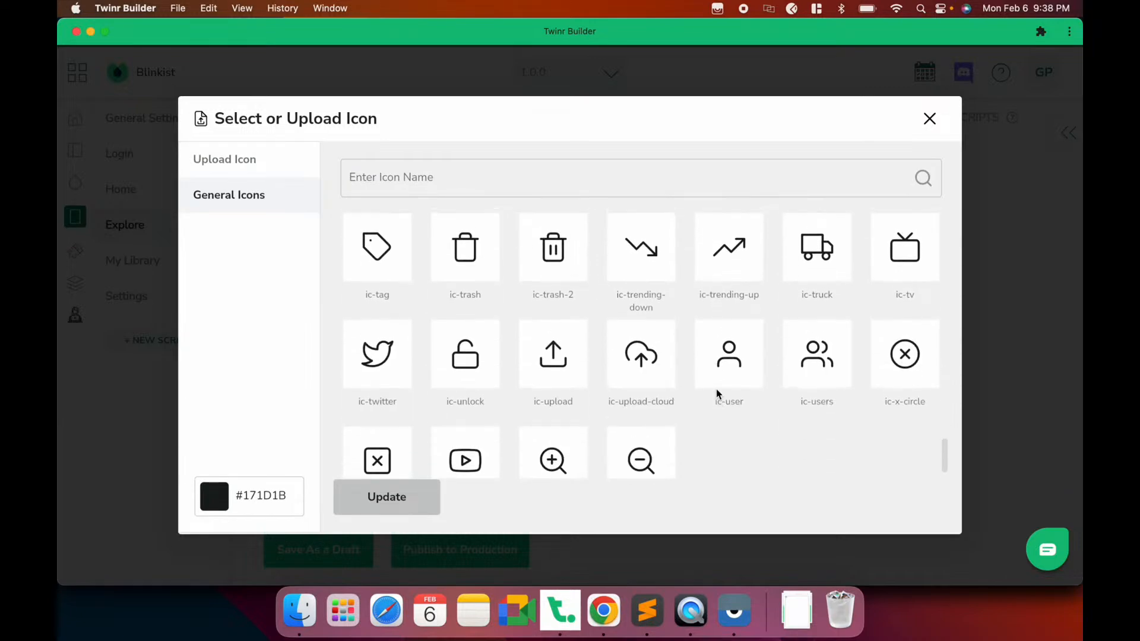
pyautogui.scroll(10, 718, 394)
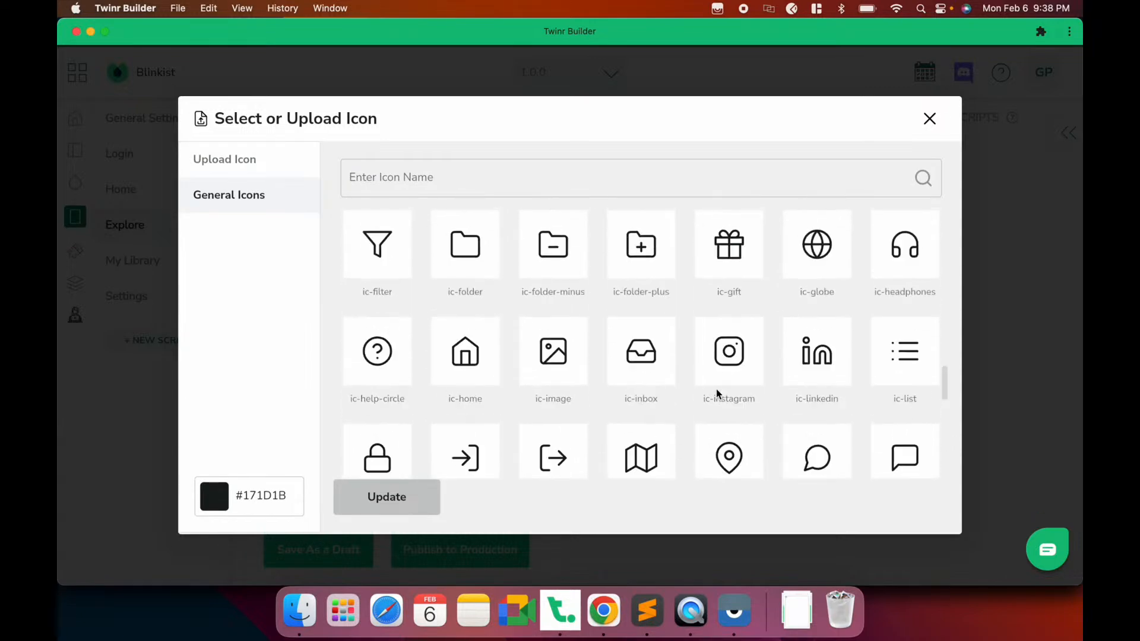
pyautogui.scroll(-10, 718, 394)
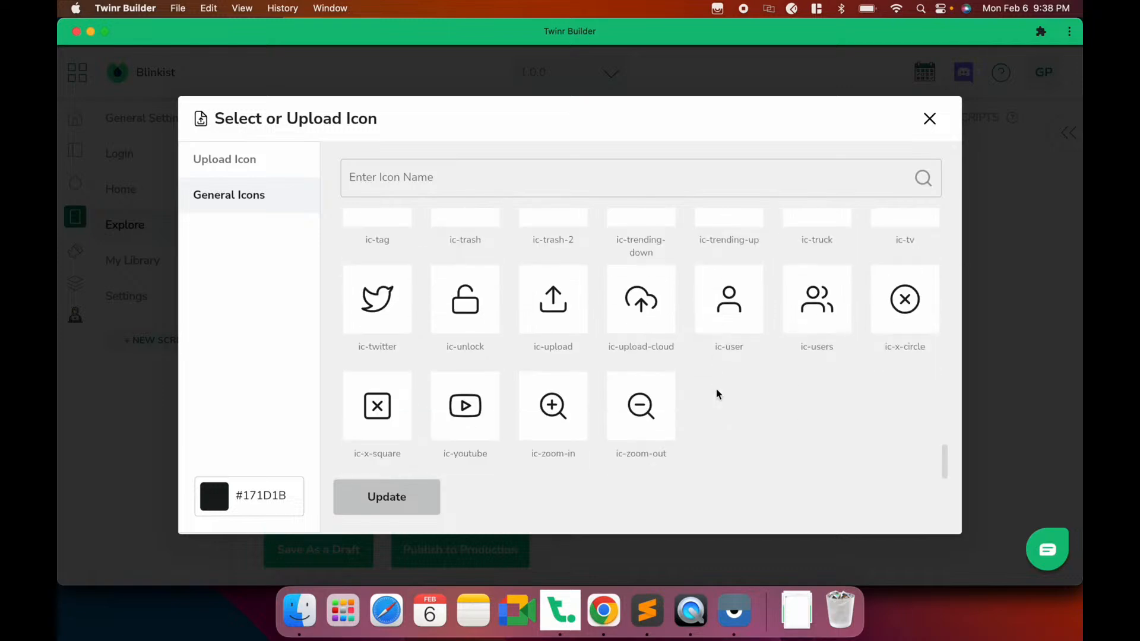
pyautogui.scroll(5, 720, 394)
pyautogui.click(469, 181)
pyautogui.write('do')
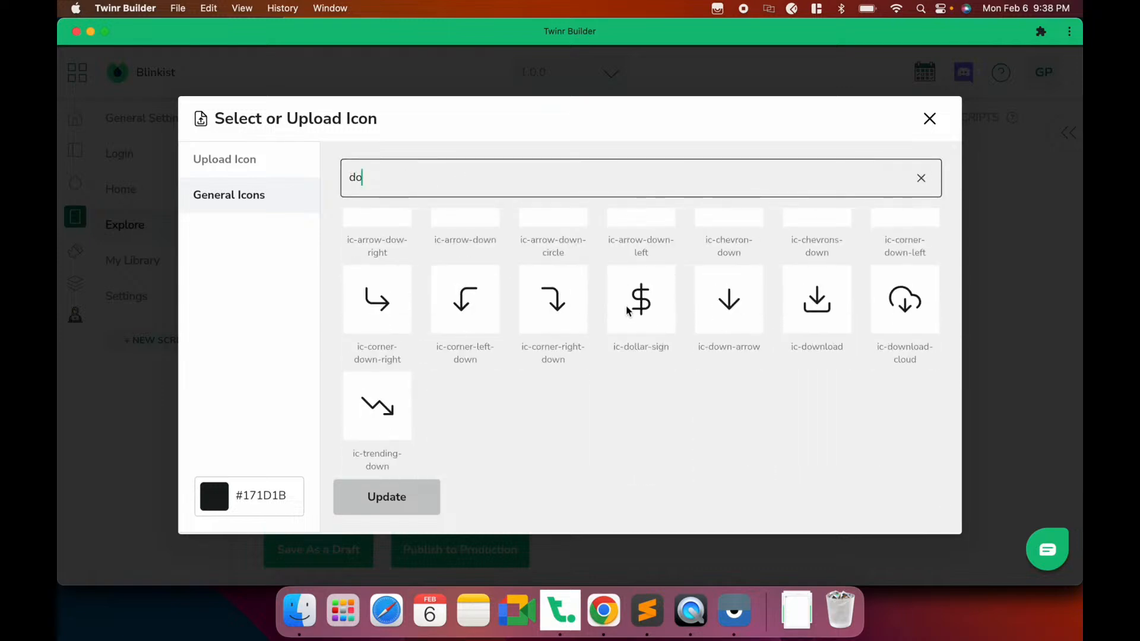
pyautogui.click(622, 316)
pyautogui.click(387, 496)
# Set its script to twinr_iap_purchase('TWIAP813'); add the button, and save as a draft
pyautogui.click(471, 338)
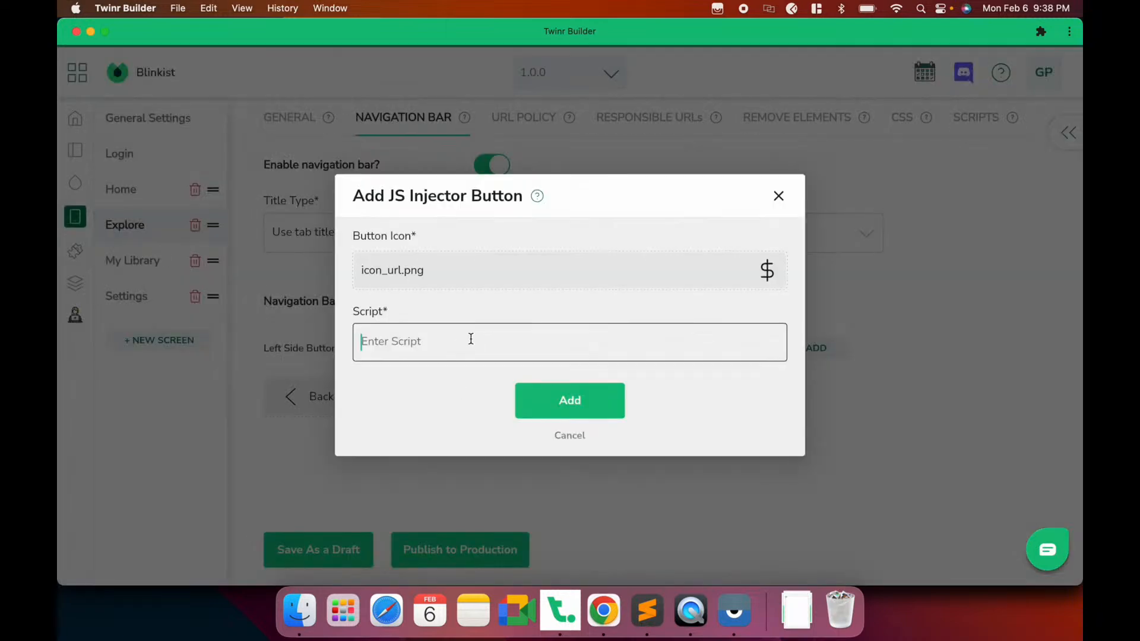
pyautogui.press('super+v')
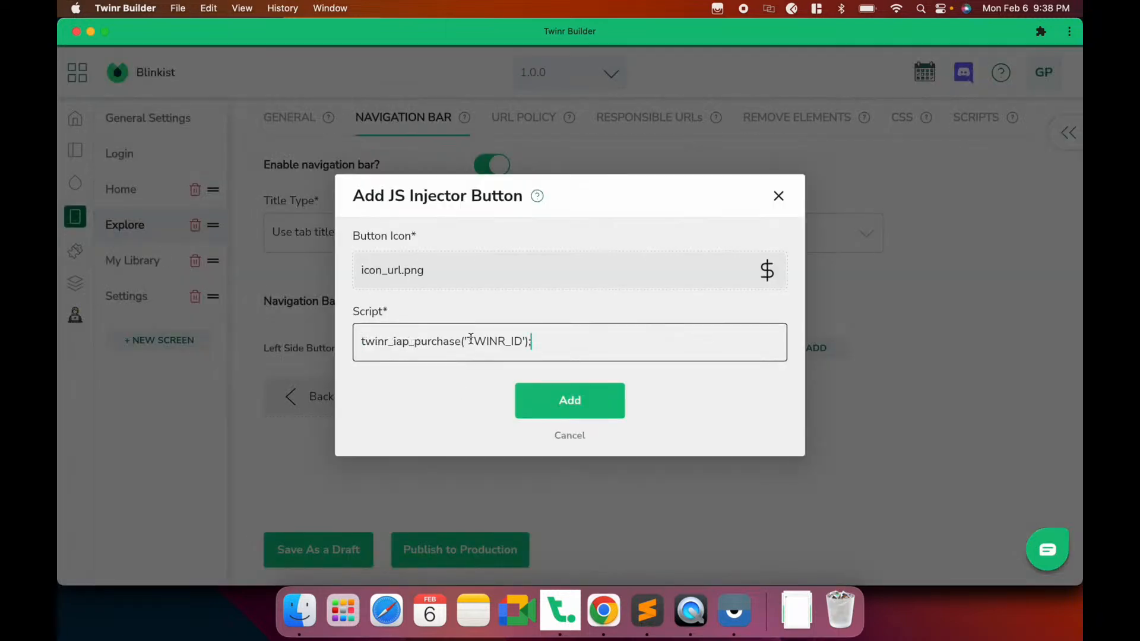
pyautogui.doubleClick(475, 339)
pyautogui.press('BackSpace')
pyautogui.write('TWIAP813')
pyautogui.click(569, 397)
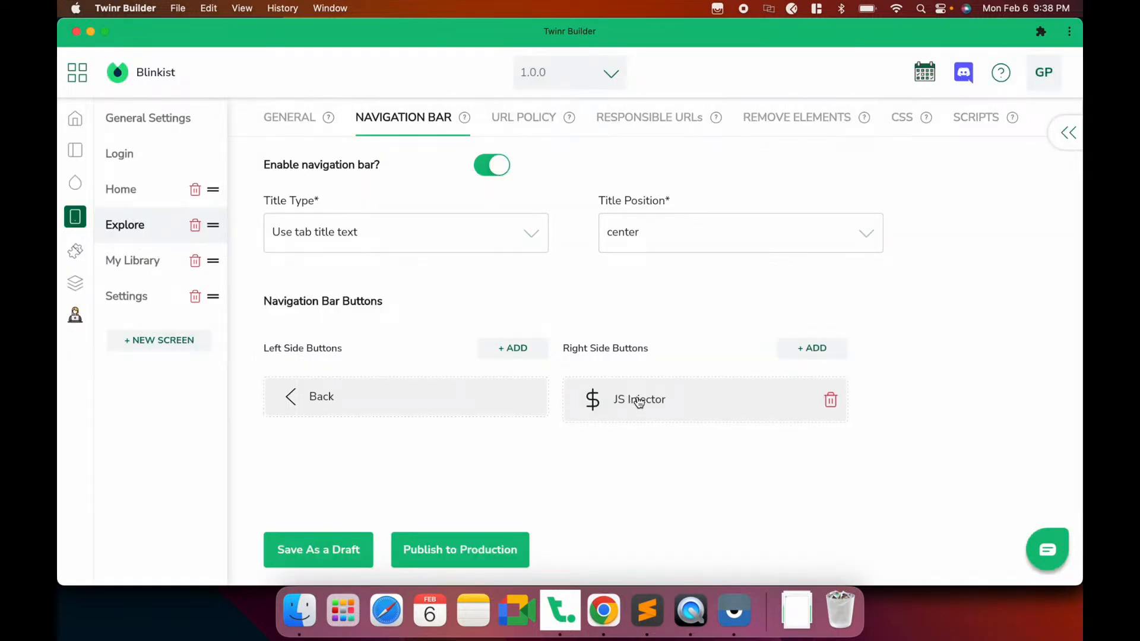
pyautogui.click(301, 539)
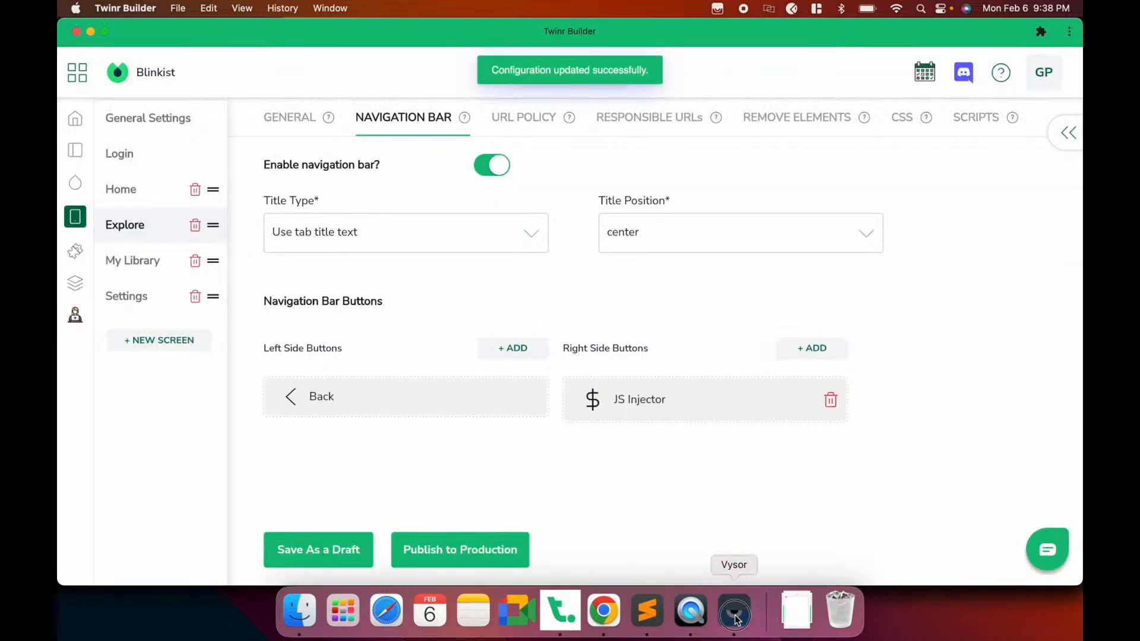
pyautogui.click(735, 617)
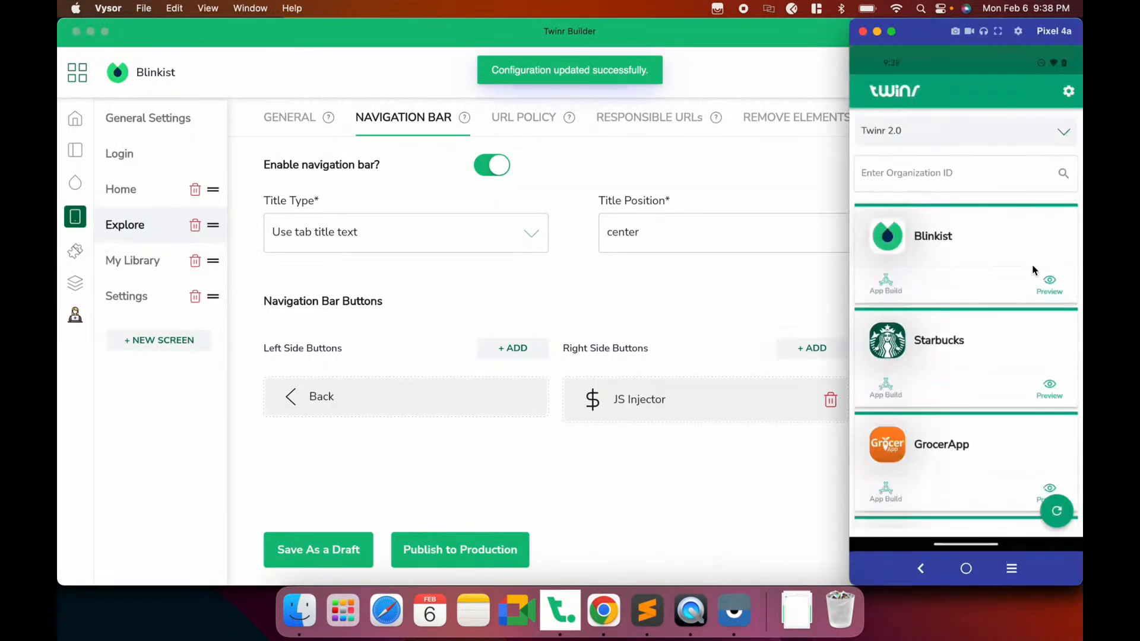
# Tap the $ button on Blinkist's Explore screen and go to Manage subscriptions
pyautogui.click(980, 259)
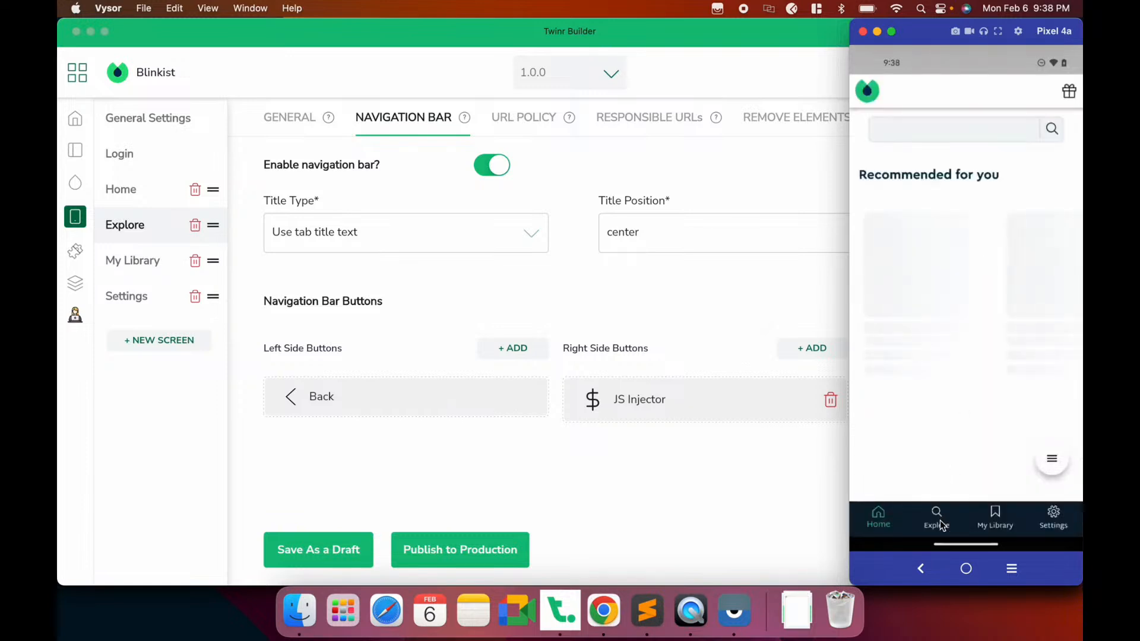
pyautogui.click(939, 520)
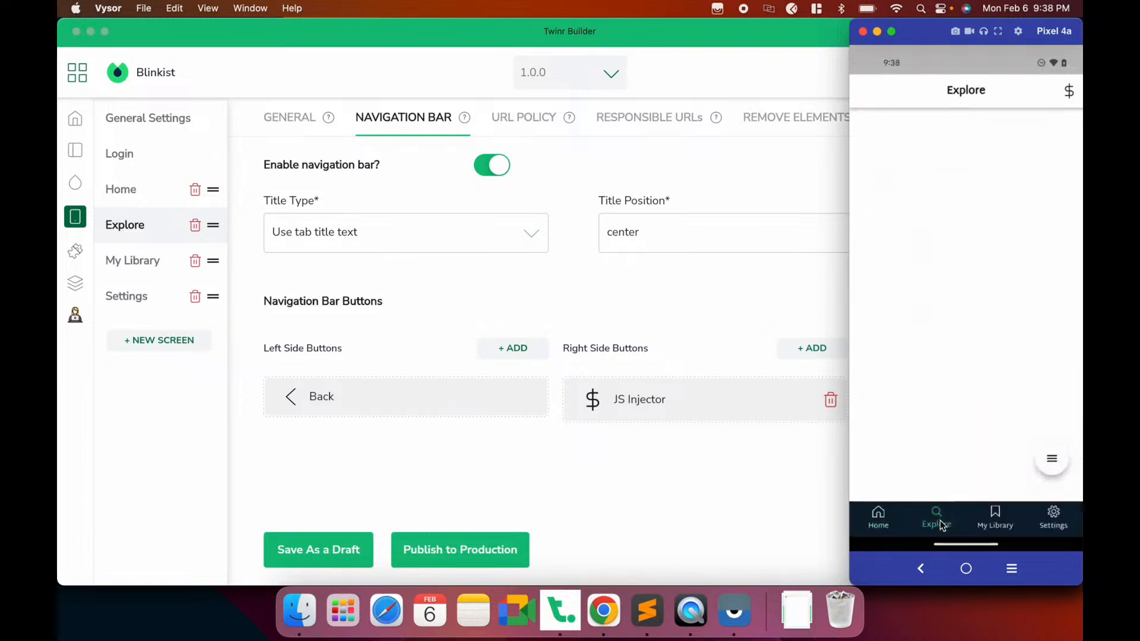
pyautogui.click(1069, 92)
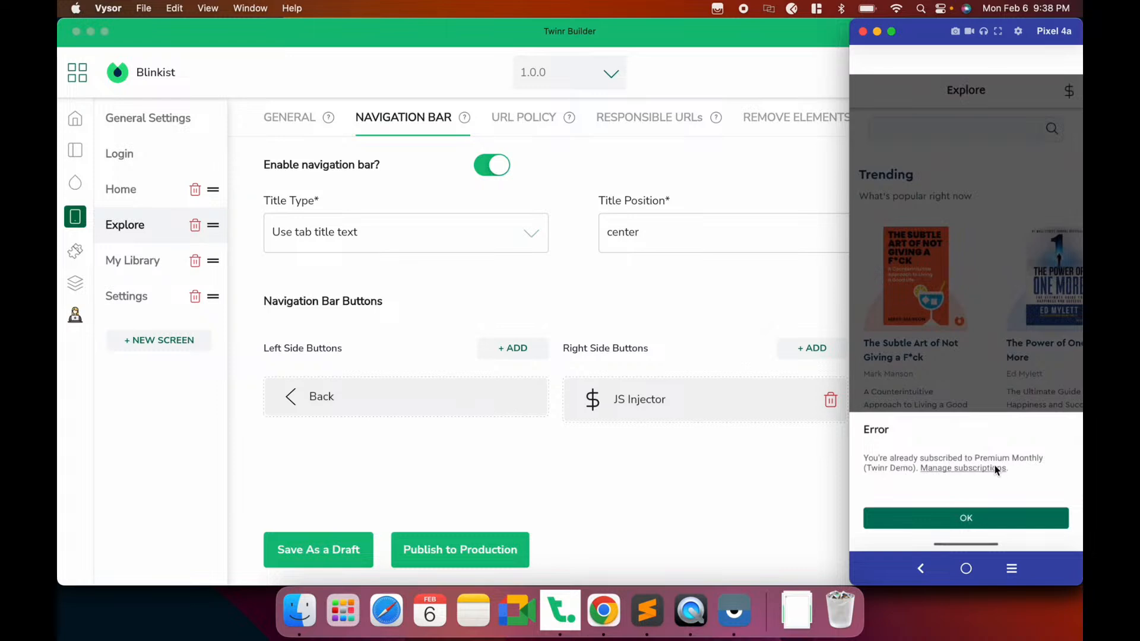
pyautogui.click(952, 473)
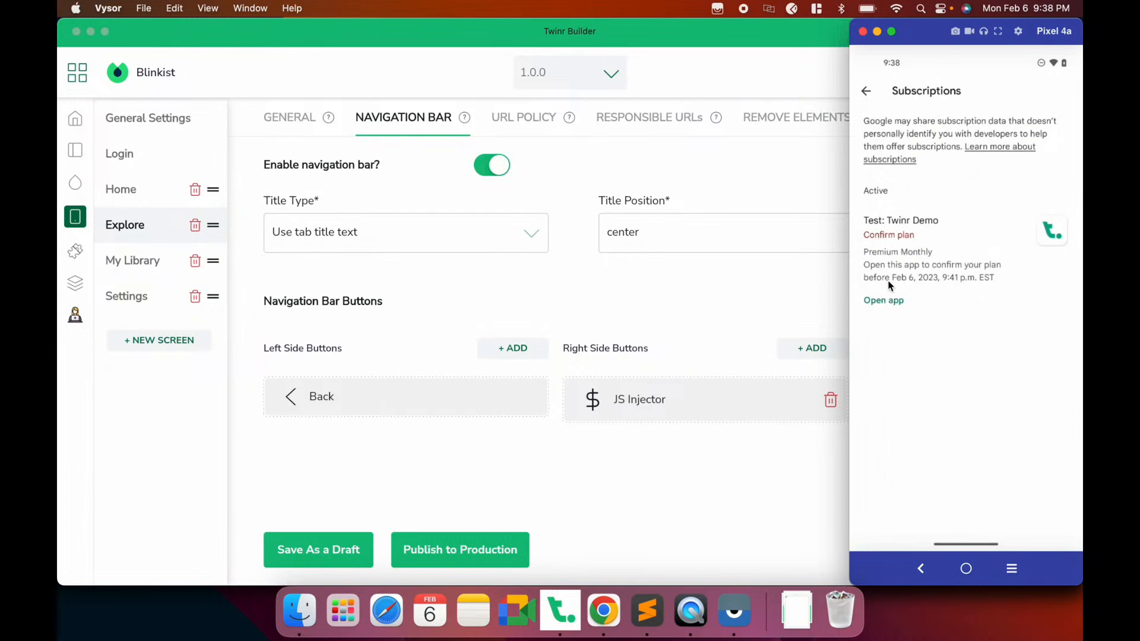
# Cancel the Premium Monthly test subscription, giving 'I found a better app' as the reason
pyautogui.click(893, 242)
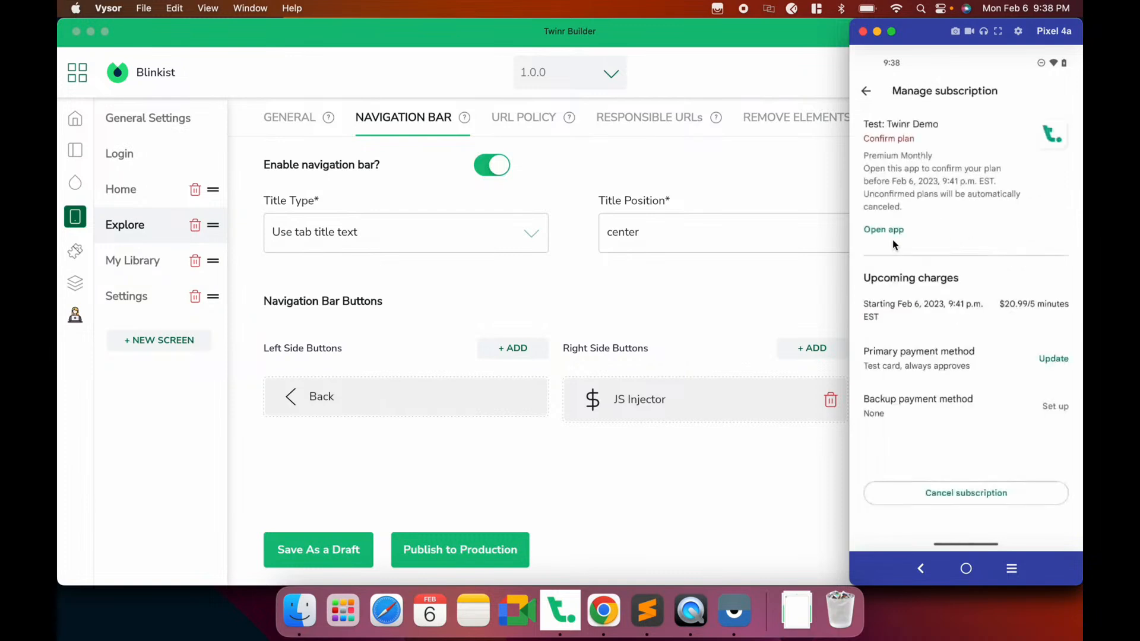
pyautogui.click(950, 496)
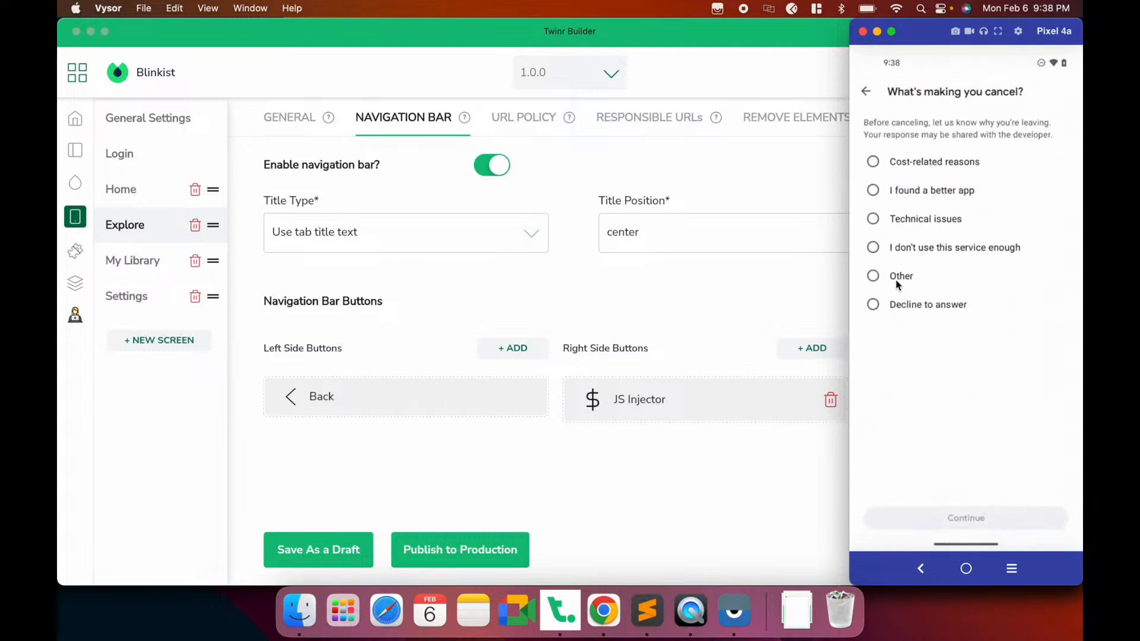
pyautogui.click(895, 280)
pyautogui.click(867, 89)
pyautogui.click(907, 190)
pyautogui.click(946, 520)
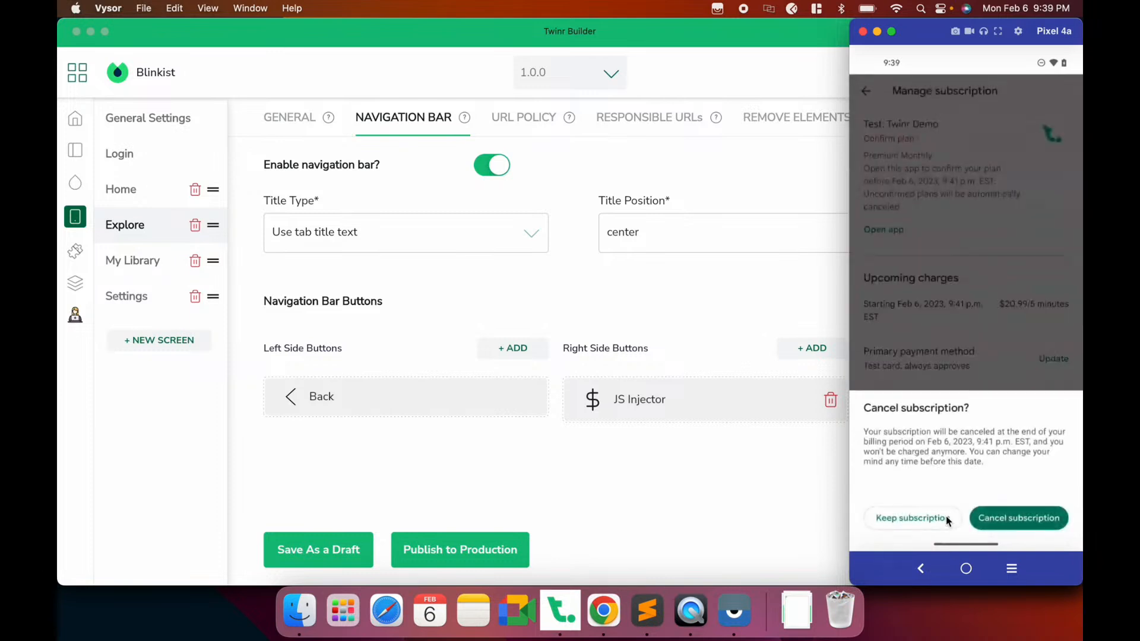
pyautogui.click(1006, 523)
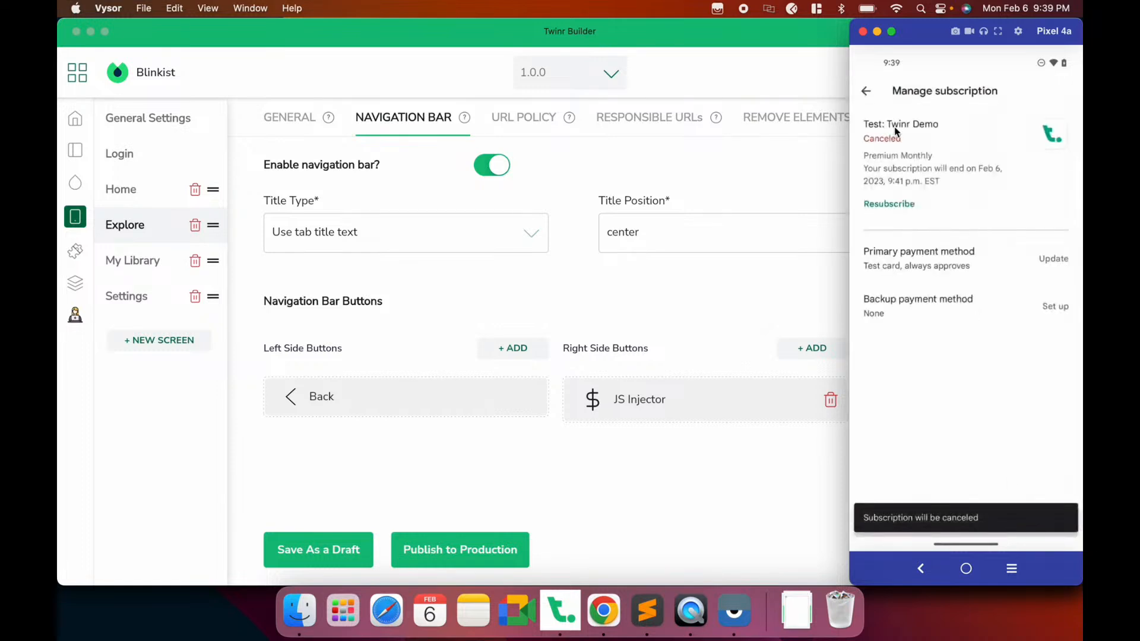
# Dismiss the already-subscribed and Purchase Failed errors, tap $ again, then show Chrome
pyautogui.rightClick(959, 331)
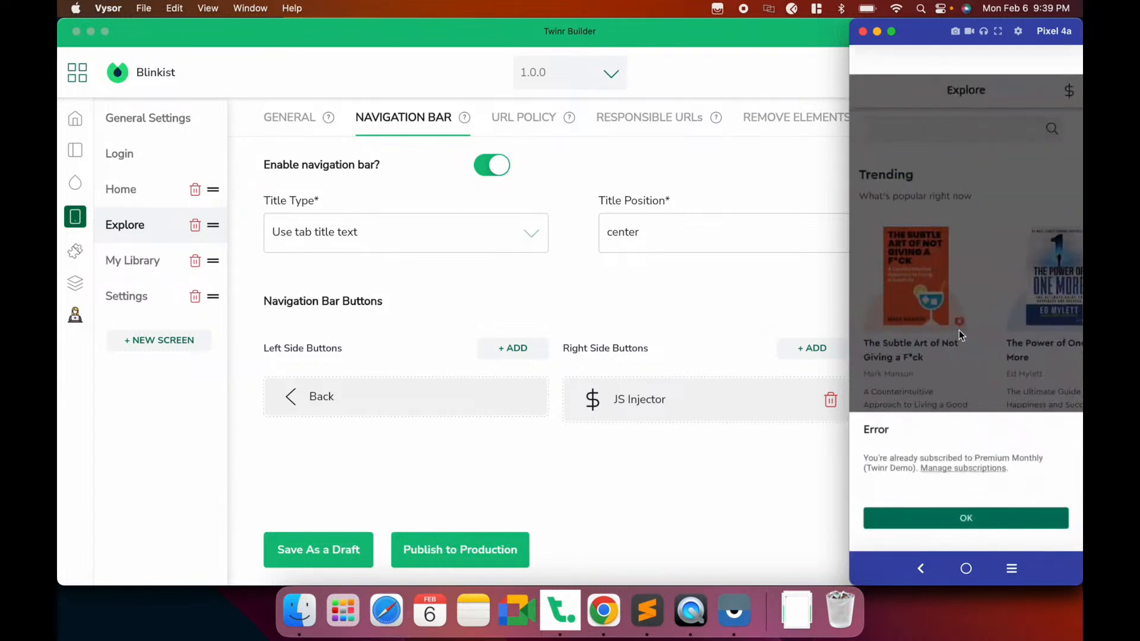
pyautogui.click(953, 524)
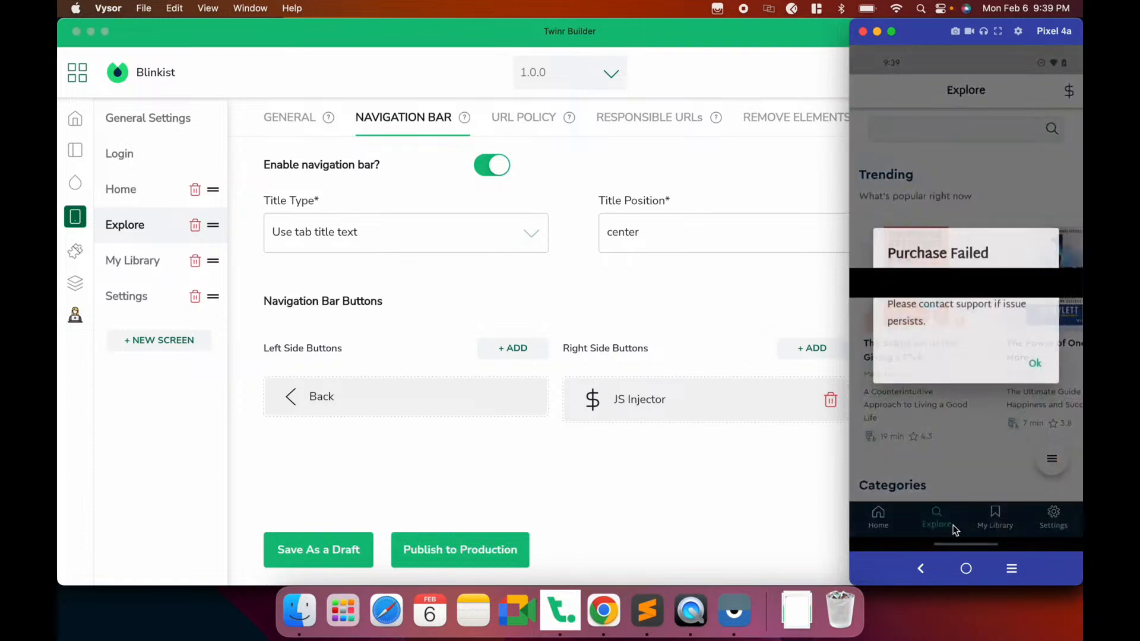
pyautogui.click(1031, 375)
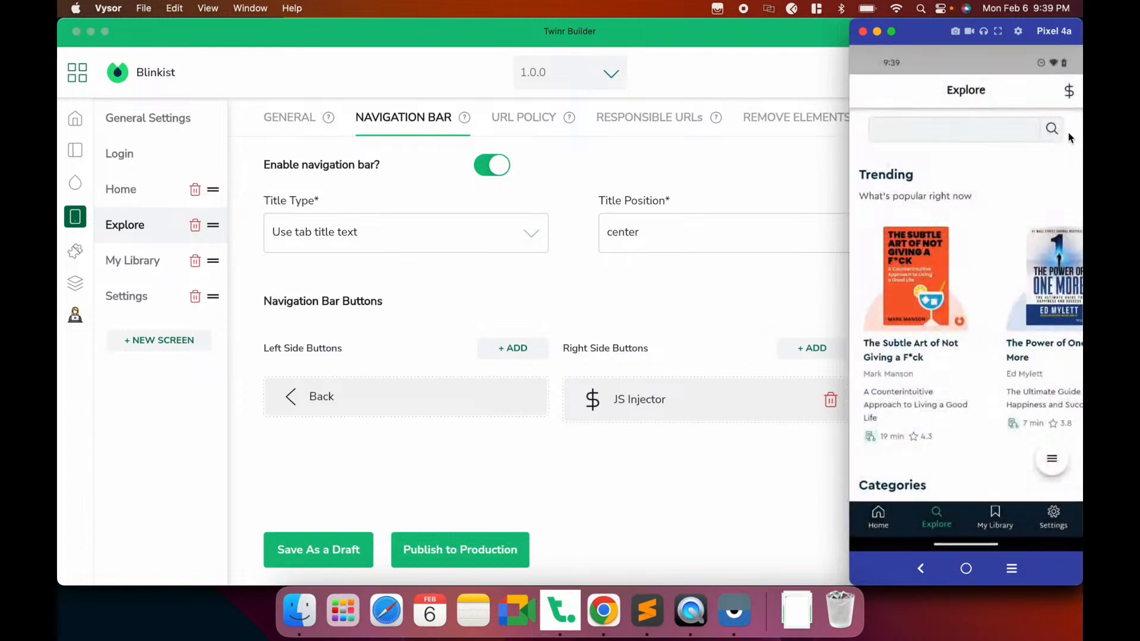
pyautogui.click(1068, 94)
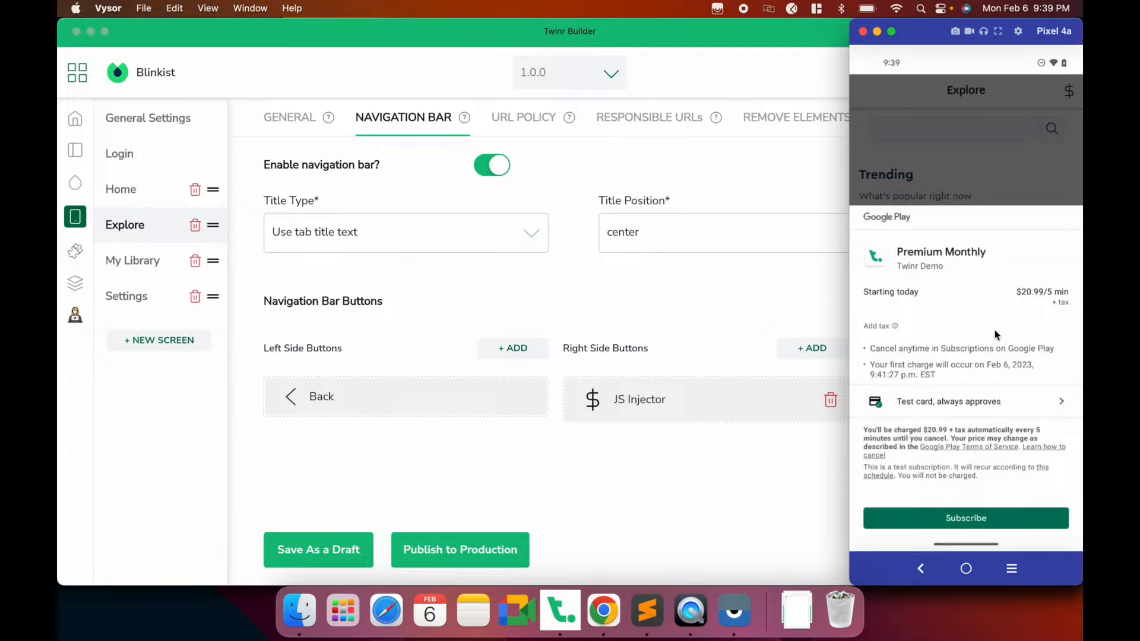
pyautogui.click(606, 489)
pyautogui.click(604, 612)
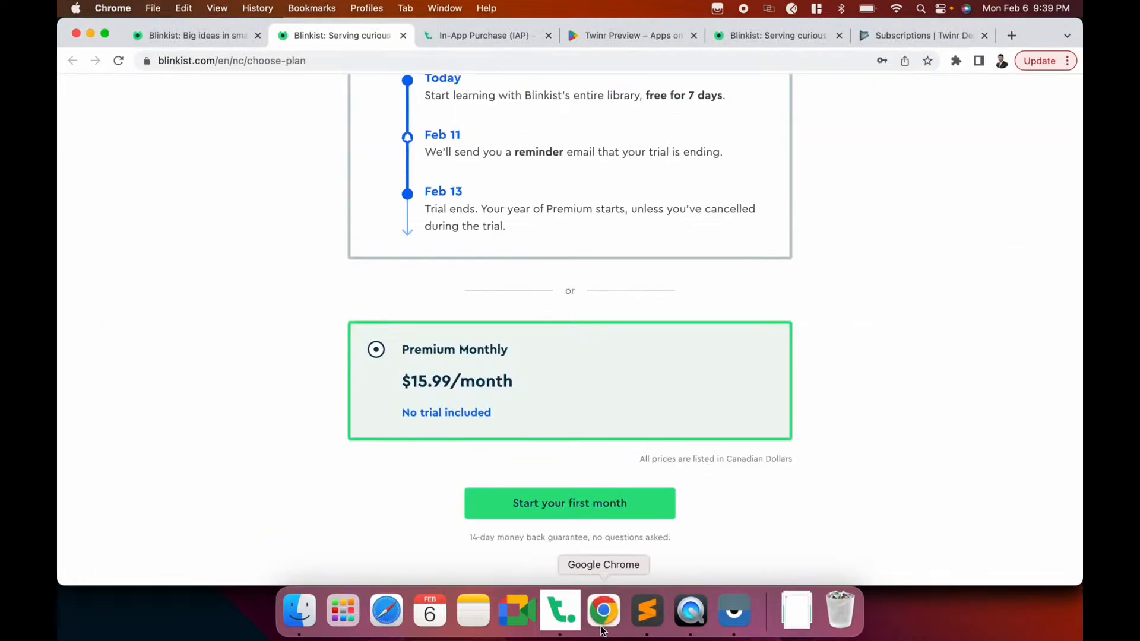
pyautogui.click(549, 602)
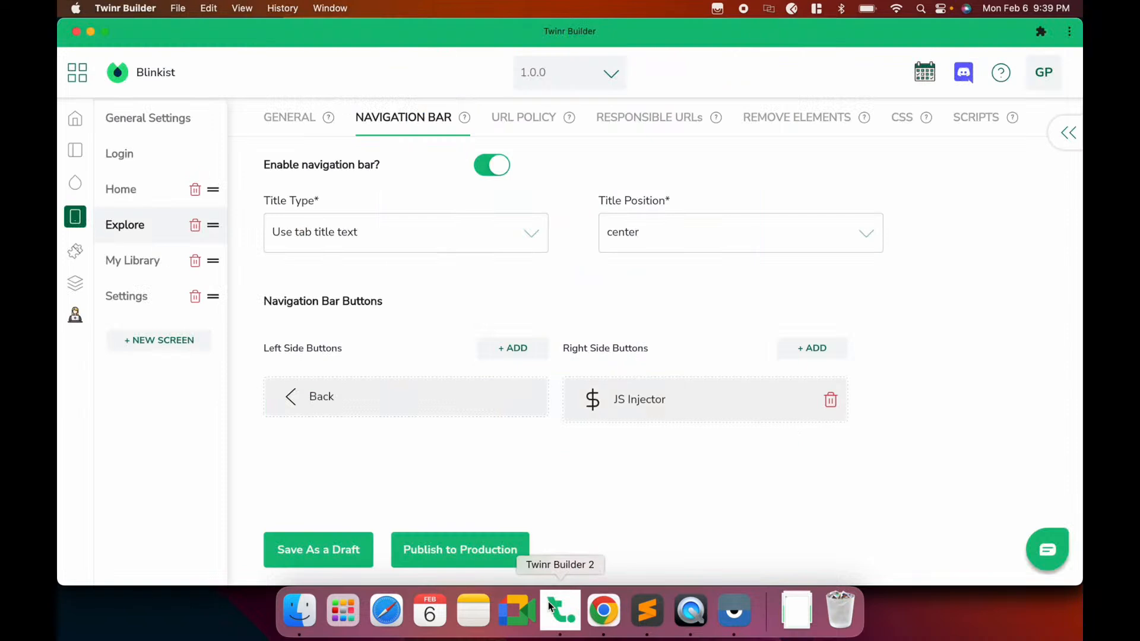
pyautogui.click(75, 285)
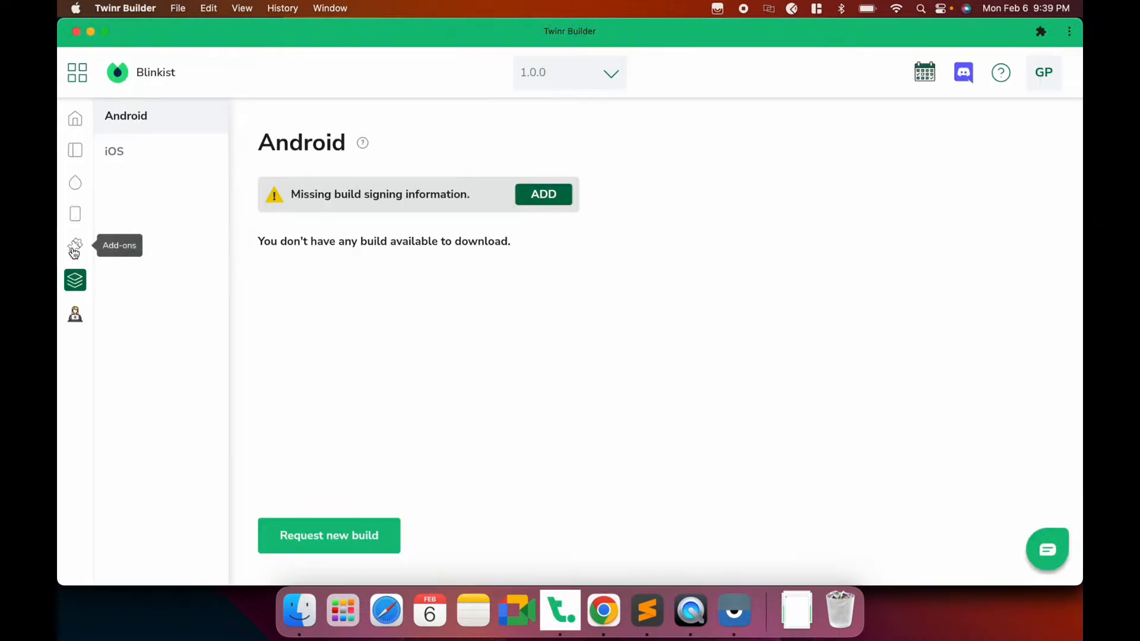
pyautogui.click(73, 246)
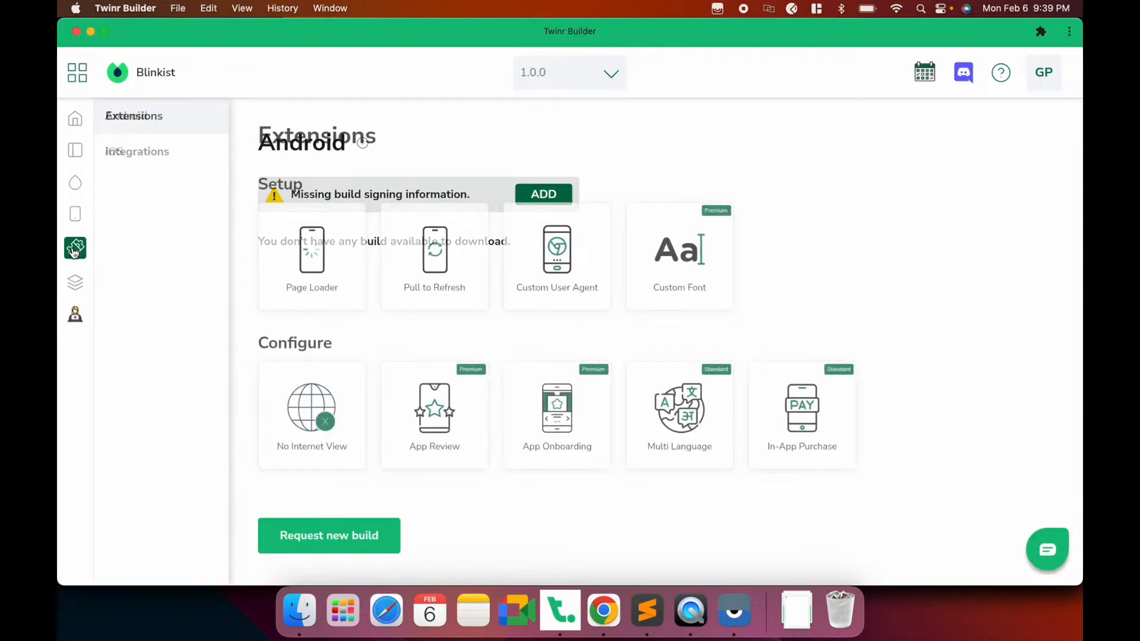
pyautogui.click(818, 464)
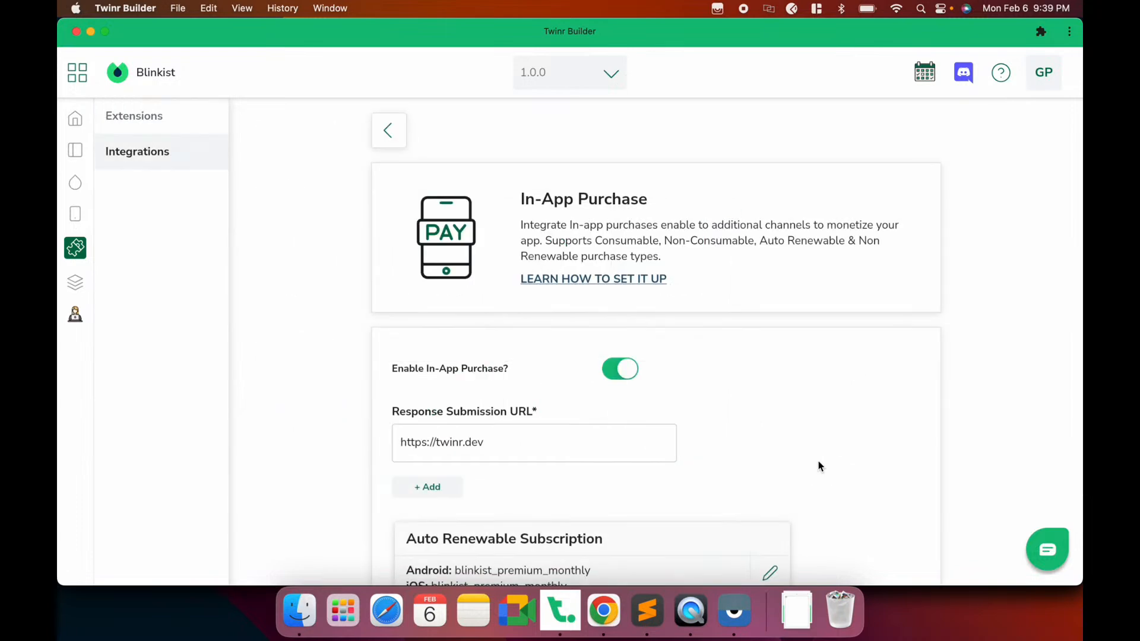
pyautogui.scroll(-3, 717, 406)
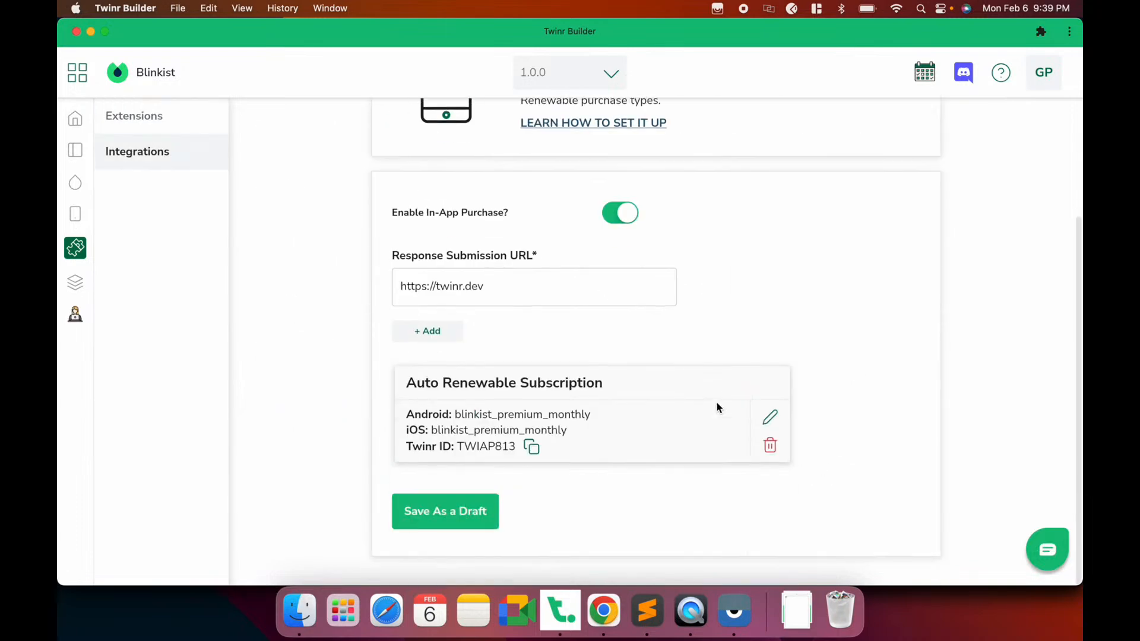
pyautogui.tripleClick(522, 286)
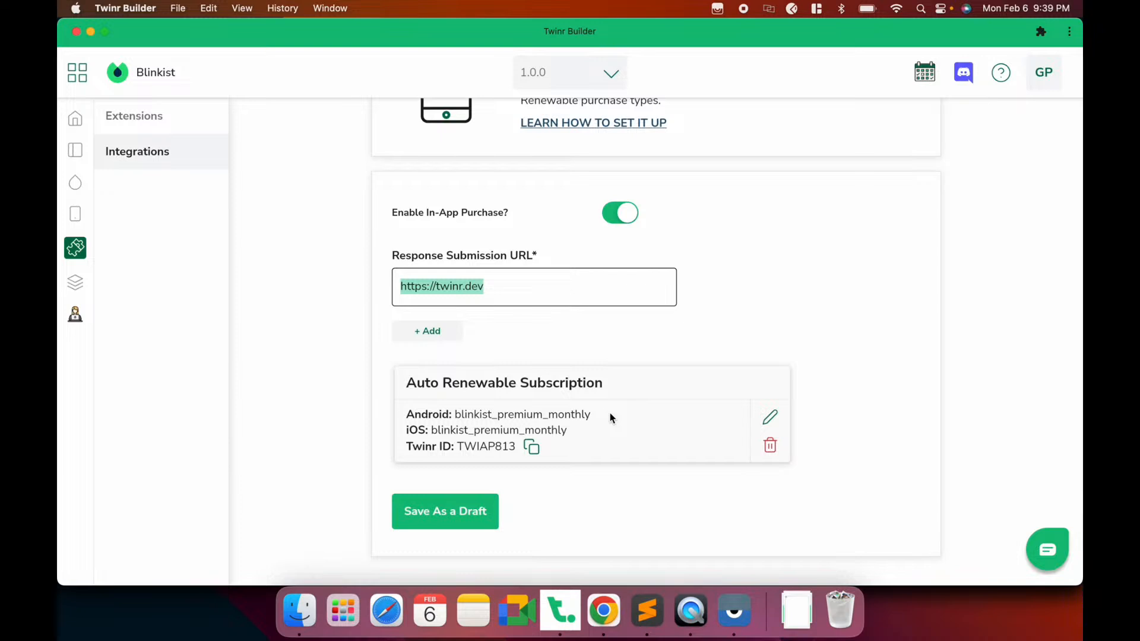
pyautogui.scroll(5, 610, 412)
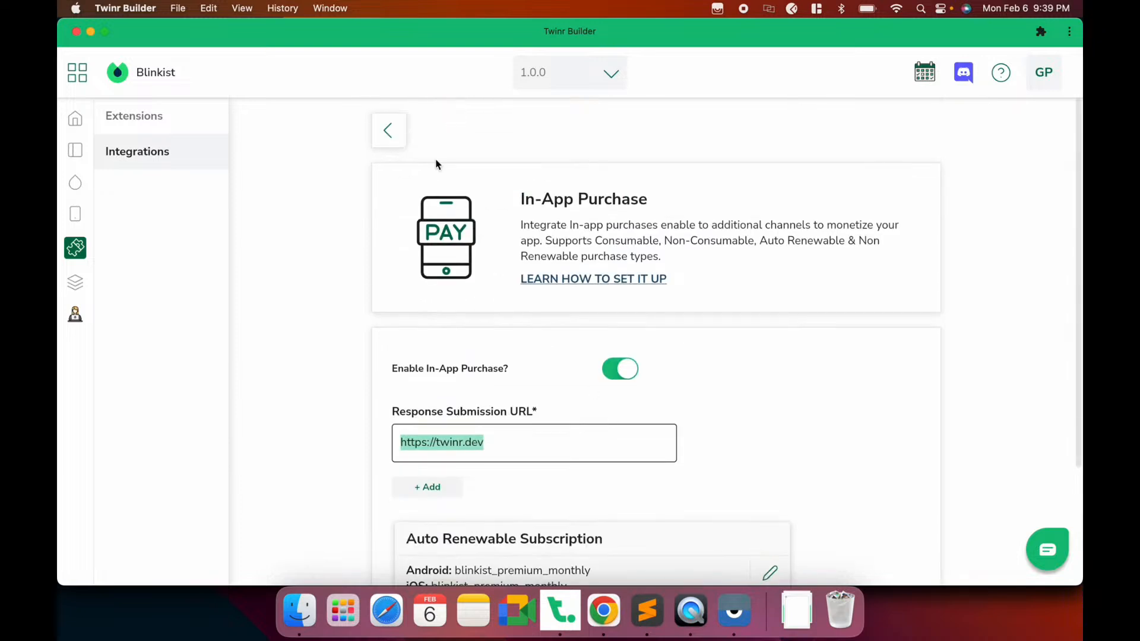
pyautogui.click(386, 133)
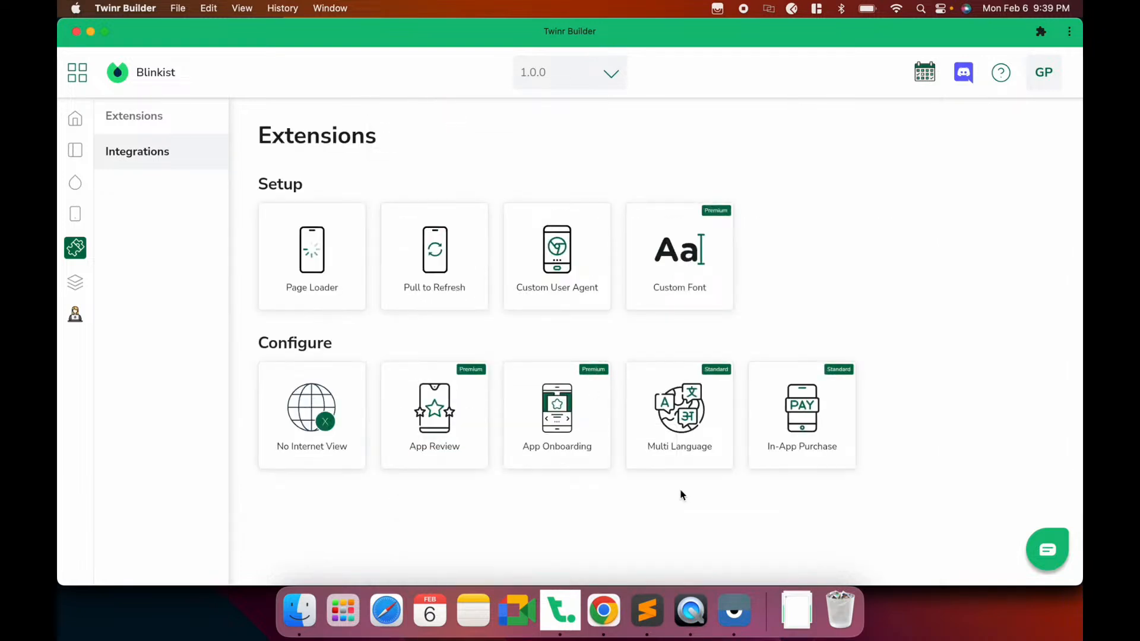
# Open Integrations to list Firebase, Personalized and Abandoned Cart push notifications plus Ad Mob
pyautogui.click(166, 150)
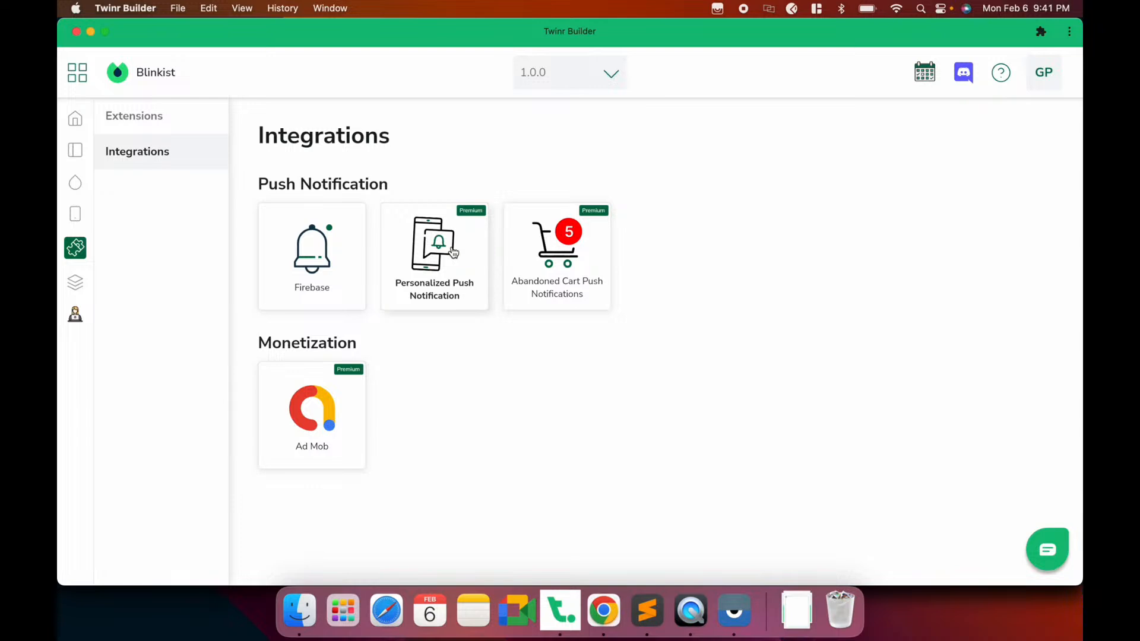
# Go to the iOS build's Signing Info form for the AppStore certificate, Key ID, Issuer ID and Team ID
pyautogui.click(87, 277)
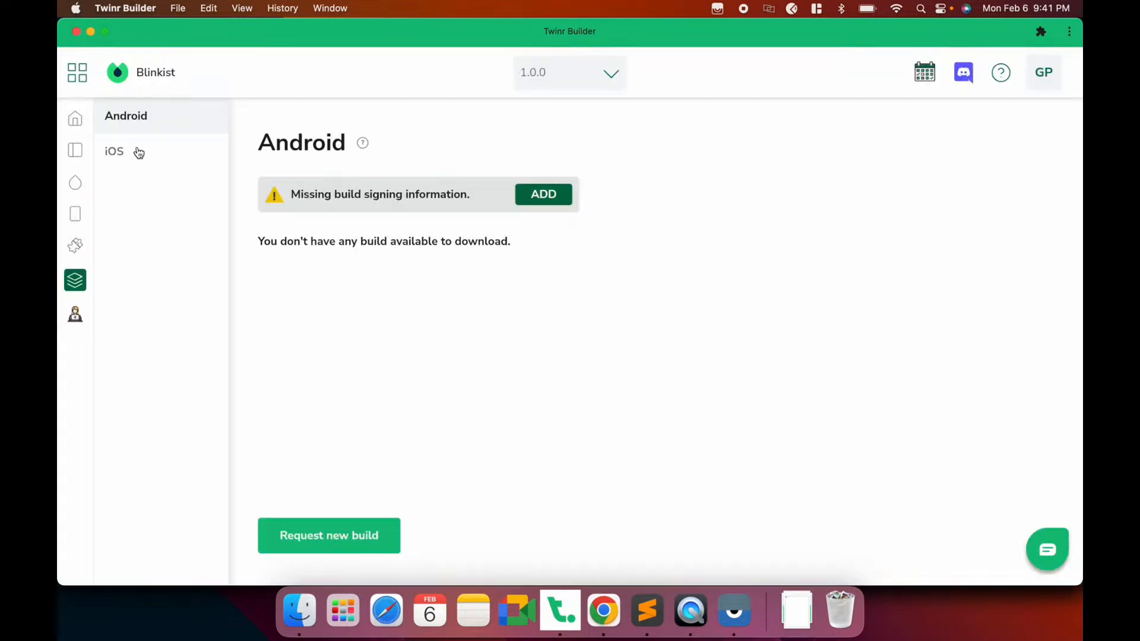
pyautogui.click(138, 152)
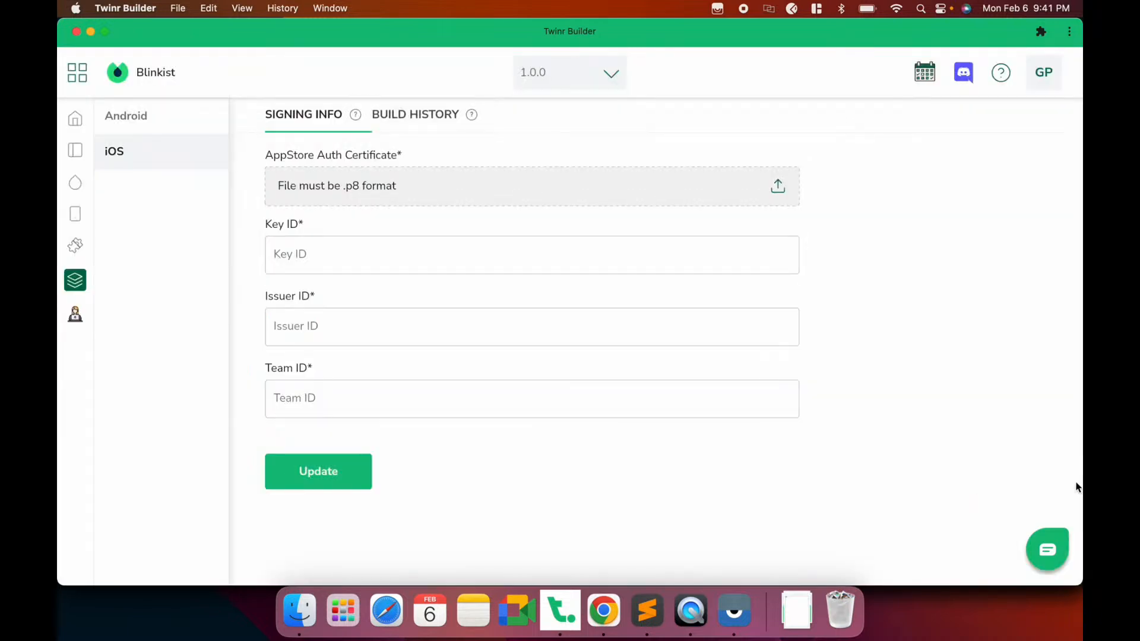